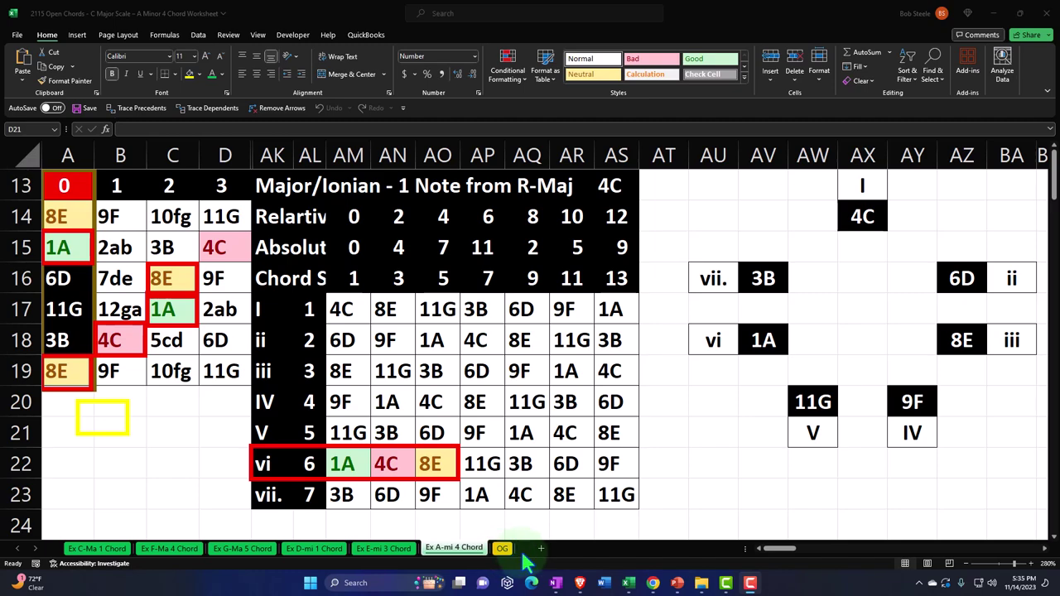
On the OG sheet, inspect the note lookup table's numbers, letters and joining formula
click(503, 549)
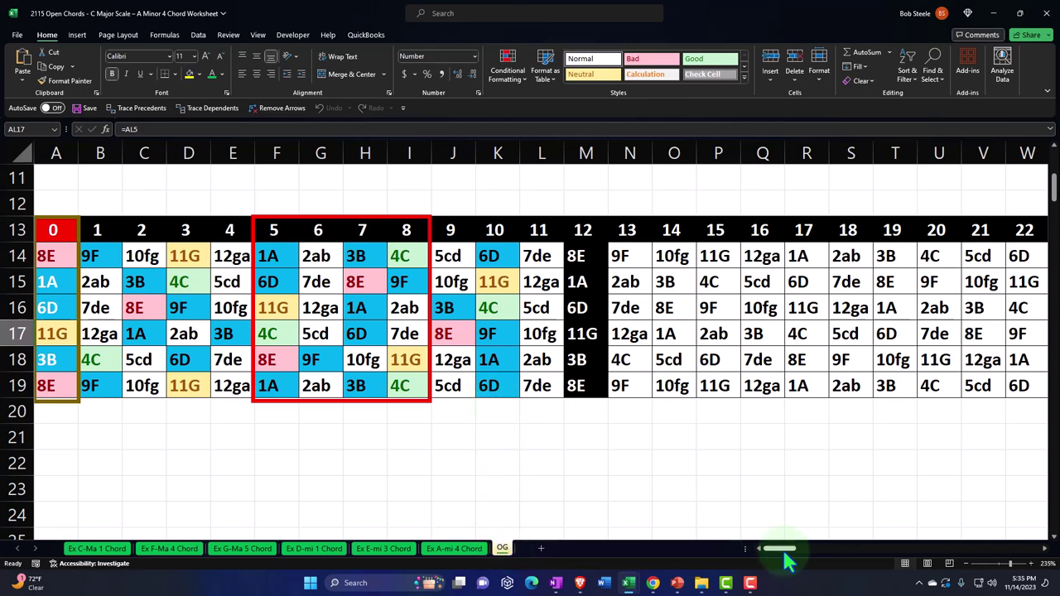
drag(781, 552, 808, 552)
scroll(700, 442, up, 4)
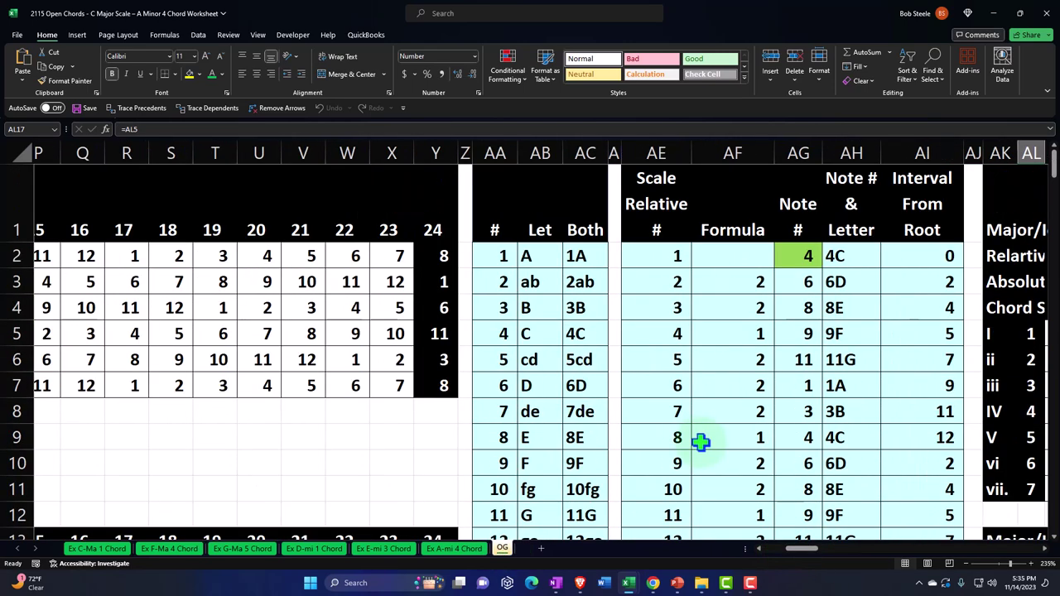
click(547, 257)
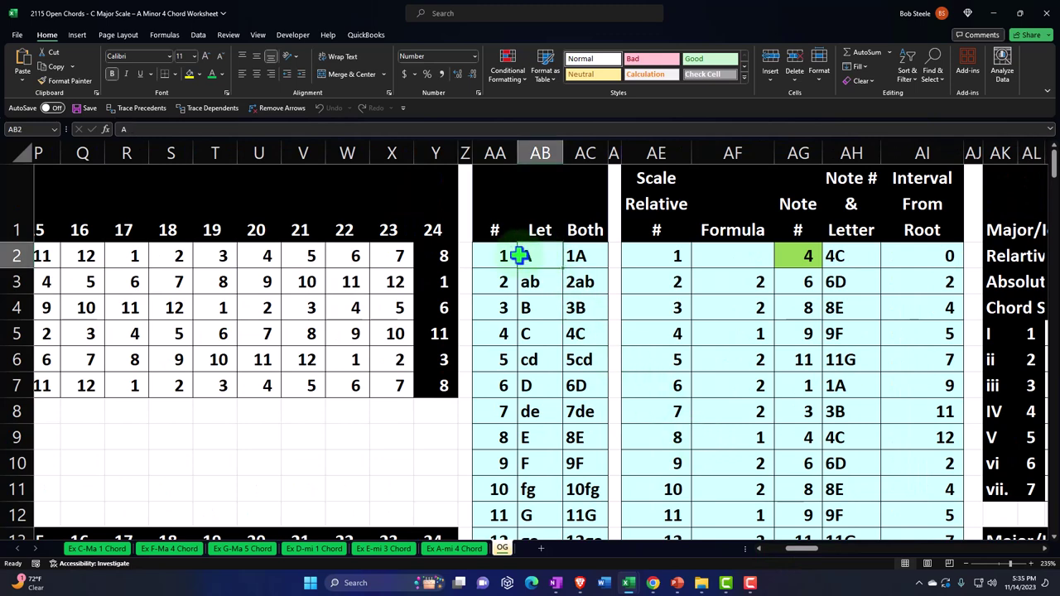
click(514, 256)
click(593, 259)
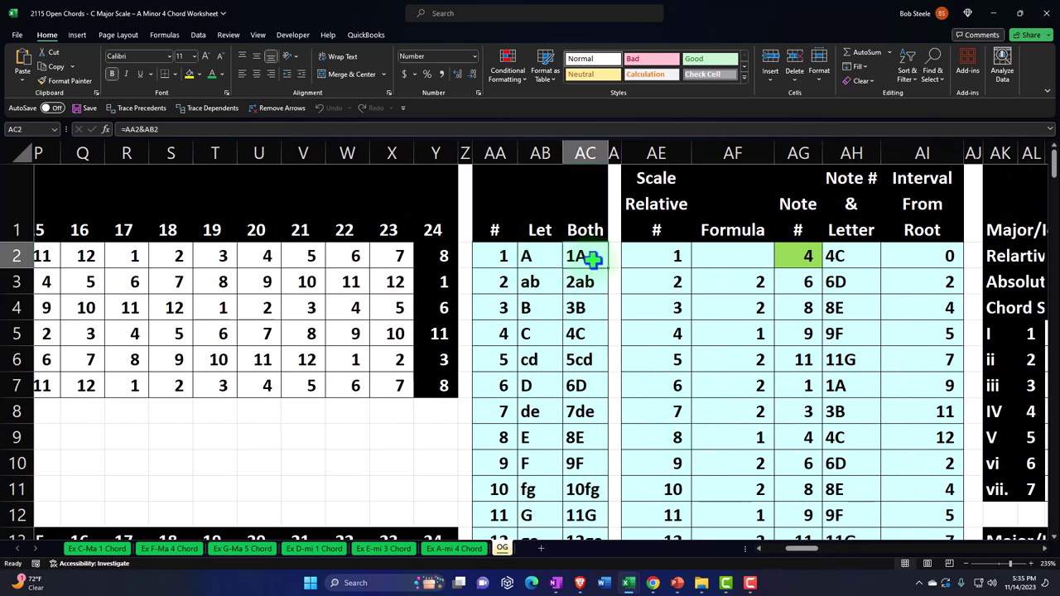
click(797, 258)
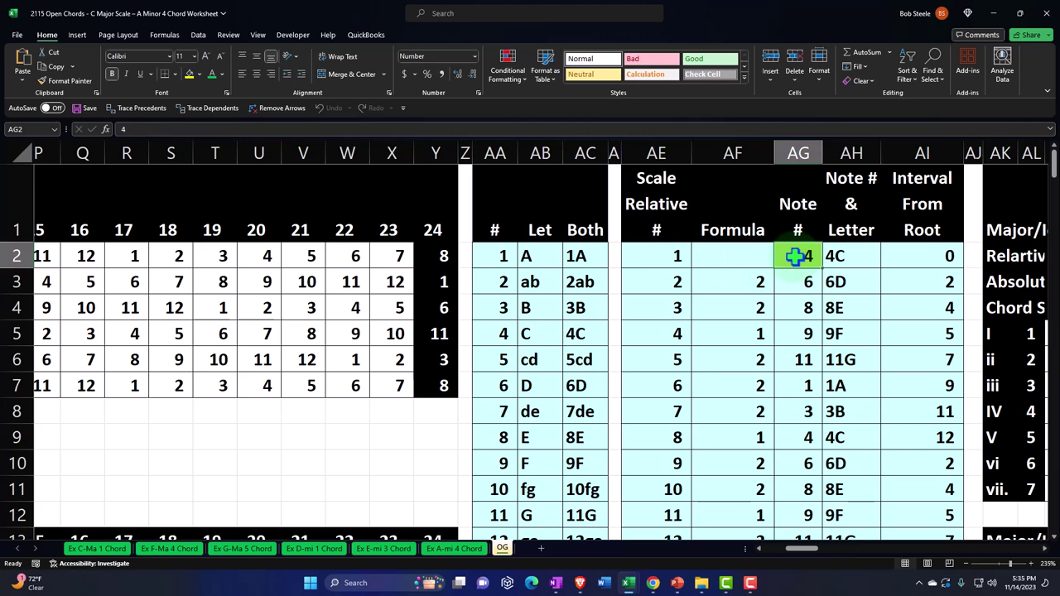
Move right to the Major/Ionian chord grid and inspect the I chord's notes and degree
key(Right)
key(Right)
key(Right)
key(Right)
key(Right)
key(Right)
key(Right)
key(Right)
key(Right)
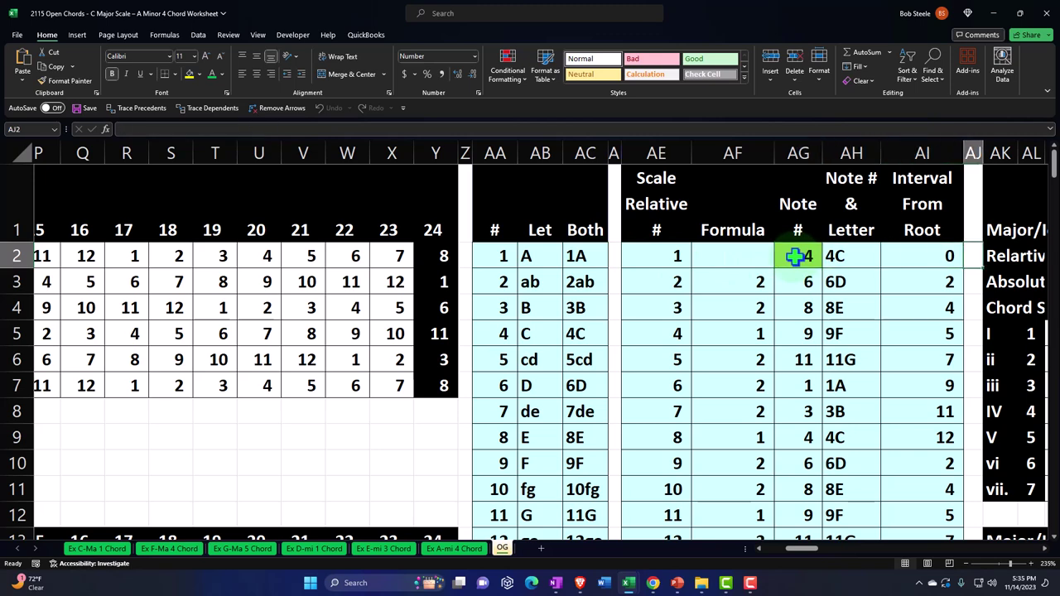
key(Right)
key(Right)
key(Right)
key(Right)
key(Right)
key(Right)
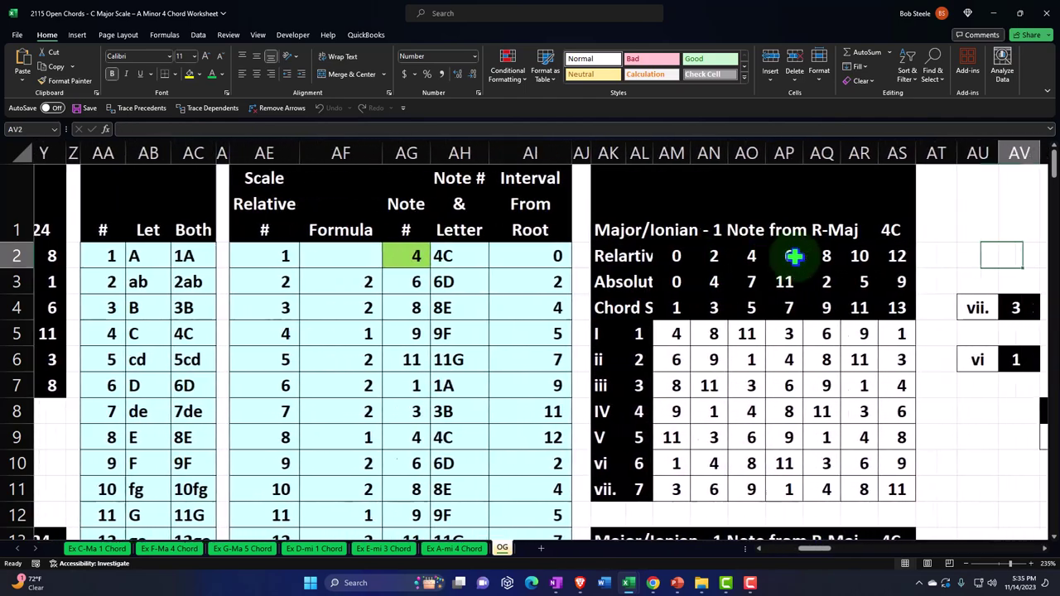
scroll(795, 257, down, 1)
scroll(795, 257, down, 3)
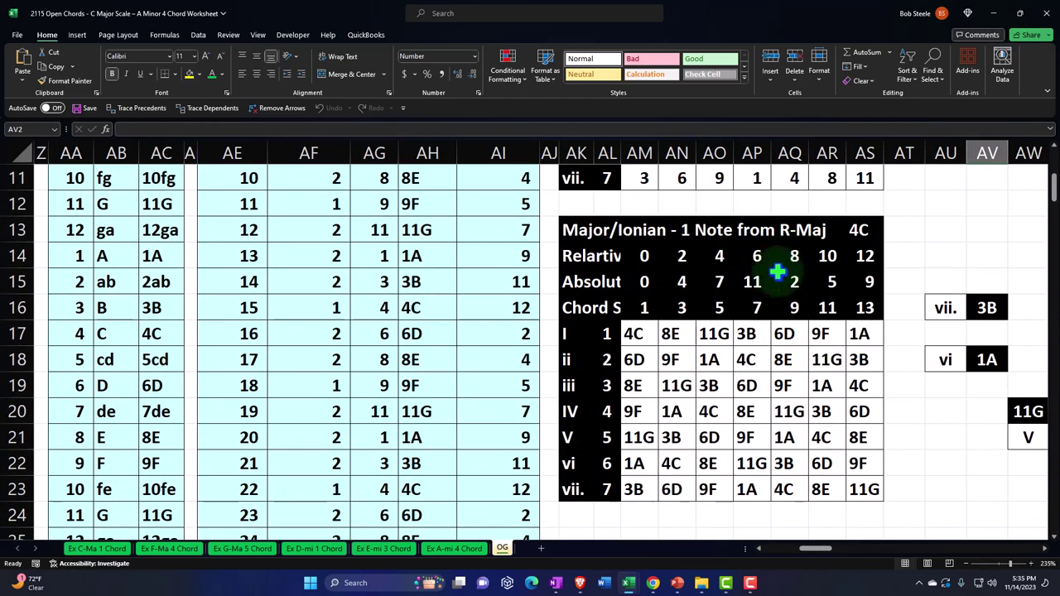
drag(642, 336, 639, 480)
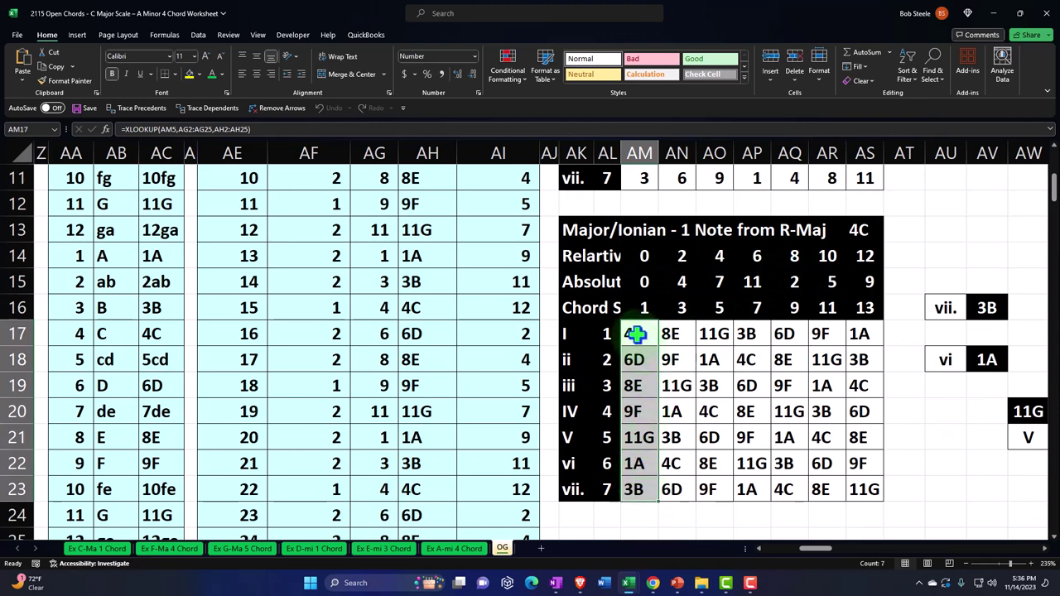
drag(635, 335, 699, 333)
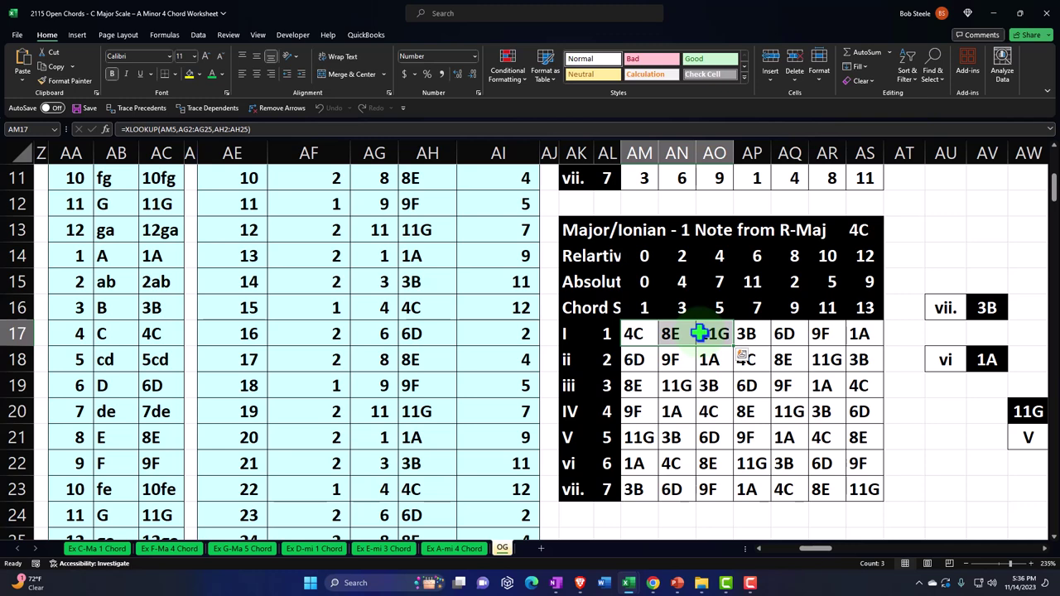
click(602, 332)
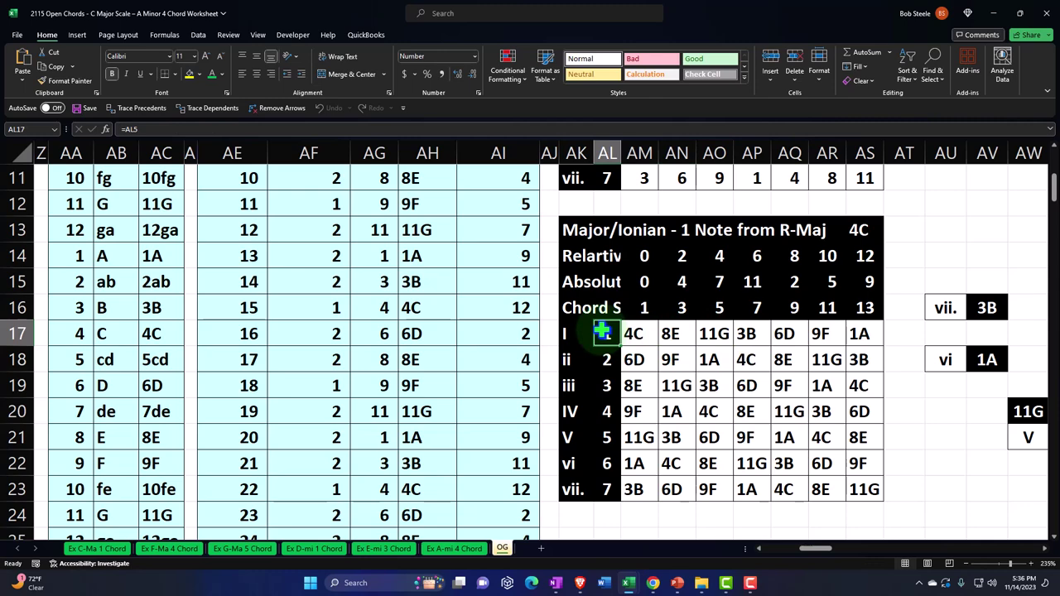
Review the Ex C-Ma 1 Chord fretboard grid and the I row's 11G lookup formula
click(115, 549)
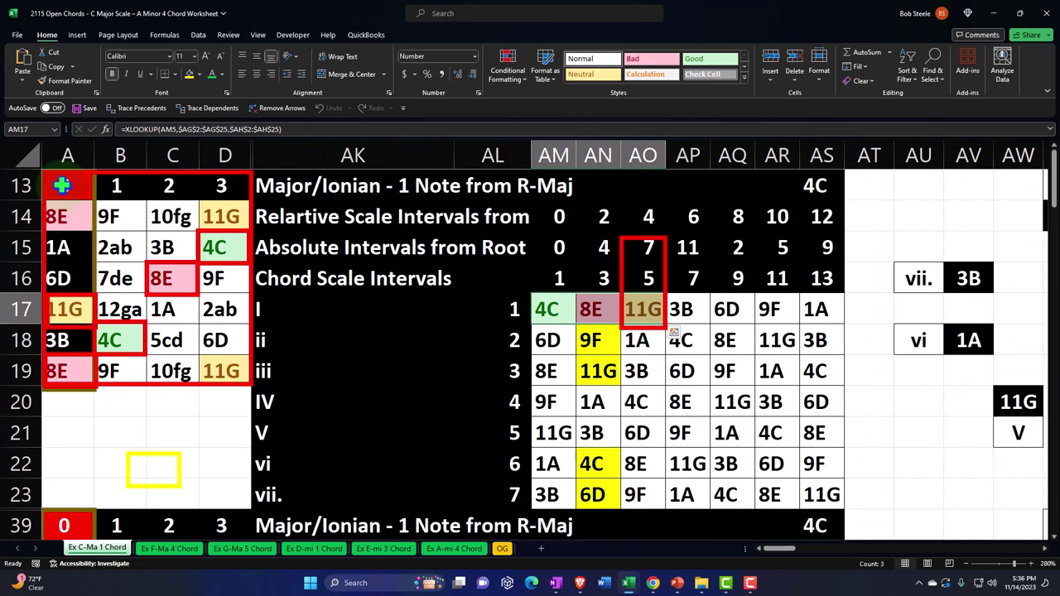
drag(66, 181, 221, 358)
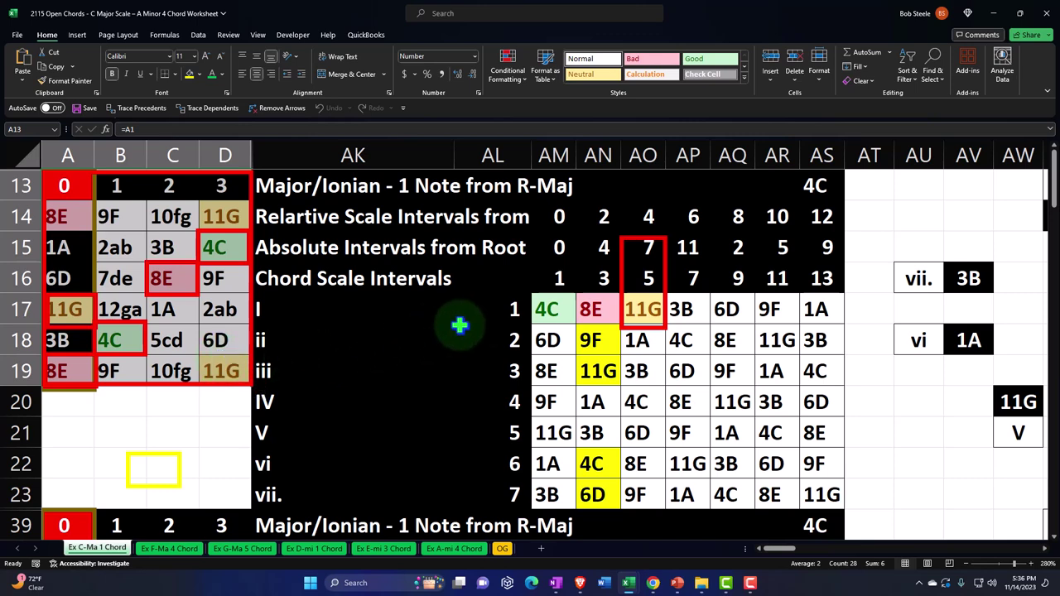
click(593, 305)
click(643, 304)
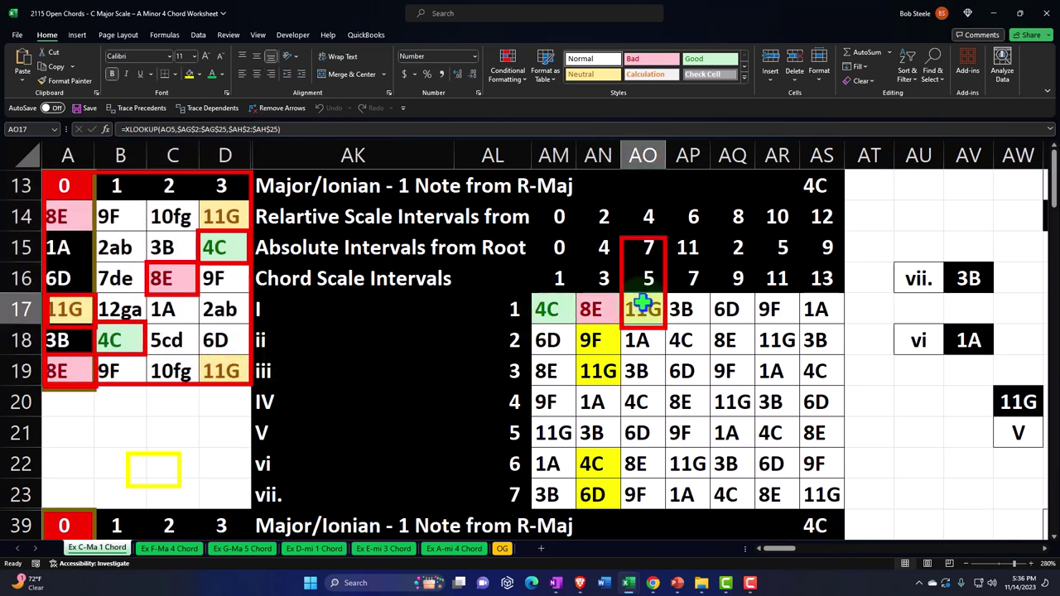
scroll(190, 301, down, 1)
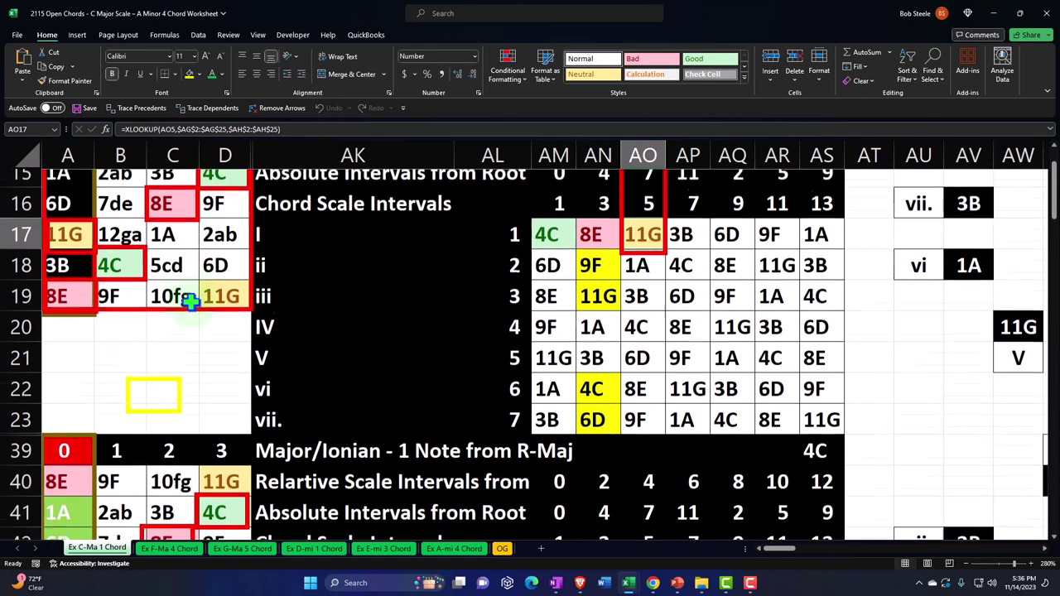
scroll(190, 302, down, 4)
scroll(189, 303, up, 5)
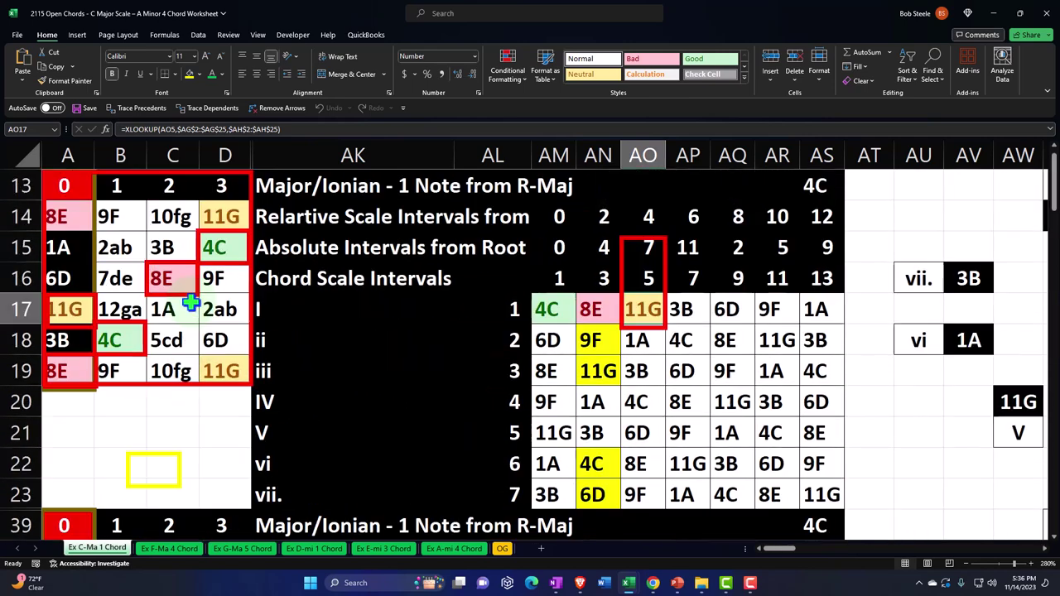
Review the Ex F-Ma 4 Chord sheet's 9F formula, degree numbers, I/IV/V labels and fretboard grid
click(170, 550)
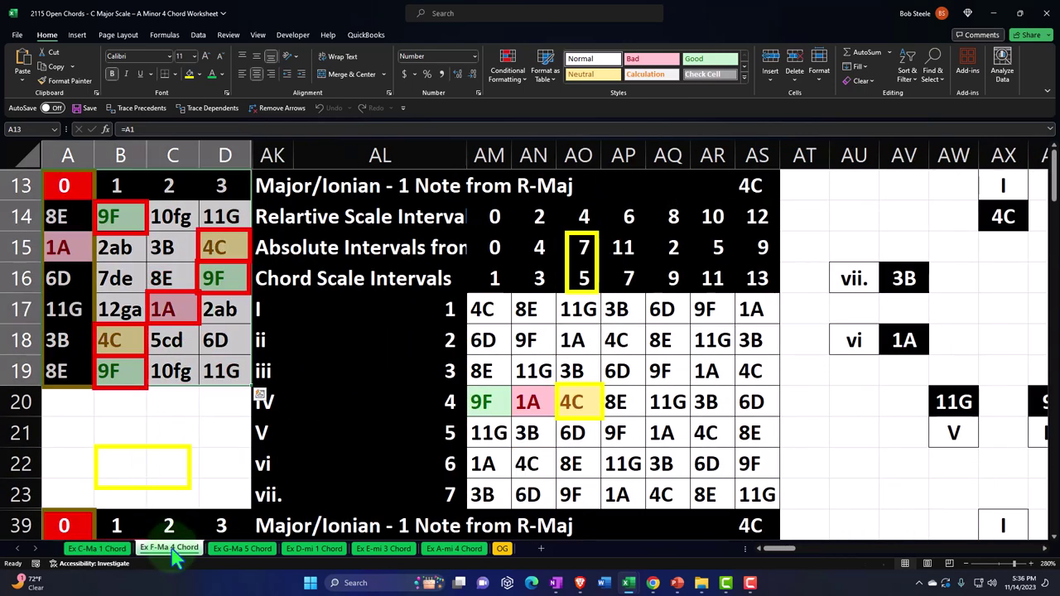
click(486, 402)
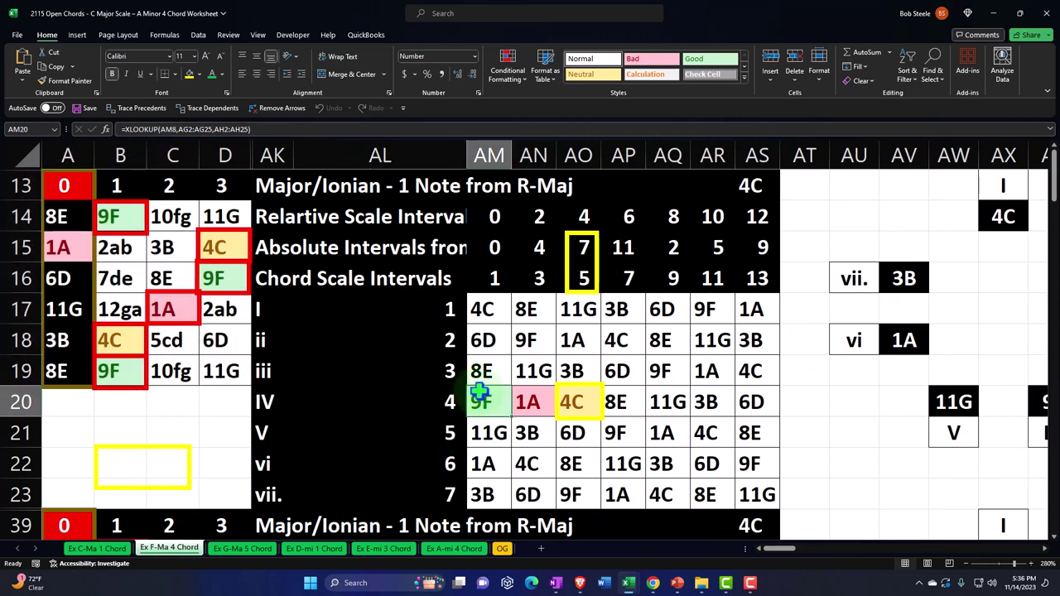
click(449, 340)
click(452, 371)
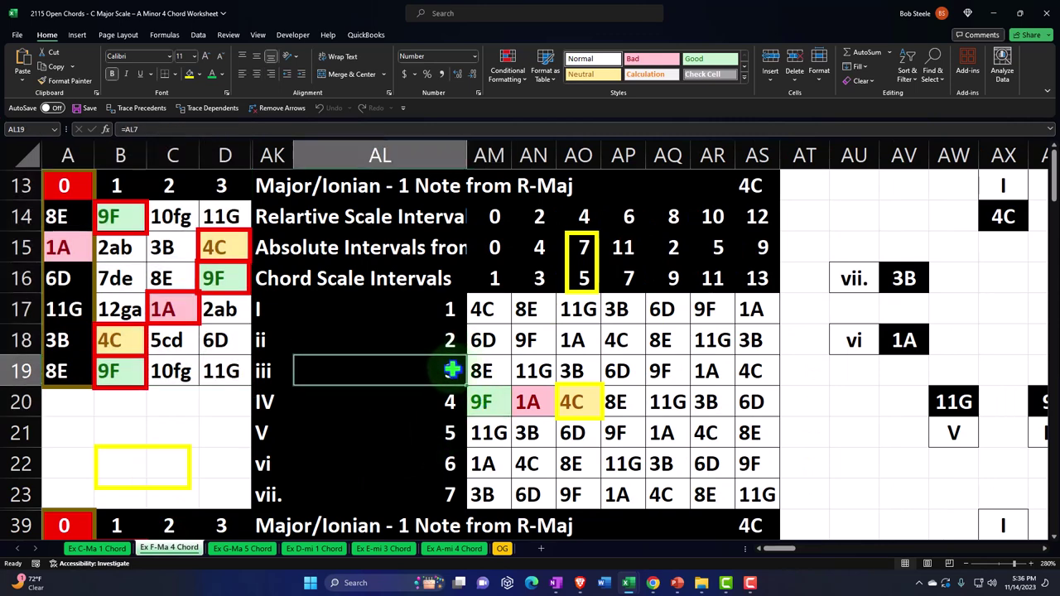
click(268, 309)
ctrl+click(262, 402)
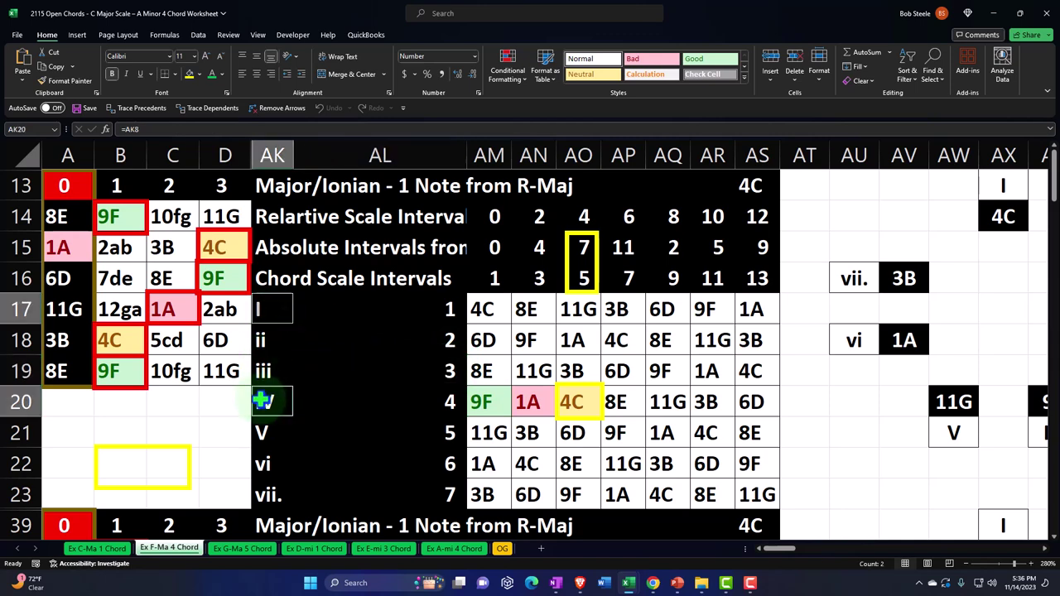
ctrl+click(265, 431)
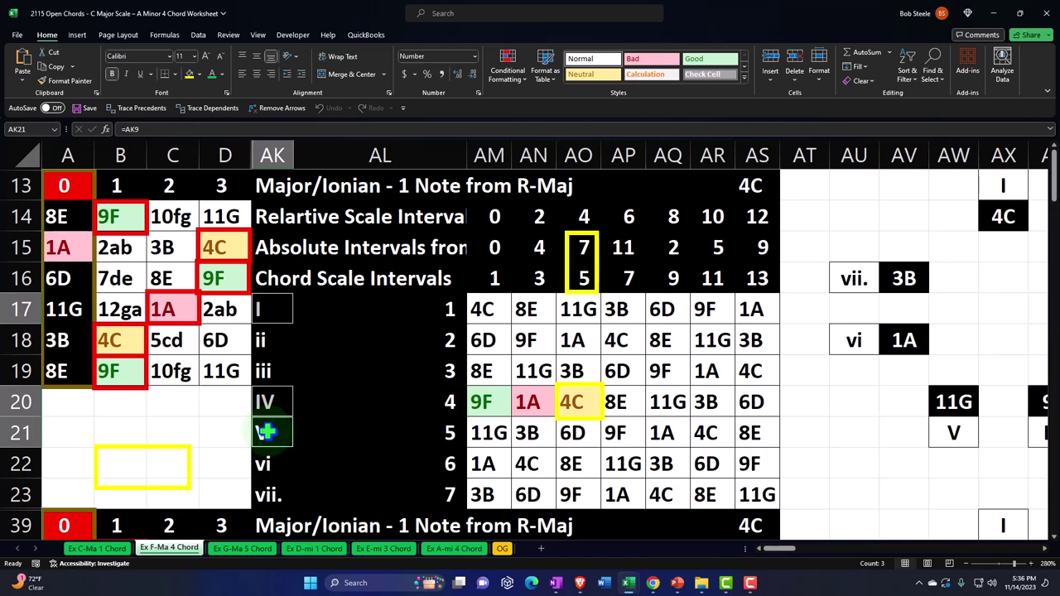
click(447, 403)
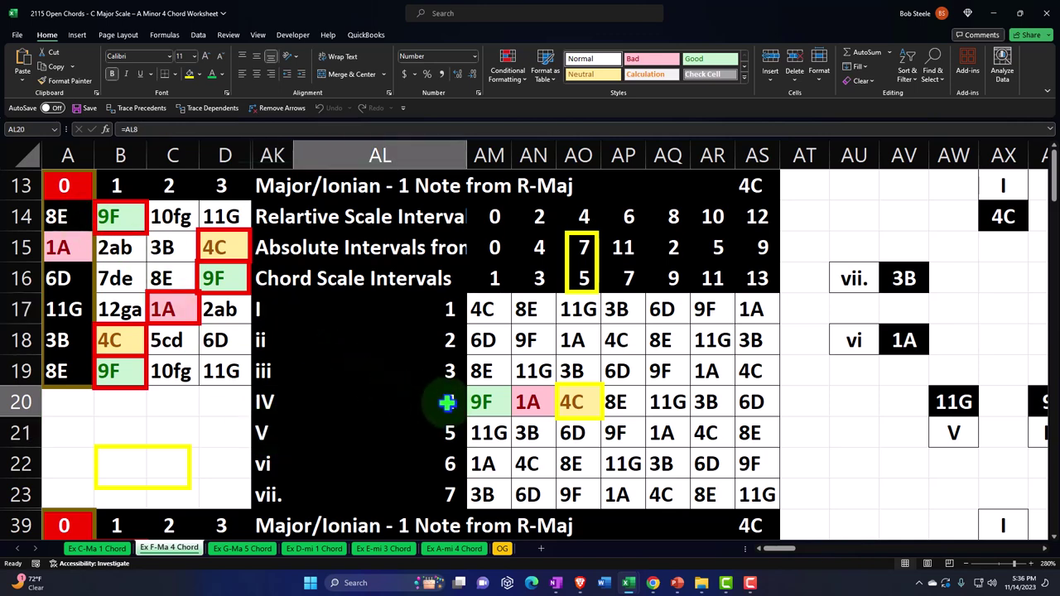
drag(66, 185, 212, 371)
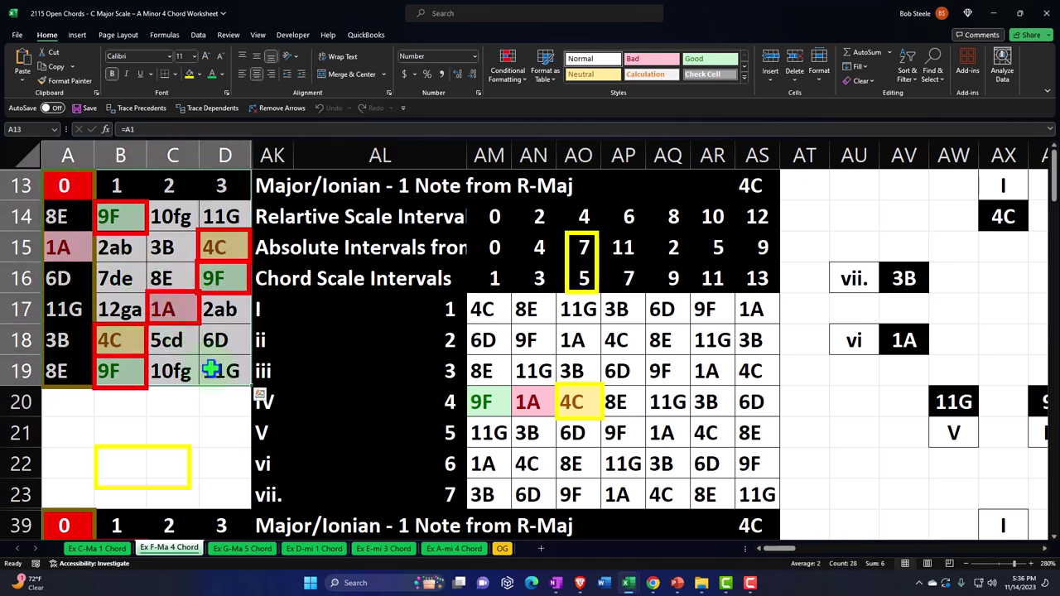
Review the Ex G-Ma 5 Chord sheet's 11G cell, degrees 1, 4, 5 and fretboard grid
click(249, 550)
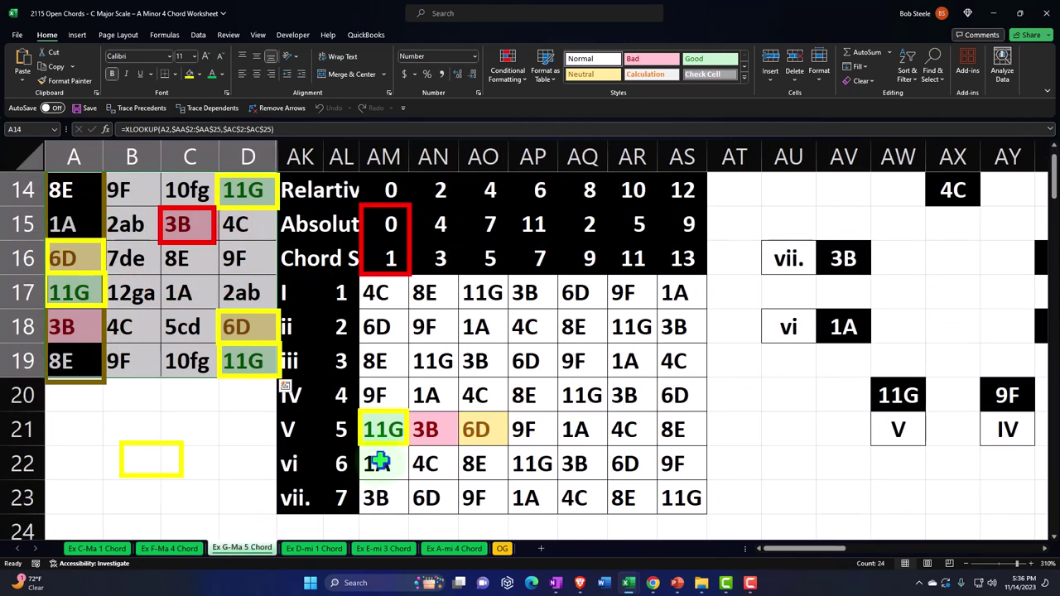
click(372, 428)
click(340, 293)
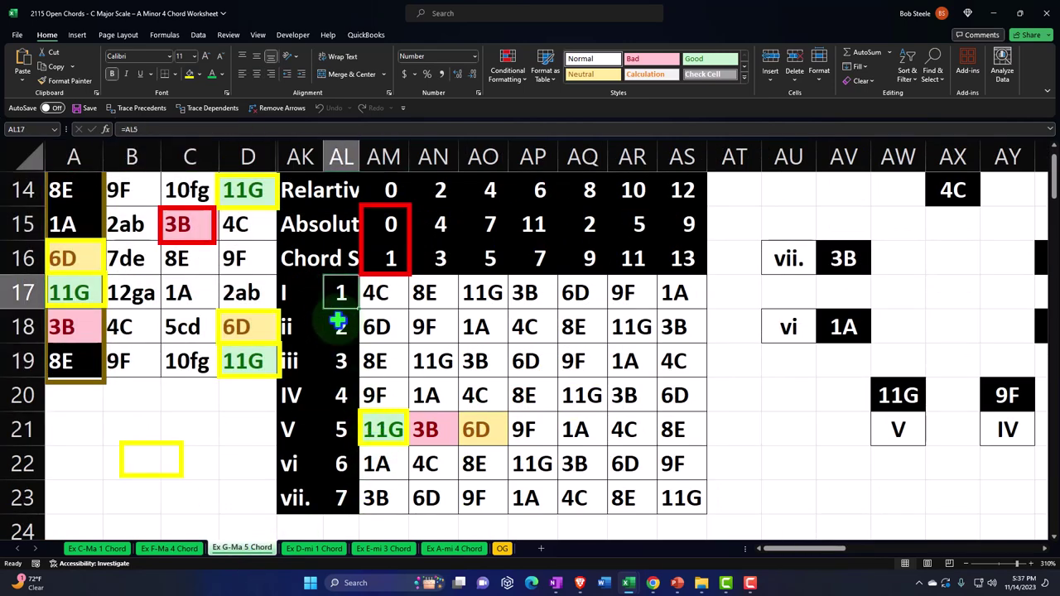
ctrl+click(341, 395)
ctrl+click(340, 428)
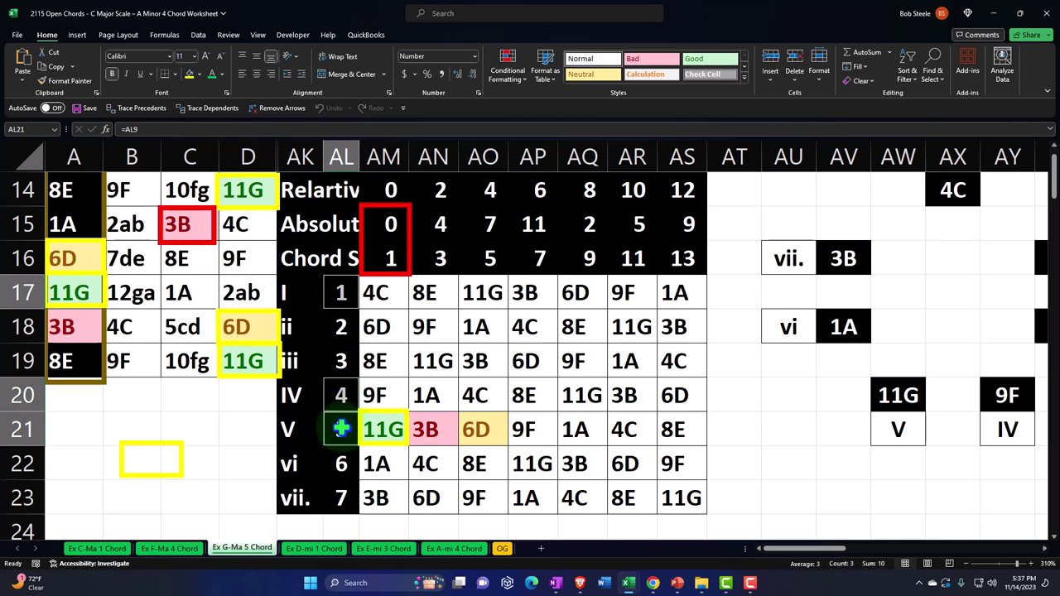
scroll(340, 428, up, 1)
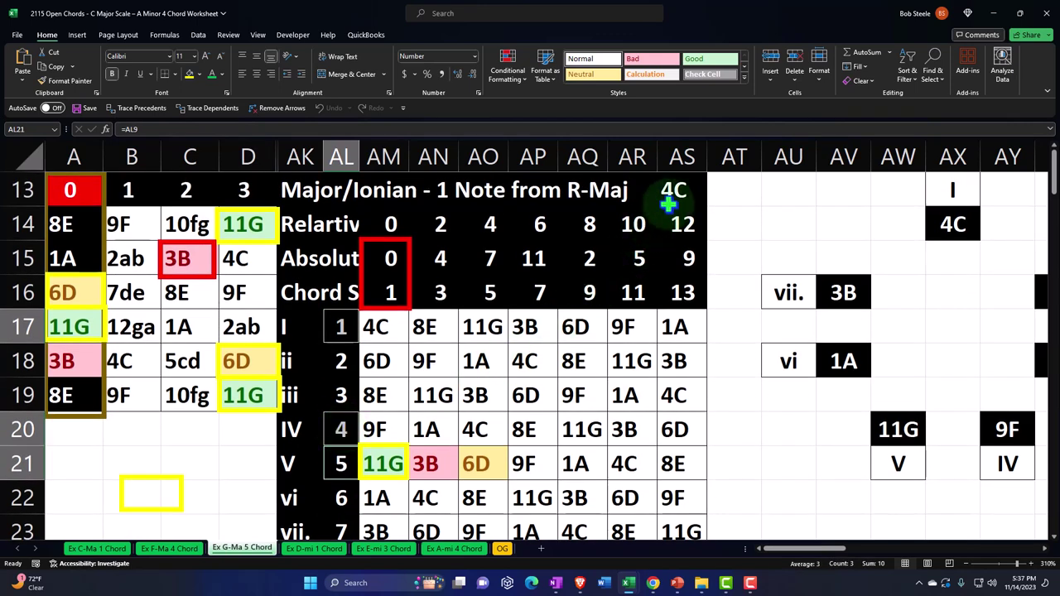
drag(68, 227, 220, 398)
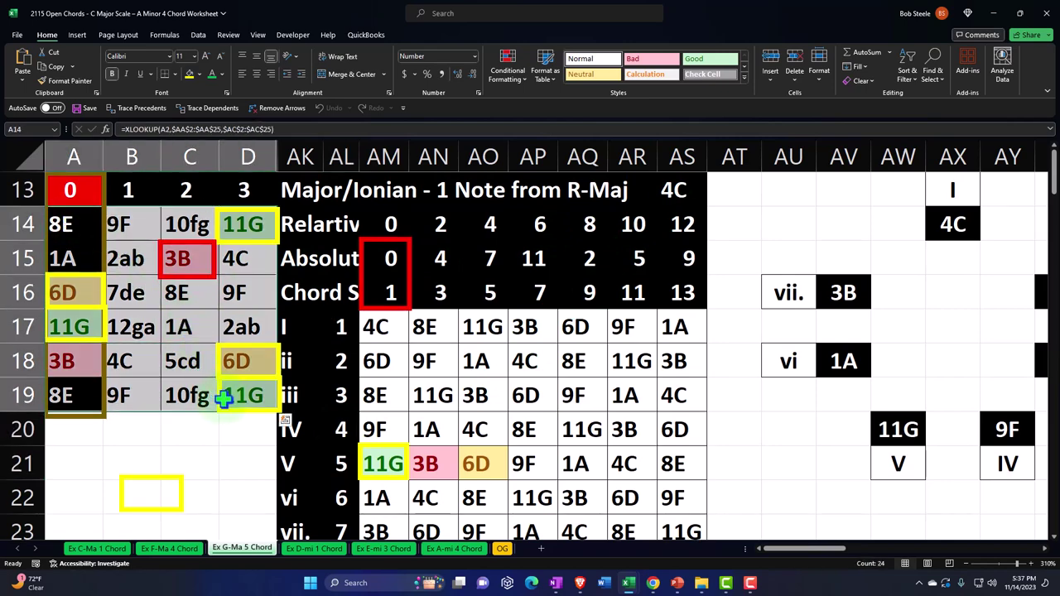
Review the Ex D-mi 1 Chord sheet's ii degree and grid, then show Ex E-mi 3 Chord
click(308, 550)
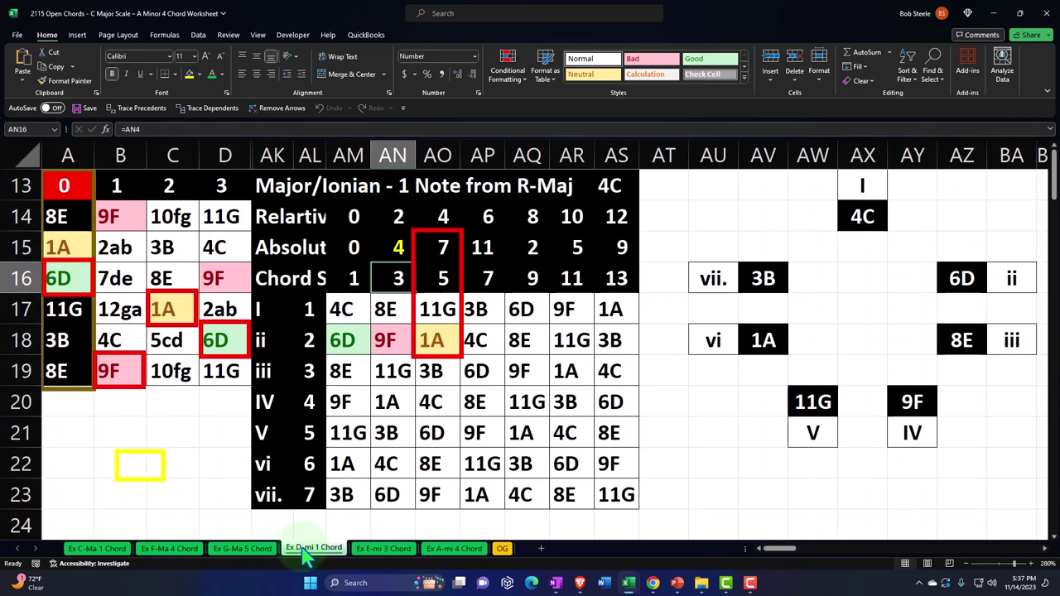
click(309, 339)
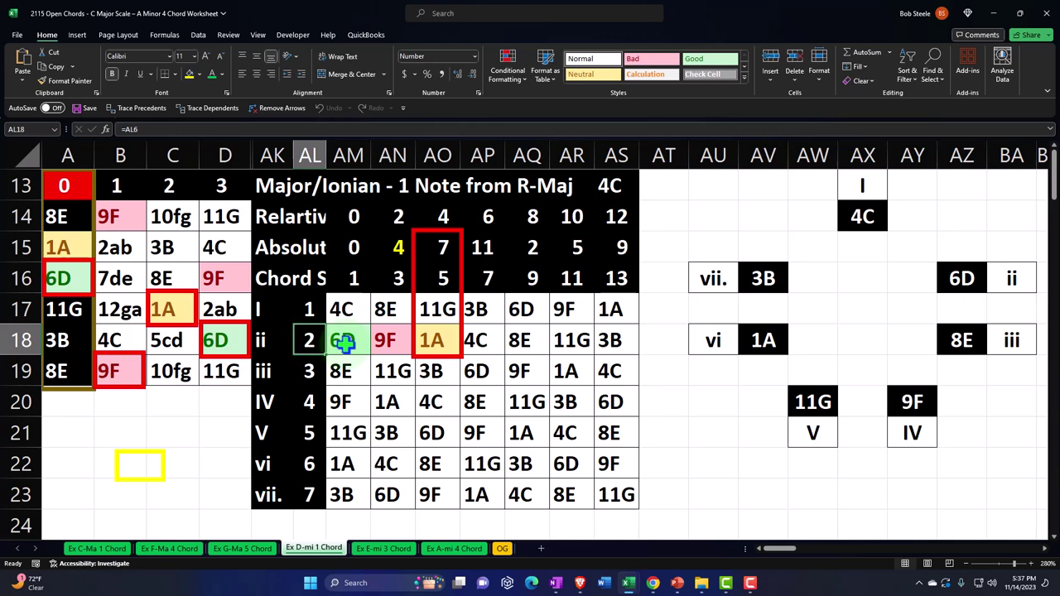
drag(62, 248, 231, 378)
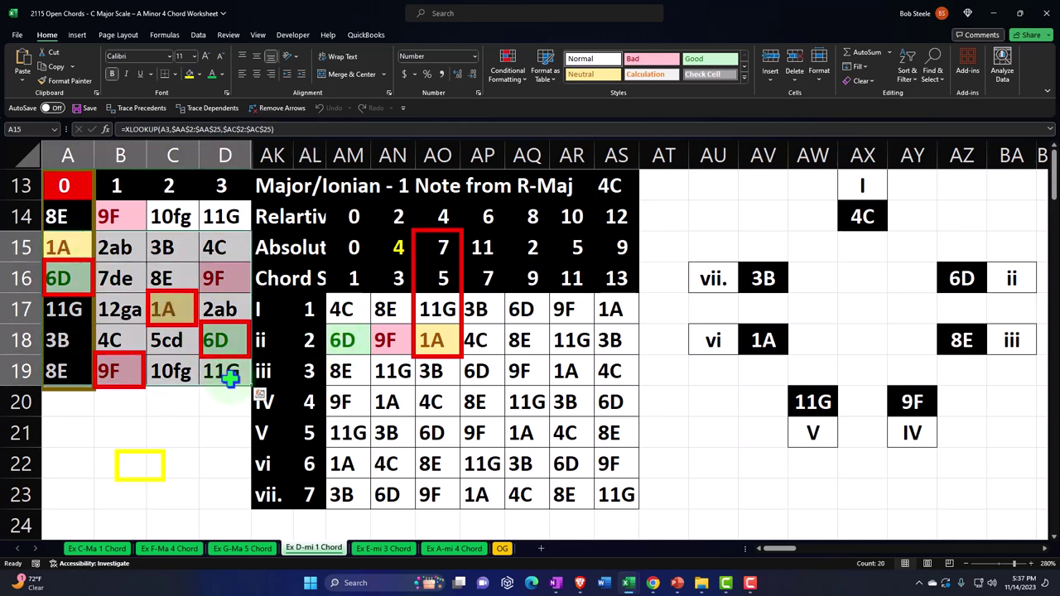
click(382, 549)
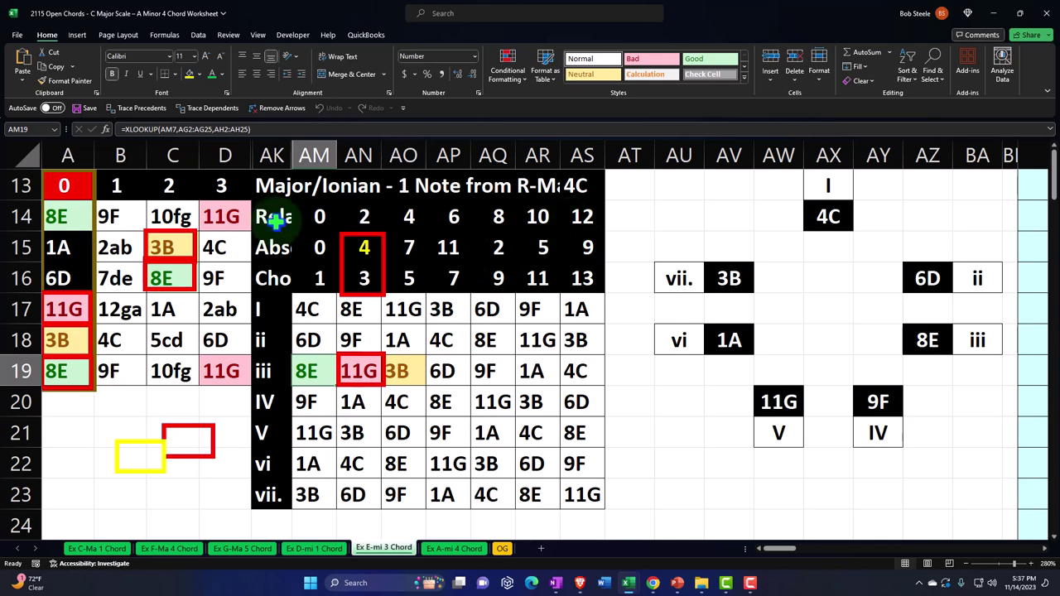
Review the note grid A14:D19, then show the Ex A-mi 4 Chord sheet
drag(76, 215, 203, 371)
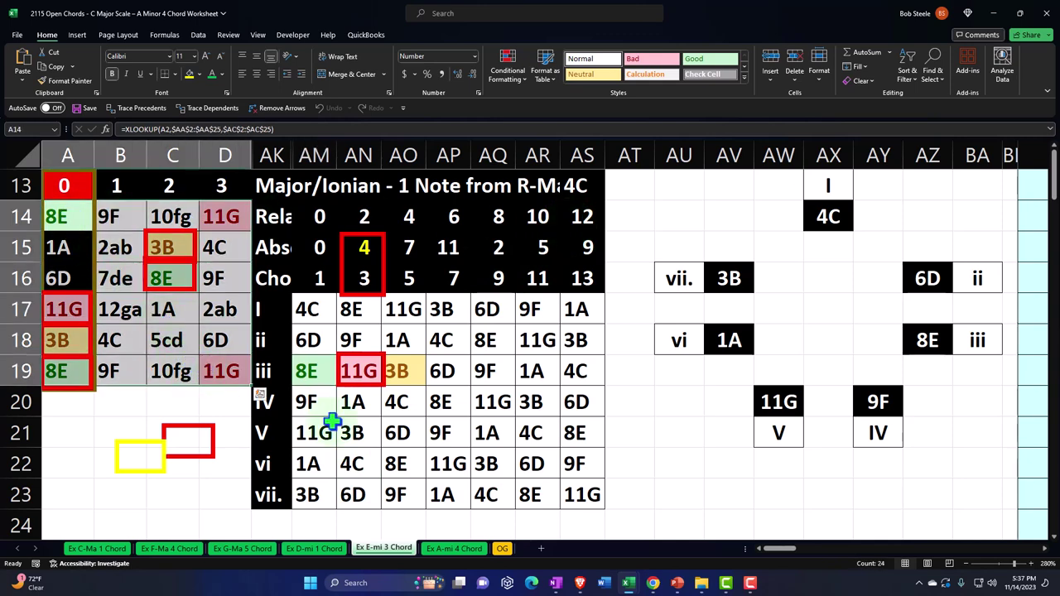
click(451, 549)
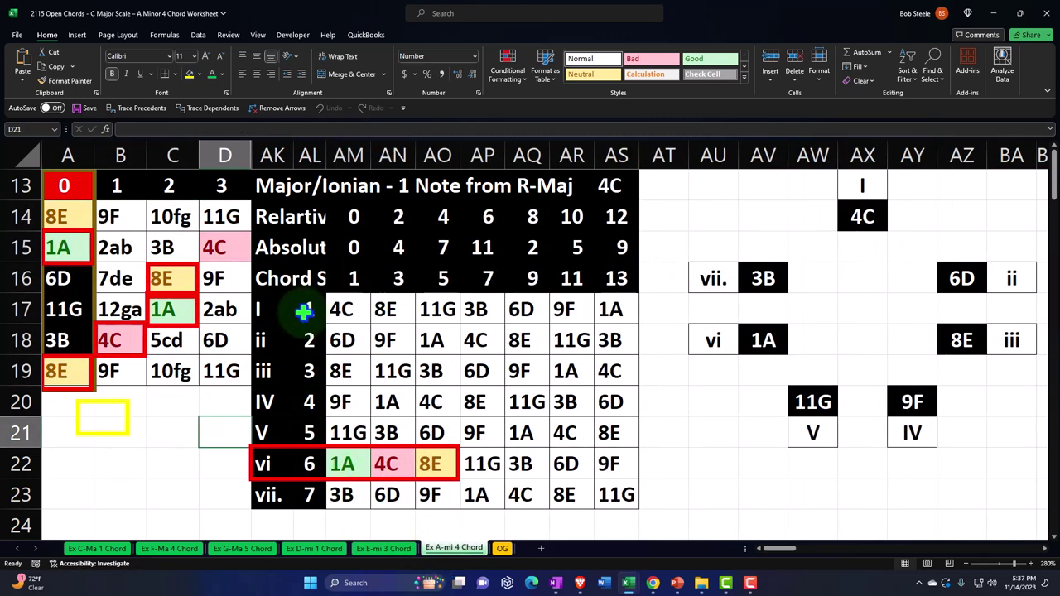
drag(306, 310, 309, 464)
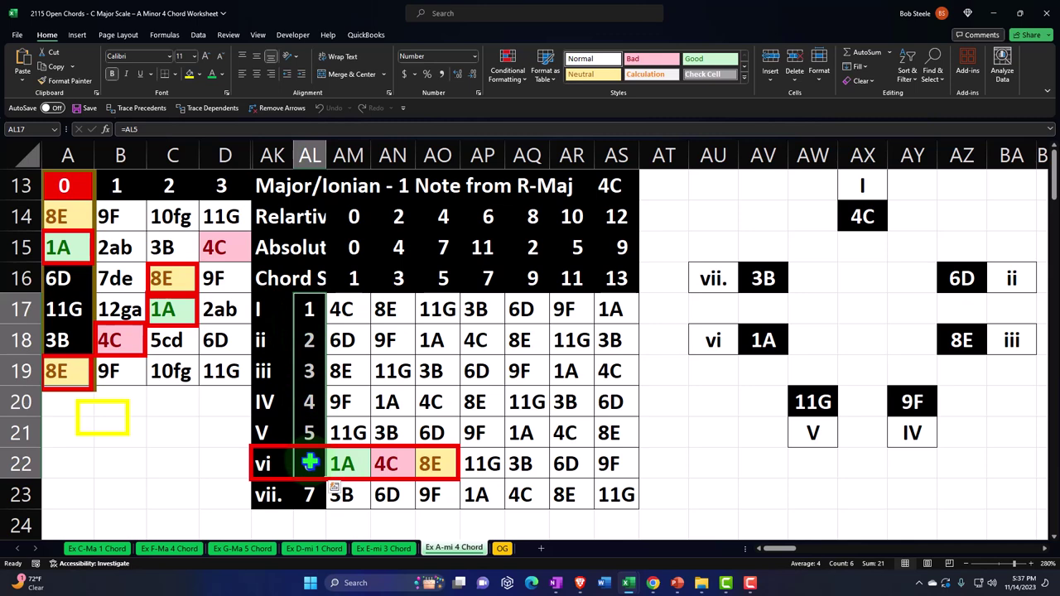
click(309, 494)
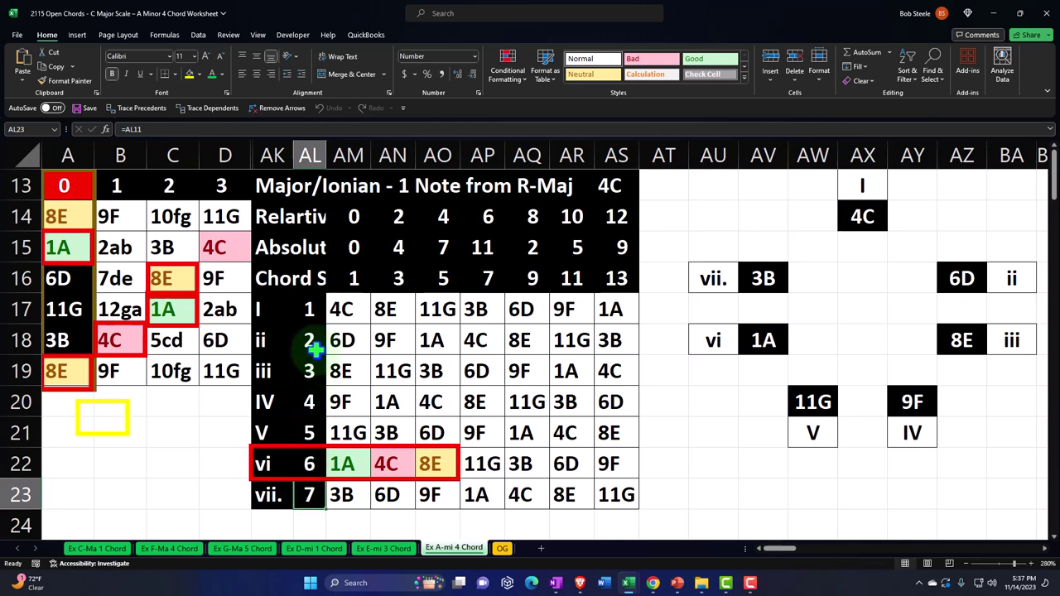
click(312, 309)
ctrl+click(312, 402)
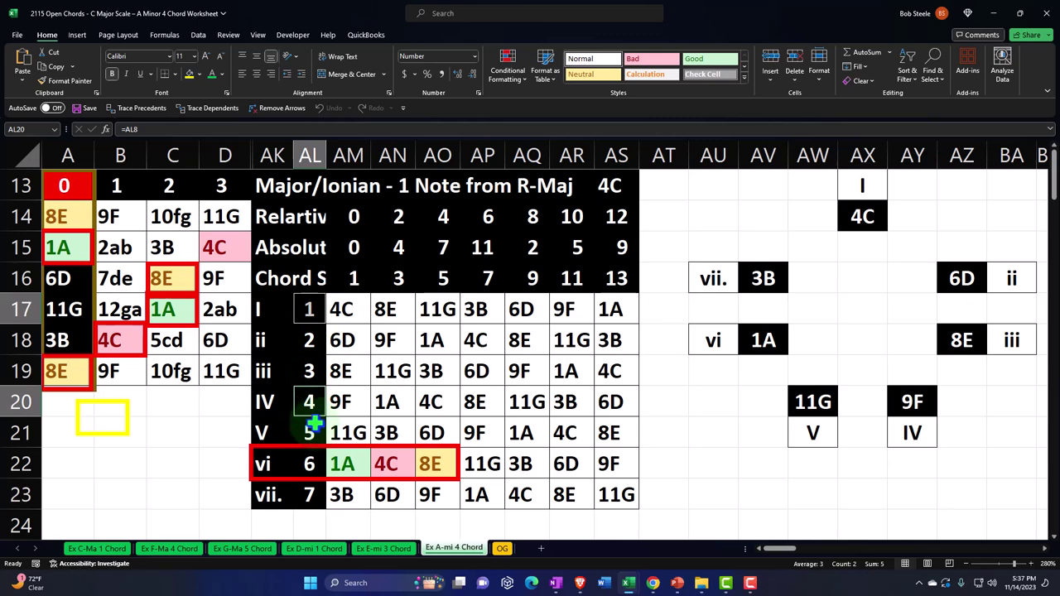
ctrl+click(312, 430)
click(308, 339)
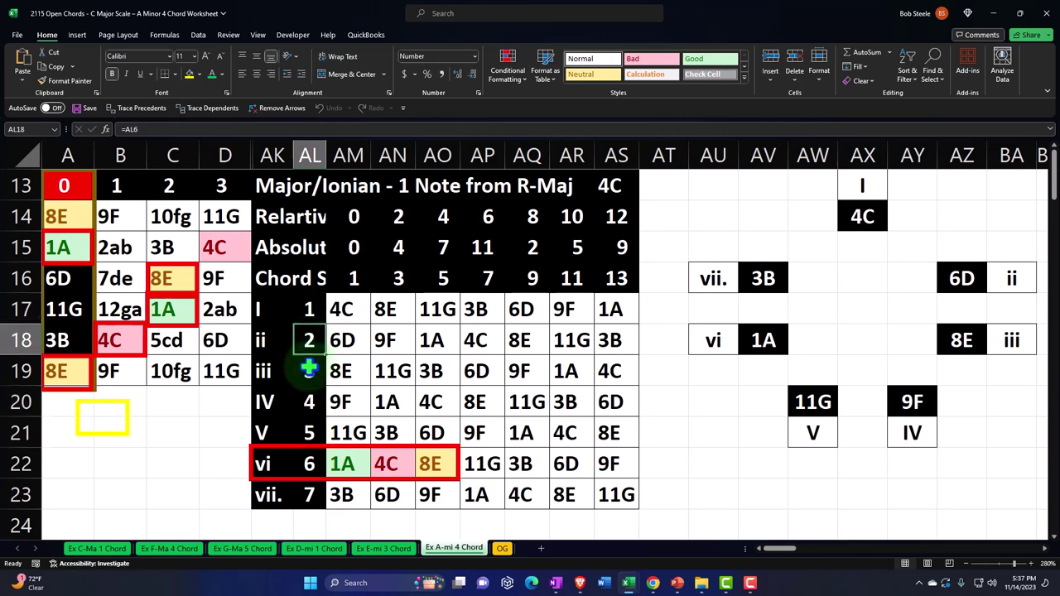
ctrl+click(309, 371)
ctrl+click(310, 461)
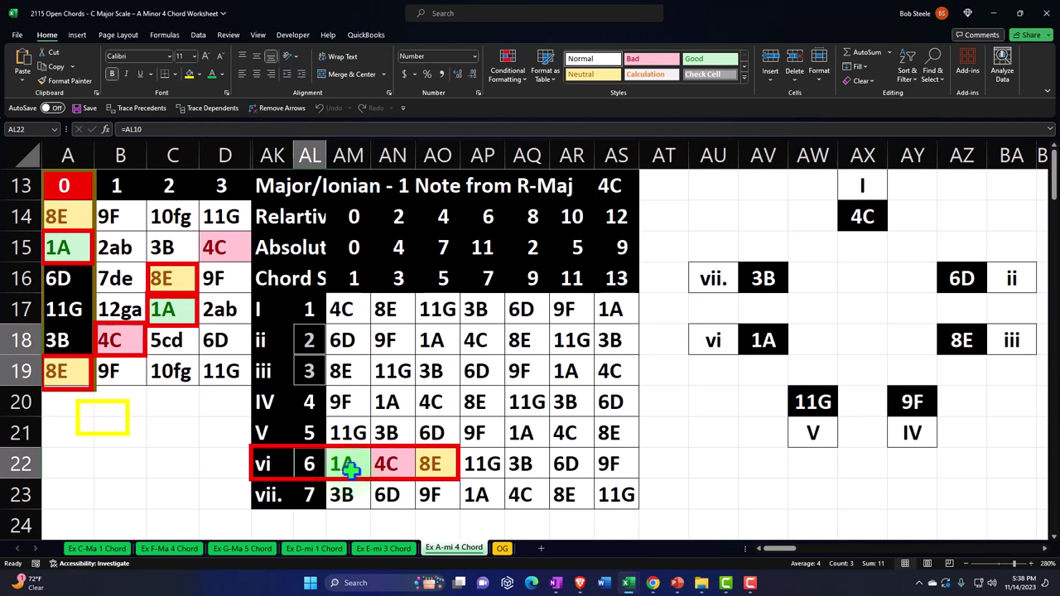
click(350, 468)
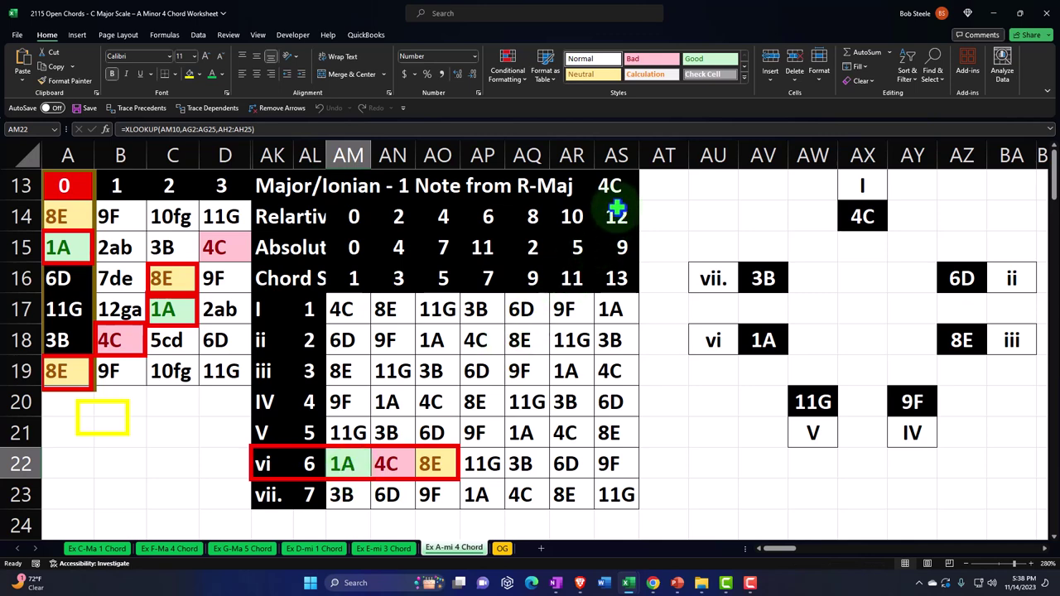
drag(350, 340, 342, 420)
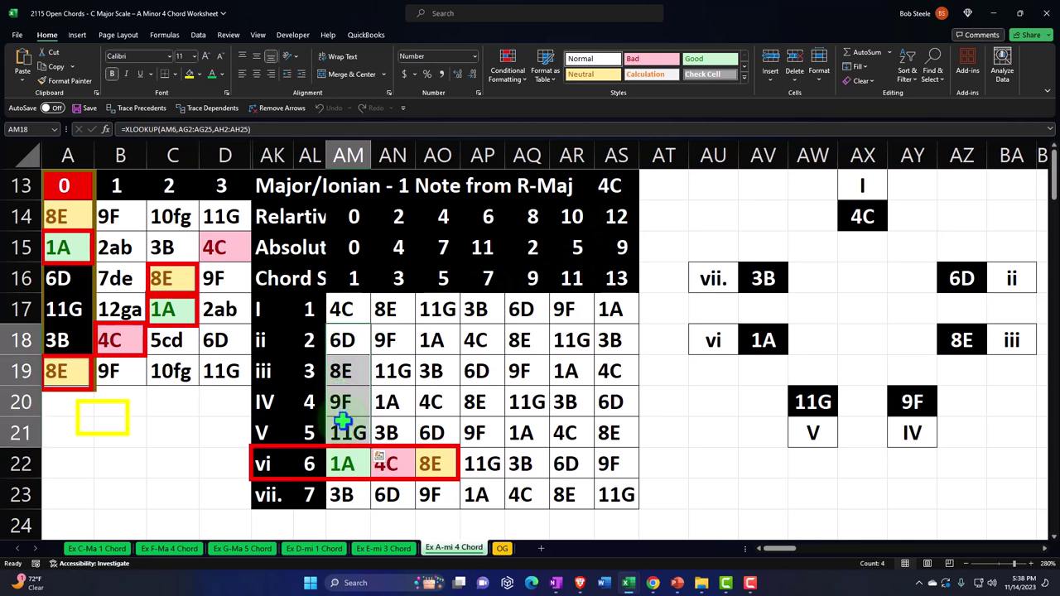
click(342, 463)
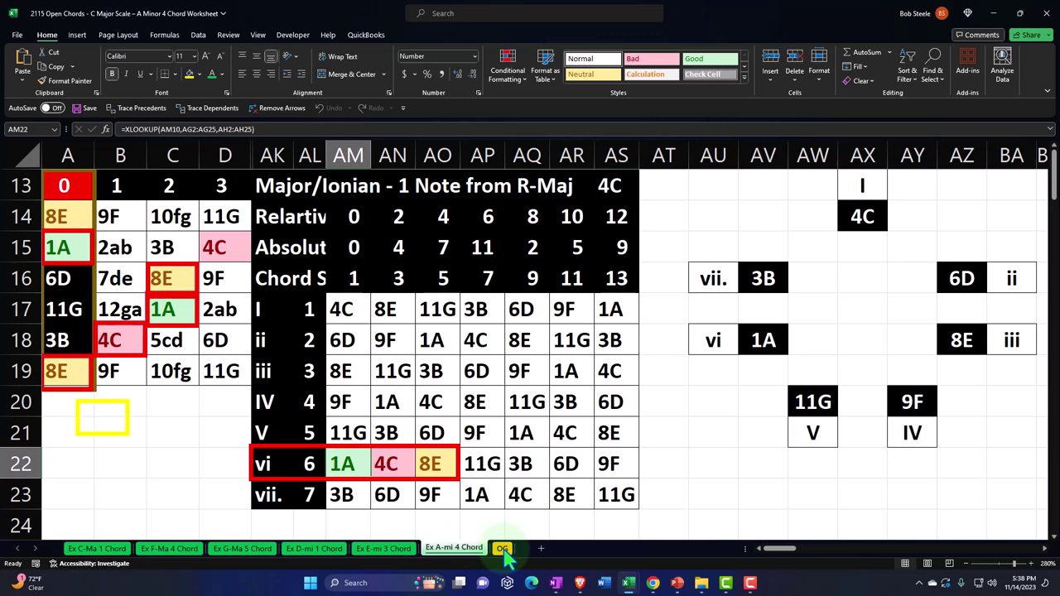
click(207, 375)
scroll(203, 390, down, 8)
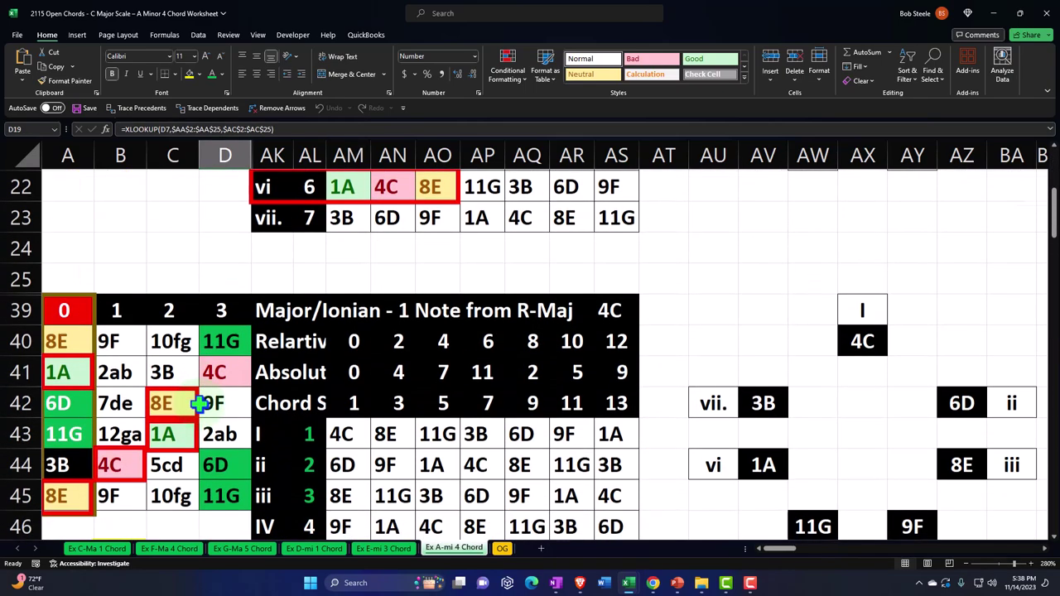
scroll(200, 404, down, 15)
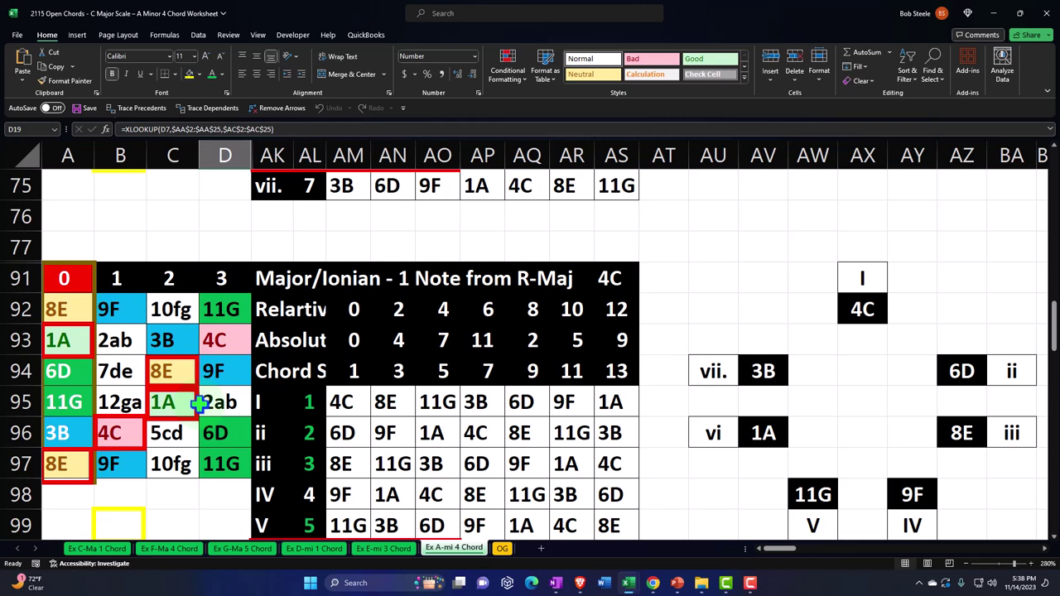
scroll(199, 403, down, 1)
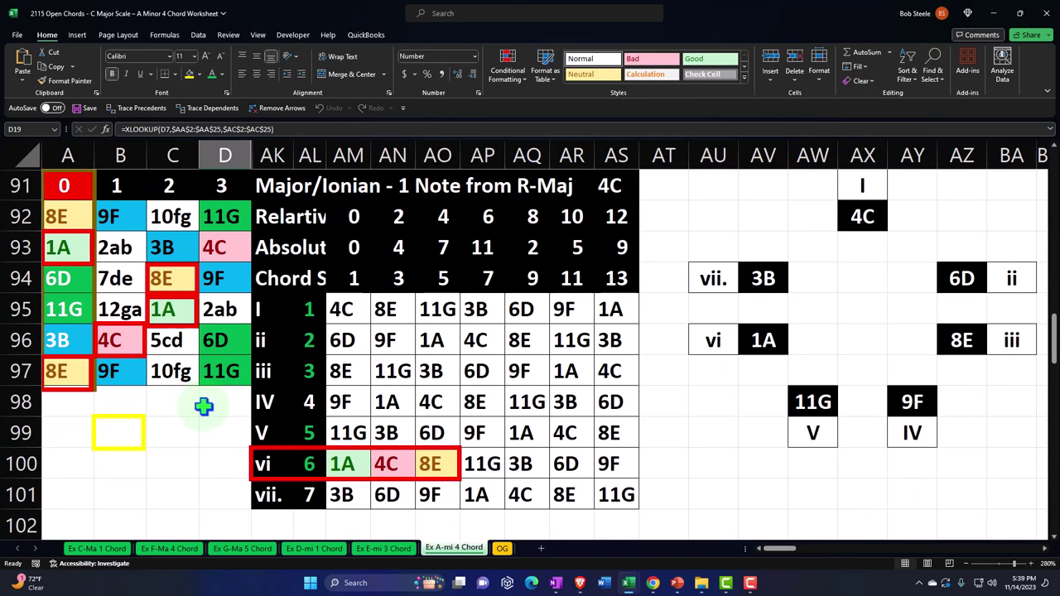
scroll(204, 406, up, 20)
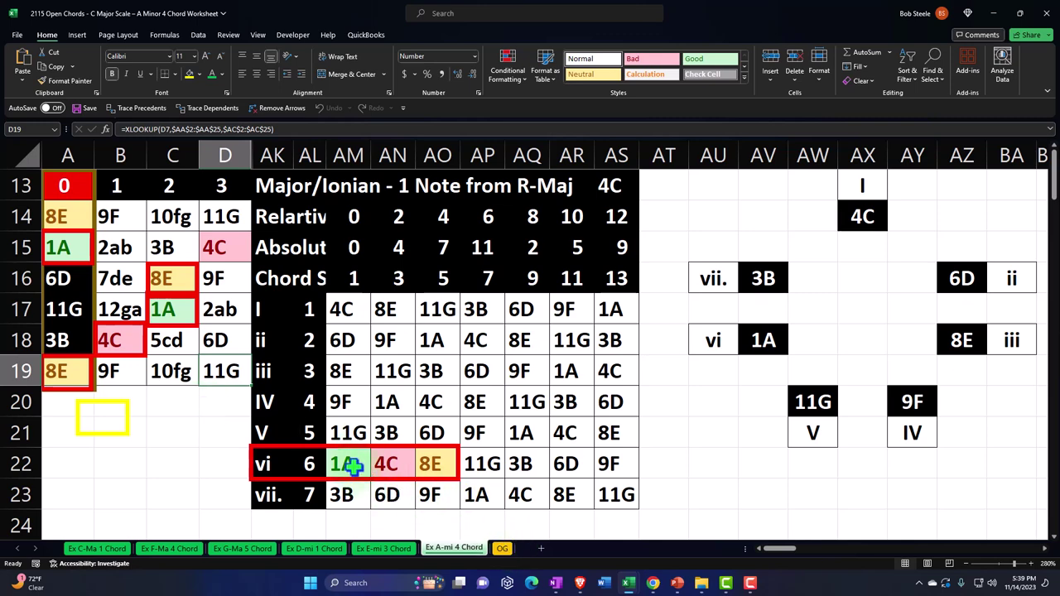
drag(346, 464, 428, 463)
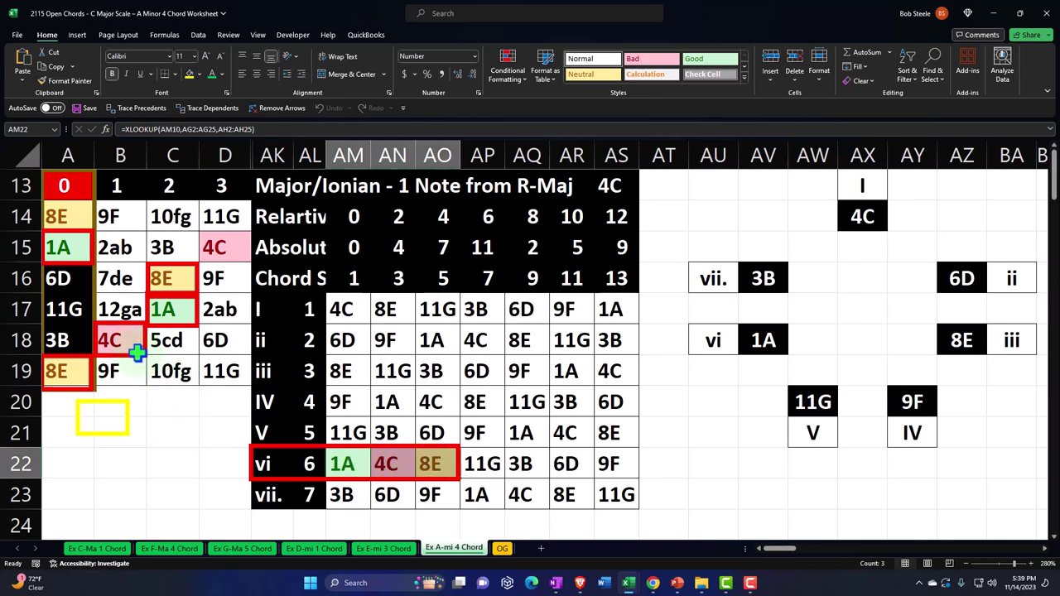
scroll(137, 352, down, 8)
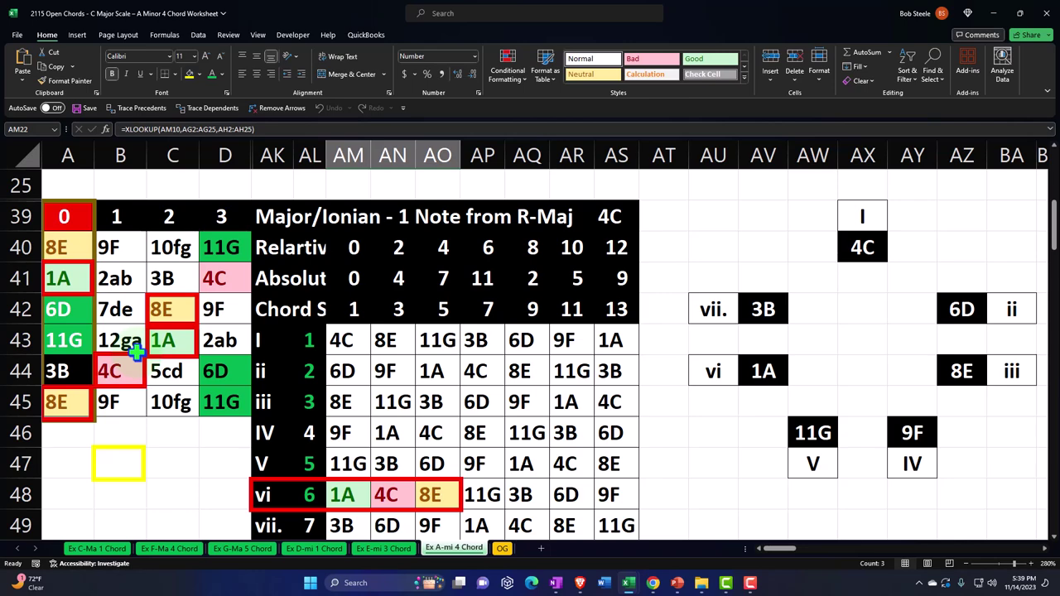
scroll(137, 352, down, 9)
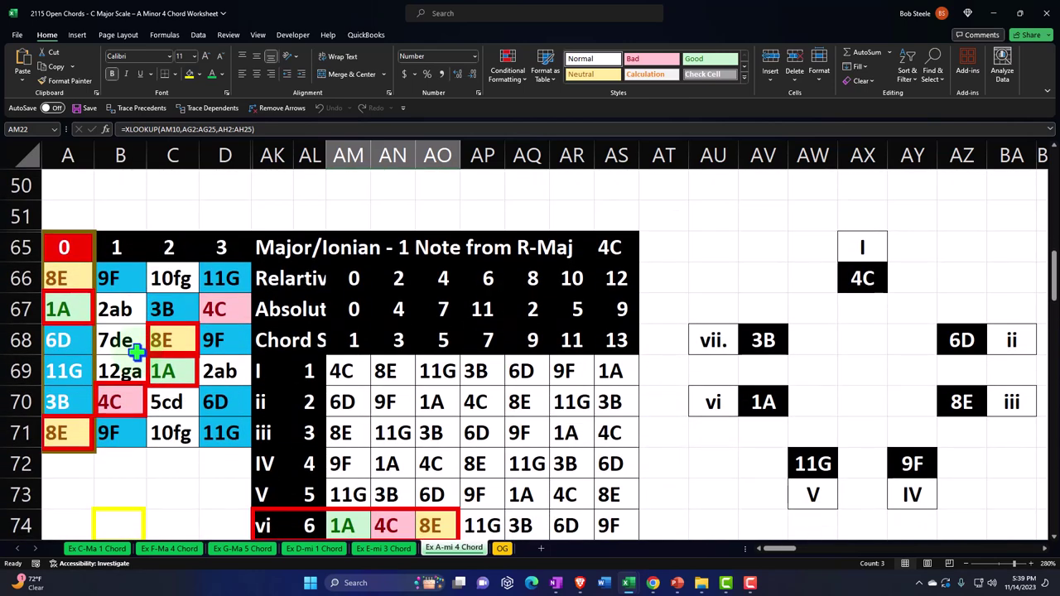
scroll(137, 352, down, 4)
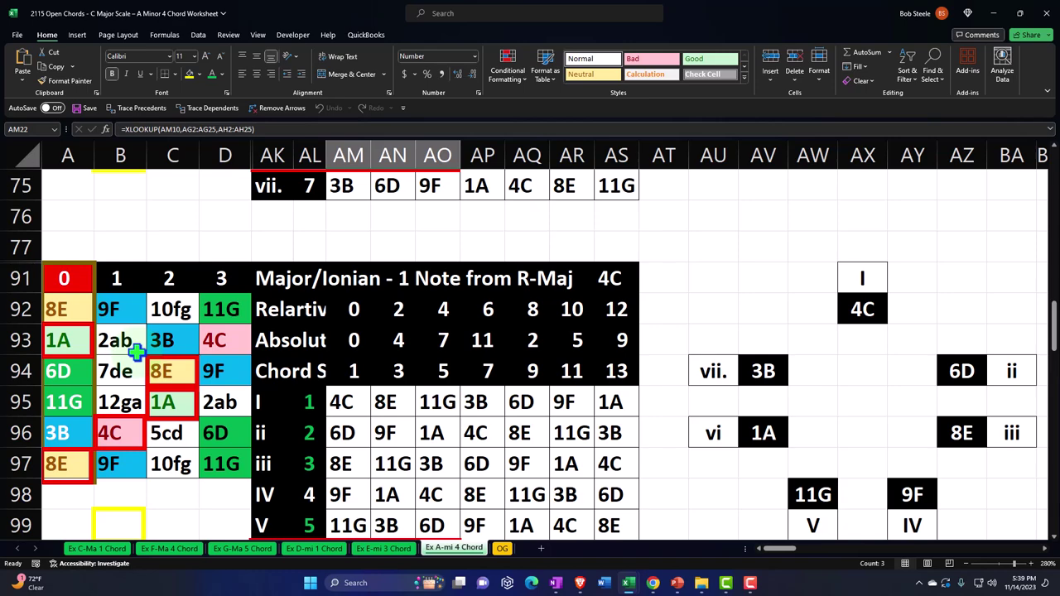
scroll(136, 352, down, 1)
scroll(240, 389, down, 2)
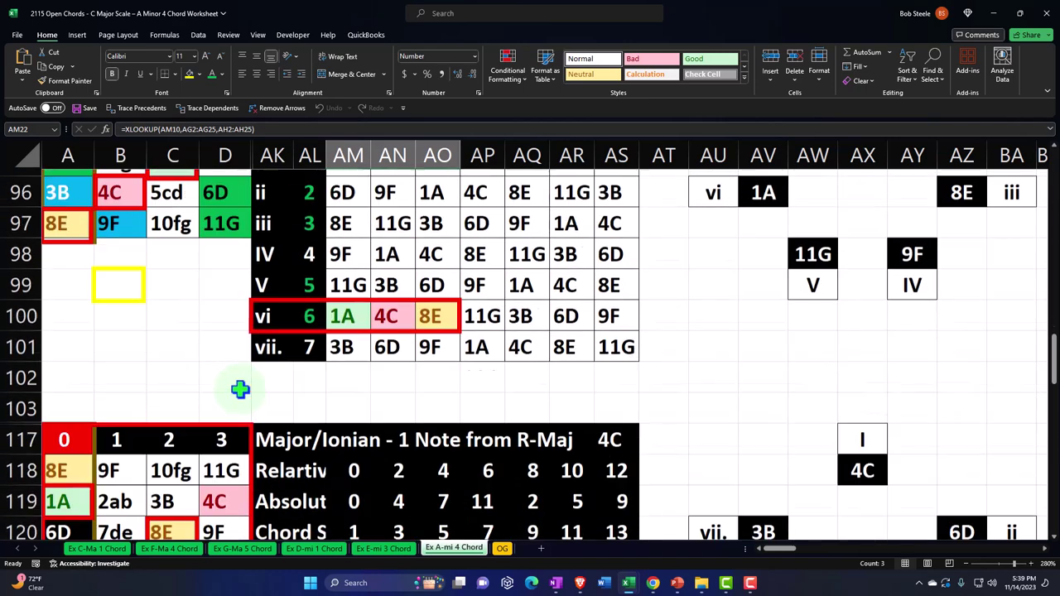
scroll(239, 390, down, 3)
click(344, 493)
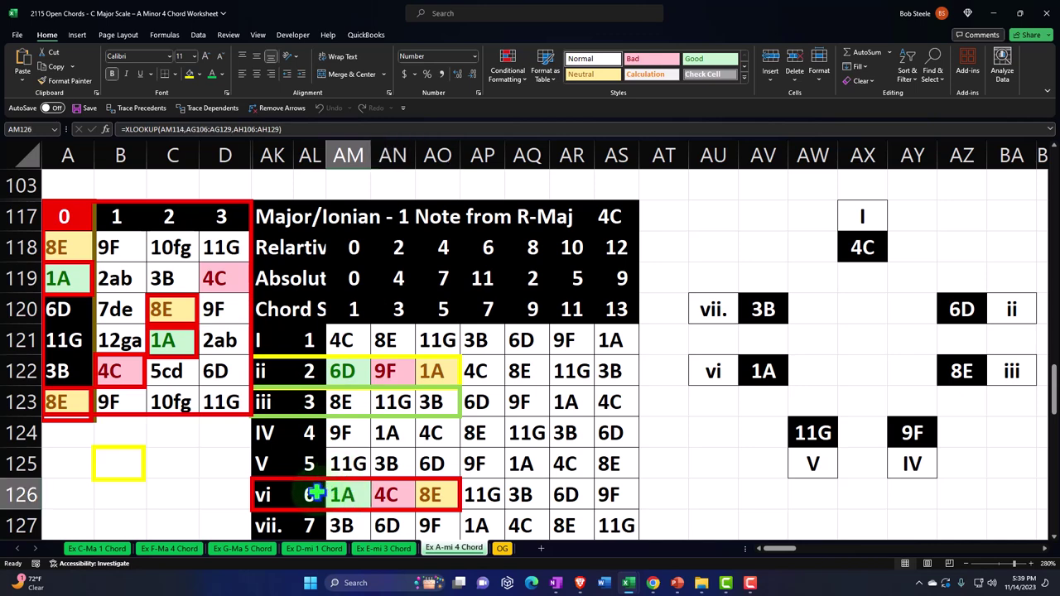
click(309, 494)
click(306, 371)
click(308, 403)
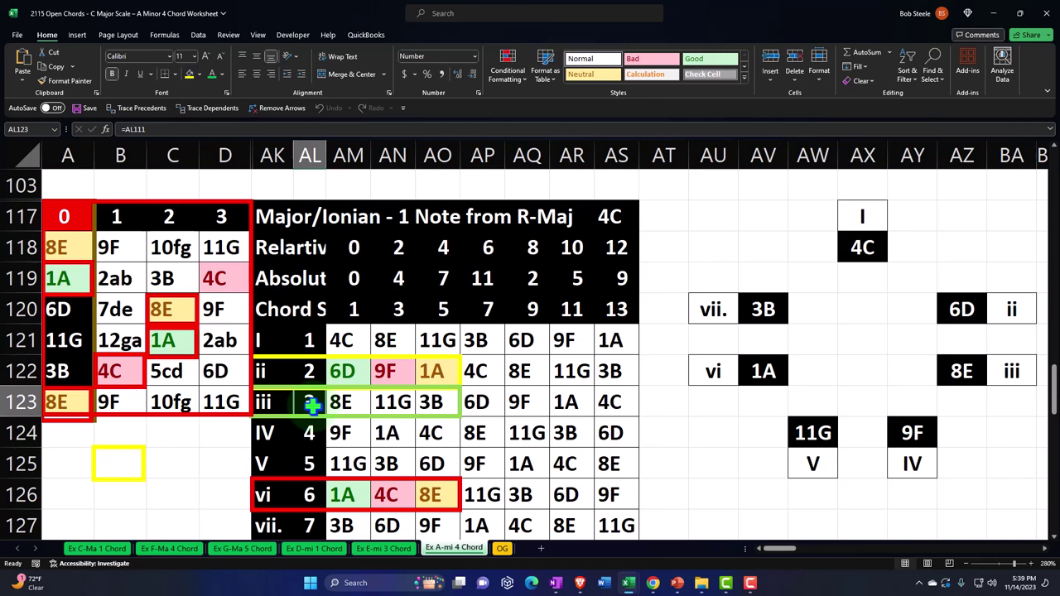
scroll(312, 404, down, 2)
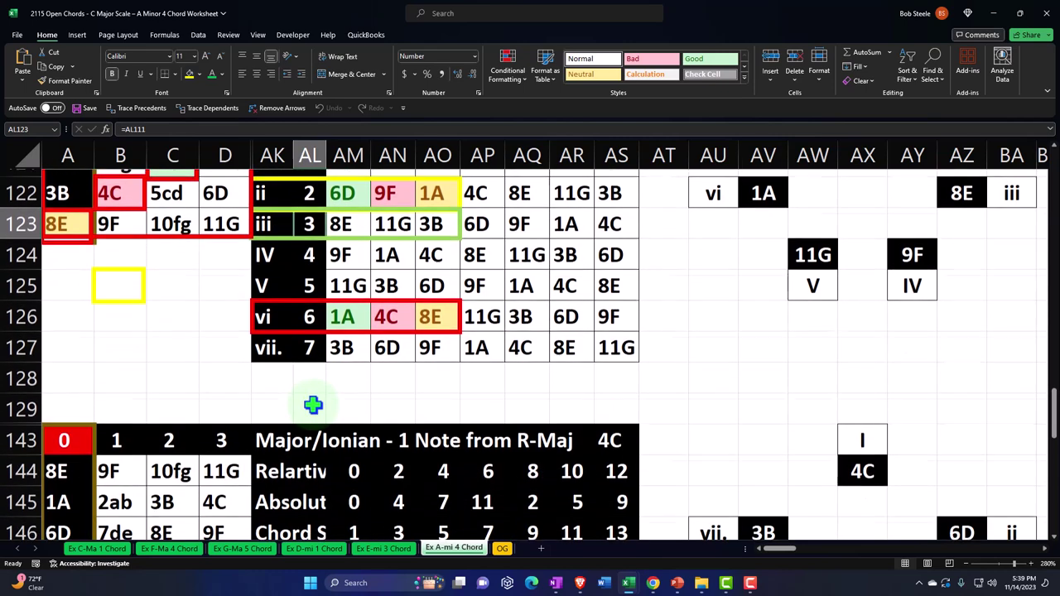
scroll(312, 404, down, 4)
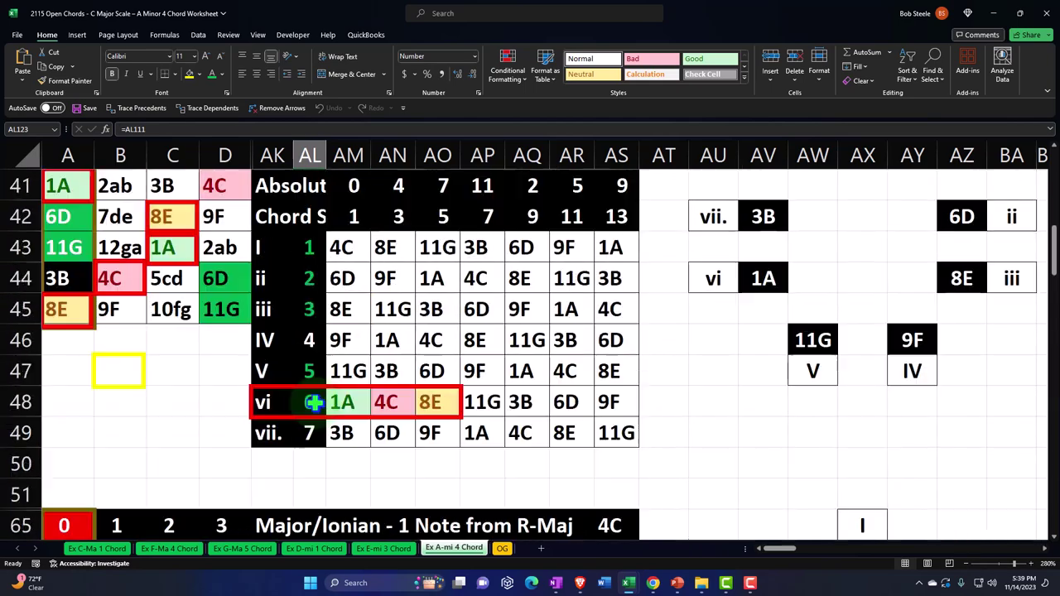
scroll(312, 404, down, 4)
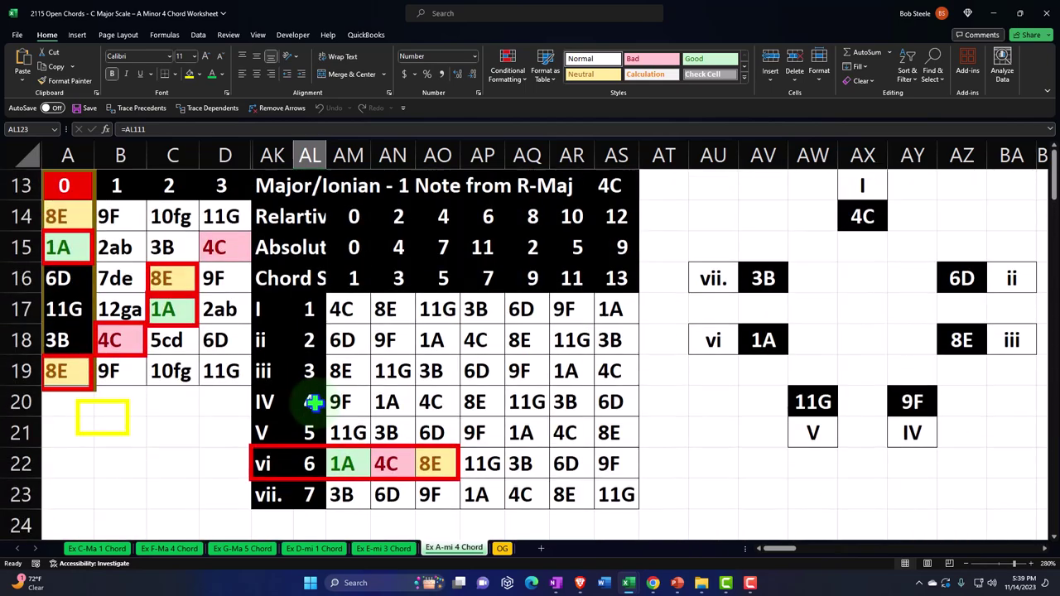
Copy the OG sheet and name the copy 'Practice A-mi 4 Chord'
click(503, 549)
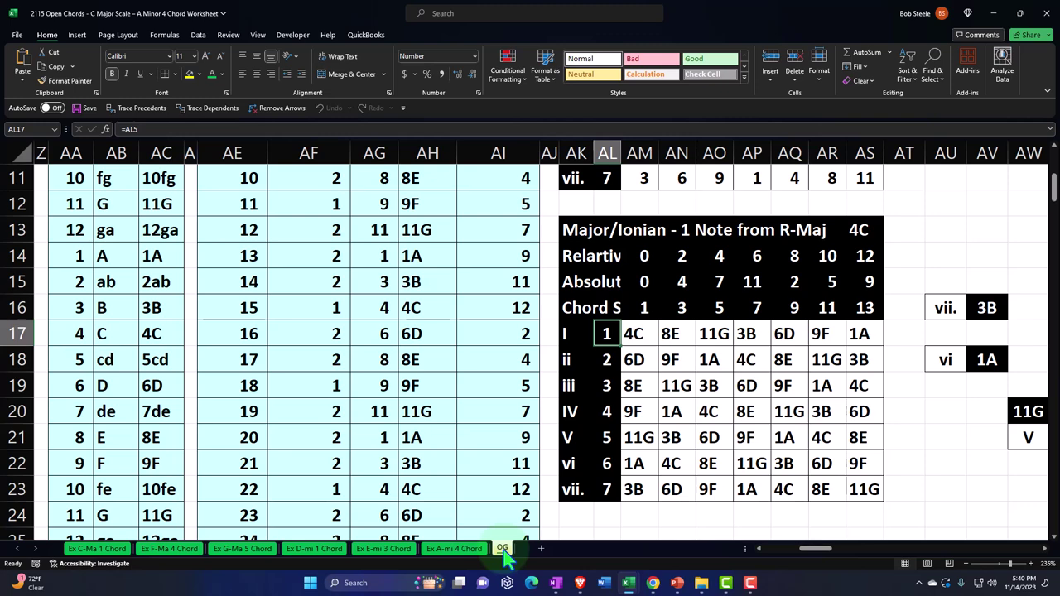
drag(504, 554, 526, 553)
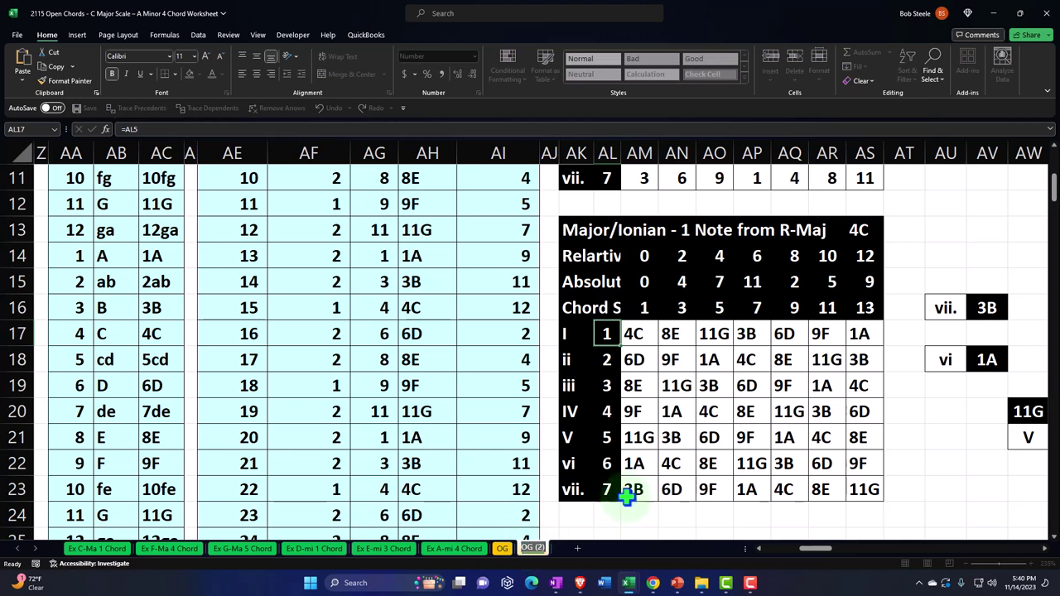
key(alt+h)
text(orPractice)
key(Return)
text(A-mi 4)
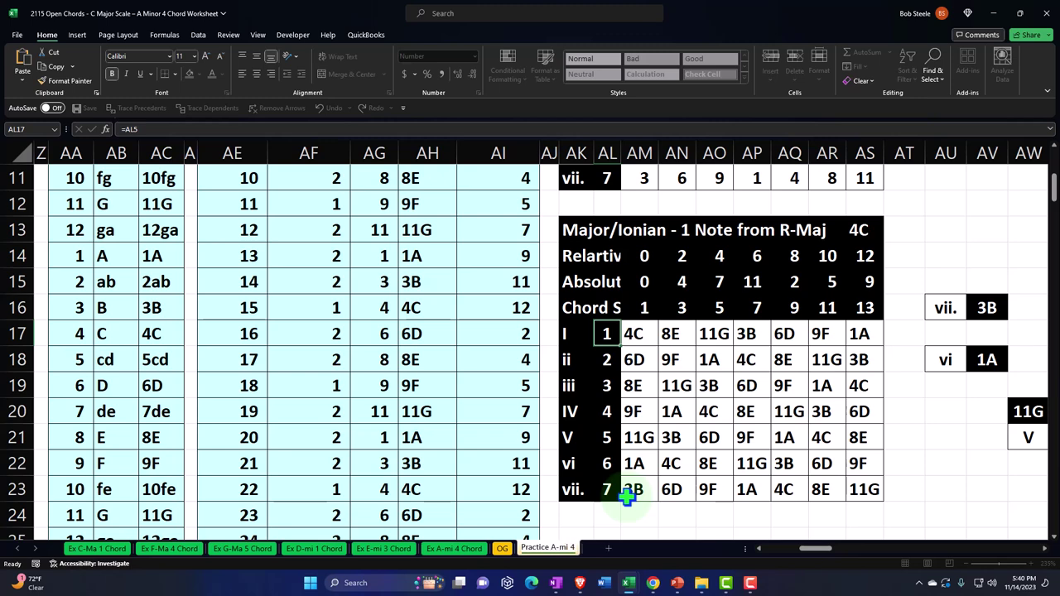
text( Chord)
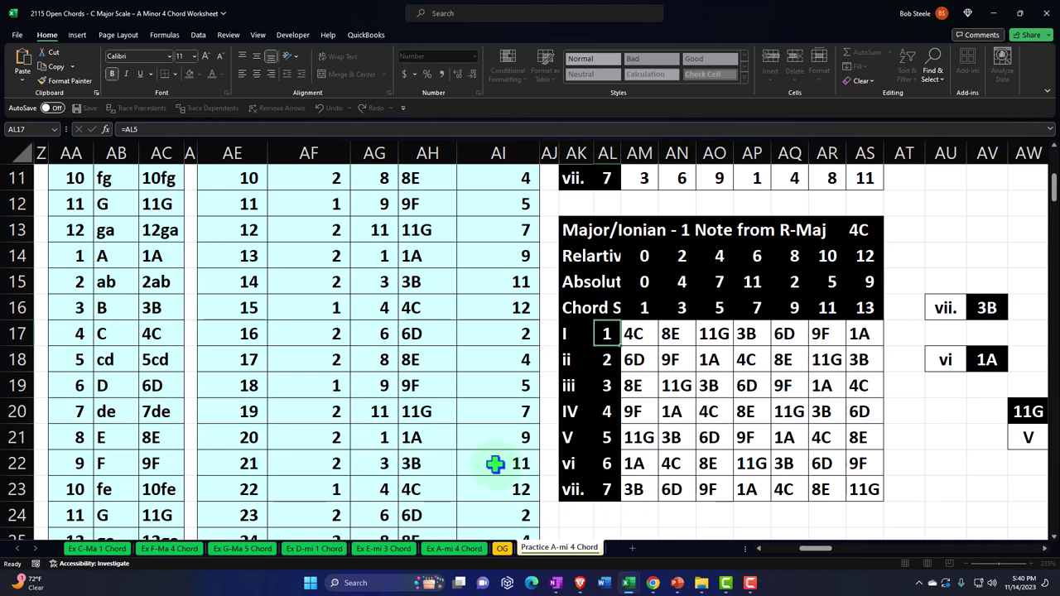
click(497, 463)
Give the Practice A-mi 4 Chord tab the recent tab colour and return to column A
right_click(560, 548)
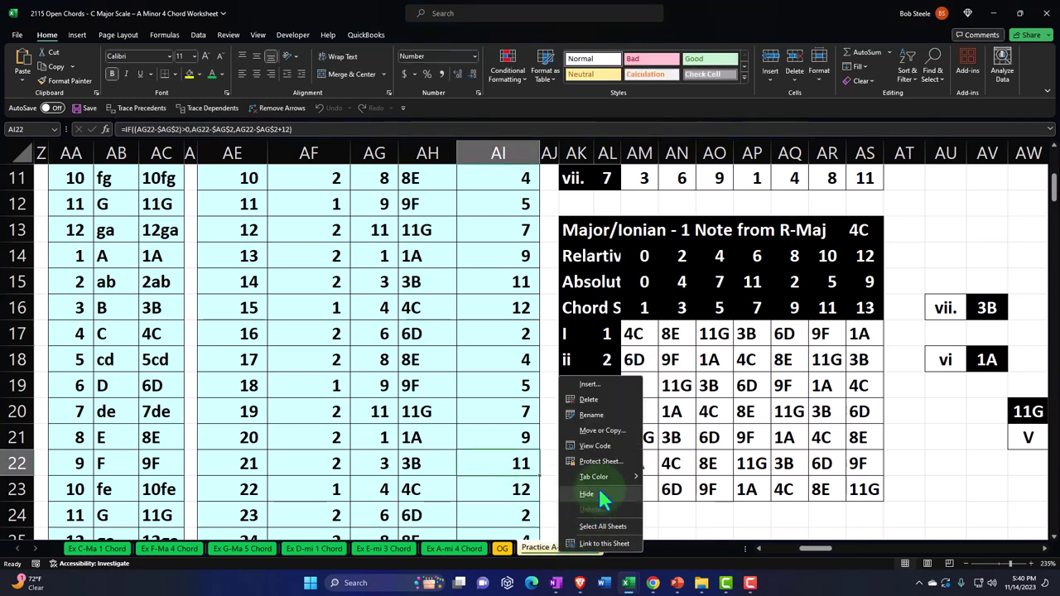
mouse_move(602, 478)
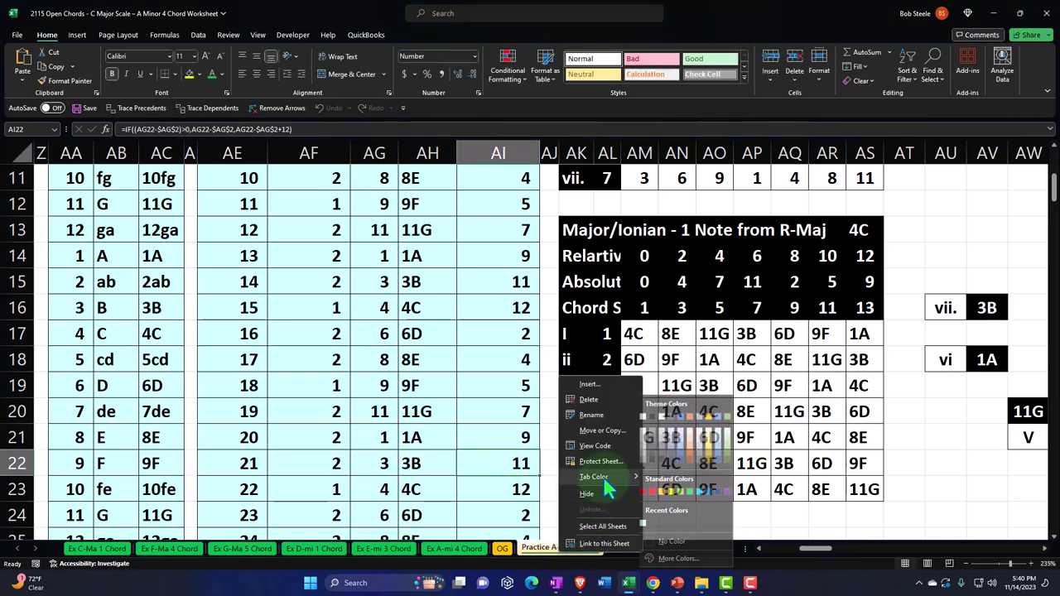
click(649, 525)
click(510, 410)
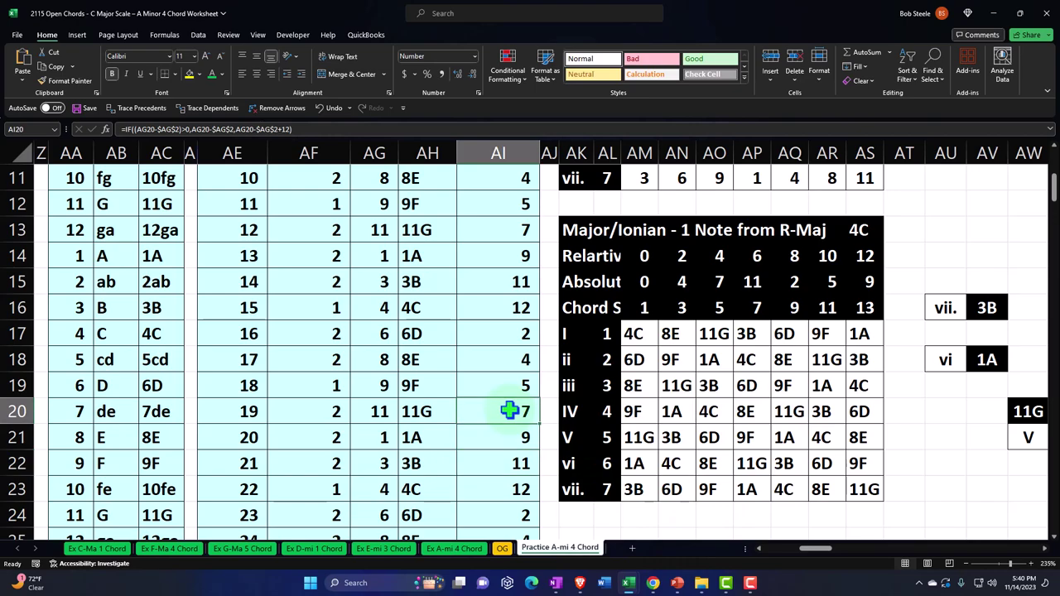
key(Left)
key(Left)
key(Left)
key(Left)
key(Left)
key(Left)
key(Left)
key(Left)
key(Left)
key(Left)
key(Left)
key(Left)
key(Left)
key(Left)
key(Left)
key(Left)
key(Left)
key(Left)
key(Left)
key(Left)
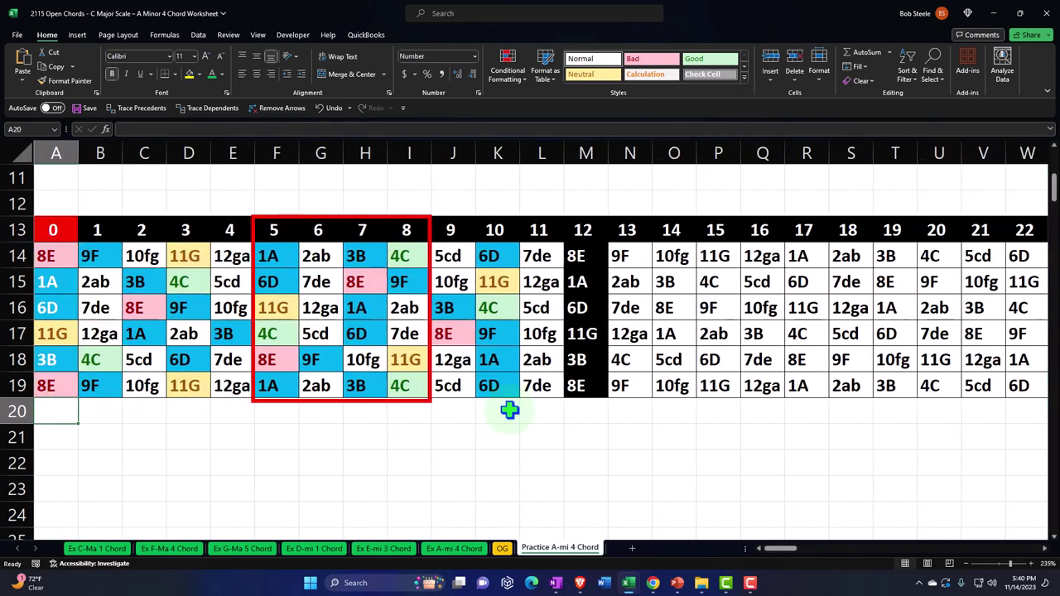
scroll(509, 410, up, 4)
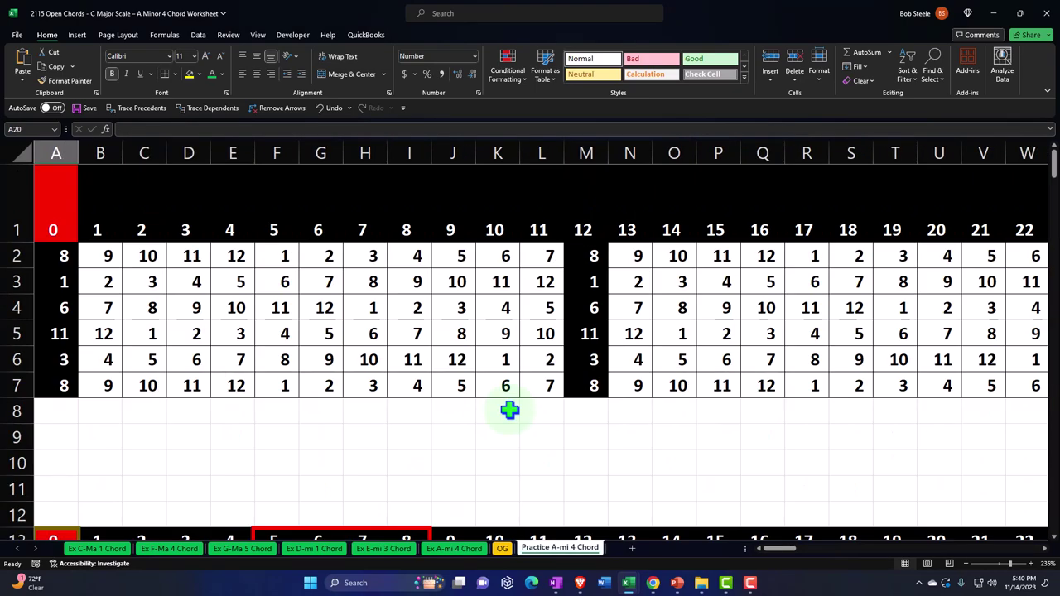
click(515, 281)
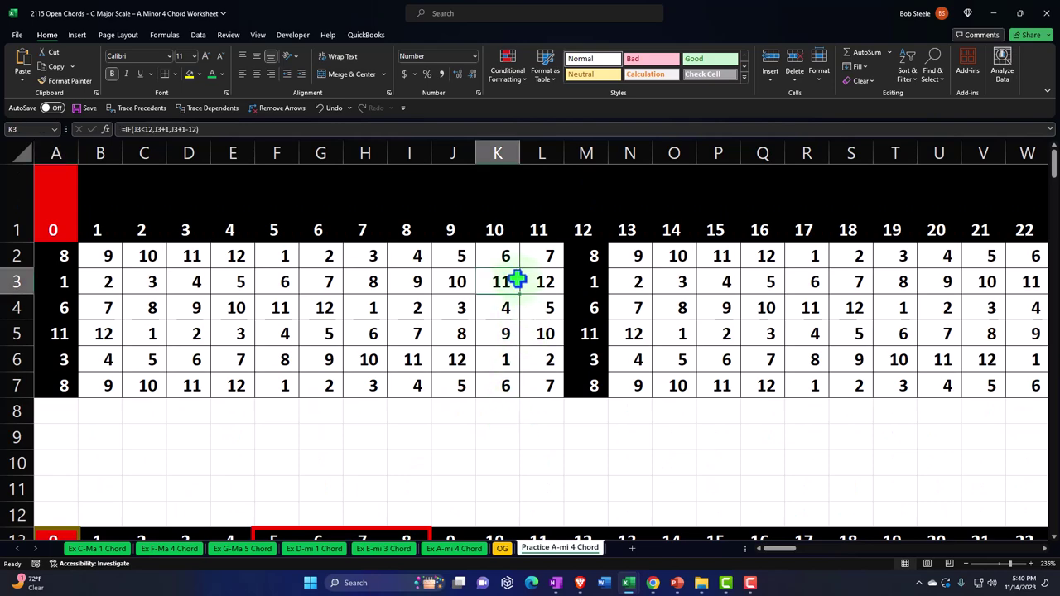
key(Right)
key(Right)
key(Right)
key(Right)
key(Right)
key(Right)
key(Right)
key(Right)
key(Right)
key(Right)
key(Right)
key(Right)
key(Right)
key(Right)
key(Right)
key(Right)
key(Right)
key(Right)
key(Right)
key(Right)
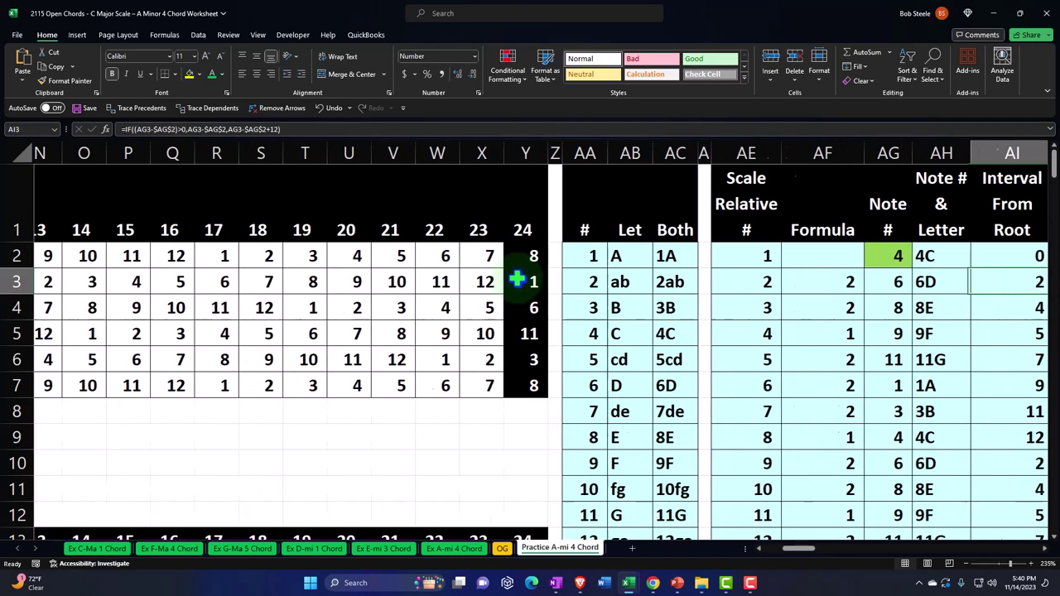
key(Right)
key(Right)
key(Right)
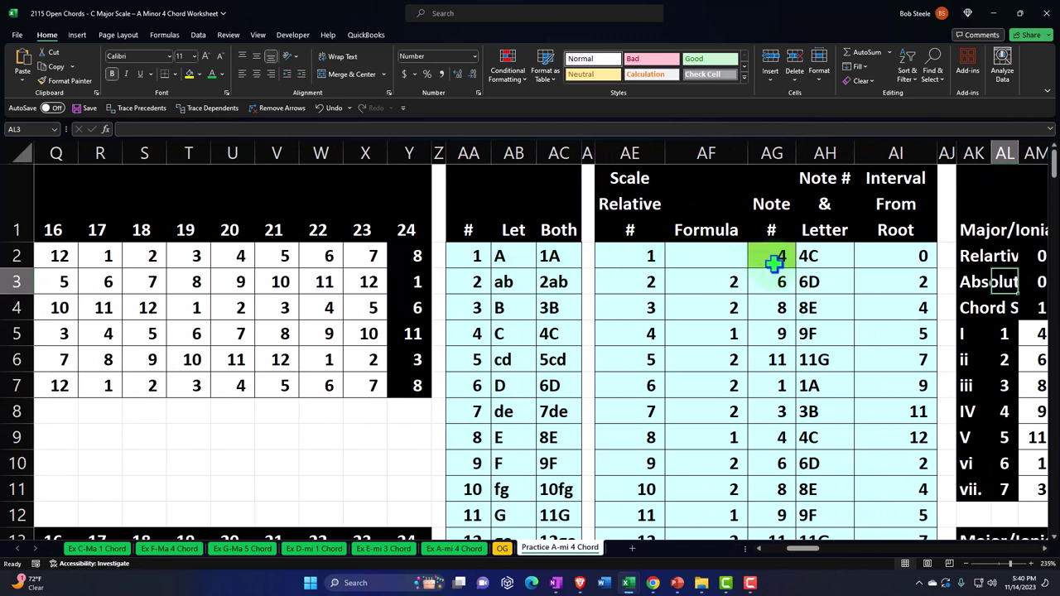
click(773, 263)
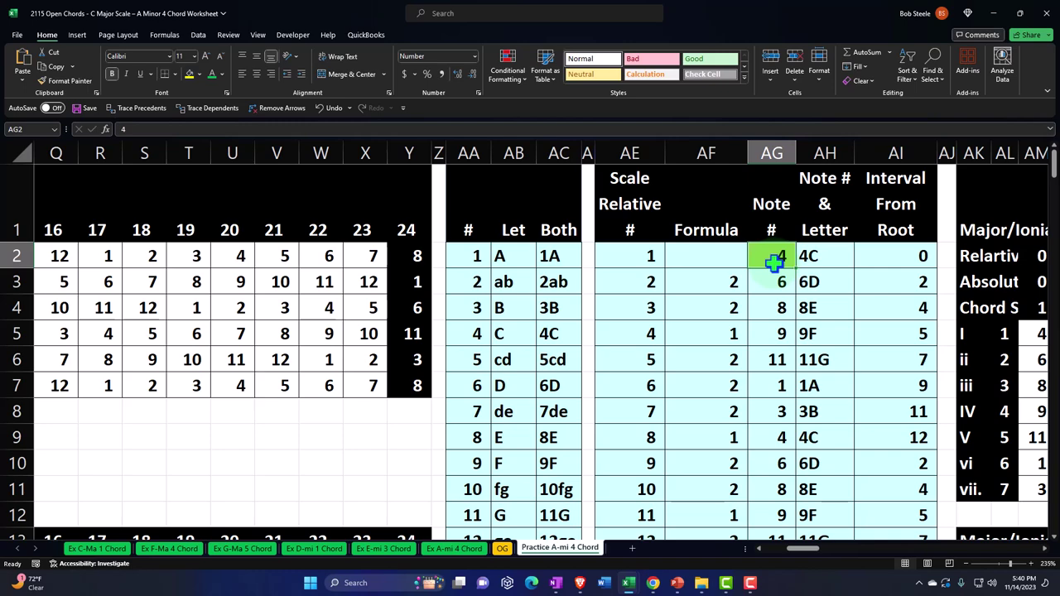
key(Right)
key(Right)
key(Right)
key(Right)
key(Right)
key(Right)
key(Right)
key(Right)
key(Right)
key(Right)
key(Right)
key(Right)
key(Right)
key(Right)
key(Right)
key(Right)
key(Right)
key(Right)
key(Right)
key(Right)
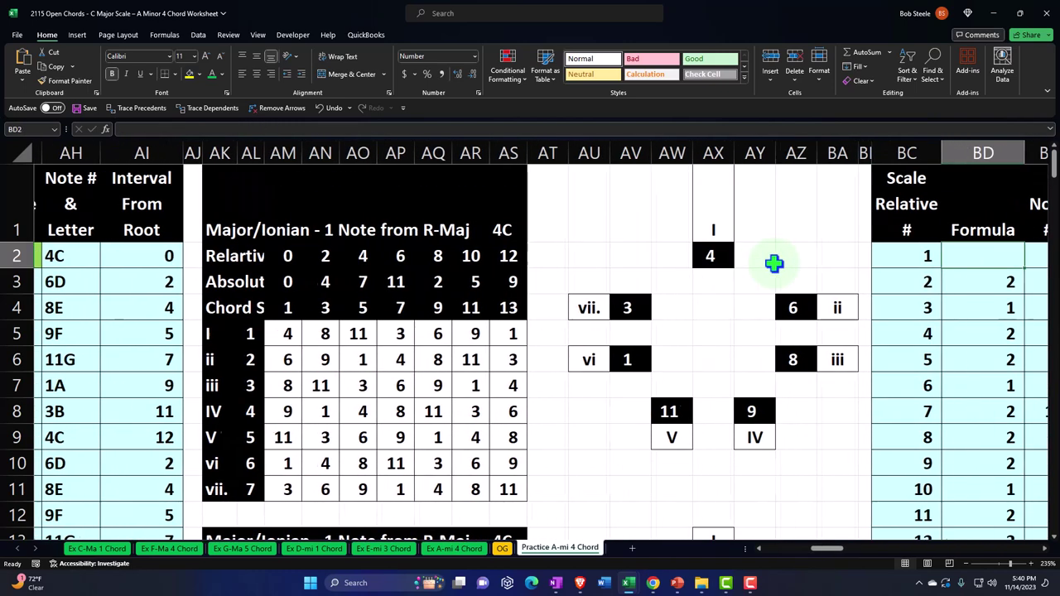
key(Right)
key(Right)
key(Right)
key(Left)
key(Left)
key(Left)
key(Left)
key(Left)
key(Left)
key(Left)
key(Left)
key(Left)
key(Left)
key(Left)
key(Left)
key(Left)
key(Left)
key(Left)
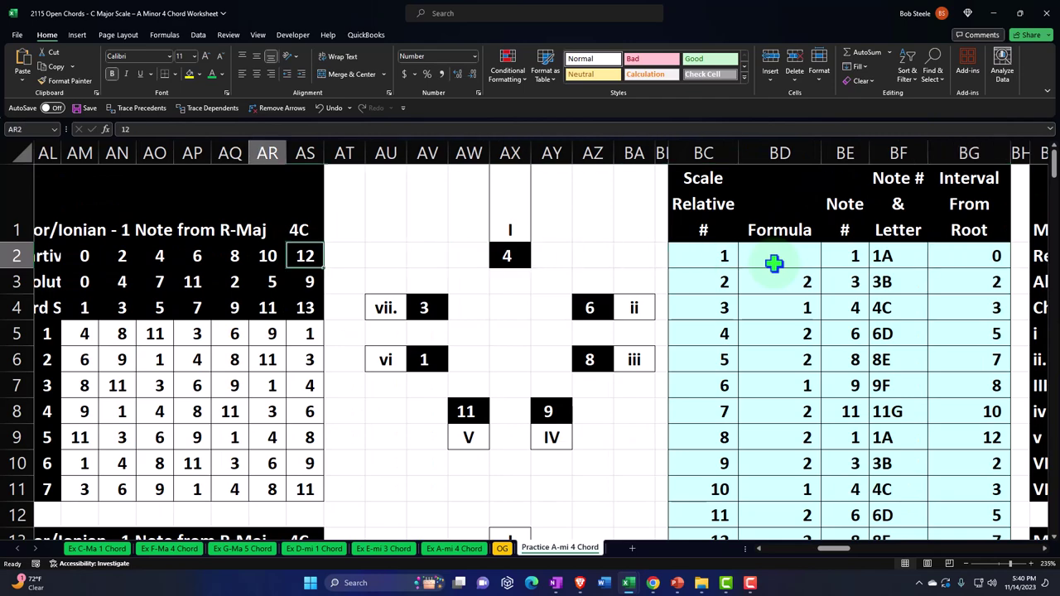
key(Left)
key(Left)
key(Left)
key(Left)
key(Left)
key(Left)
key(Left)
key(Left)
key(Left)
key(Left)
key(Left)
key(Left)
key(Left)
key(Left)
key(Left)
key(Left)
key(Left)
key(Left)
key(Left)
key(Left)
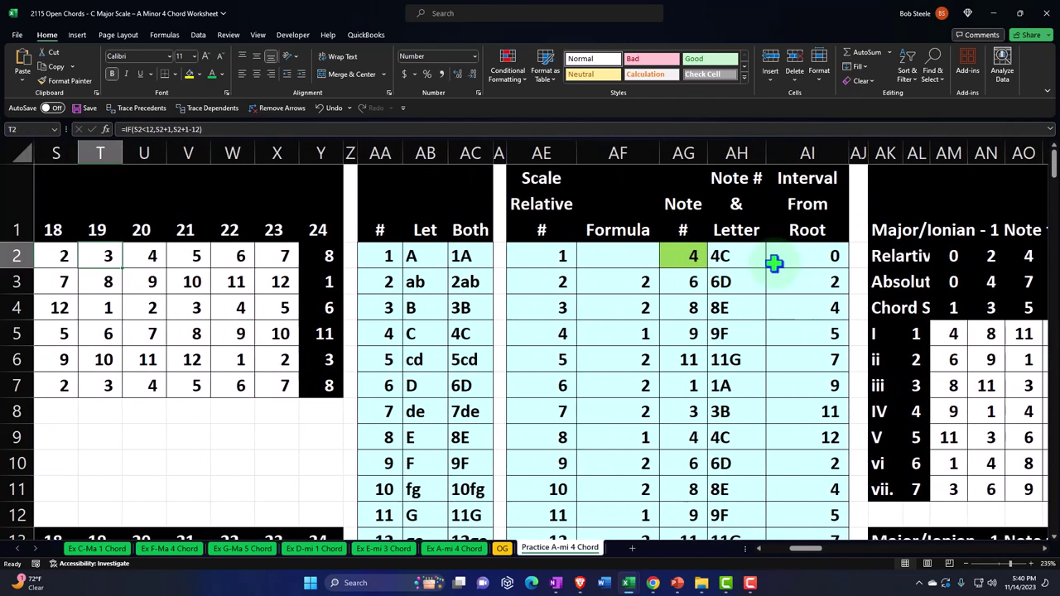
key(Right)
key(Right)
key(Right)
key(Right)
key(Right)
key(Right)
key(Right)
key(Right)
key(Right)
key(Right)
key(Right)
key(Right)
key(Right)
key(Right)
key(Right)
key(Right)
key(Right)
key(Right)
key(Right)
key(Right)
scroll(773, 263, down, 1)
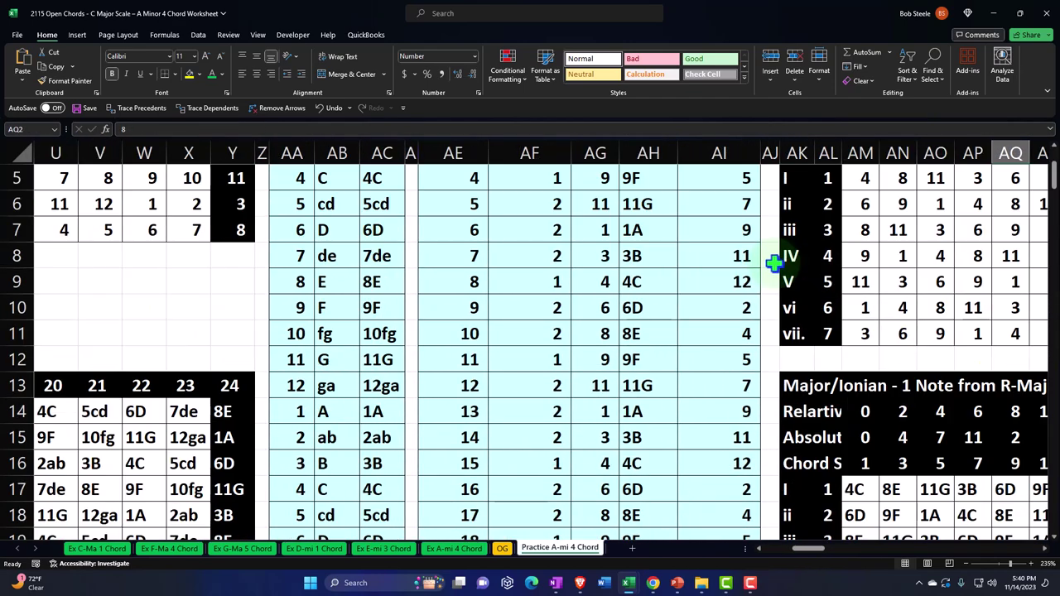
scroll(774, 264, down, 2)
click(848, 325)
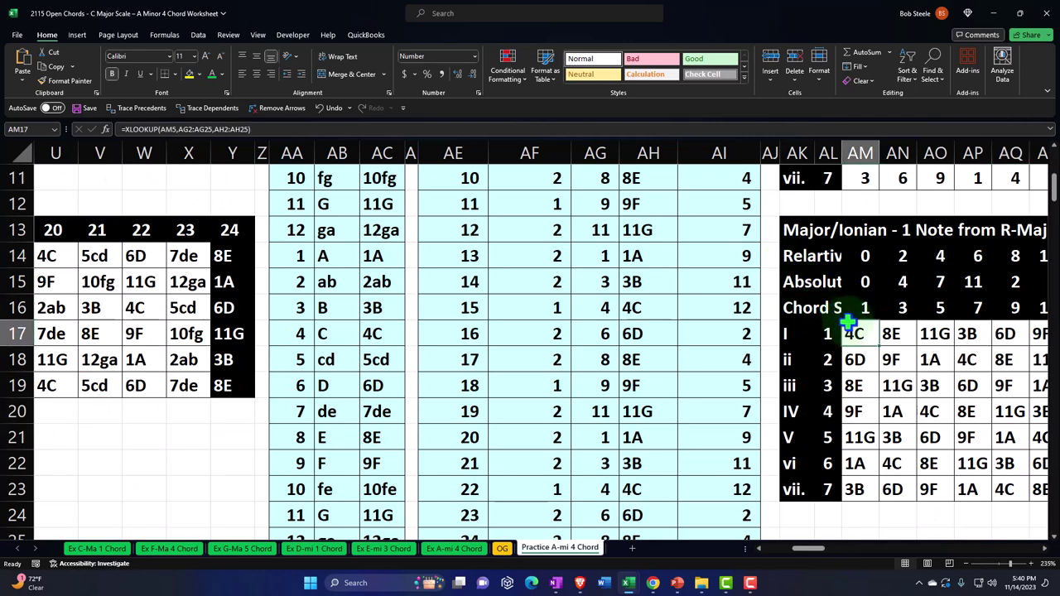
scroll(848, 325, down, 9)
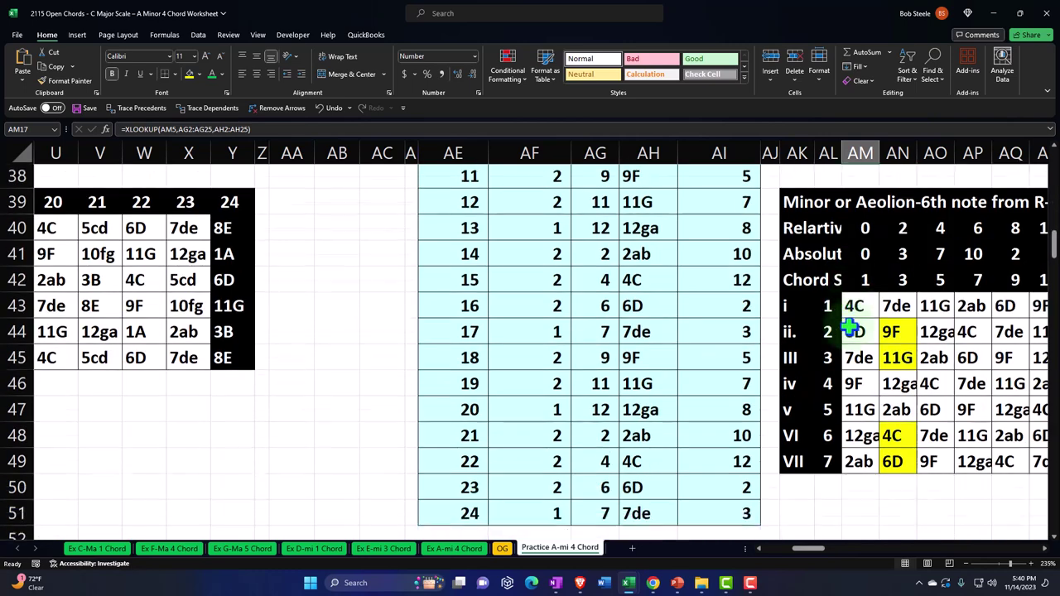
click(861, 284)
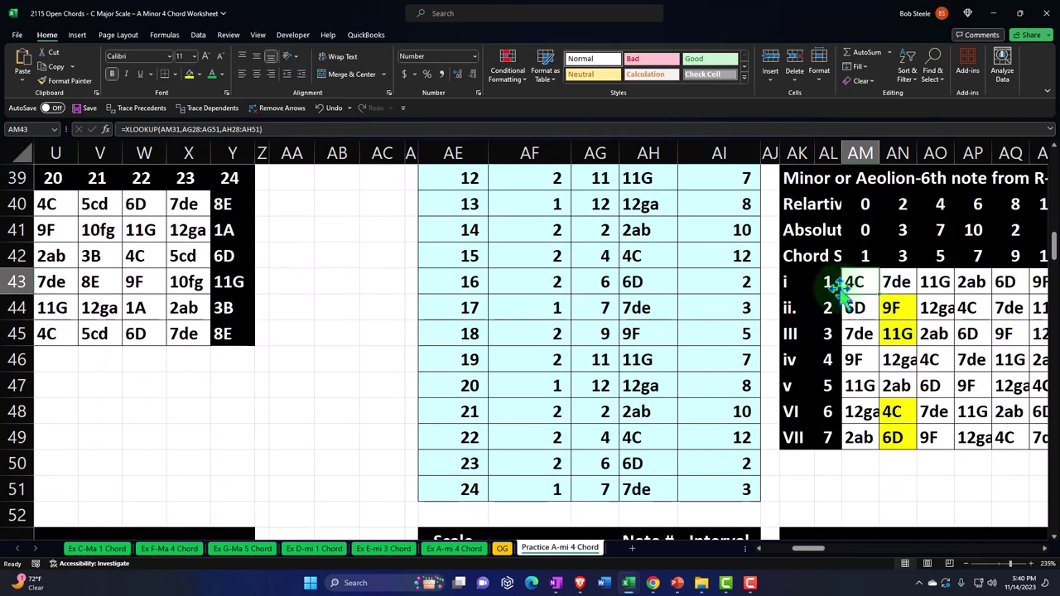
scroll(824, 311, up, 13)
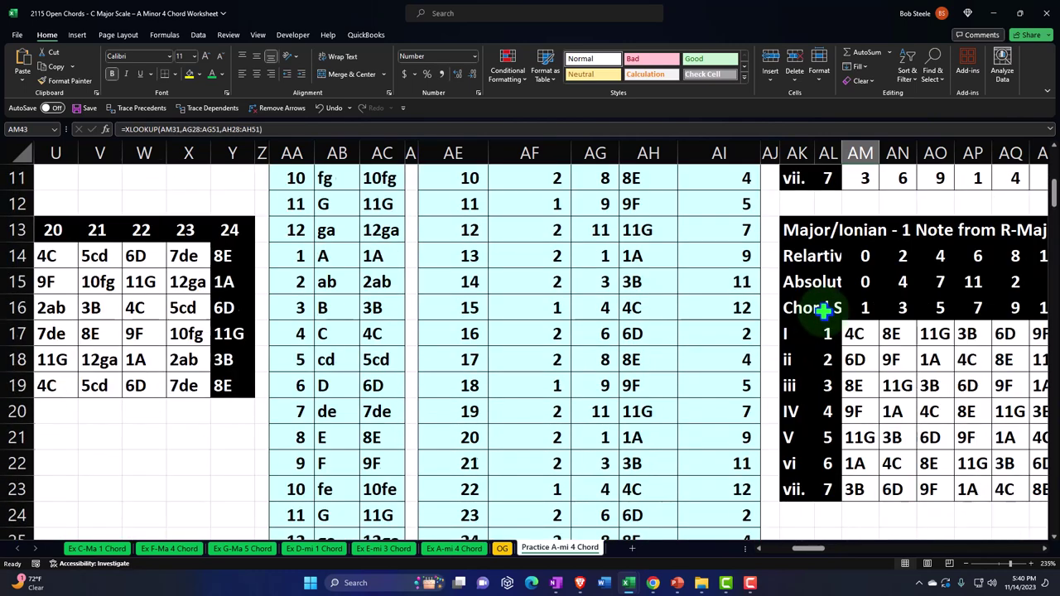
Zoom out to 175% and select the note grid A14:L19
drag(815, 553, 558, 516)
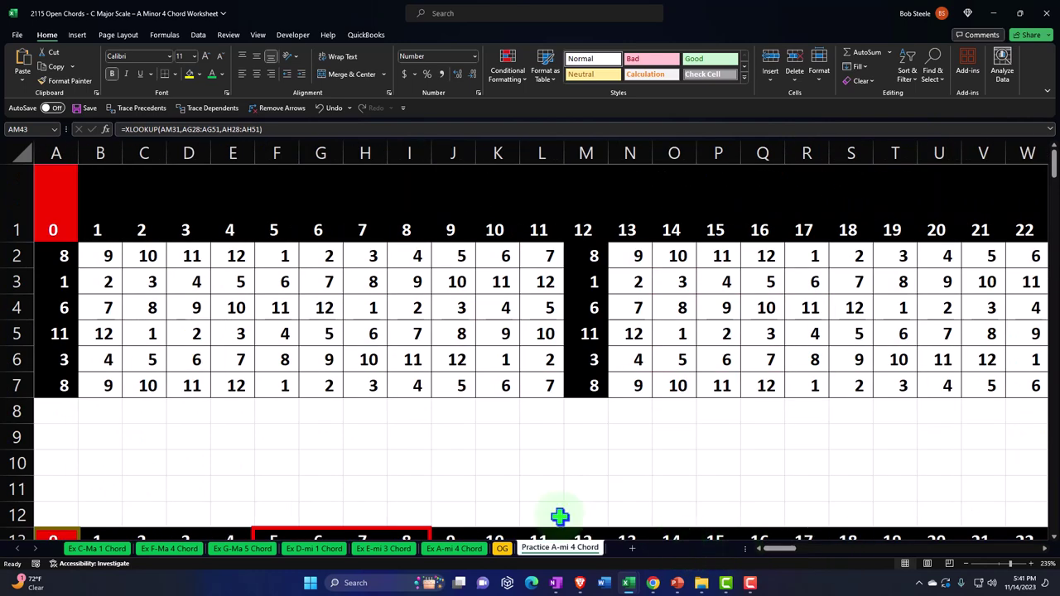
scroll(381, 434, down, 1)
scroll(381, 433, down, 3)
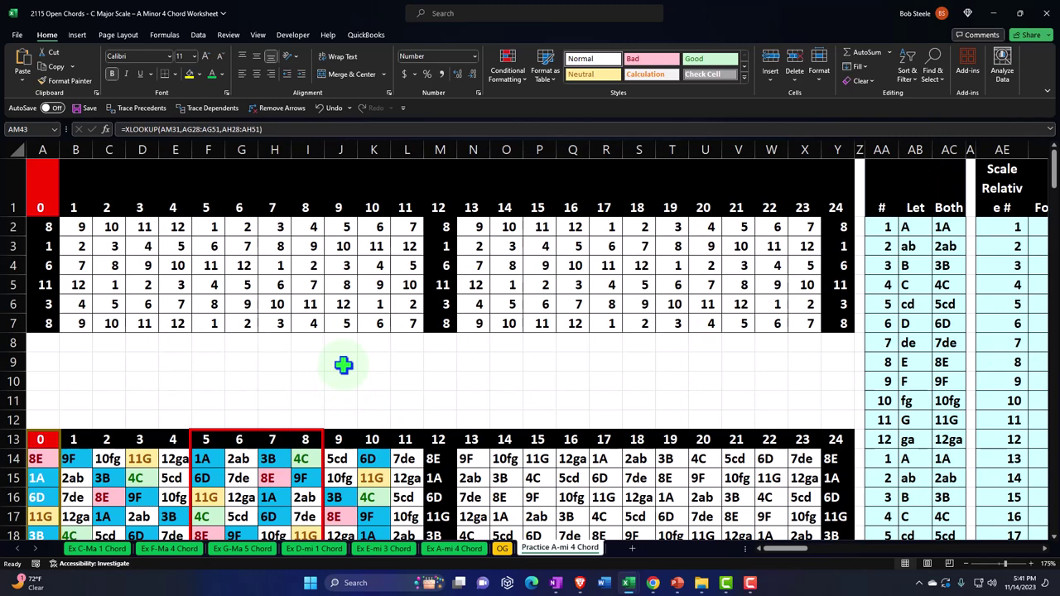
scroll(343, 364, down, 1)
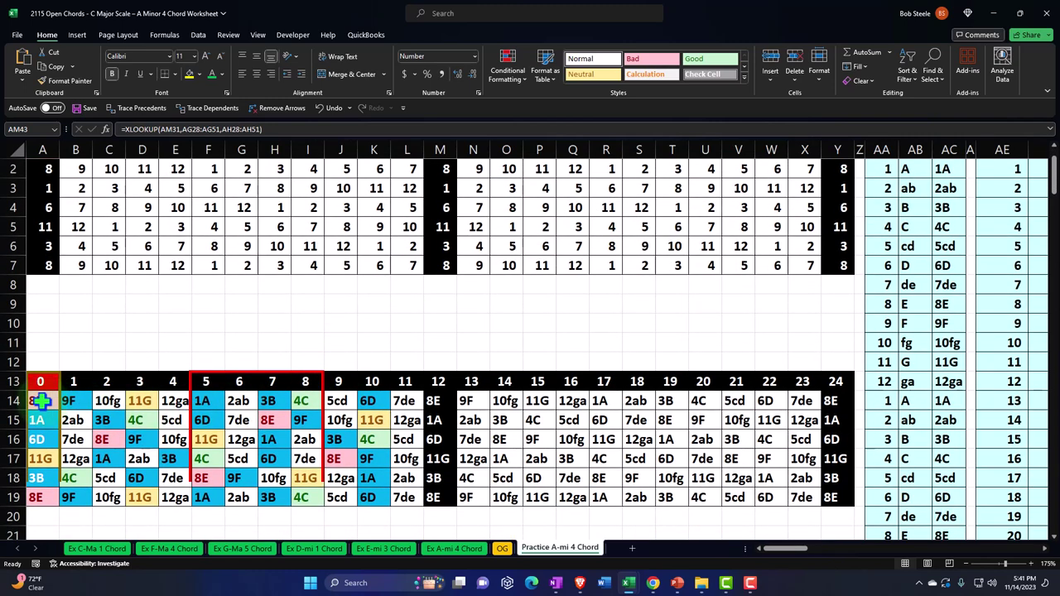
drag(41, 400, 404, 493)
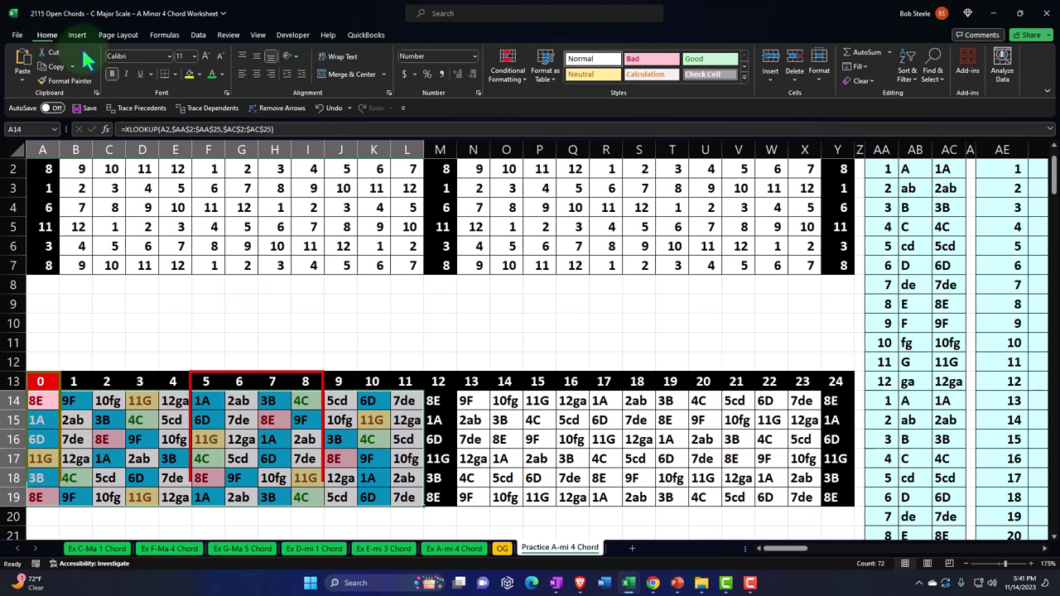
Clear the conditional formatting rules from the selected cells A14:L19
click(507, 68)
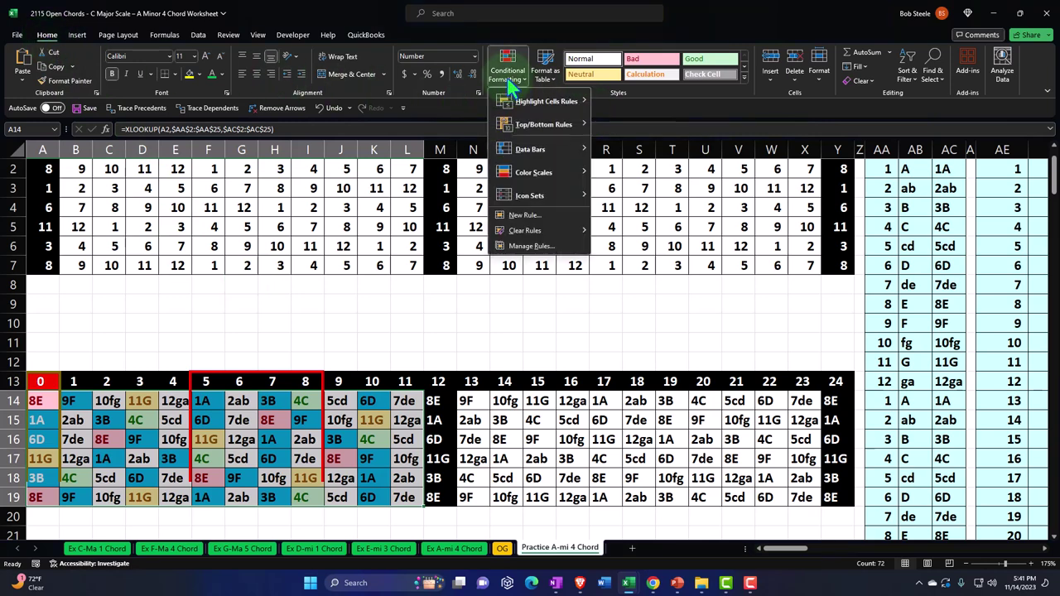
mouse_move(530, 230)
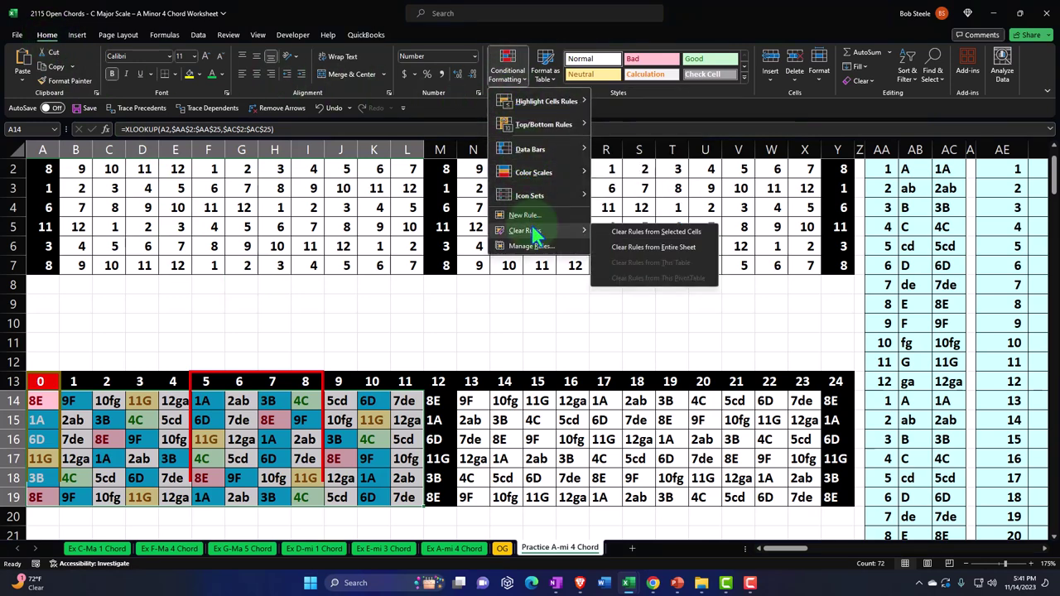
click(620, 230)
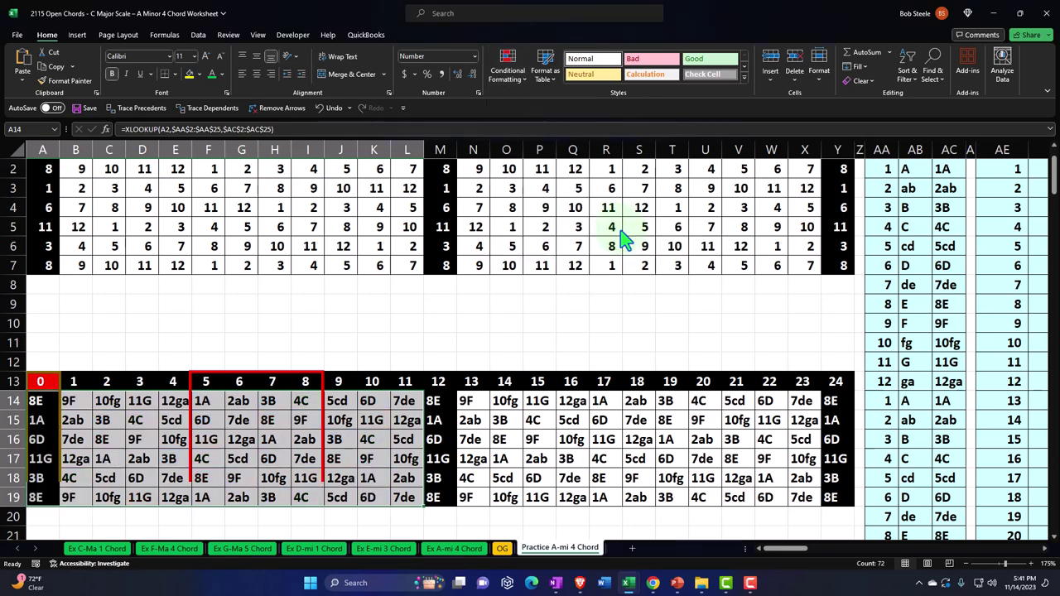
click(426, 351)
scroll(401, 356, down, 1)
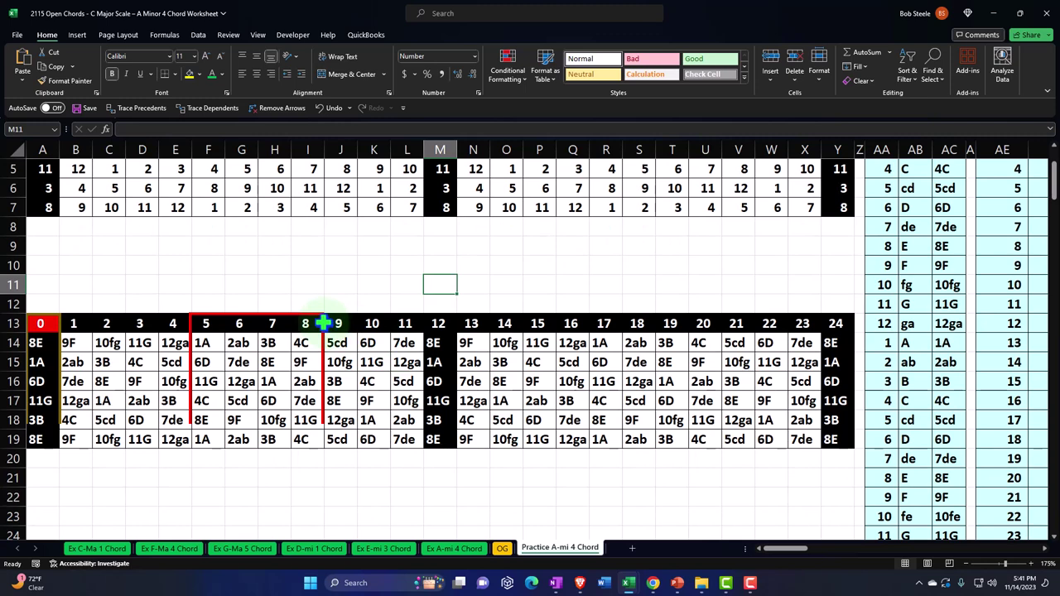
Move the red rectangle below the grid around A21:C23, then select rows 1–25
drag(323, 323, 104, 362)
scroll(161, 381, up, 3)
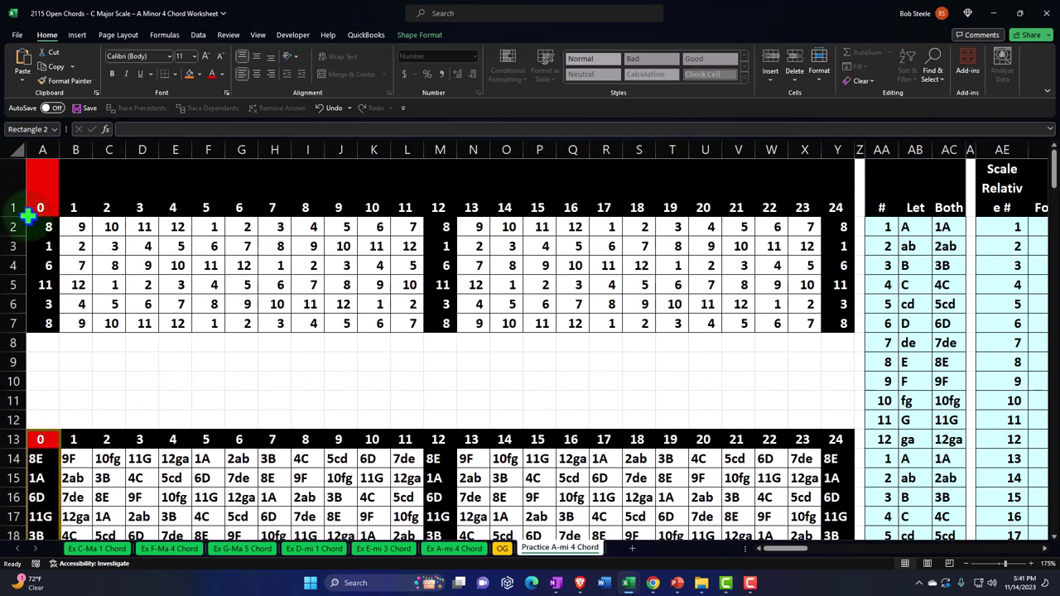
drag(12, 207, 40, 497)
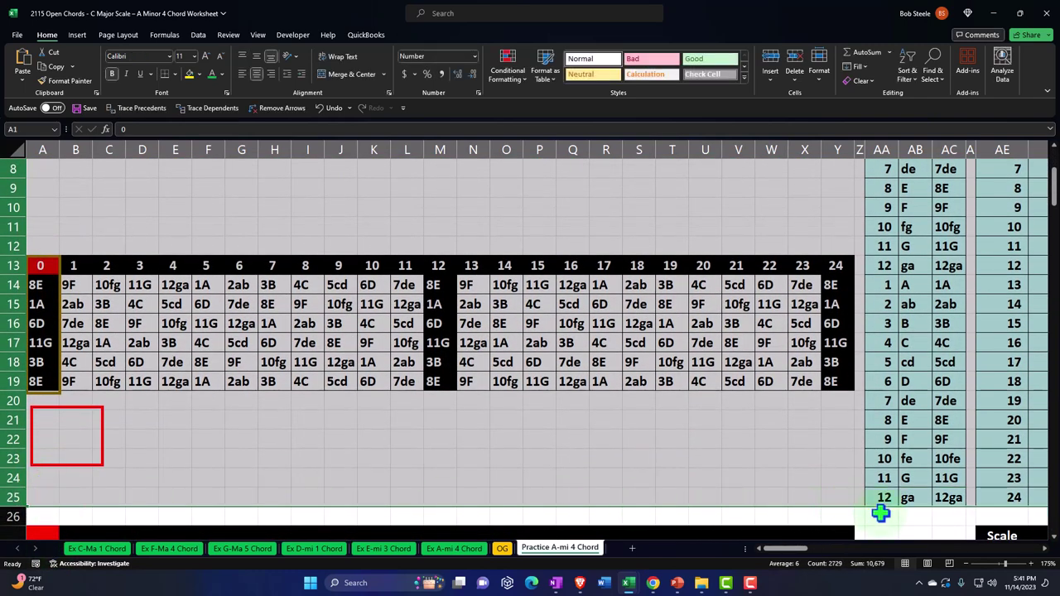
Copy the selected chord rows and paste copies at A27 and A53
right_click(338, 312)
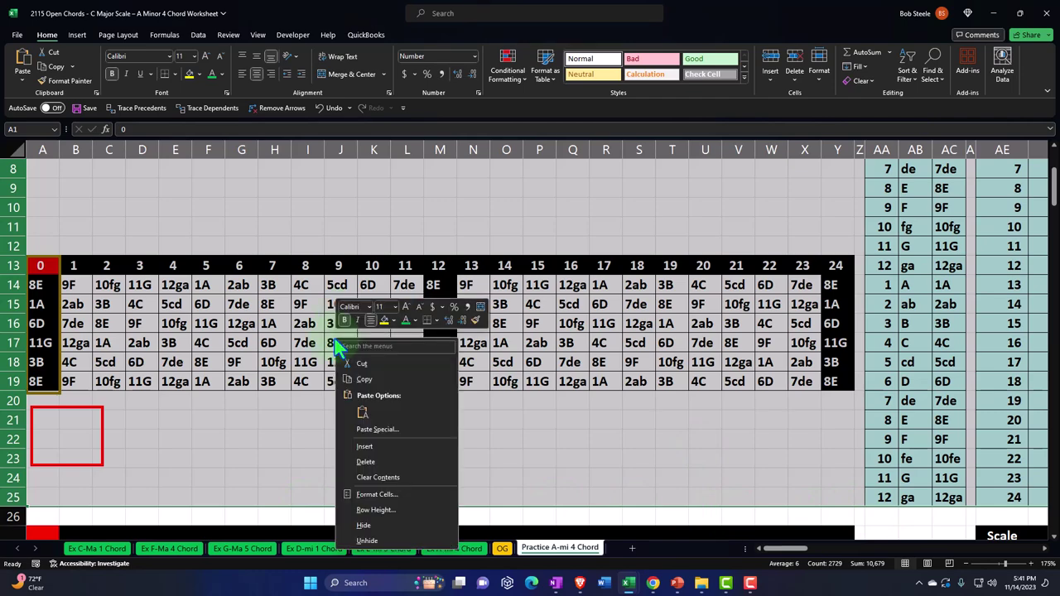
click(361, 389)
scroll(257, 302, up, 2)
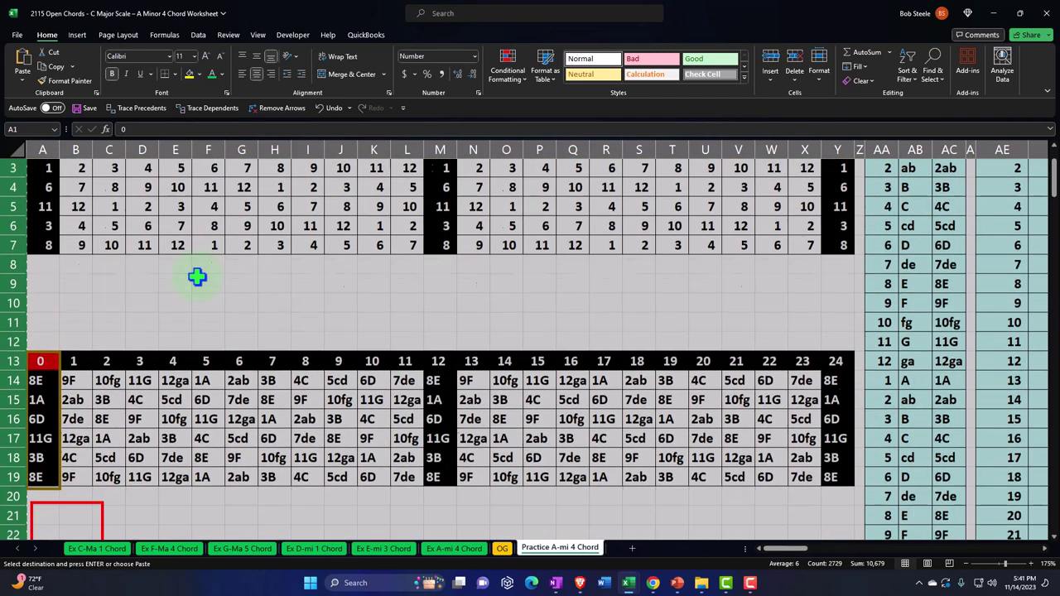
scroll(197, 277, down, 5)
click(44, 383)
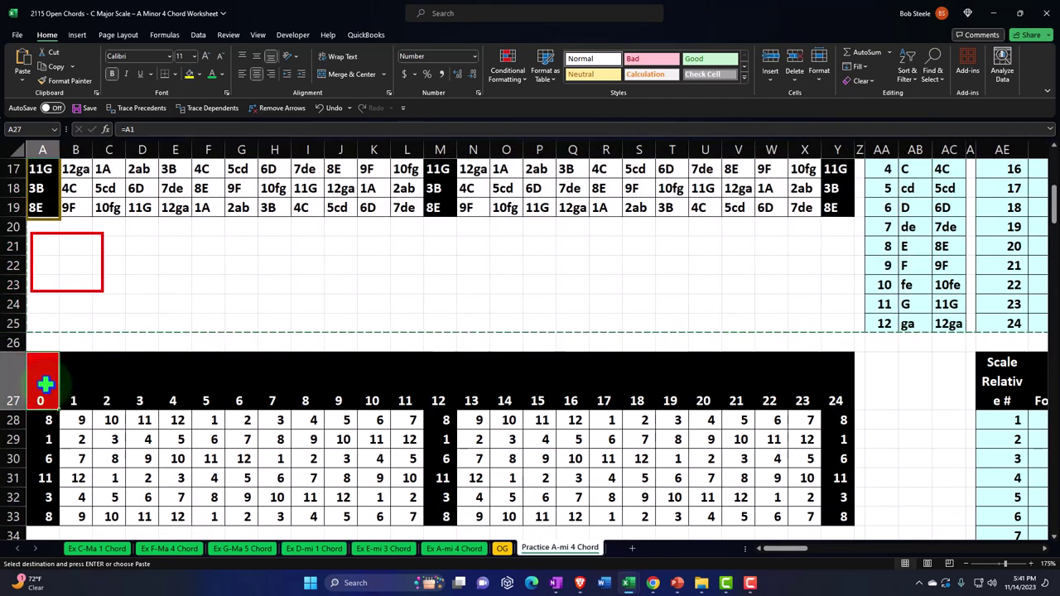
key(ctrl+v)
scroll(142, 312, down, 8)
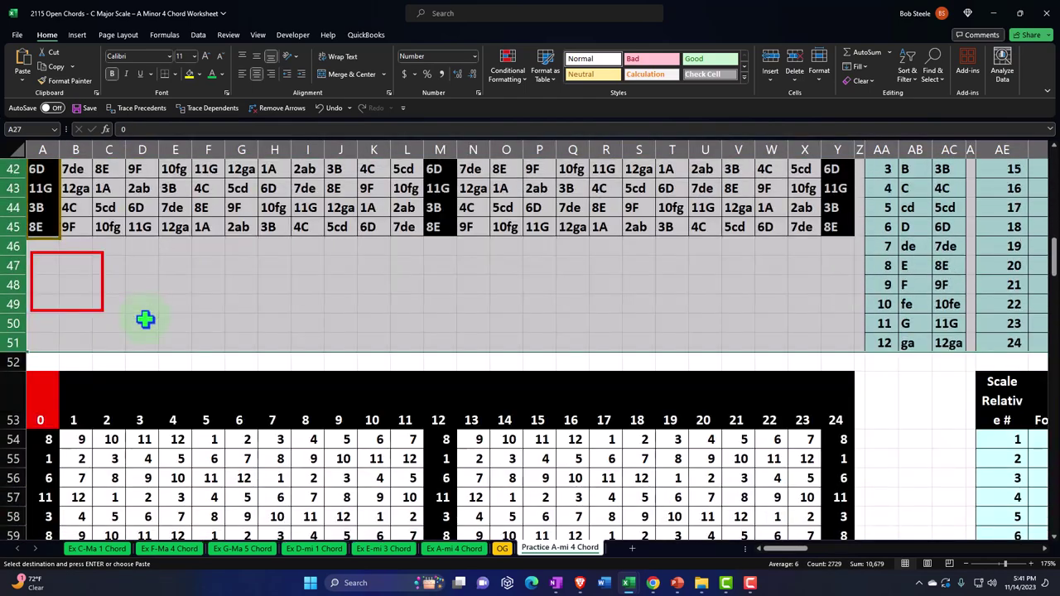
click(44, 390)
key(ctrl+v)
Paste further copies of the chord block at A79, A105, A131 and A157
scroll(130, 350, down, 9)
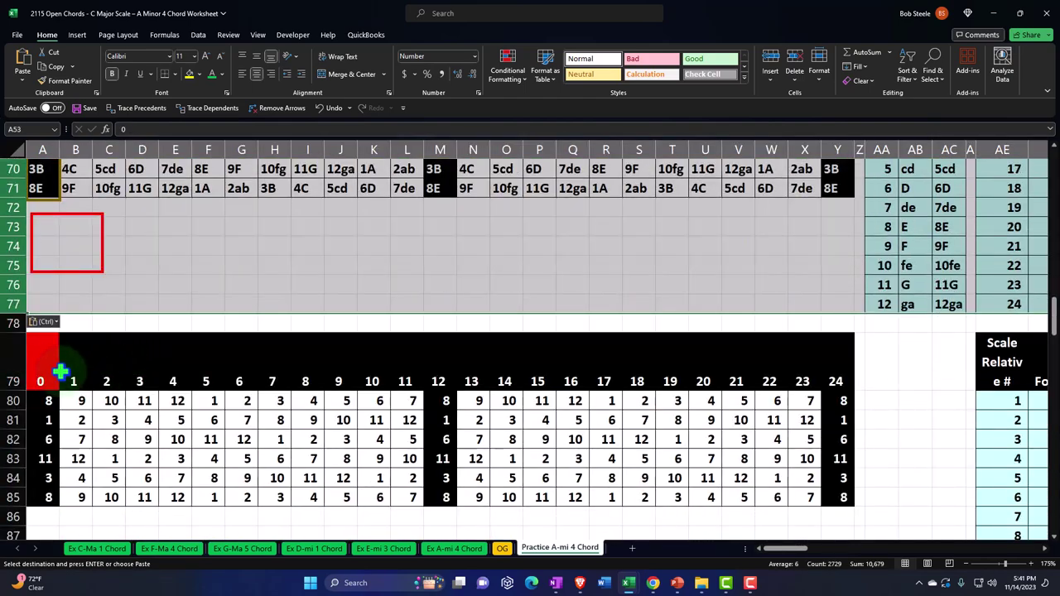
click(60, 372)
key(ctrl+v)
scroll(52, 381, down, 7)
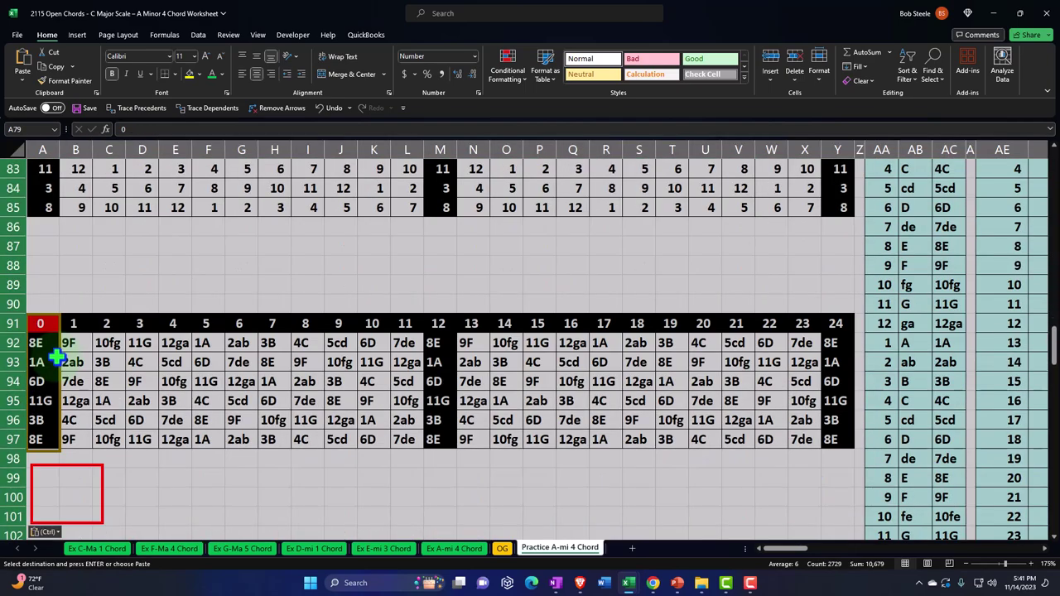
click(38, 427)
key(ctrl+v)
scroll(74, 381, down, 8)
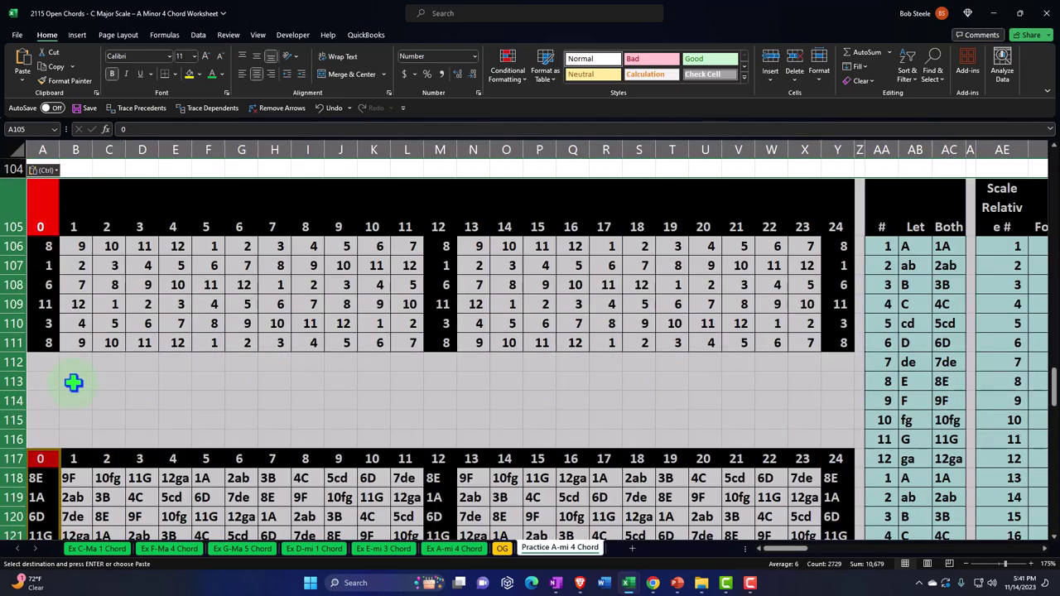
click(38, 434)
key(ctrl+v)
scroll(78, 374, down, 7)
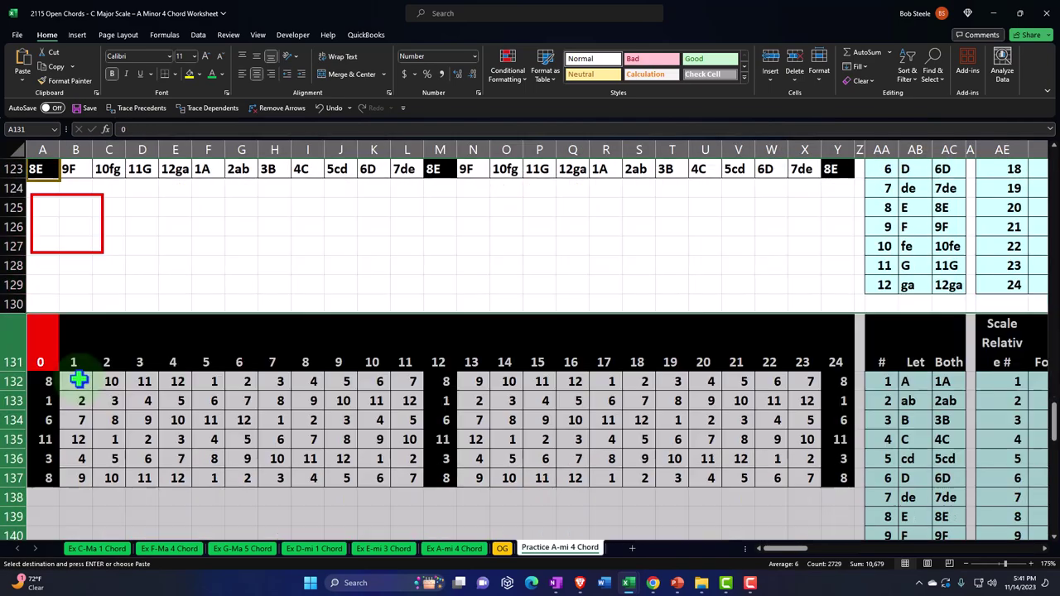
scroll(80, 378, down, 3)
click(41, 526)
key(ctrl+v)
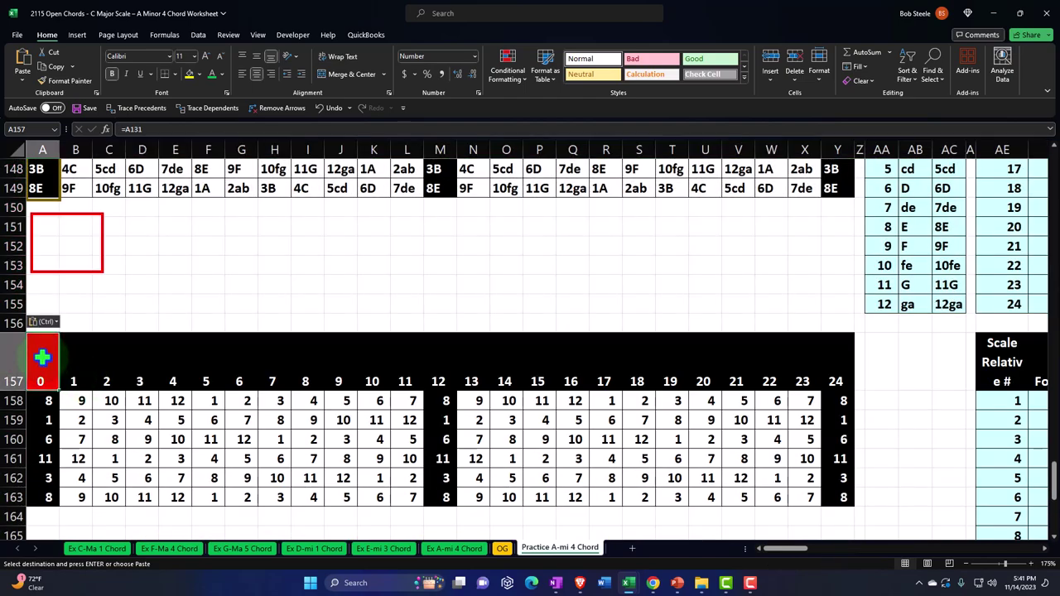
scroll(42, 356, down, 6)
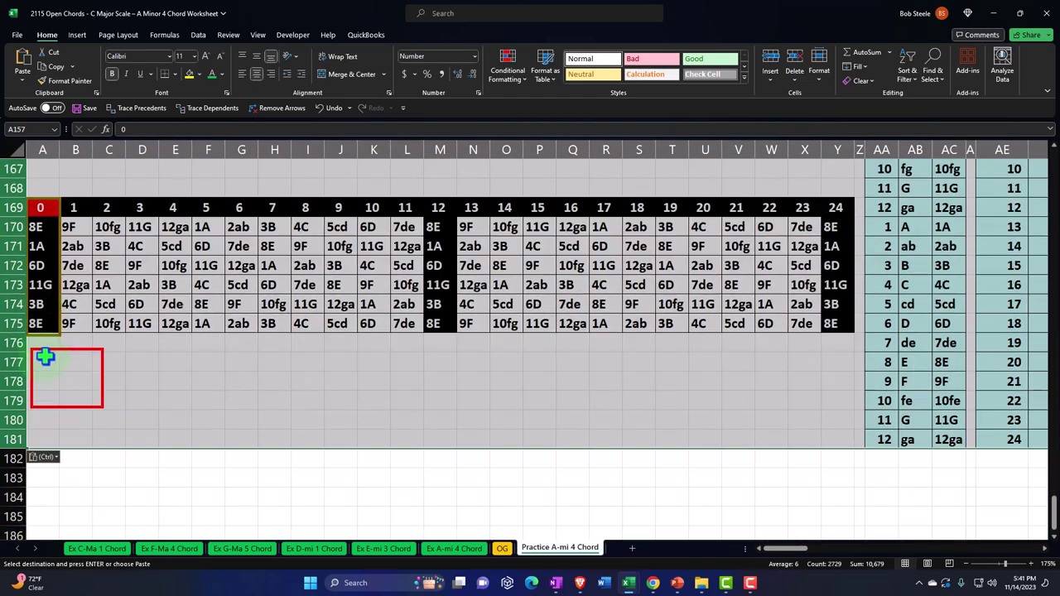
scroll(59, 359, up, 20)
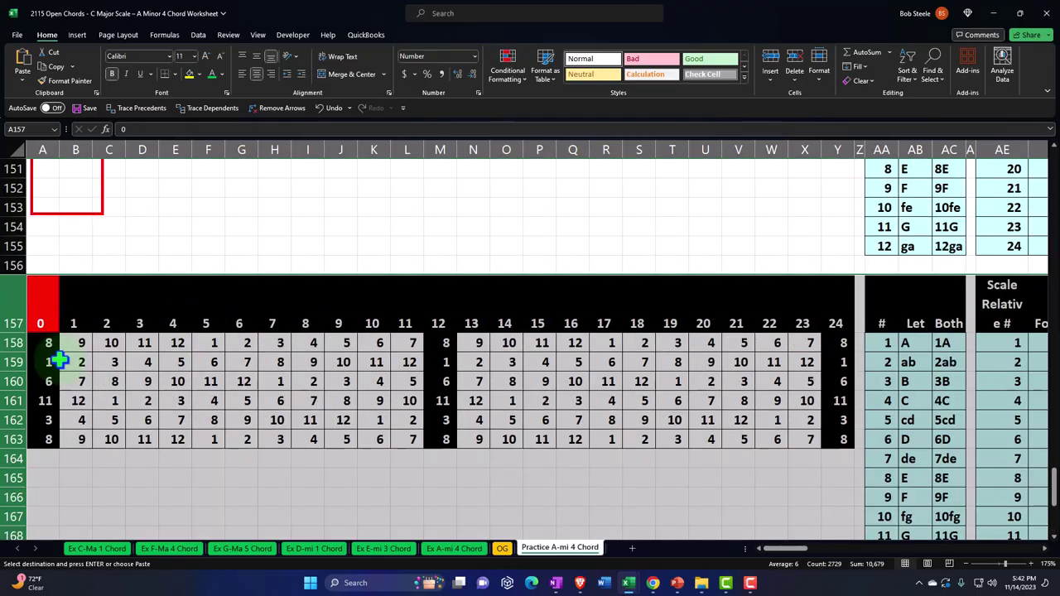
scroll(60, 359, up, 20)
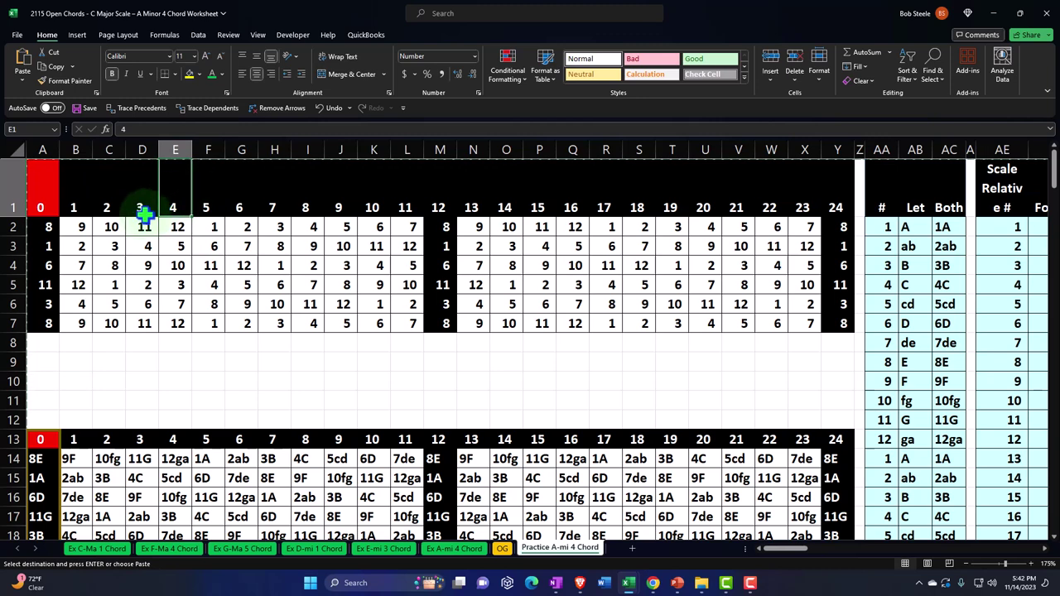
Select the whole columns E through AE and hide them
click(182, 147)
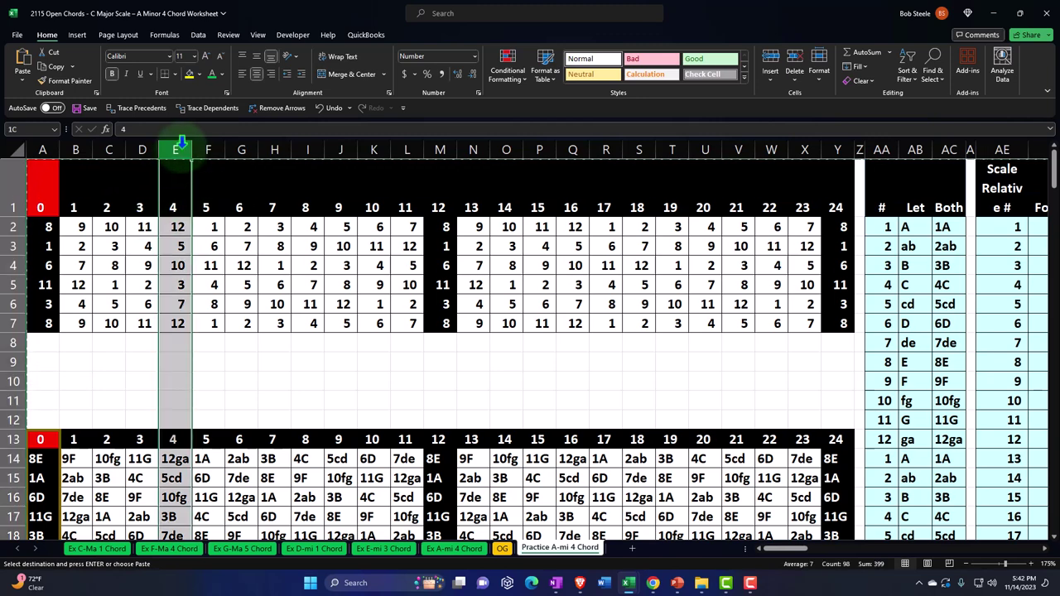
drag(181, 148, 910, 178)
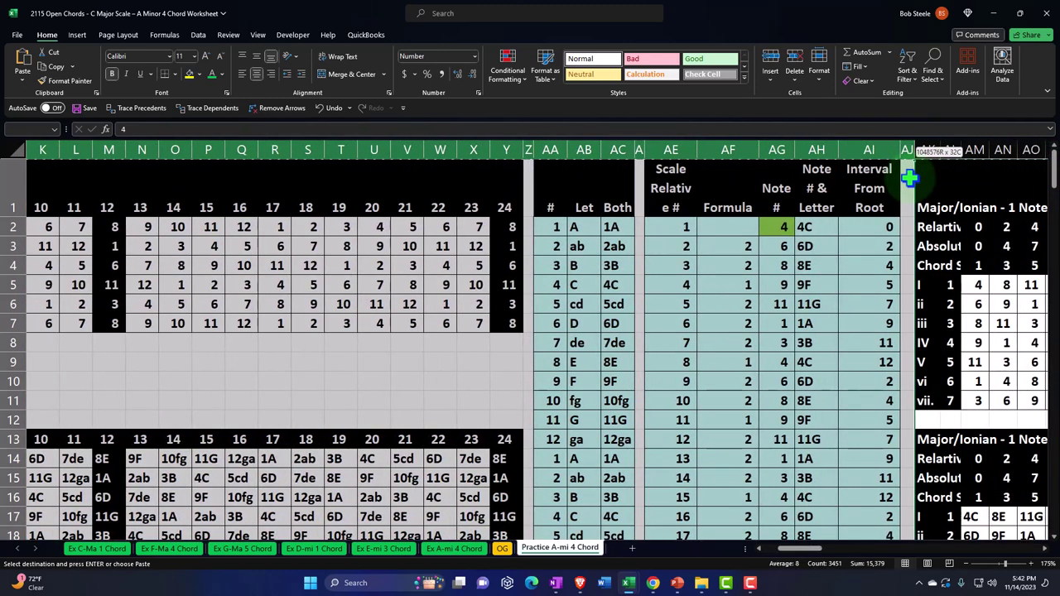
right_click(545, 284)
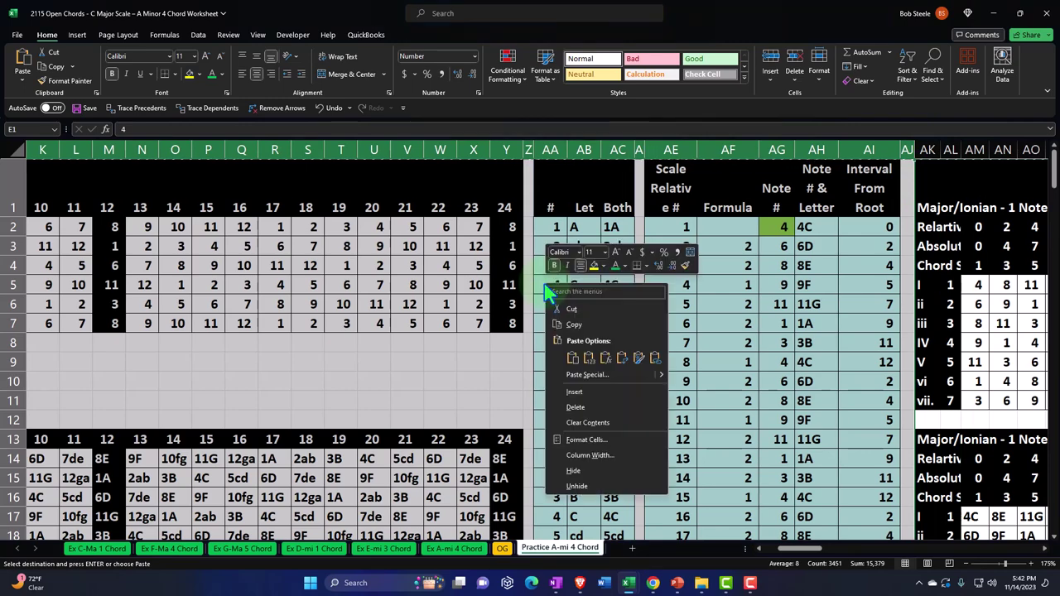
click(587, 469)
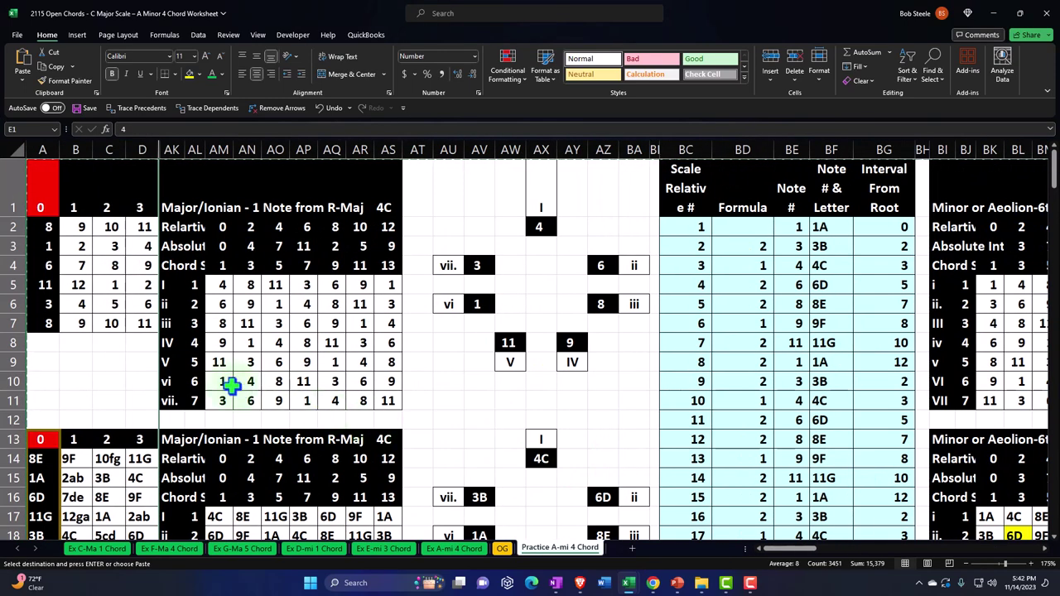
ctrl+scroll(113, 361, up, 3)
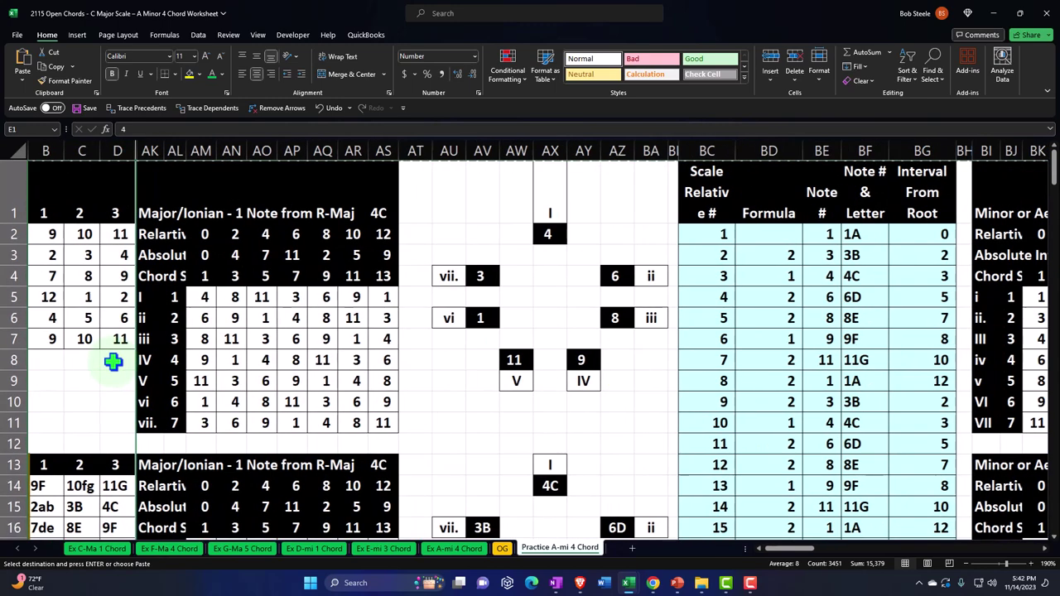
drag(810, 547, 738, 549)
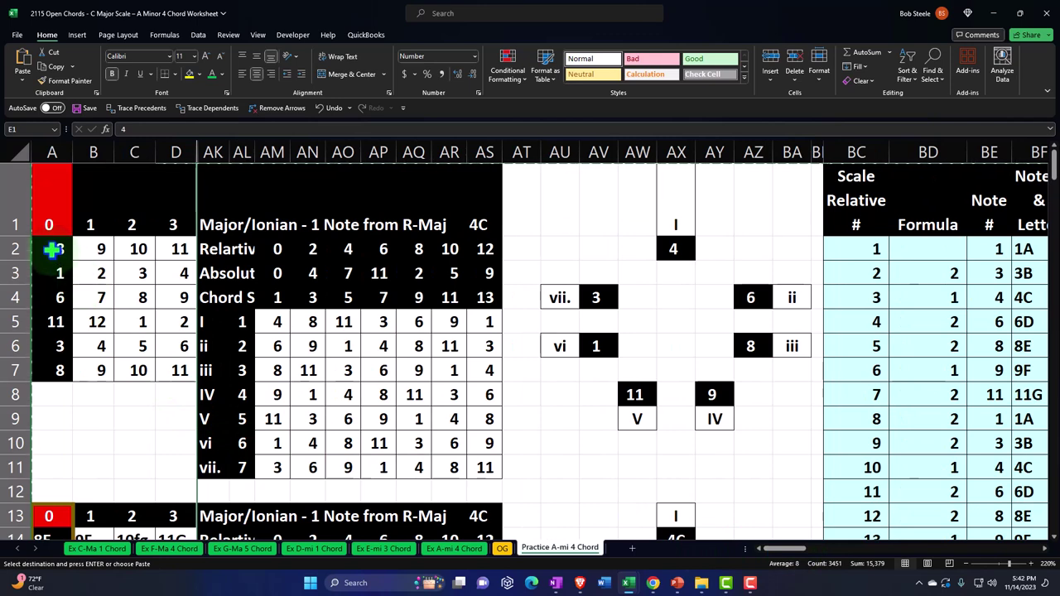
drag(51, 250, 175, 373)
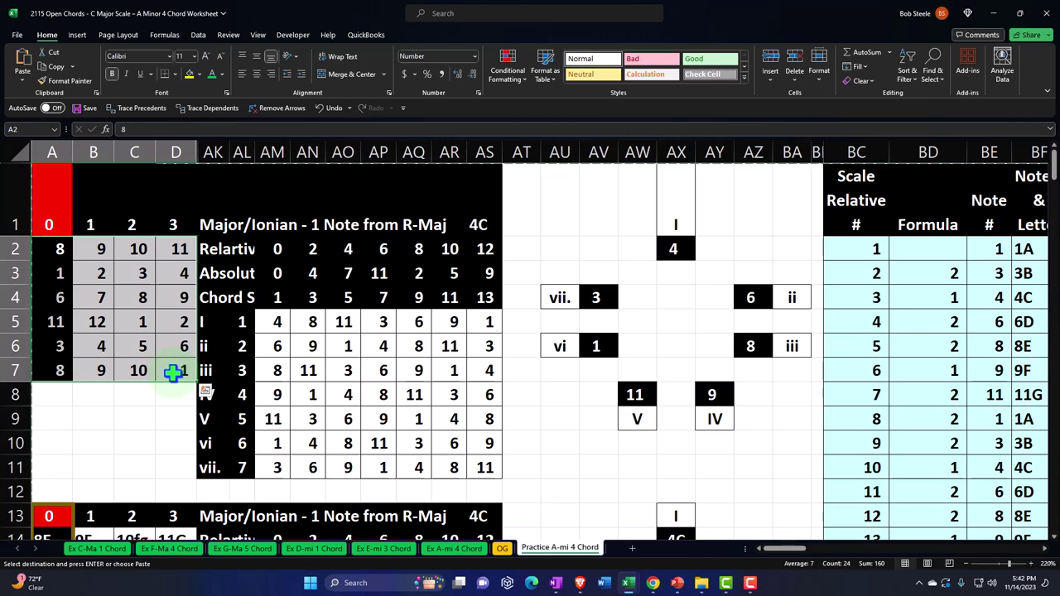
scroll(173, 372, down, 3)
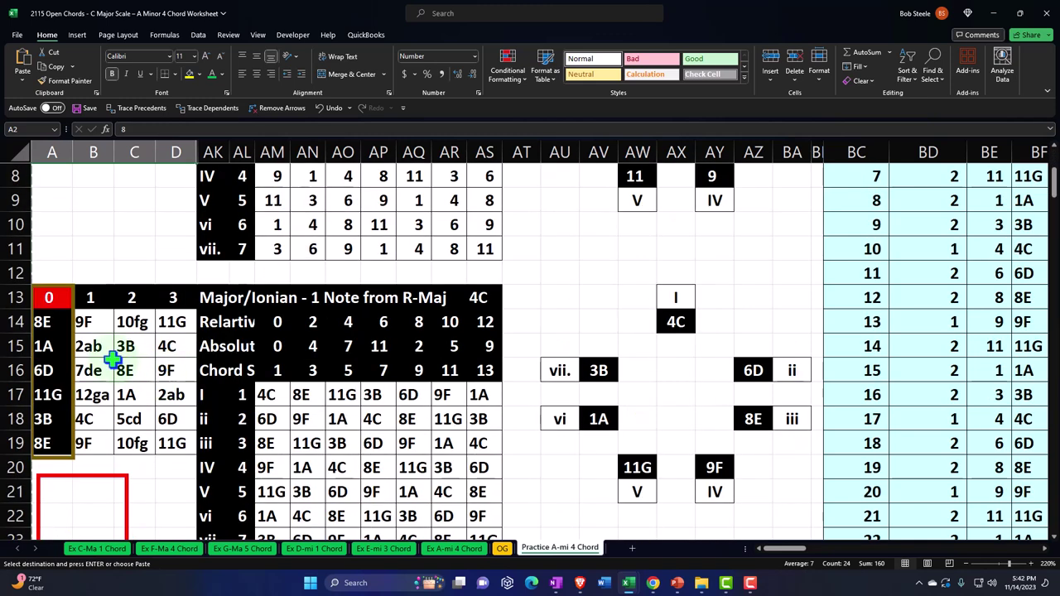
drag(86, 320, 157, 442)
key(ctrl+v)
drag(55, 329, 166, 437)
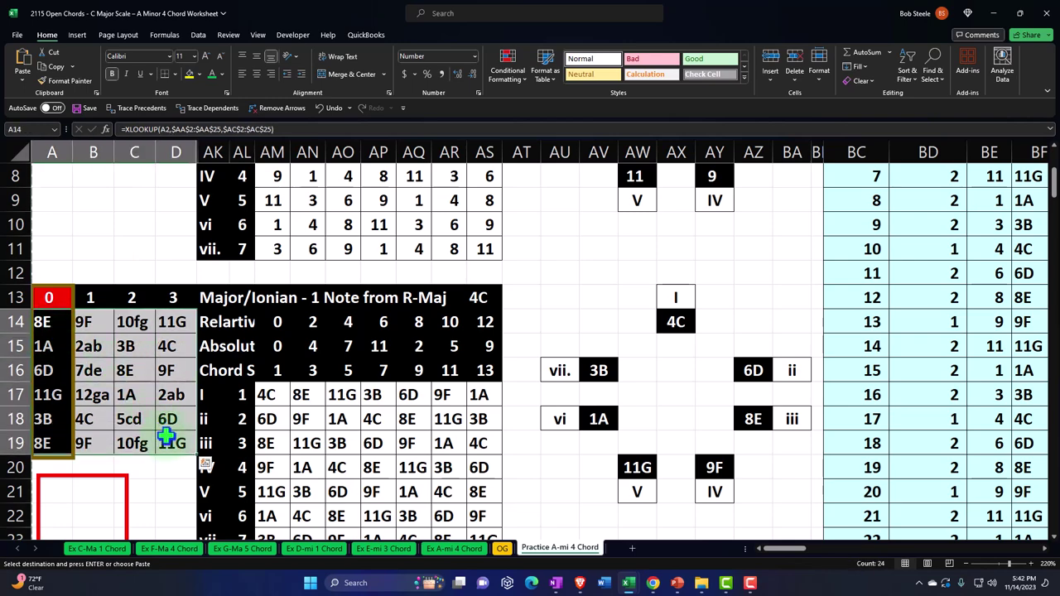
scroll(167, 436, up, 3)
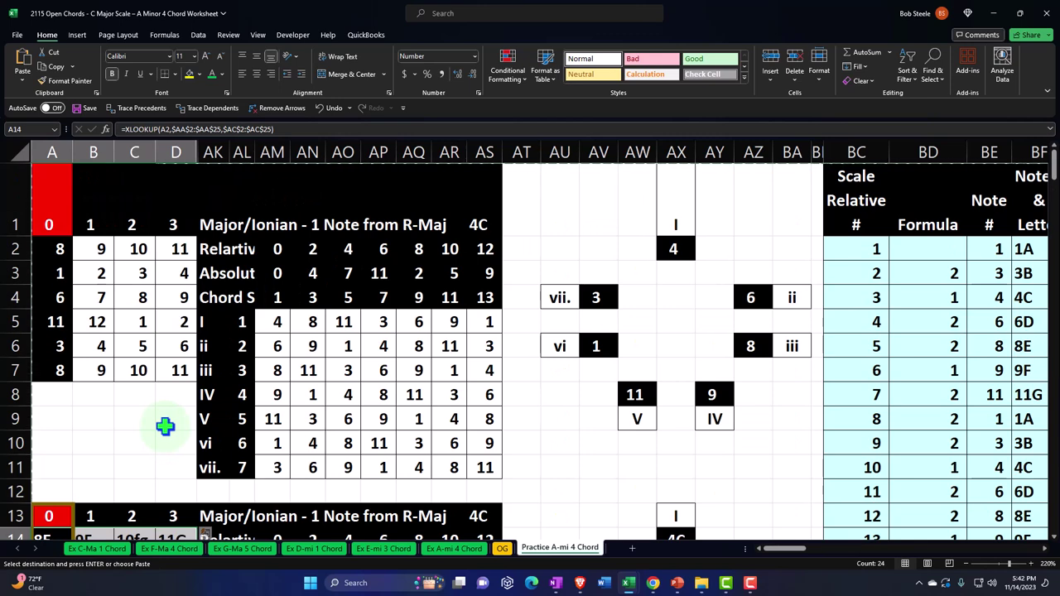
drag(54, 249, 167, 370)
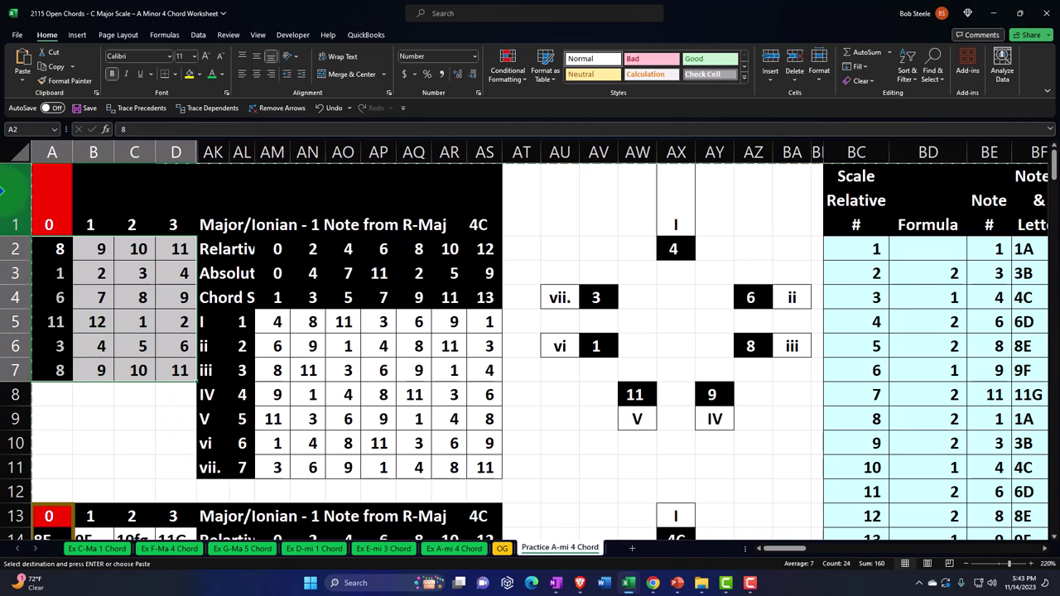
Hide rows 1 through 12 at the top of the sheet
click(3, 192)
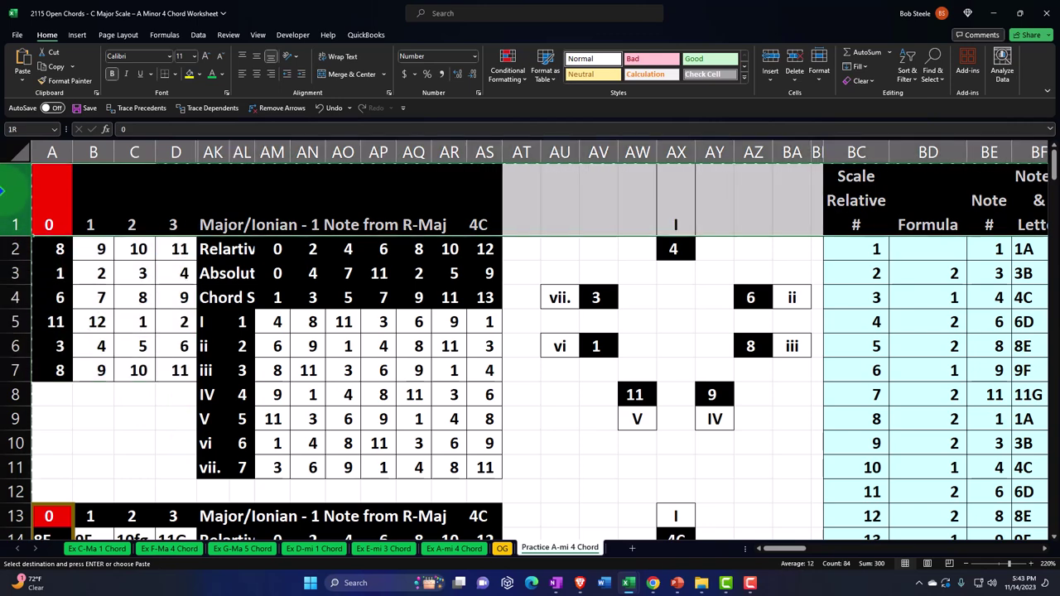
drag(3, 192, 28, 488)
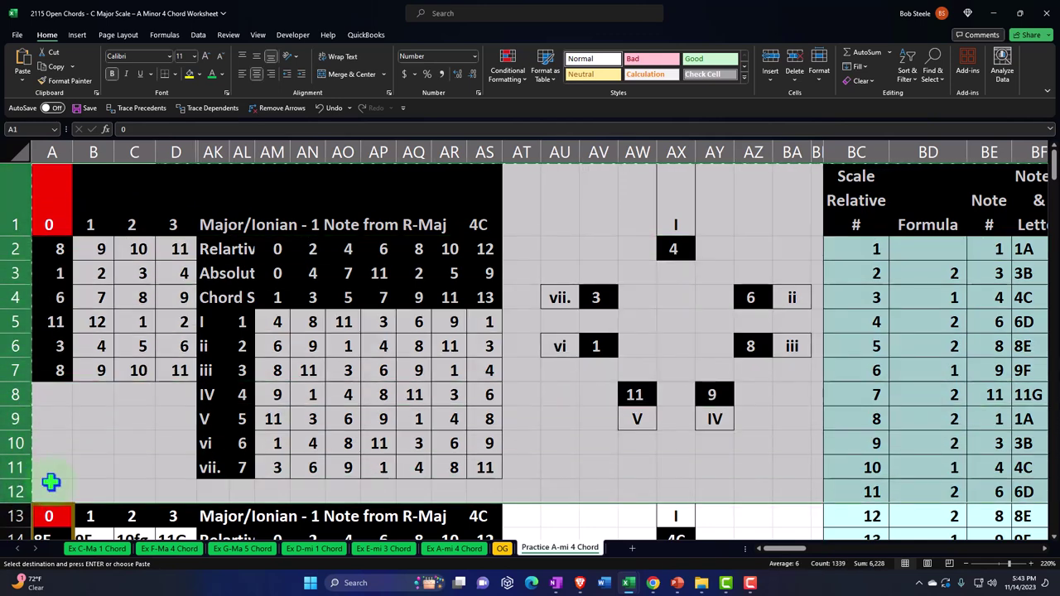
right_click(116, 450)
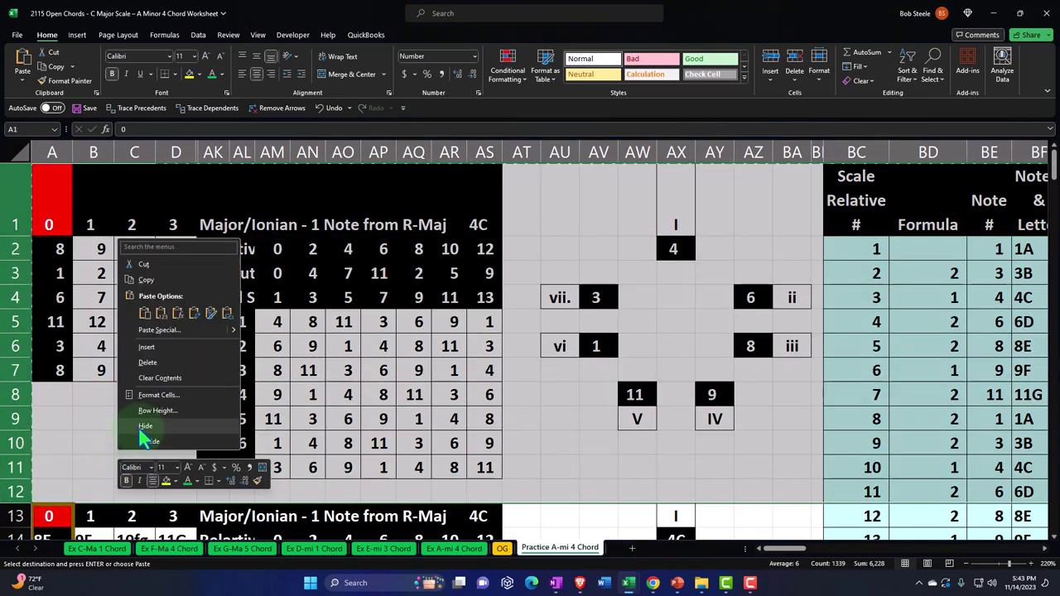
click(142, 439)
Hide the number-block rows 26–38 and 52–64
scroll(139, 361, down, 3)
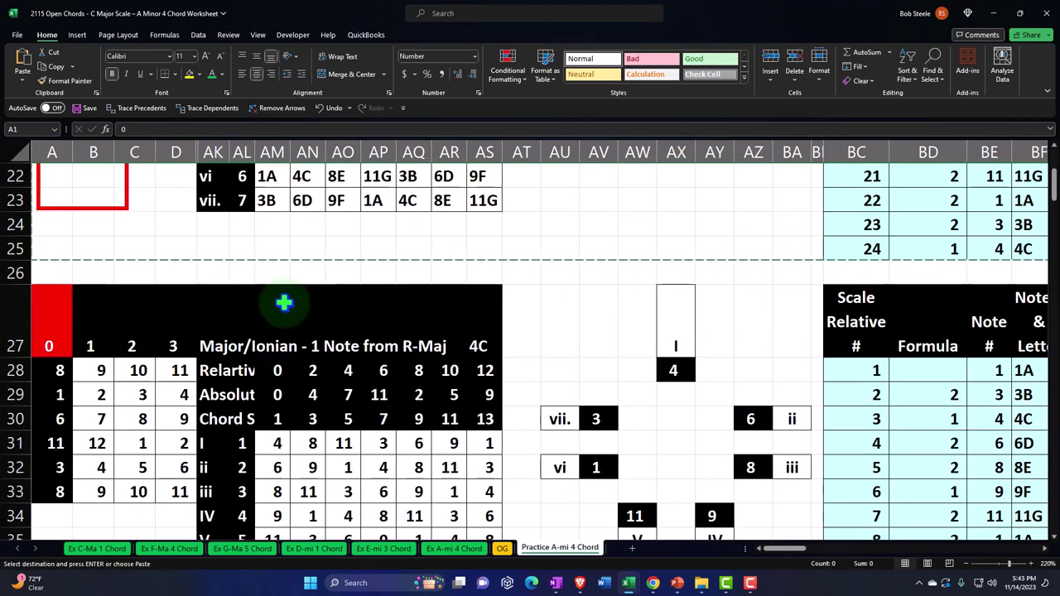
drag(17, 273, 57, 372)
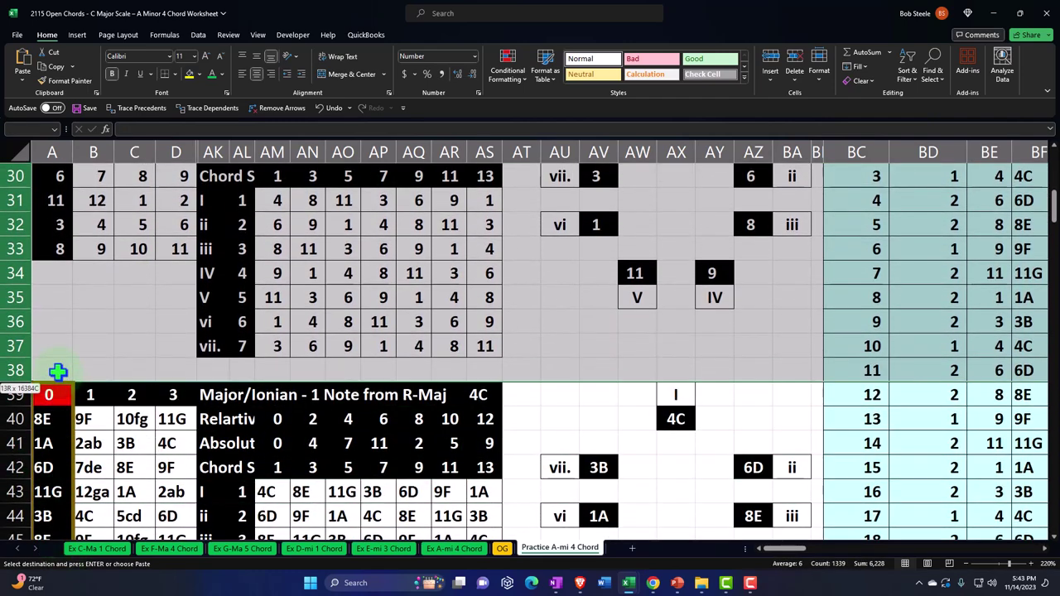
right_click(138, 309)
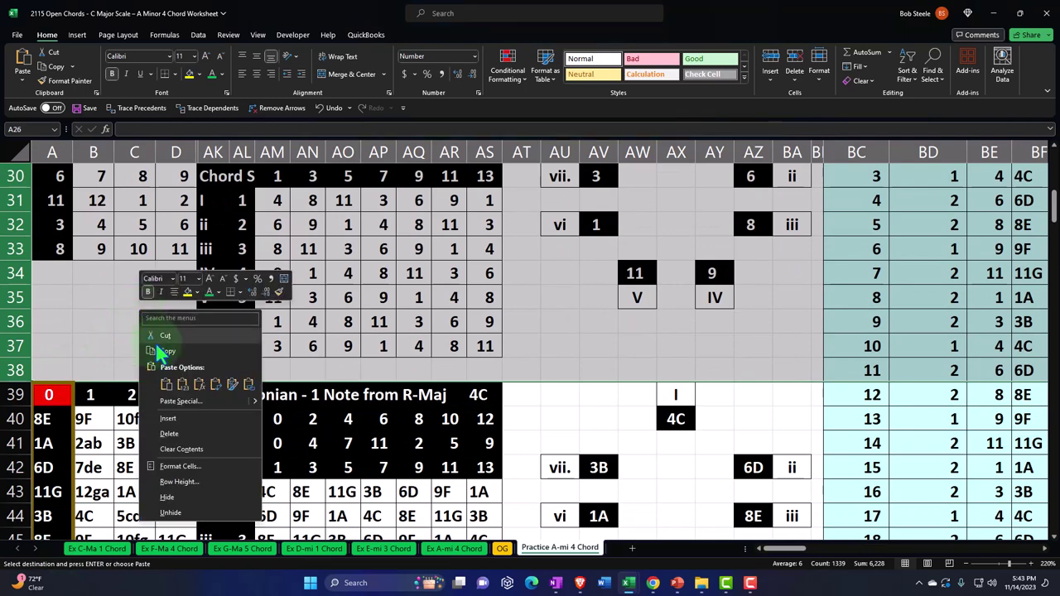
click(189, 498)
scroll(137, 342, down, 3)
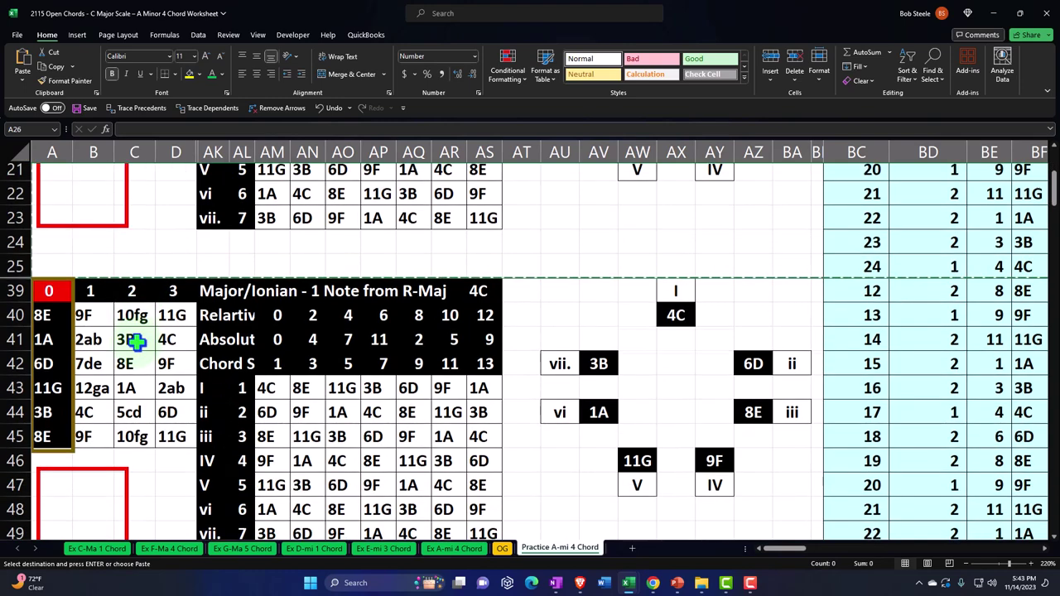
scroll(137, 342, down, 2)
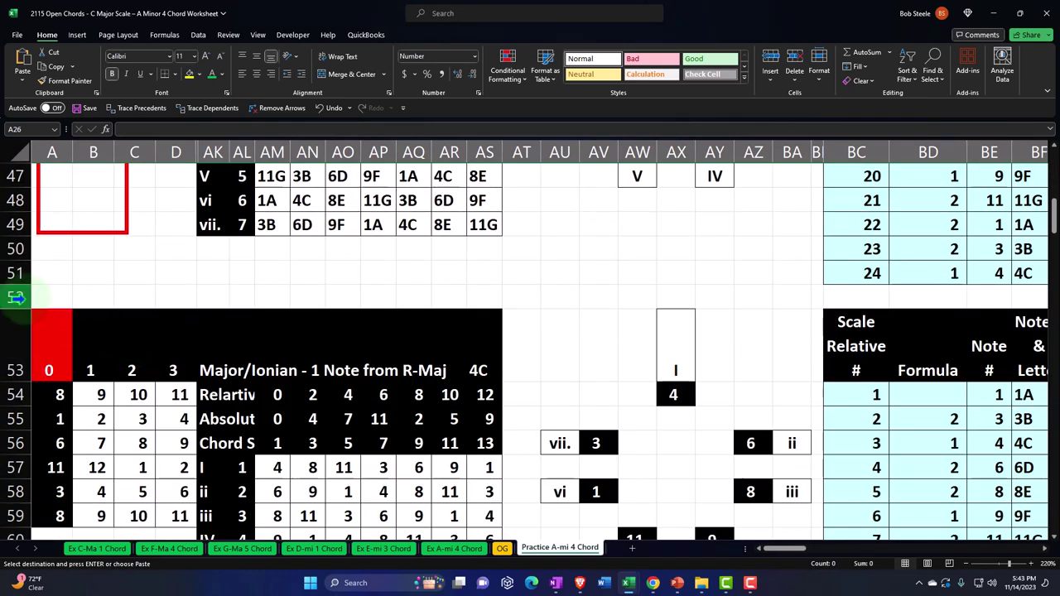
drag(16, 296, 68, 549)
key(ctrl+v)
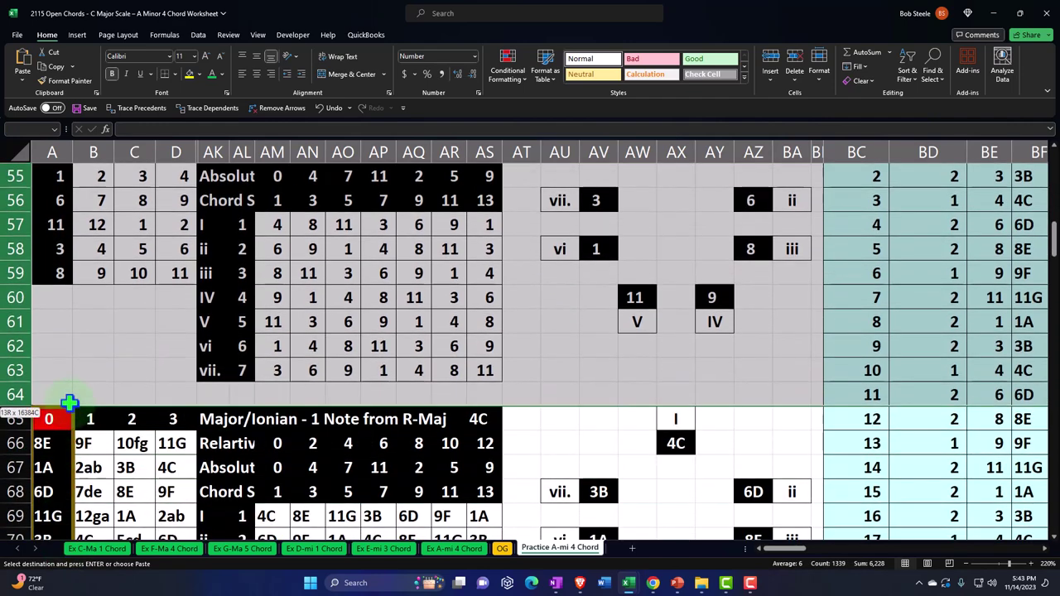
right_click(135, 309)
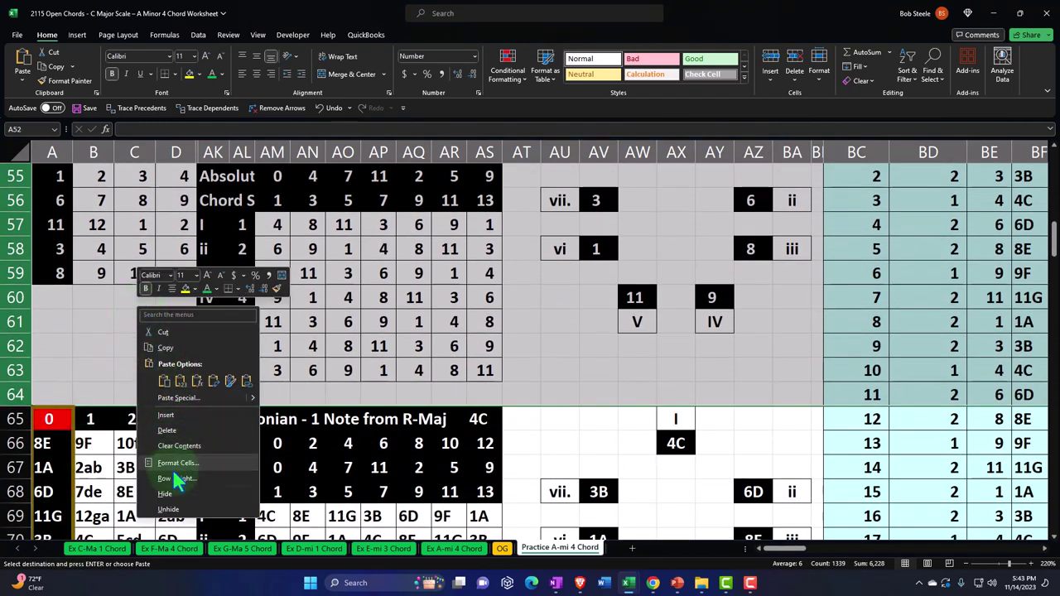
click(170, 494)
Hide the next two gaps of empty rows between chord blocks
scroll(152, 393, down, 2)
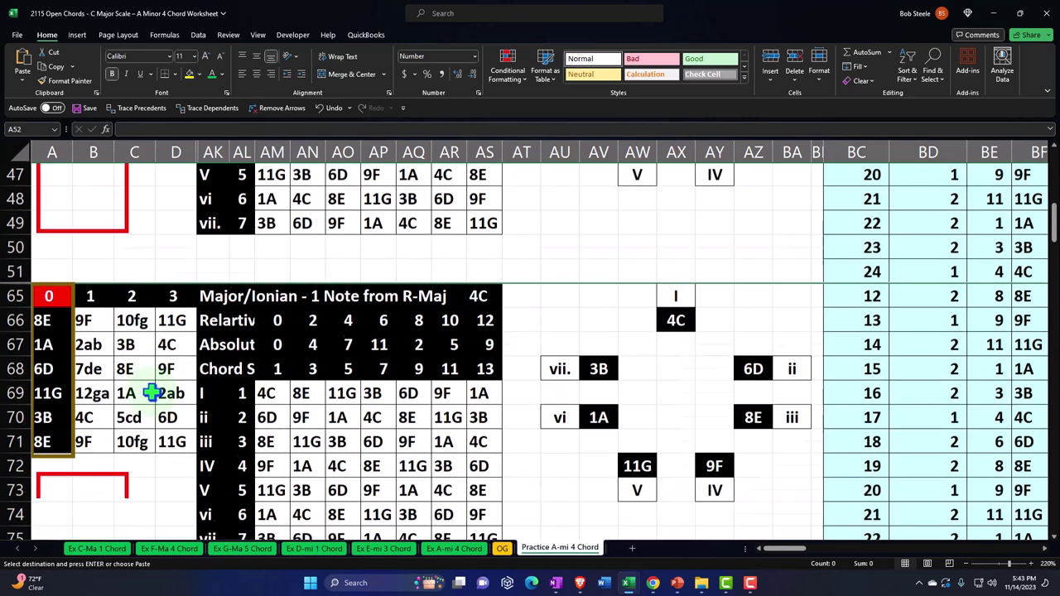
scroll(151, 392, down, 4)
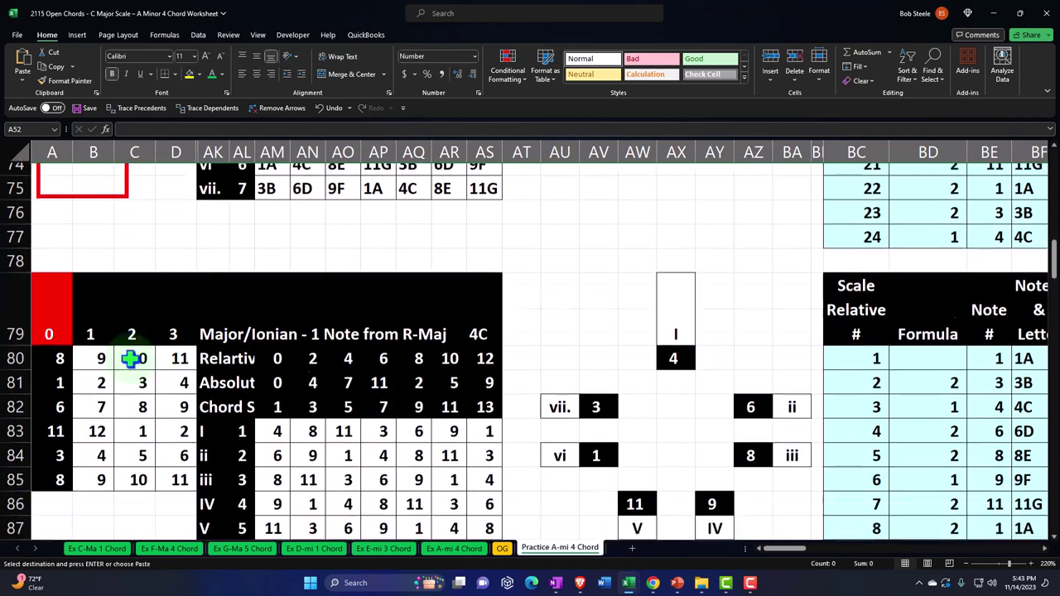
drag(16, 224, 83, 417)
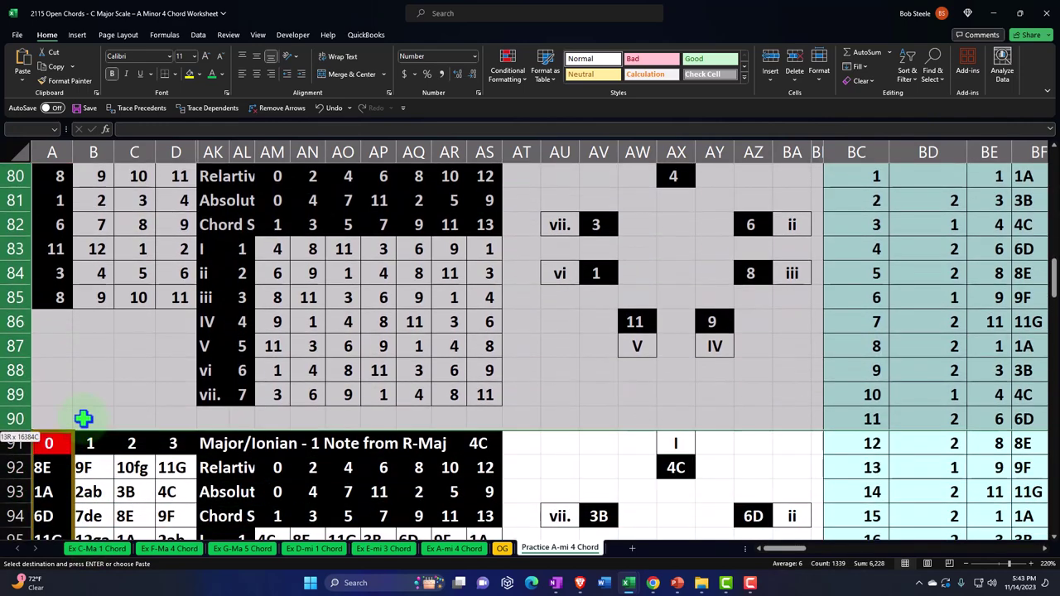
right_click(124, 354)
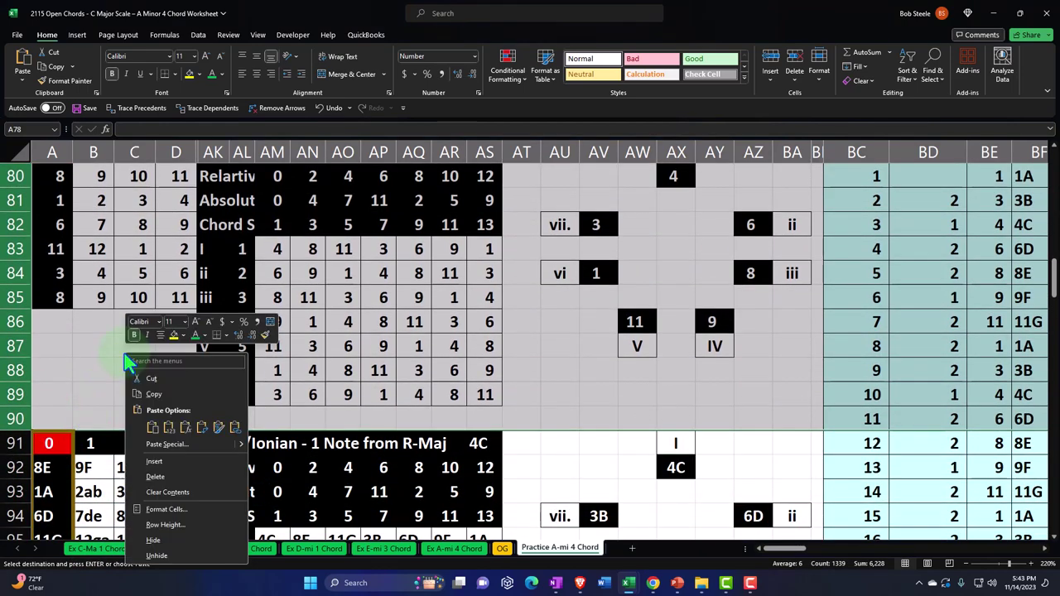
click(162, 551)
scroll(124, 410, down, 10)
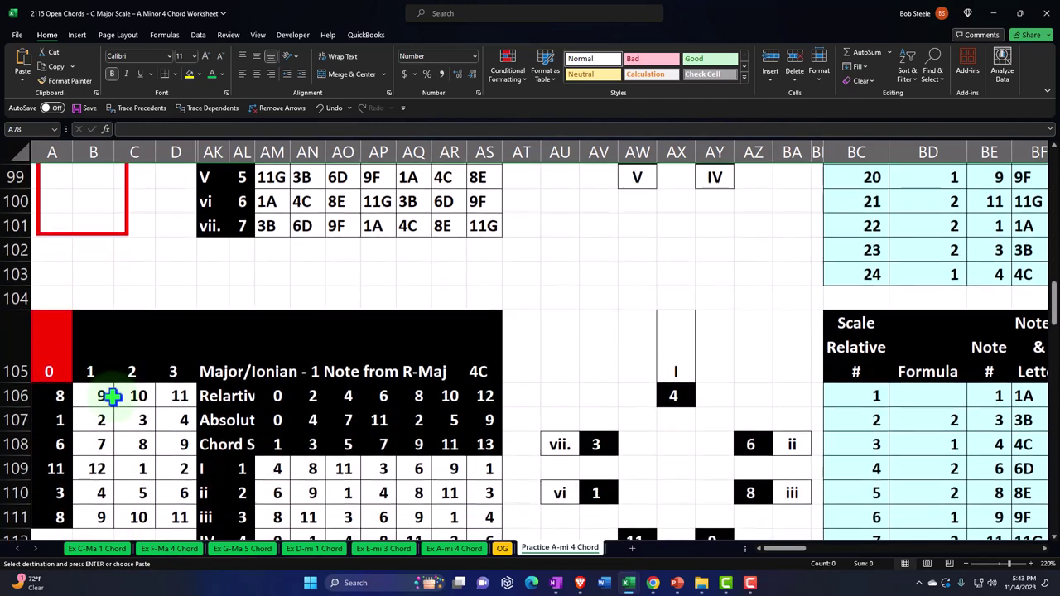
drag(16, 224, 81, 422)
right_click(140, 290)
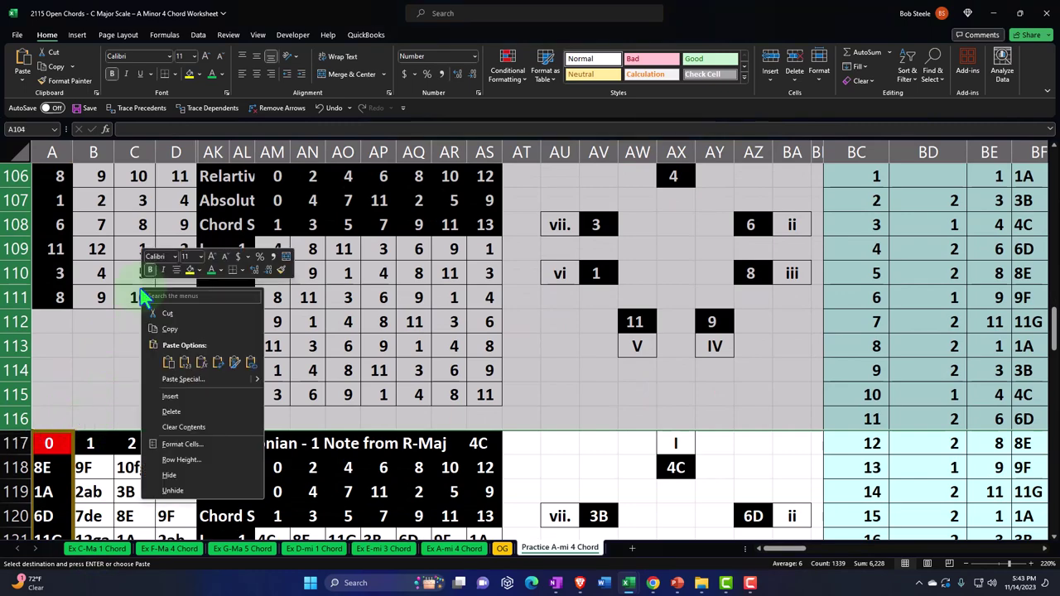
click(198, 484)
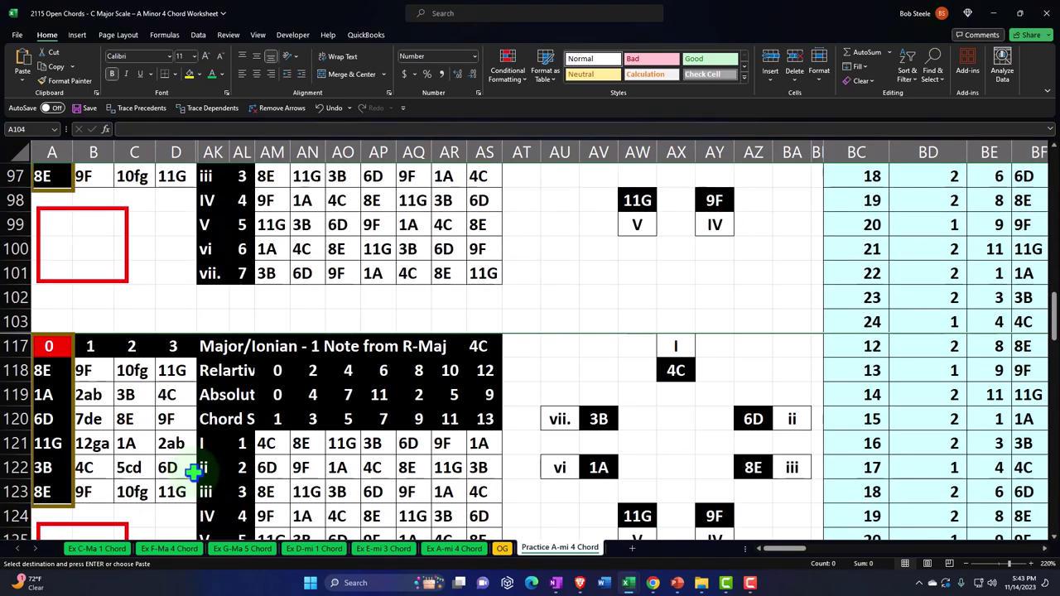
Hide the last two gaps of empty rows before the lower chord blocks
scroll(182, 454, down, 5)
scroll(182, 454, down, 1)
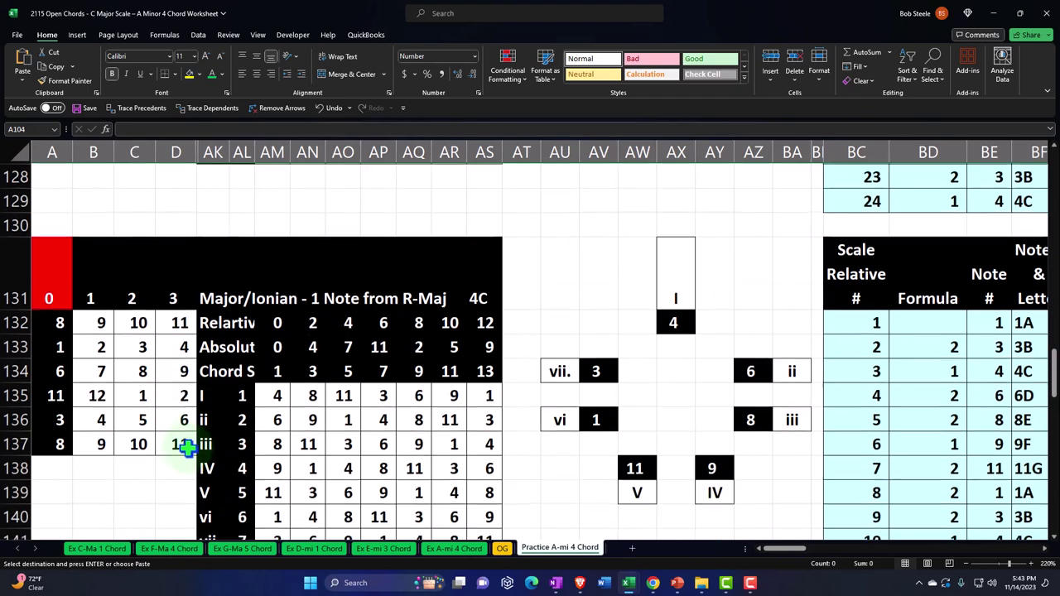
drag(16, 224, 68, 388)
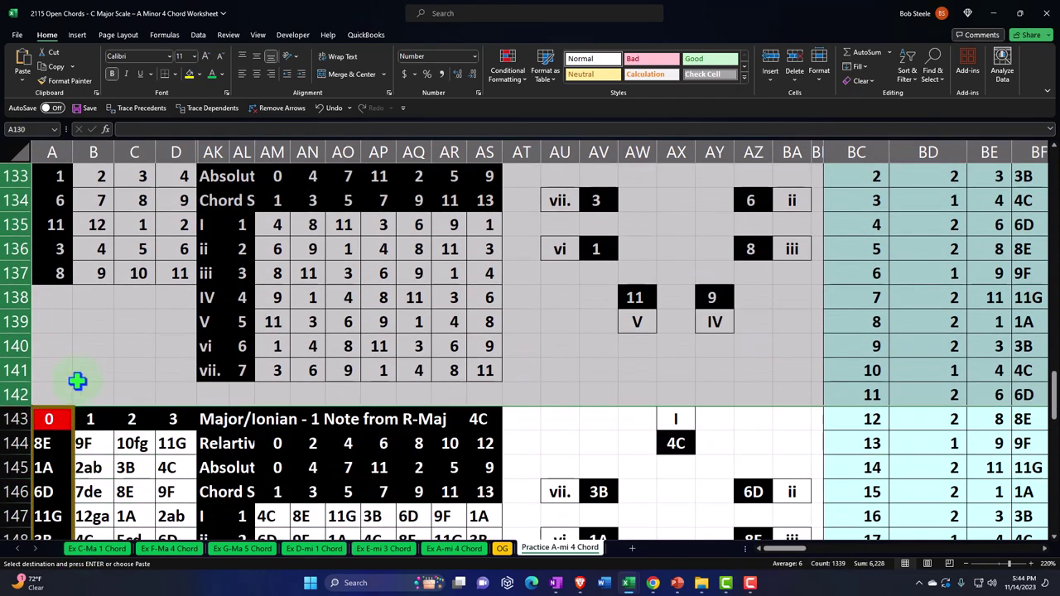
right_click(106, 334)
click(145, 514)
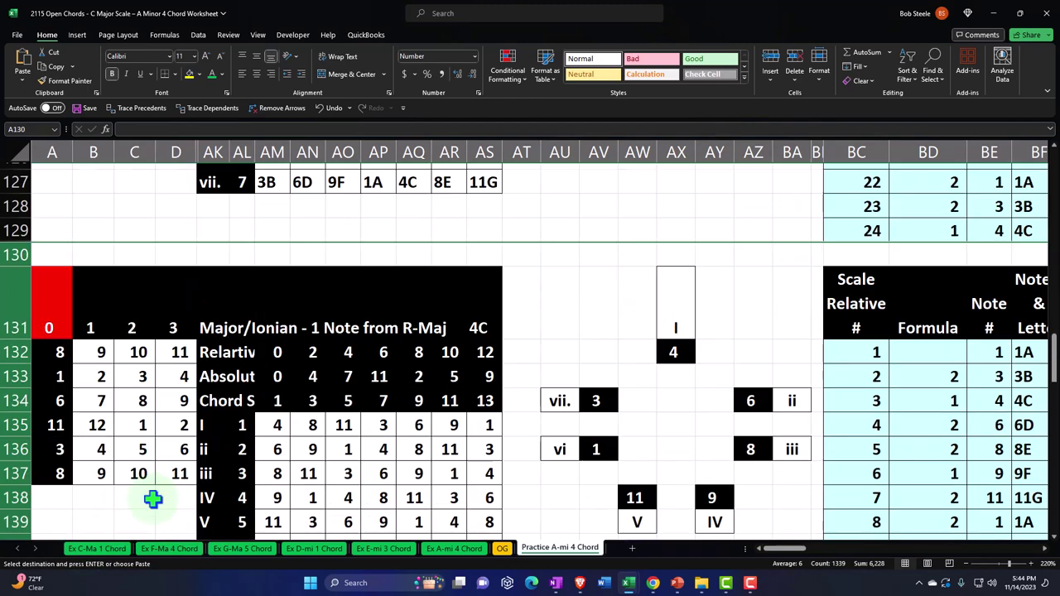
scroll(152, 498, down, 8)
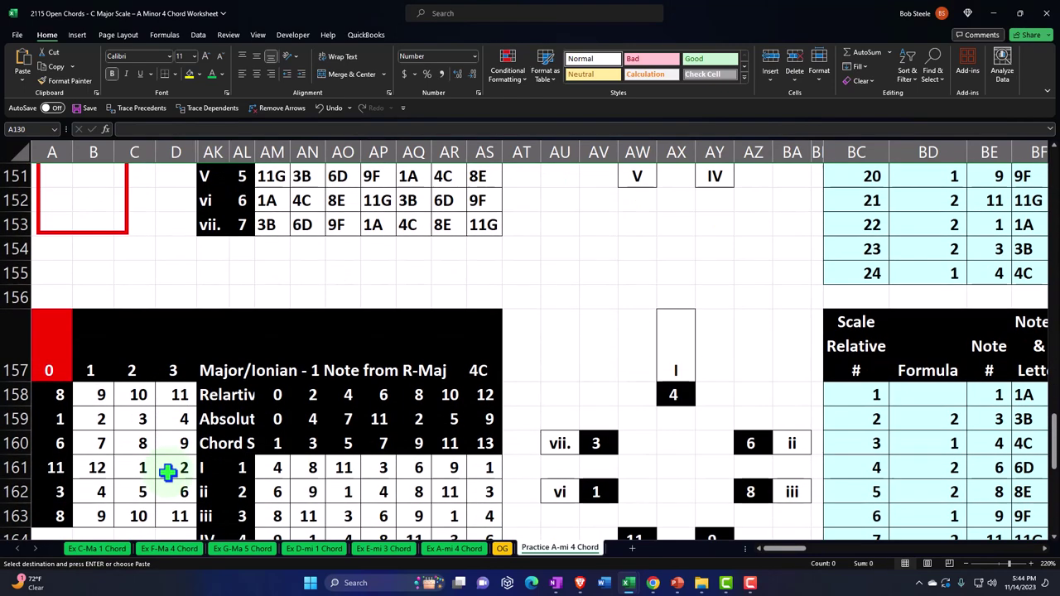
scroll(168, 471, down, 1)
drag(19, 225, 64, 392)
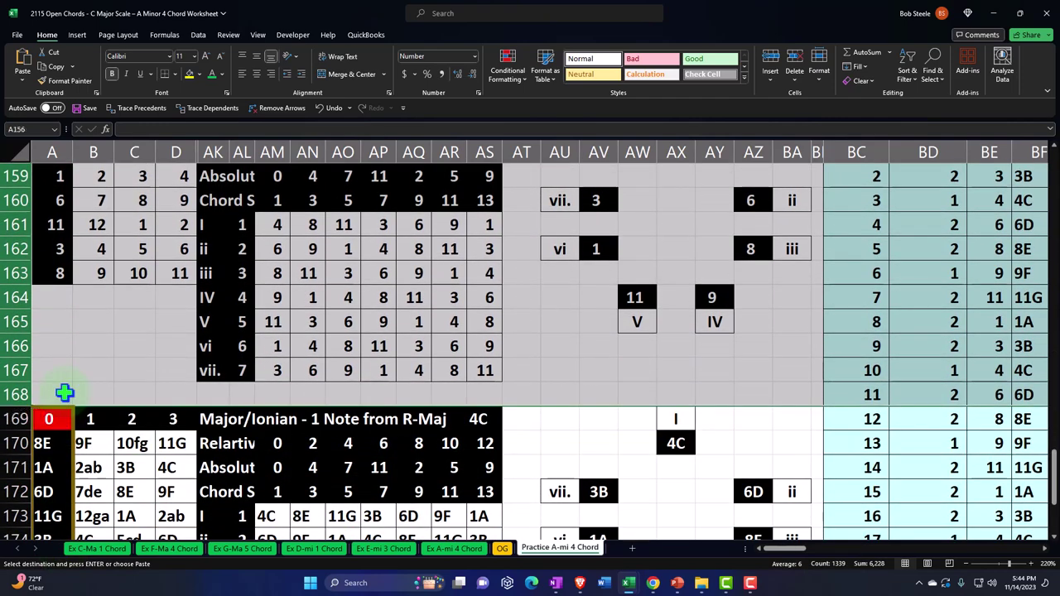
right_click(89, 343)
click(128, 507)
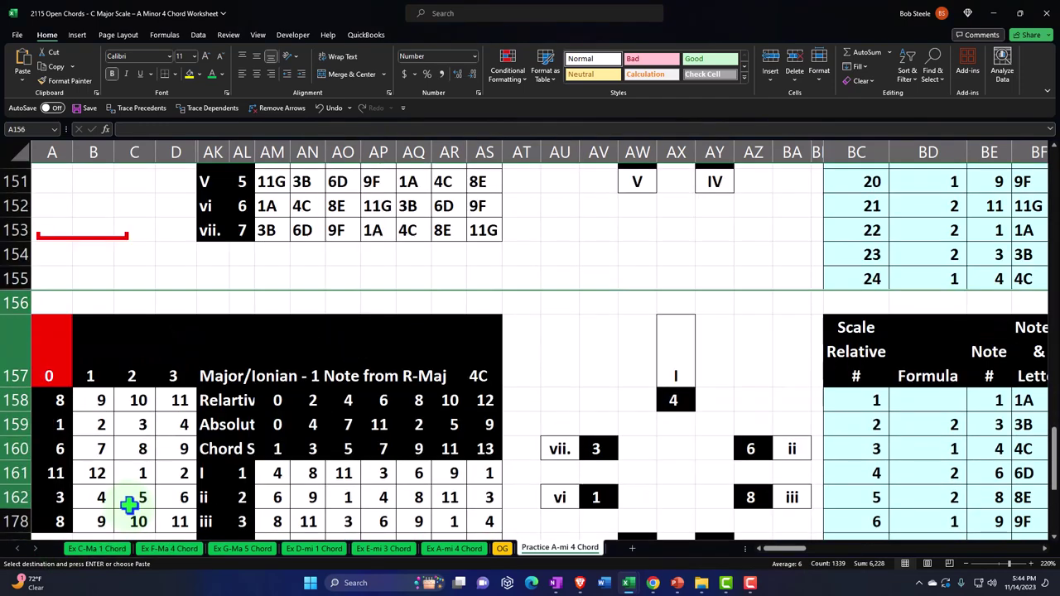
scroll(129, 496, up, 10)
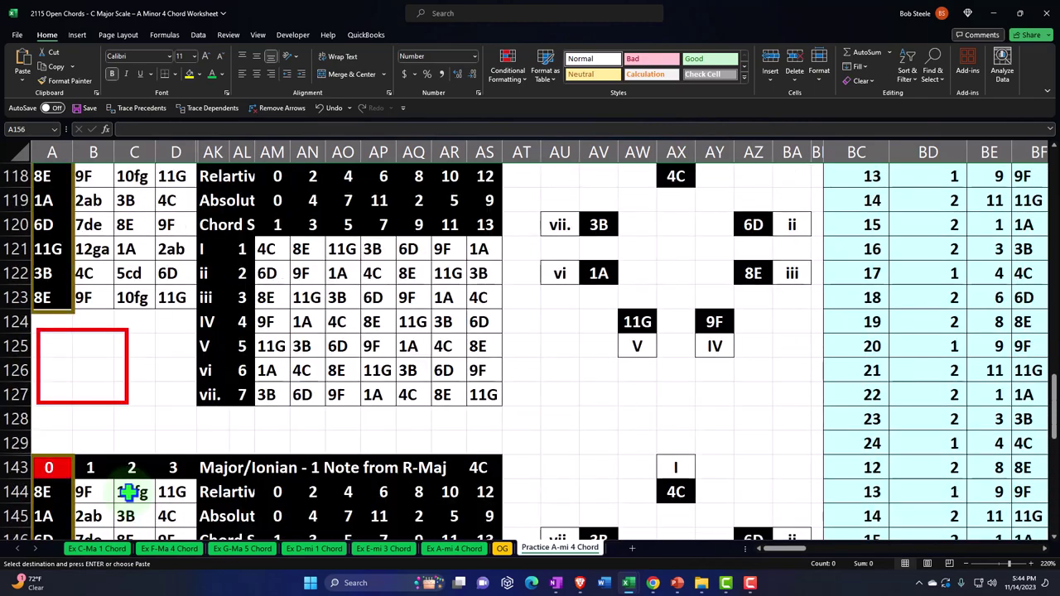
scroll(129, 492, up, 20)
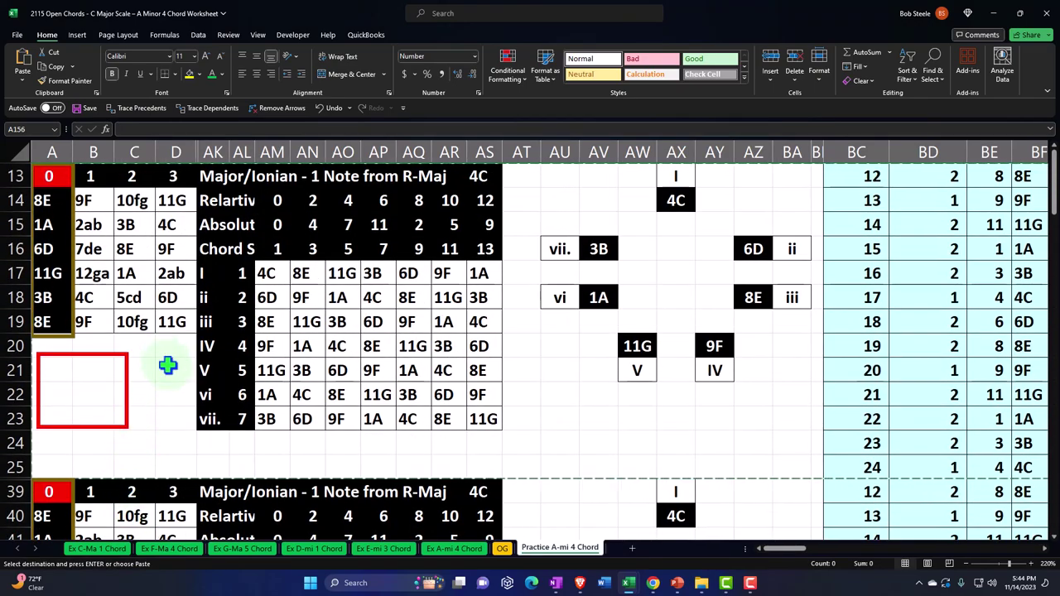
Move and resize the red rectangle onto row 22 so it encloses the vi label, 6, 1A, 4C and 8E
drag(127, 369, 284, 395)
drag(283, 451, 352, 408)
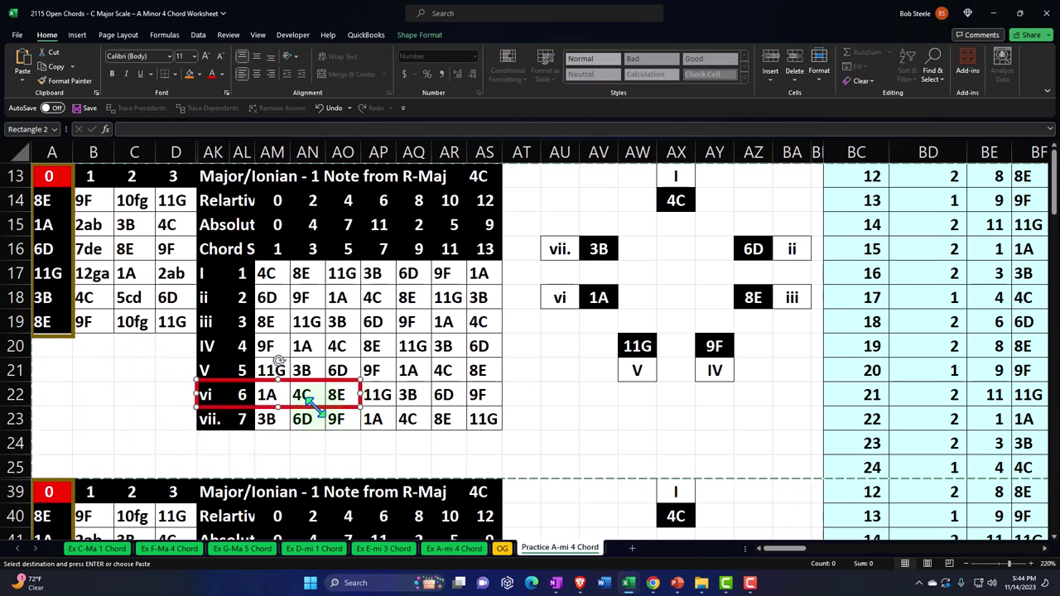
click(242, 394)
click(268, 383)
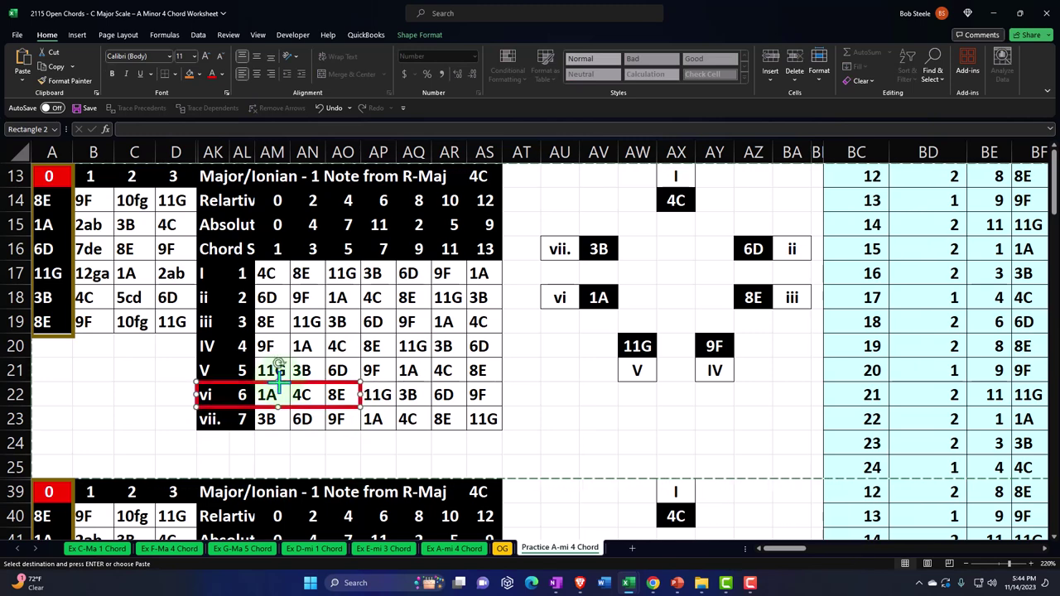
click(143, 372)
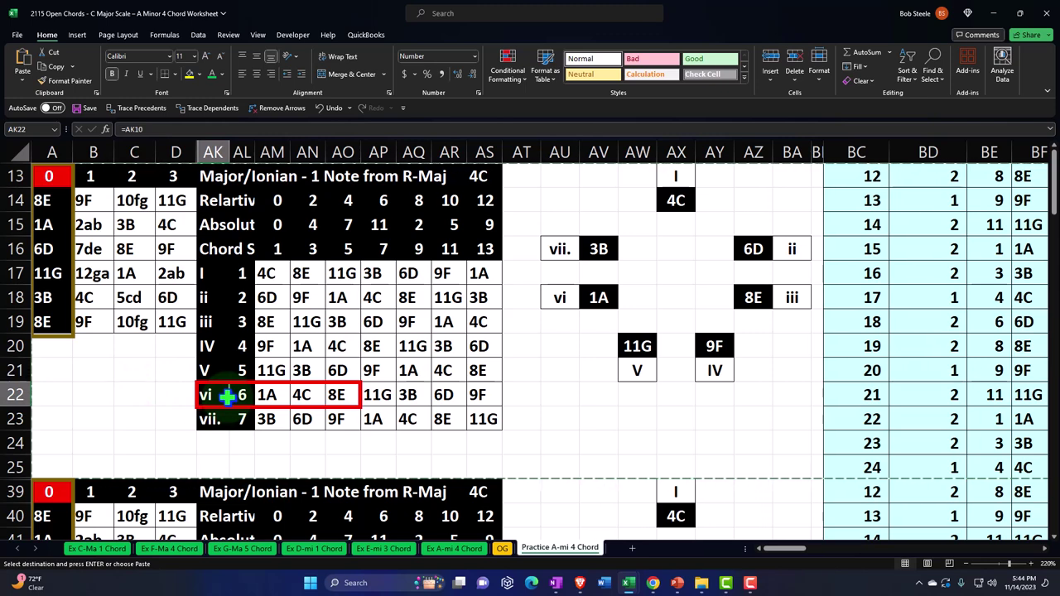
click(235, 300)
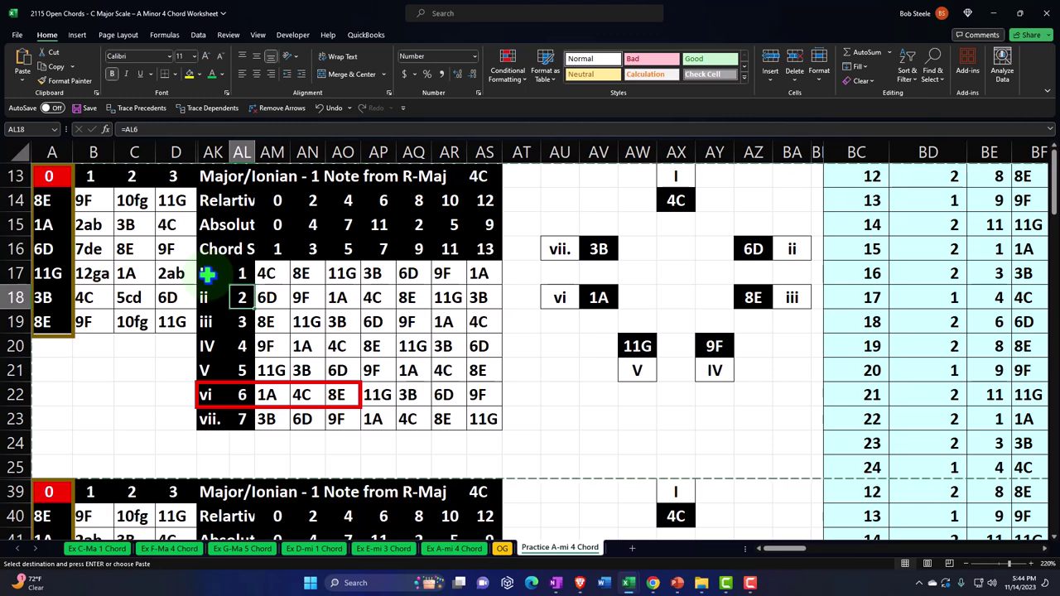
click(488, 177)
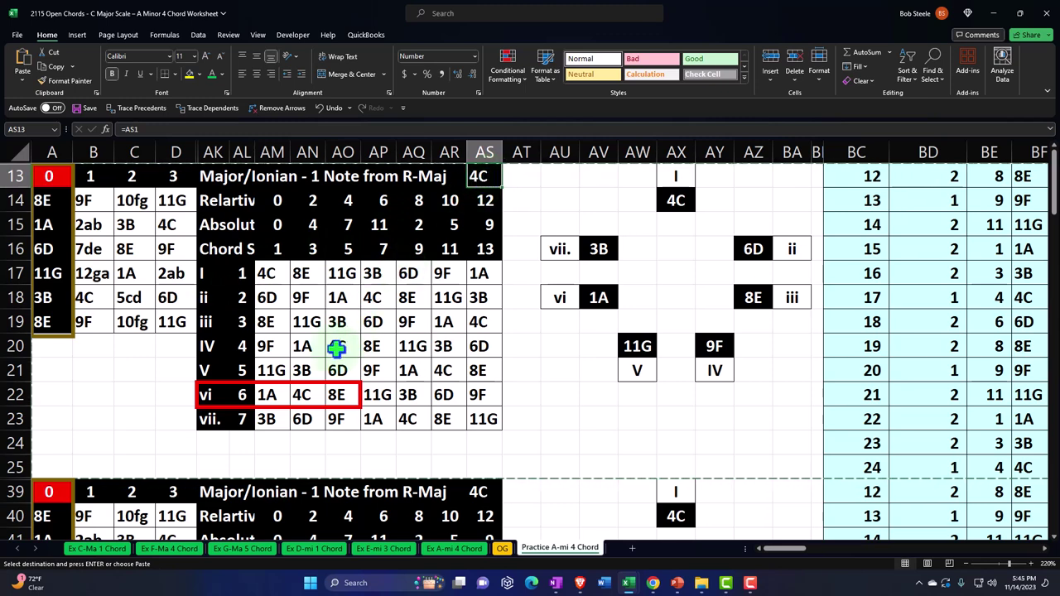
click(238, 396)
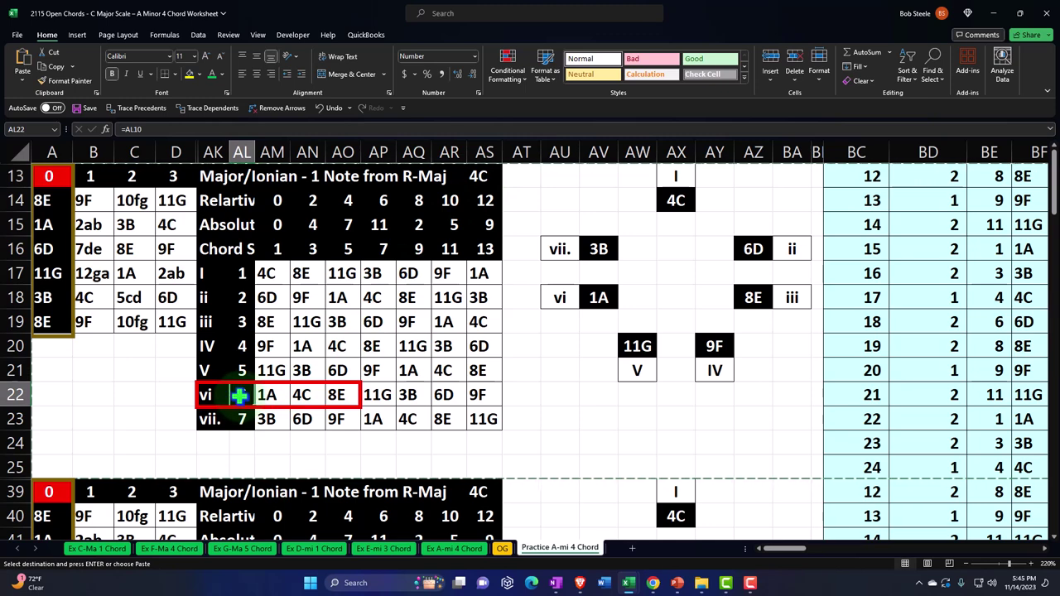
click(588, 298)
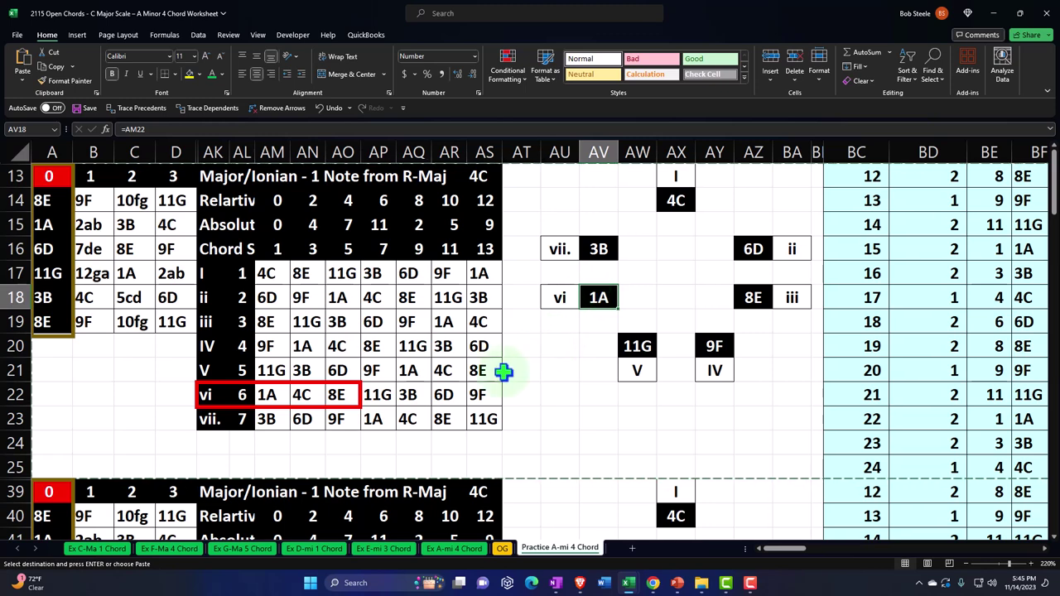
click(272, 396)
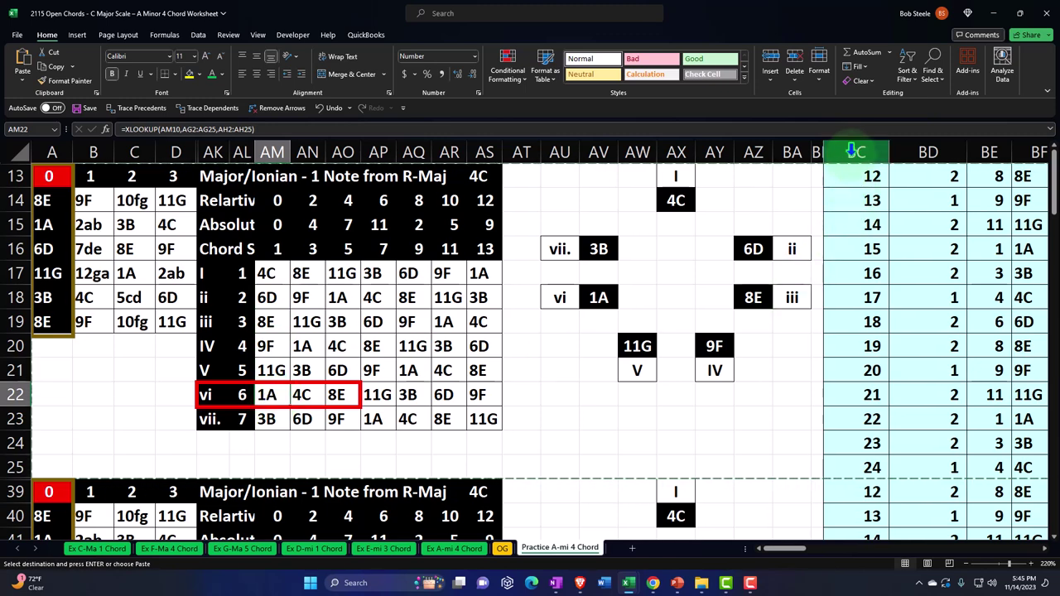
drag(853, 151, 741, 152)
right_click(547, 244)
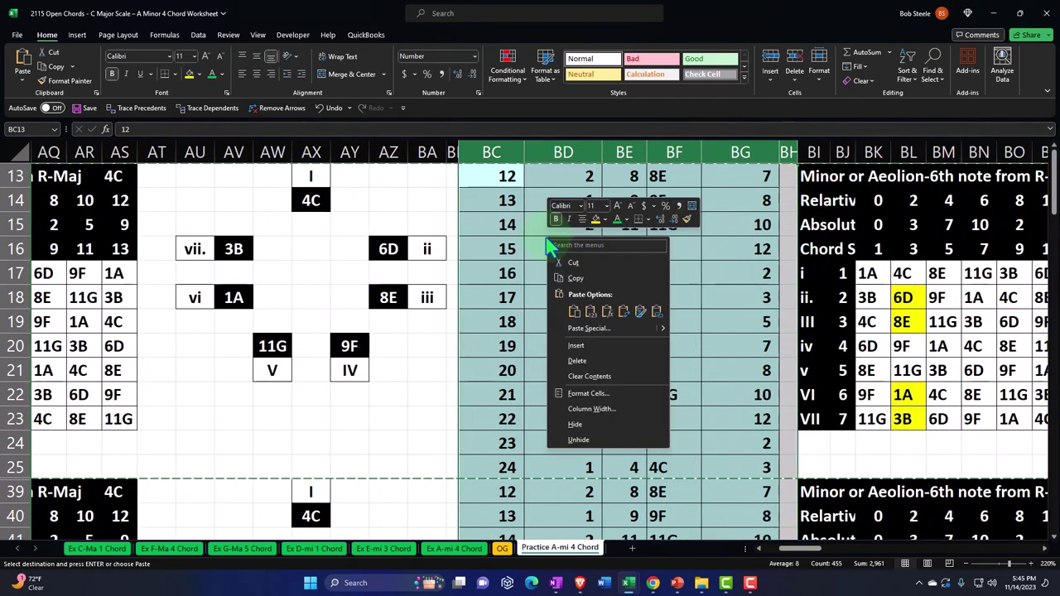
click(582, 425)
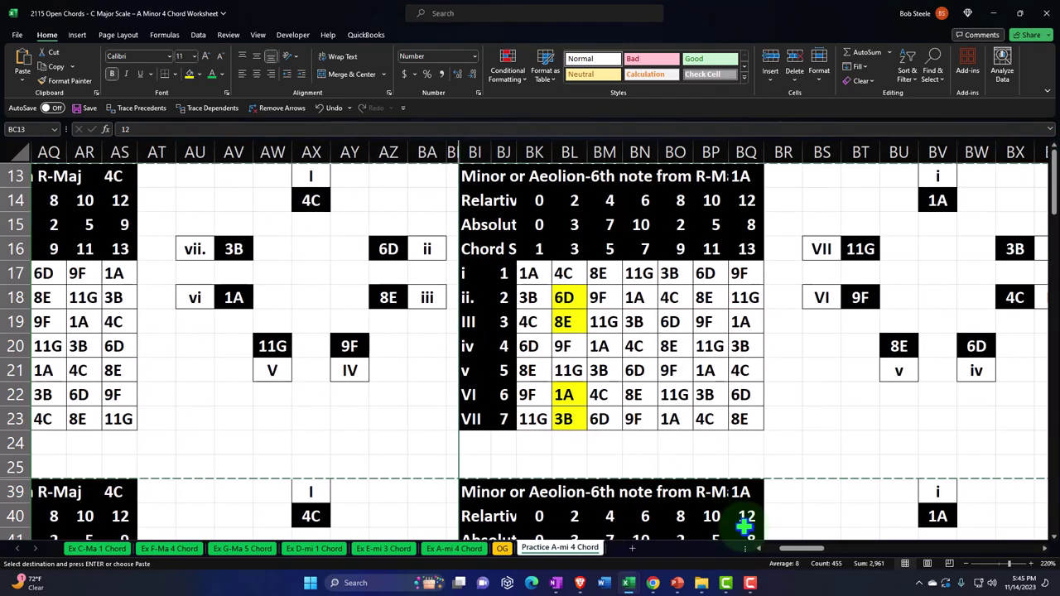
mouse_move(793, 550)
mouse_down()
mouse_move(779, 551)
mouse_move(786, 563)
mouse_up()
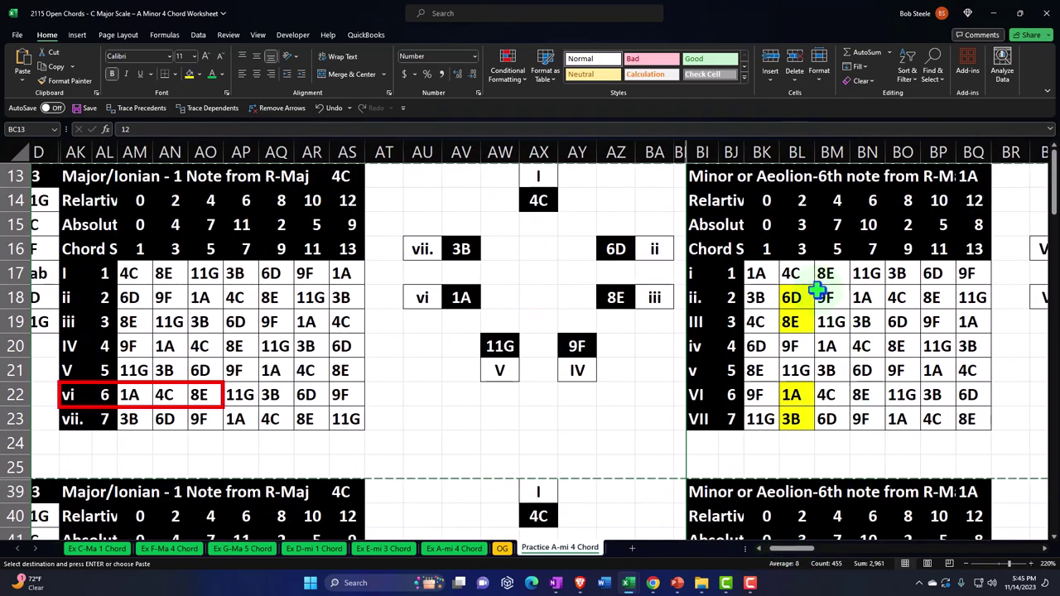
click(761, 271)
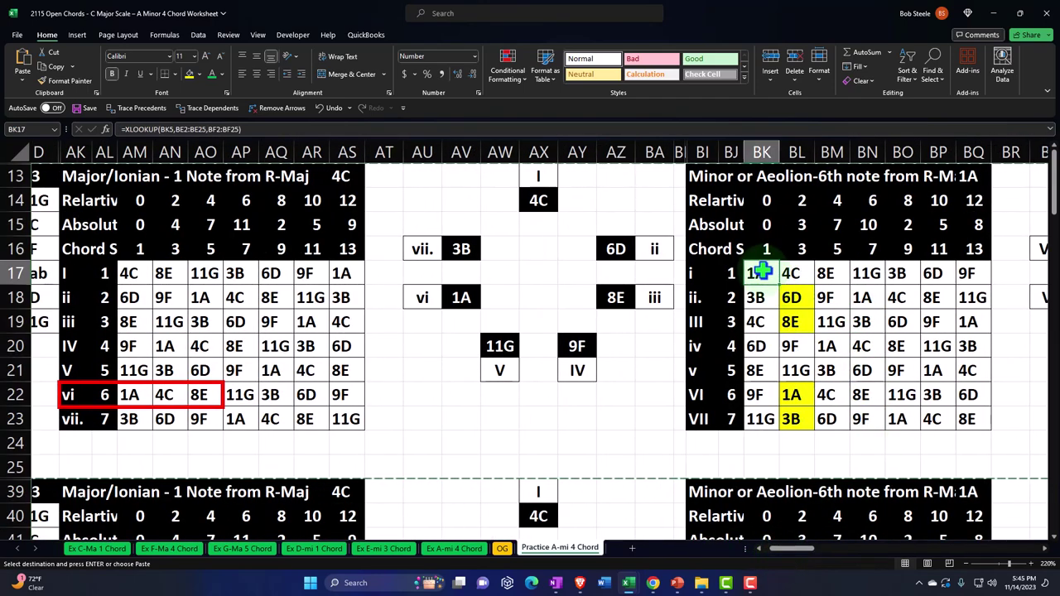
click(973, 177)
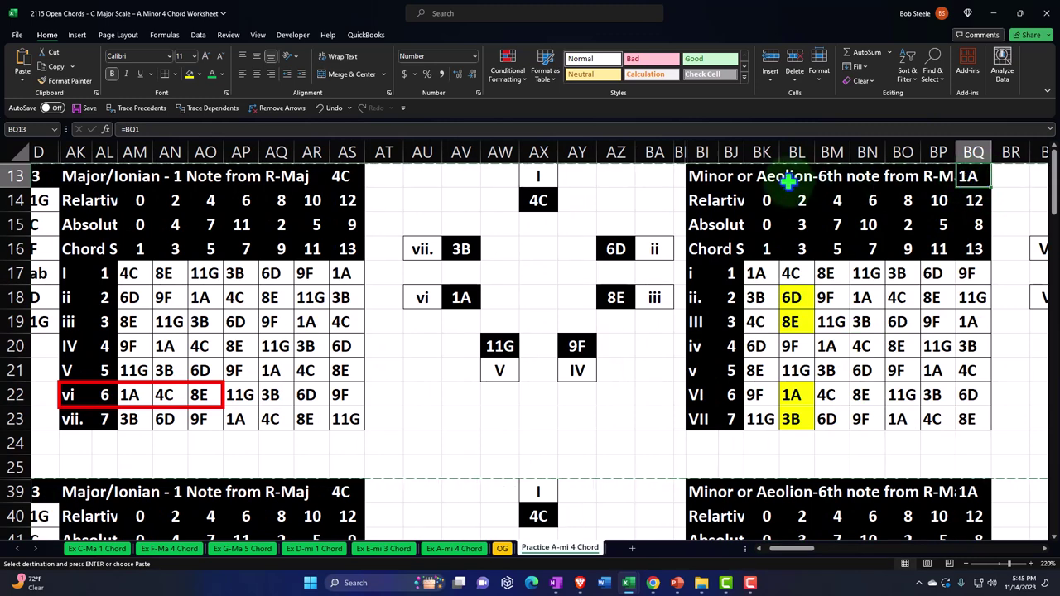
click(129, 395)
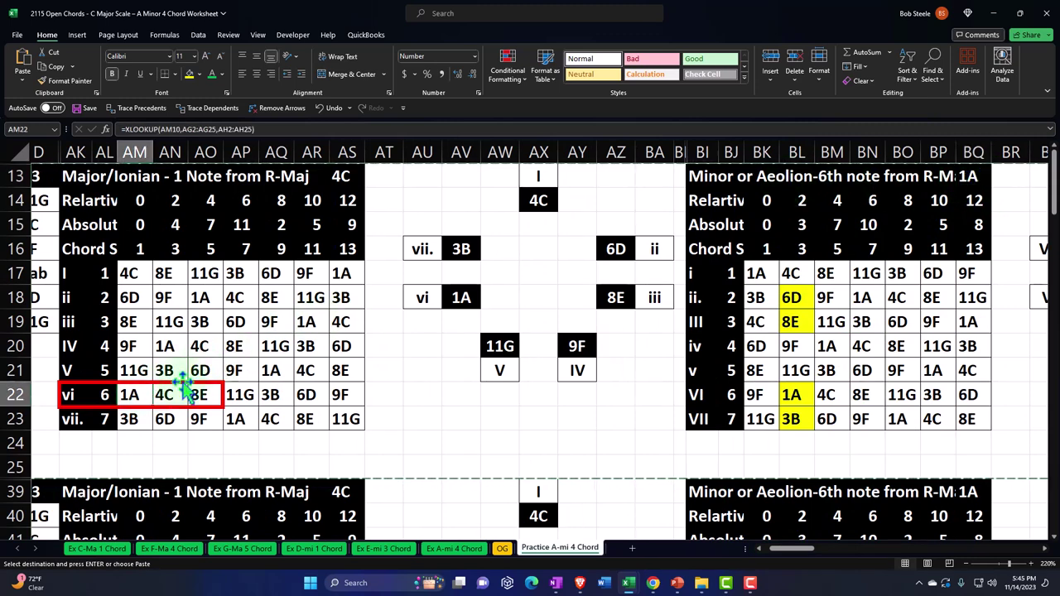
click(703, 272)
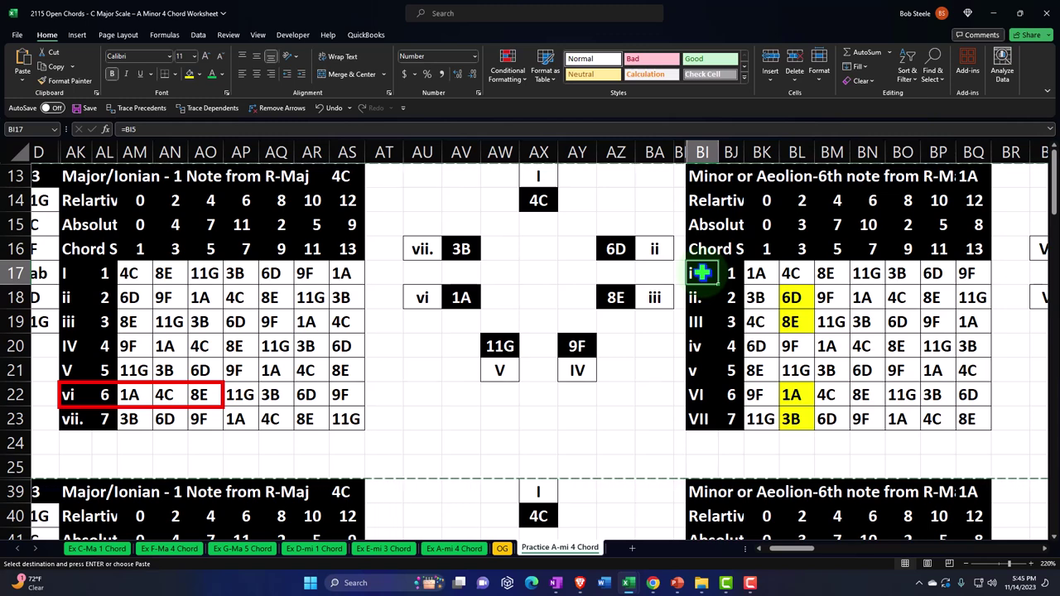
drag(700, 321, 697, 371)
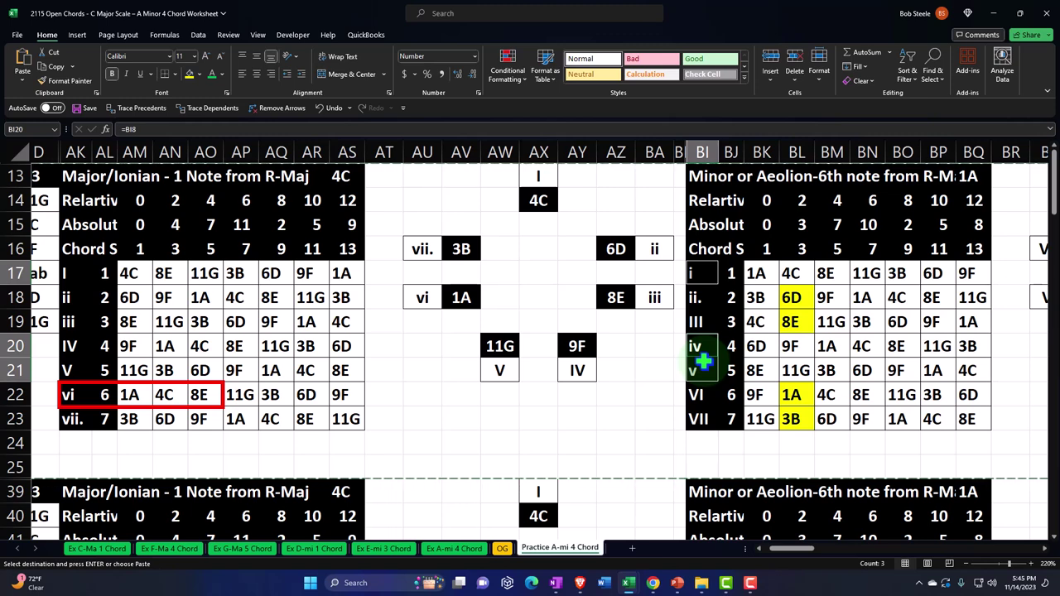
click(703, 273)
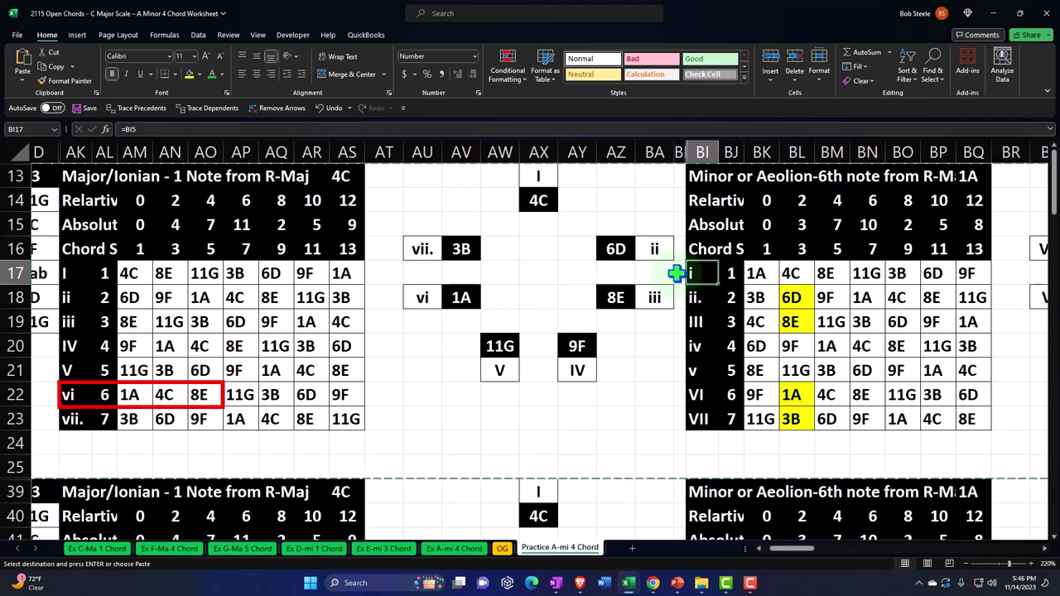
click(71, 274)
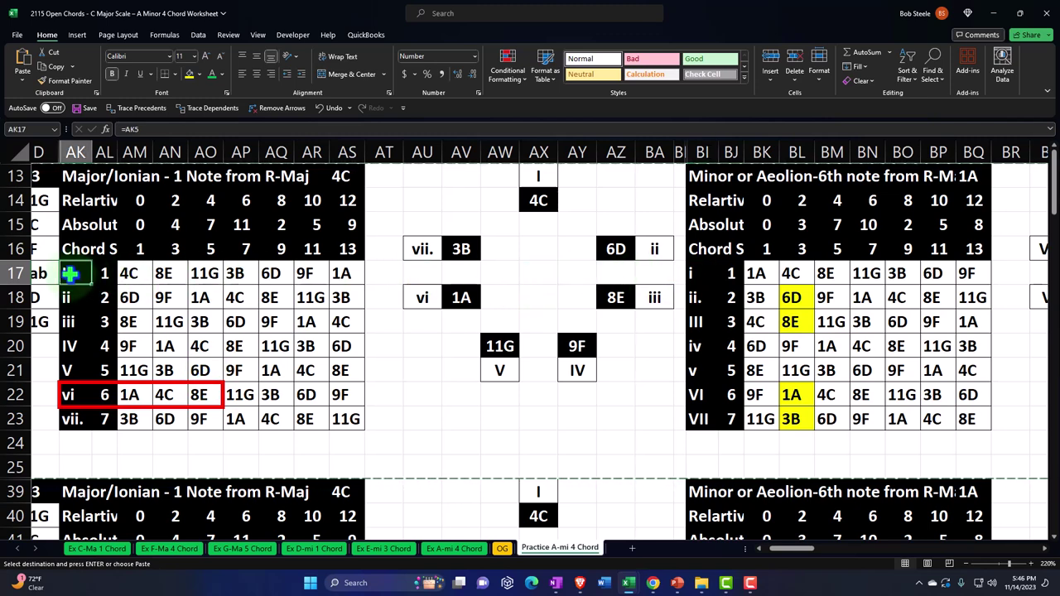
drag(71, 346, 73, 364)
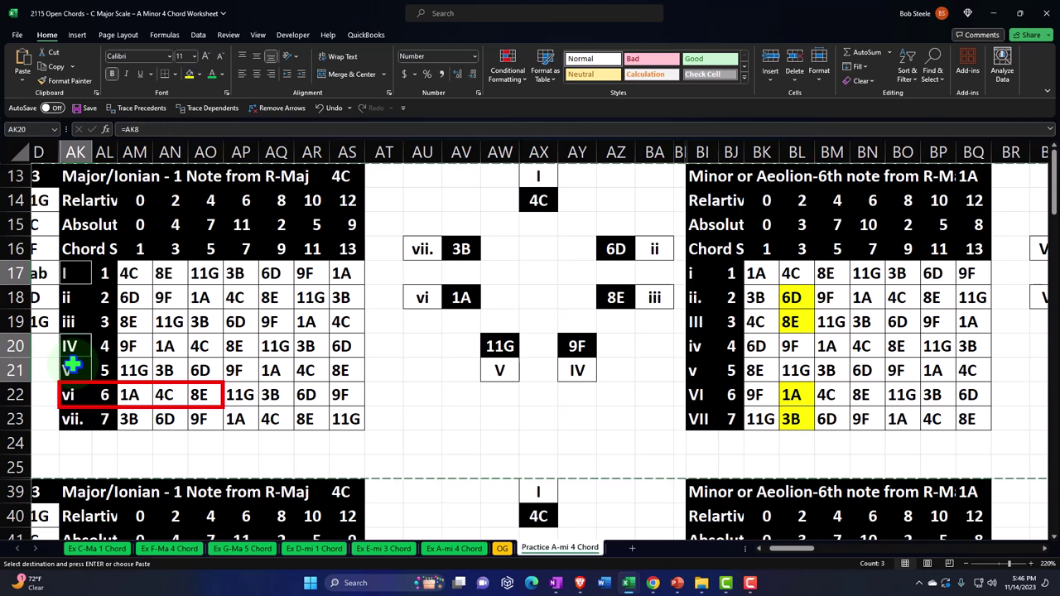
click(342, 175)
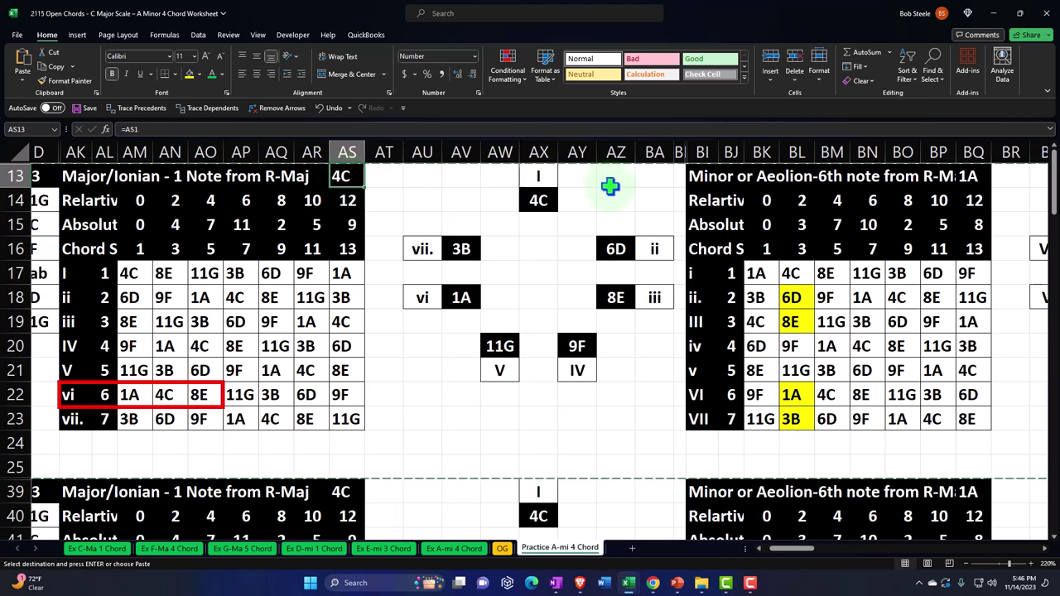
click(700, 172)
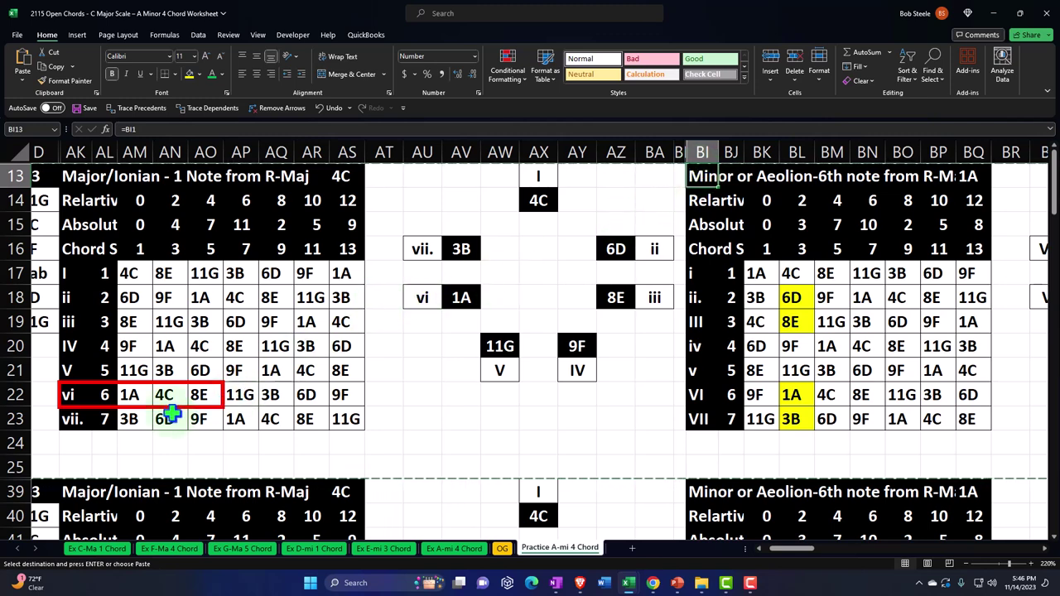
click(130, 394)
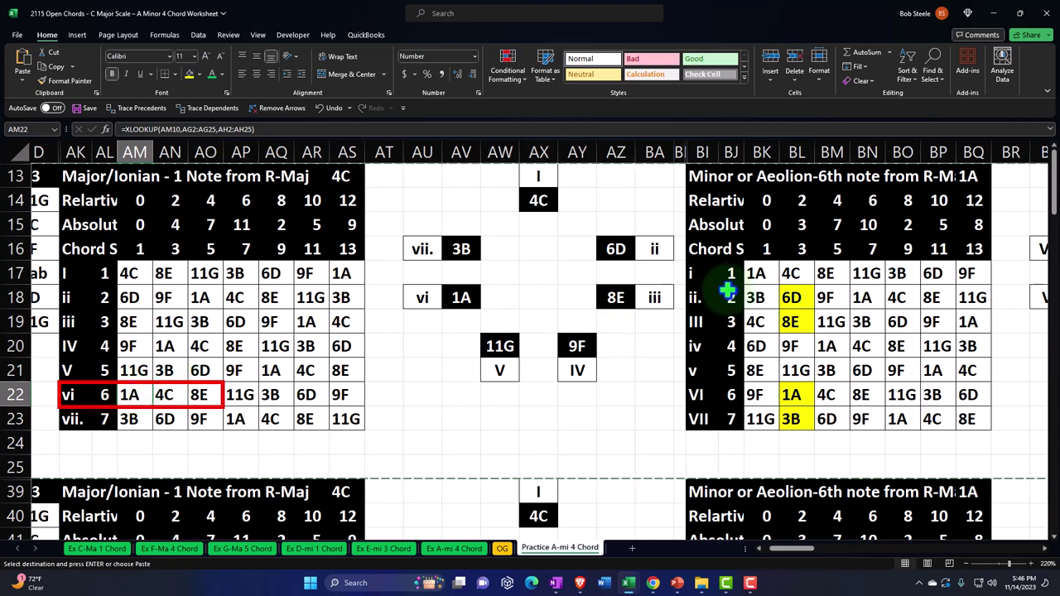
click(753, 272)
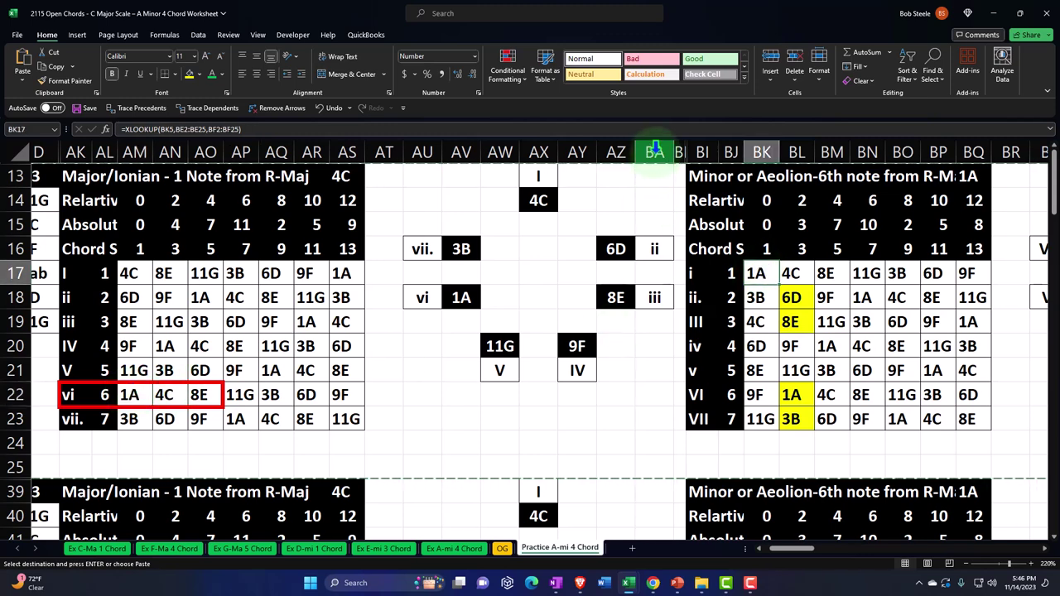
Unhide the columns between BA and BJ and return to column A
drag(654, 149, 732, 152)
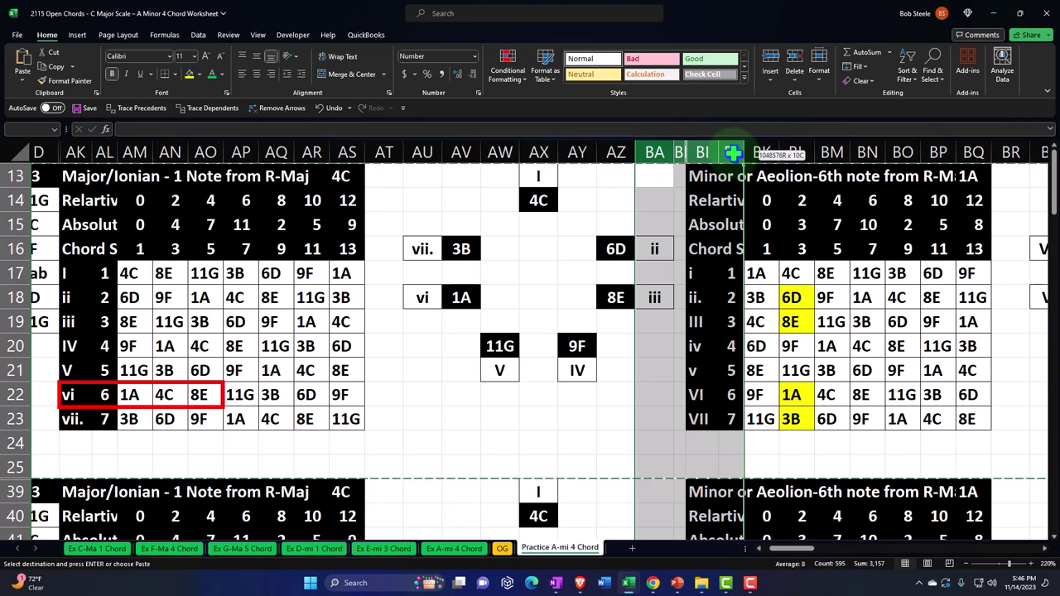
right_click(694, 237)
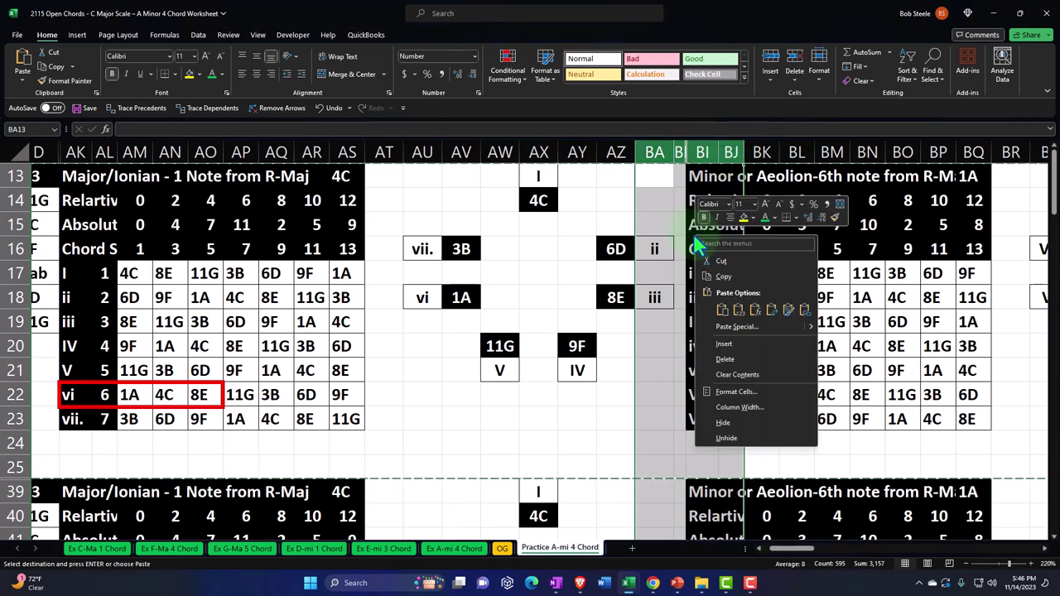
click(740, 438)
click(536, 371)
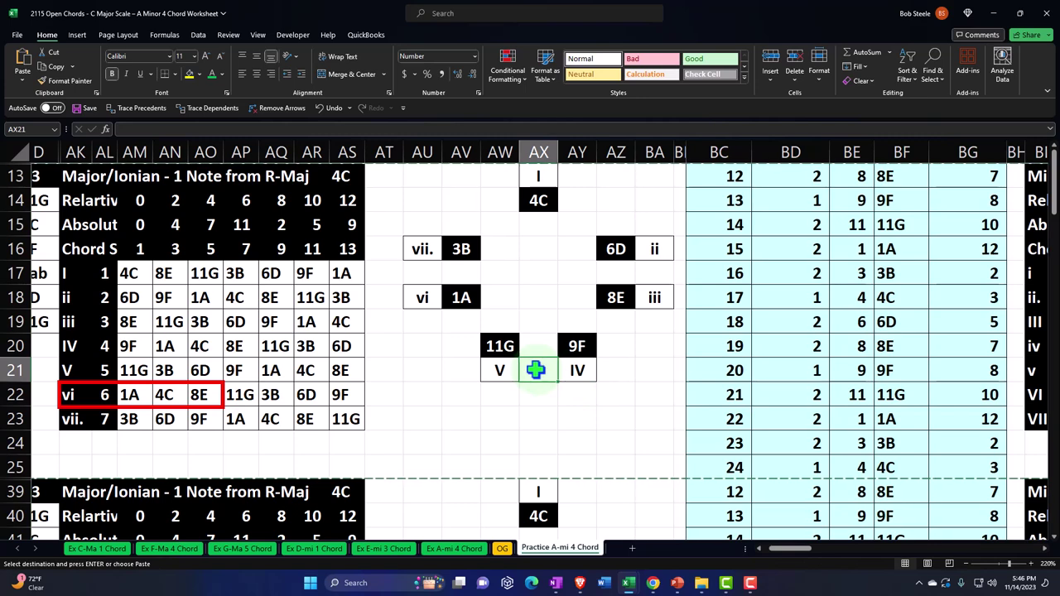
key(Left)
key(Left)
key(Left)
key(Left)
key(Home)
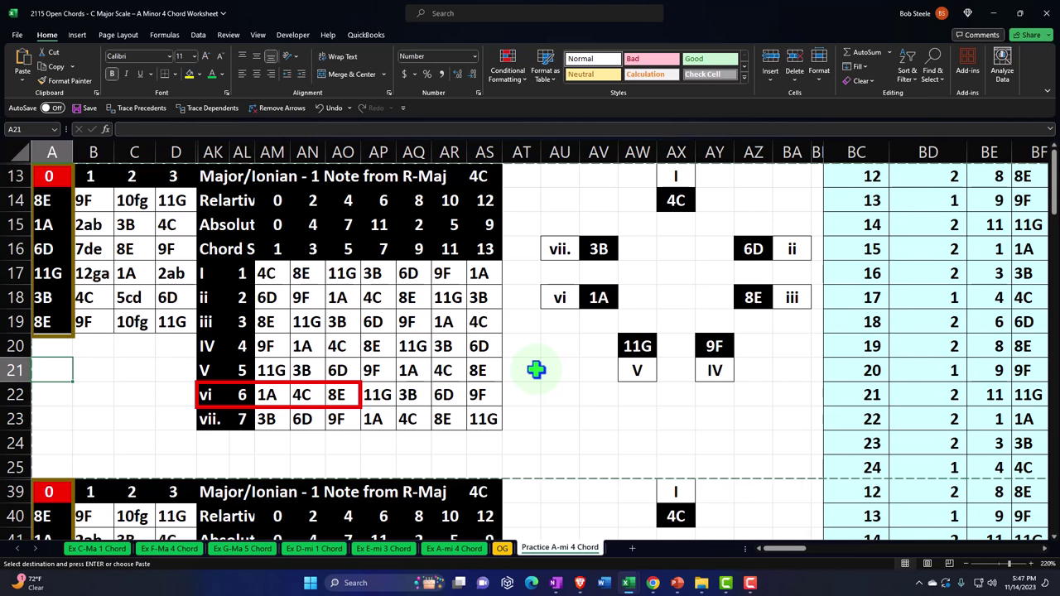
Select the note grid A14:D19
click(144, 394)
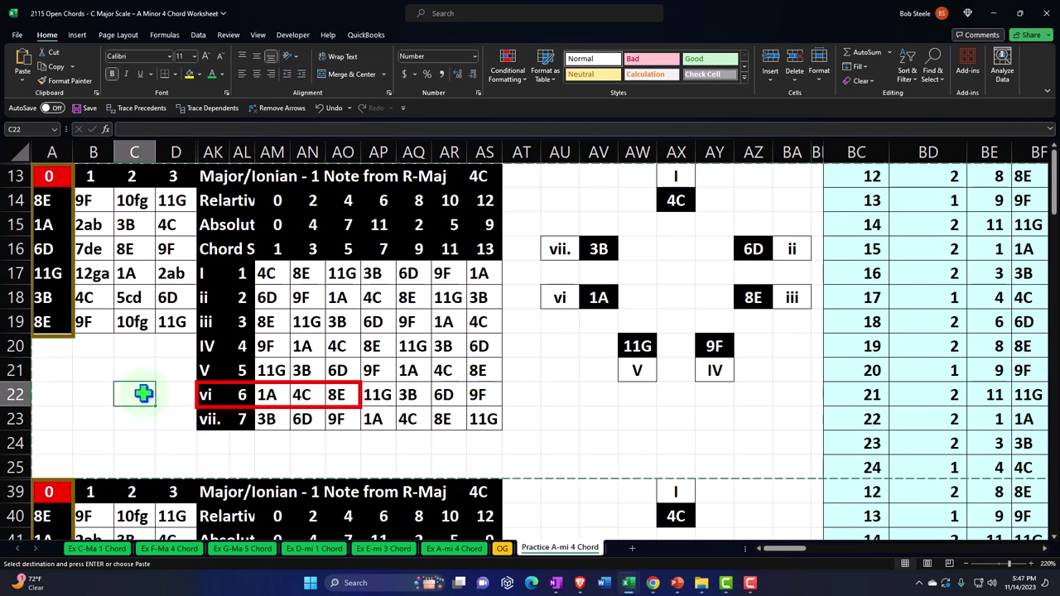
ctrl+scroll(144, 394, up, 3)
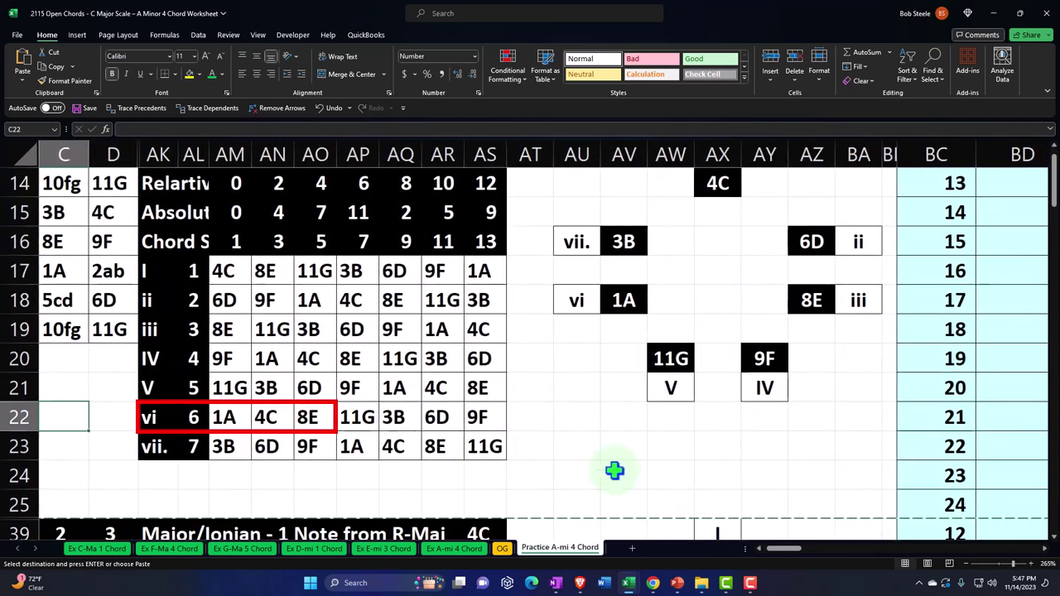
drag(781, 549, 224, 444)
scroll(125, 403, up, 1)
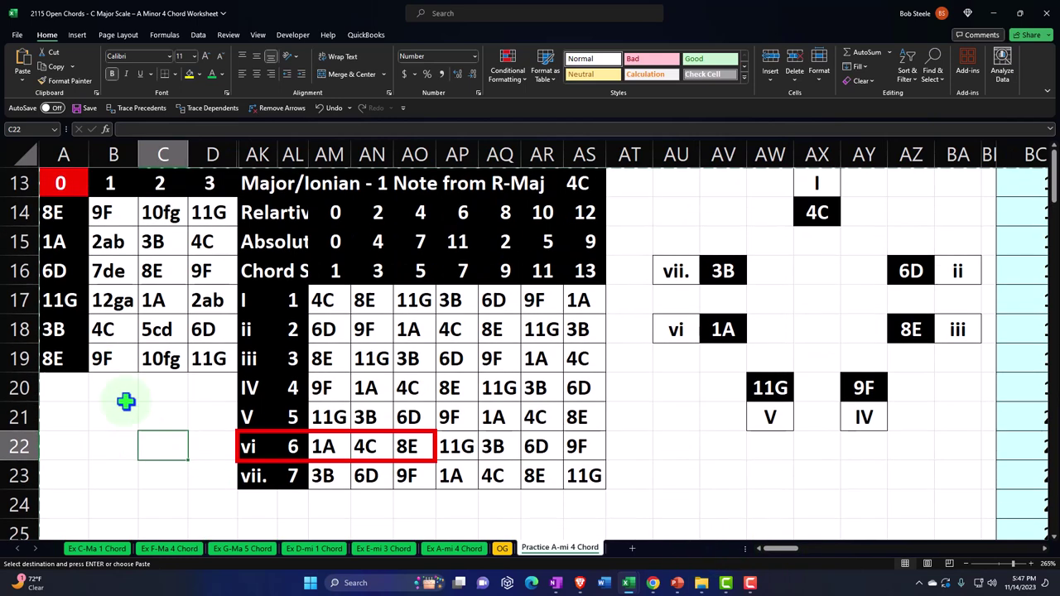
drag(52, 212, 192, 354)
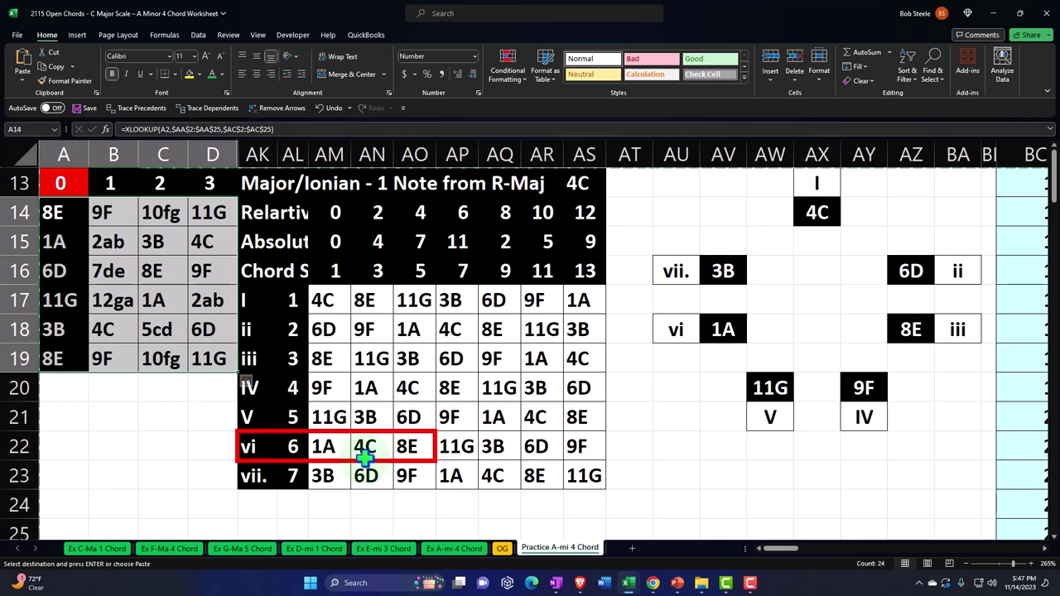
Check the formulas of the vi 1A, I 4C and iii 8E cells and the step cells 3 and 5
click(727, 327)
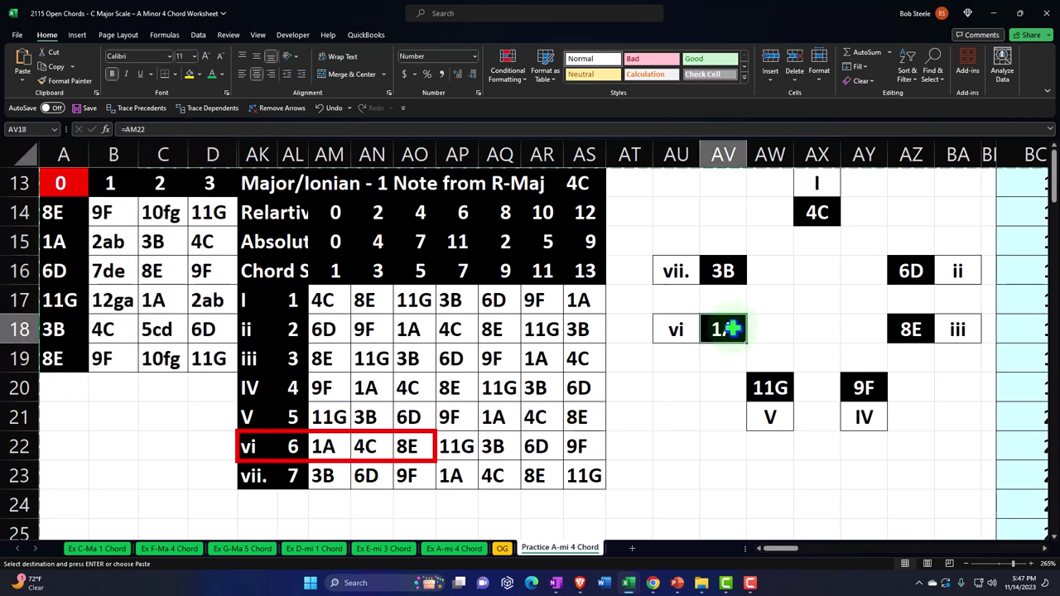
click(817, 213)
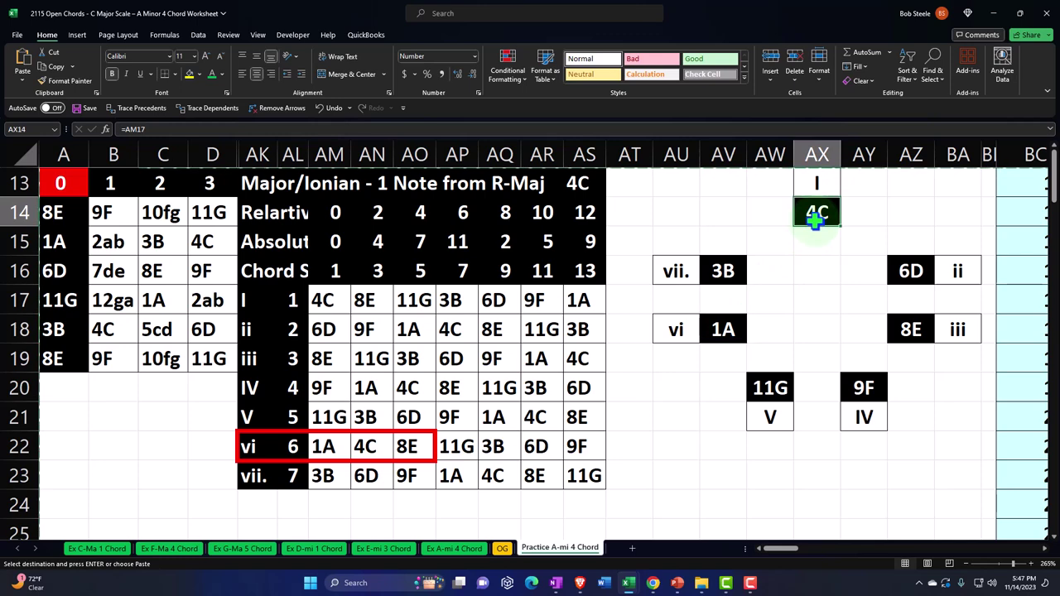
click(911, 330)
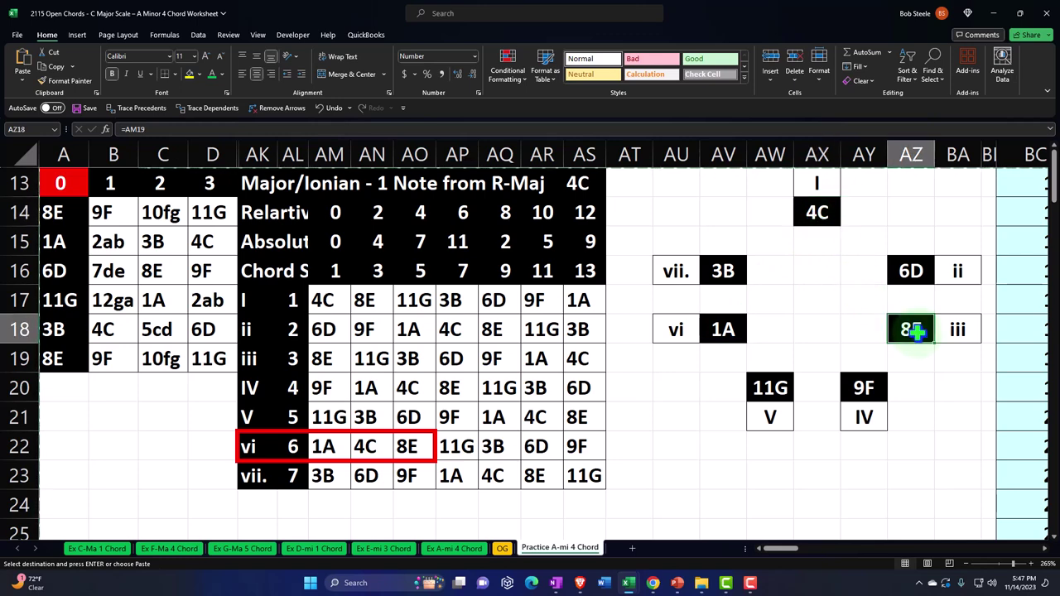
click(723, 332)
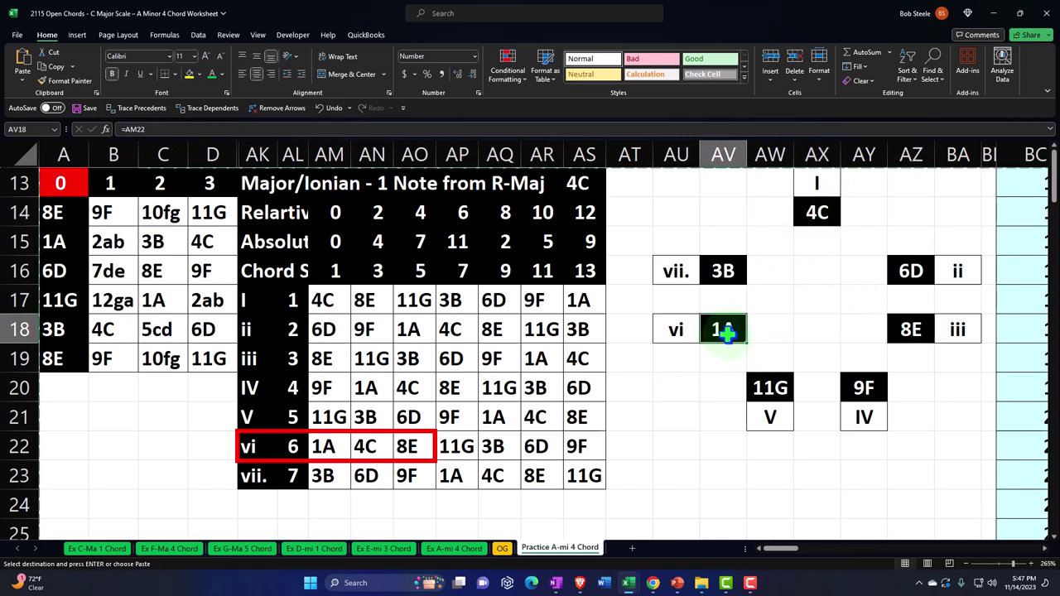
click(816, 236)
click(889, 306)
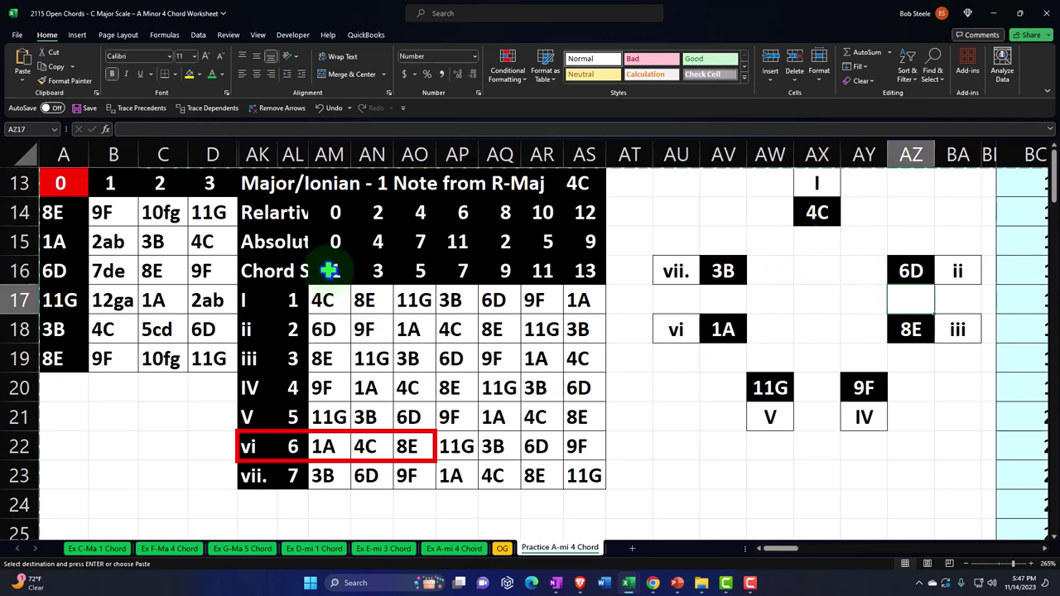
click(378, 271)
click(412, 265)
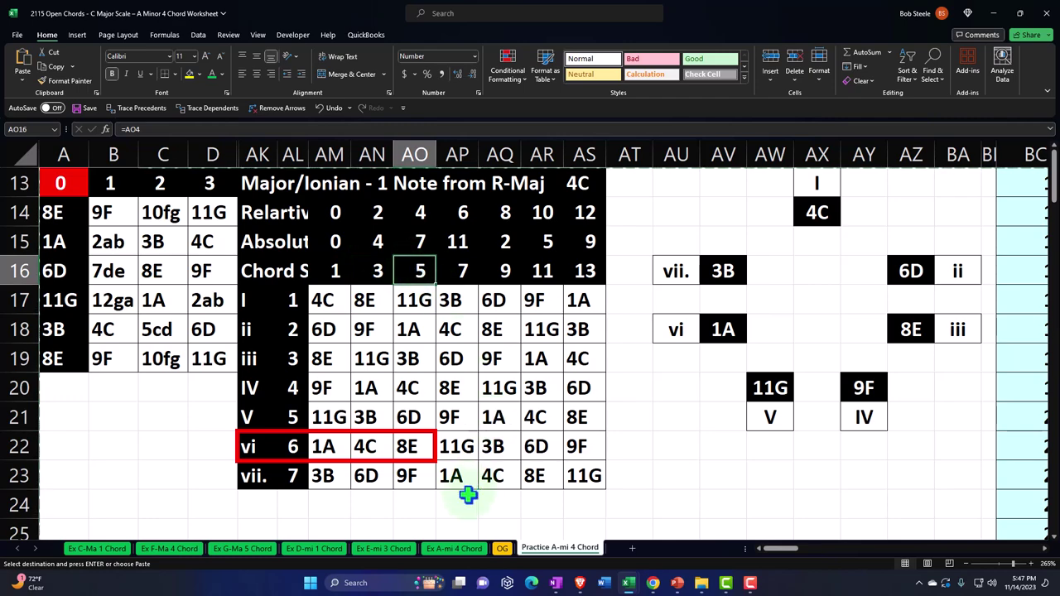
drag(787, 559, 817, 550)
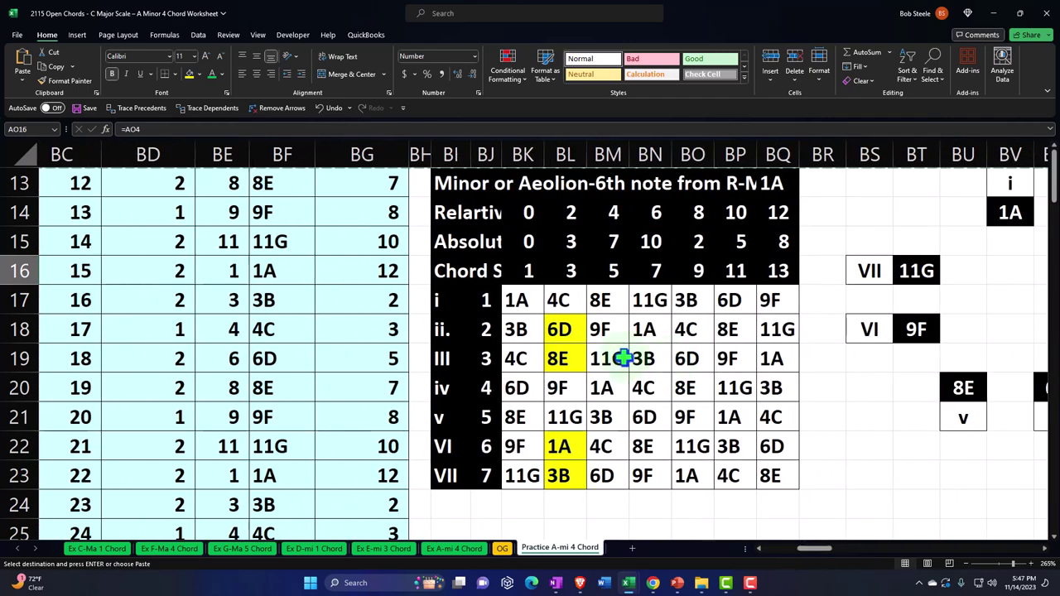
click(516, 299)
ctrl+click(532, 352)
ctrl+click(535, 408)
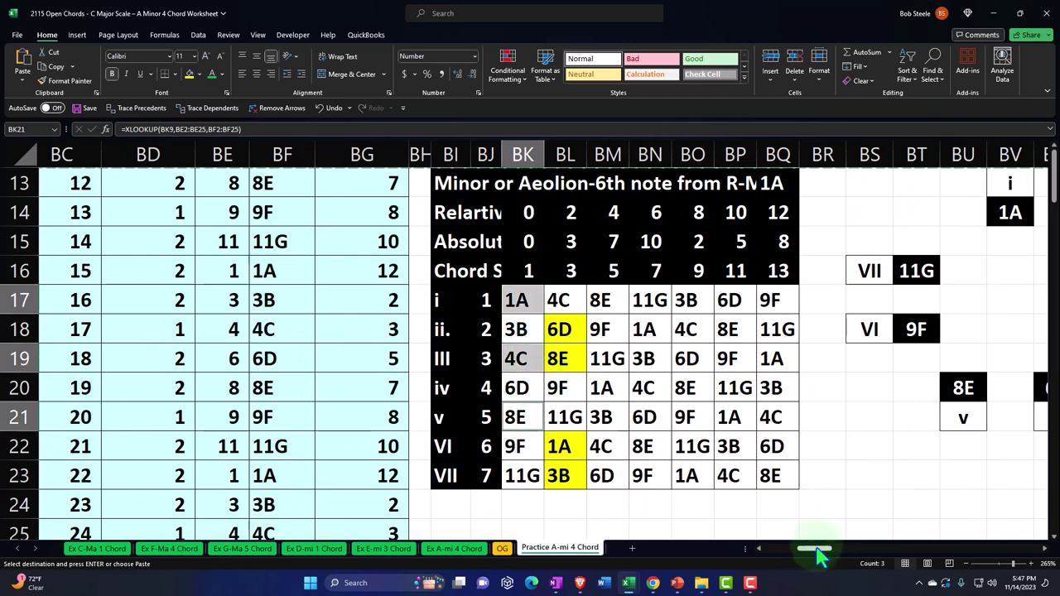
drag(816, 549, 741, 556)
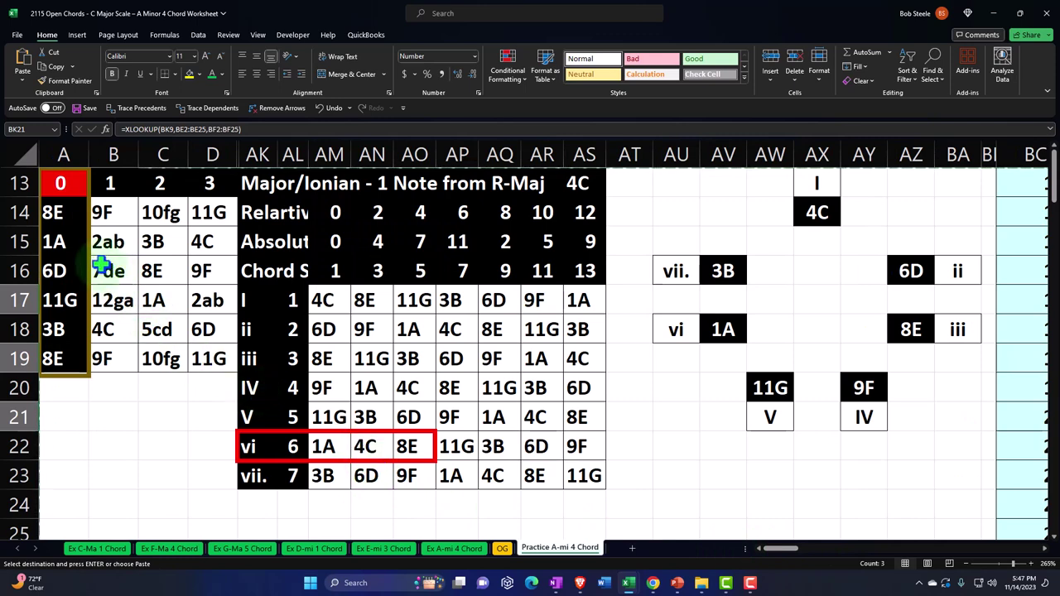
drag(64, 212, 190, 367)
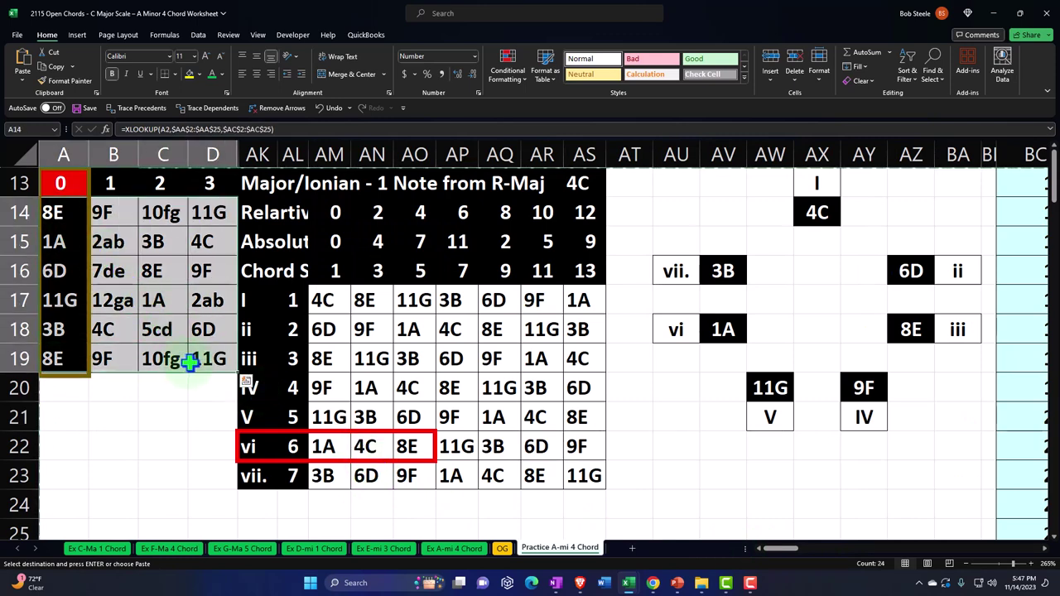
Add an Equal To rule matching AM22 (1A) with green fill and dark green text
click(516, 82)
mouse_move(530, 101)
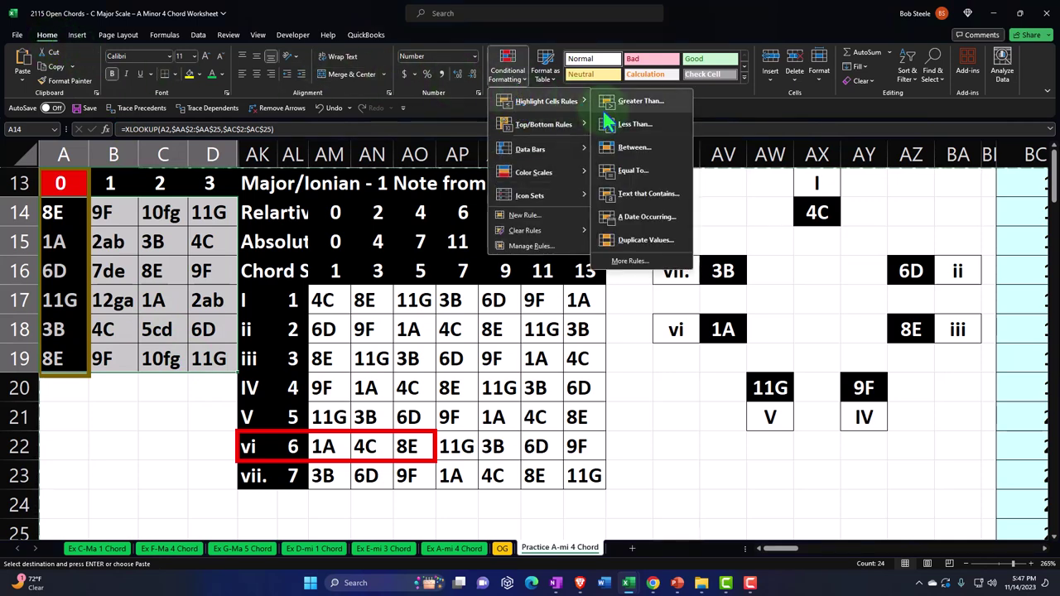
click(630, 188)
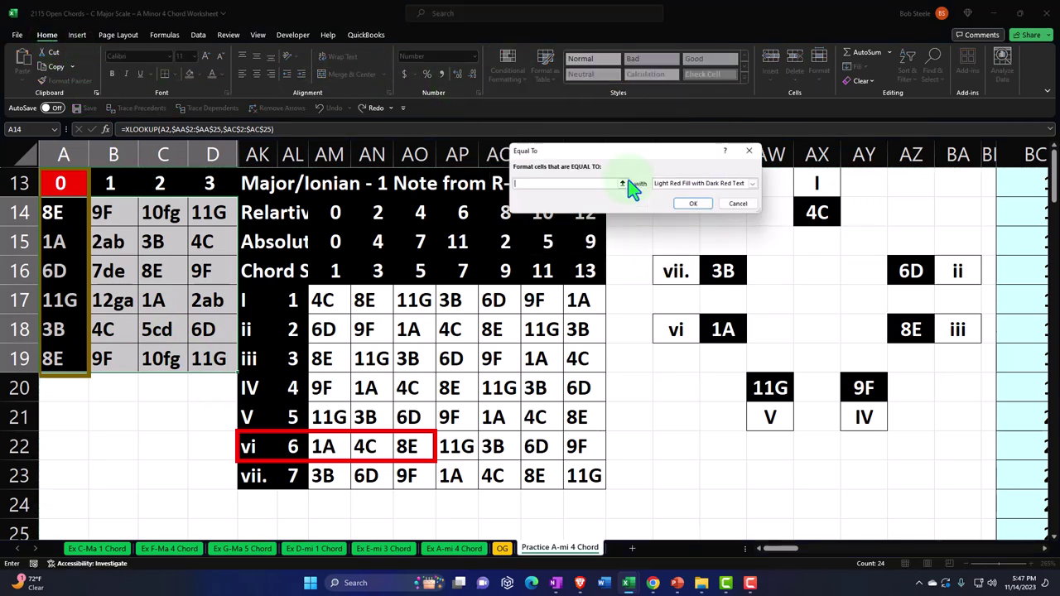
click(335, 447)
click(723, 186)
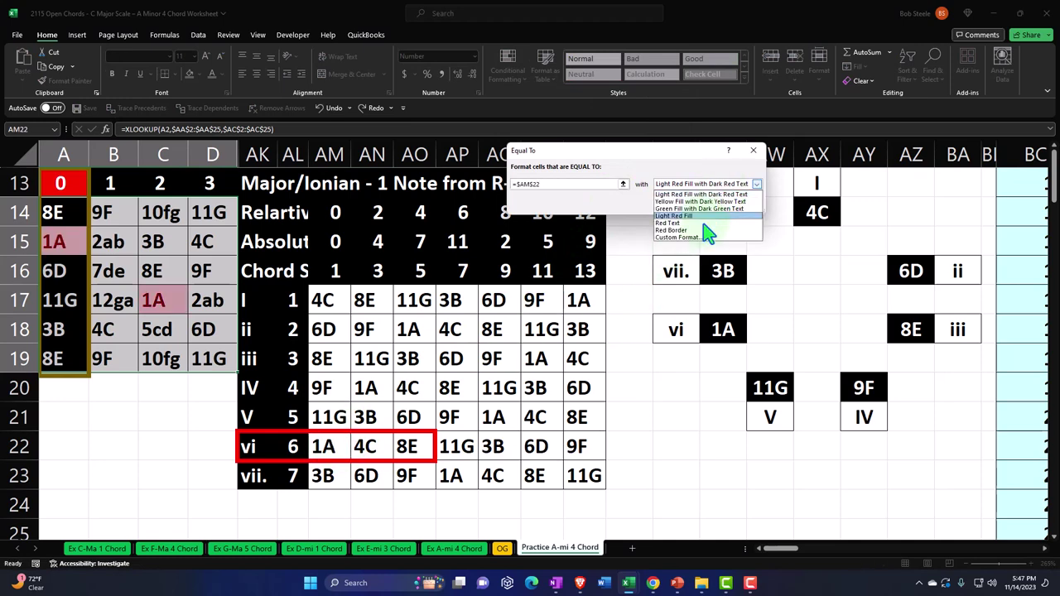
click(691, 209)
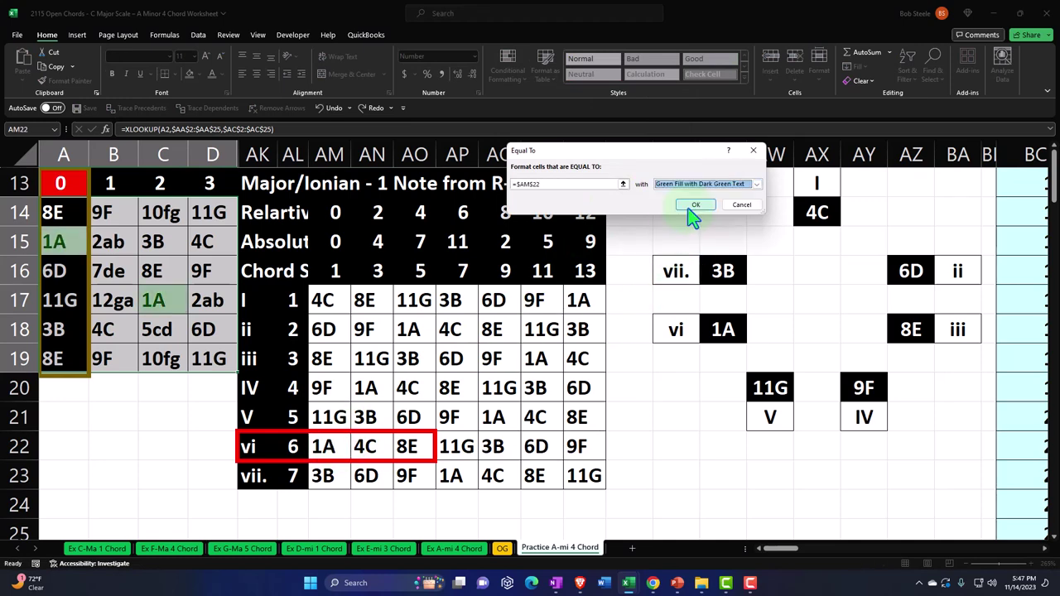
click(688, 207)
Add an Equal To rule highlighting cells matching AN22 (4C) in red
click(508, 66)
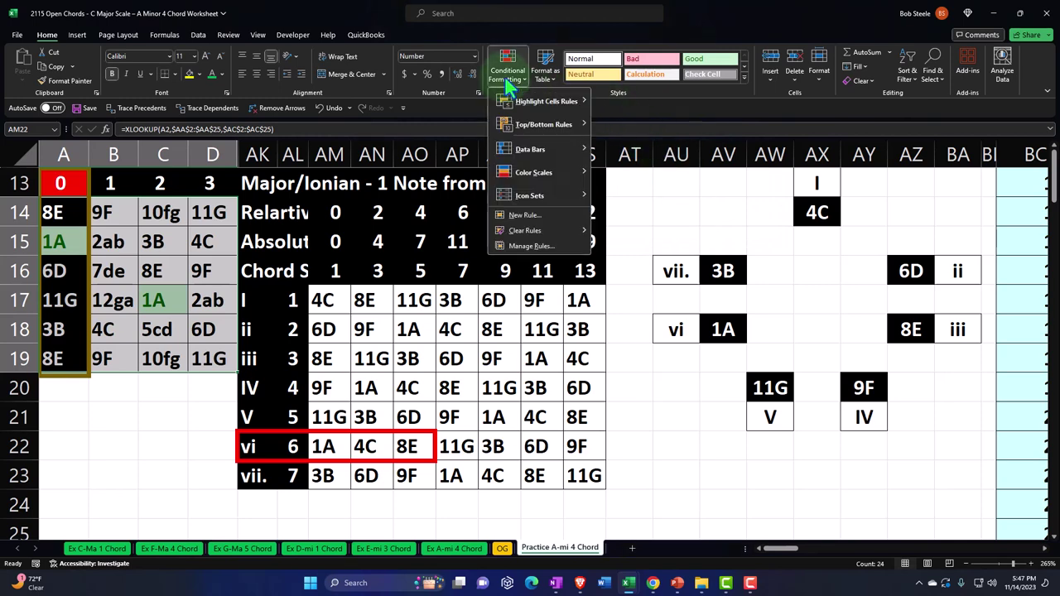
mouse_move(539, 101)
click(633, 170)
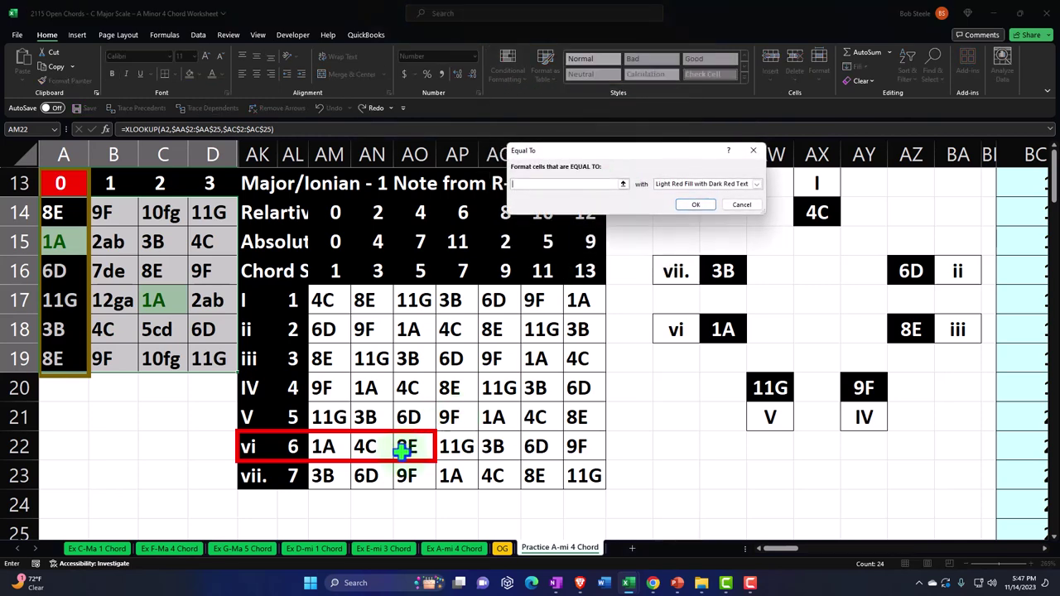
click(365, 446)
click(696, 204)
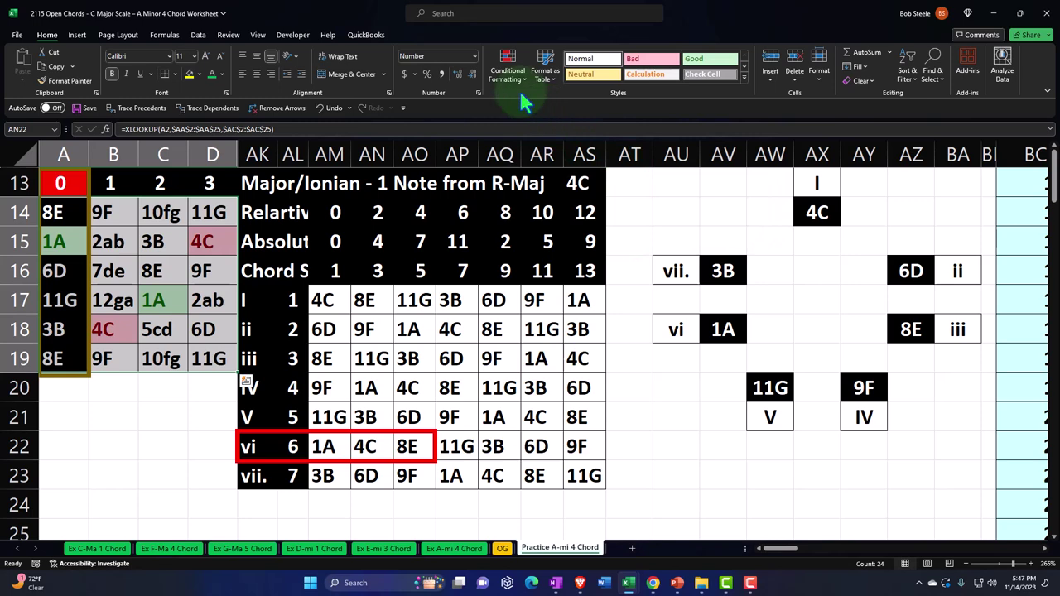
Add an Equal To rule matching AO22 (8E) with yellow fill and dark yellow text
click(514, 75)
mouse_move(569, 110)
click(631, 170)
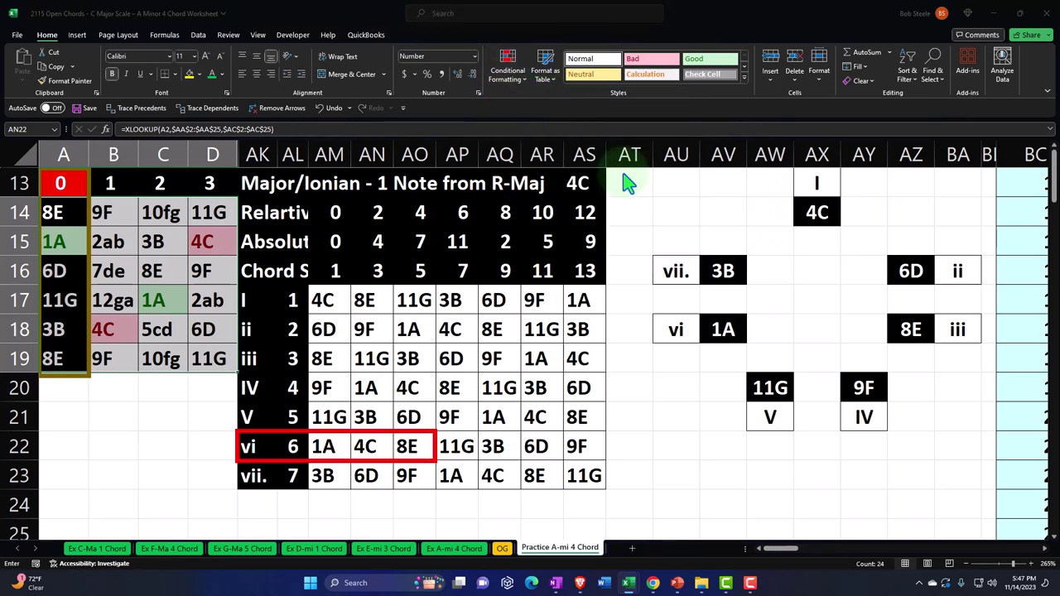
click(410, 443)
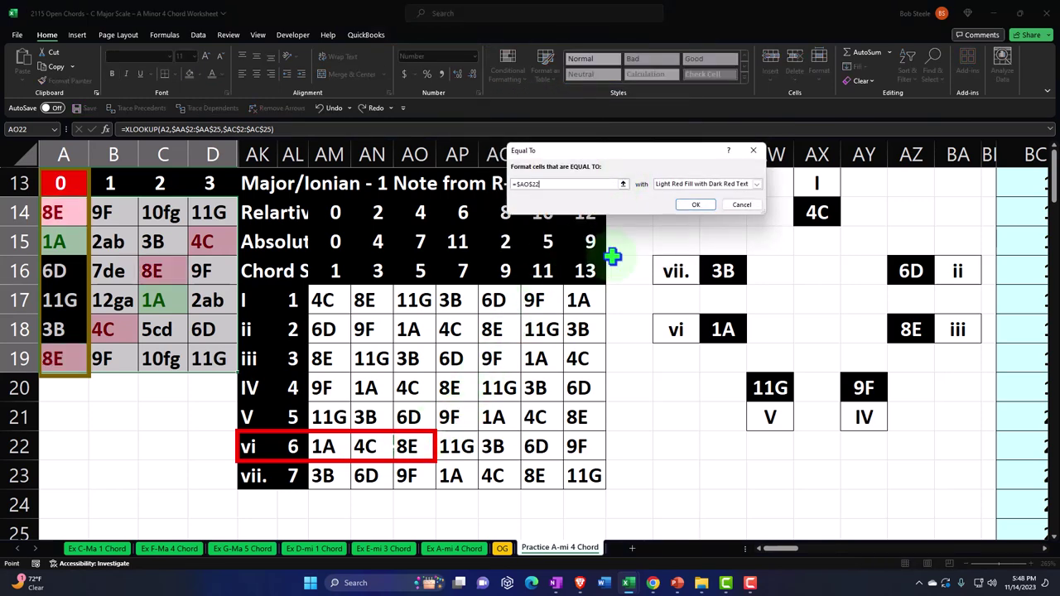
click(723, 186)
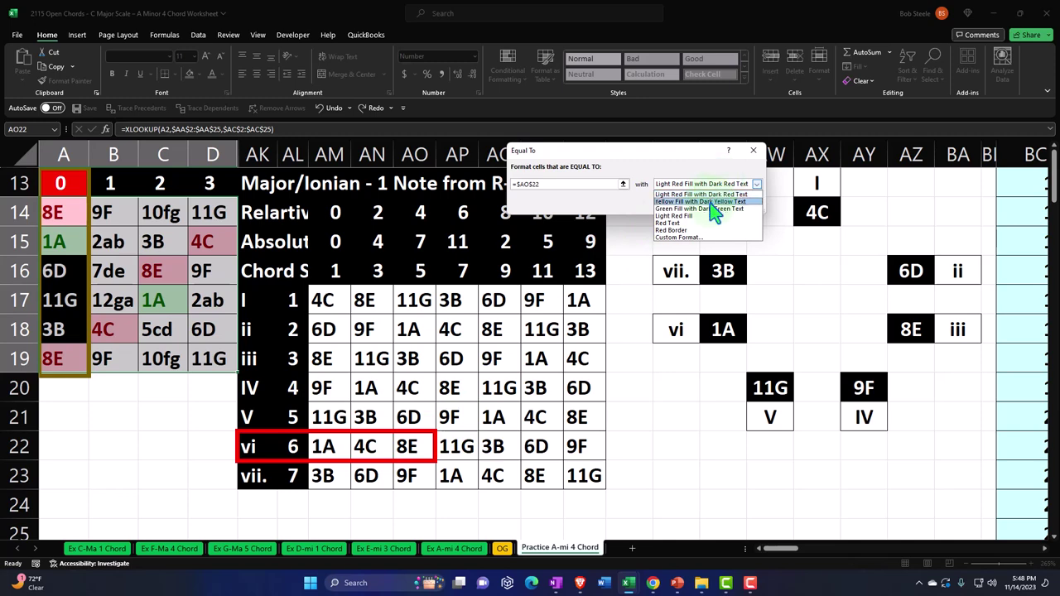
click(704, 202)
click(700, 205)
click(196, 386)
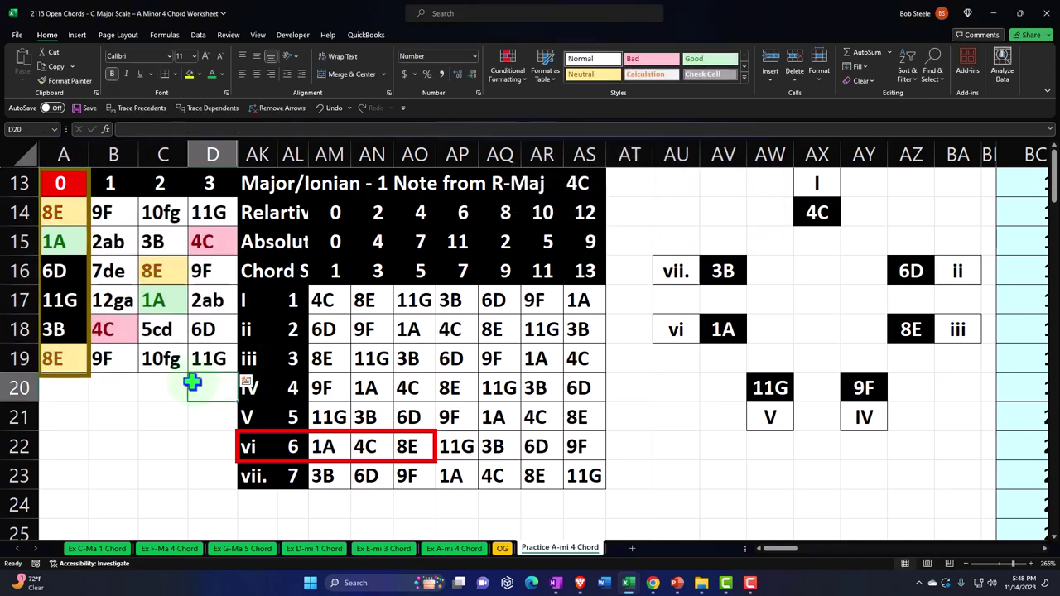
Duplicate the red rectangle and shrink the copy to frame cell A15
click(273, 431)
key(ctrl+c)
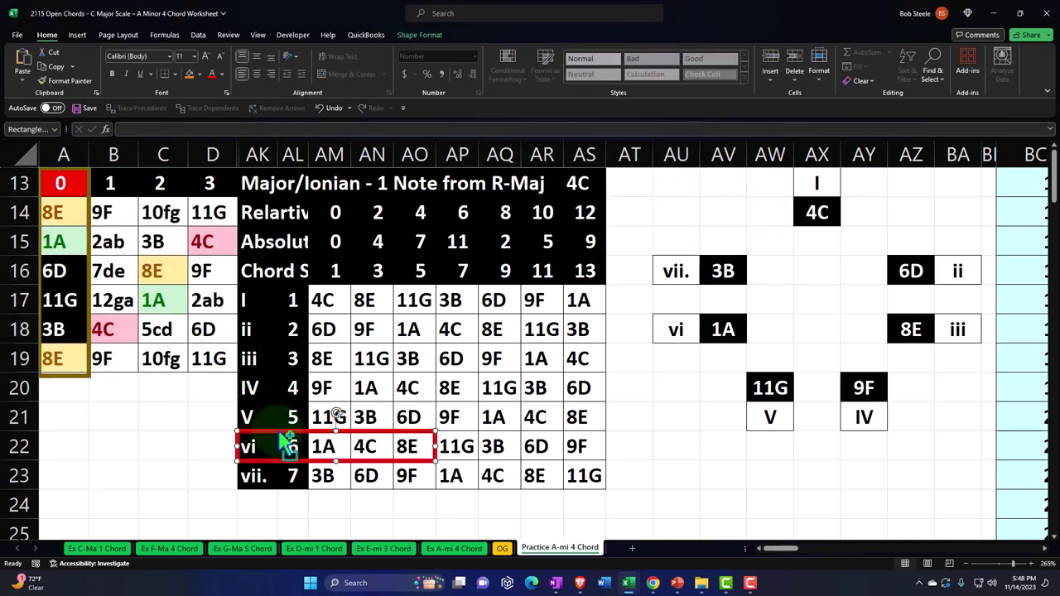
key(ctrl+v)
drag(260, 355, 171, 236)
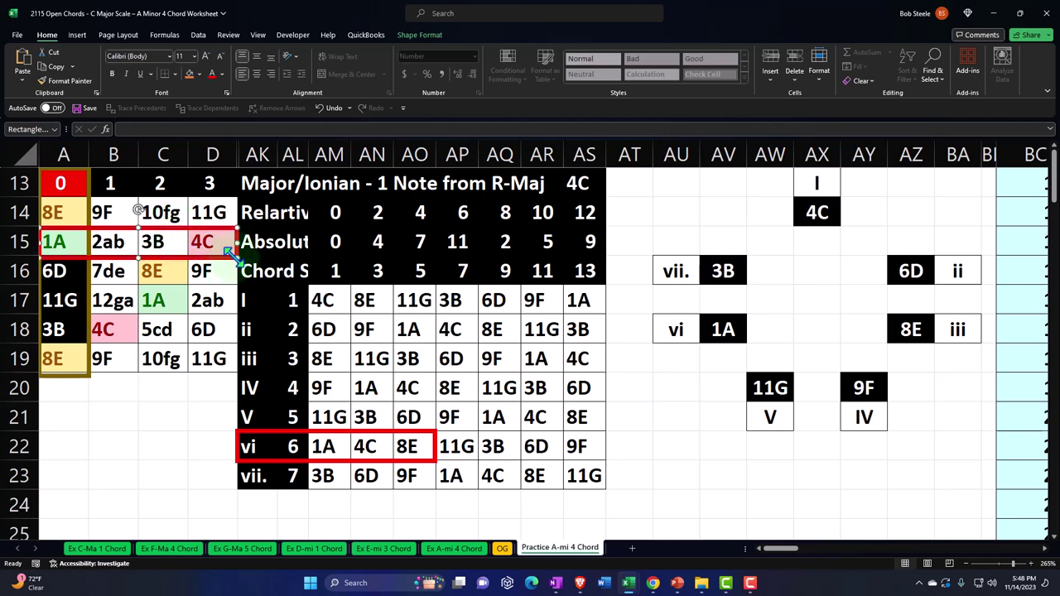
drag(238, 241, 52, 362)
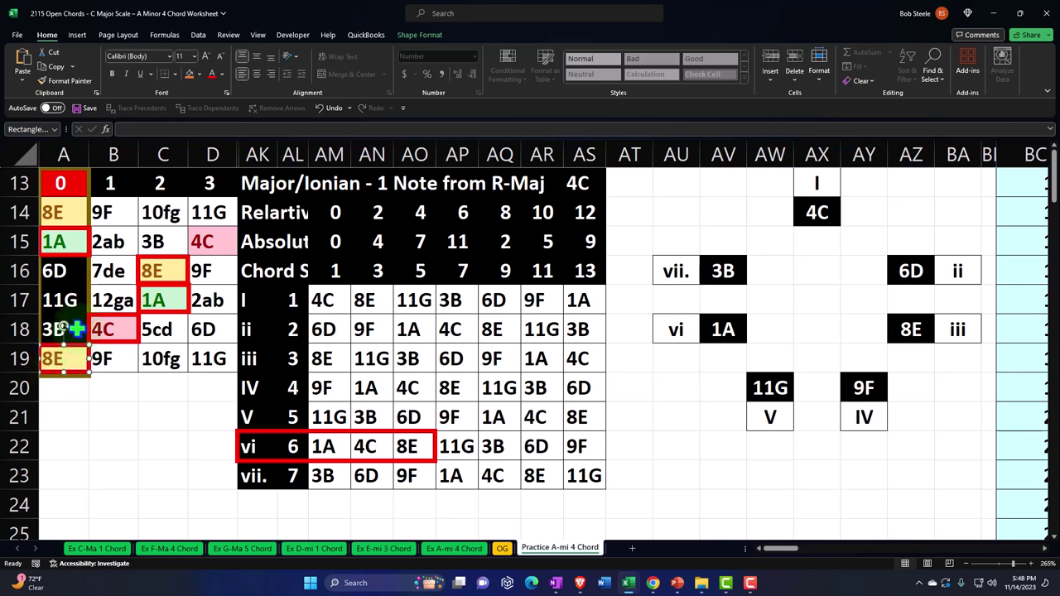
drag(98, 272, 172, 329)
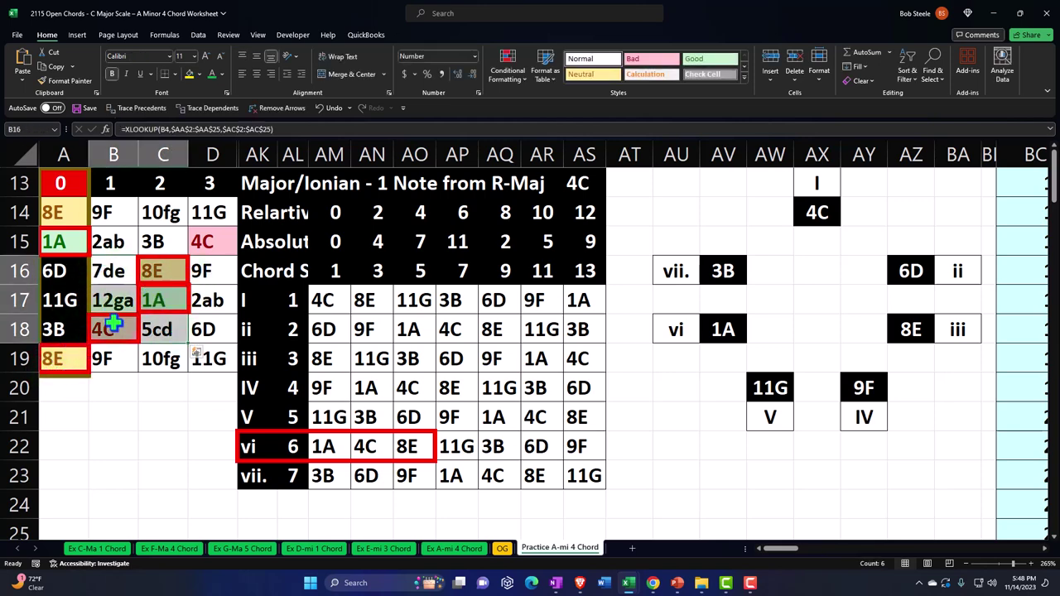
Inspect the formulas in note grid cells A14, A15, D15 and chord table cells AS13 and AM22
click(106, 328)
drag(166, 271, 166, 291)
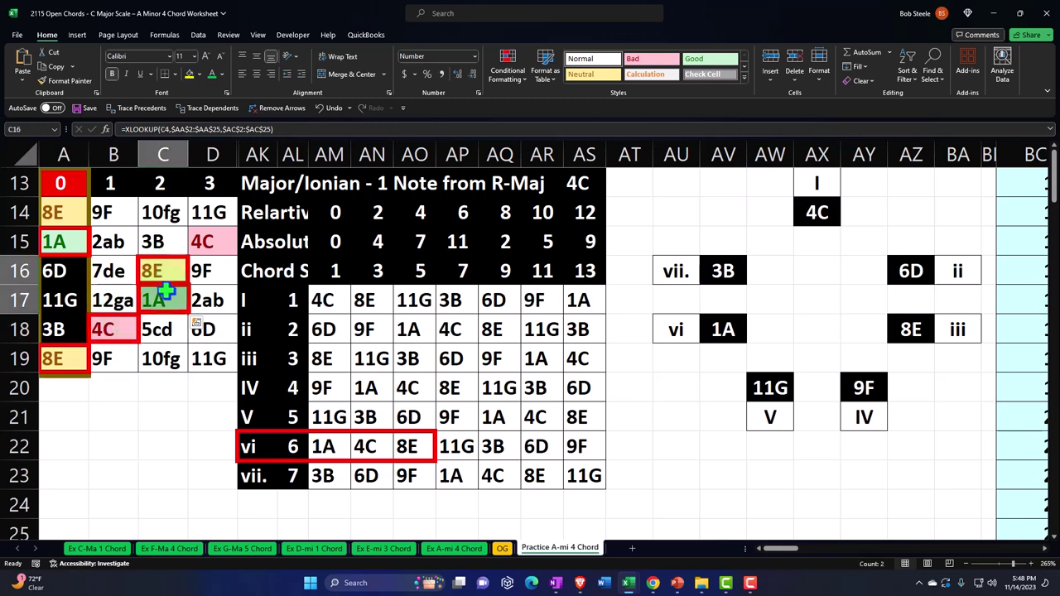
click(58, 241)
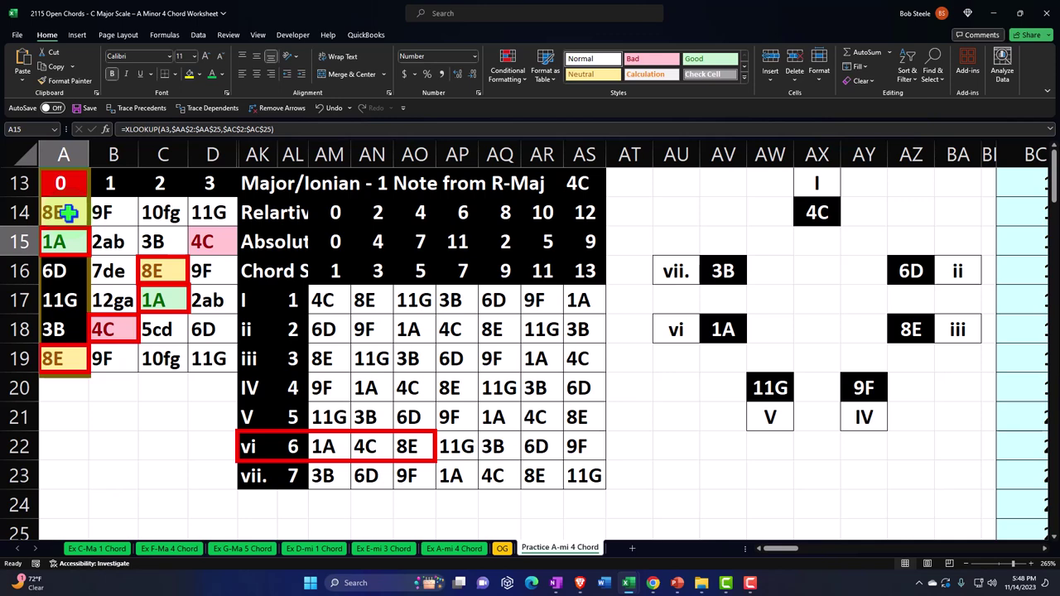
click(67, 212)
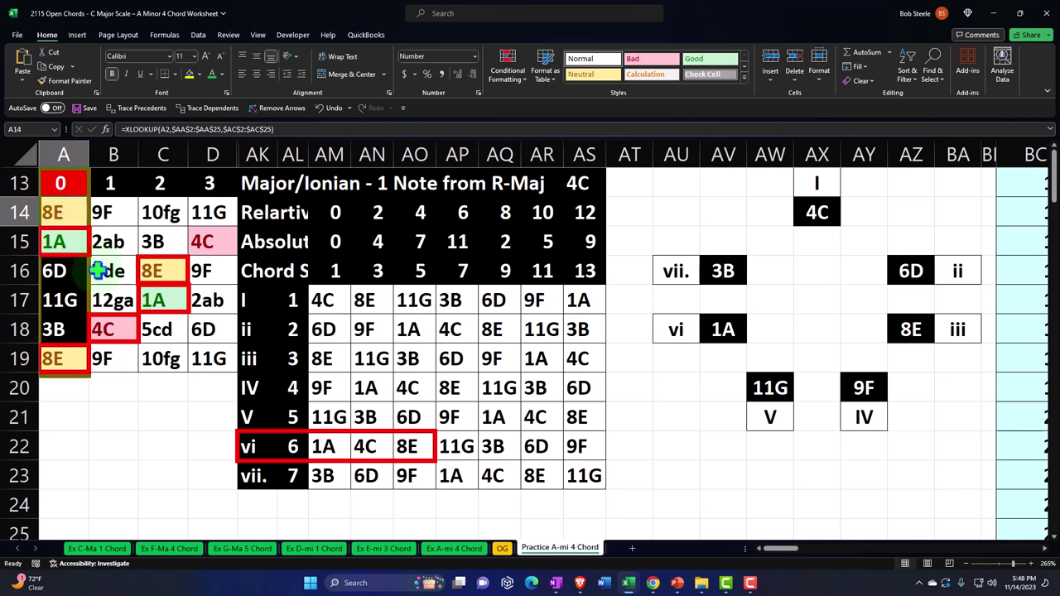
click(73, 249)
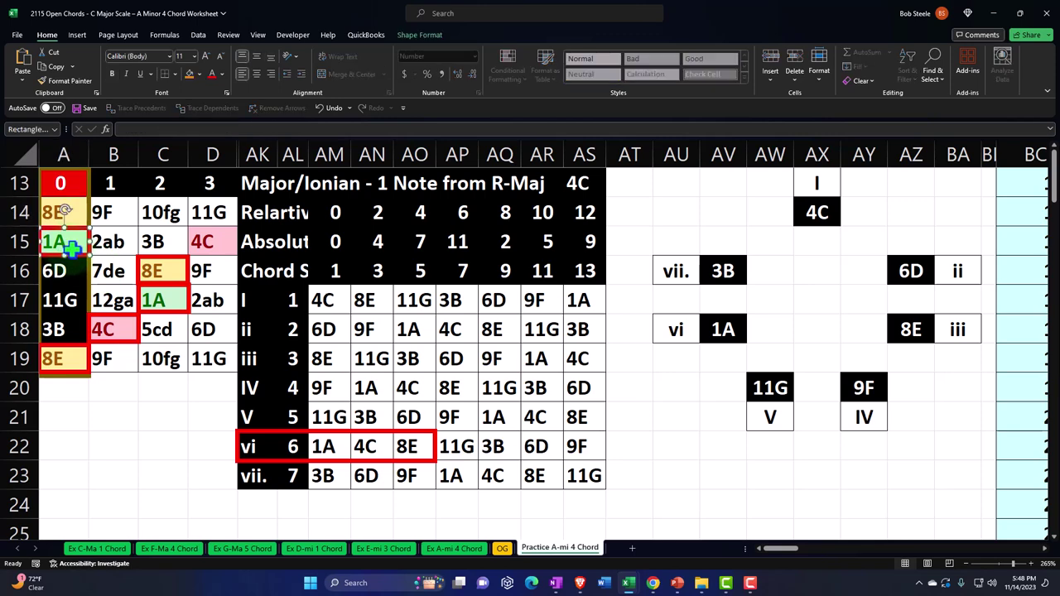
click(73, 243)
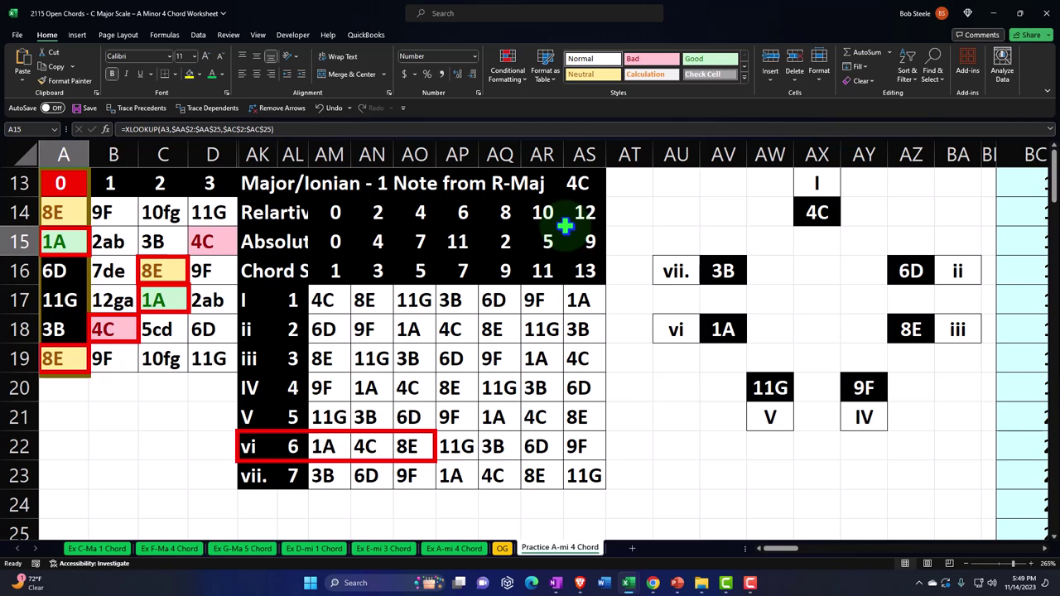
click(582, 187)
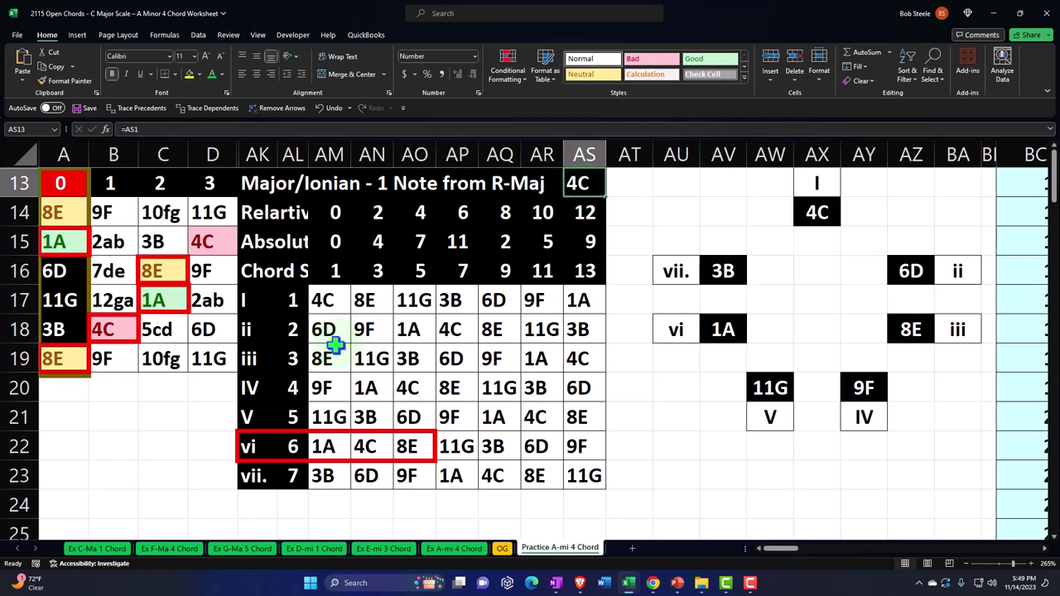
click(329, 447)
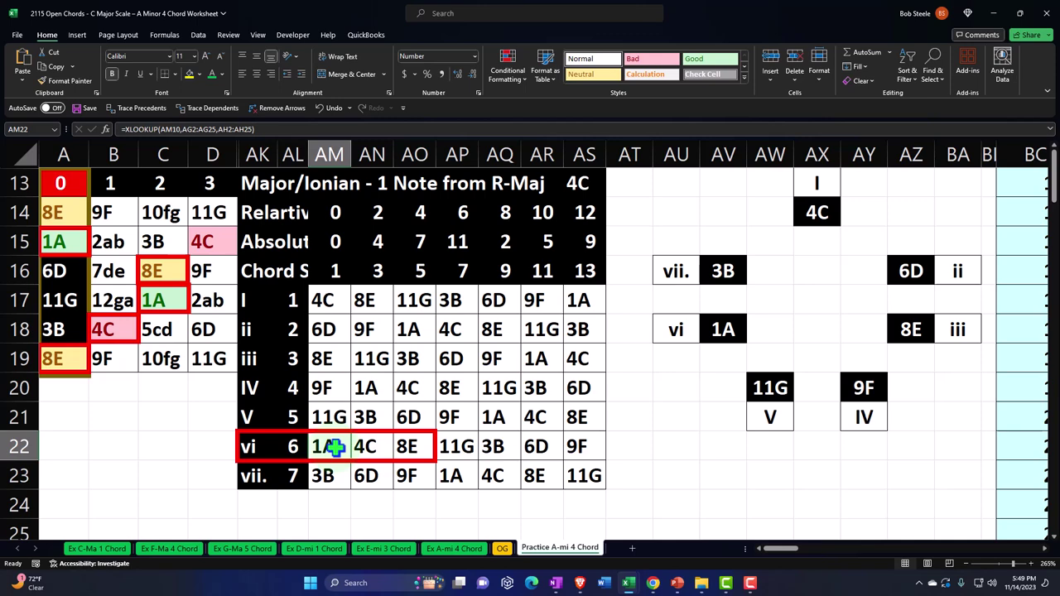
click(55, 241)
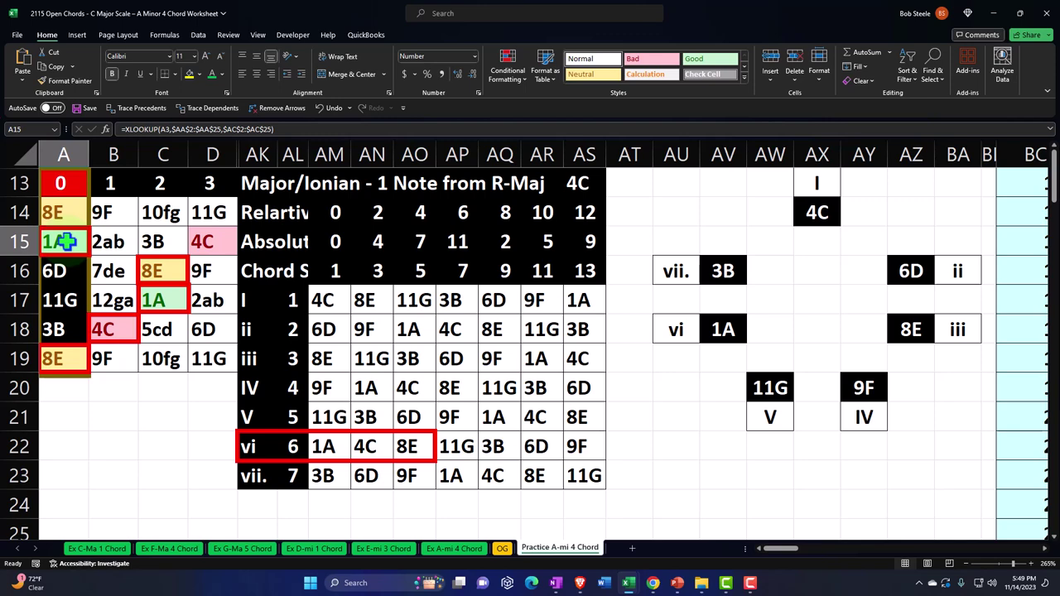
click(206, 242)
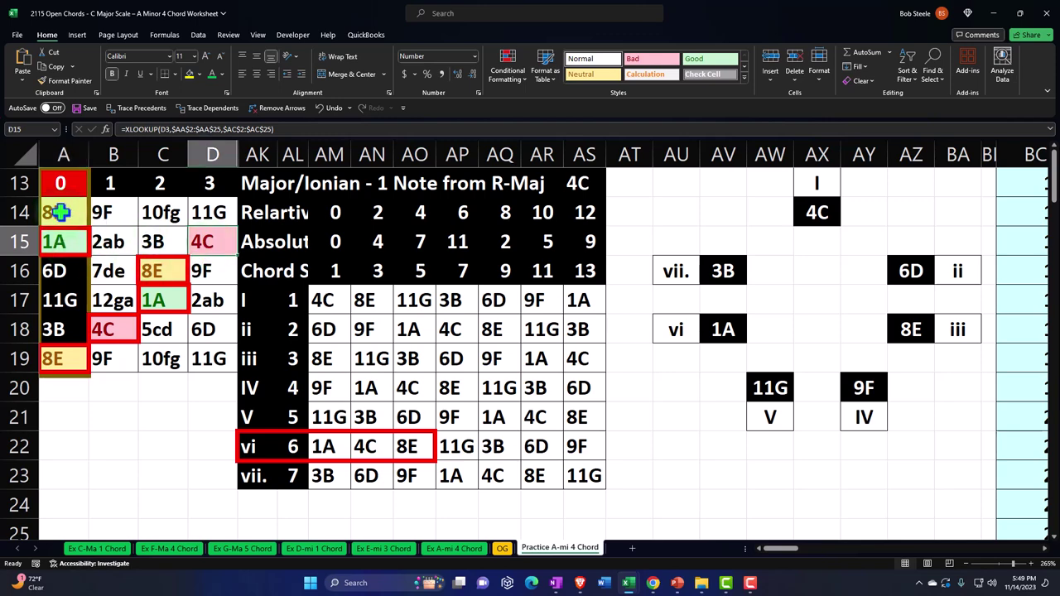
Review the note ranges A14:A19, B16:C18 and C16:C17, and display the OG sheet
drag(58, 212, 51, 357)
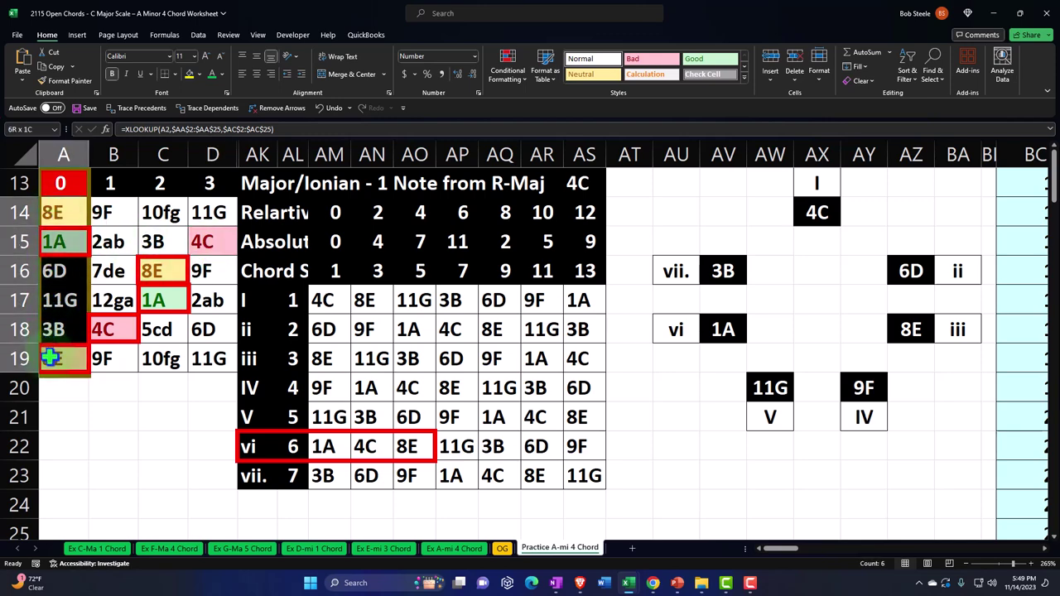
drag(105, 273, 147, 326)
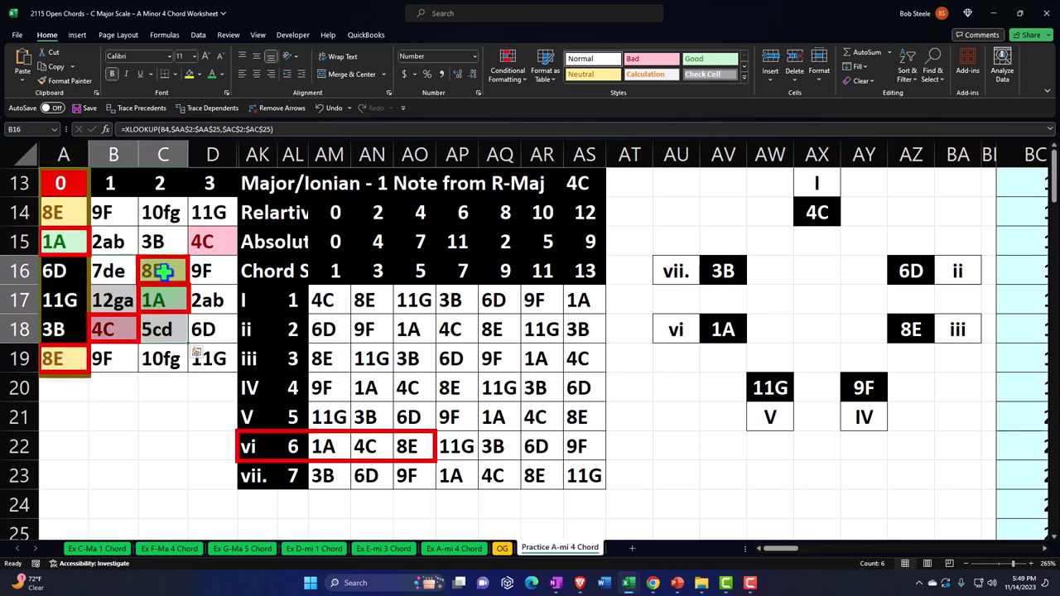
drag(161, 272, 158, 303)
click(166, 301)
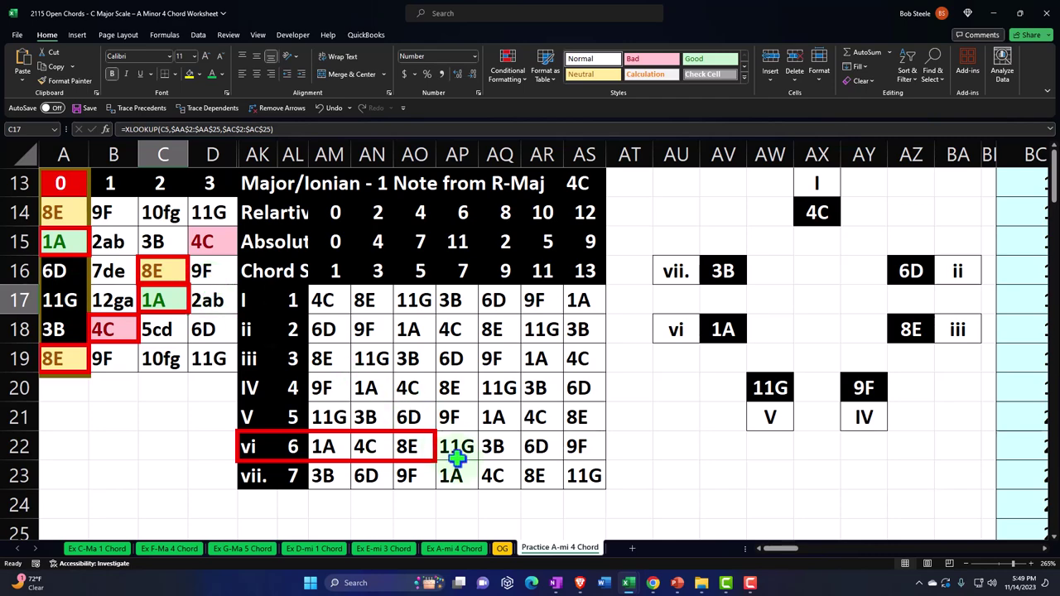
click(502, 549)
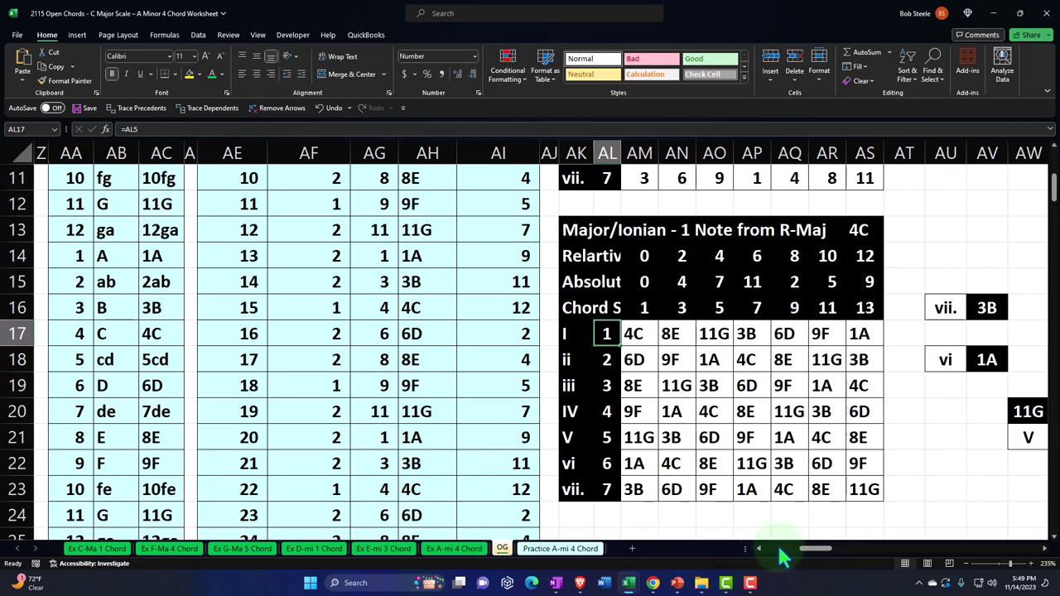
drag(816, 549, 770, 563)
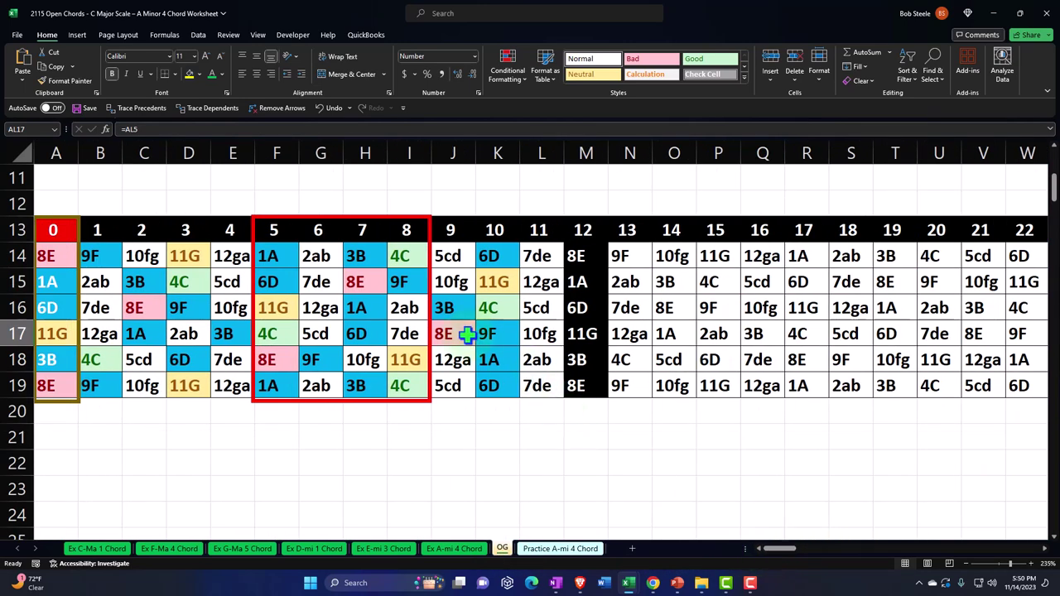
drag(271, 234, 410, 380)
click(276, 251)
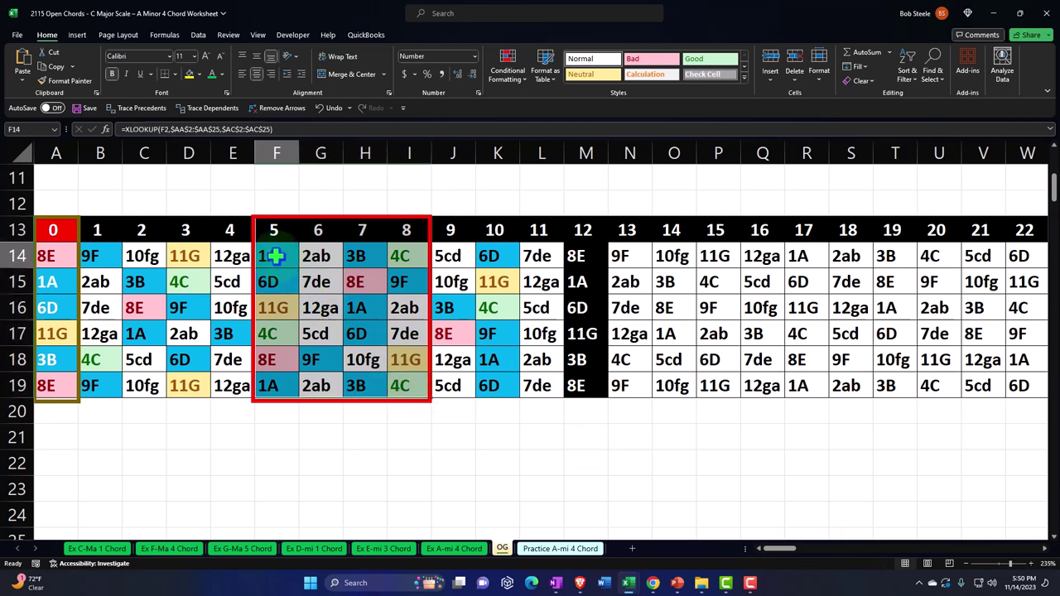
click(398, 250)
drag(294, 280, 346, 284)
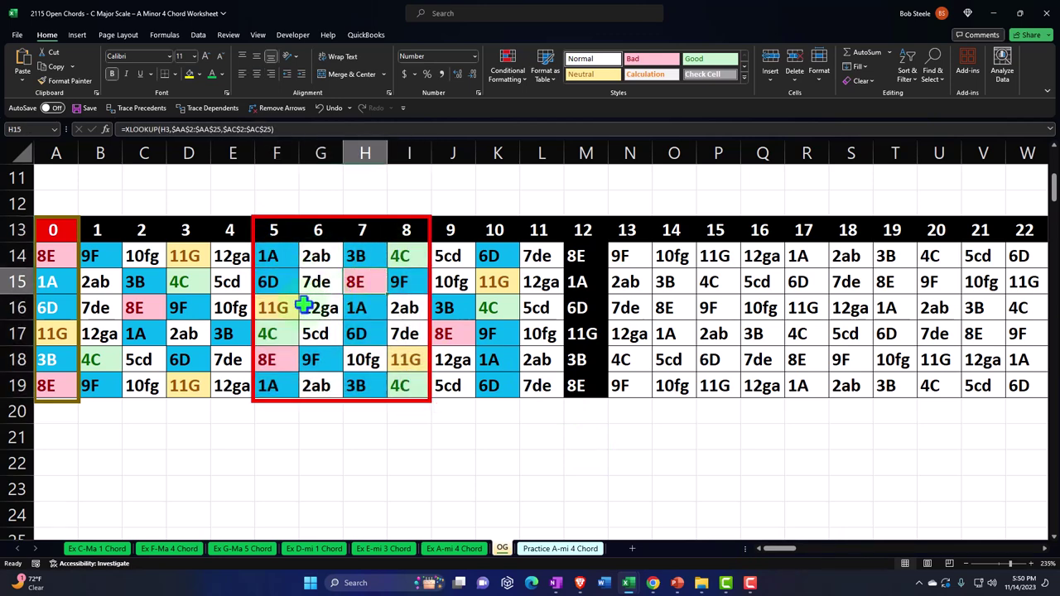
click(374, 334)
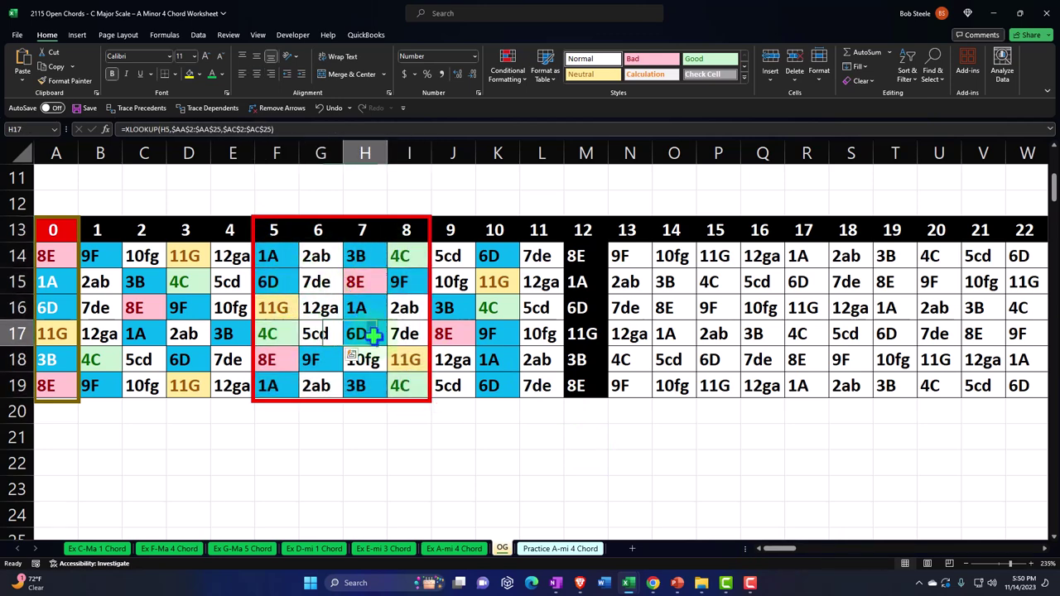
click(285, 258)
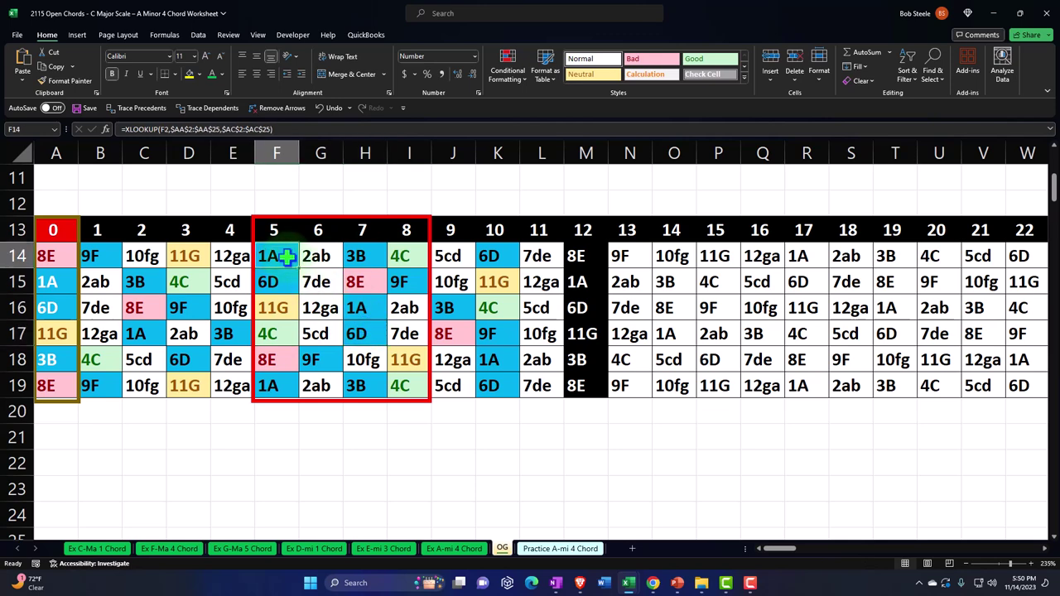
drag(276, 231, 398, 383)
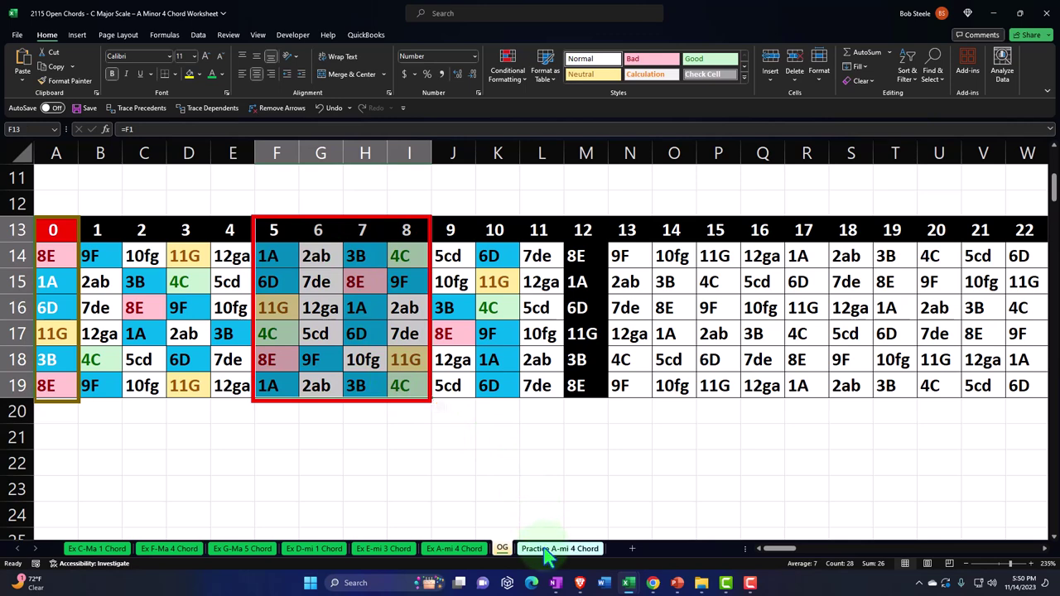
click(406, 256)
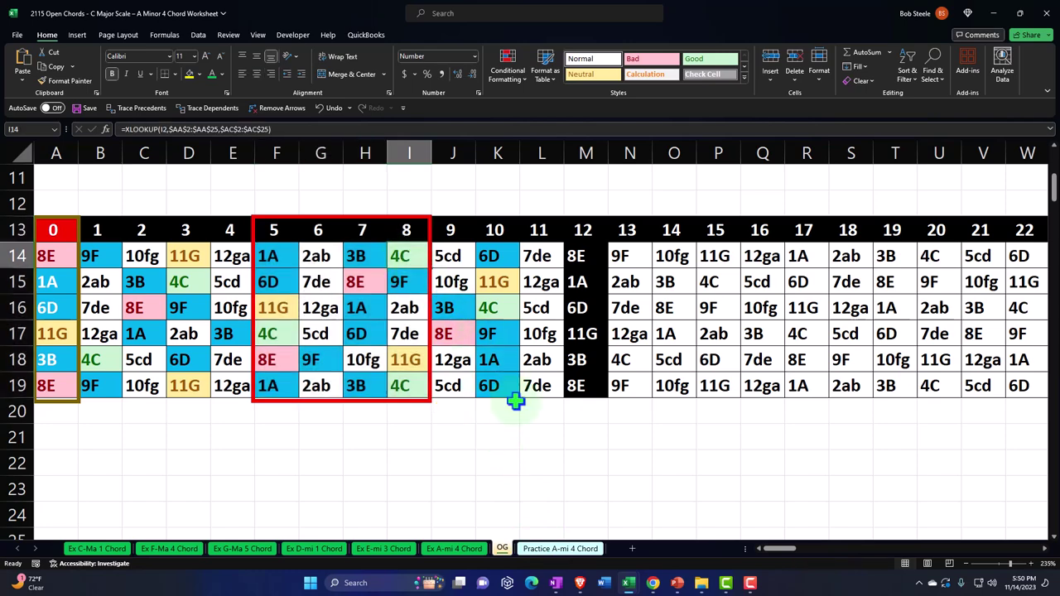
Return to the Practice A-mi 4 Chord sheet and select the vi row's notes AM22:AO22
click(559, 548)
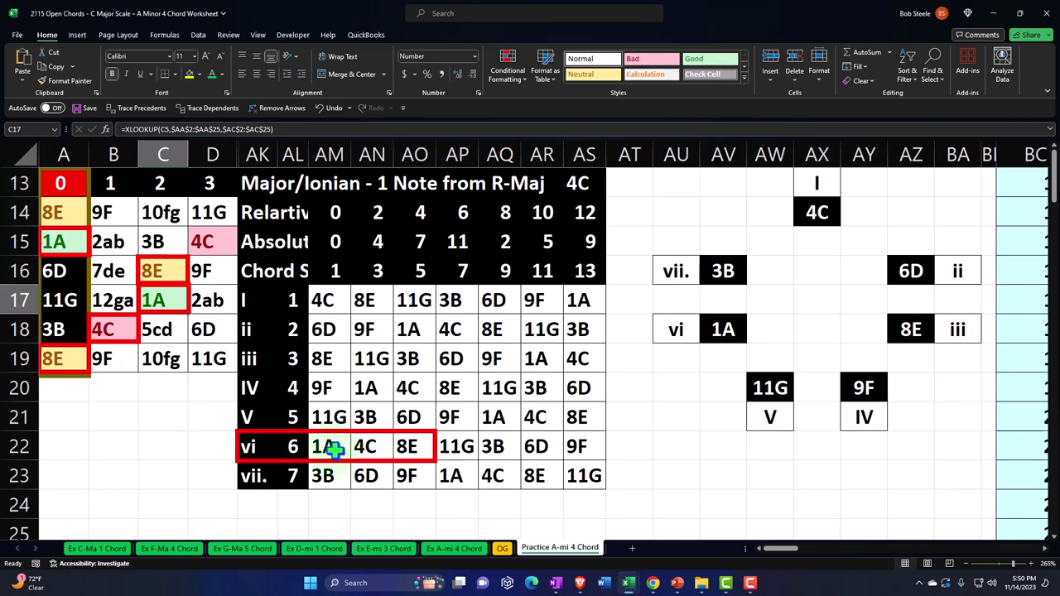
drag(332, 446, 406, 446)
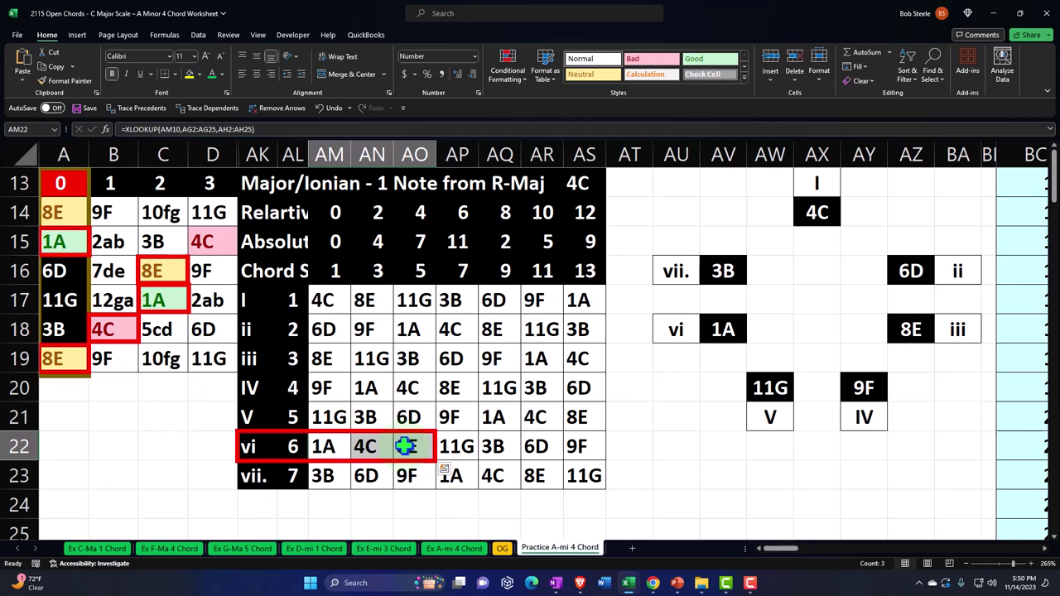
Format-paint the vi row notes: green 1A to AM22, pink 4C to AN22, yellow 8E to AO22
click(157, 298)
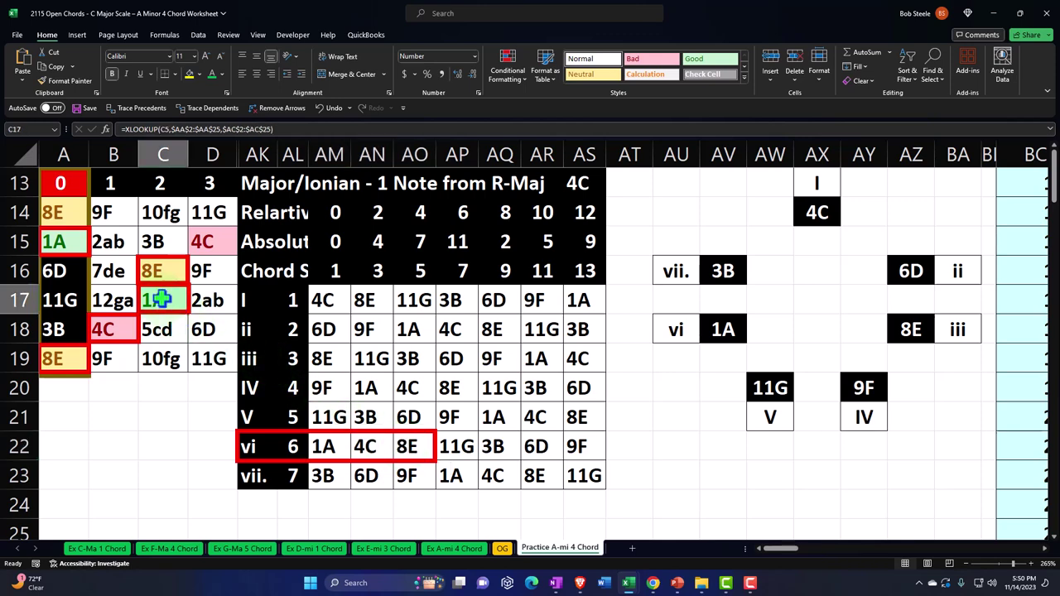
click(66, 80)
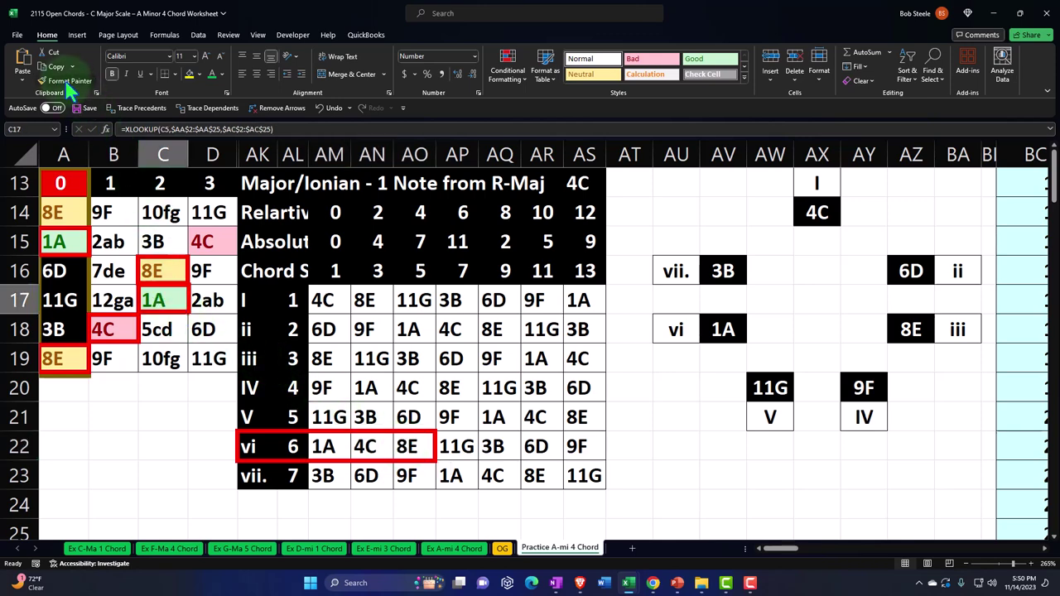
click(330, 446)
click(157, 271)
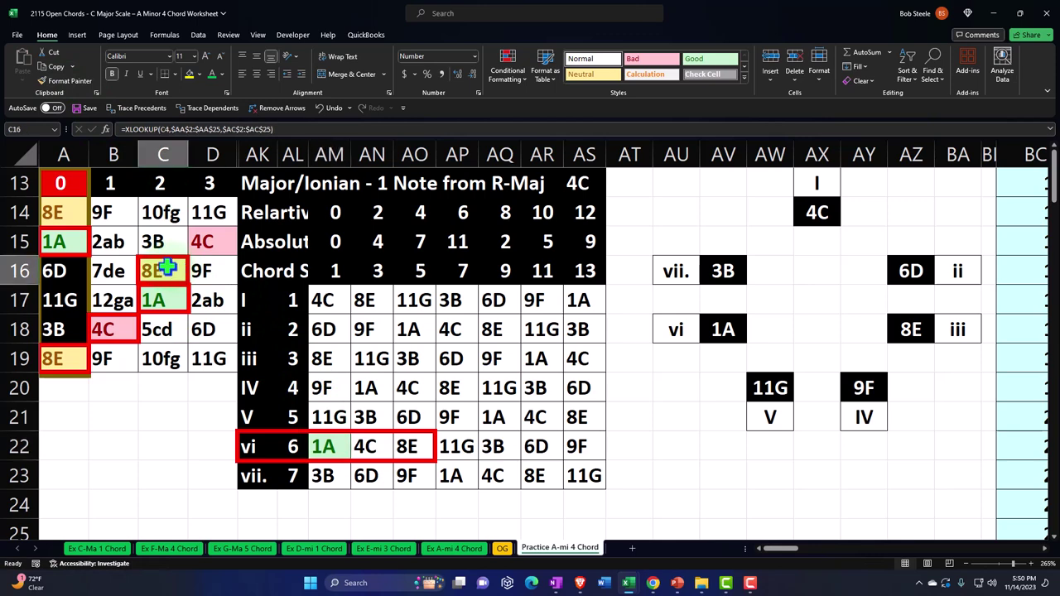
click(207, 240)
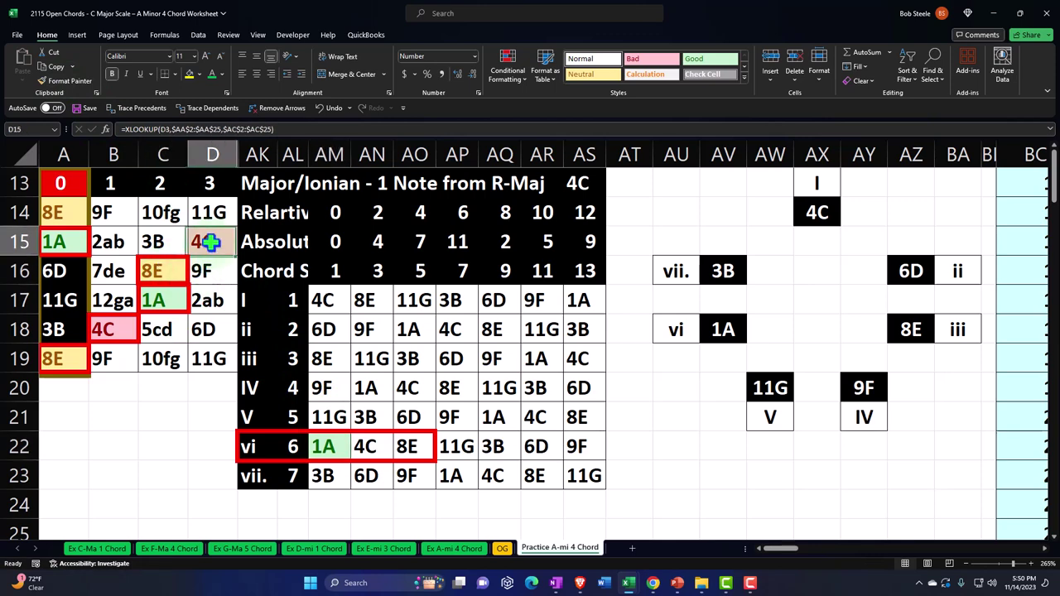
click(64, 80)
click(366, 446)
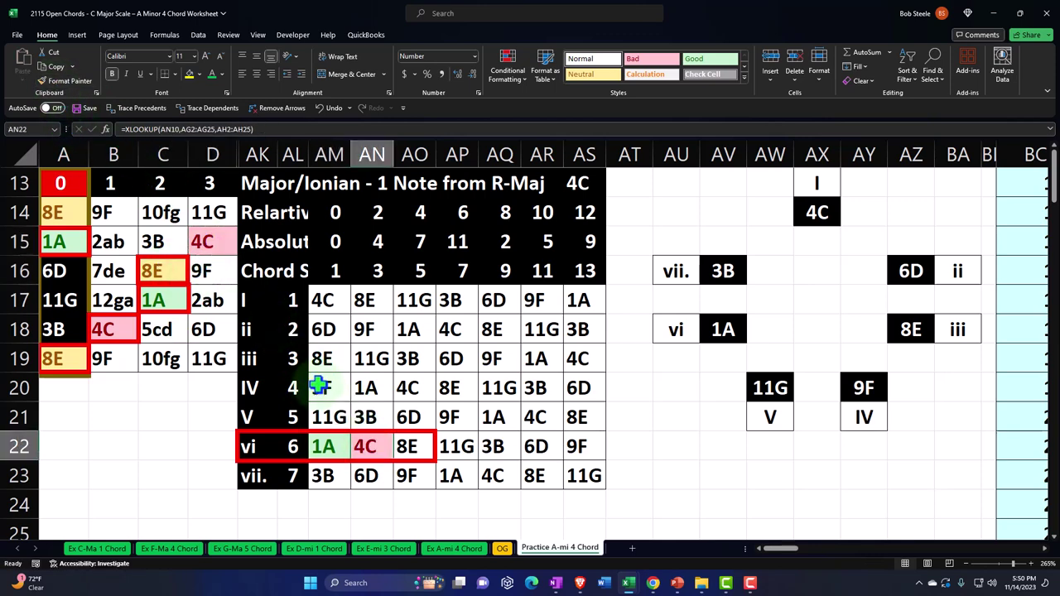
click(156, 270)
click(65, 81)
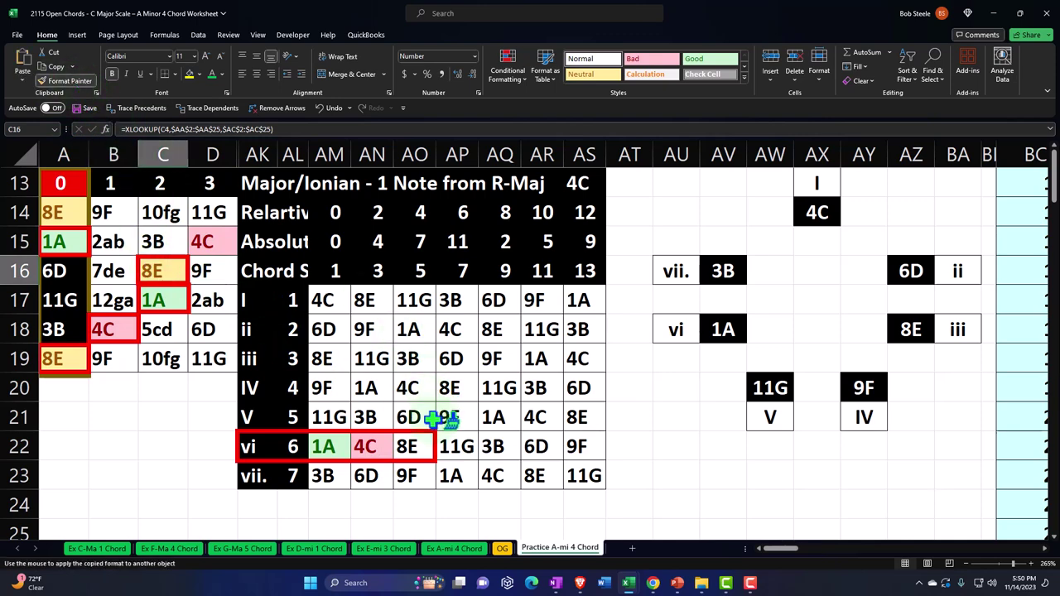
click(418, 447)
click(165, 390)
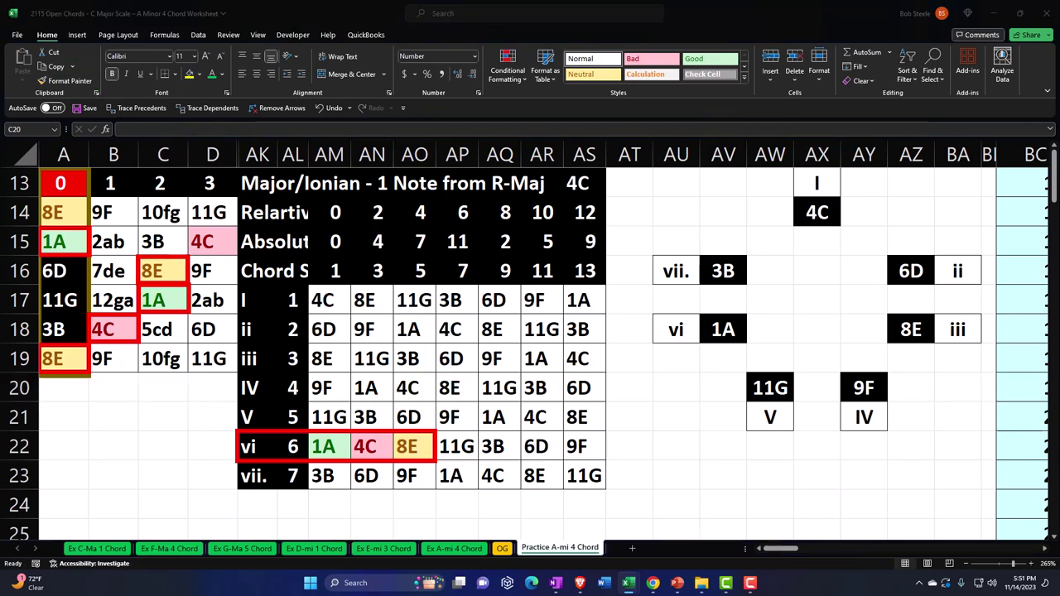
Make the lower table's degrees 1, 2, 3, 5 and 6 green and move the red rectangle beside vi
scroll(147, 445, down, 5)
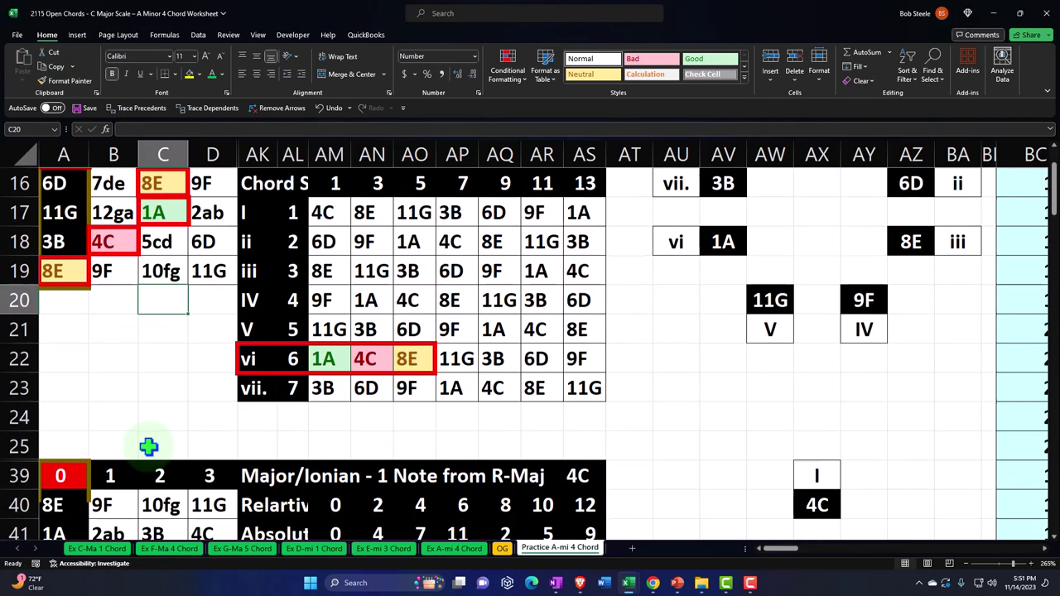
scroll(149, 445, down, 2)
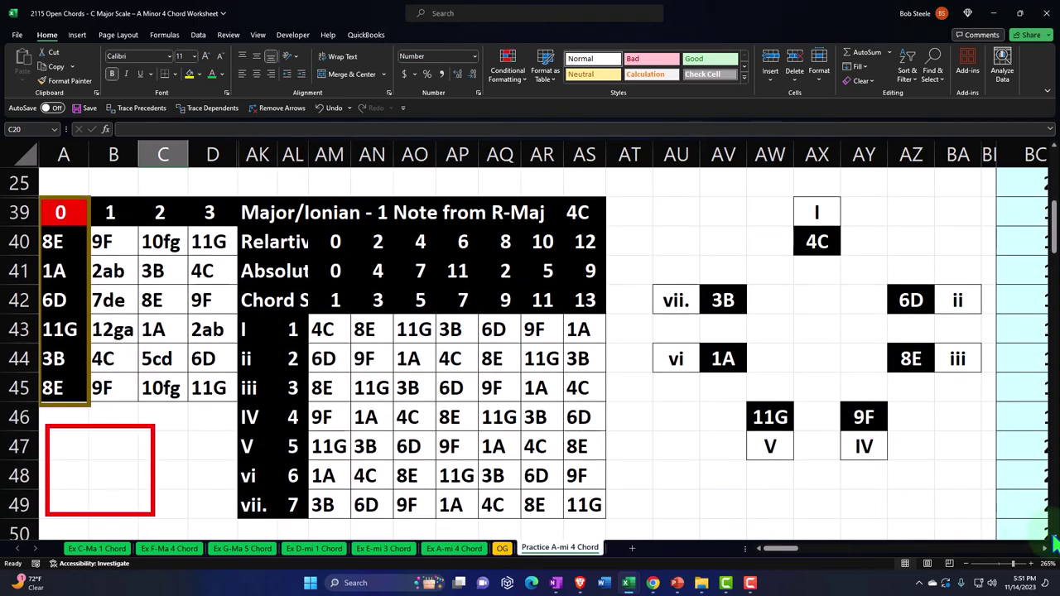
scroll(680, 460, down, 1)
drag(293, 300, 289, 356)
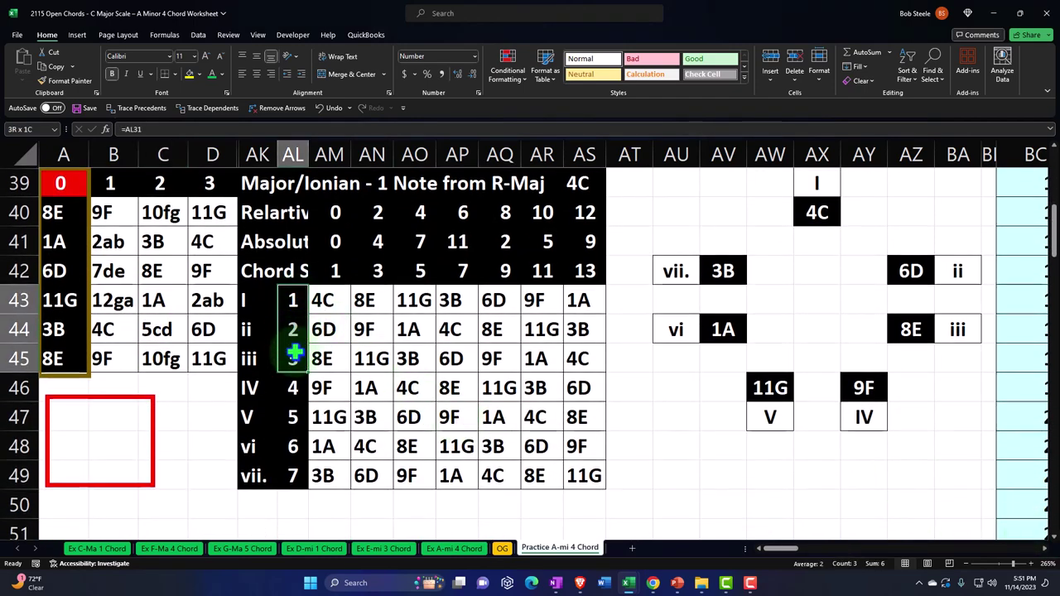
drag(294, 418, 292, 447)
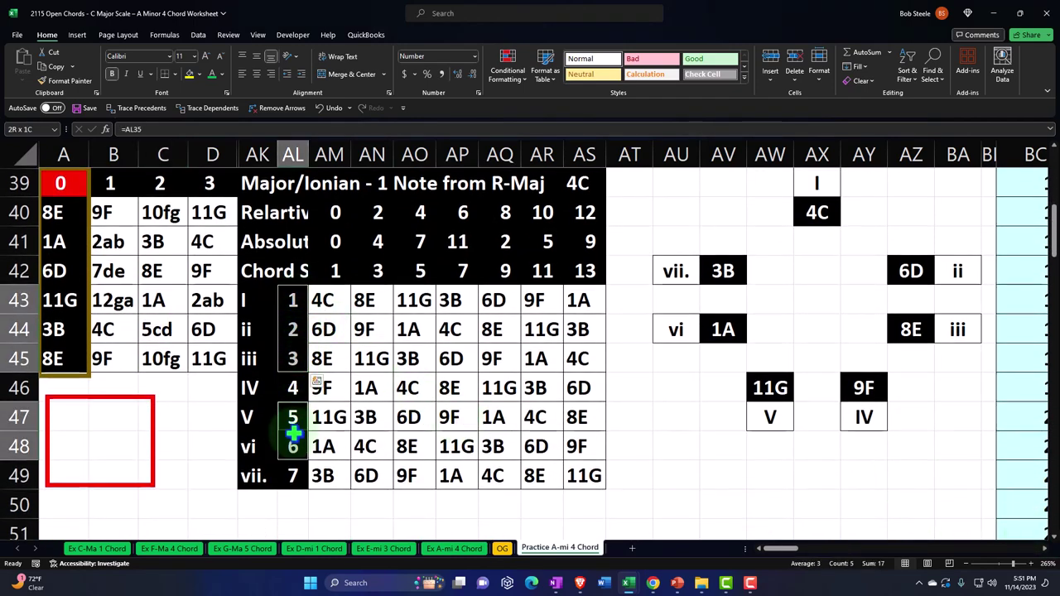
click(212, 73)
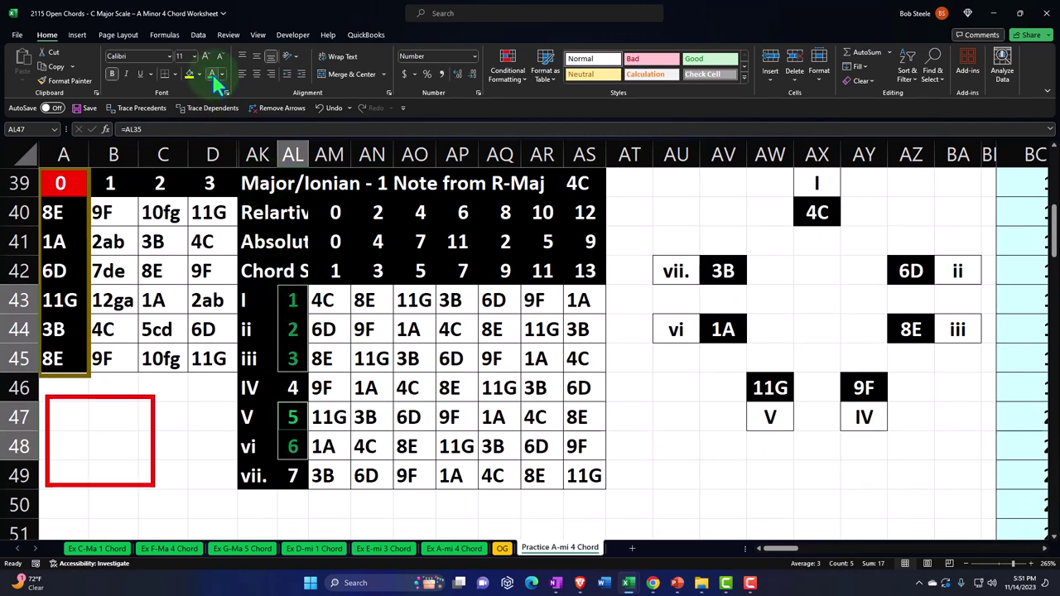
click(217, 423)
drag(152, 417, 340, 452)
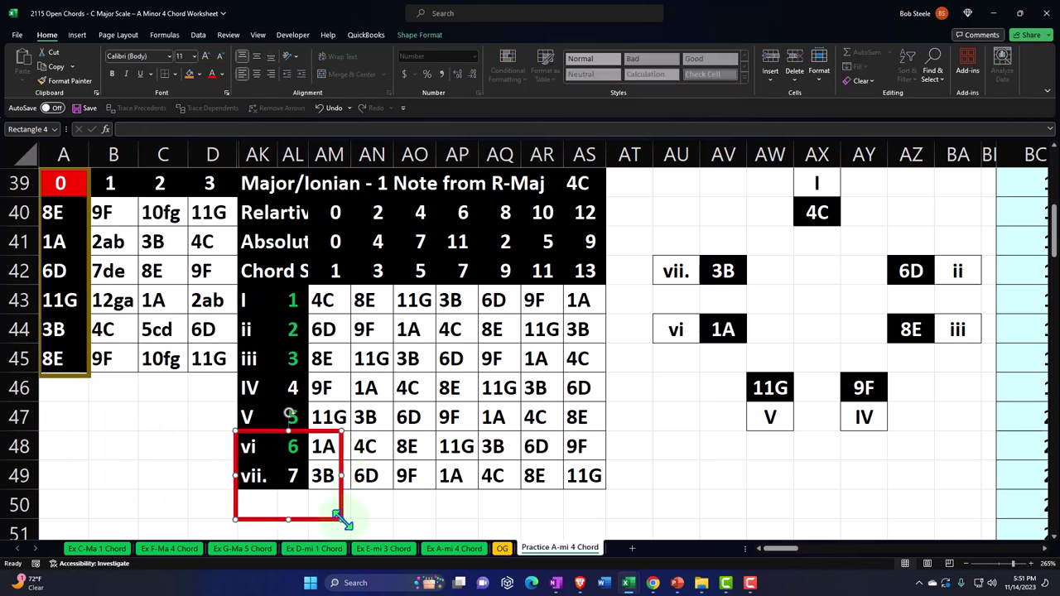
Resize the red rectangle to frame the vi row AK48:AO48, then select the column AM root notes
drag(343, 519, 438, 462)
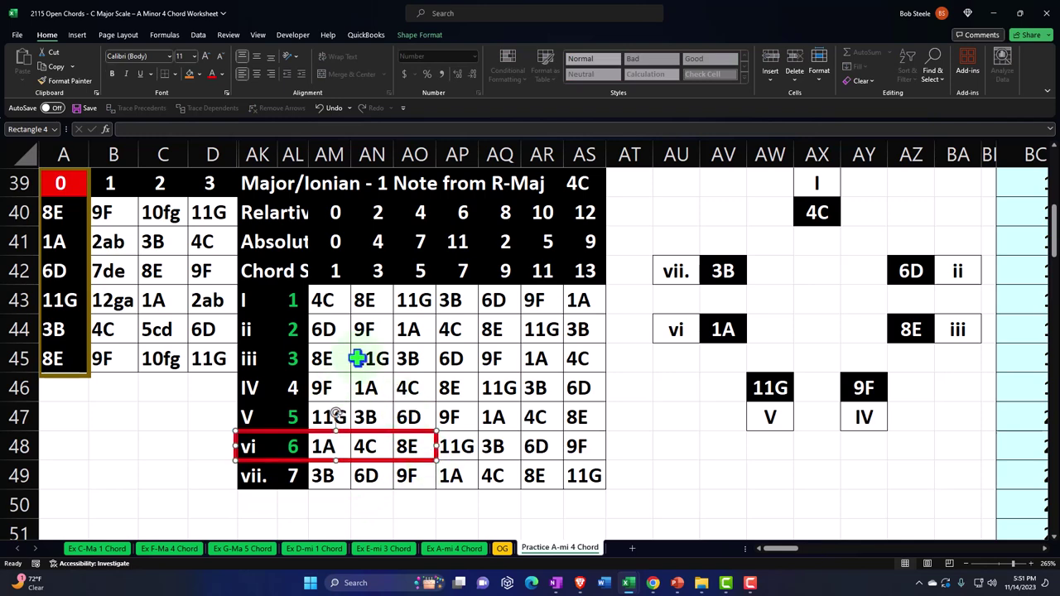
drag(285, 303, 406, 468)
drag(319, 302, 324, 471)
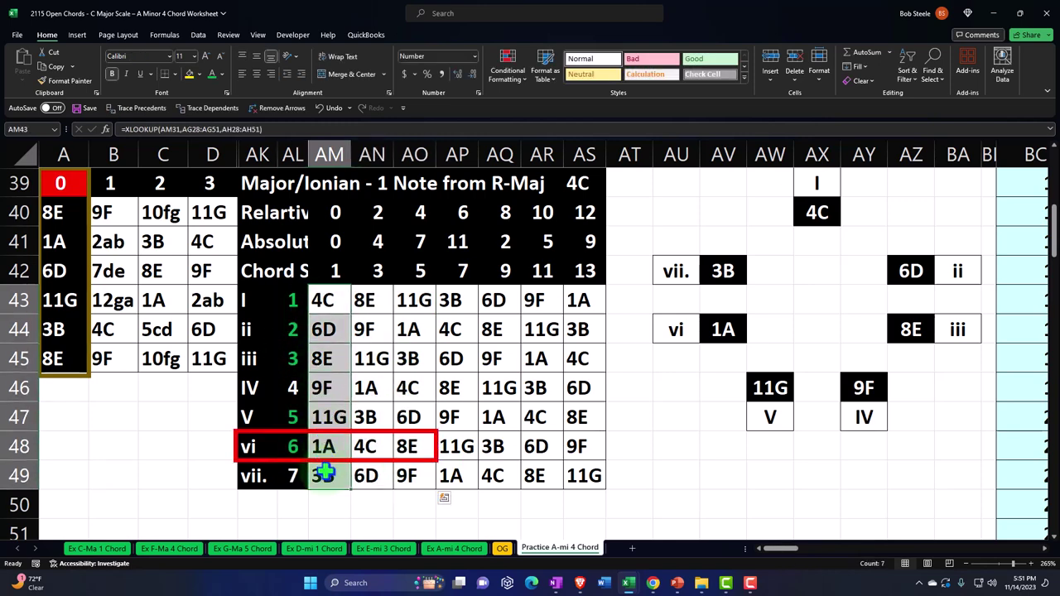
click(294, 331)
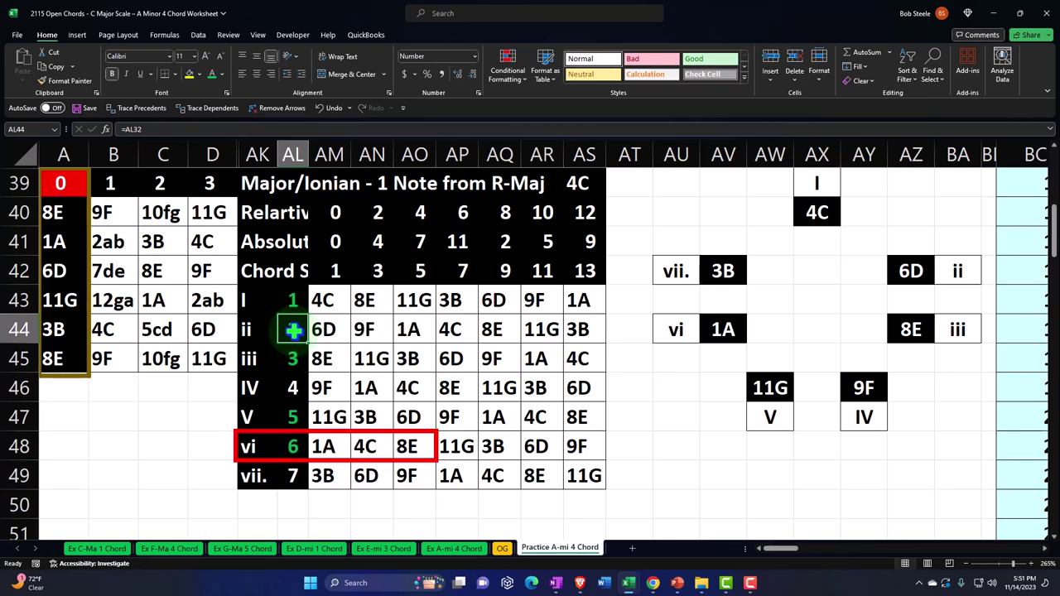
click(323, 387)
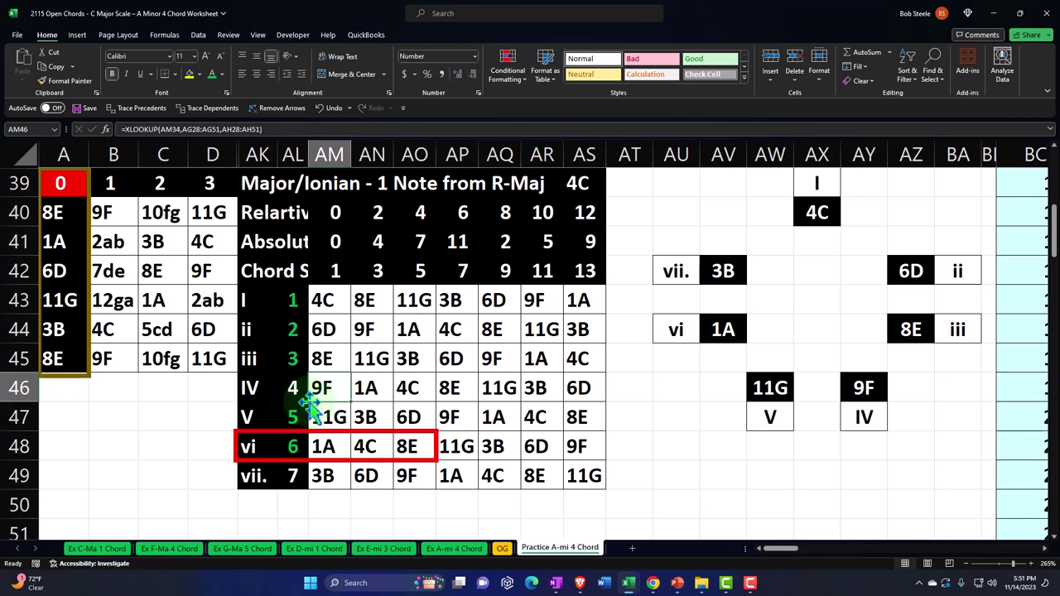
click(323, 447)
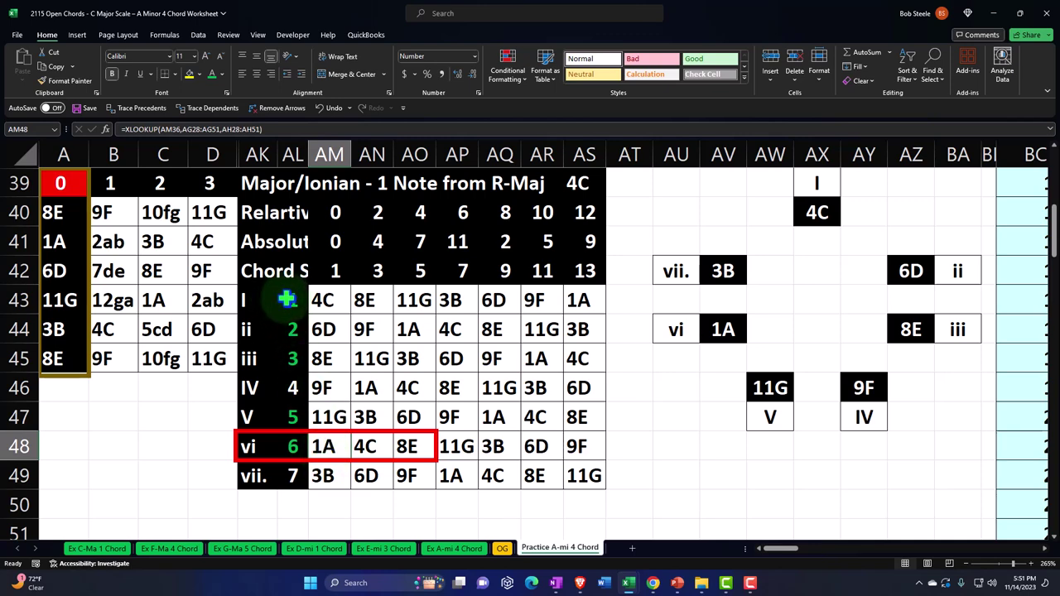
drag(343, 445, 397, 444)
click(331, 443)
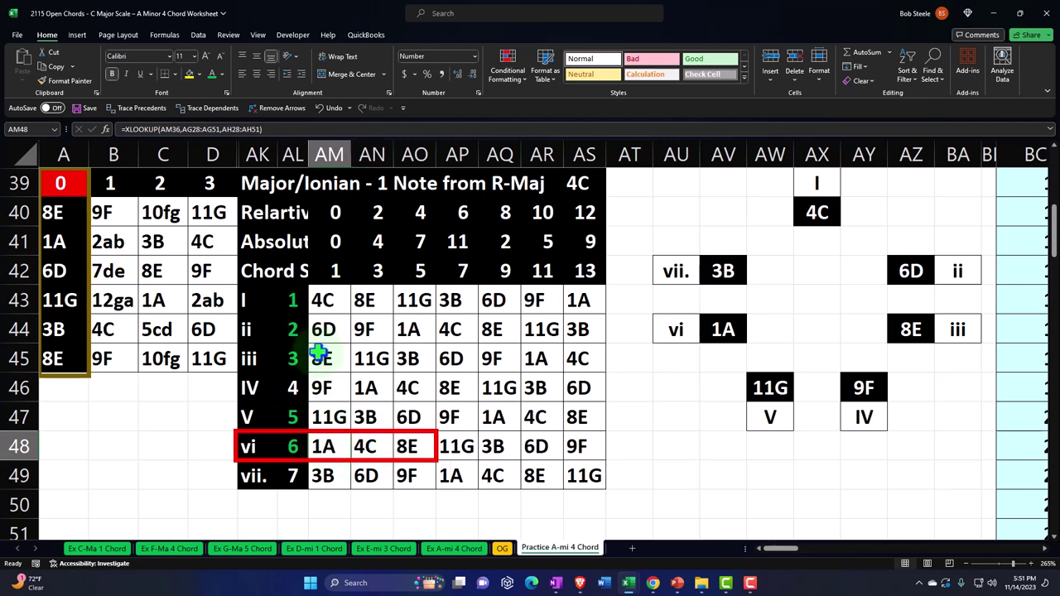
click(320, 298)
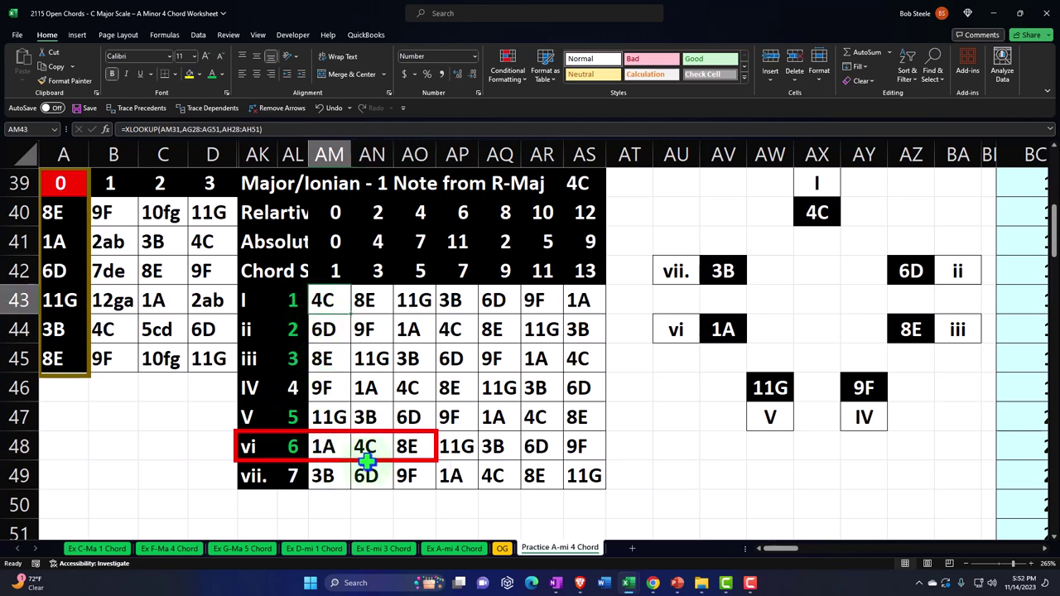
click(329, 360)
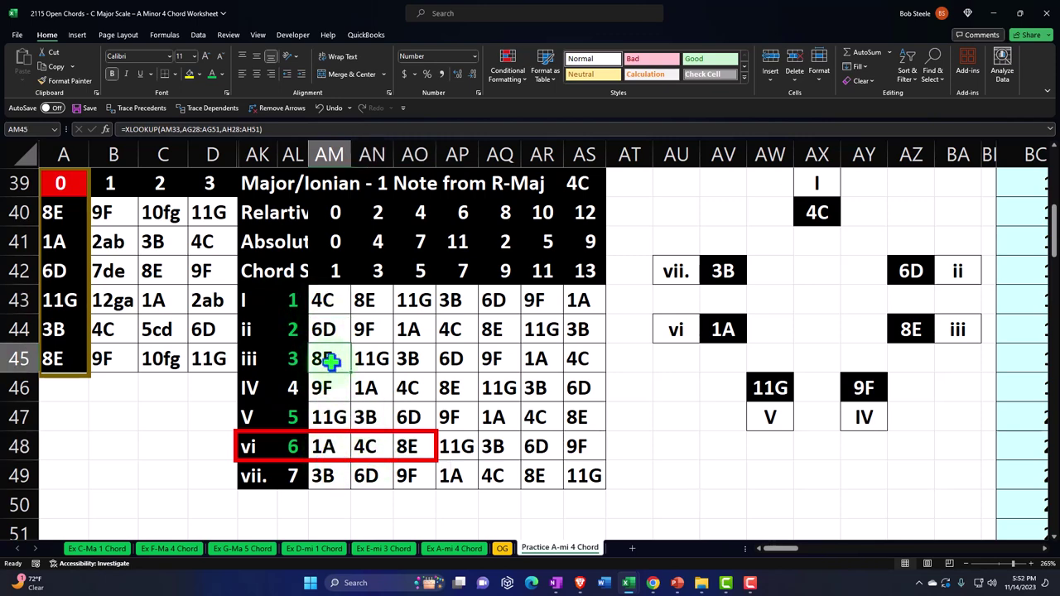
drag(290, 298, 291, 355)
drag(290, 416, 294, 446)
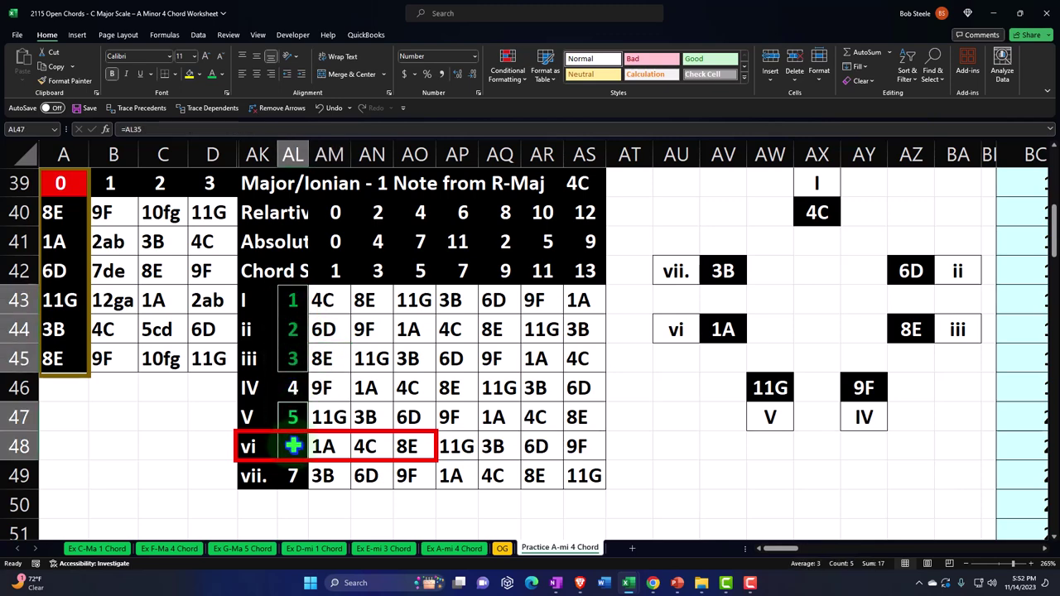
click(236, 447)
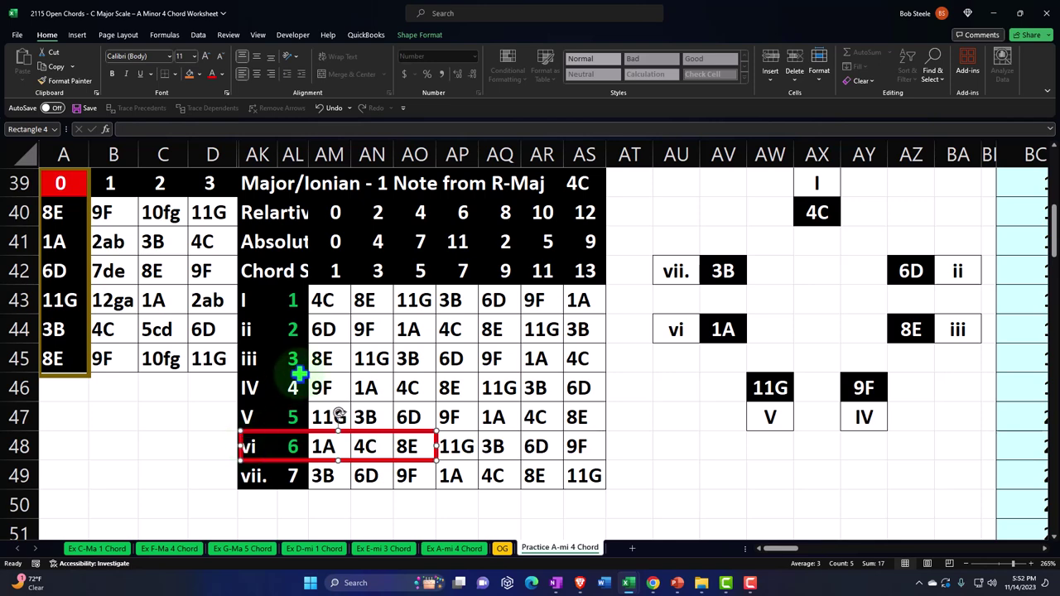
click(321, 303)
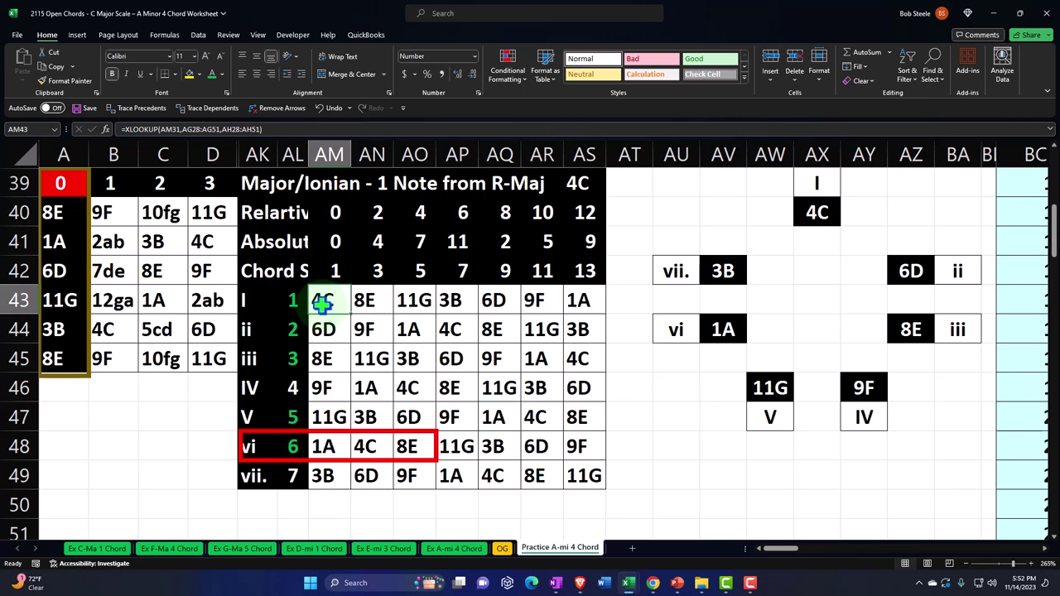
click(338, 447)
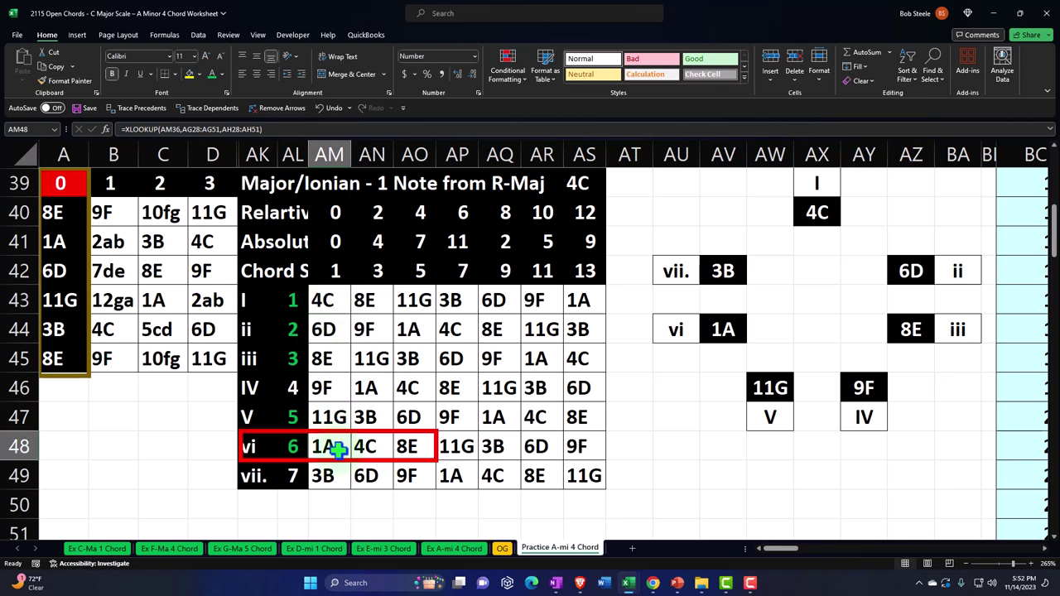
Return to the OG sheet and select its boxed fret 5–8 region, F14:I19
click(500, 549)
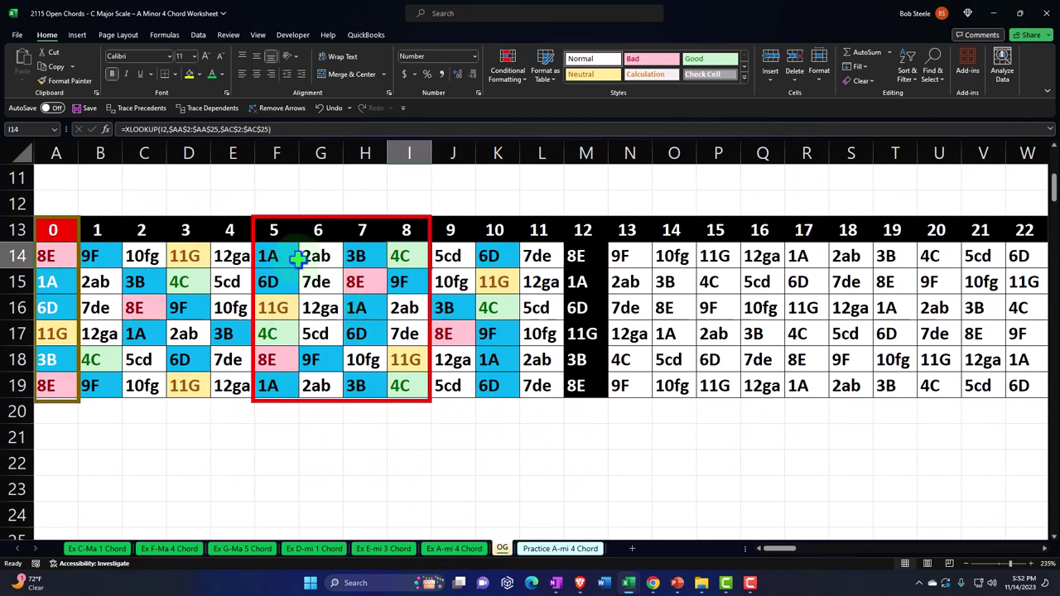
drag(280, 256, 406, 379)
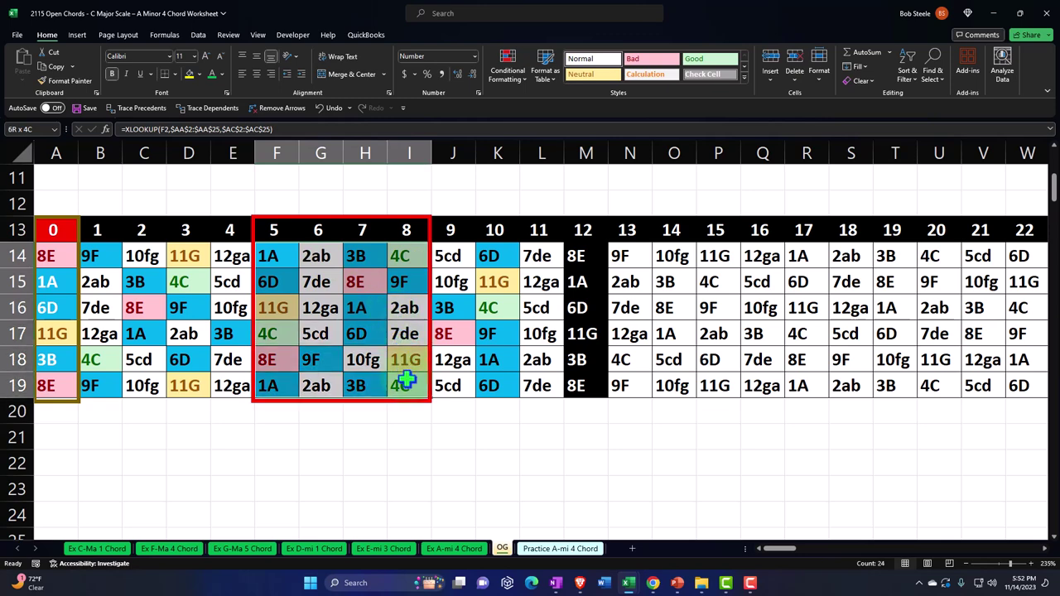
click(288, 256)
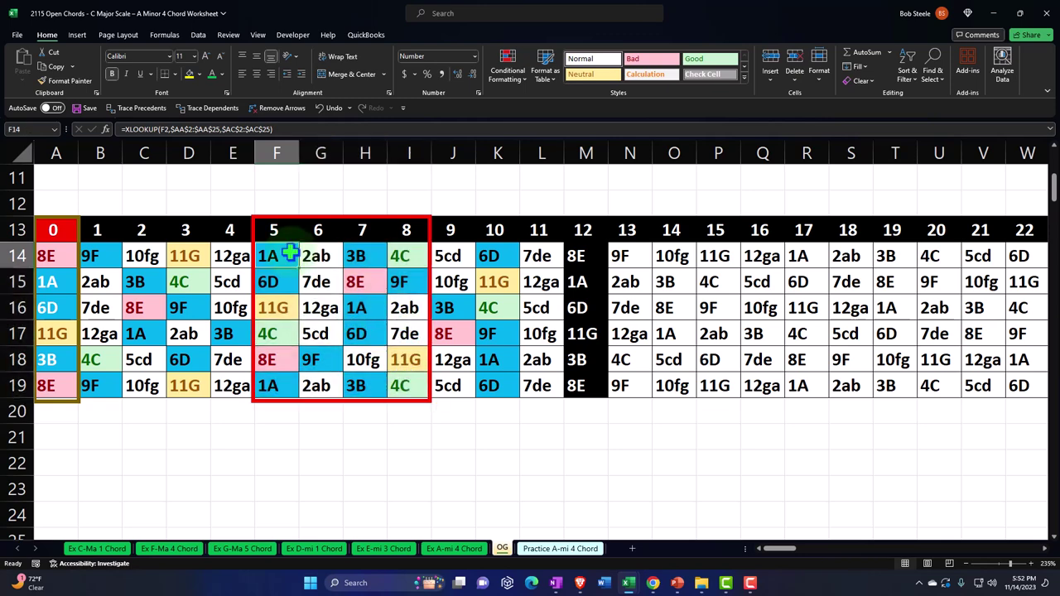
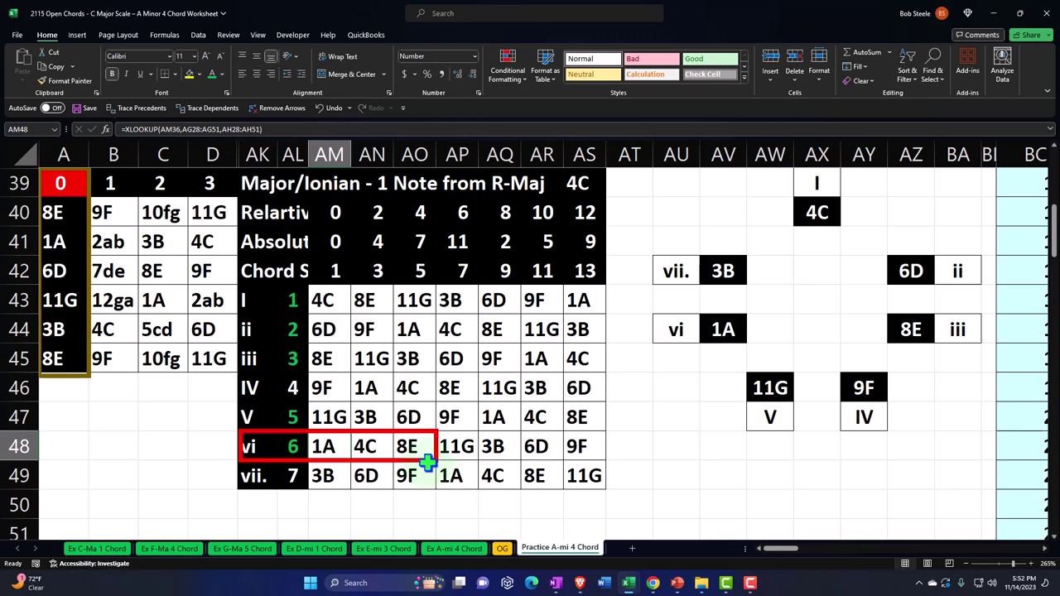
Review the XLOOKUP formulas in cells AL43, AL44, AM44, AN44 and AL48
click(294, 445)
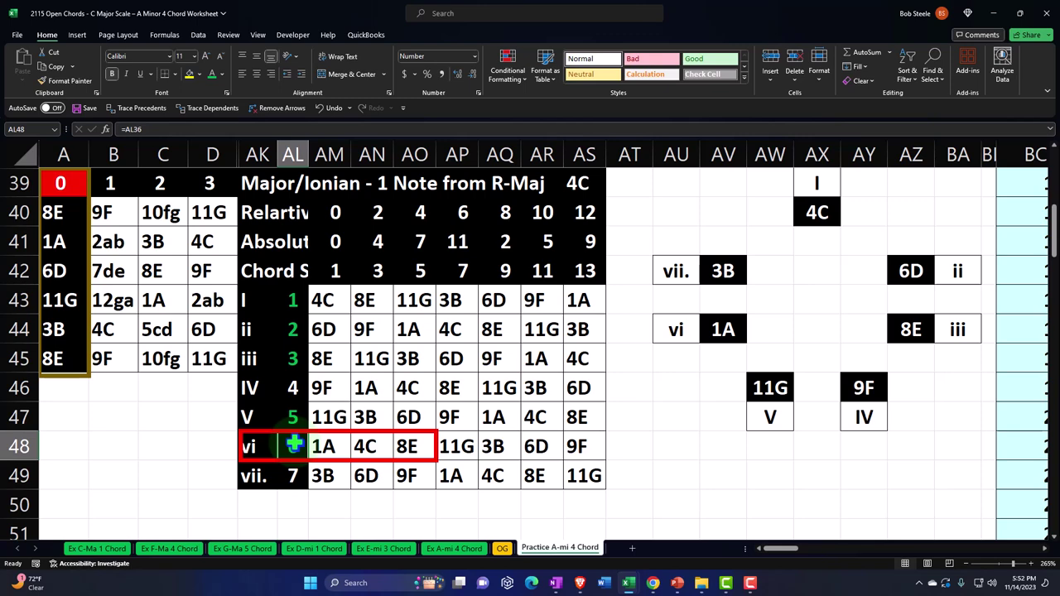
click(329, 330)
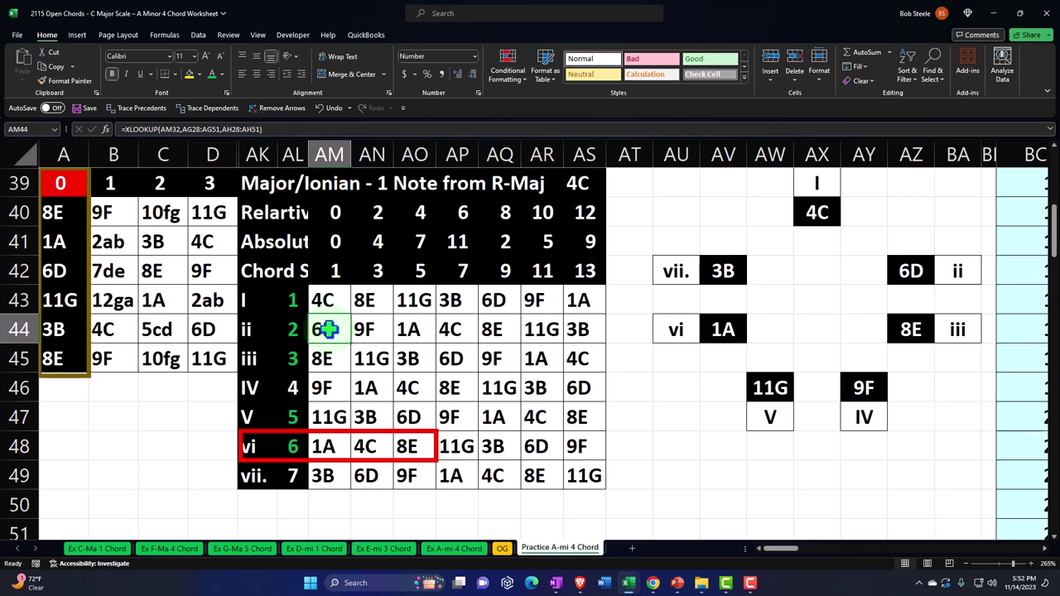
click(360, 326)
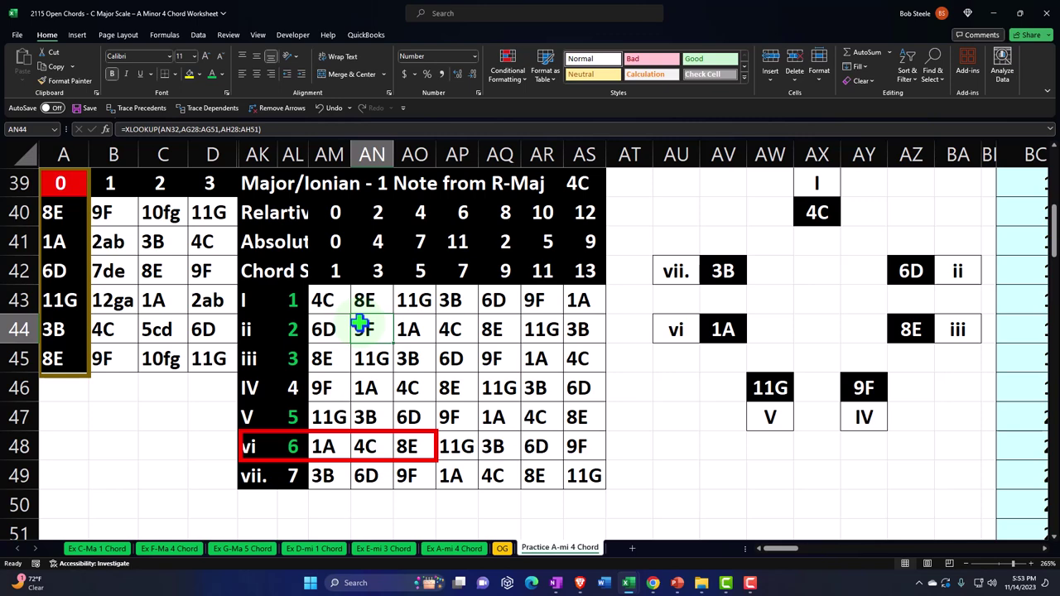
click(296, 329)
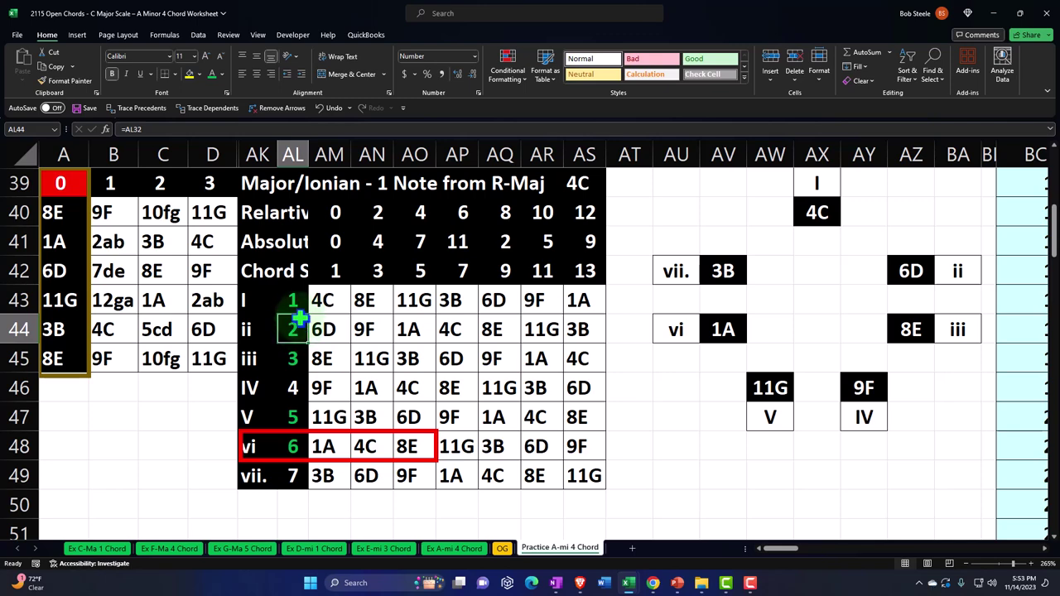
click(296, 299)
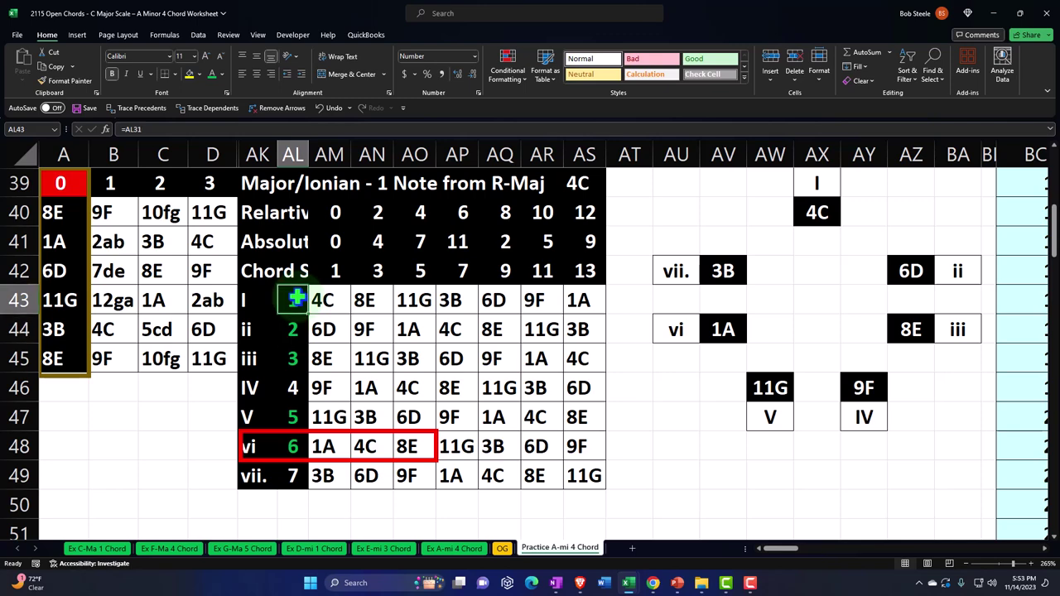
click(296, 445)
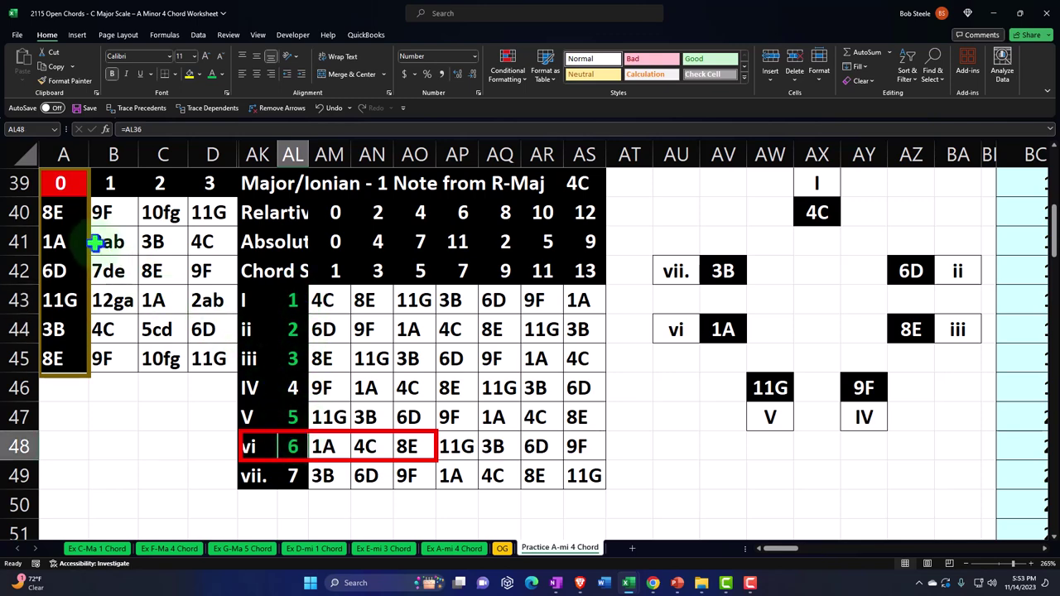
On grid A40:D45, add an Equal To rule filling cells matching AM43 (4C) green
click(58, 211)
drag(58, 211, 208, 350)
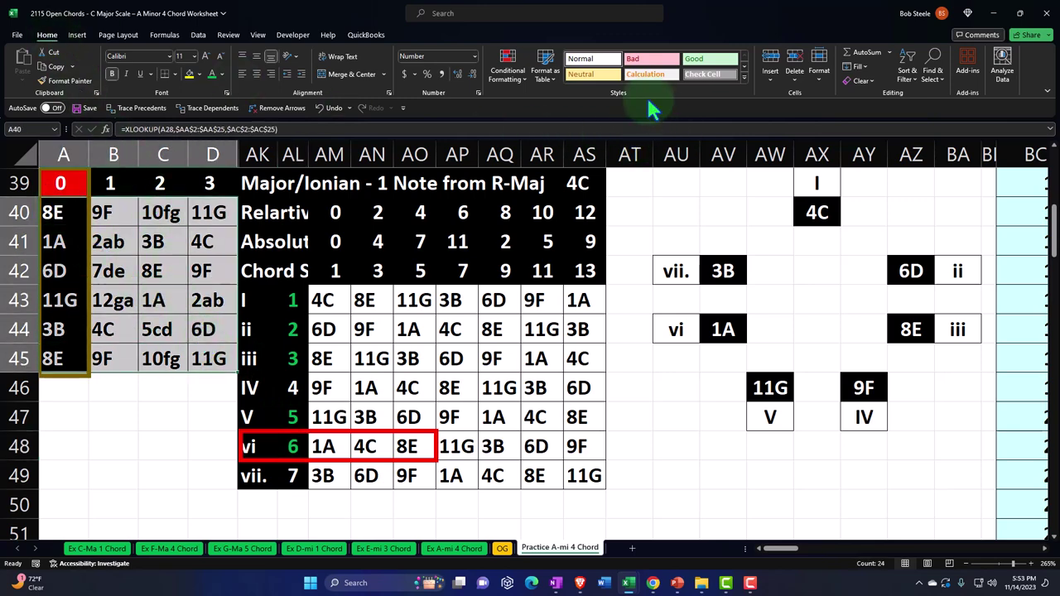
click(511, 68)
mouse_move(563, 101)
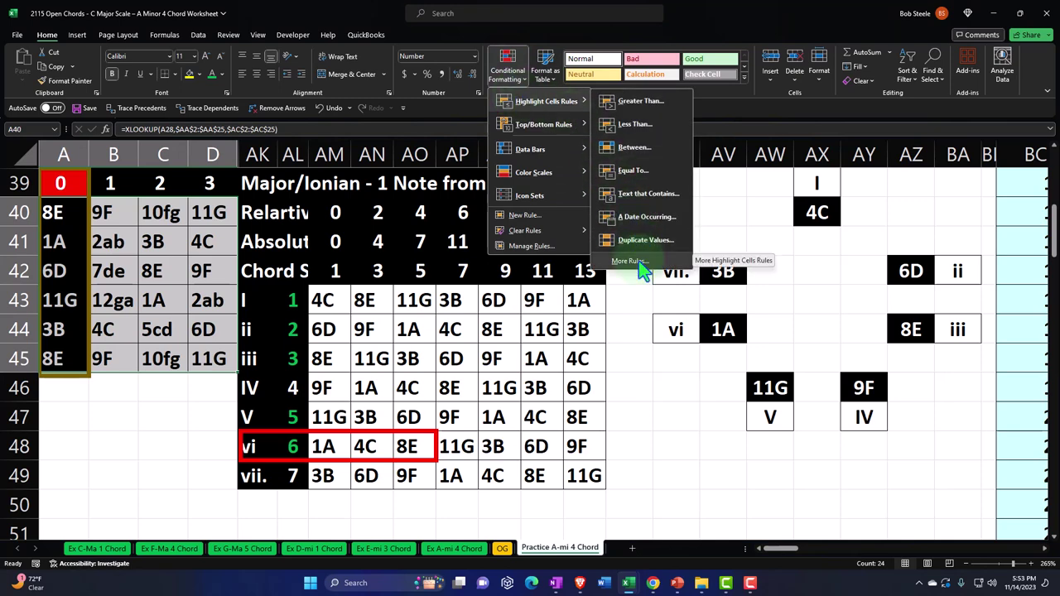
click(635, 169)
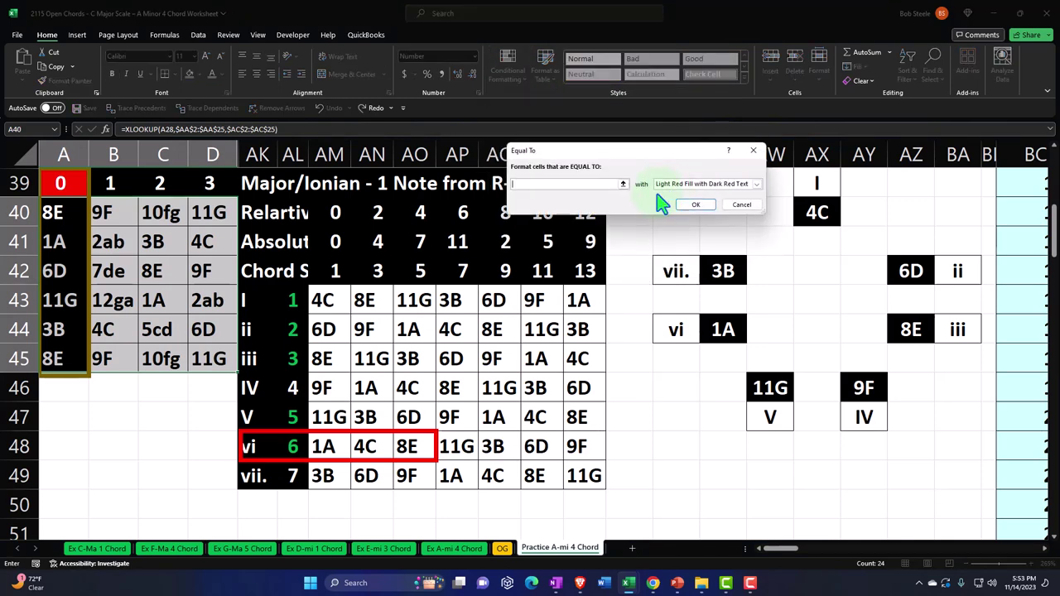
click(323, 300)
click(733, 185)
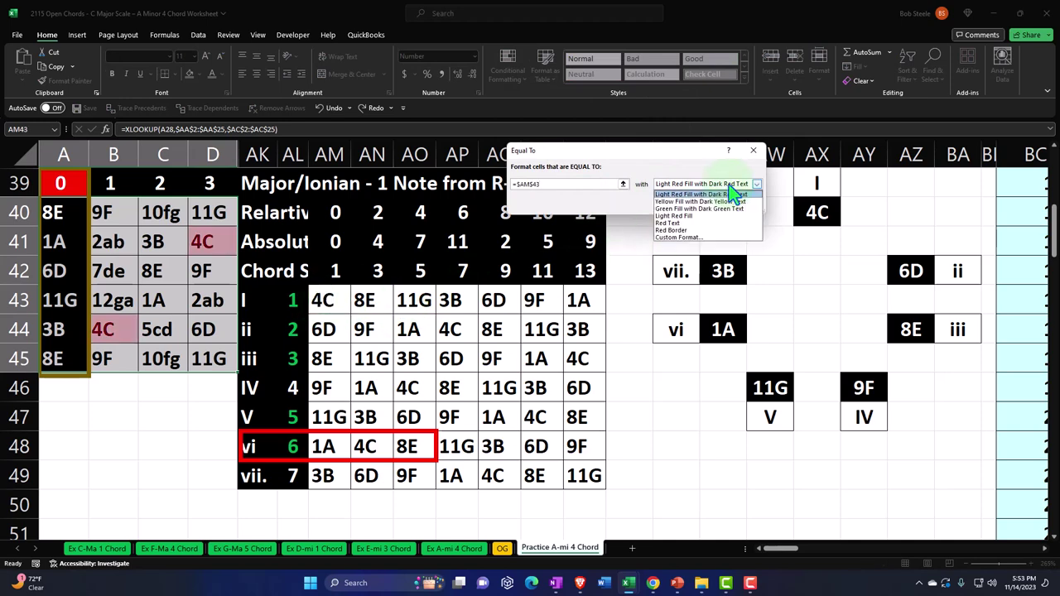
click(694, 238)
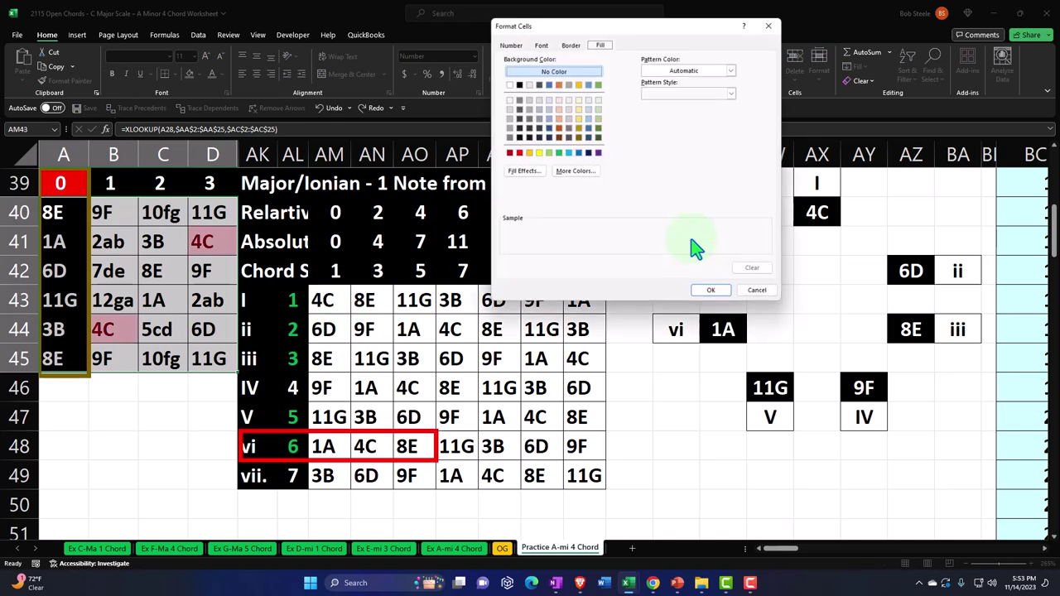
click(558, 153)
click(711, 292)
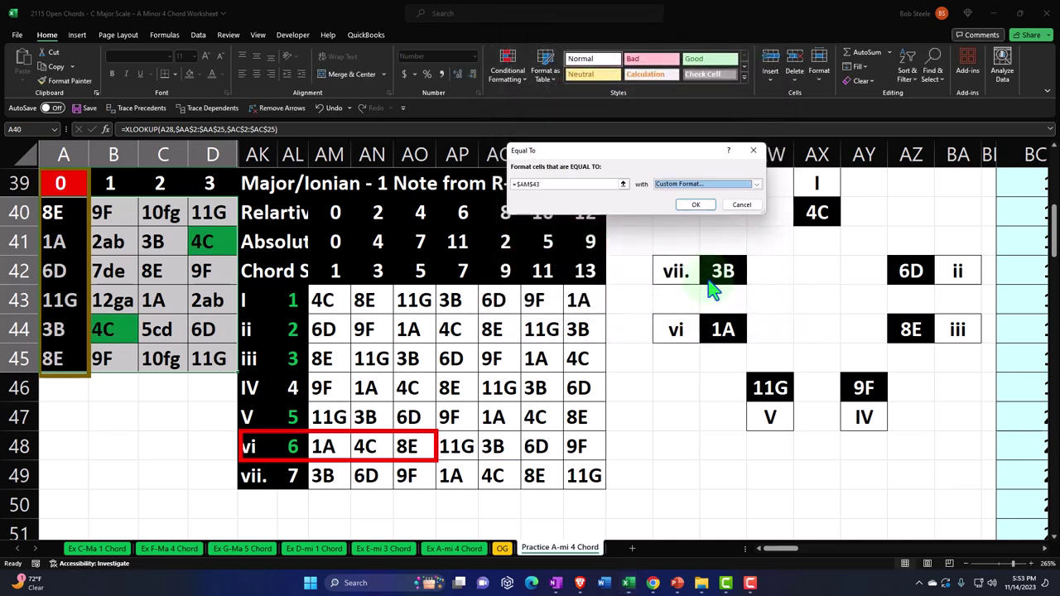
click(696, 206)
Add a custom green-fill Equal To rule for cells matching 6D in AM44
click(508, 67)
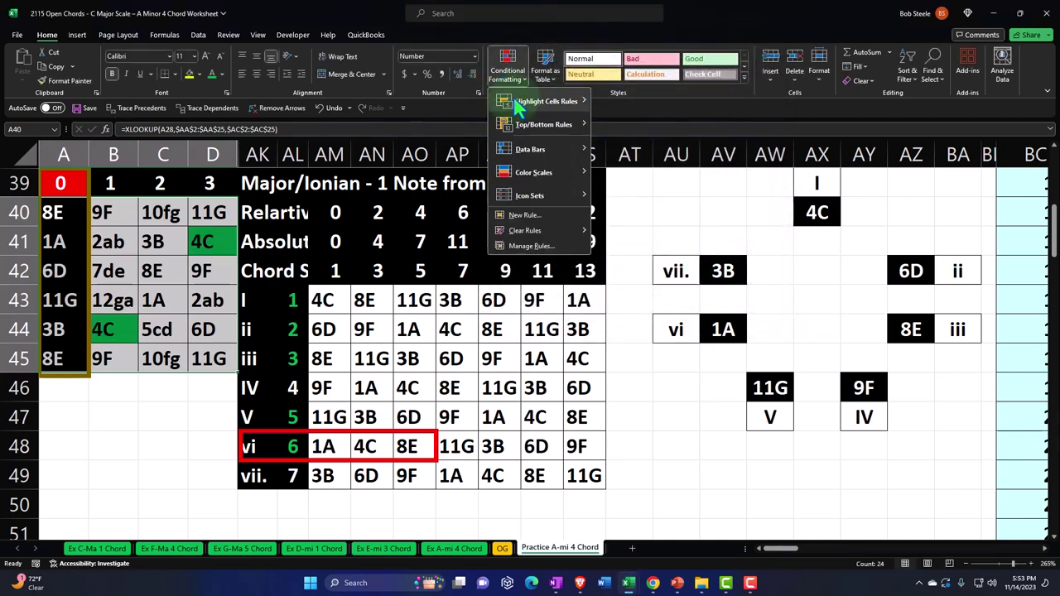
mouse_move(551, 101)
click(608, 171)
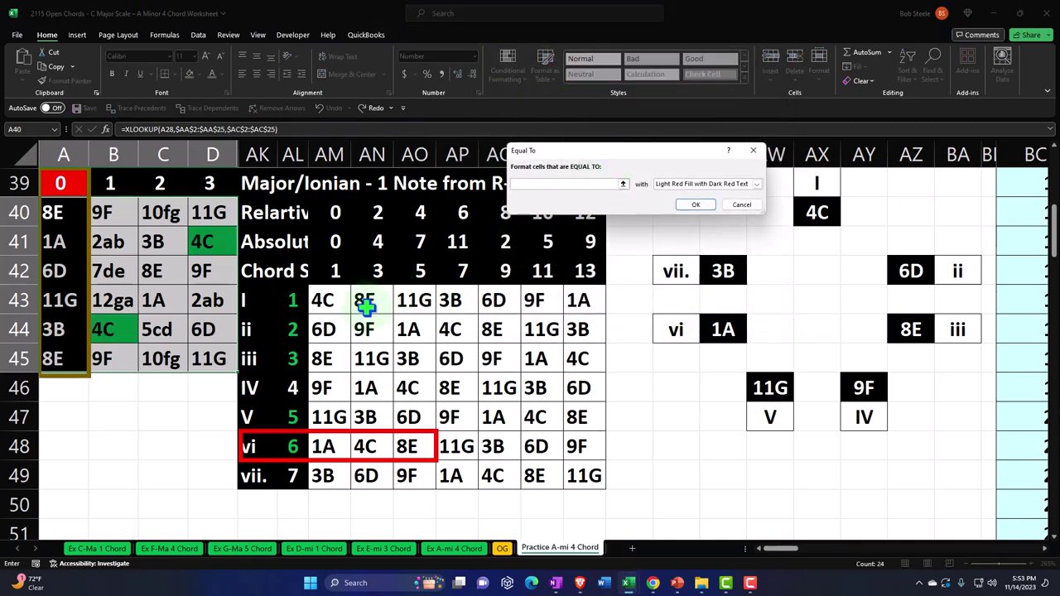
click(323, 329)
click(712, 185)
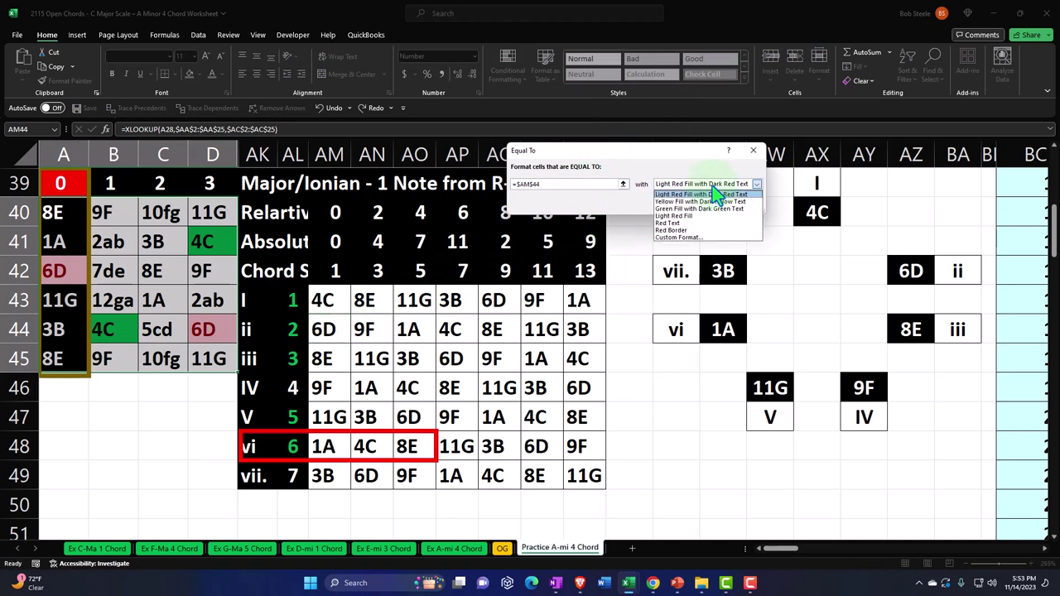
click(689, 239)
click(559, 152)
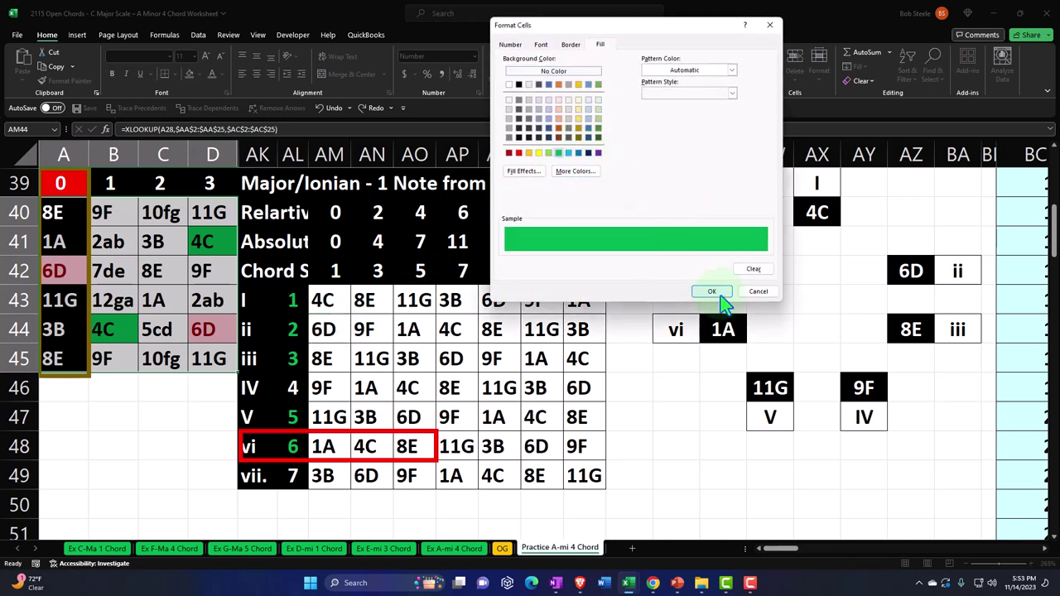
click(711, 292)
click(697, 206)
Add a custom green-fill Equal To rule for cells matching 8E in AM45
click(508, 67)
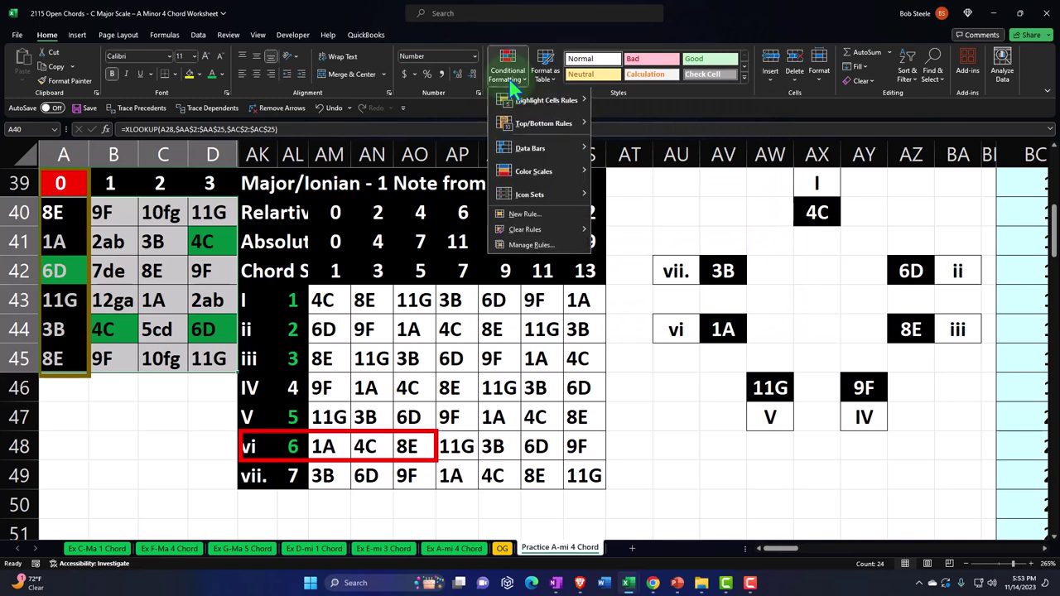
mouse_move(530, 101)
click(627, 170)
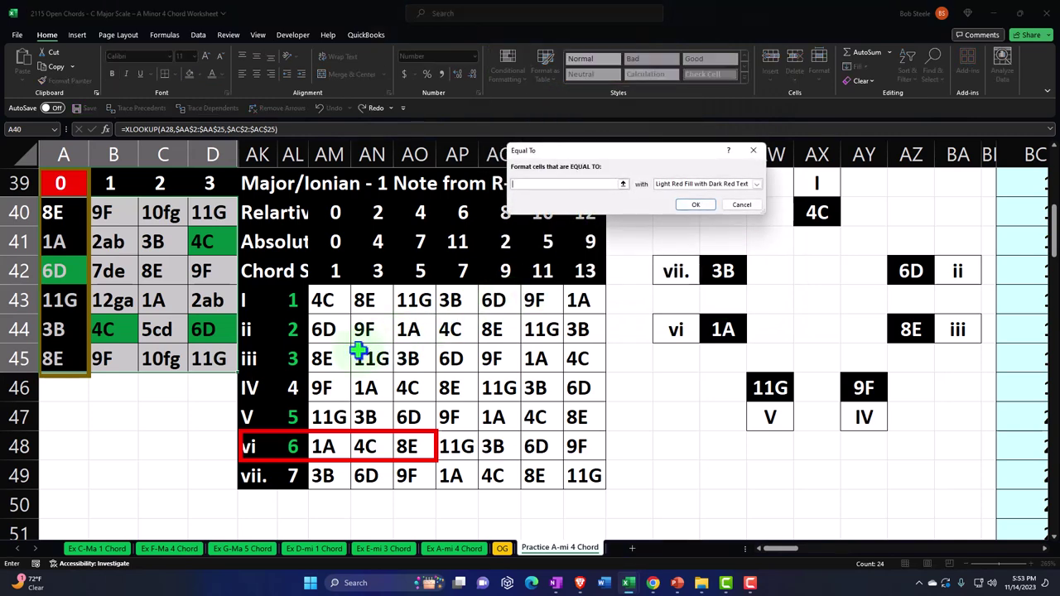
click(323, 358)
click(748, 186)
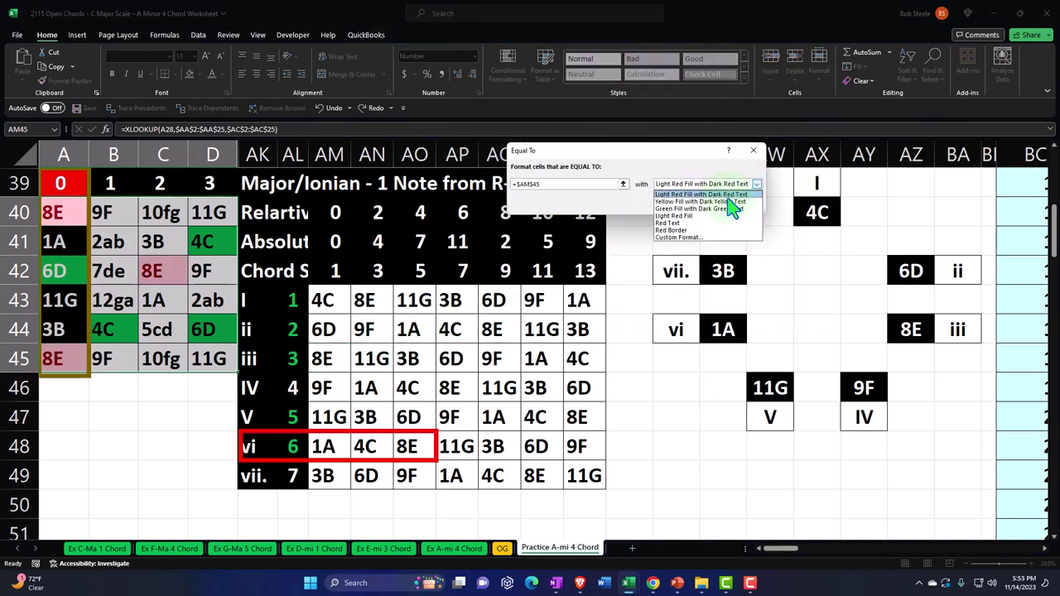
click(717, 246)
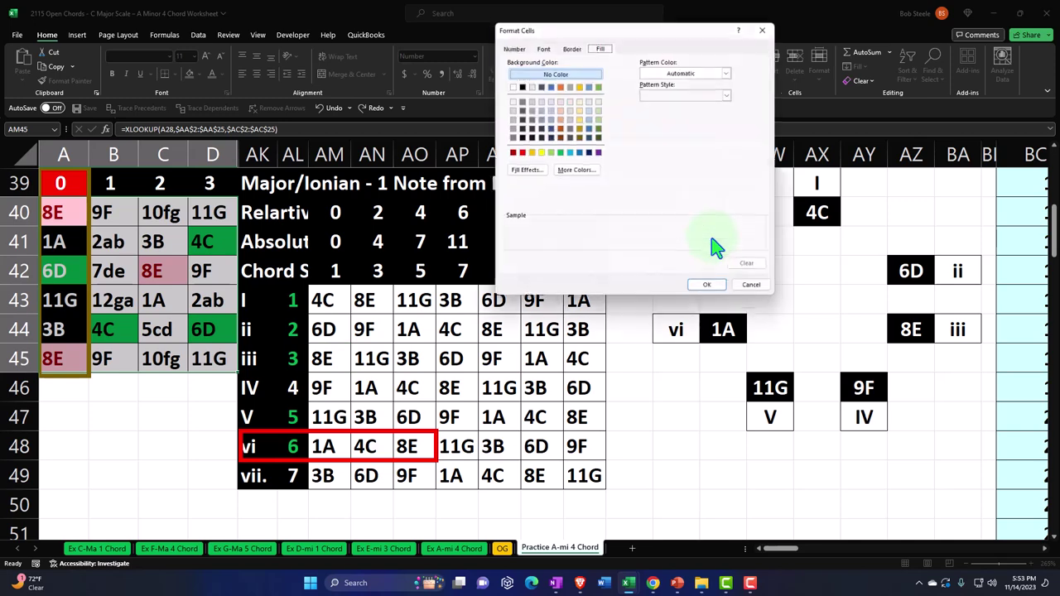
click(559, 153)
click(712, 293)
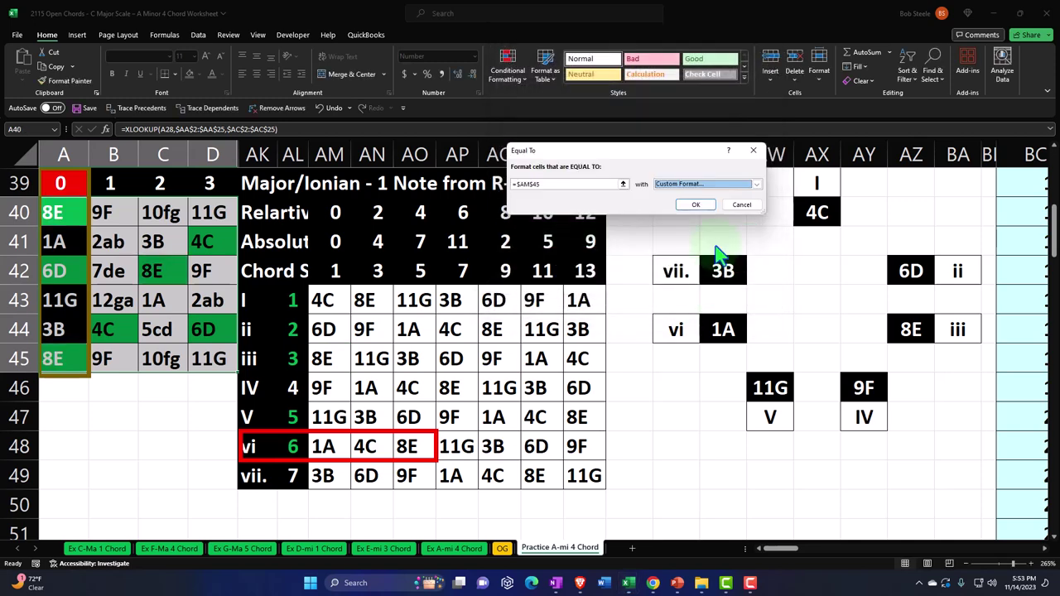
click(700, 208)
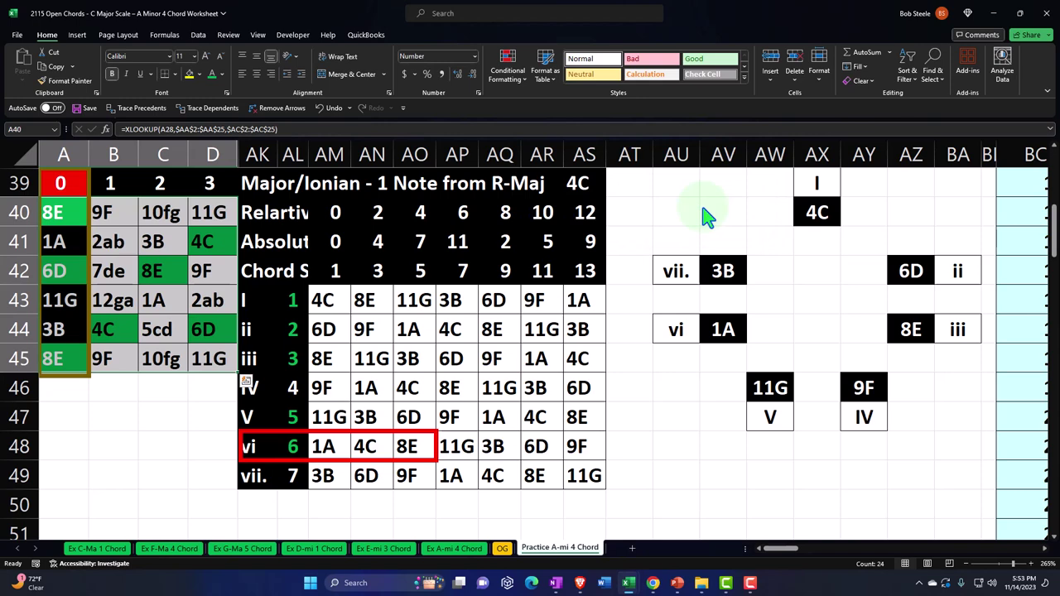
Add a custom green-fill Equal To rule for grid cells matching 11G in AM47
click(511, 75)
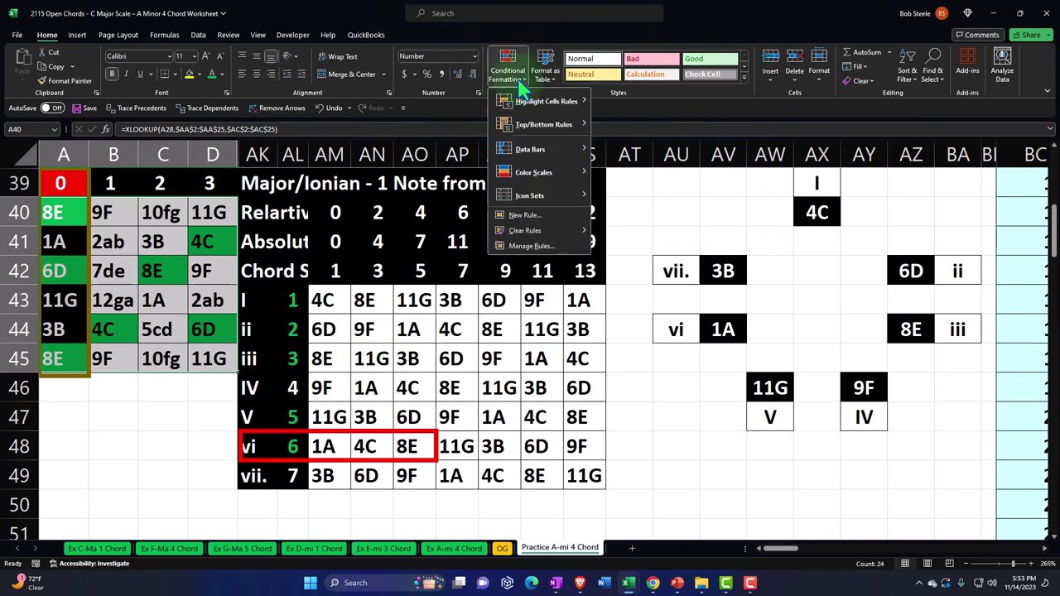
mouse_move(535, 102)
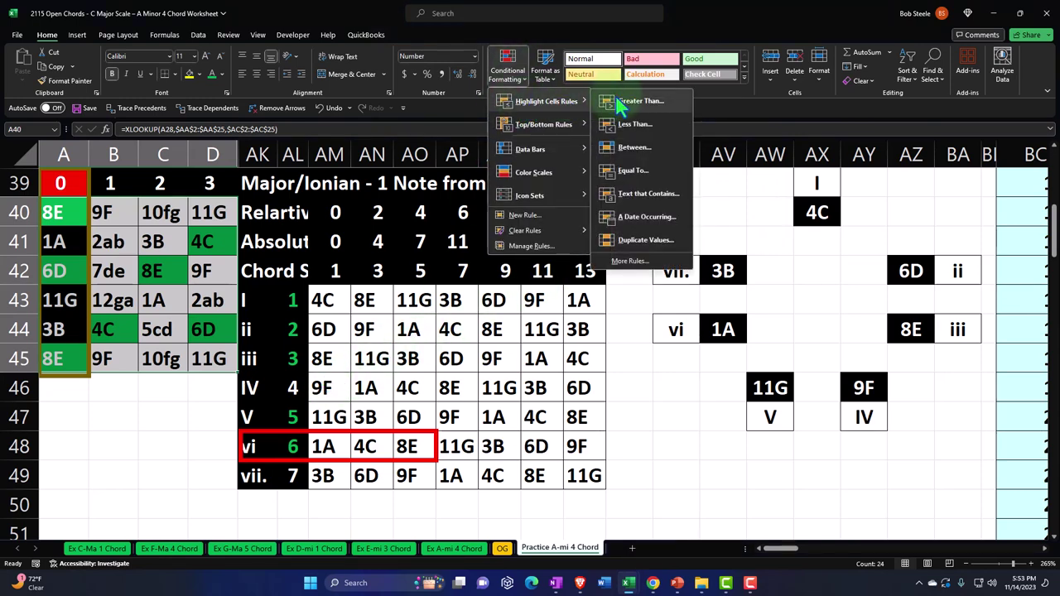
click(628, 169)
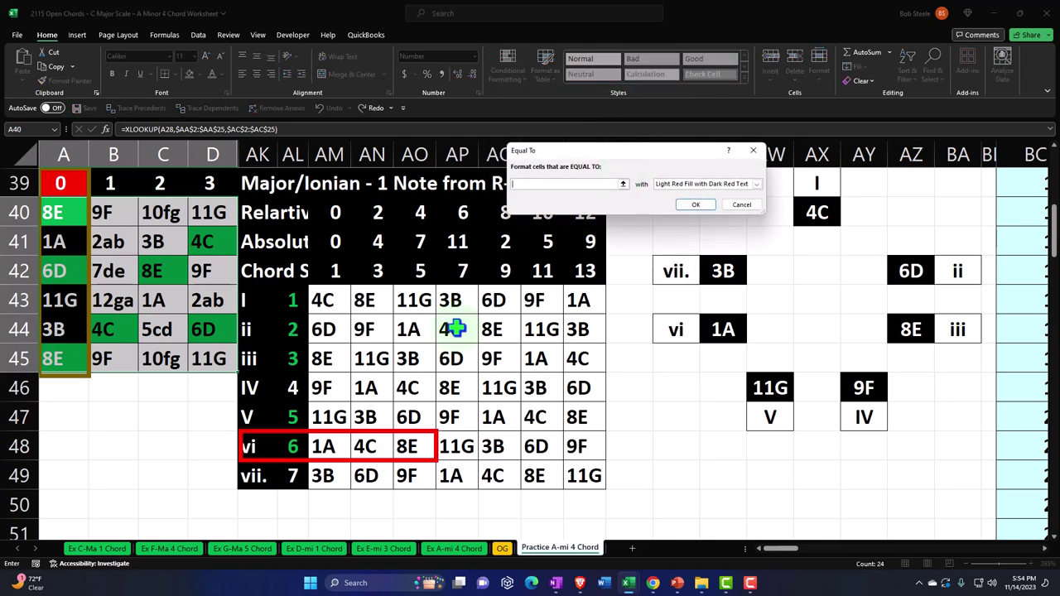
click(338, 429)
click(756, 184)
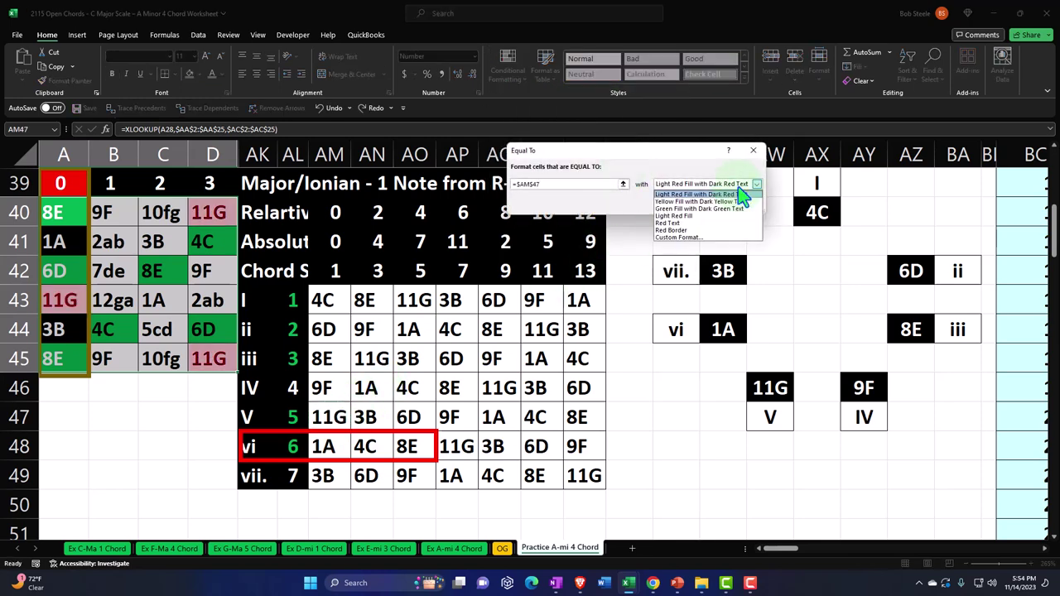
click(706, 238)
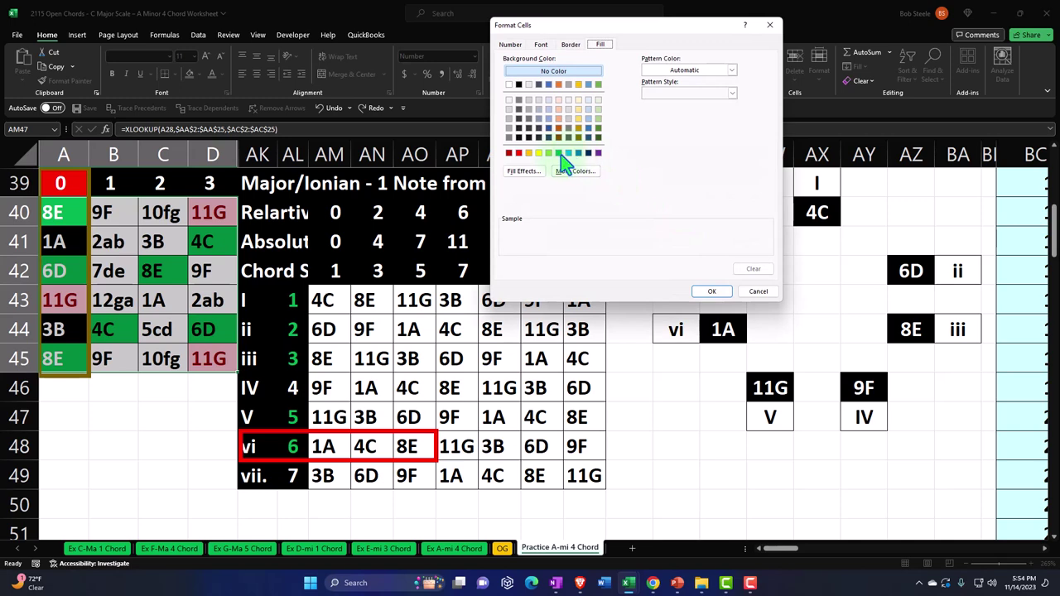
click(558, 152)
click(711, 290)
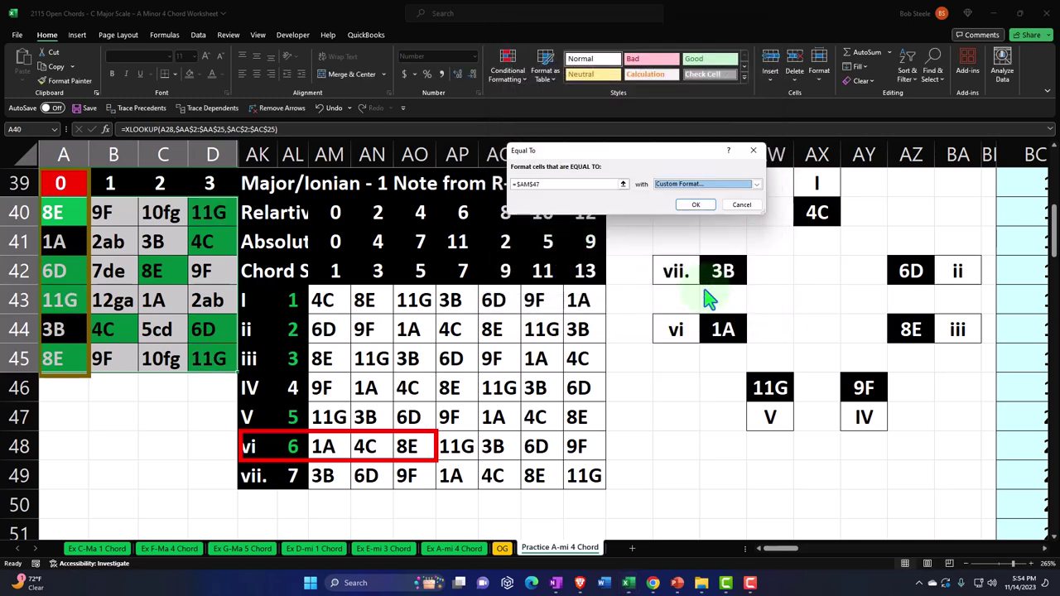
click(694, 205)
Add a custom green-fill Equal To rule for cells matching 1A in AM48
click(507, 67)
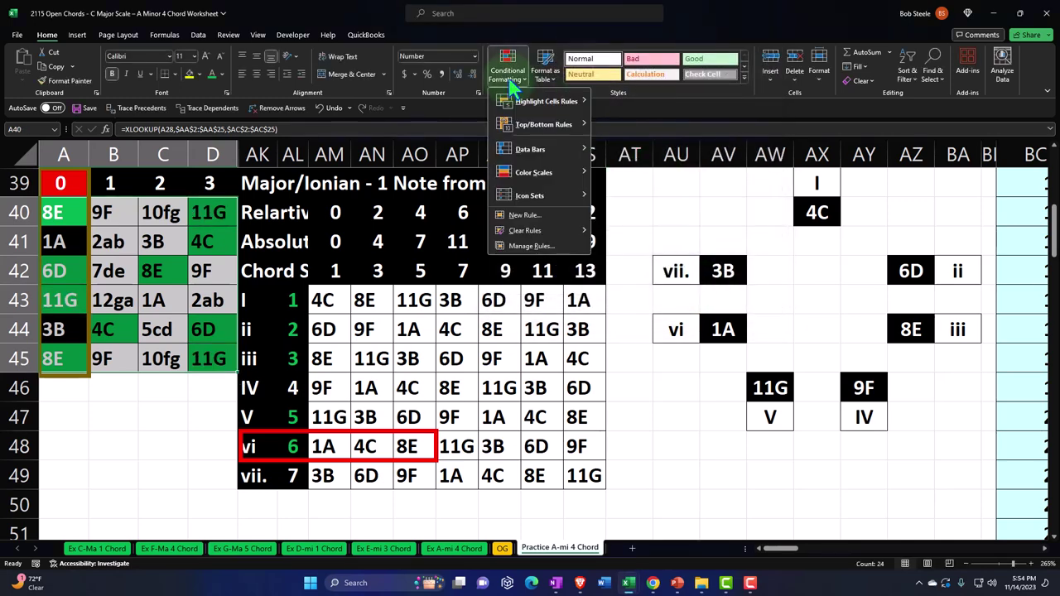
mouse_move(518, 103)
click(627, 171)
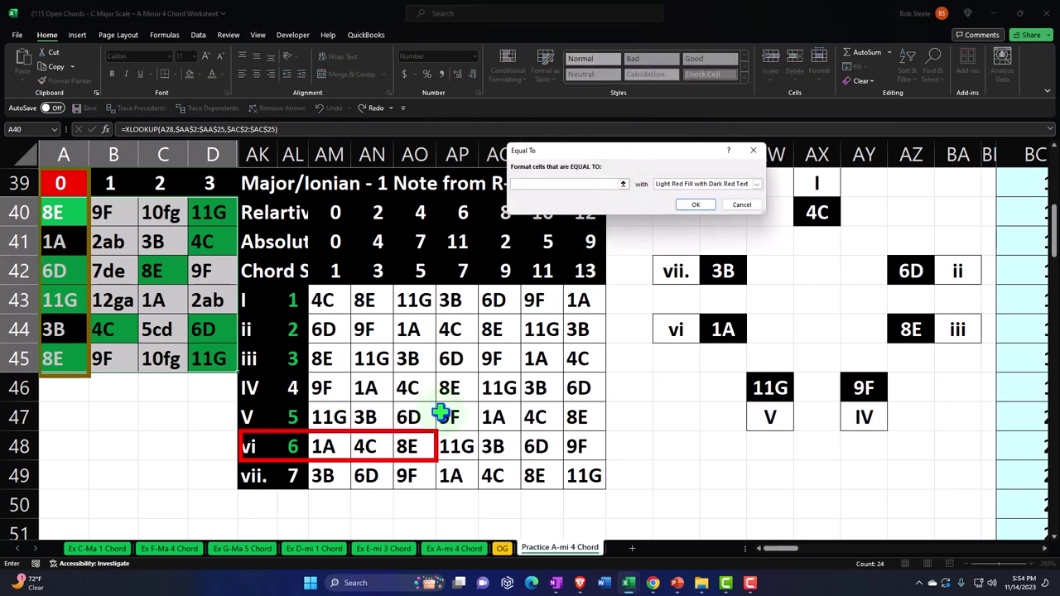
click(332, 446)
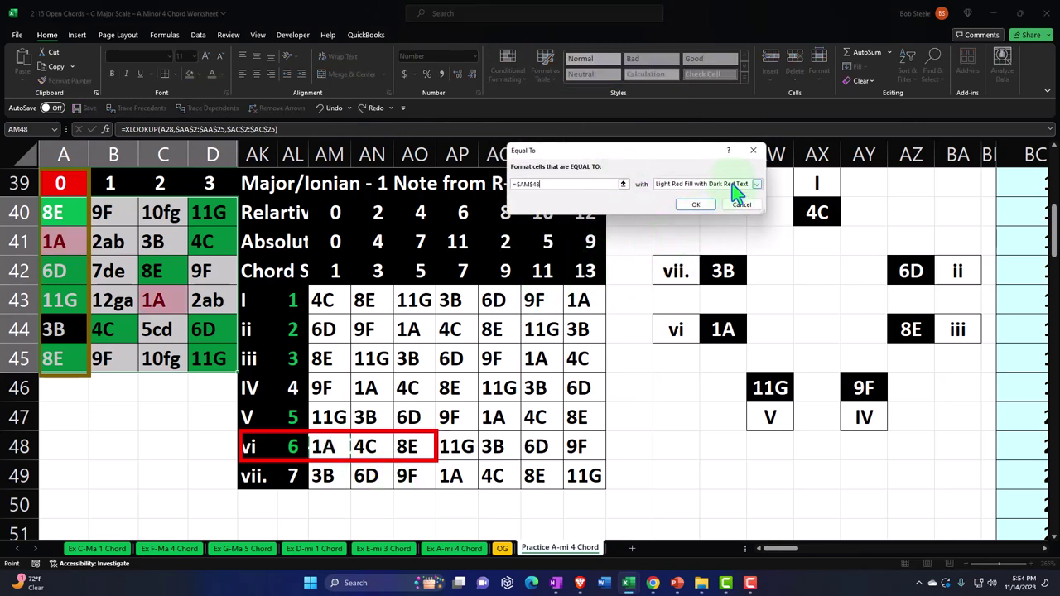
click(737, 184)
click(684, 237)
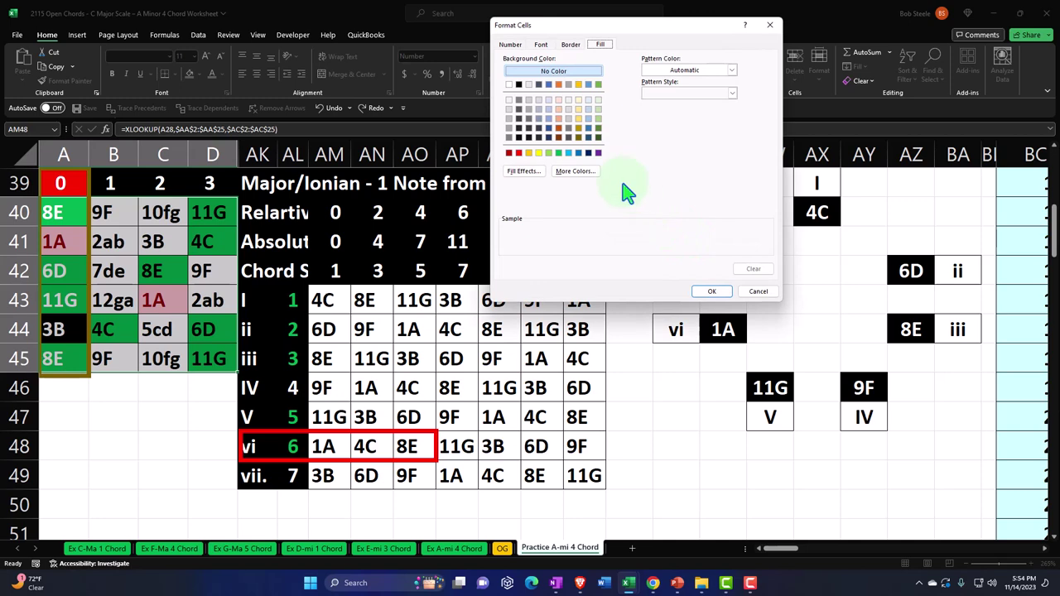
click(559, 153)
click(711, 290)
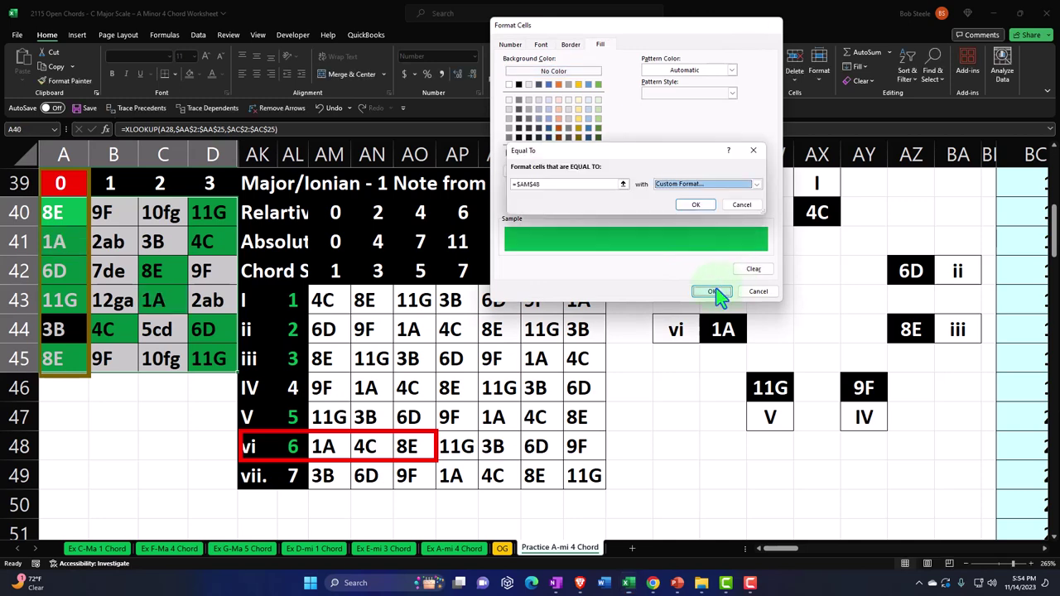
click(695, 205)
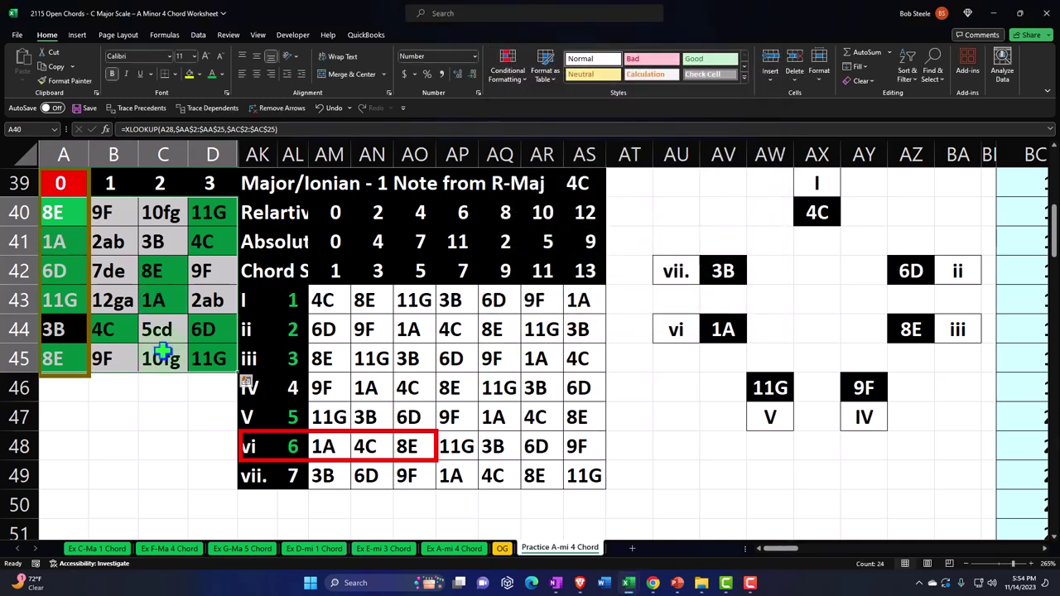
click(163, 413)
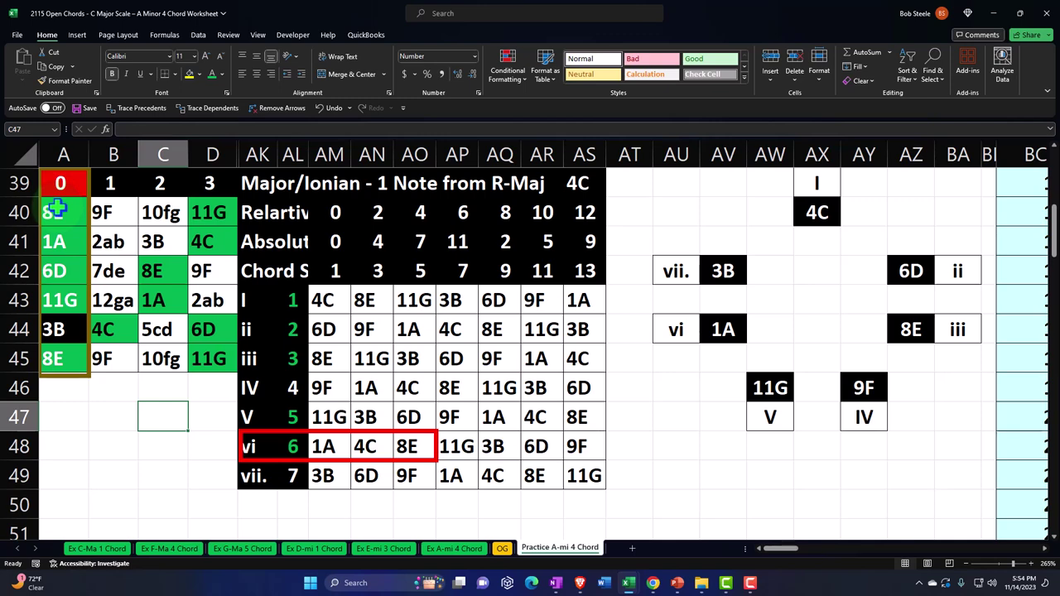
Check the vi row in the chord table, then reselect grid A40:D45 for Conditional Formatting
drag(54, 212, 202, 353)
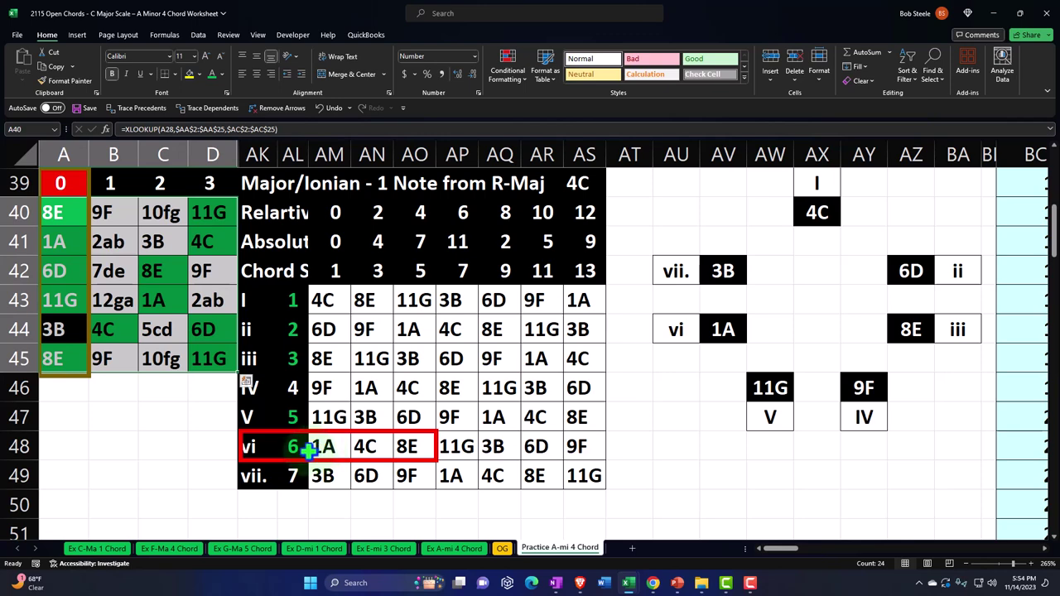
click(506, 66)
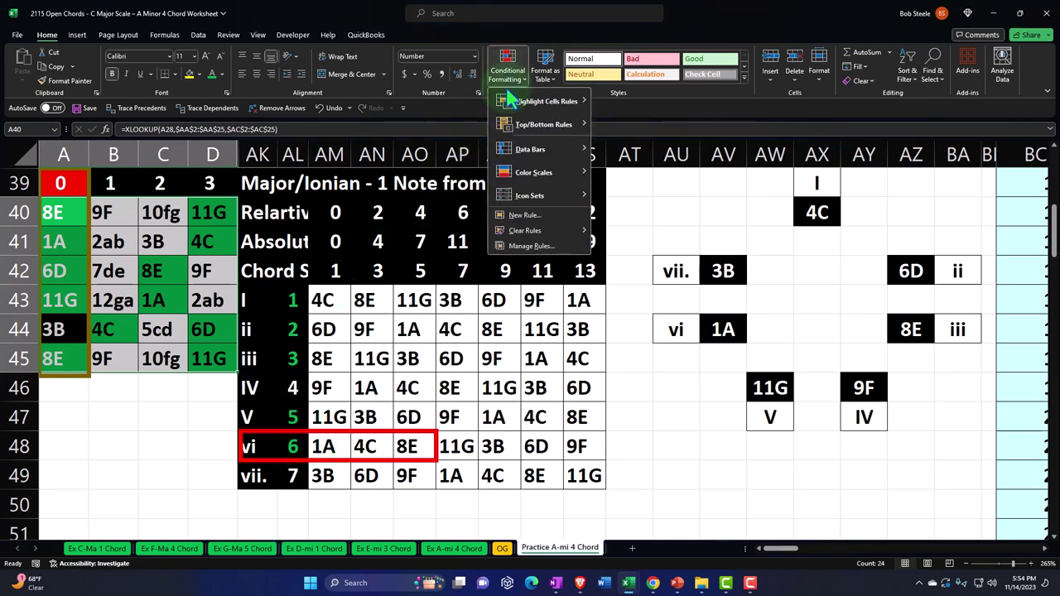
mouse_move(510, 102)
click(323, 343)
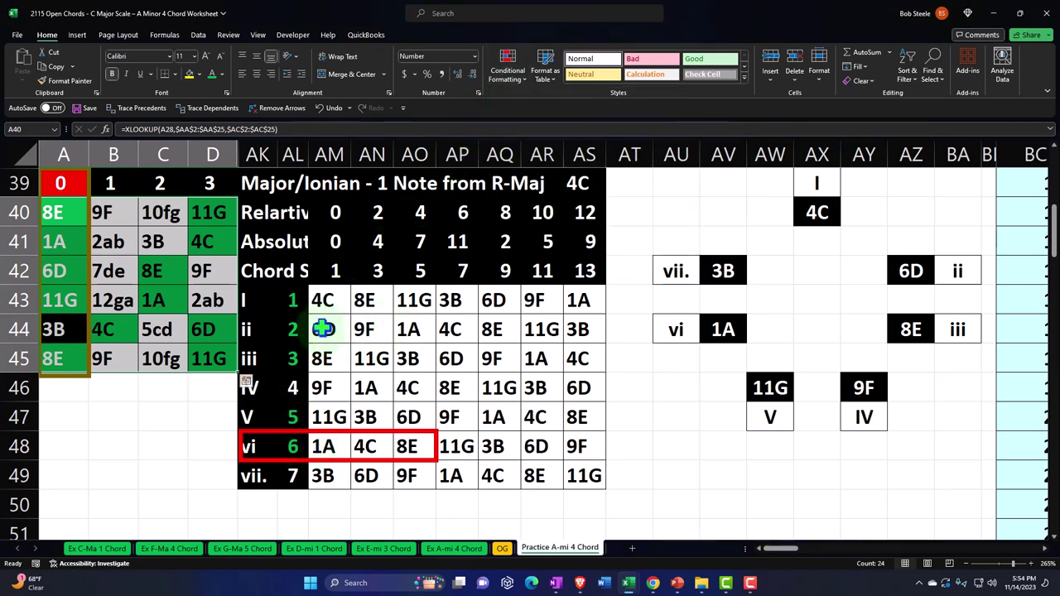
drag(322, 327, 365, 417)
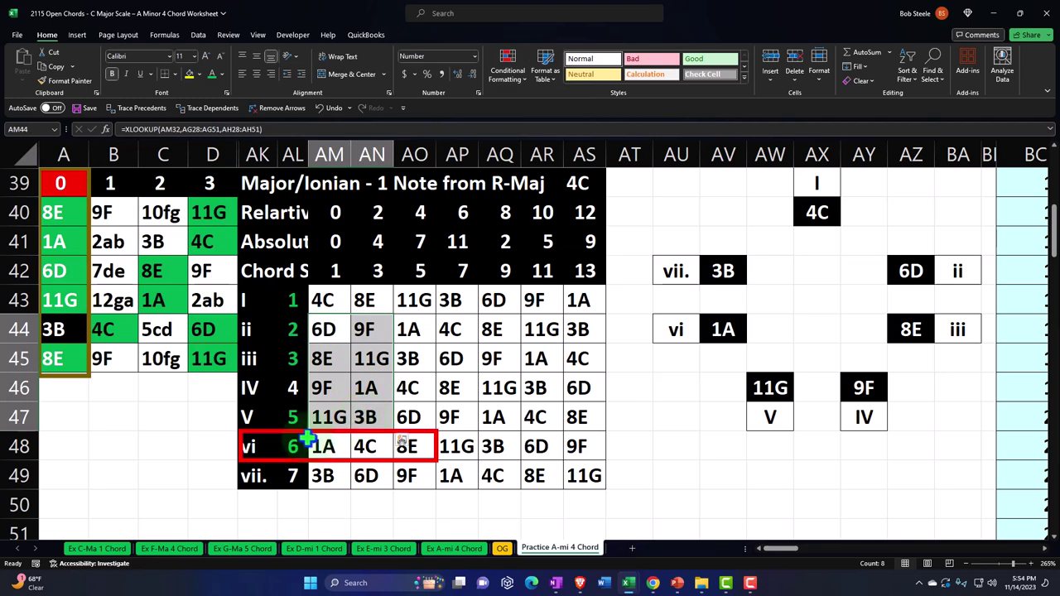
click(300, 446)
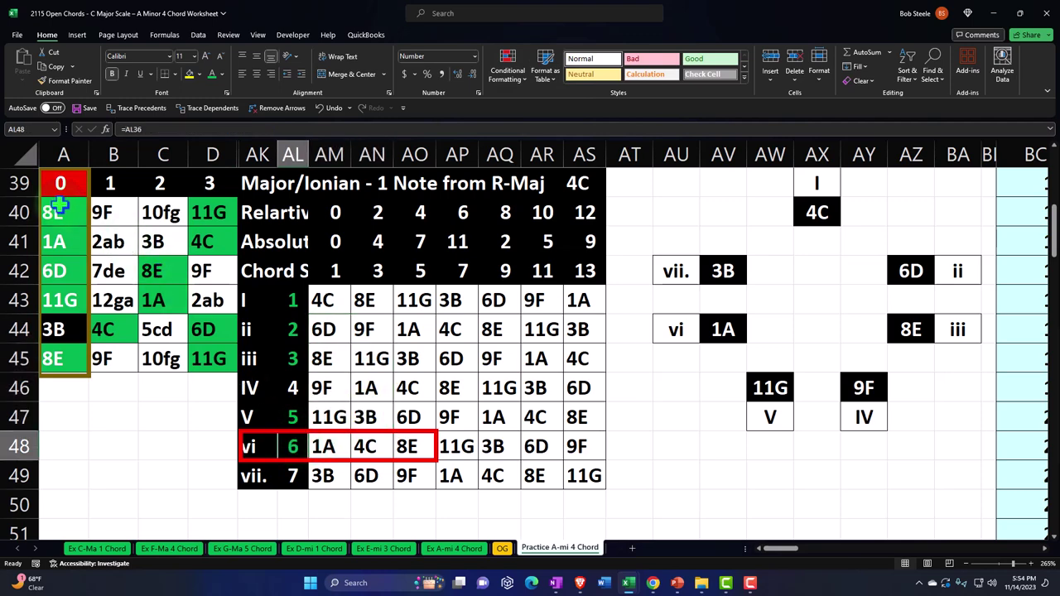
drag(58, 209, 210, 352)
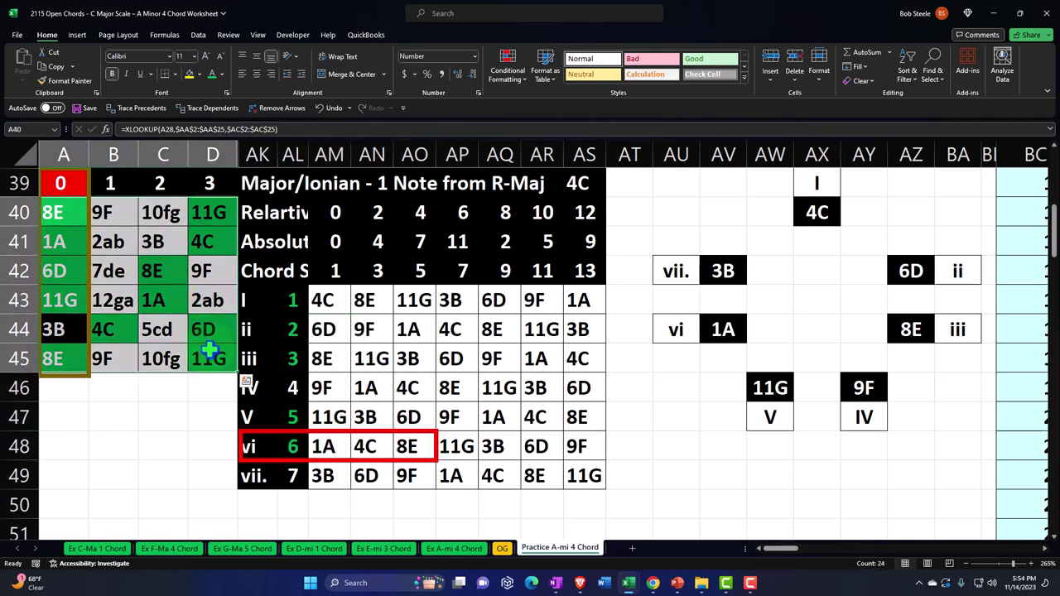
click(507, 70)
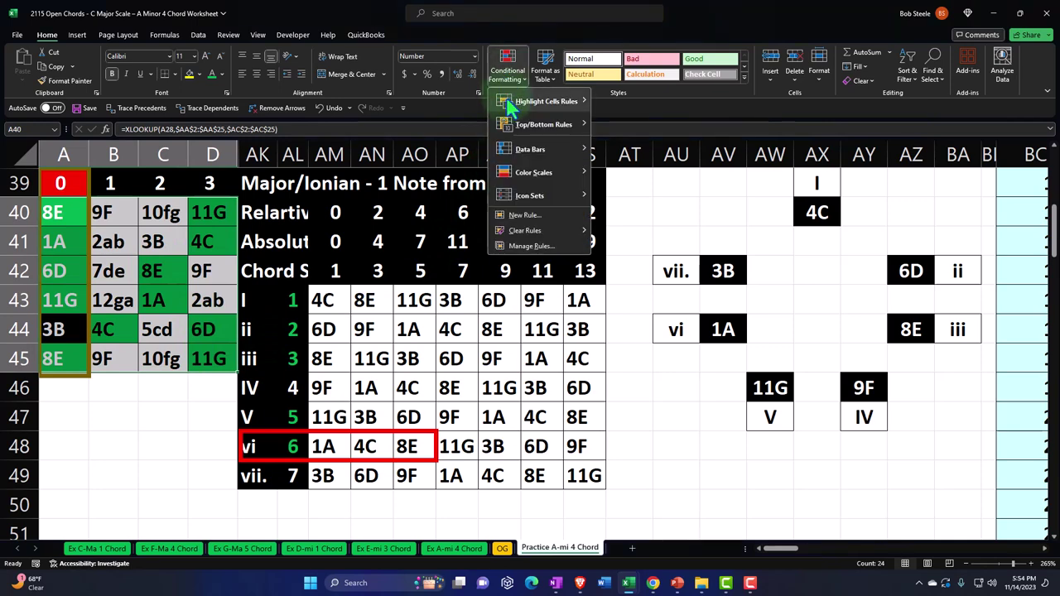
Add an Equal To rule giving cells matching 1A (AM48) green fill with dark green text
mouse_move(579, 101)
click(631, 156)
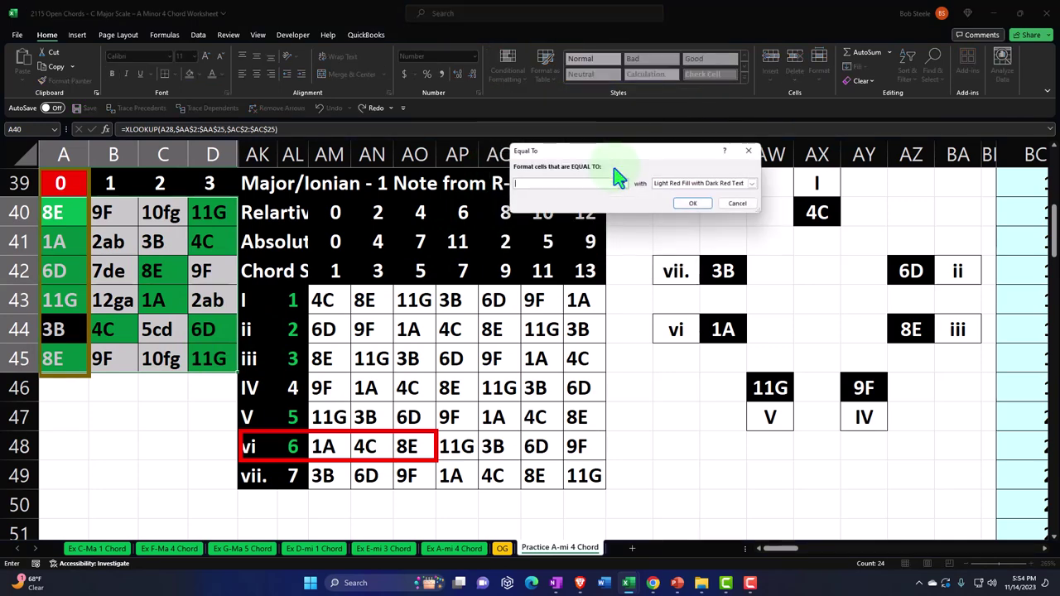
click(338, 439)
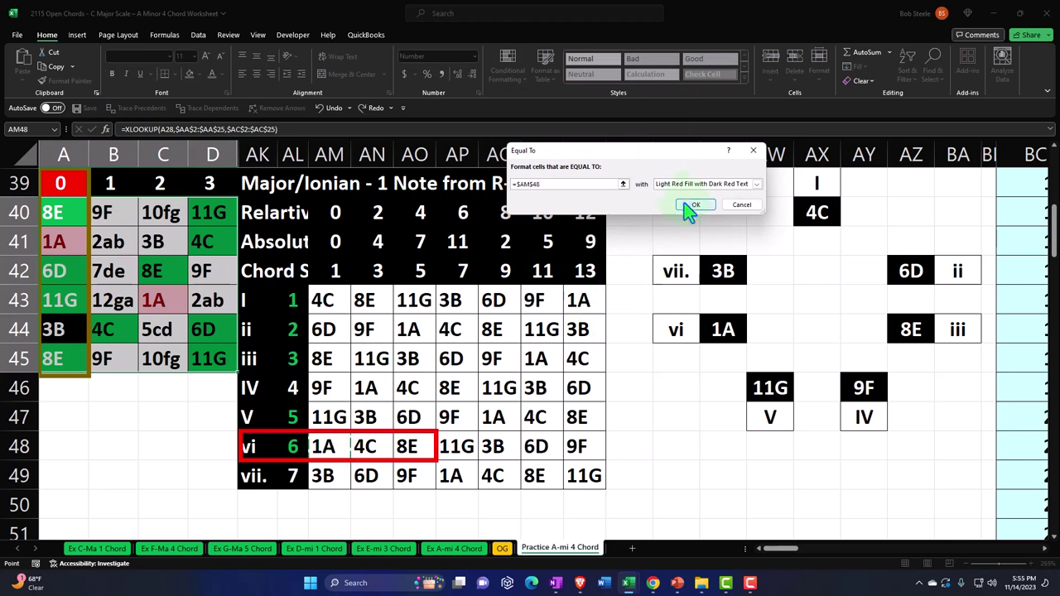
click(704, 184)
click(686, 208)
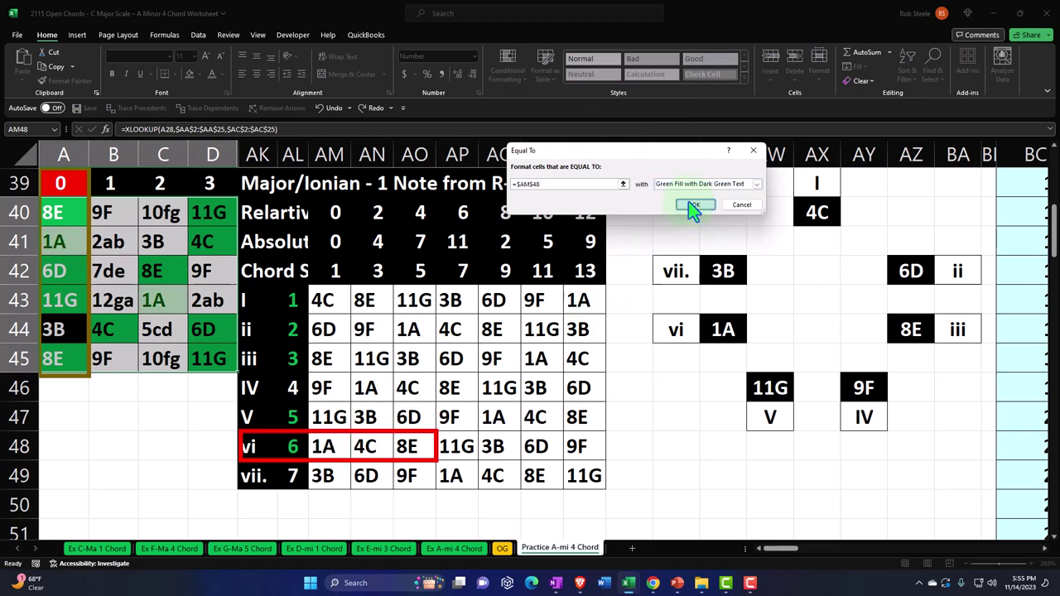
click(692, 206)
Add a light red Equal To rule for cells matching 4C in AN48
click(507, 68)
mouse_move(580, 103)
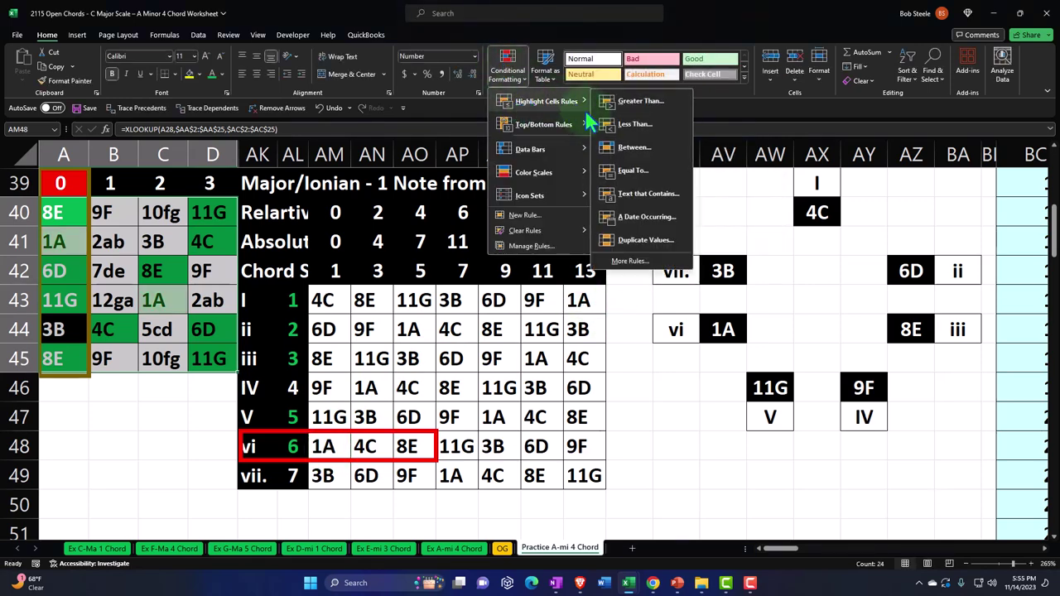
click(632, 170)
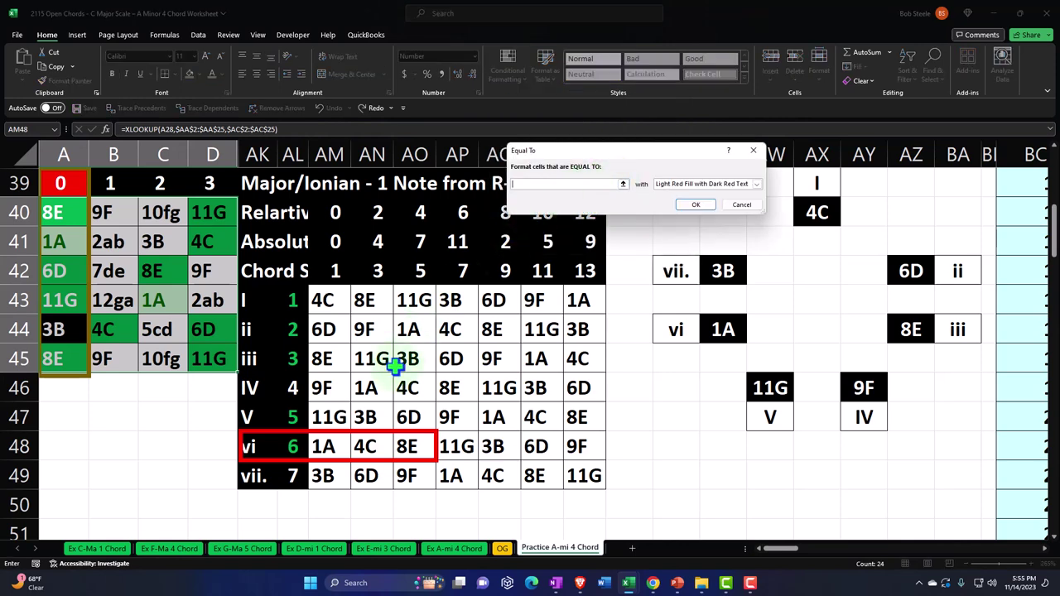
click(362, 444)
click(695, 205)
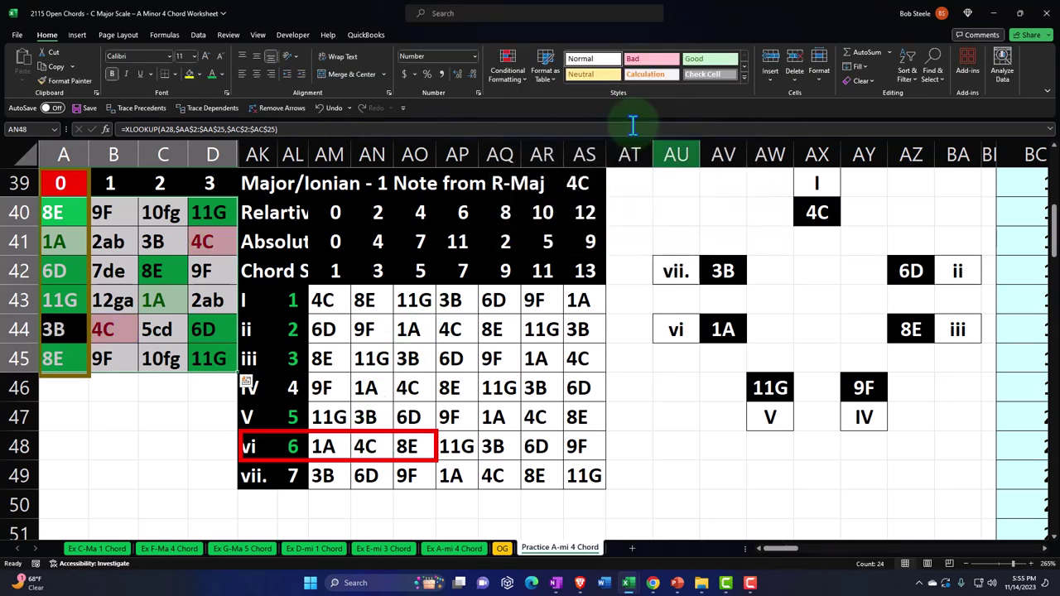
Add a yellow fill with dark yellow text rule for cells matching 8E in AO48
click(507, 68)
mouse_move(546, 101)
click(632, 169)
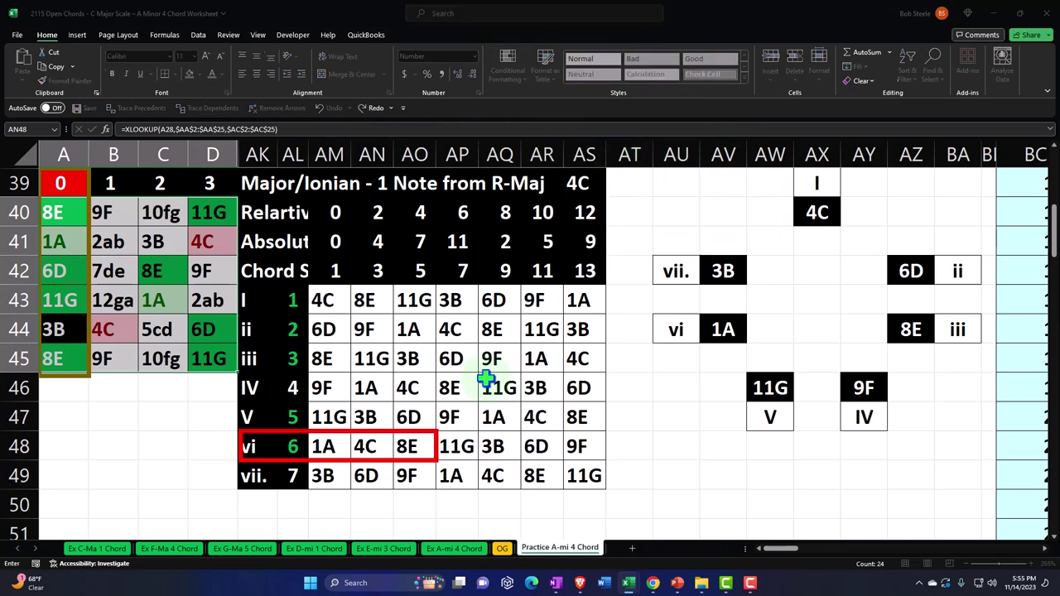
click(407, 445)
click(677, 187)
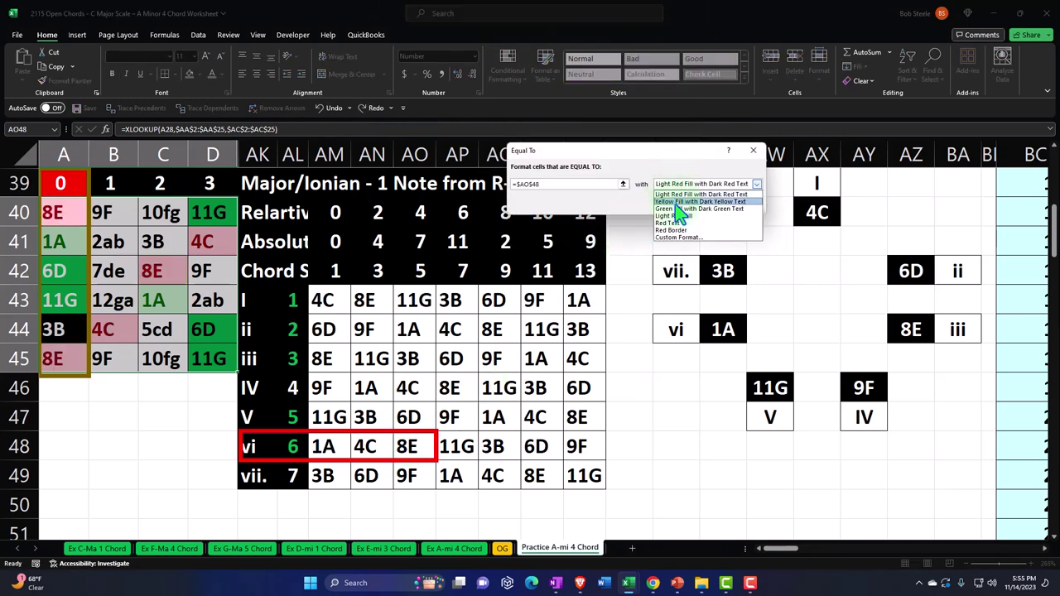
click(679, 204)
click(681, 207)
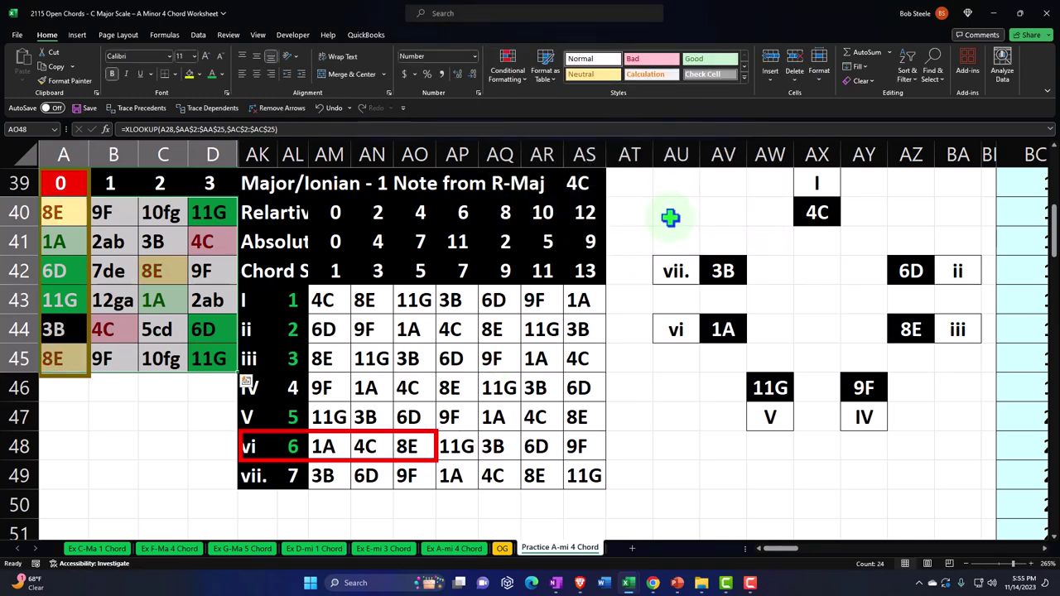
Format Painter the green, pink and yellow fills from C43, D41, C42 onto AM48, AN48, AO48
click(175, 304)
click(81, 86)
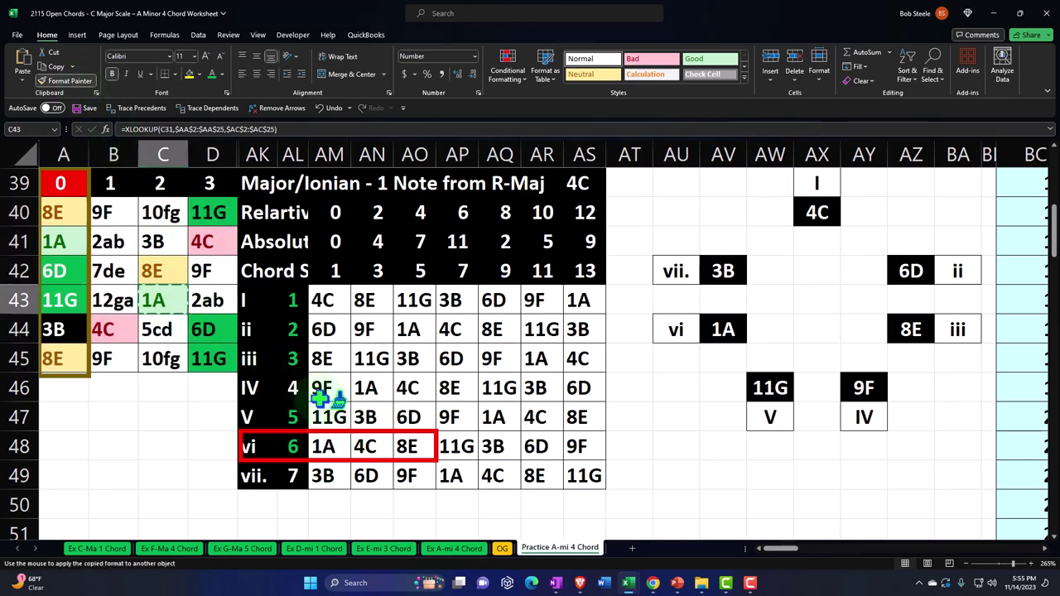
click(327, 447)
click(214, 250)
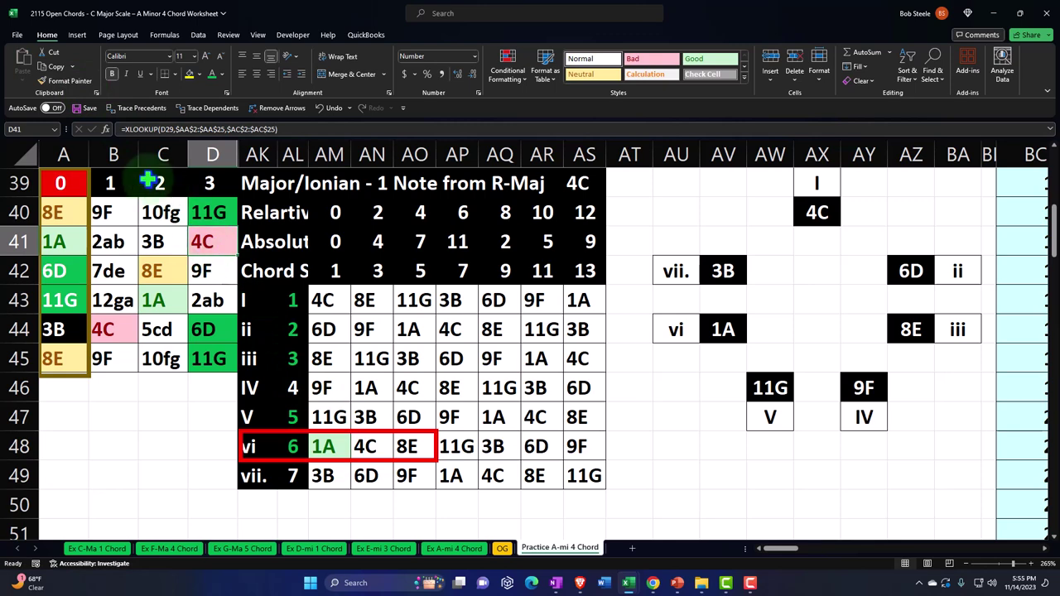
click(64, 81)
click(373, 443)
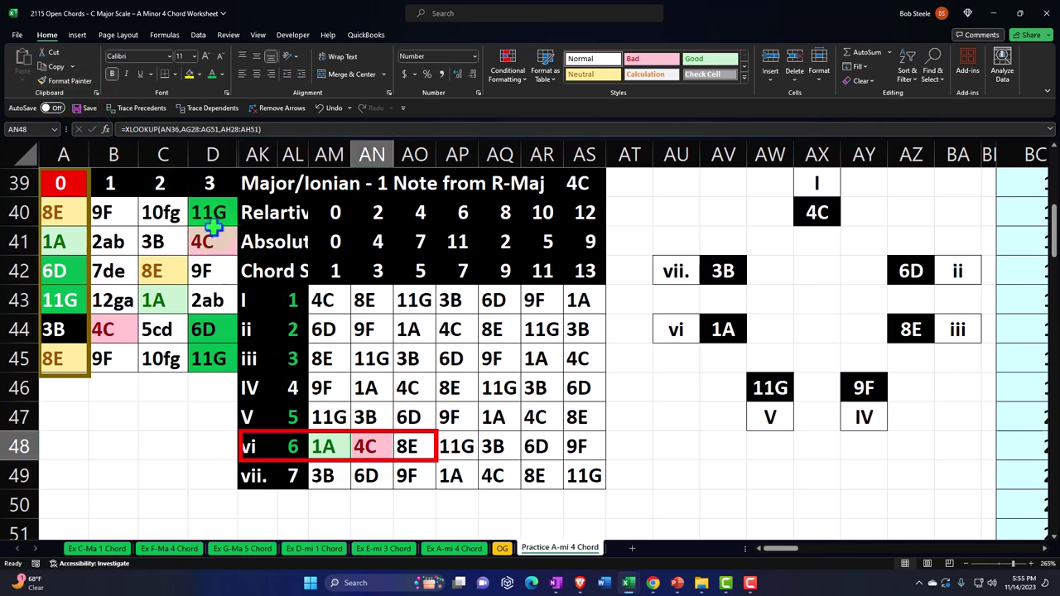
click(163, 270)
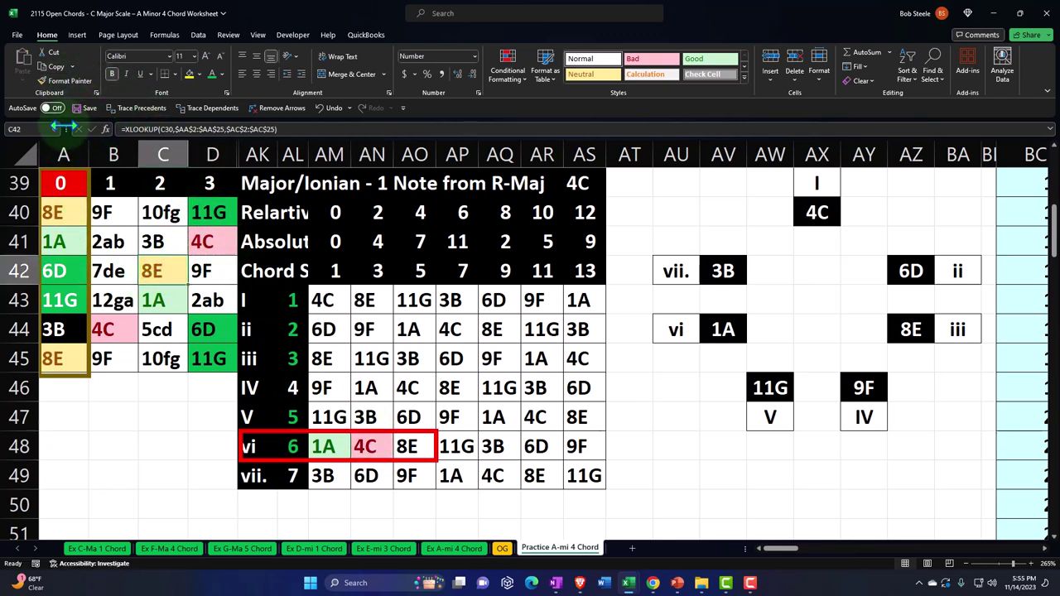
click(64, 80)
click(414, 445)
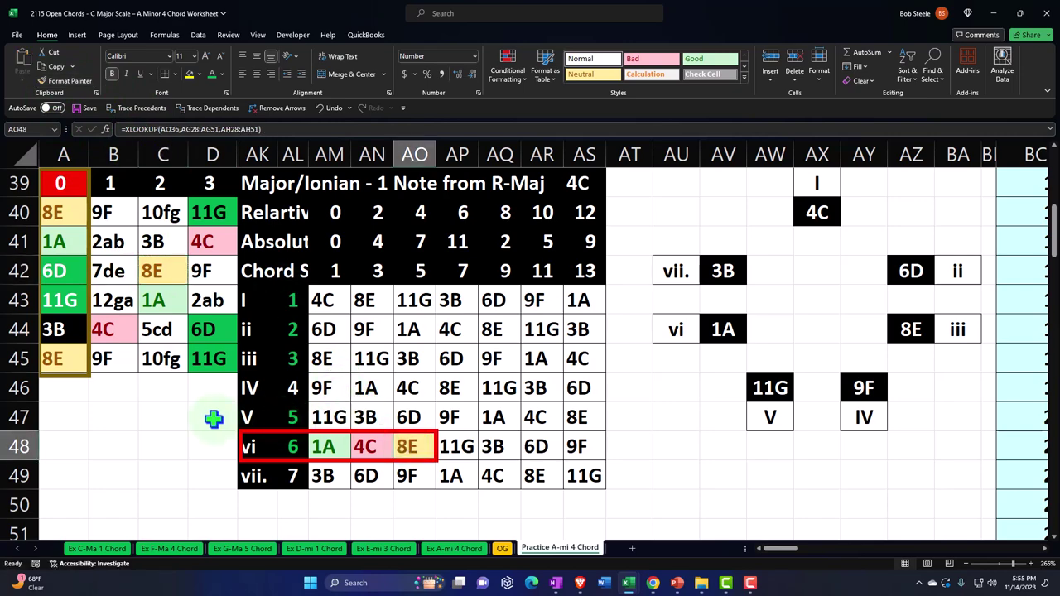
click(212, 417)
scroll(214, 418, up, 9)
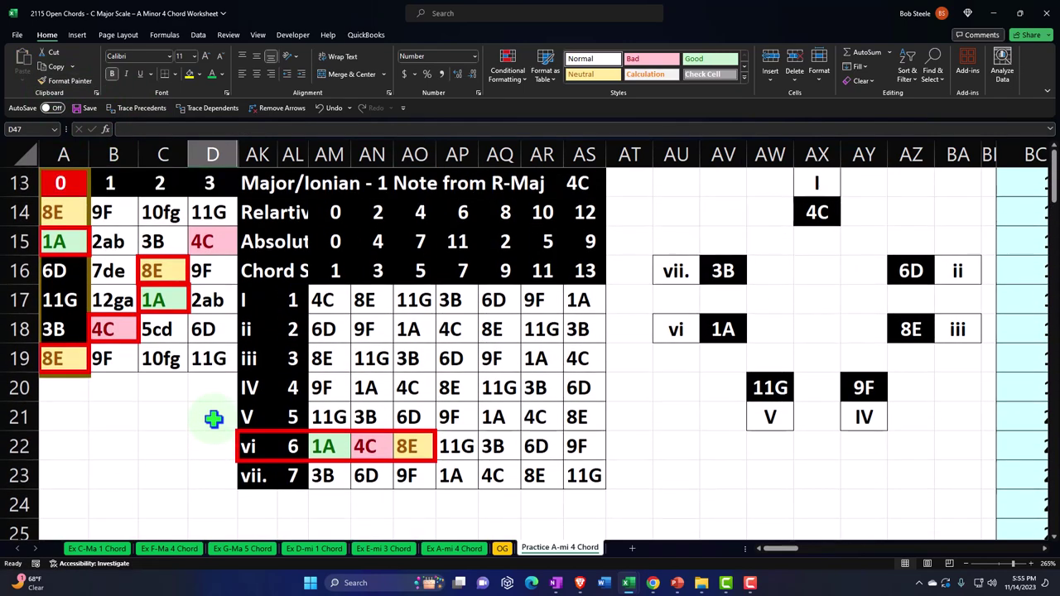
Paste copies of the red outline rectangles onto the lower fretboard grid
click(83, 255)
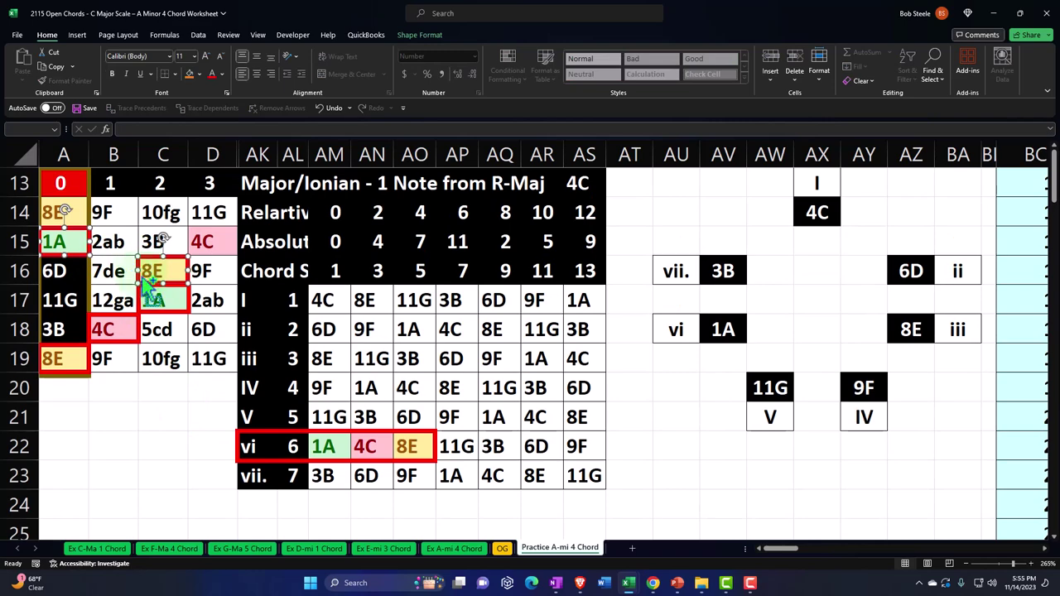
drag(145, 332, 140, 332)
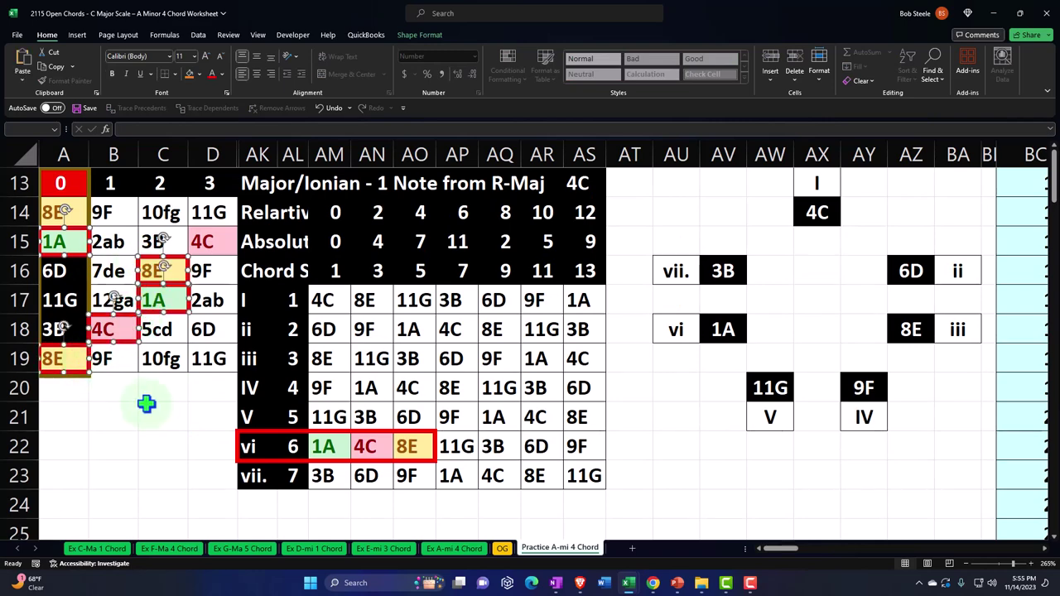
scroll(157, 418, down, 9)
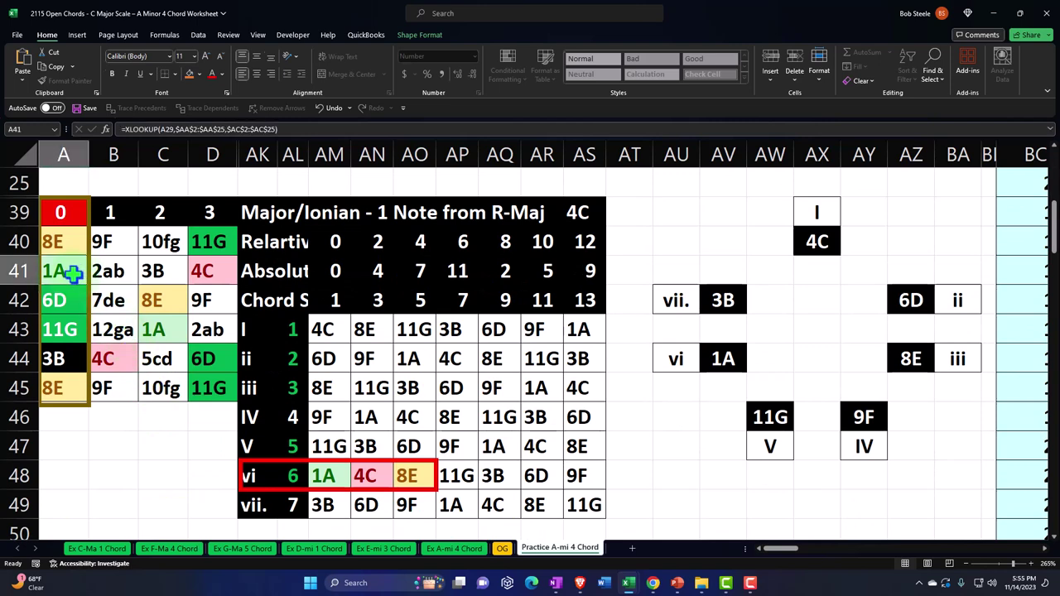
key(ctrl+v)
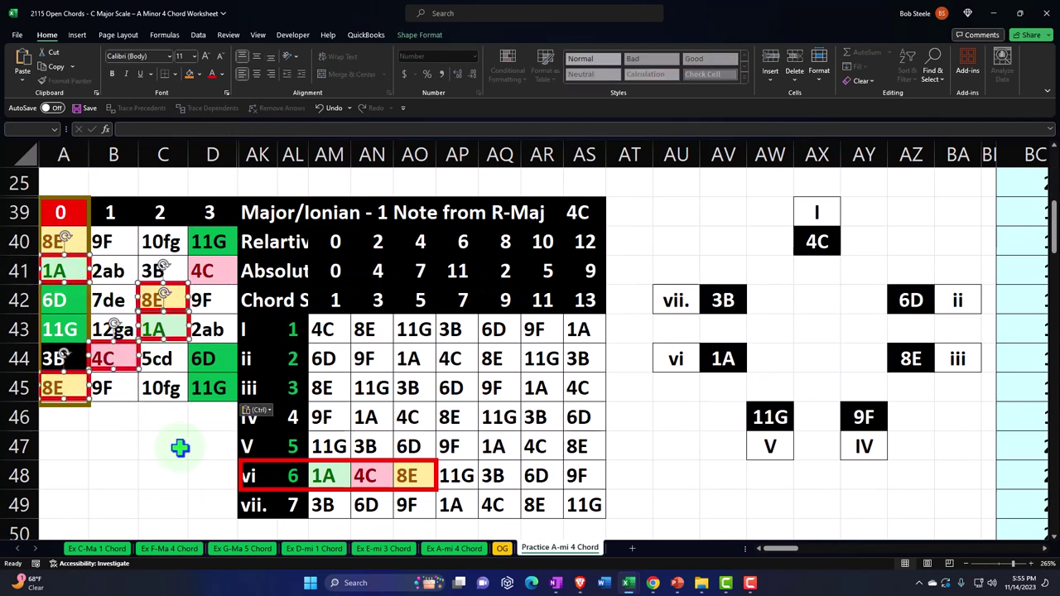
click(179, 448)
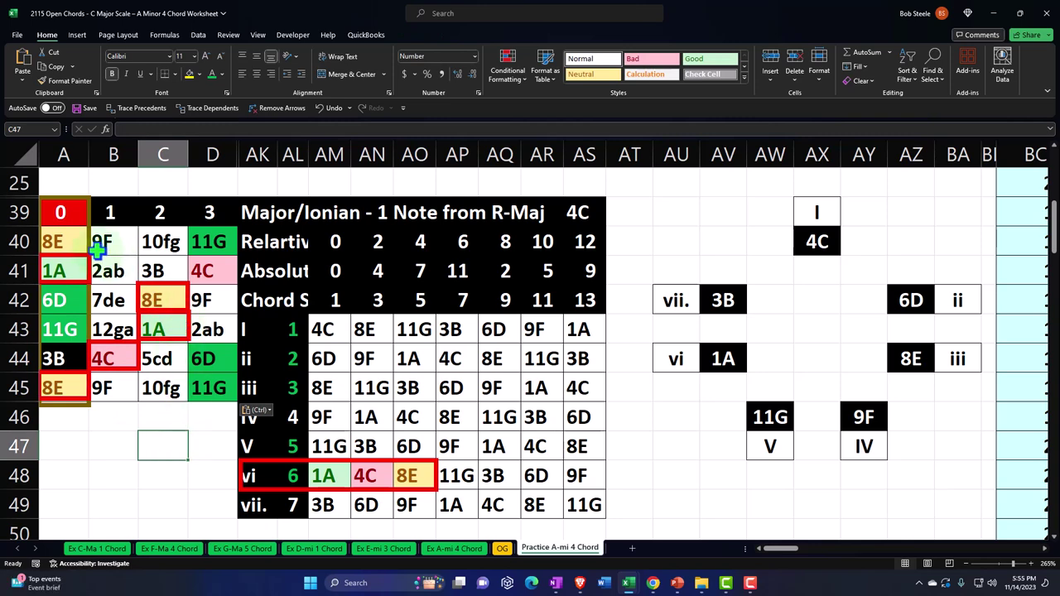
Verify the outlines sit on the 1A, 4C and 8E cells, including the box around C43
click(65, 268)
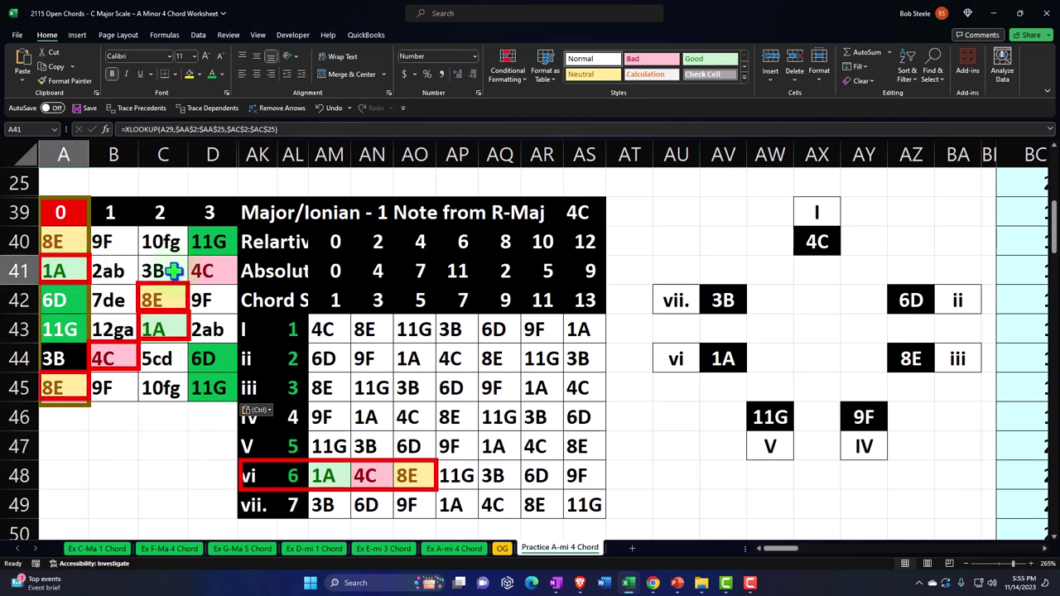
ctrl+click(209, 271)
click(162, 299)
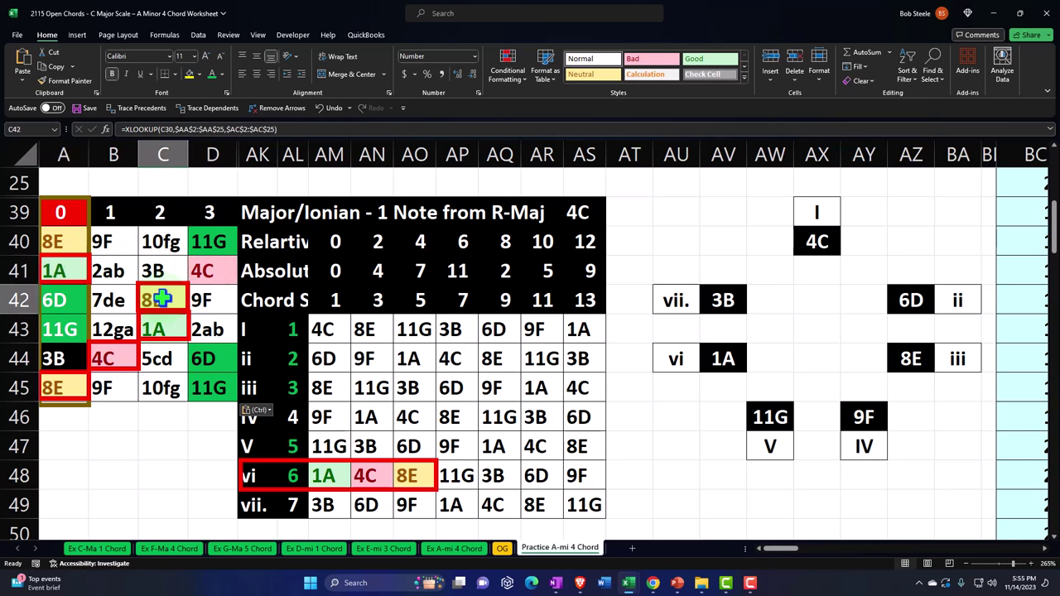
click(189, 330)
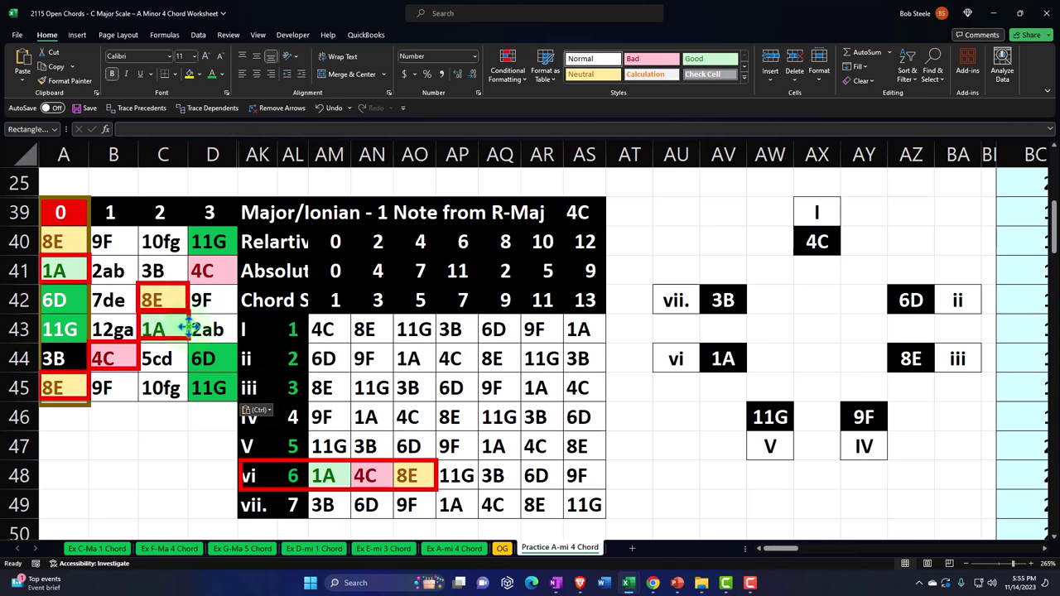
click(189, 330)
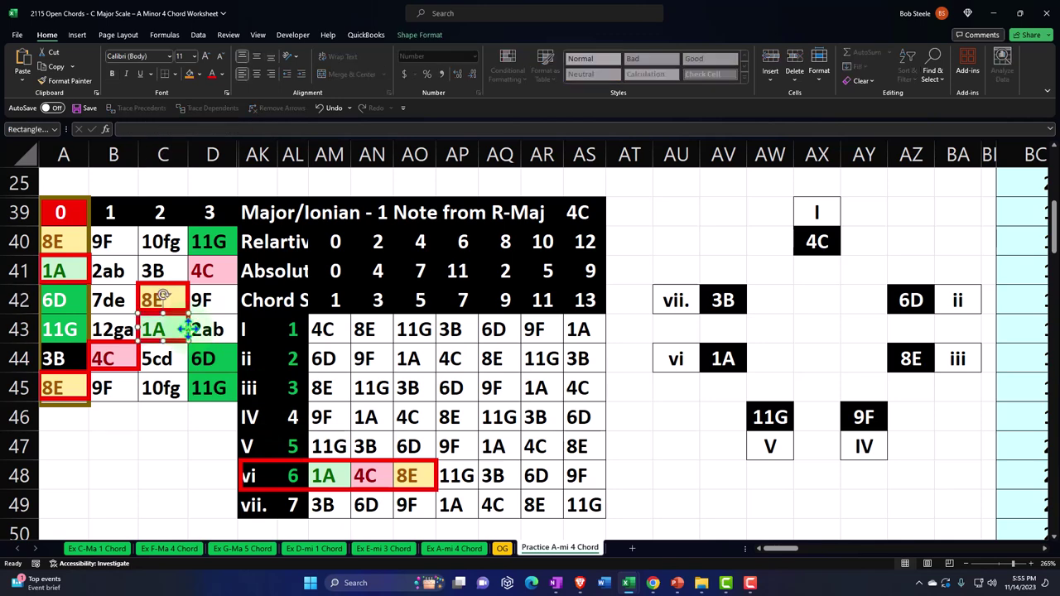
click(175, 478)
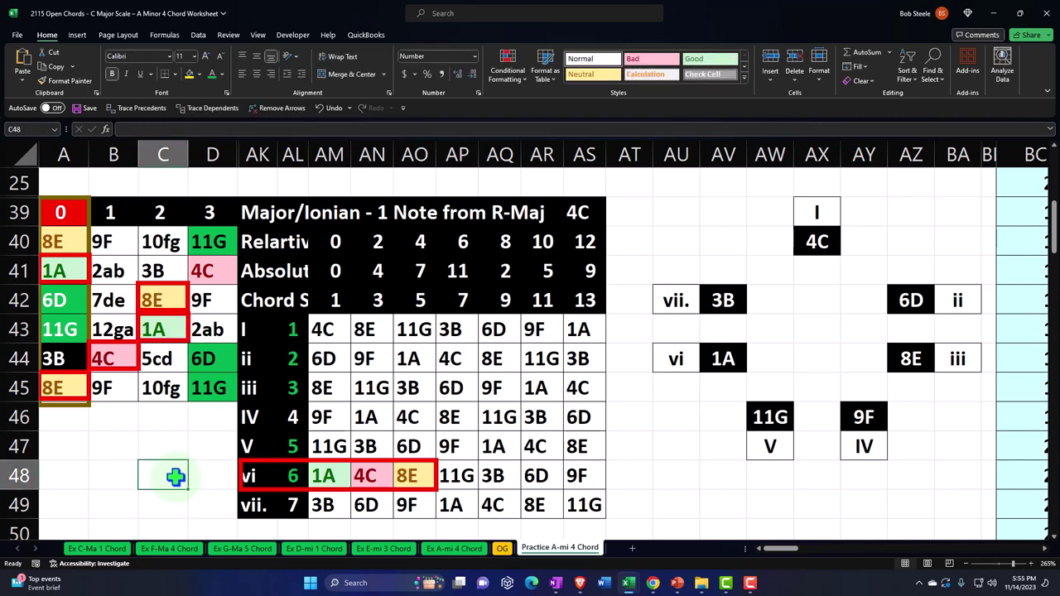
scroll(173, 476, down, 8)
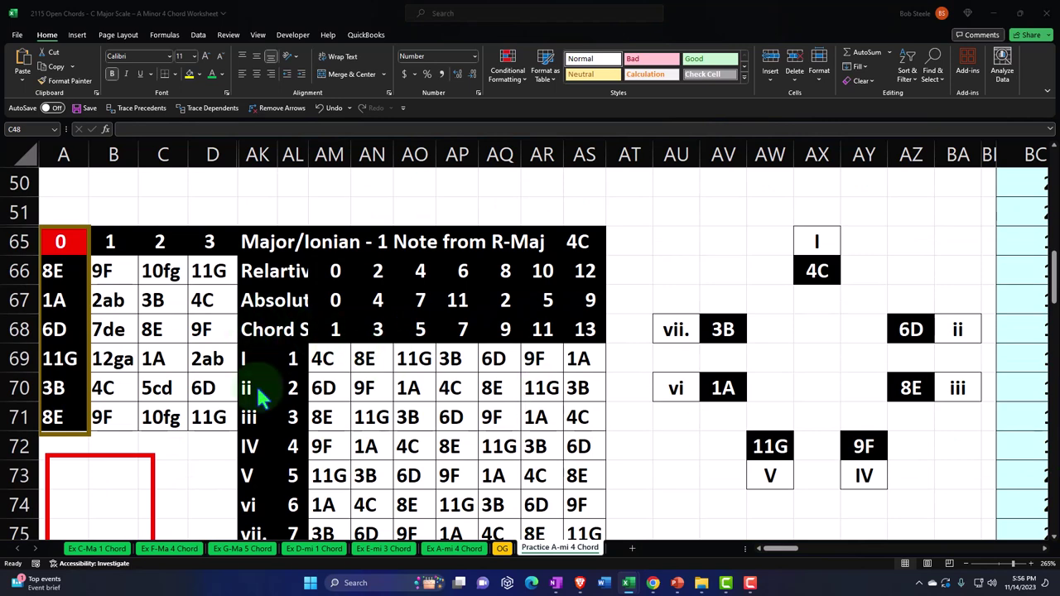
Move and resize the red rectangle to frame AK74:AO74, then select grid A66:D71
scroll(1054, 543, down, 1)
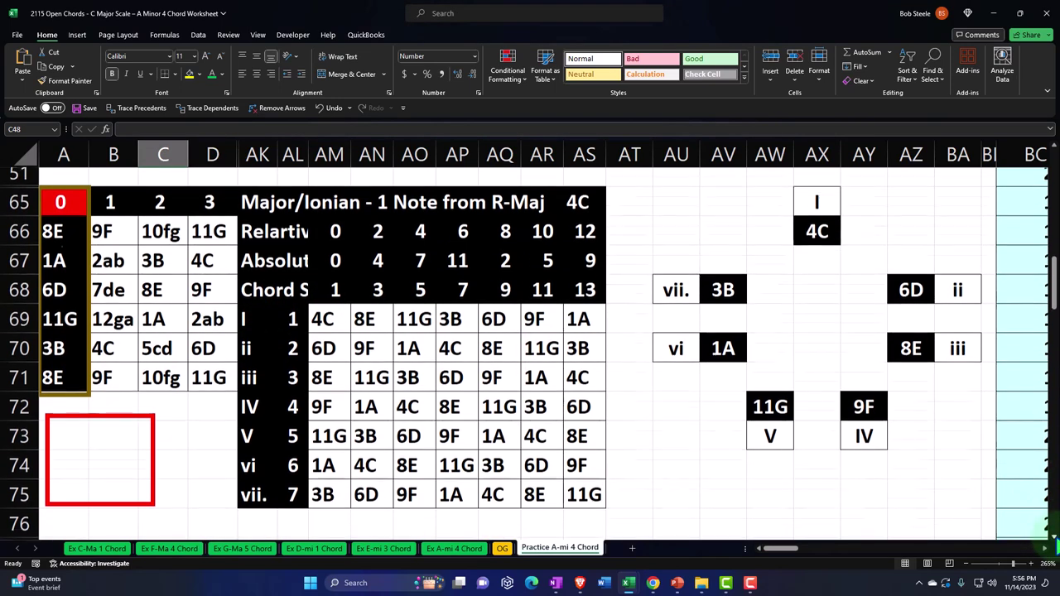
drag(59, 209, 208, 356)
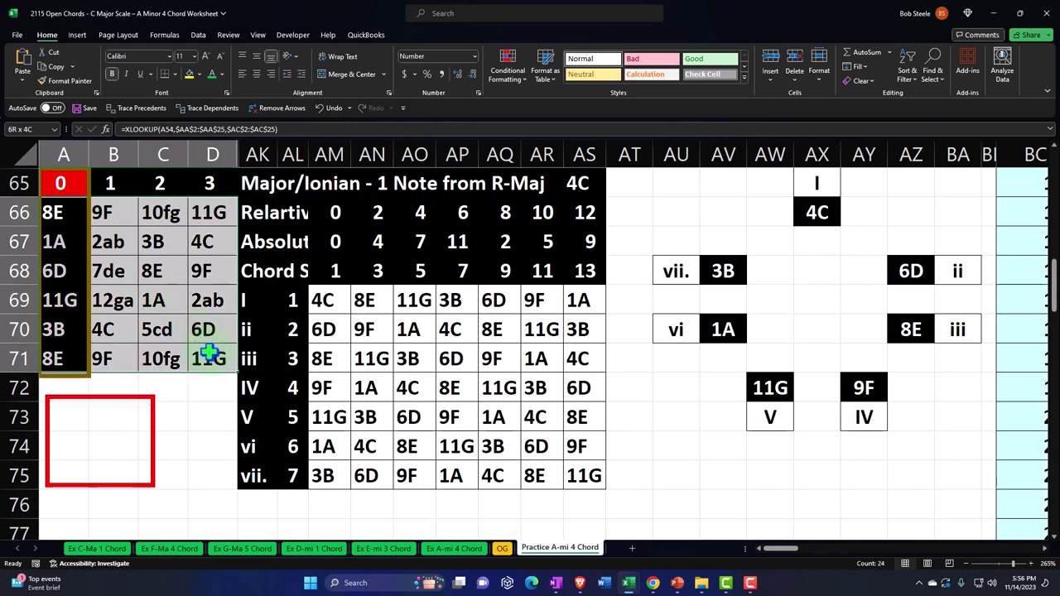
drag(154, 439, 341, 475)
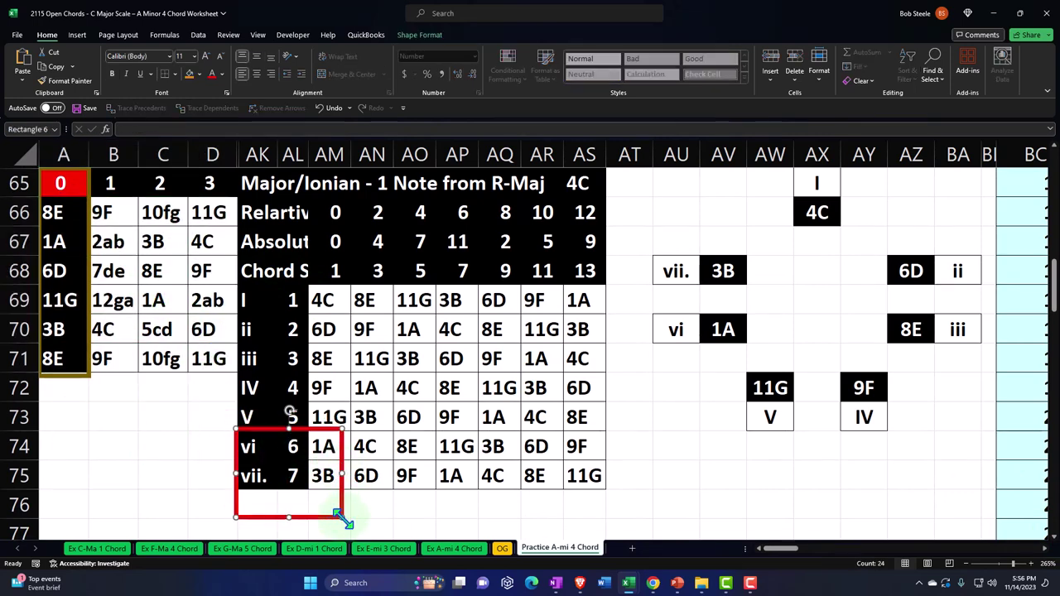
drag(341, 516, 434, 461)
drag(334, 424, 335, 434)
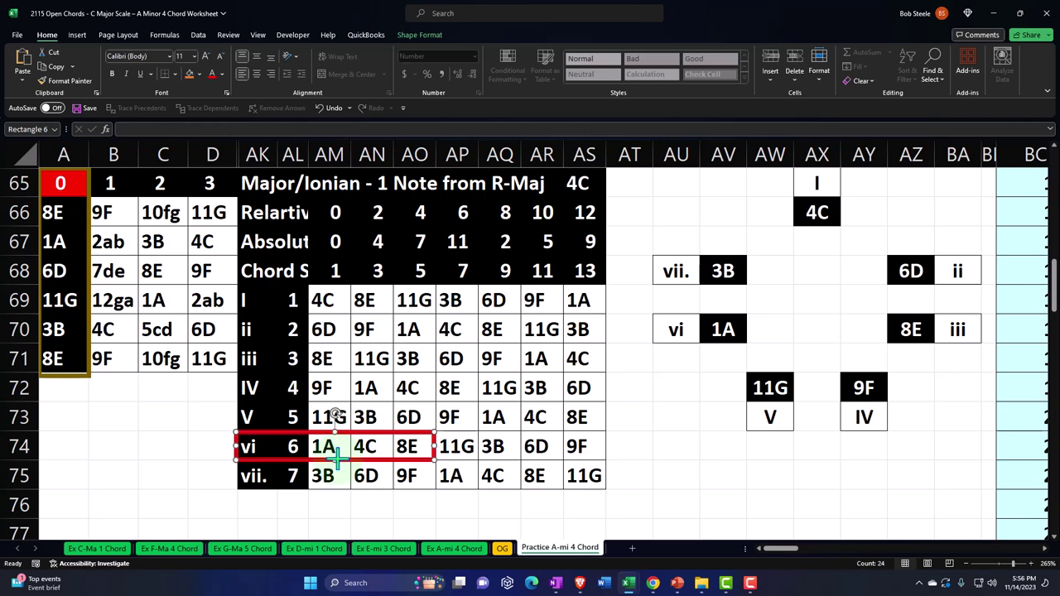
drag(52, 209, 195, 354)
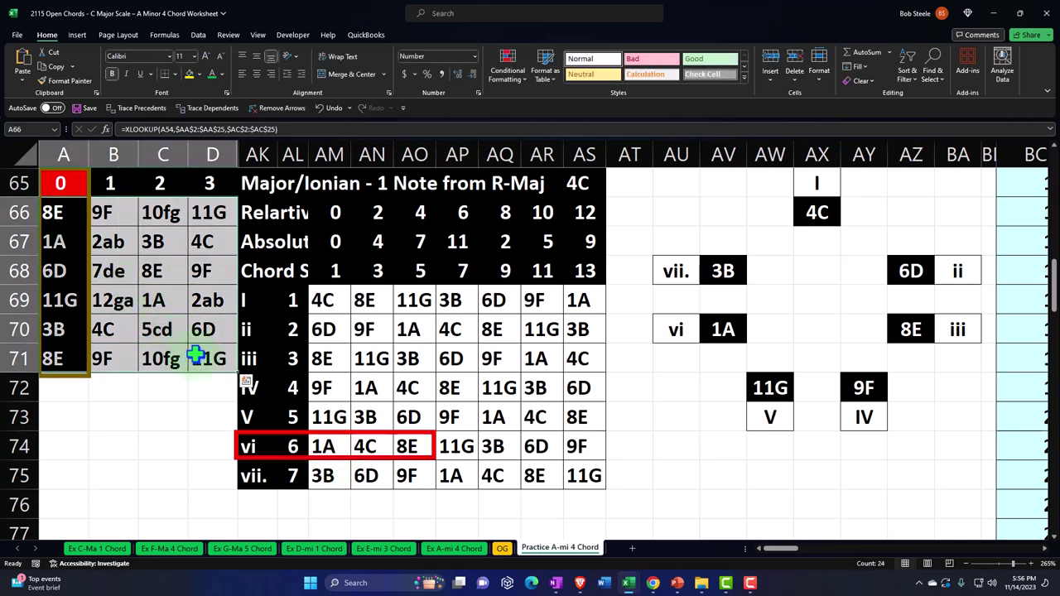
Add an Equal To rule that fills cells matching 4C (AM69) light blue
click(507, 75)
mouse_move(570, 96)
click(633, 164)
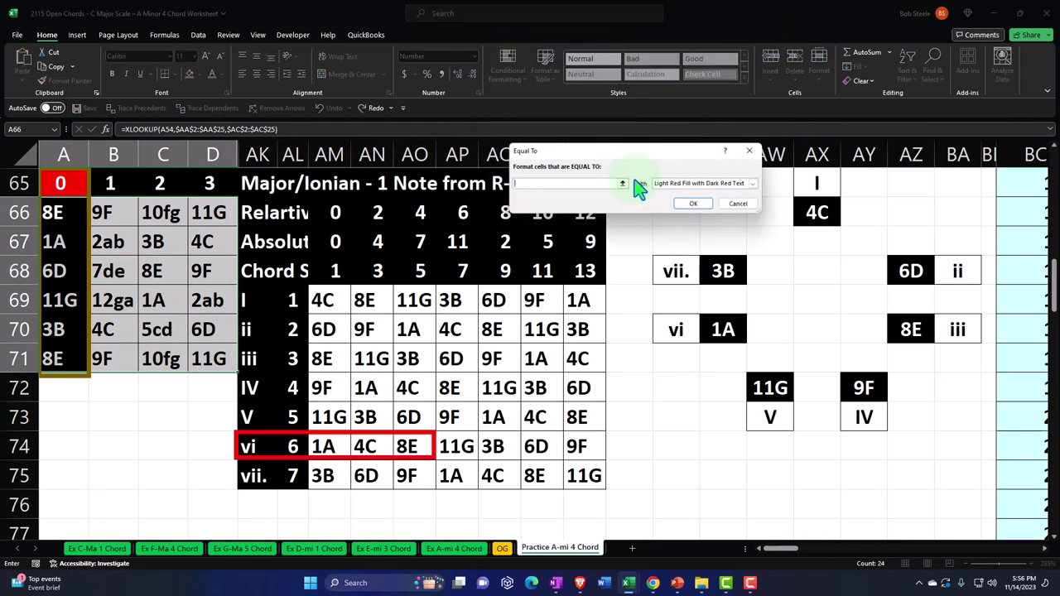
click(331, 300)
click(714, 184)
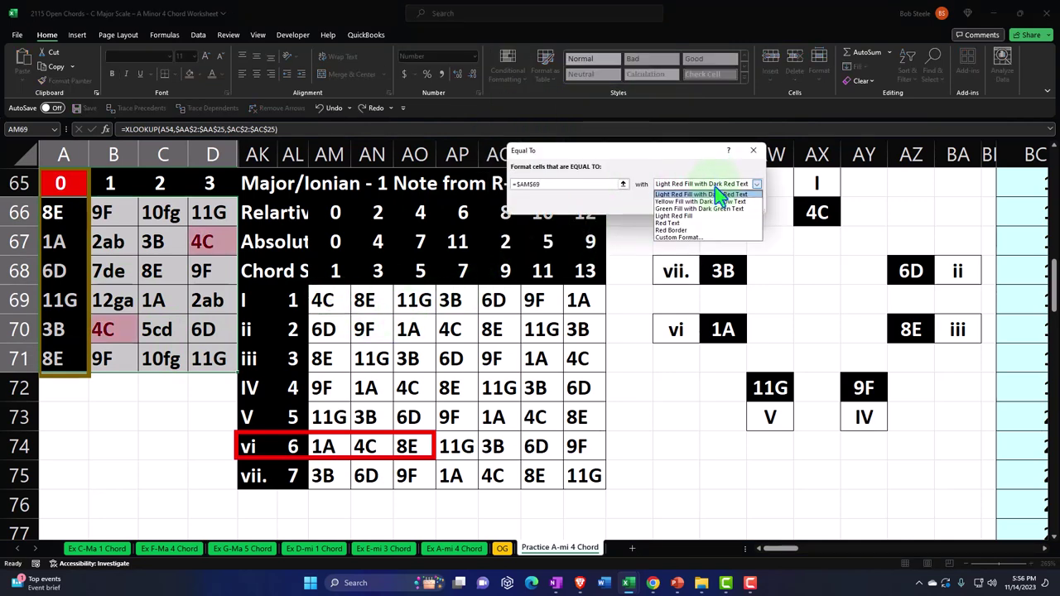
click(680, 237)
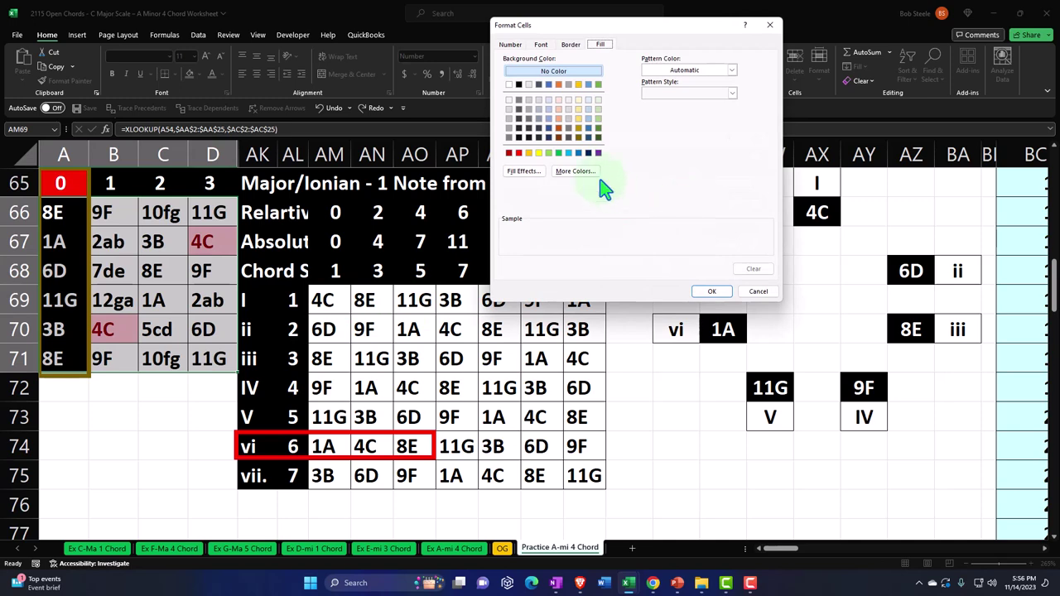
click(567, 154)
click(704, 289)
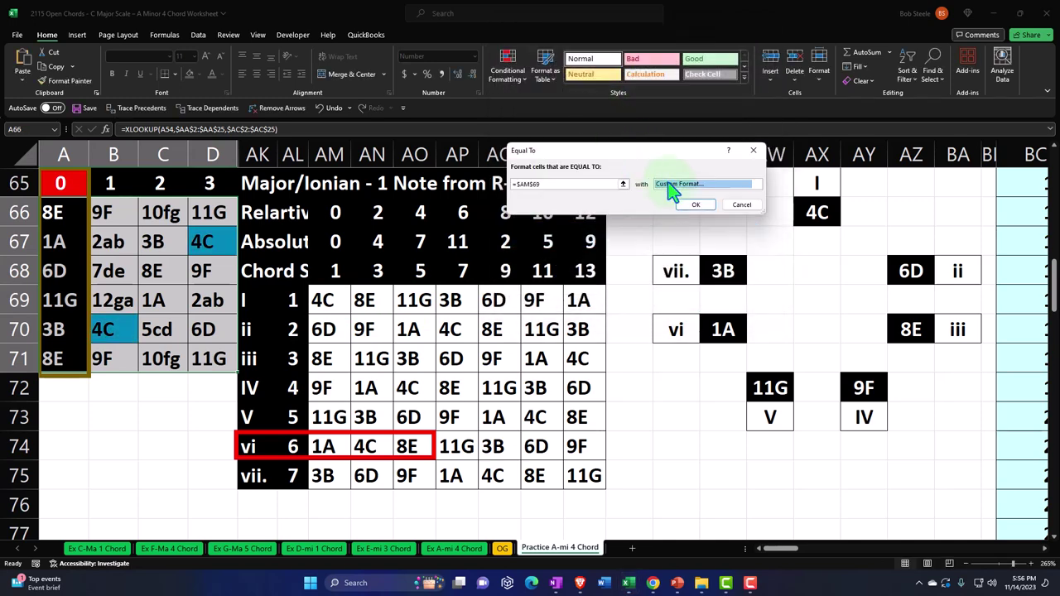
click(694, 206)
Add a light-blue custom-fill Equal To rule for the 6D note (AM70)
click(507, 66)
mouse_move(547, 101)
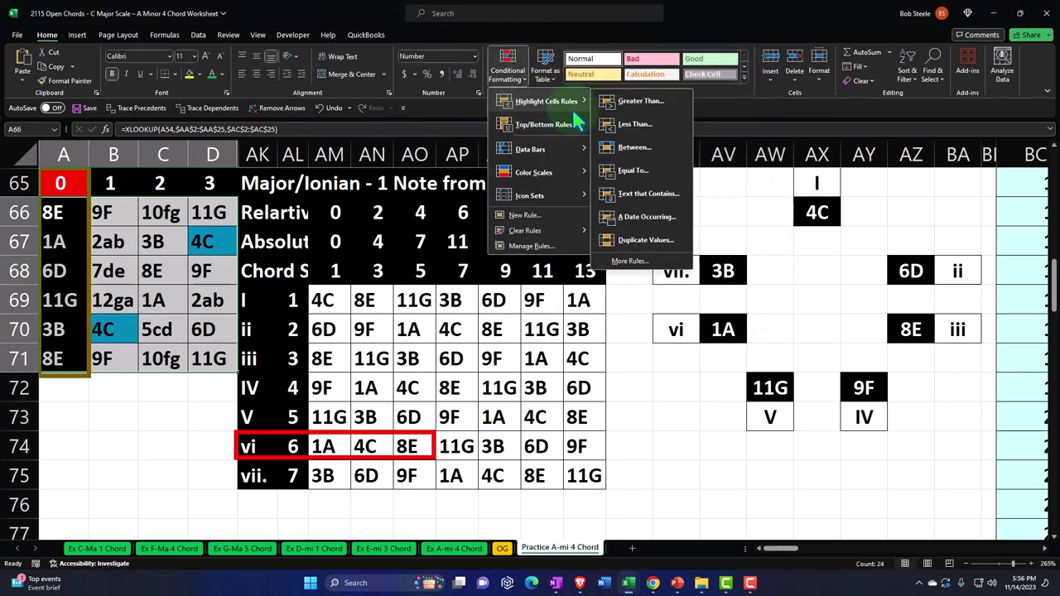
click(634, 173)
click(335, 328)
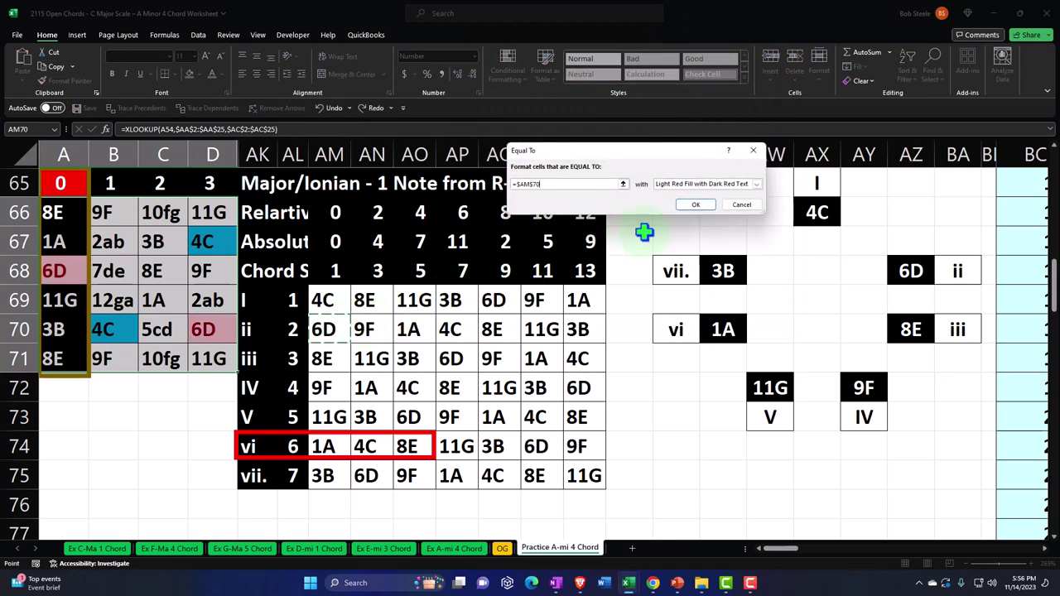
click(693, 184)
click(684, 252)
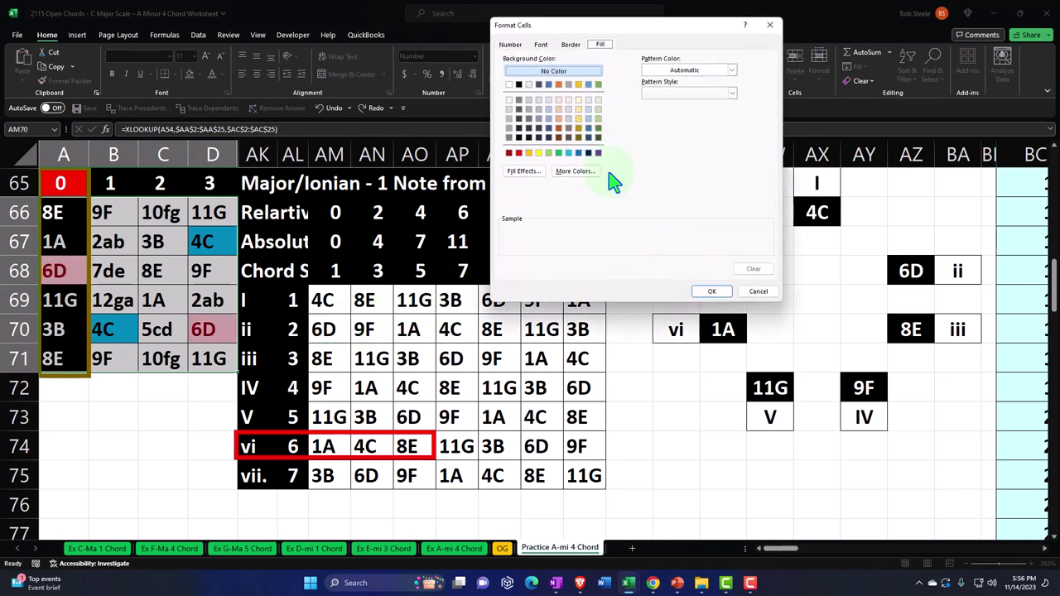
click(577, 152)
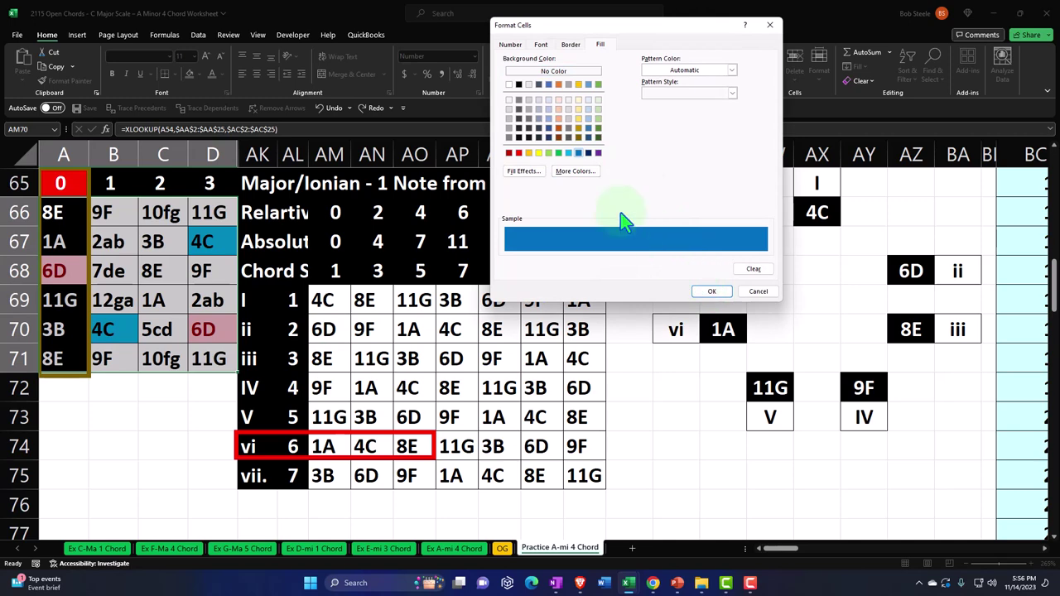
click(568, 153)
click(709, 293)
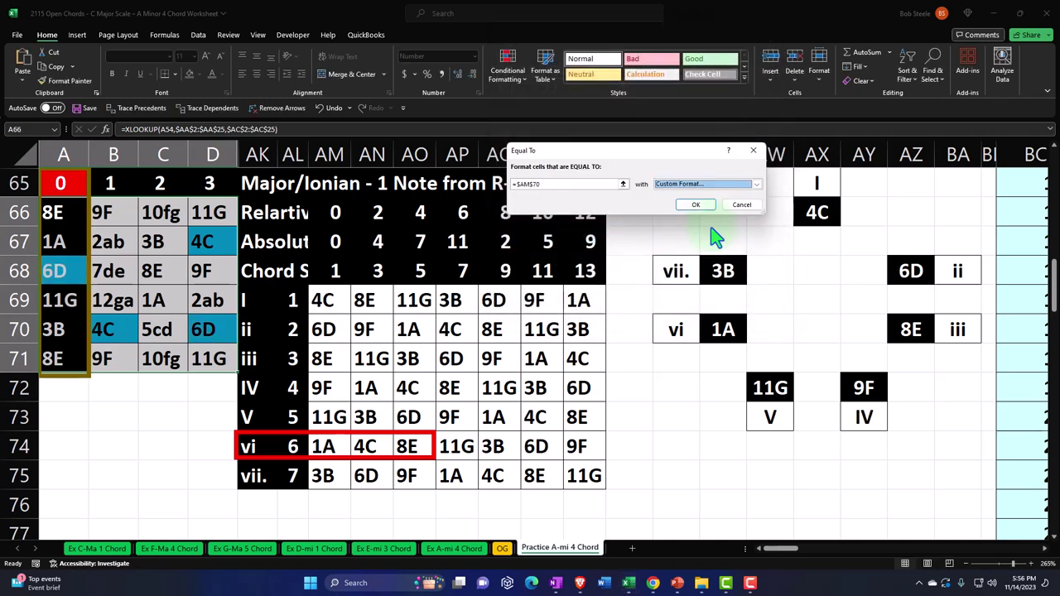
click(702, 204)
Add a light-blue custom-fill Equal To rule for the 8E note (AM71)
click(508, 71)
mouse_move(530, 101)
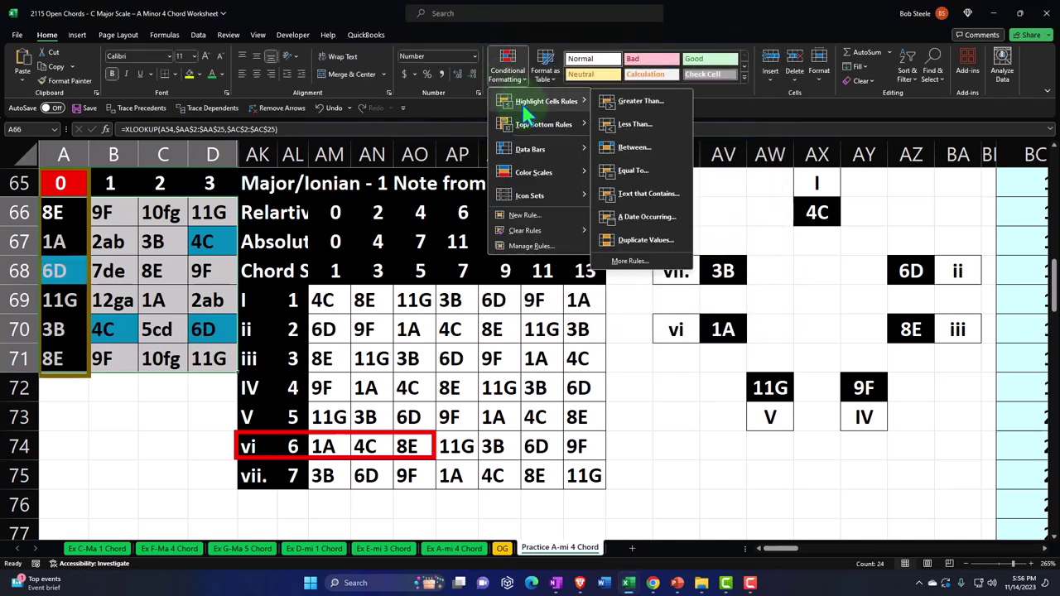
click(630, 172)
click(334, 358)
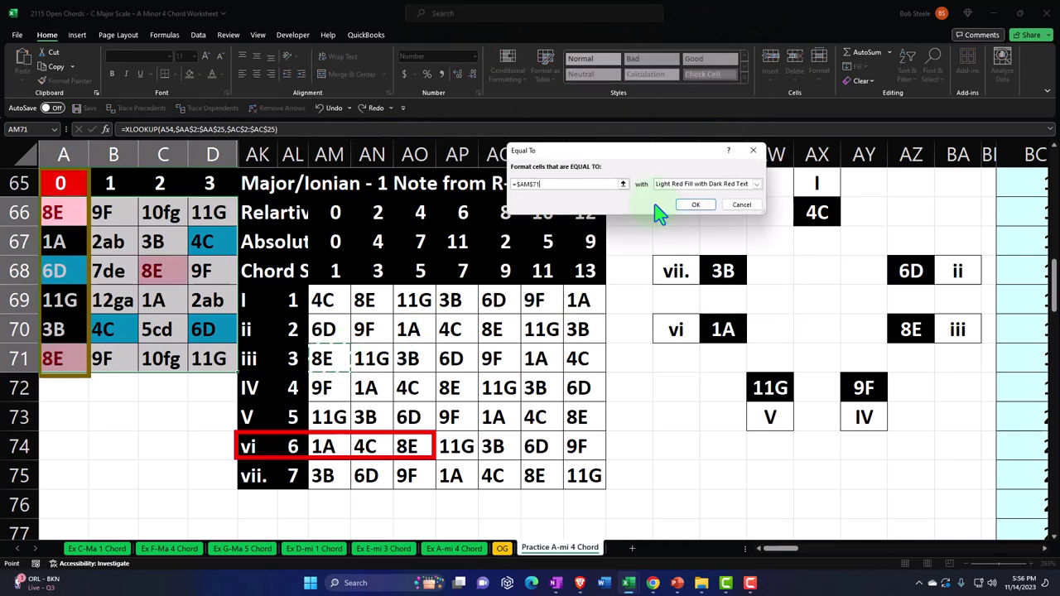
click(700, 184)
click(685, 242)
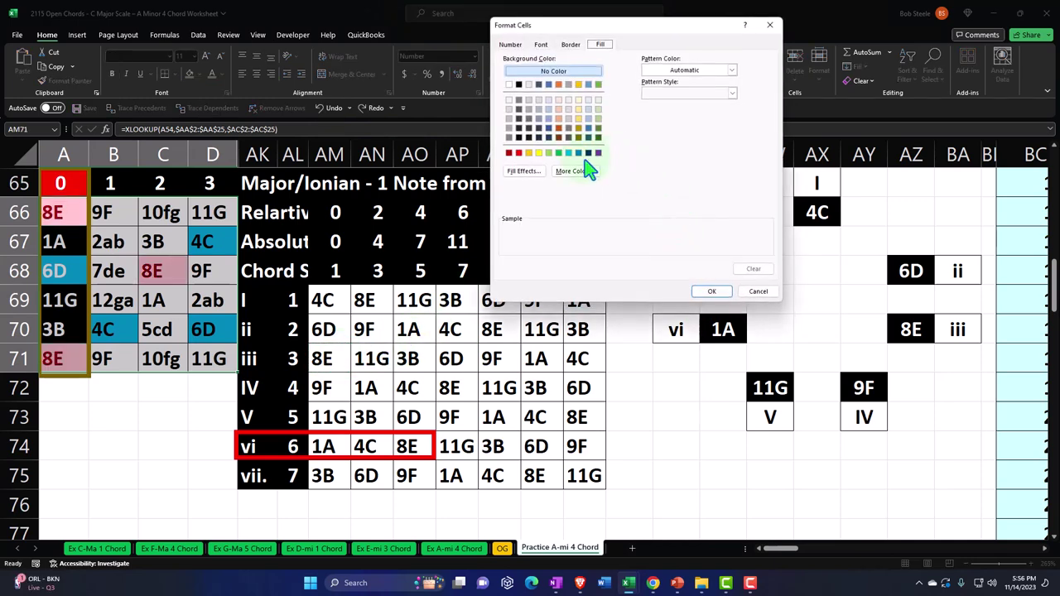
click(569, 153)
click(713, 292)
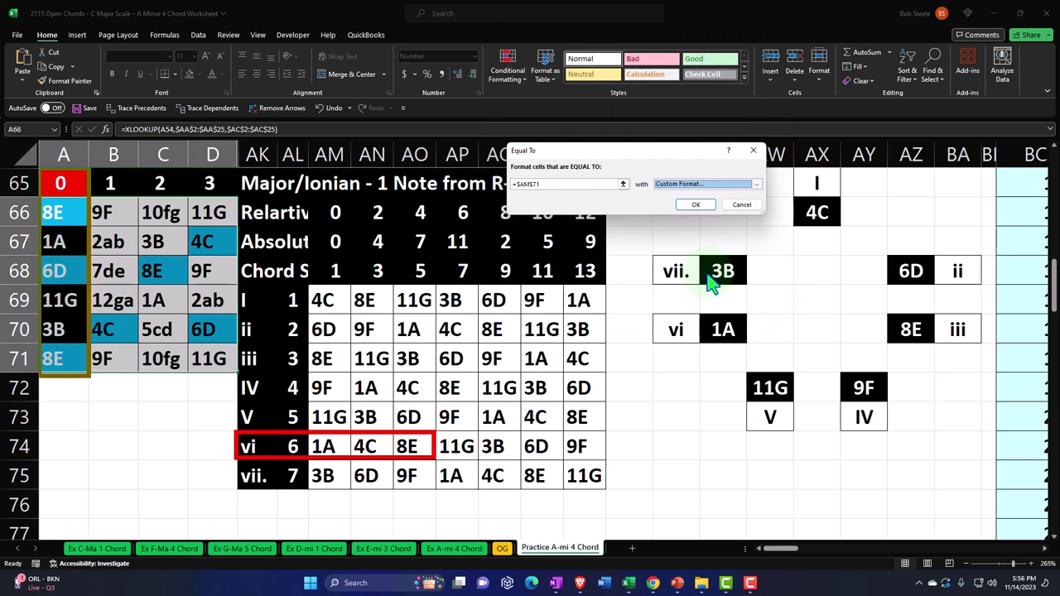
click(697, 205)
Add a light-blue custom-fill Equal To rule for the 9F note (AM72)
click(507, 66)
mouse_move(547, 101)
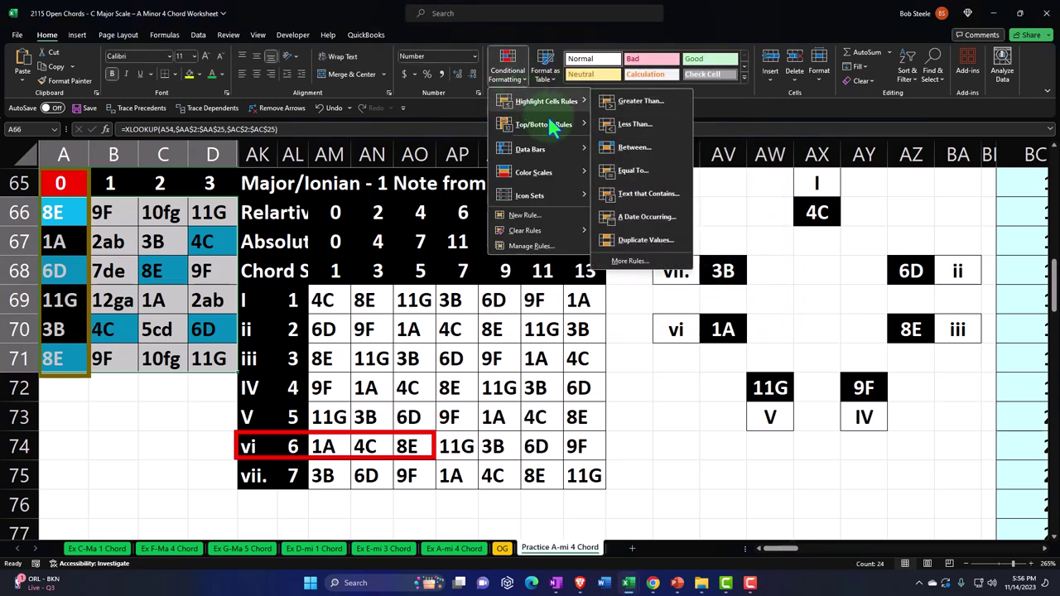
click(623, 174)
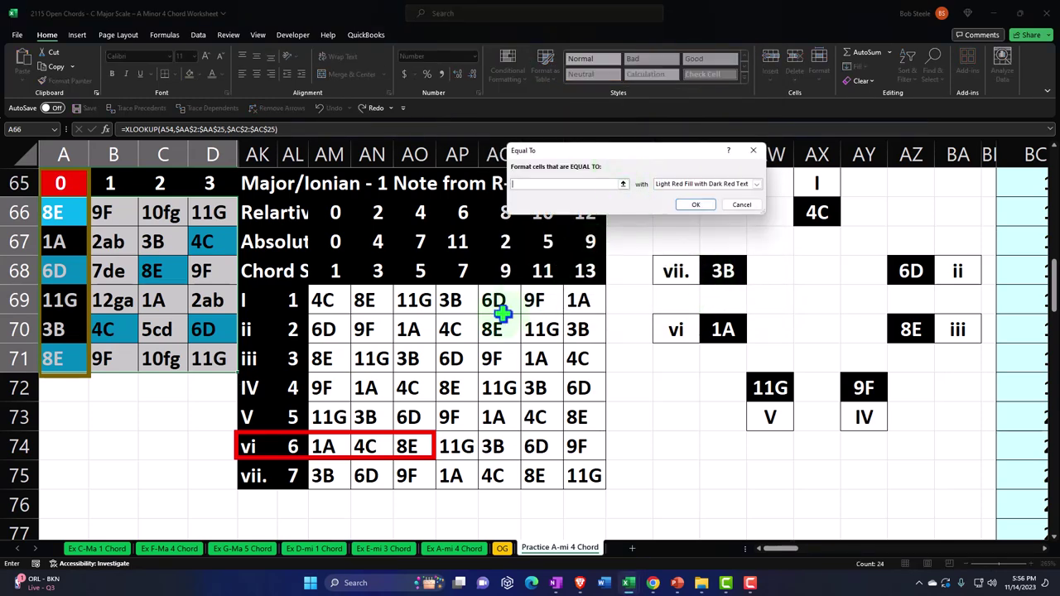
click(321, 387)
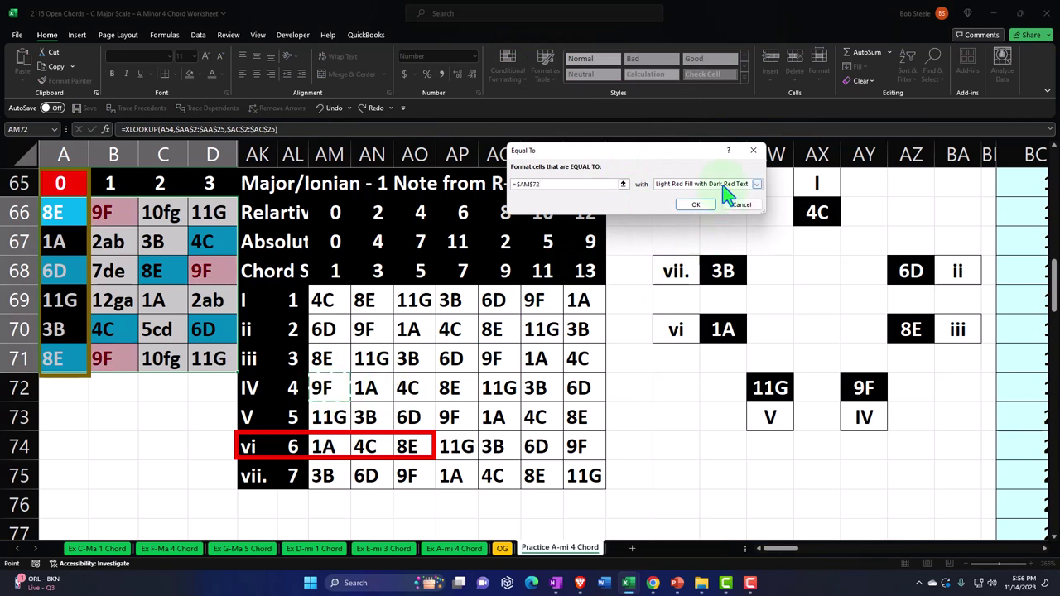
click(725, 193)
click(698, 253)
click(712, 184)
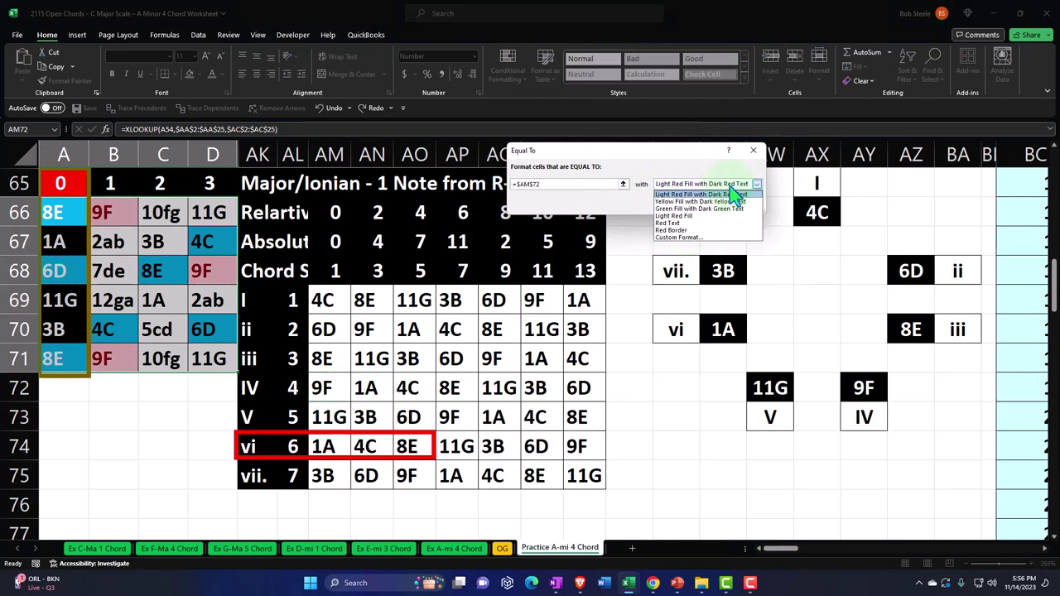
click(684, 245)
click(568, 153)
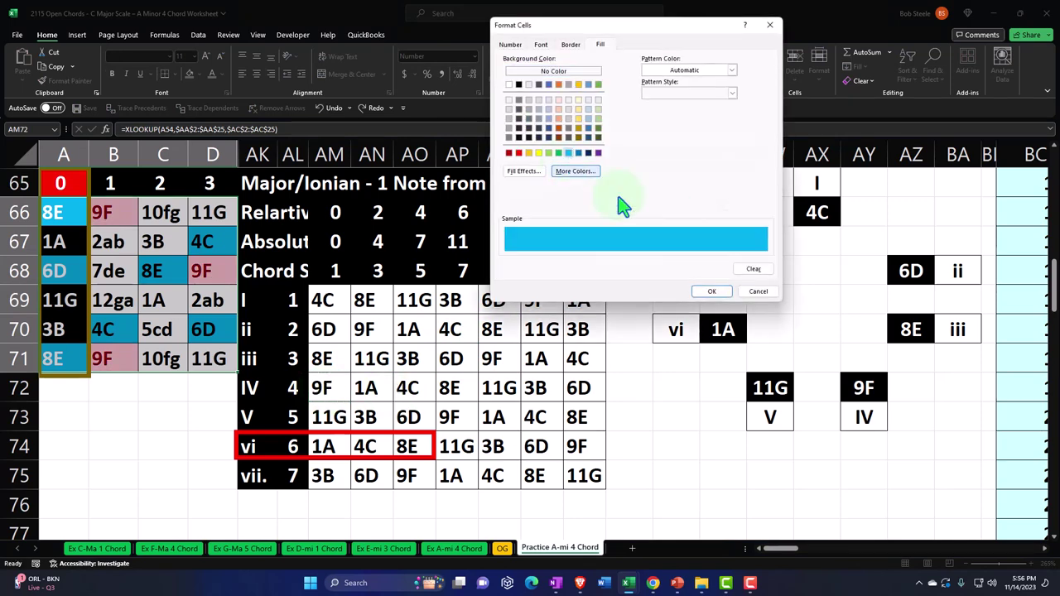
click(710, 291)
click(692, 205)
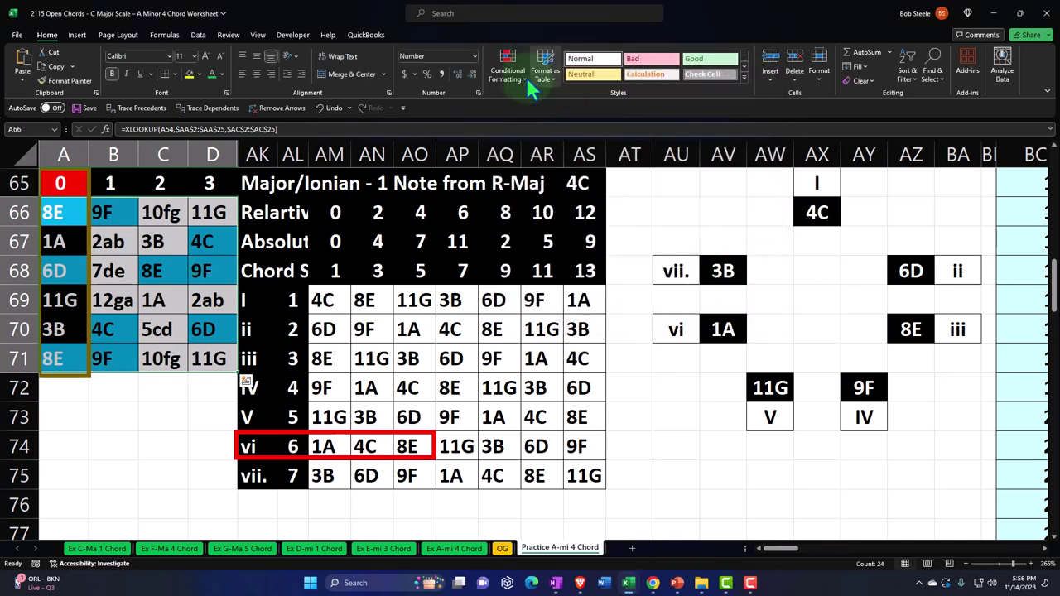
Add a light-blue custom-fill Equal To rule for the 11G note (AM73)
click(521, 73)
mouse_move(535, 101)
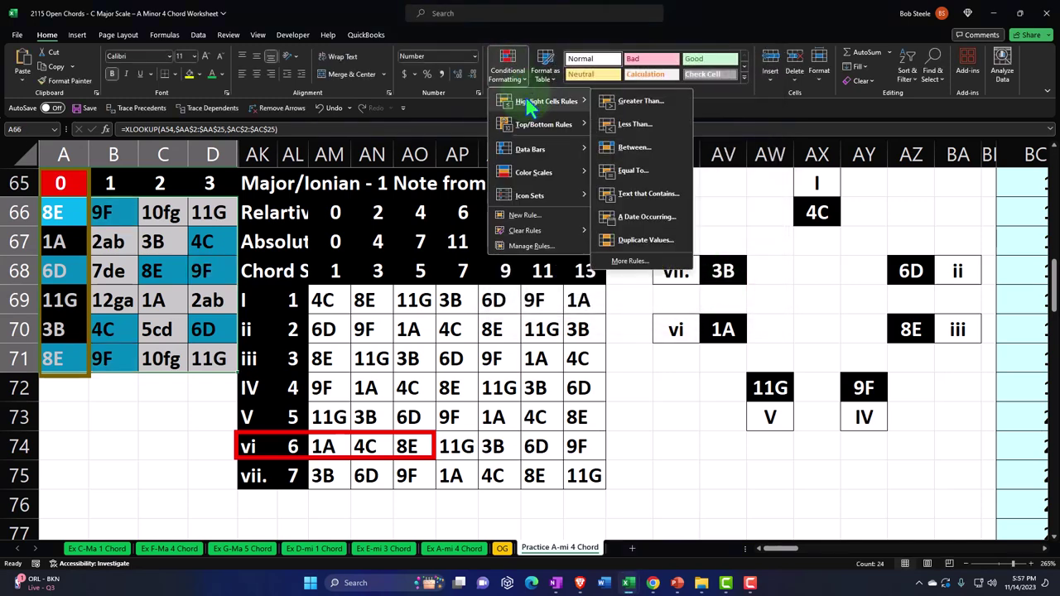
click(631, 172)
click(345, 408)
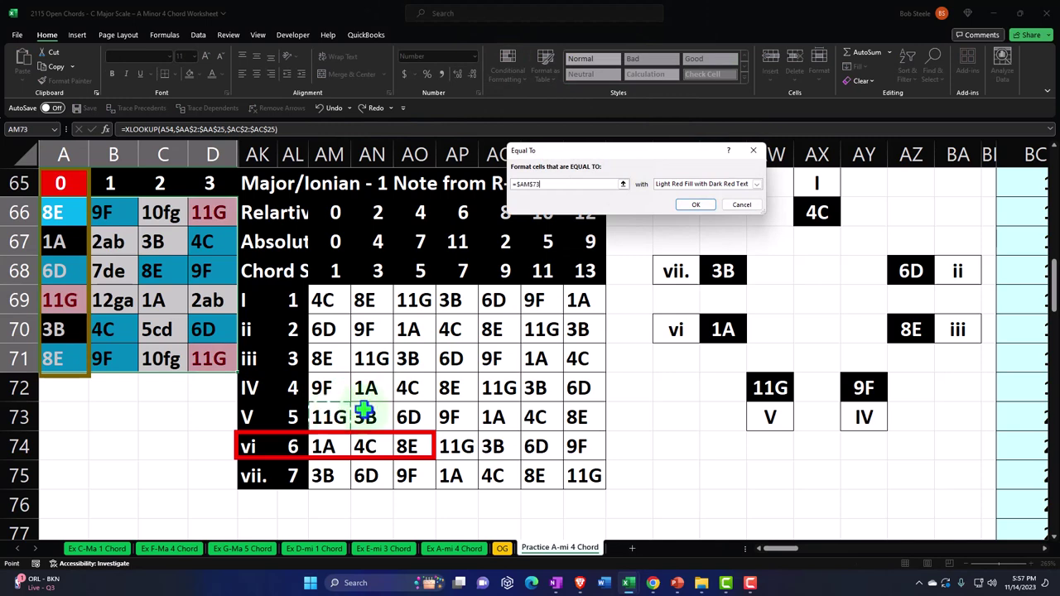
click(726, 185)
click(700, 240)
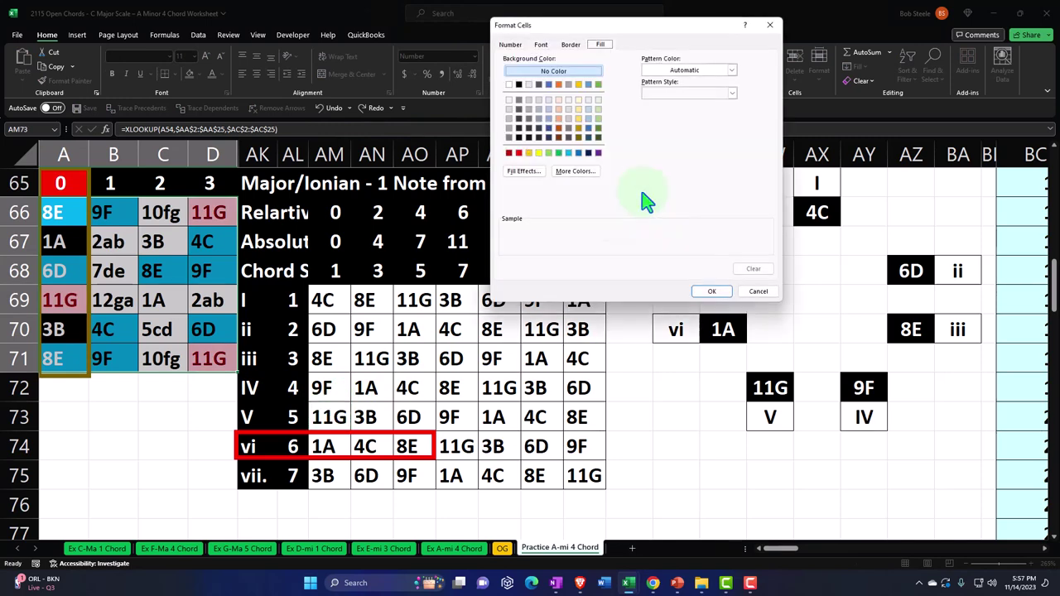
click(569, 153)
click(711, 290)
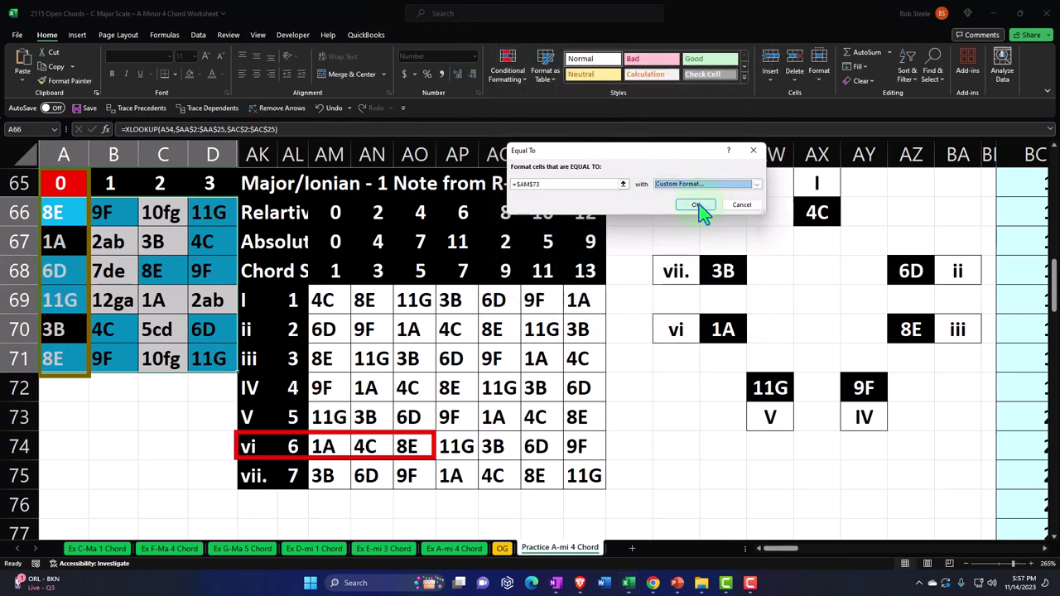
click(703, 207)
Add a light-blue custom-fill Equal To rule for the 1A note (AM74)
click(508, 66)
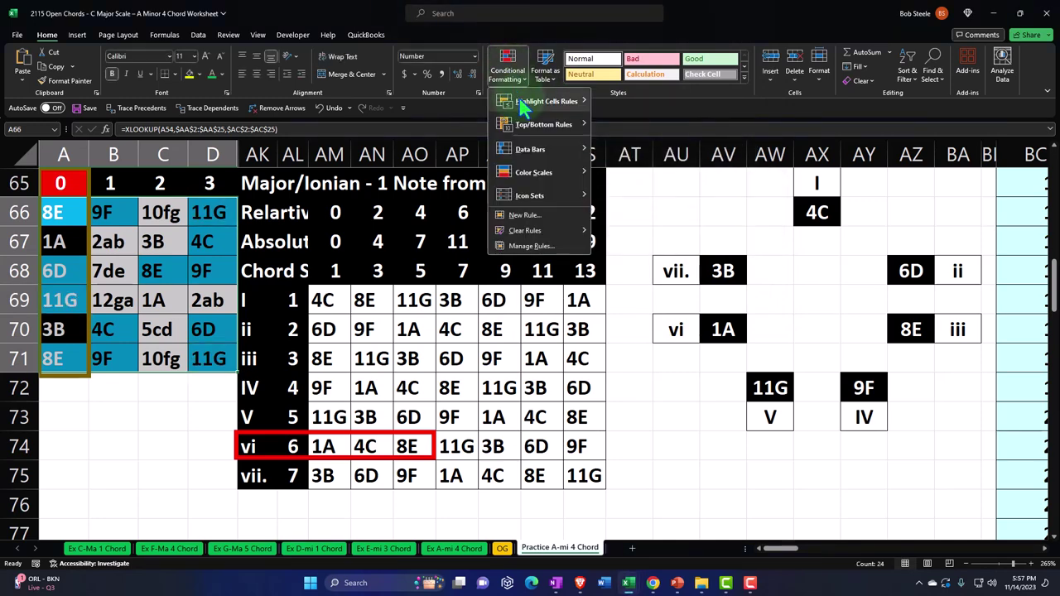
mouse_move(542, 101)
click(627, 177)
click(323, 446)
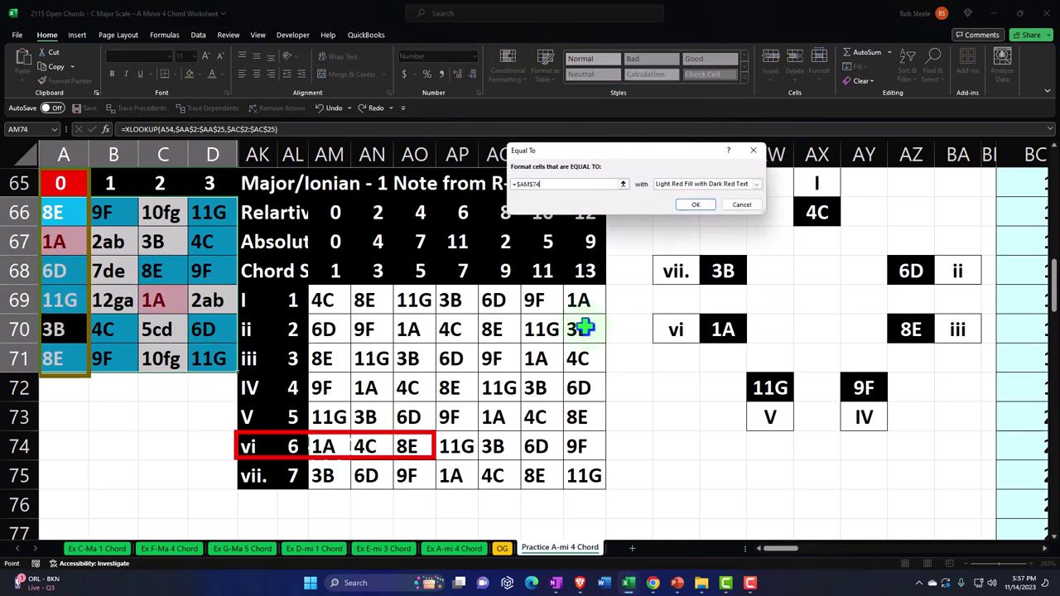
click(755, 184)
click(675, 238)
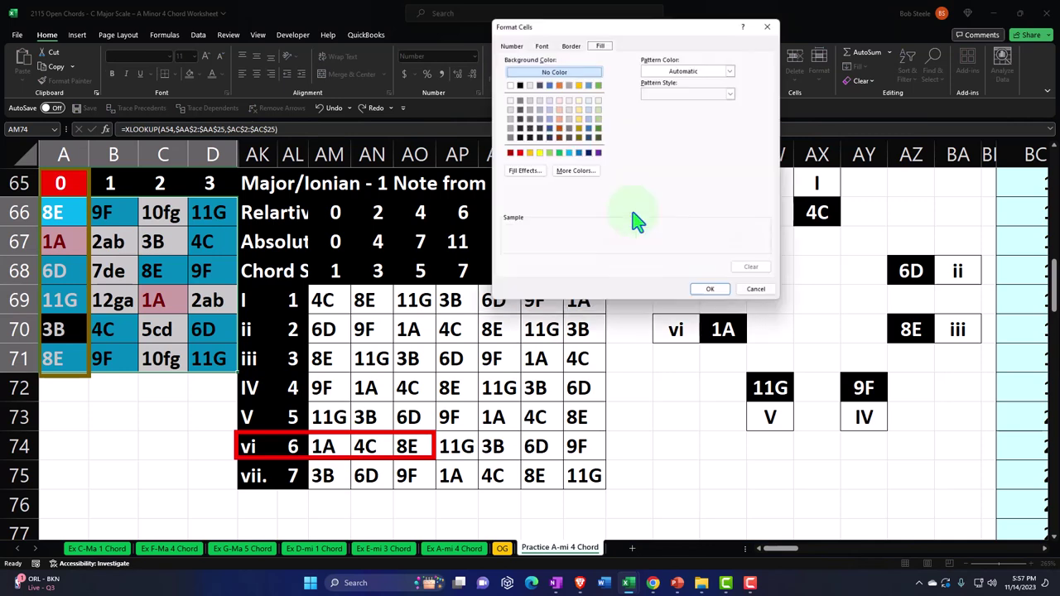
click(568, 152)
click(712, 291)
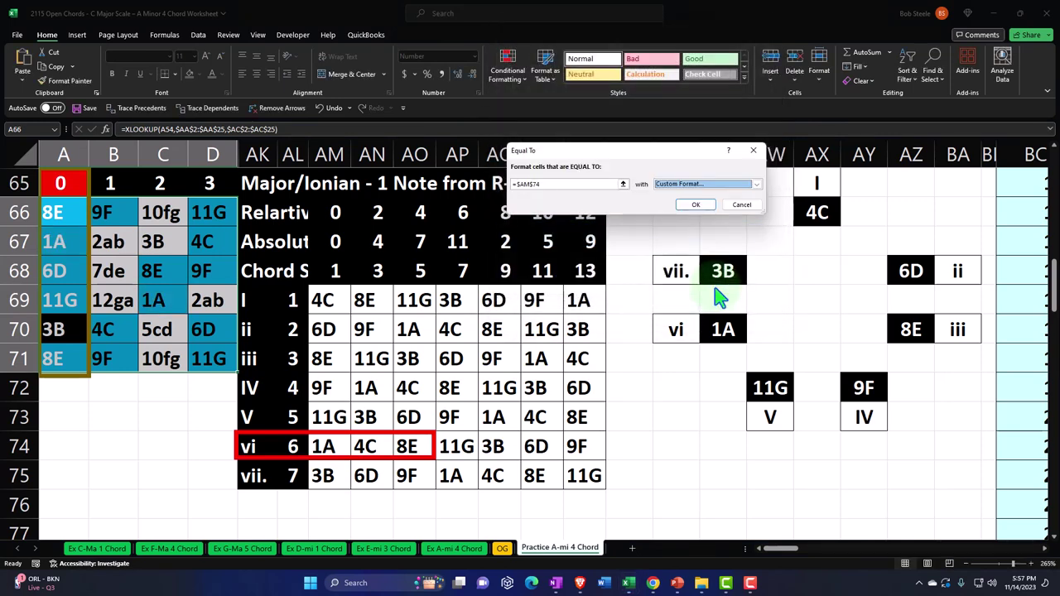
click(703, 208)
Add a light-blue custom-fill Equal To rule for the 3B note (AM75), then deselect
click(507, 73)
mouse_move(522, 101)
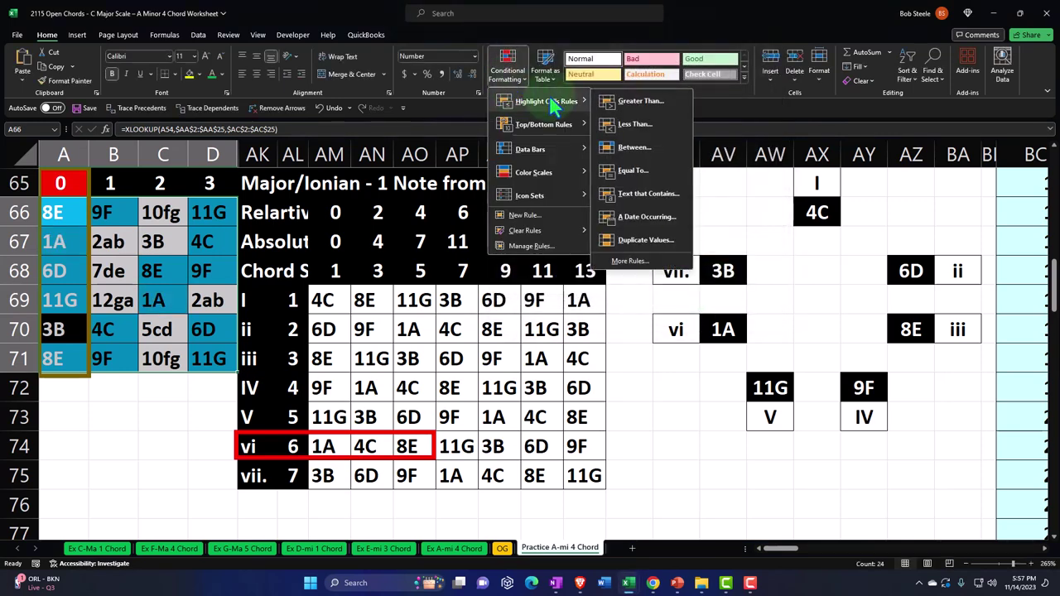
click(621, 163)
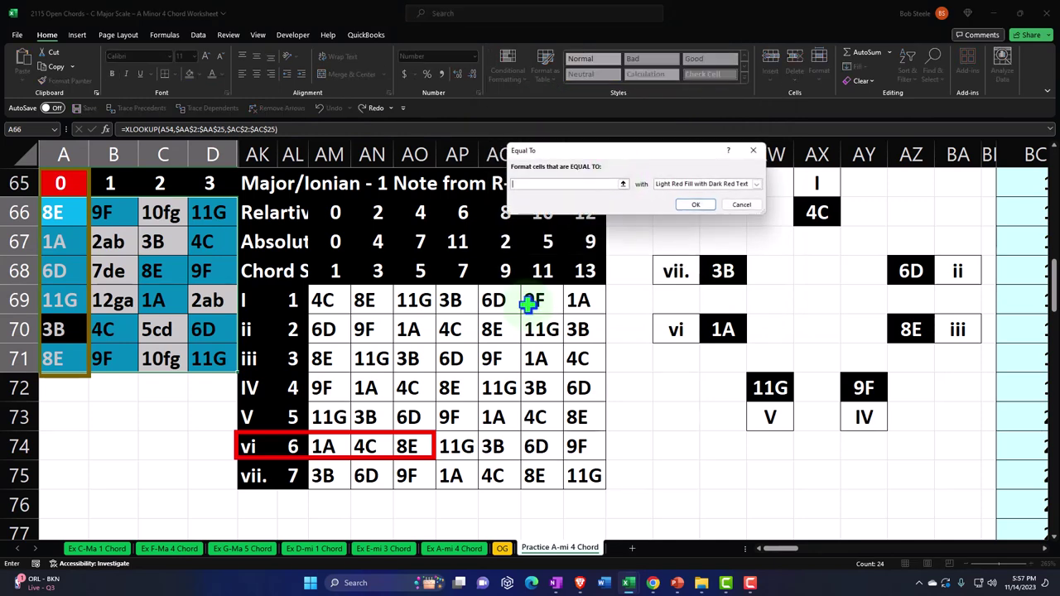
click(327, 474)
click(756, 184)
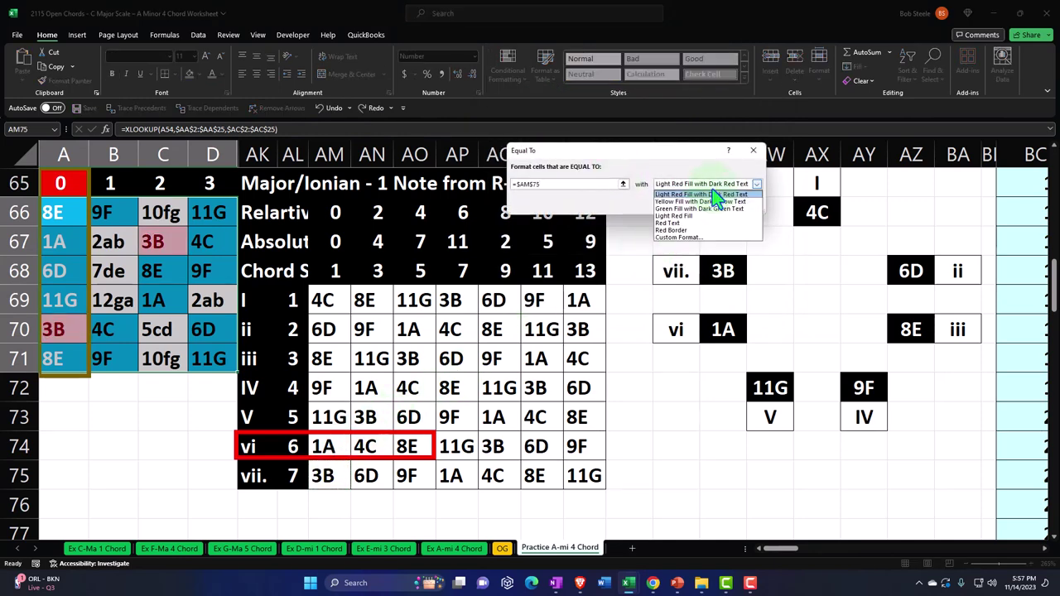
click(691, 255)
click(568, 153)
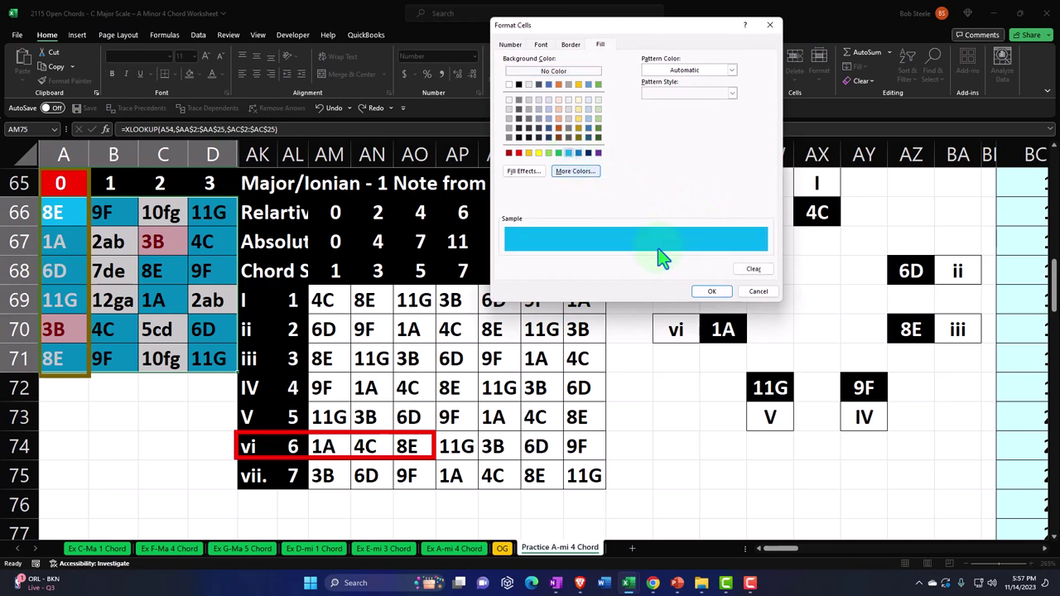
click(710, 295)
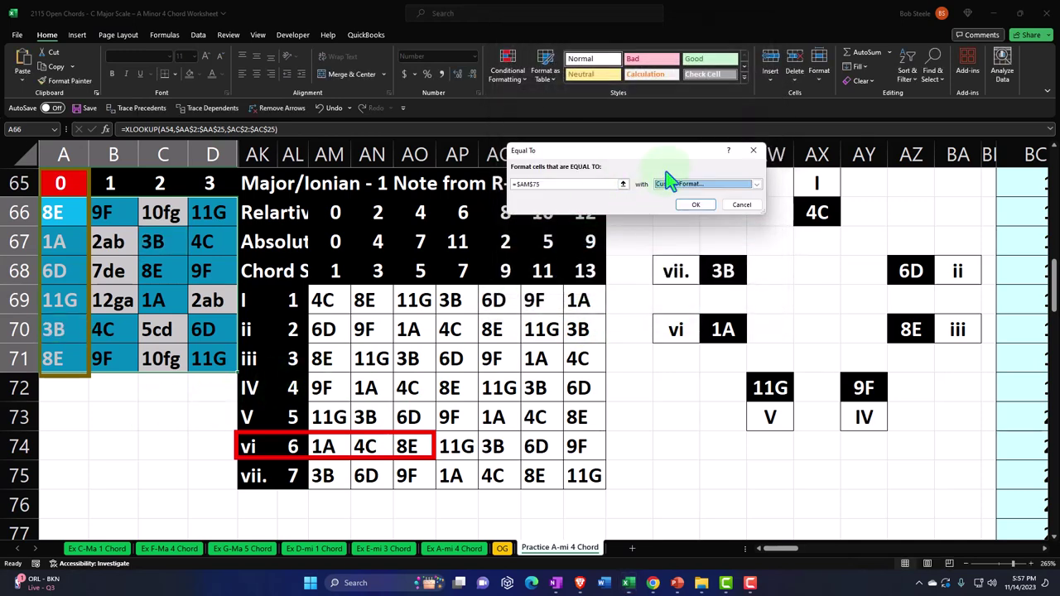
click(705, 207)
click(172, 408)
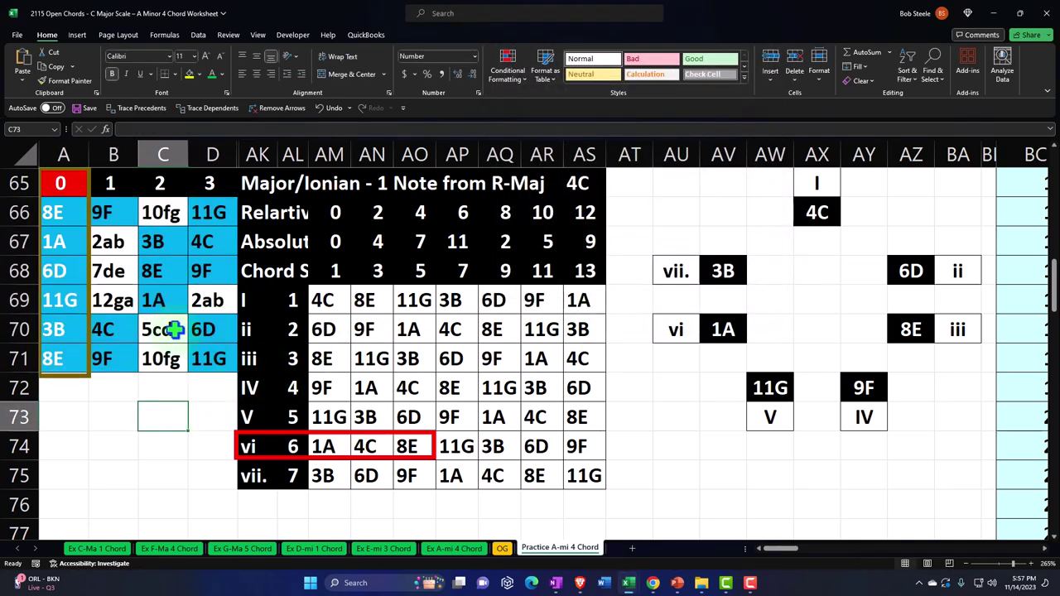
drag(67, 212, 207, 214)
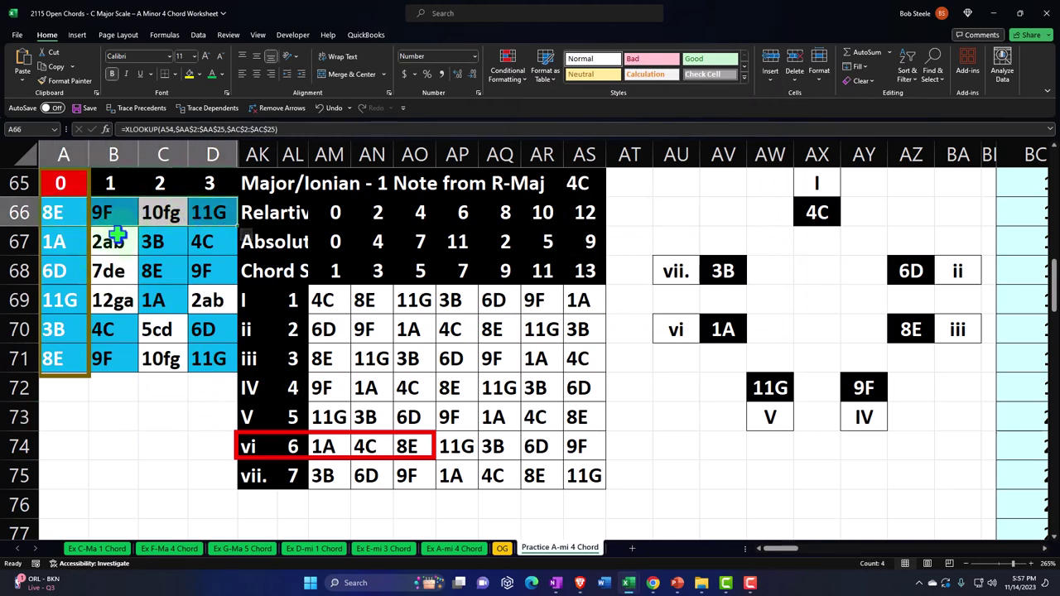
drag(75, 241, 203, 240)
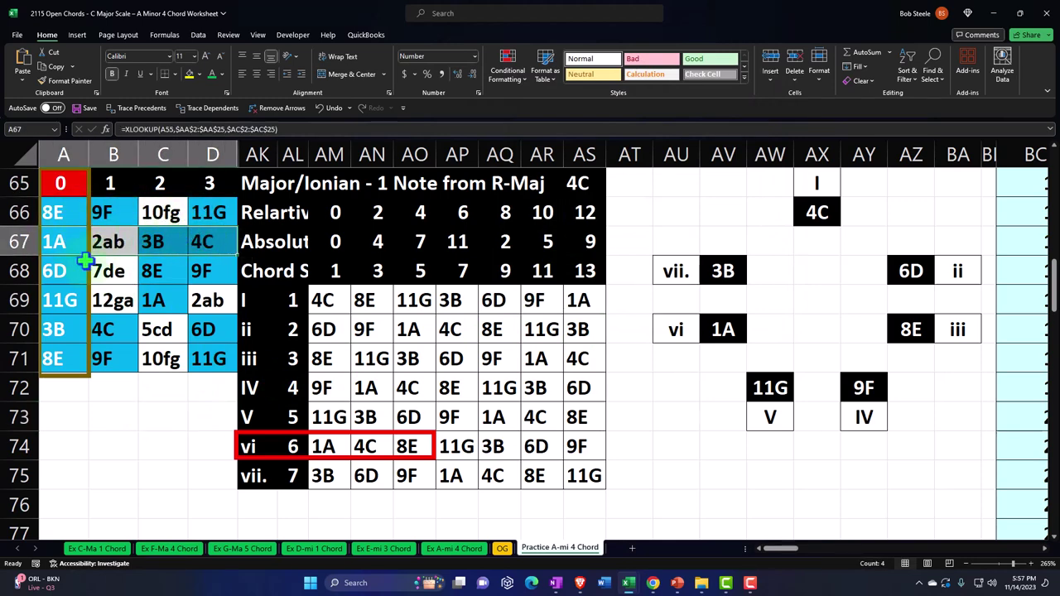
drag(85, 261, 201, 270)
drag(33, 300, 195, 301)
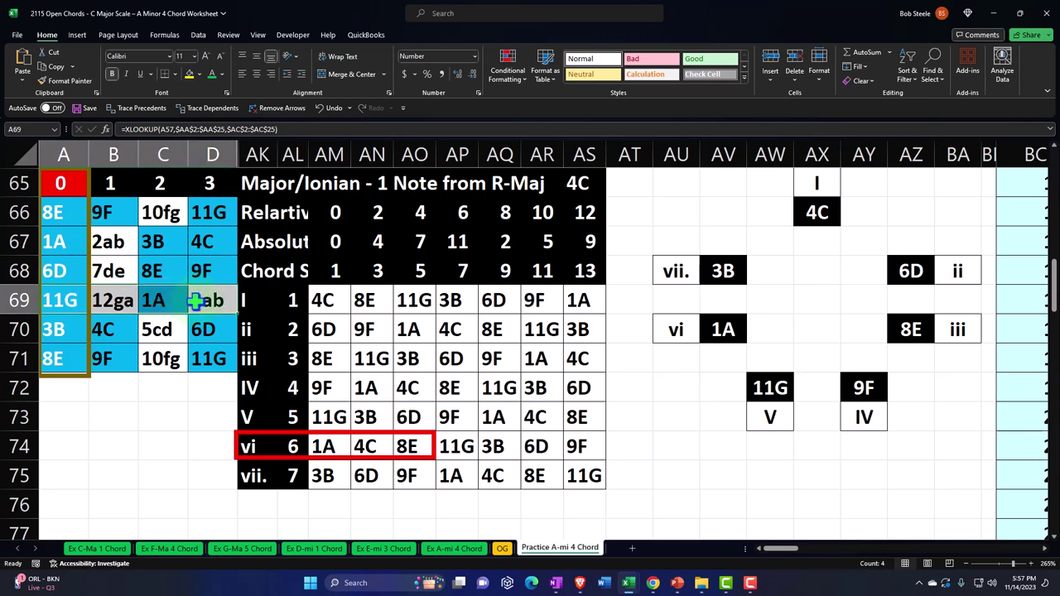
drag(73, 328, 212, 328)
drag(71, 208, 203, 355)
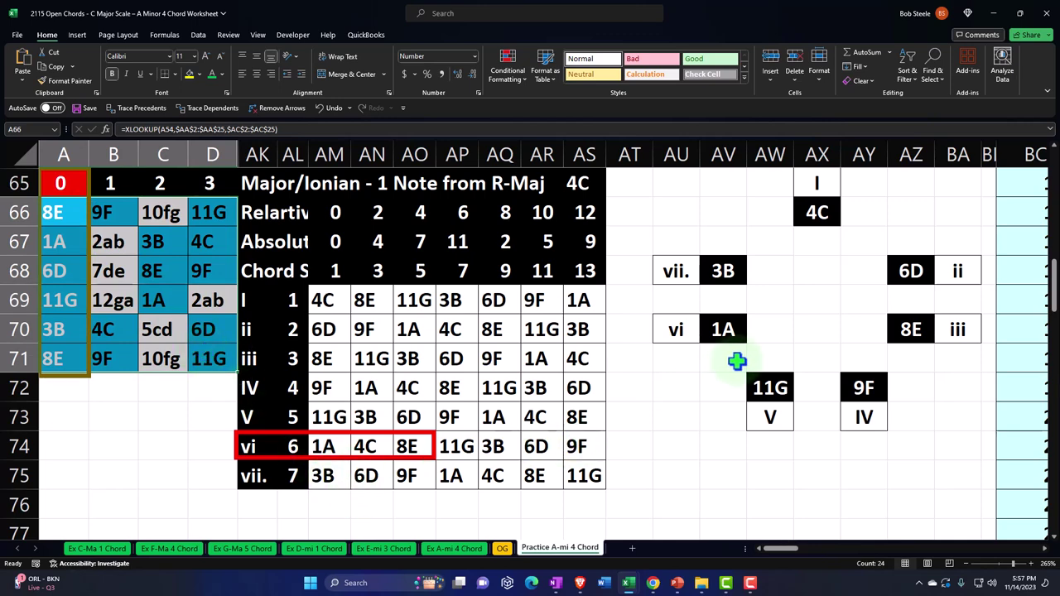
click(729, 331)
click(817, 217)
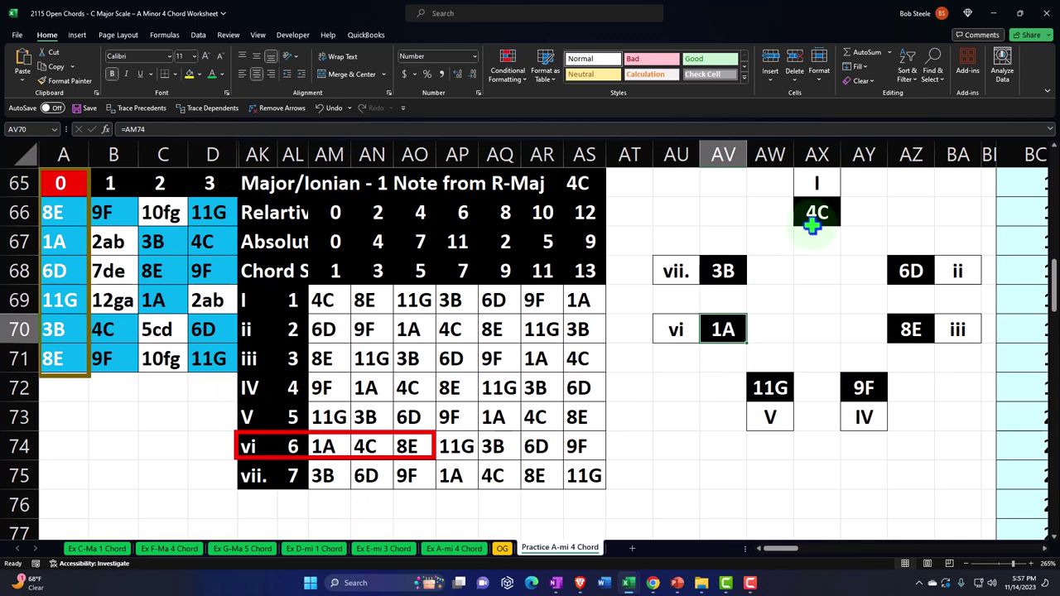
click(906, 331)
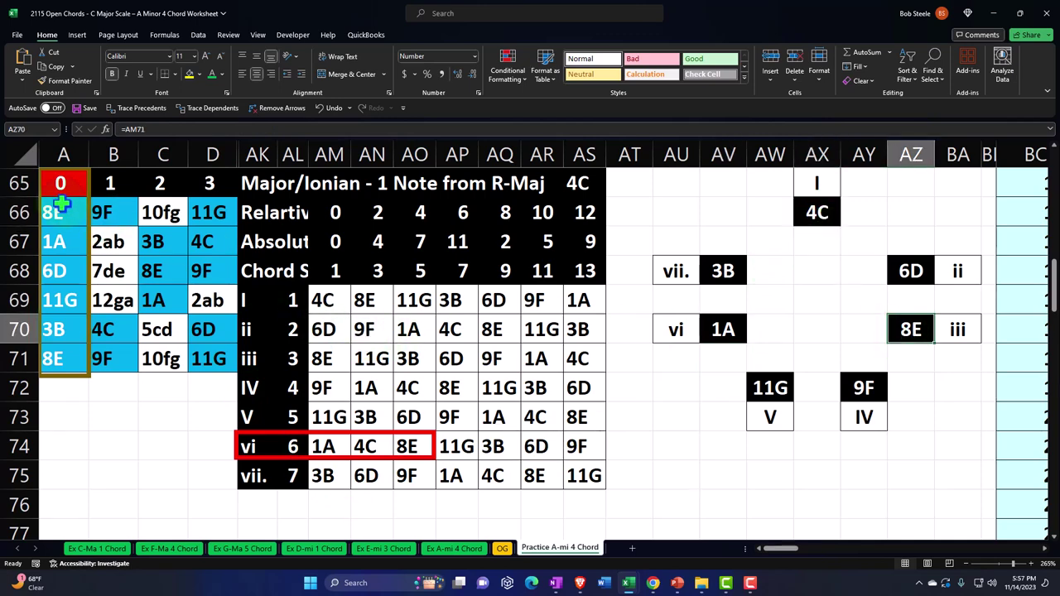
drag(60, 202, 207, 357)
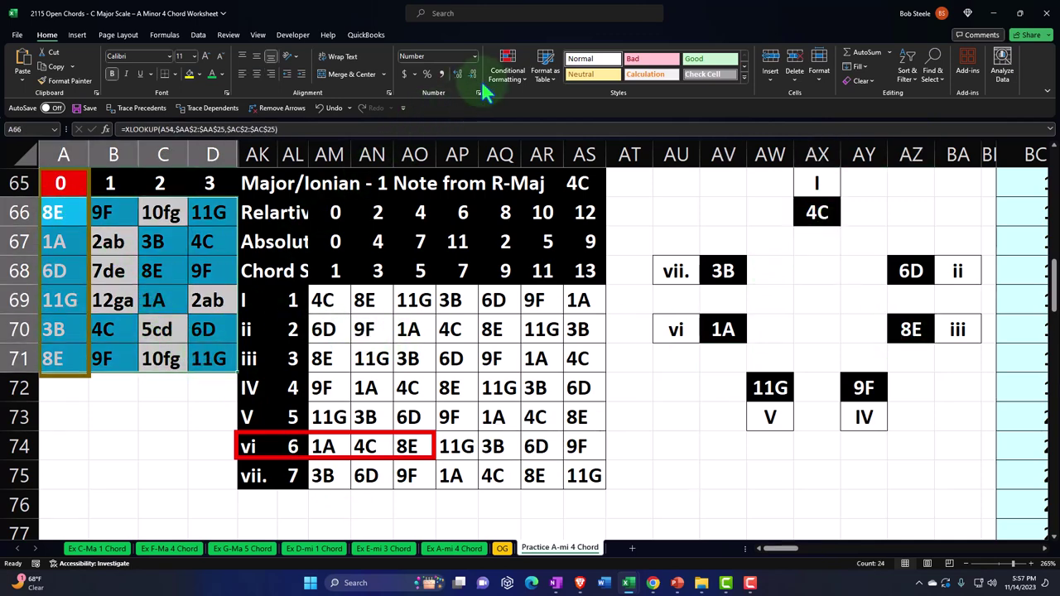
click(506, 73)
click(625, 181)
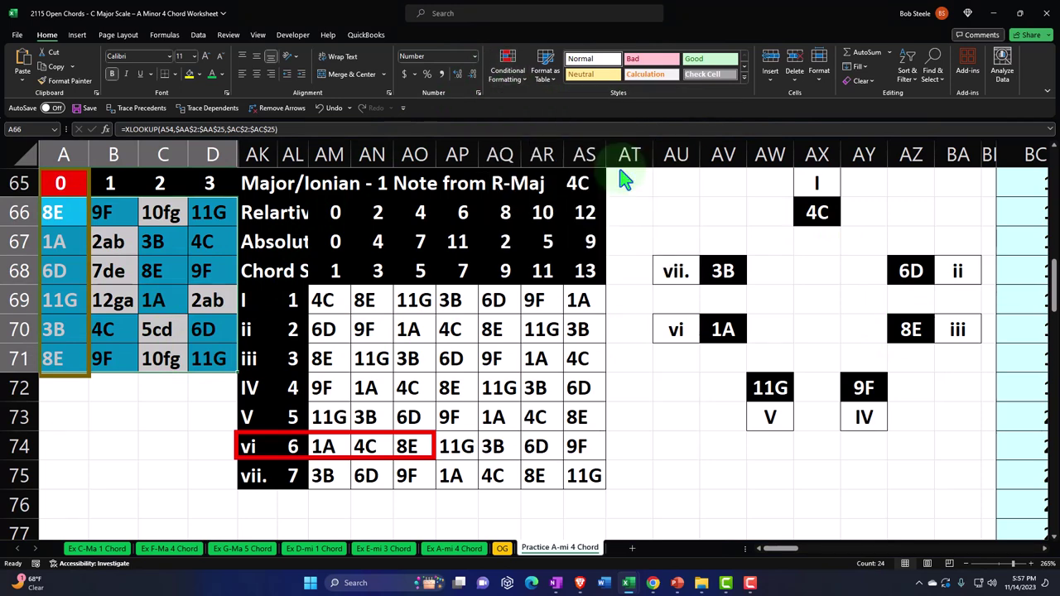
Highlight 1A cells (AM74) green with dark green text, replacing an undone yellow attempt
click(347, 439)
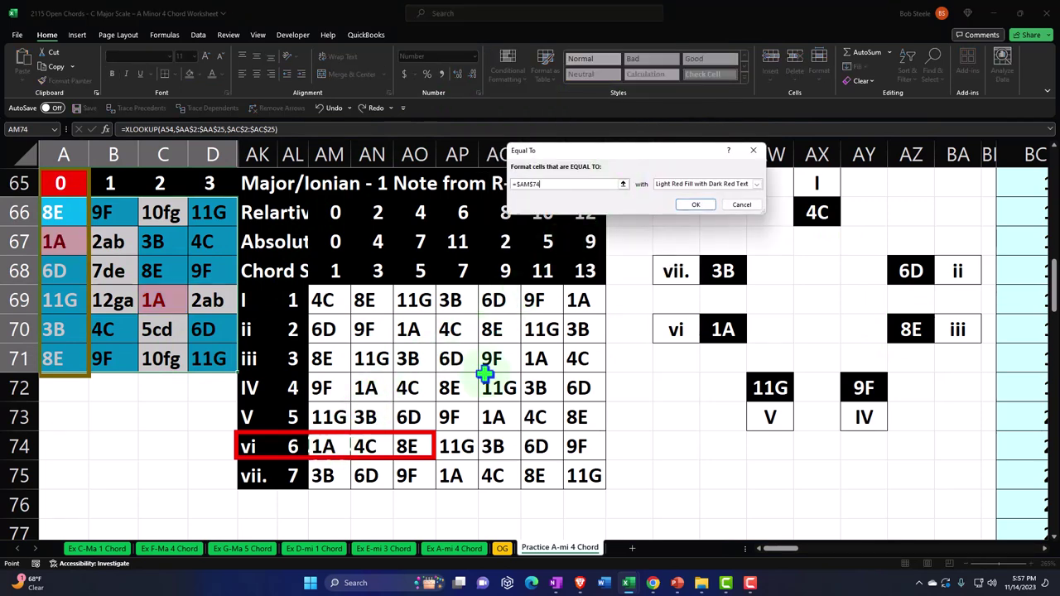
click(750, 184)
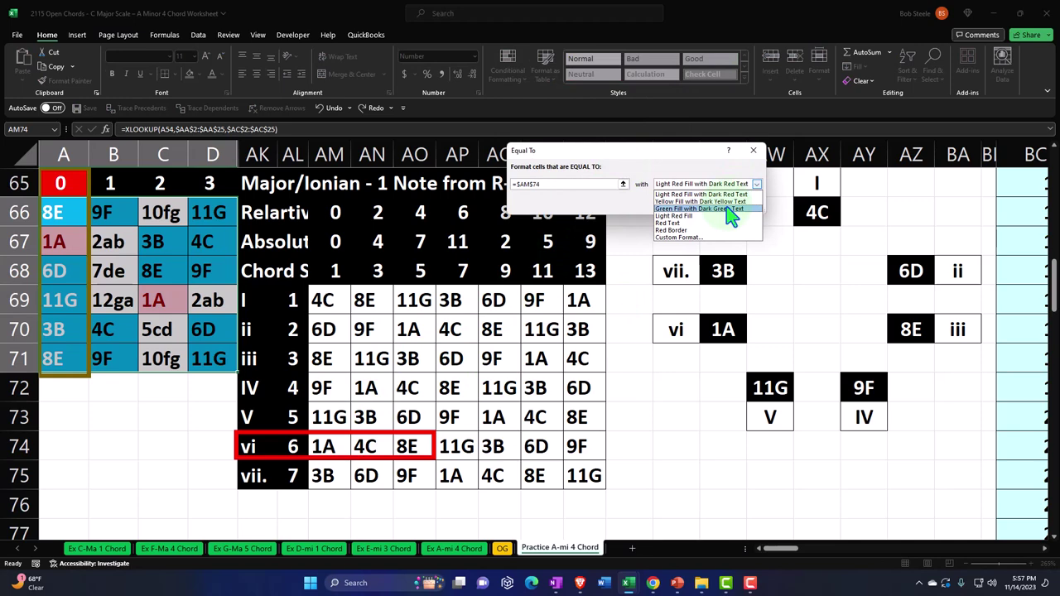
click(731, 201)
click(694, 206)
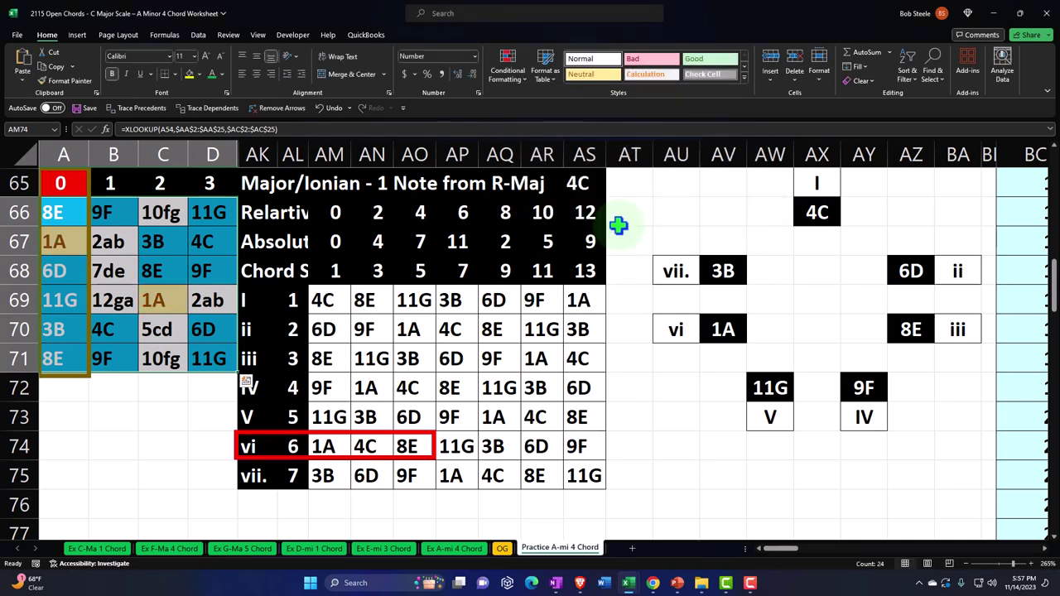
click(331, 109)
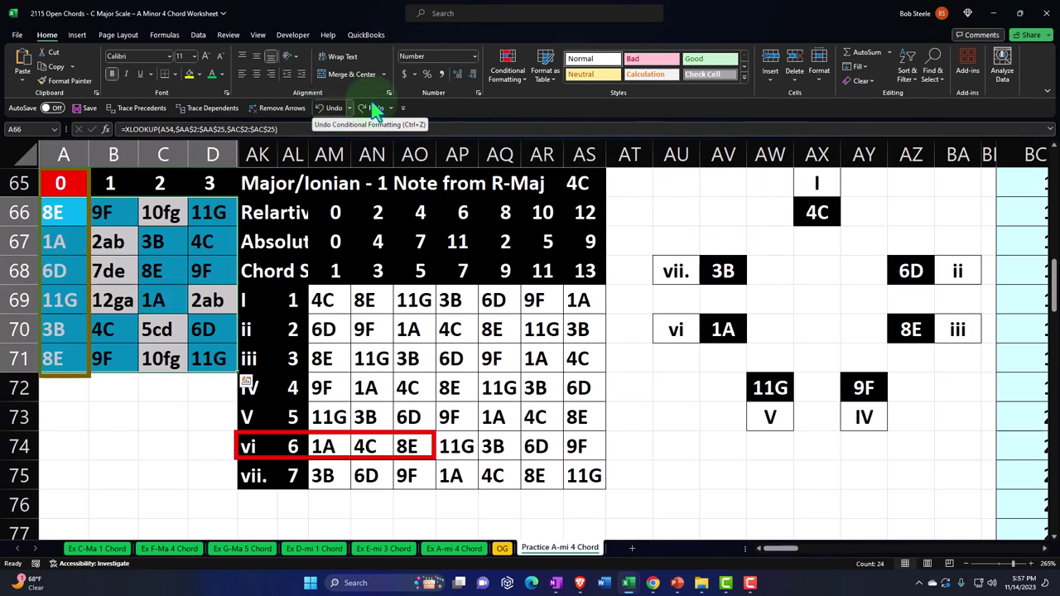
click(508, 66)
mouse_move(546, 101)
click(632, 170)
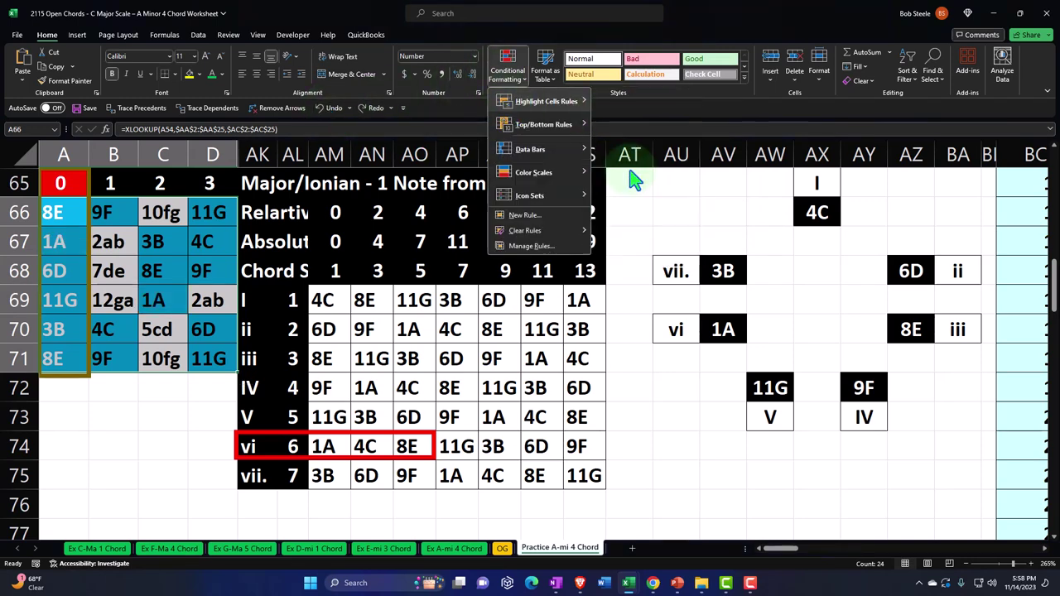
click(323, 447)
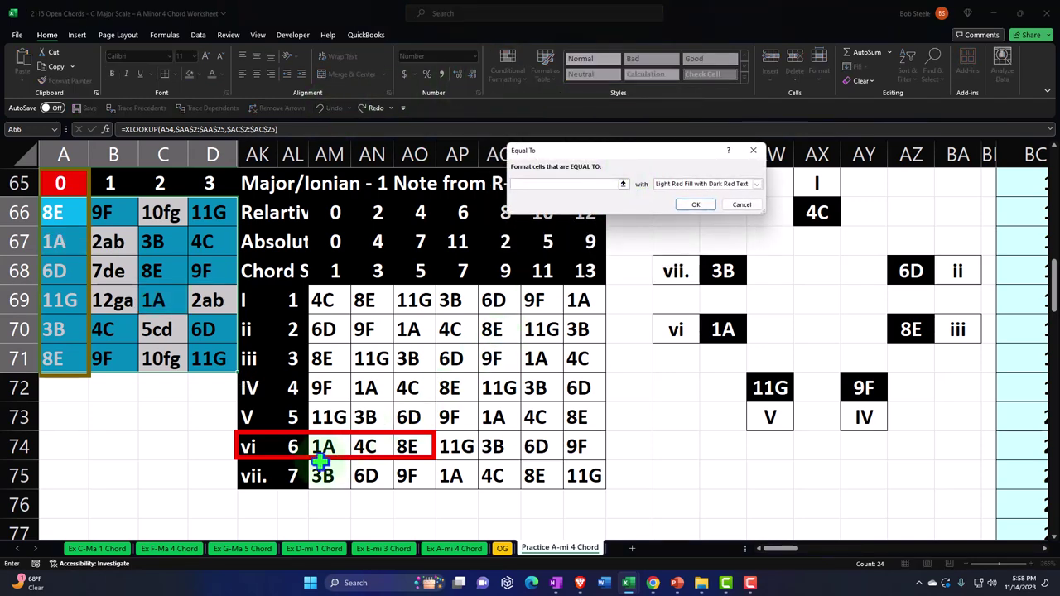
click(727, 184)
click(722, 209)
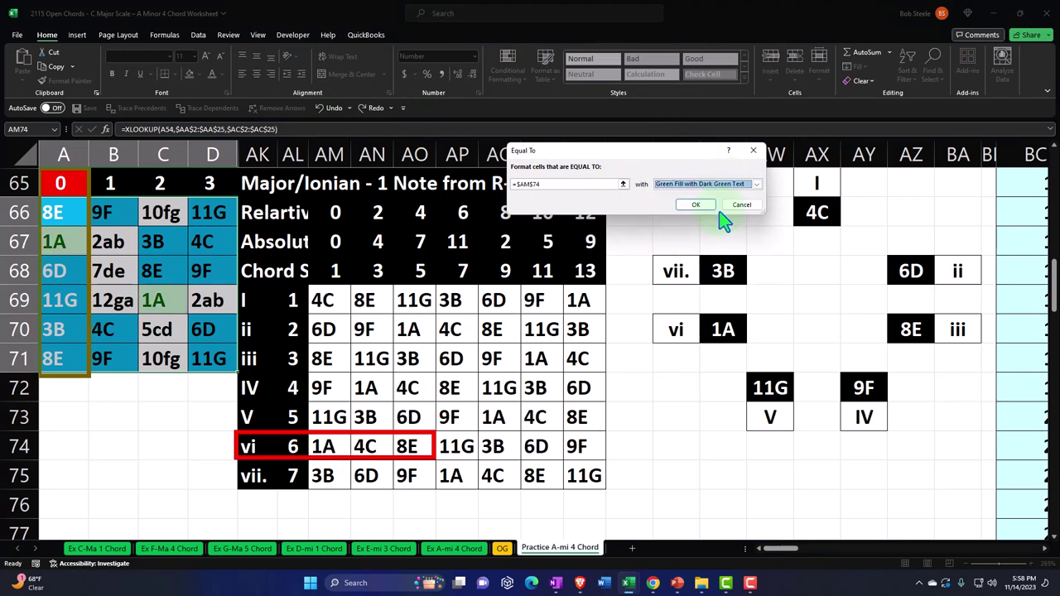
click(696, 205)
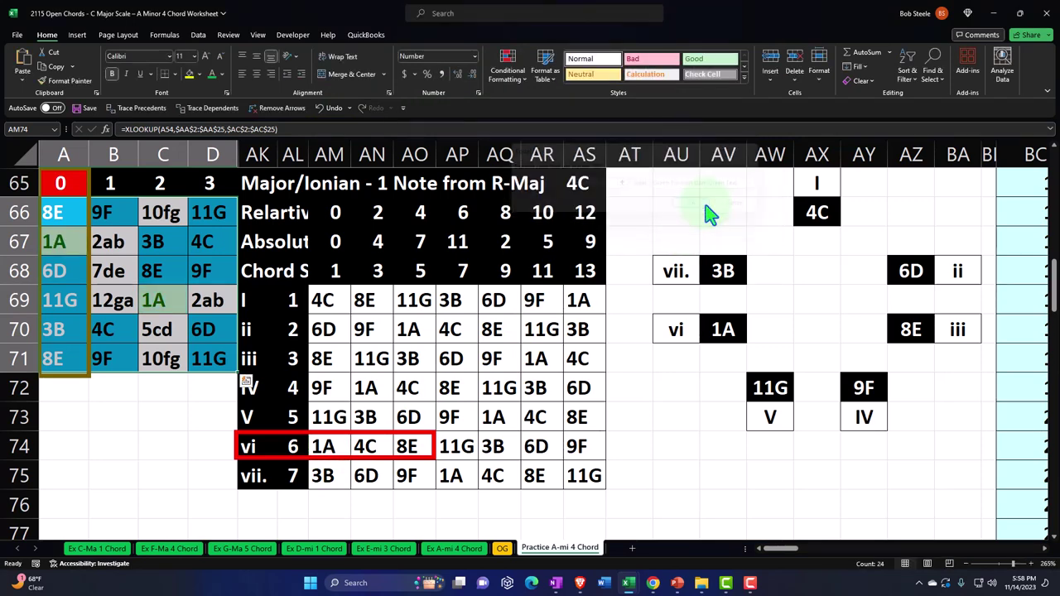
Highlight 4C cells (AN74) with light red fill and dark red text
click(515, 73)
mouse_move(547, 101)
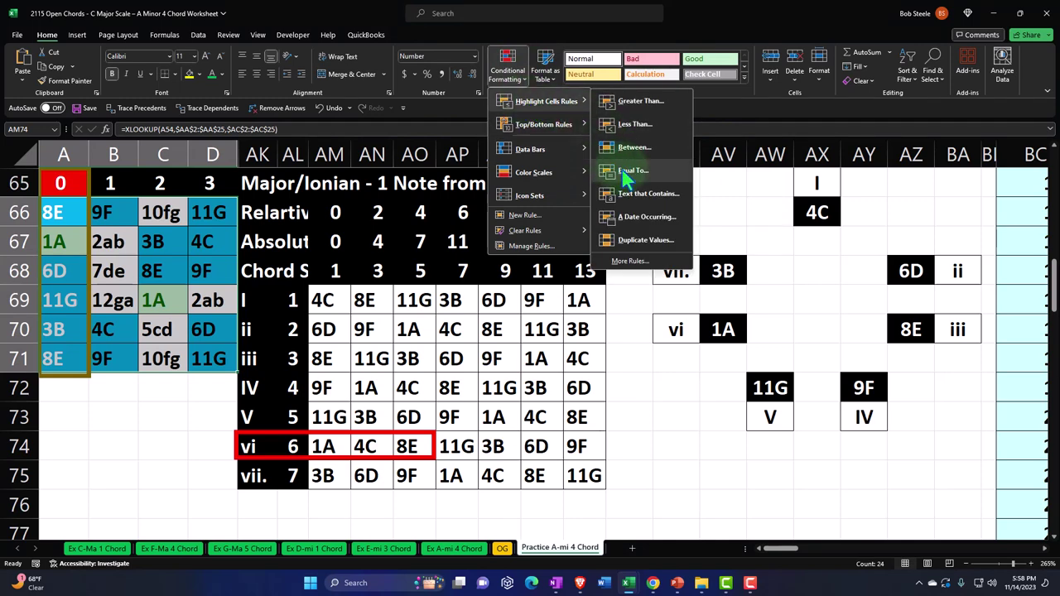
click(633, 171)
click(370, 446)
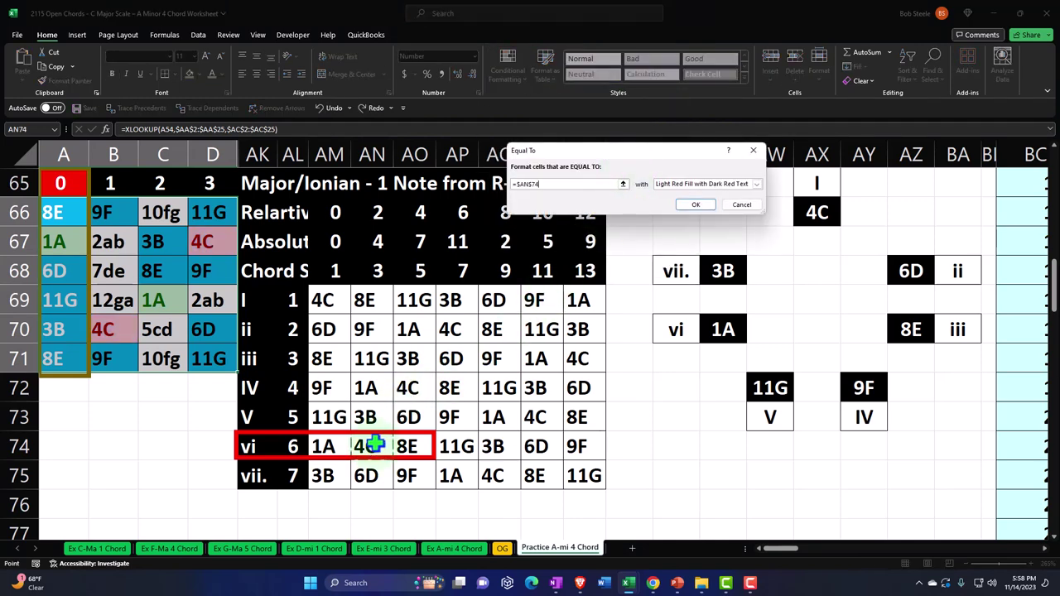
click(692, 184)
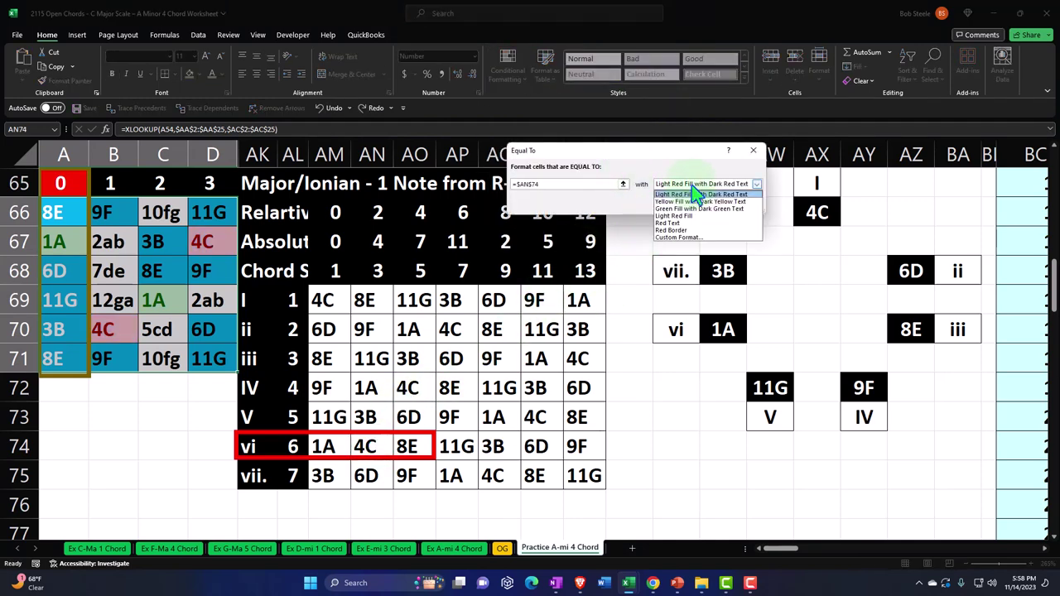
click(696, 194)
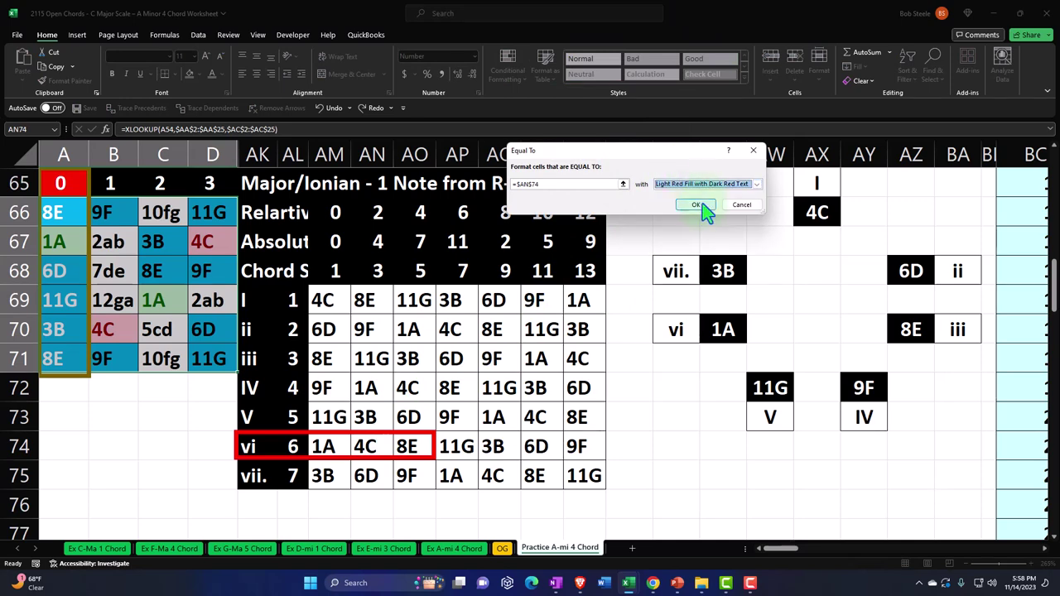
click(701, 206)
Highlight the vi row's 8E cells with yellow fill and dark yellow text
click(523, 74)
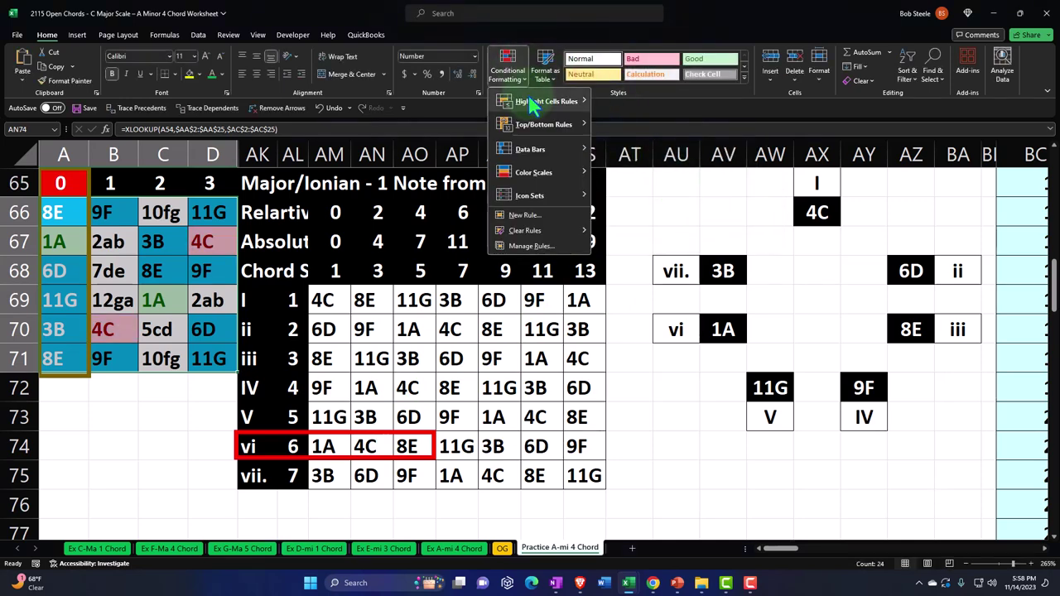
mouse_move(525, 104)
click(639, 174)
click(423, 441)
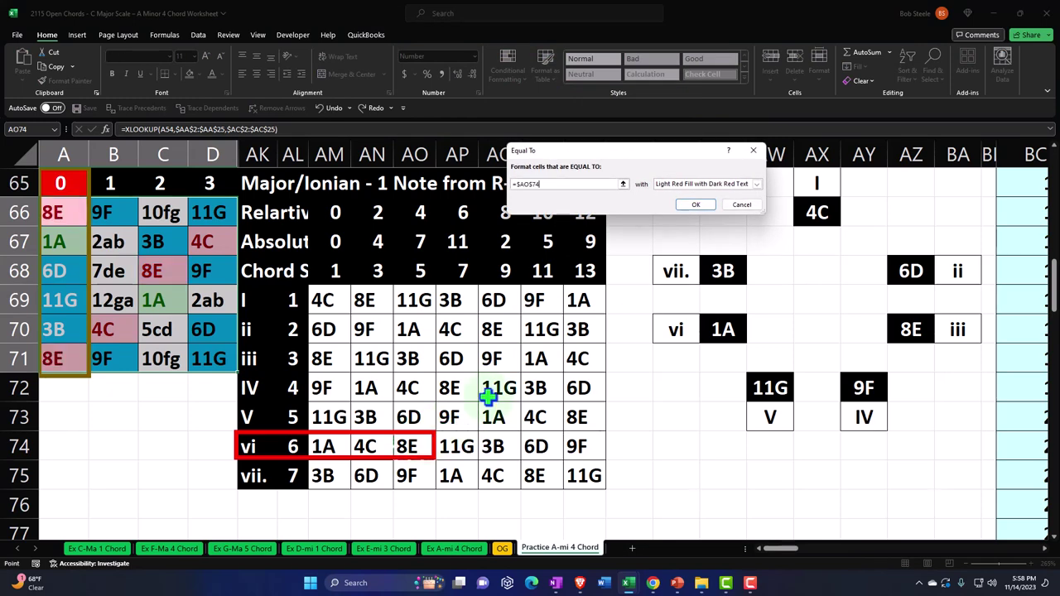
click(702, 183)
click(696, 198)
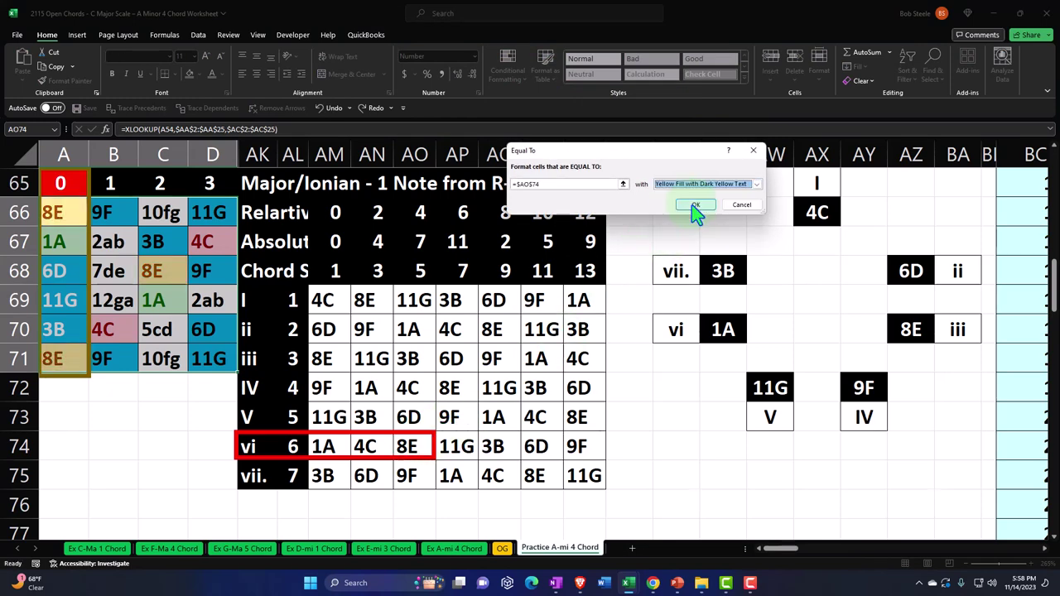
click(692, 205)
click(197, 417)
Copy the red outline boxes from the finished grid and paste them onto the new grid
scroll(194, 415, up, 4)
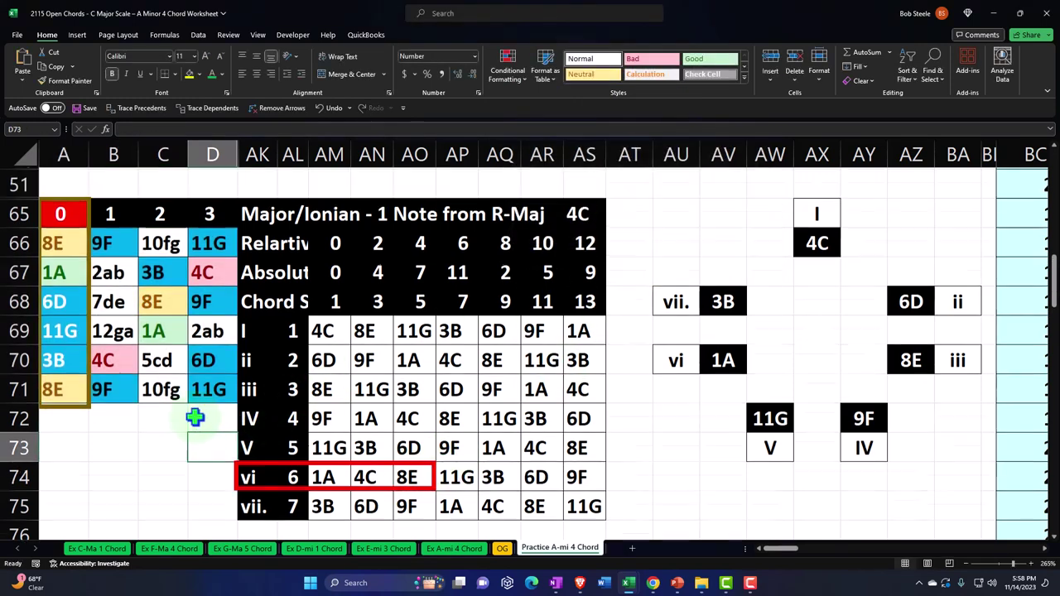
scroll(194, 415, up, 2)
click(76, 286)
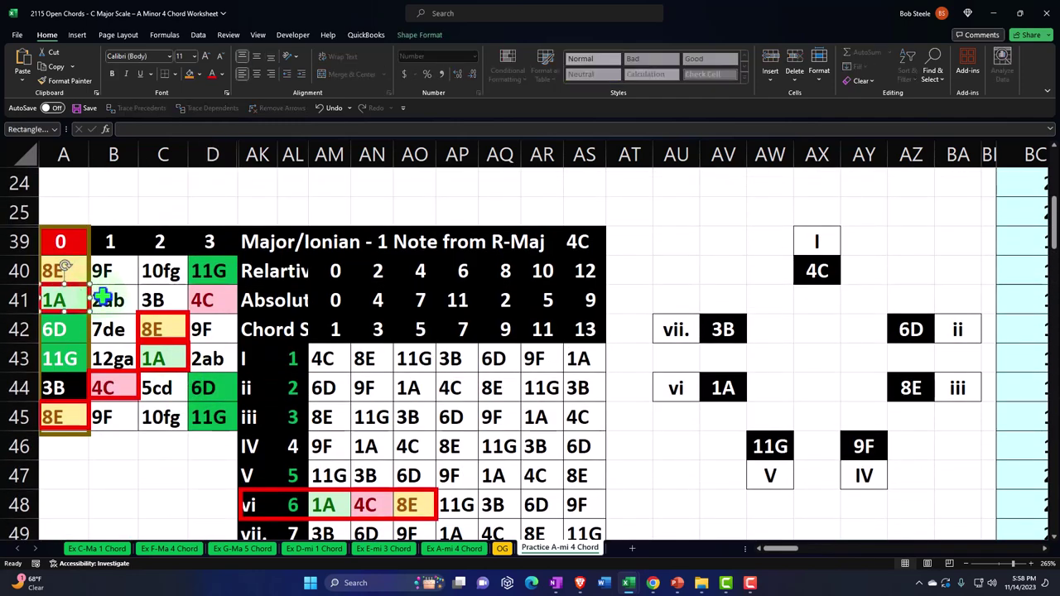
drag(147, 327, 155, 357)
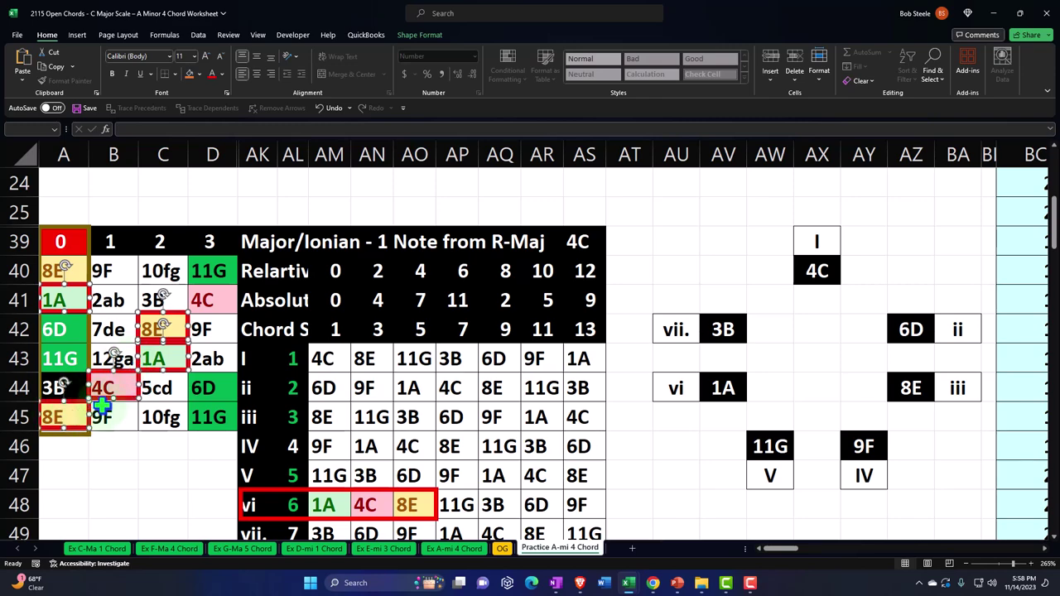
scroll(101, 406, down, 4)
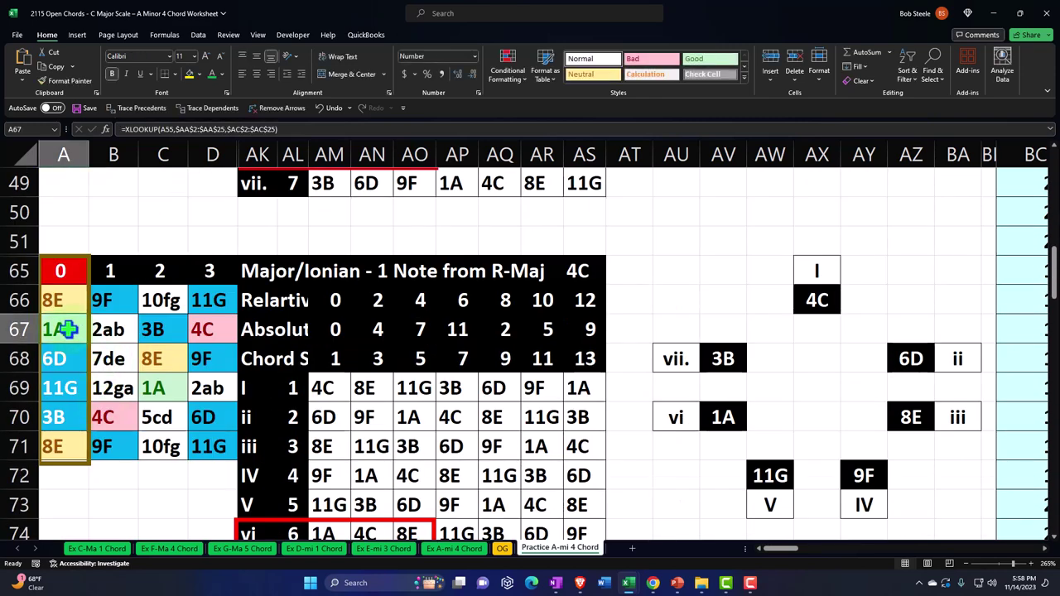
key(ctrl+v)
scroll(449, 429, down, 2)
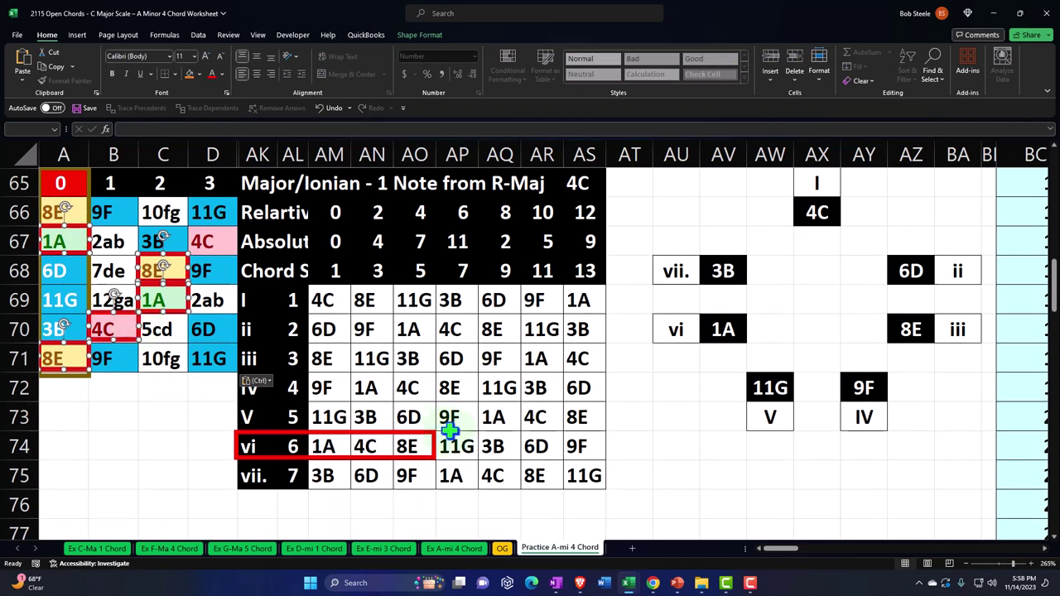
click(199, 394)
Format-paint green, pink and yellow fills onto the vi row's 1A, 4C and 8E cells
click(160, 299)
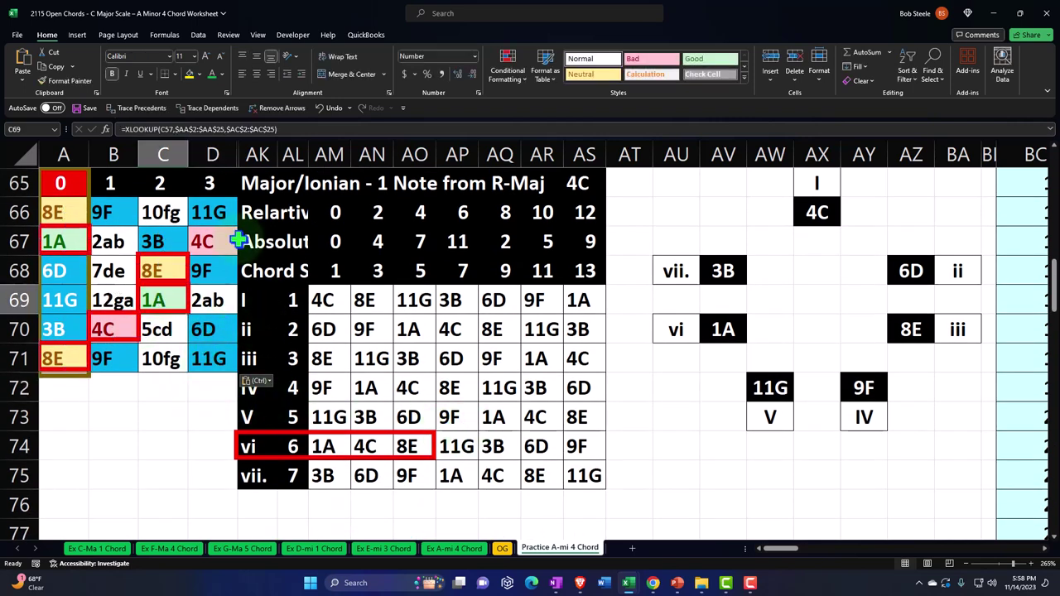
click(66, 80)
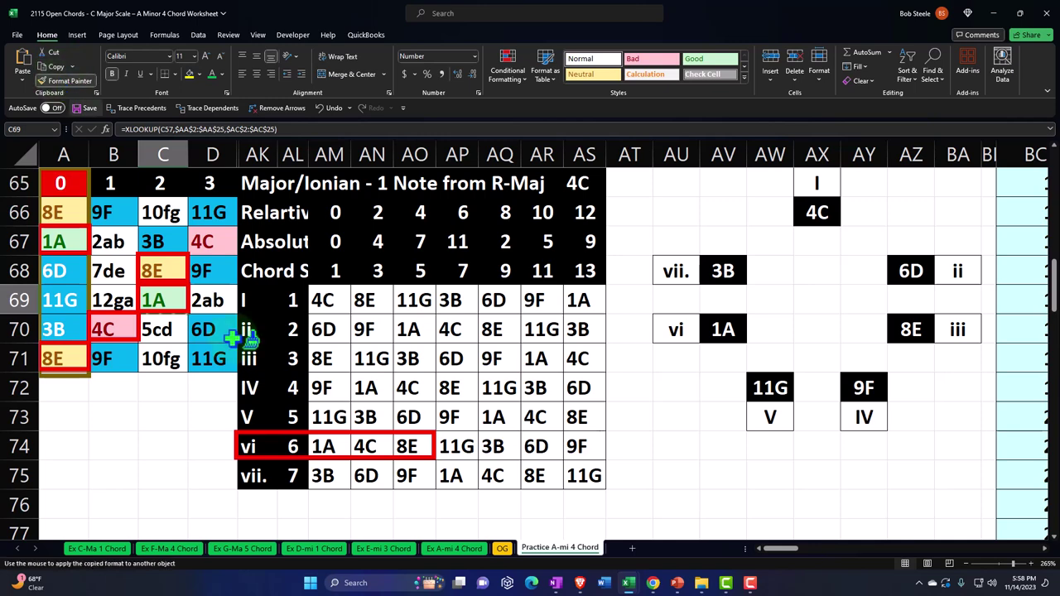
click(327, 443)
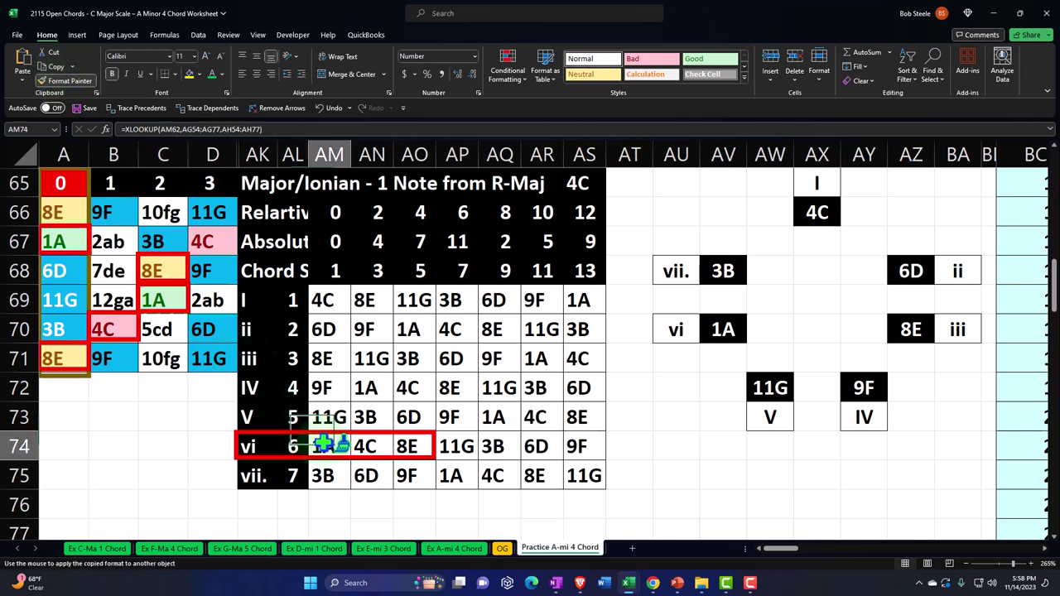
click(204, 240)
click(66, 81)
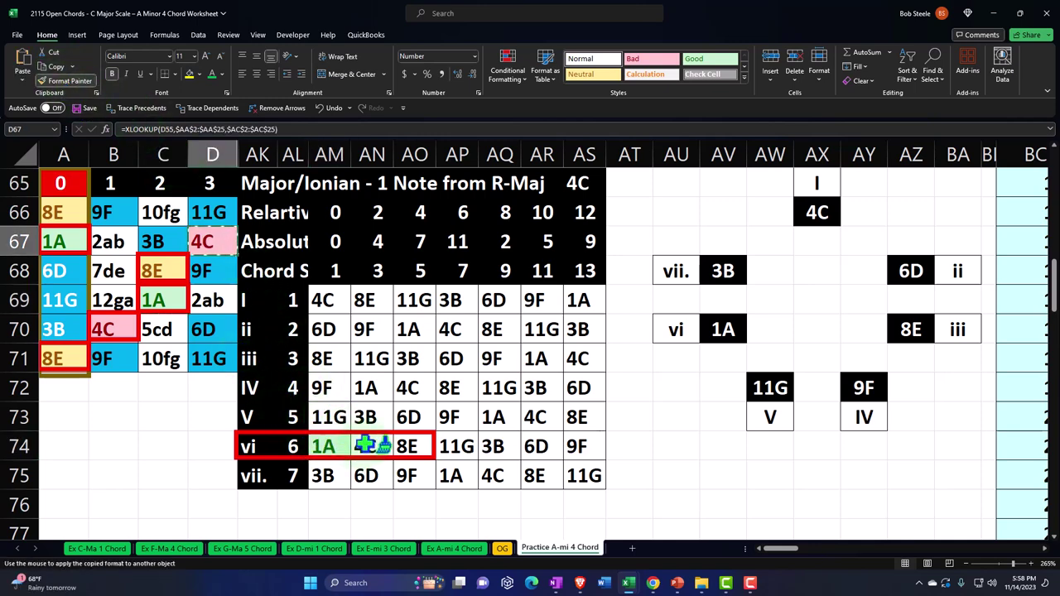
click(367, 445)
click(155, 269)
click(66, 80)
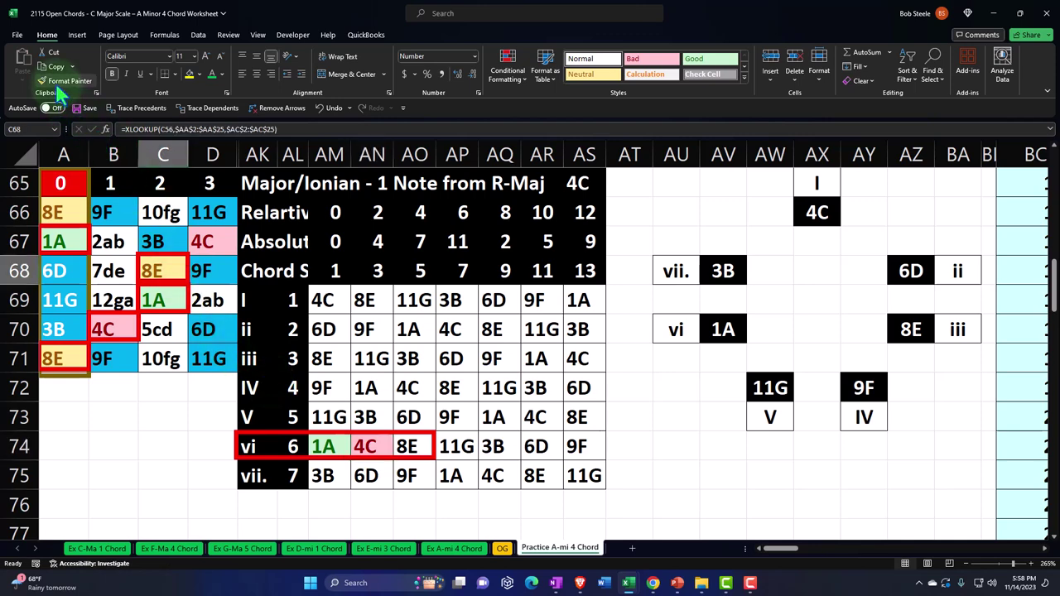
click(411, 445)
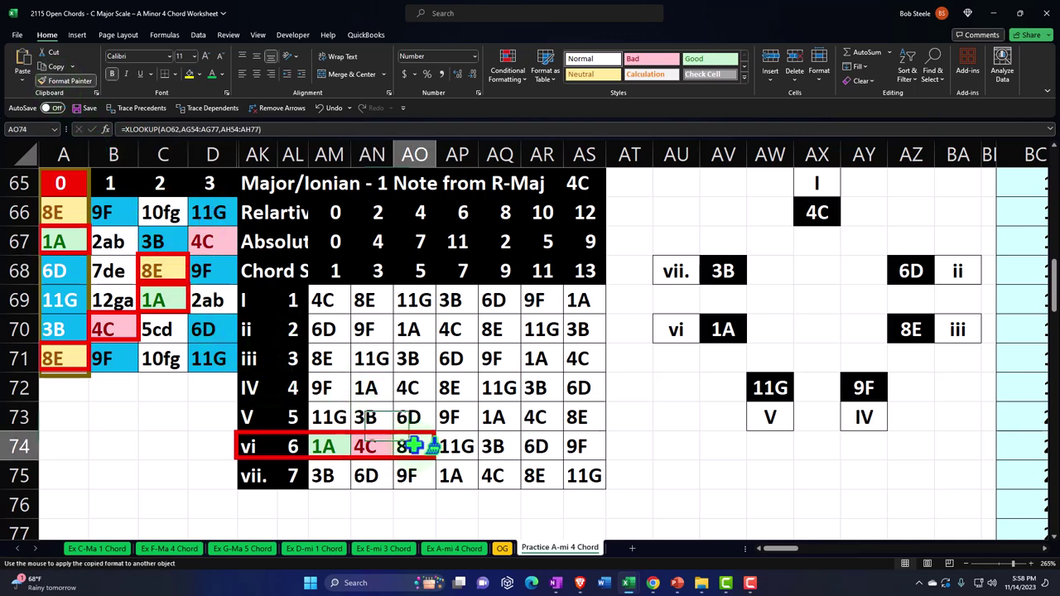
click(209, 419)
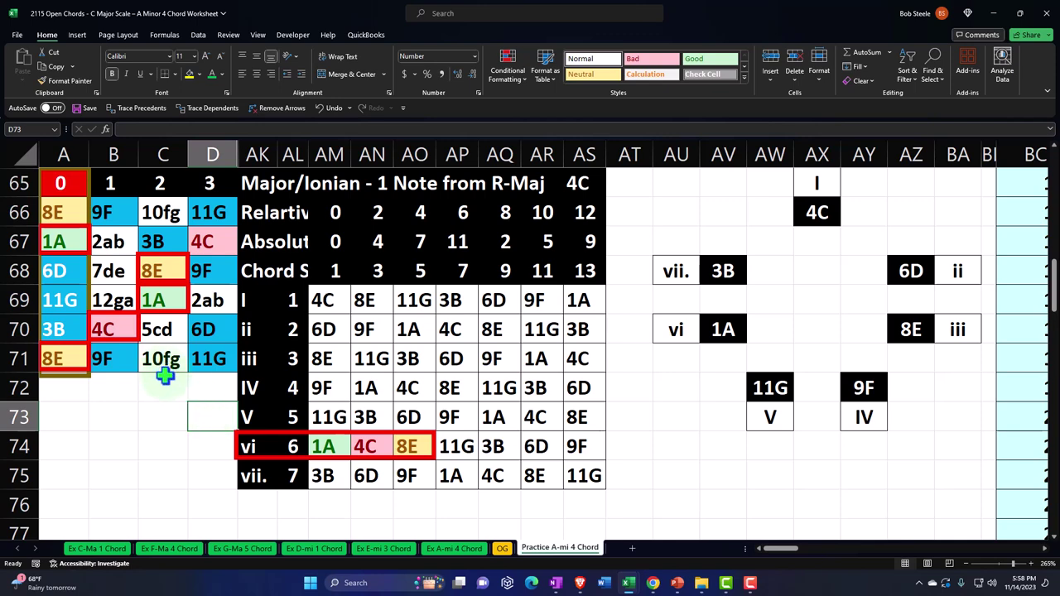
Move and resize the red outline box to frame the vi row AK100:AO100
scroll(165, 376, down, 4)
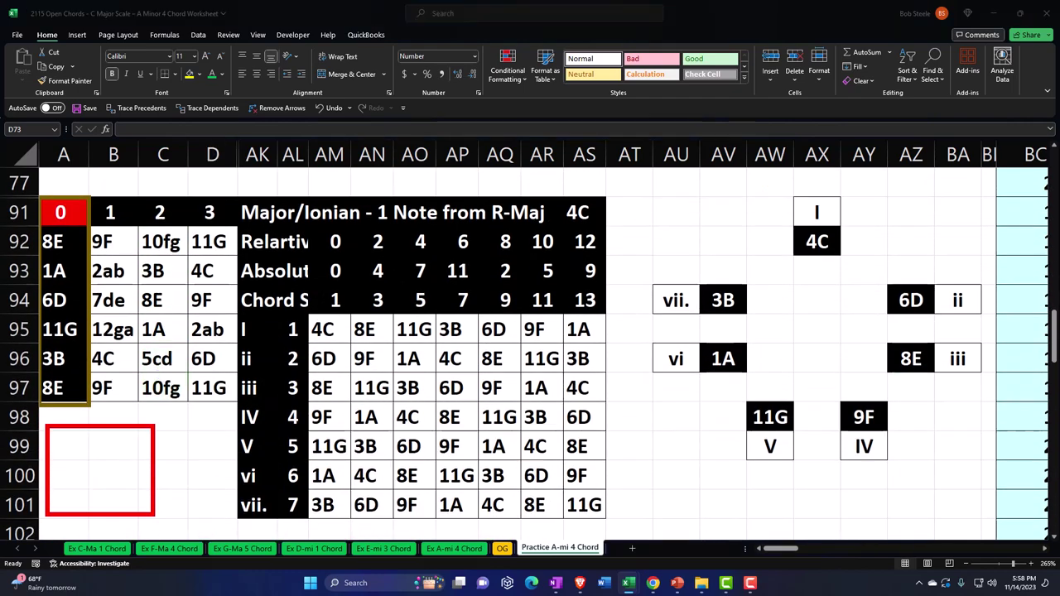
click(1054, 540)
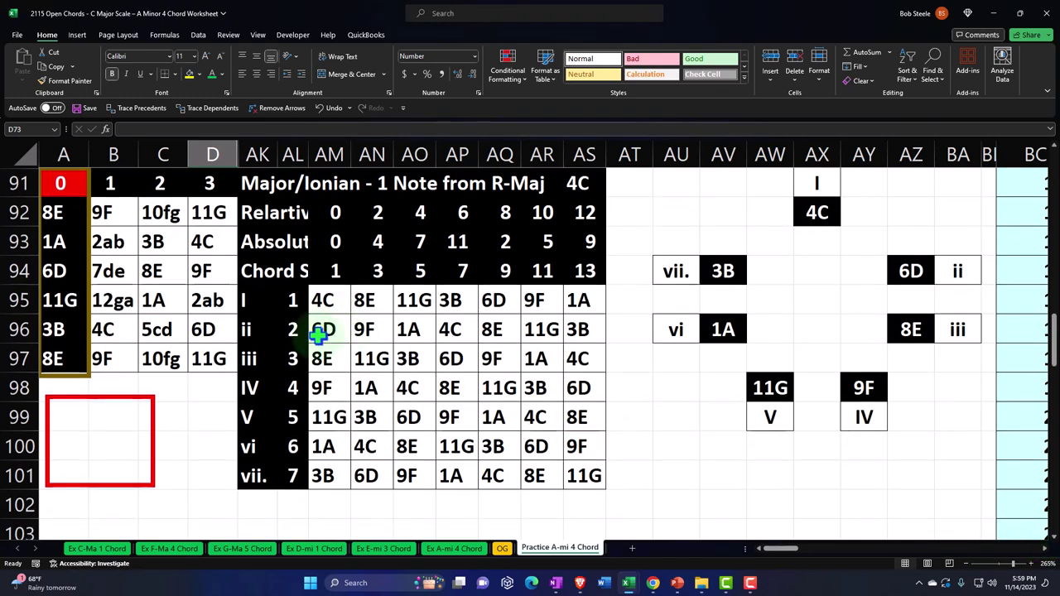
drag(154, 418, 344, 450)
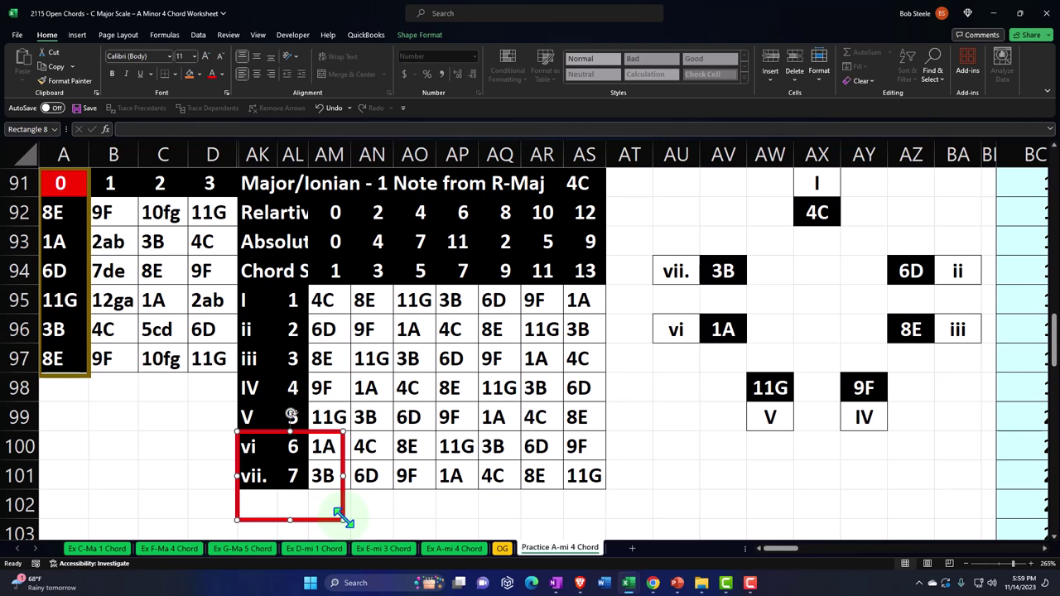
drag(342, 516, 430, 456)
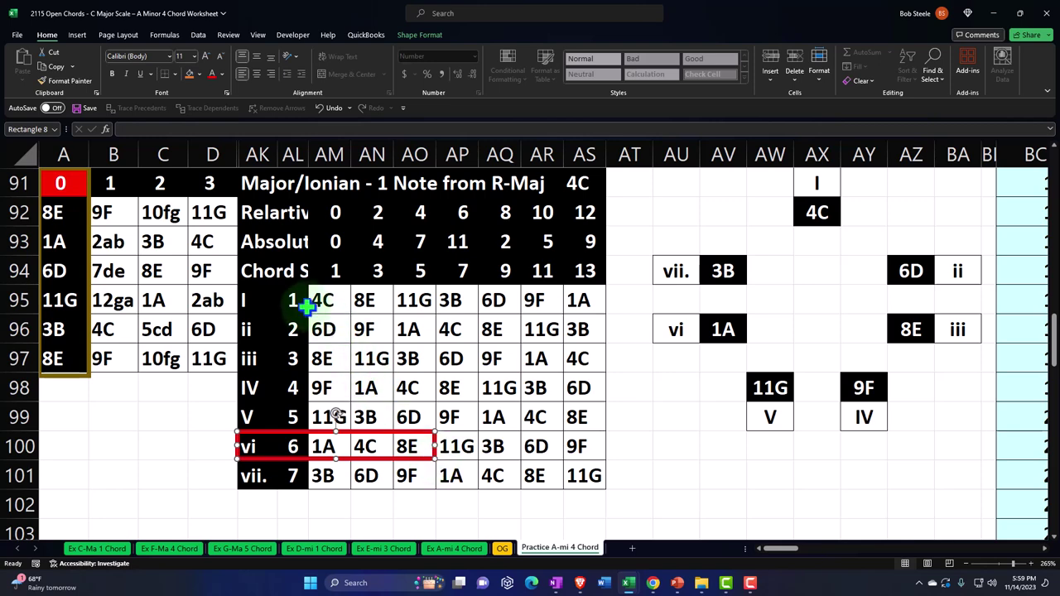
Color degree numbers 1, 2, 3, 5 and 6 green, then select the lower grid's note cells
drag(295, 300, 296, 352)
drag(296, 406, 295, 430)
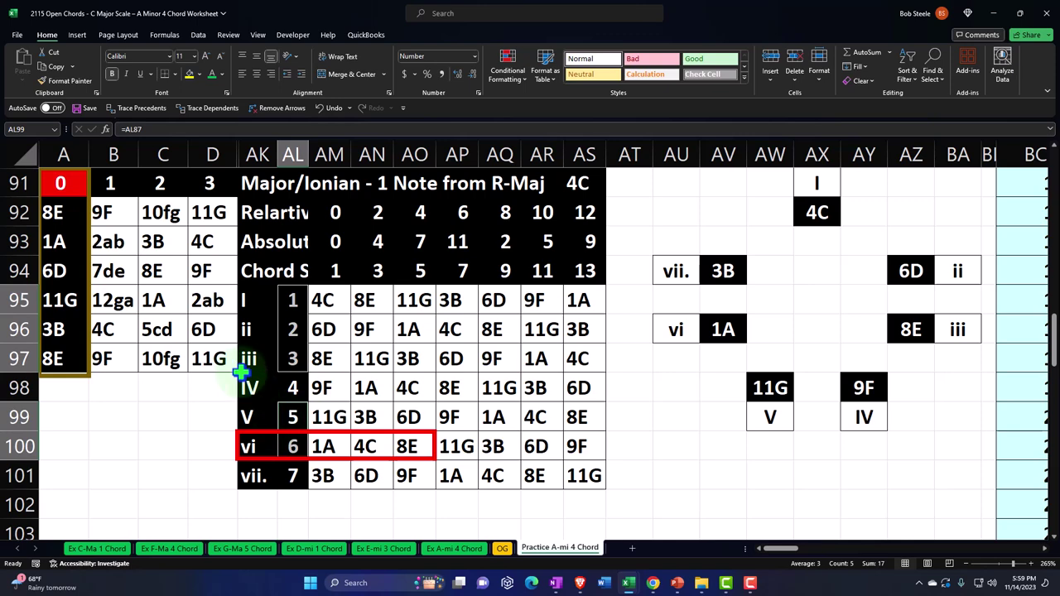
click(213, 72)
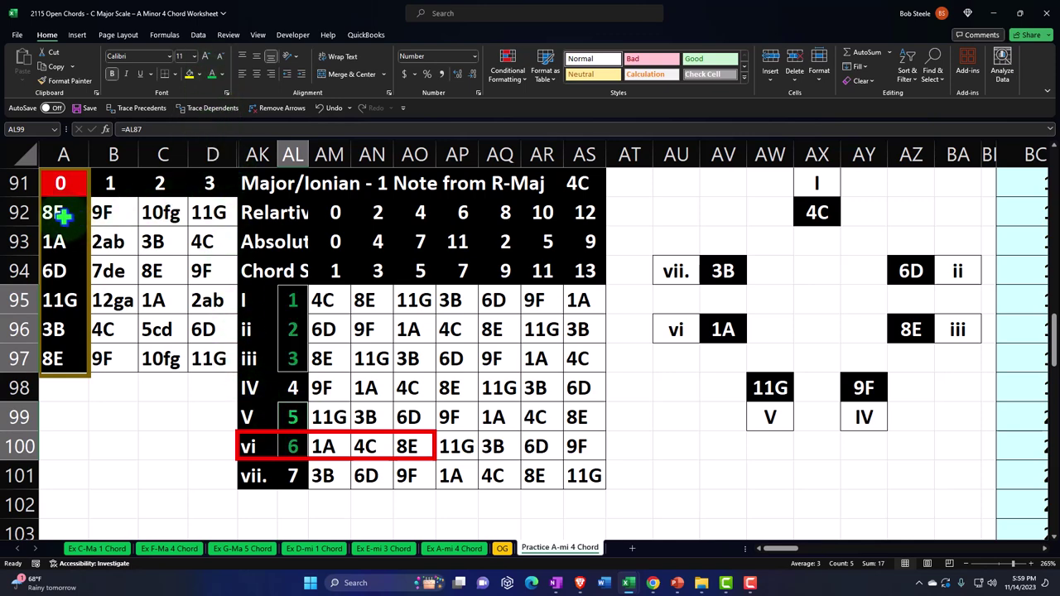
drag(92, 217, 210, 350)
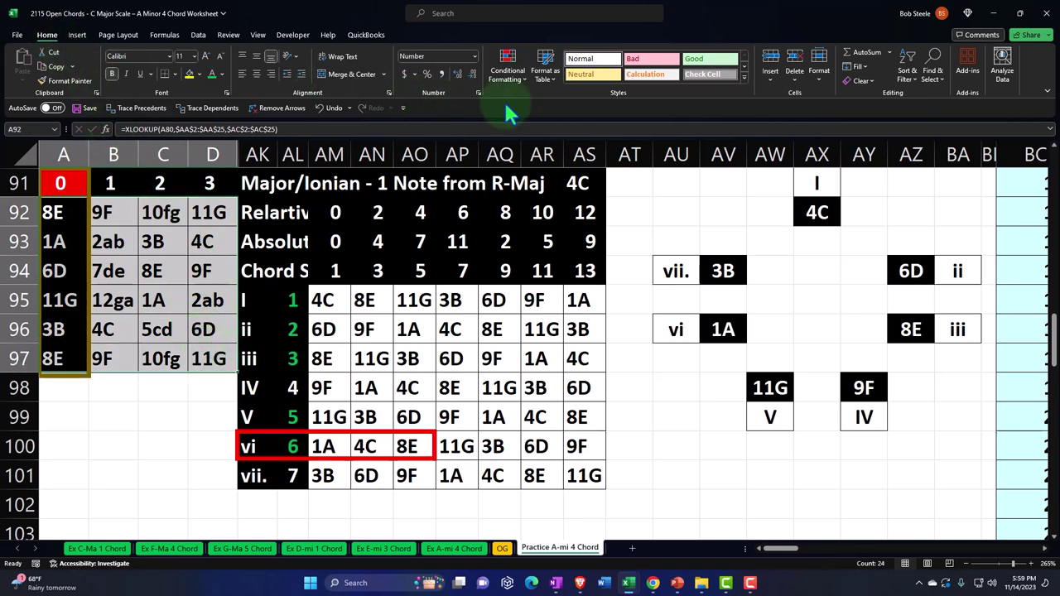
Add an Equal To rule matching the 4C note with a light-blue custom fill
click(519, 75)
mouse_move(542, 101)
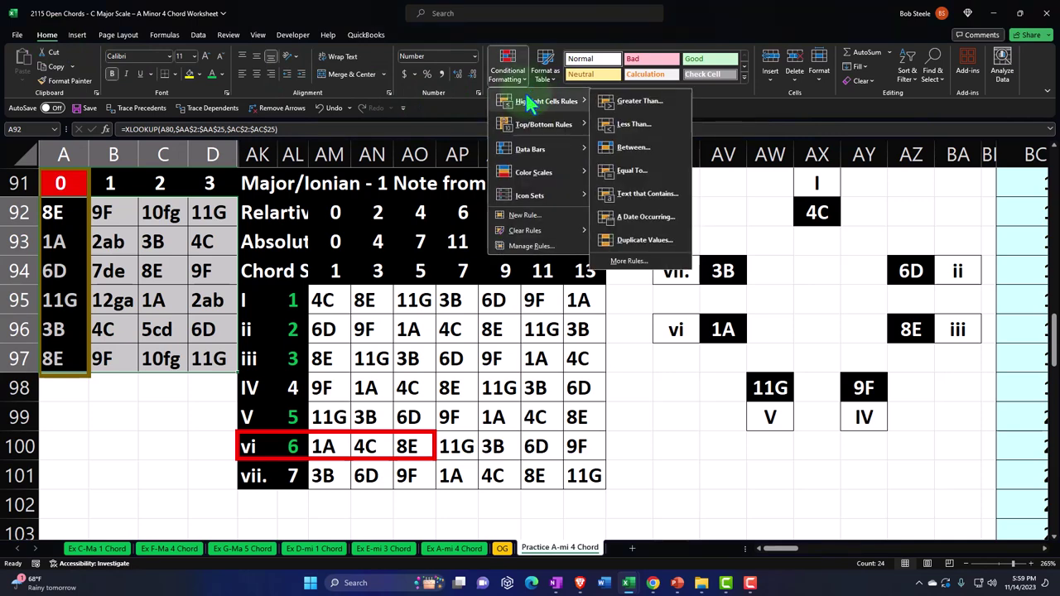
click(621, 172)
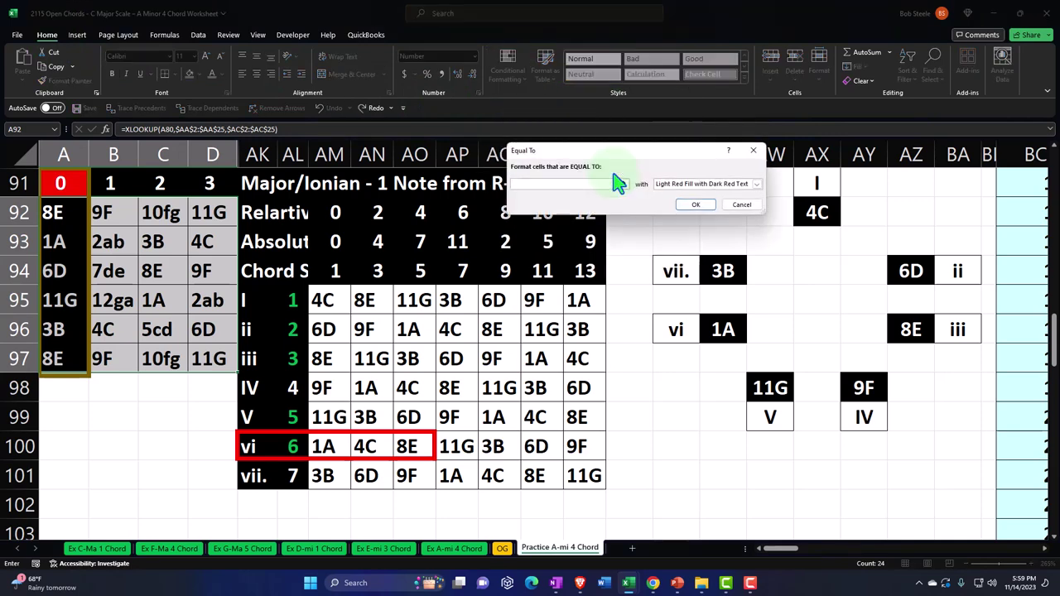
click(323, 300)
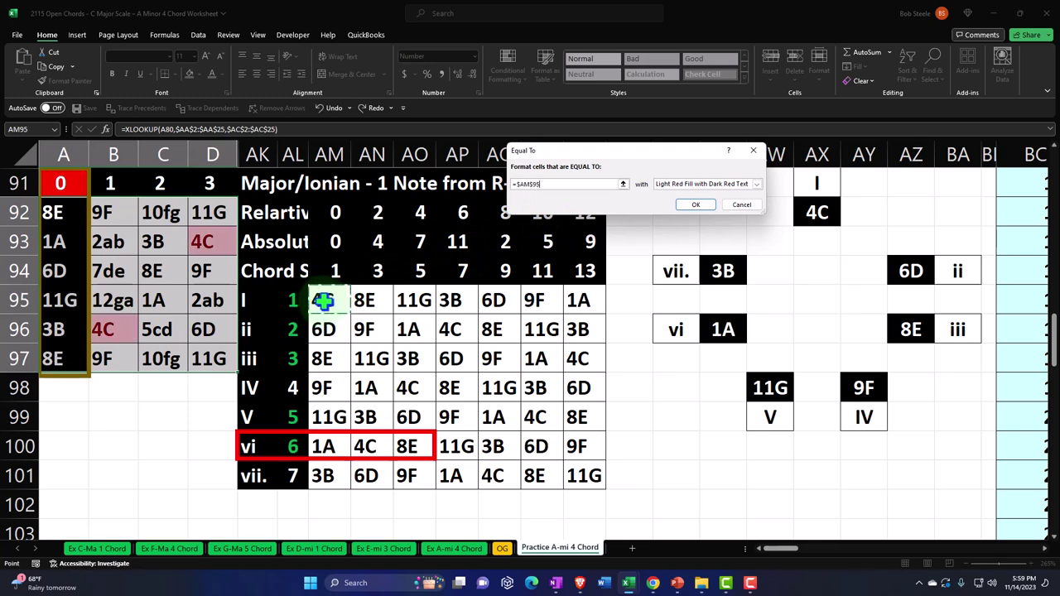
click(691, 186)
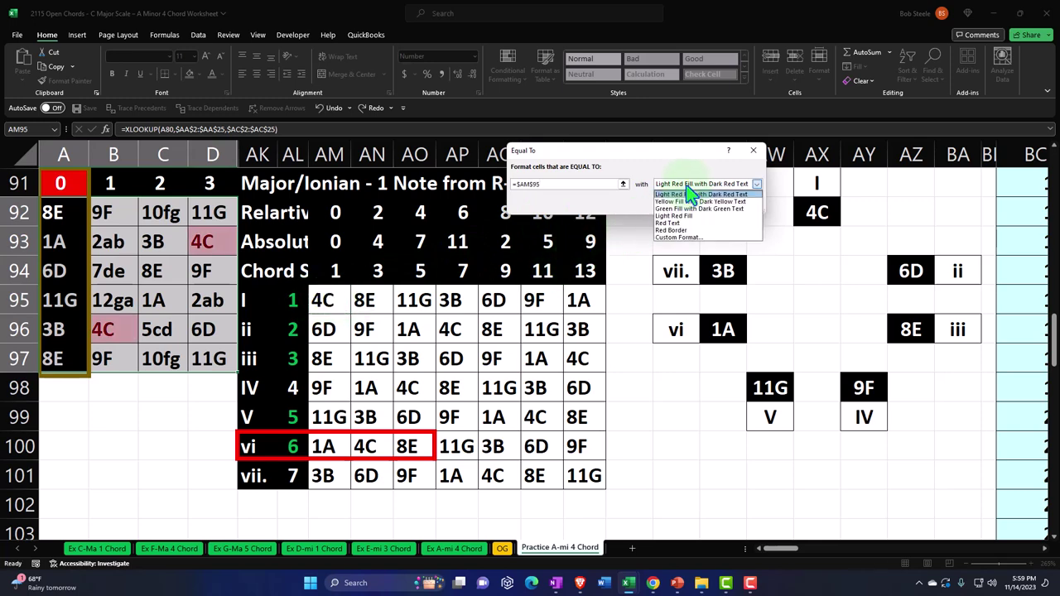
click(684, 237)
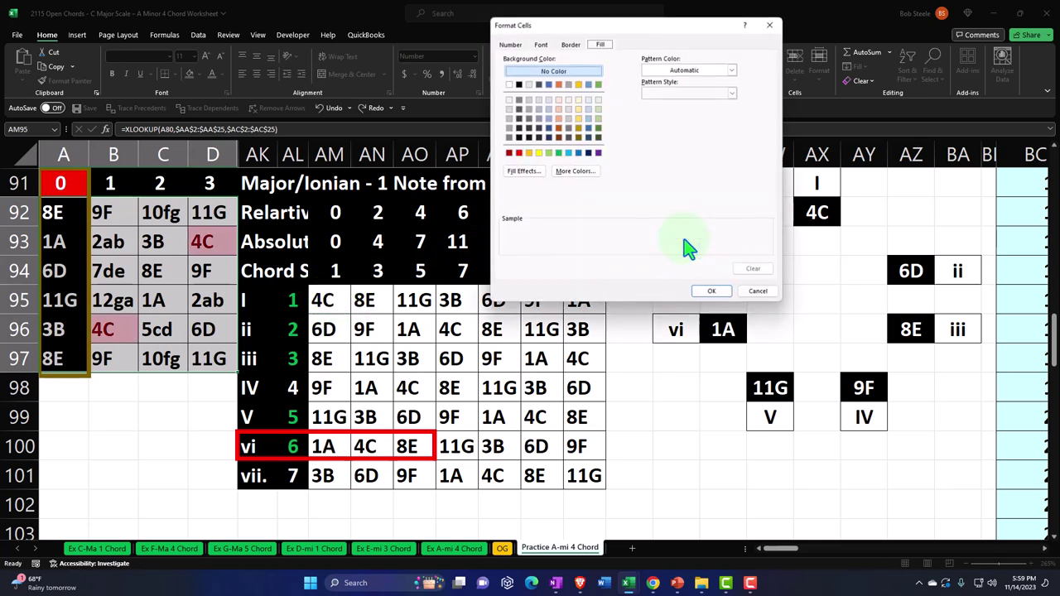
click(568, 153)
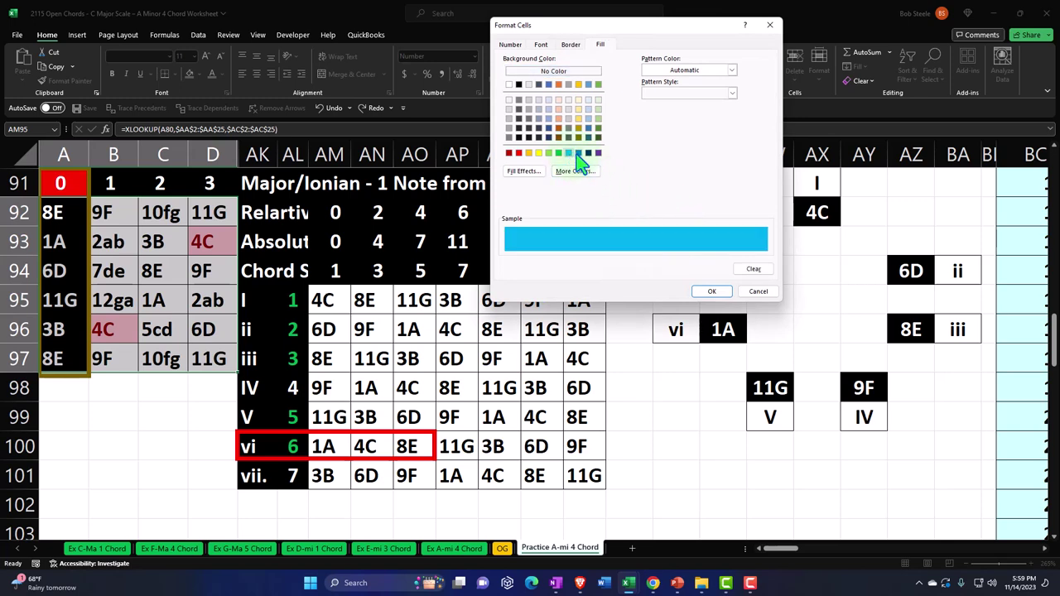
click(726, 295)
click(695, 205)
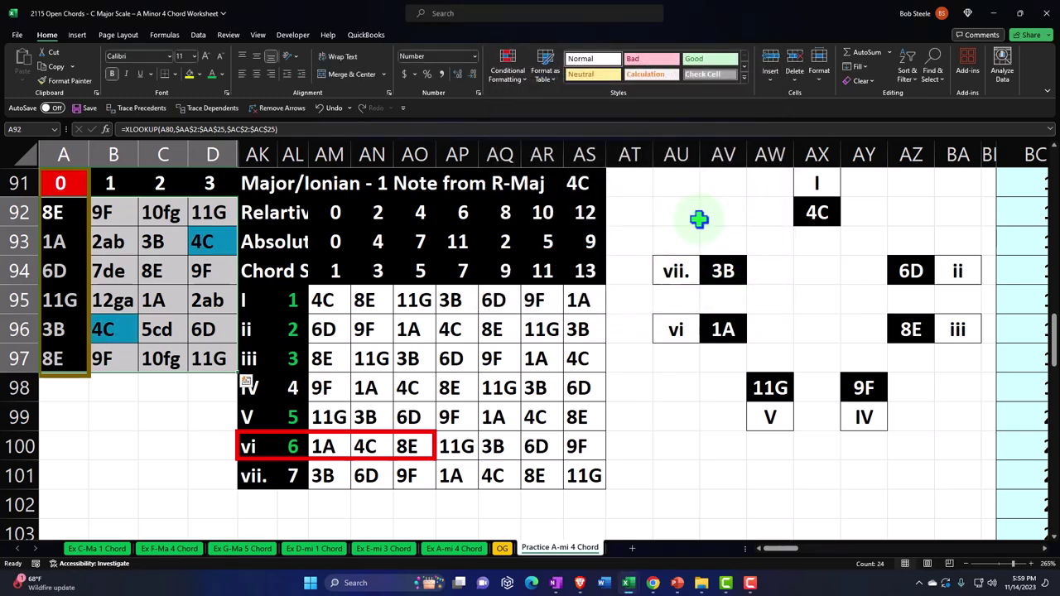
Add an Equal To rule matching the 6D note with a light-blue custom fill
click(507, 67)
mouse_move(507, 111)
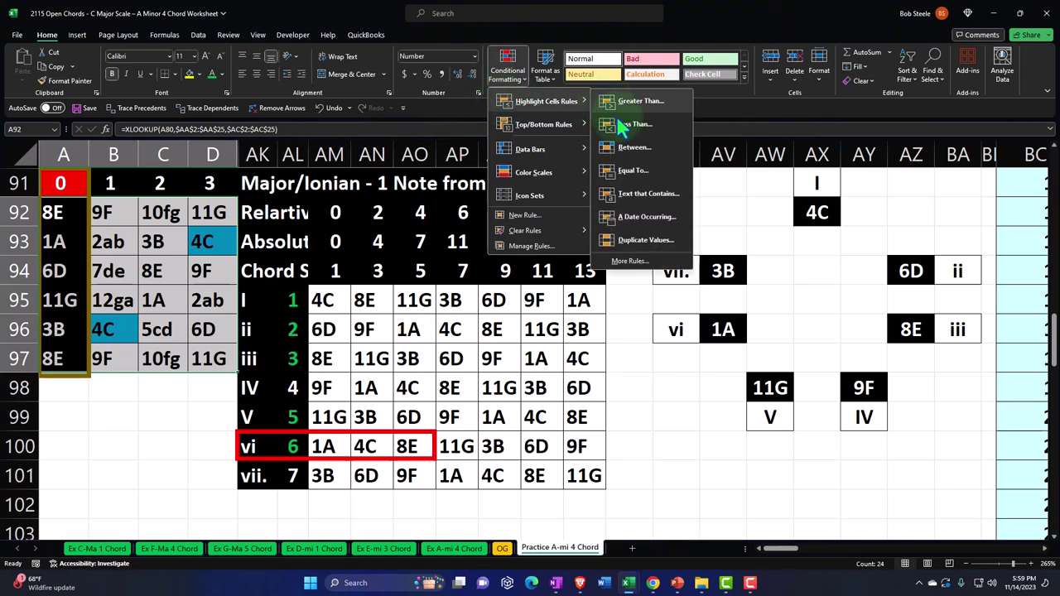
click(629, 179)
click(321, 331)
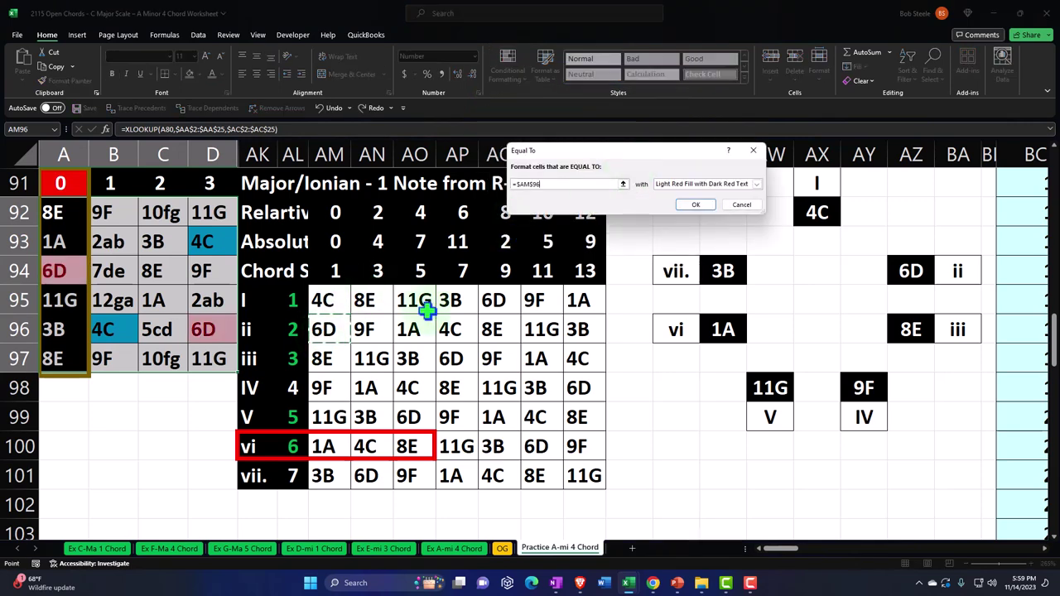
click(732, 191)
click(698, 232)
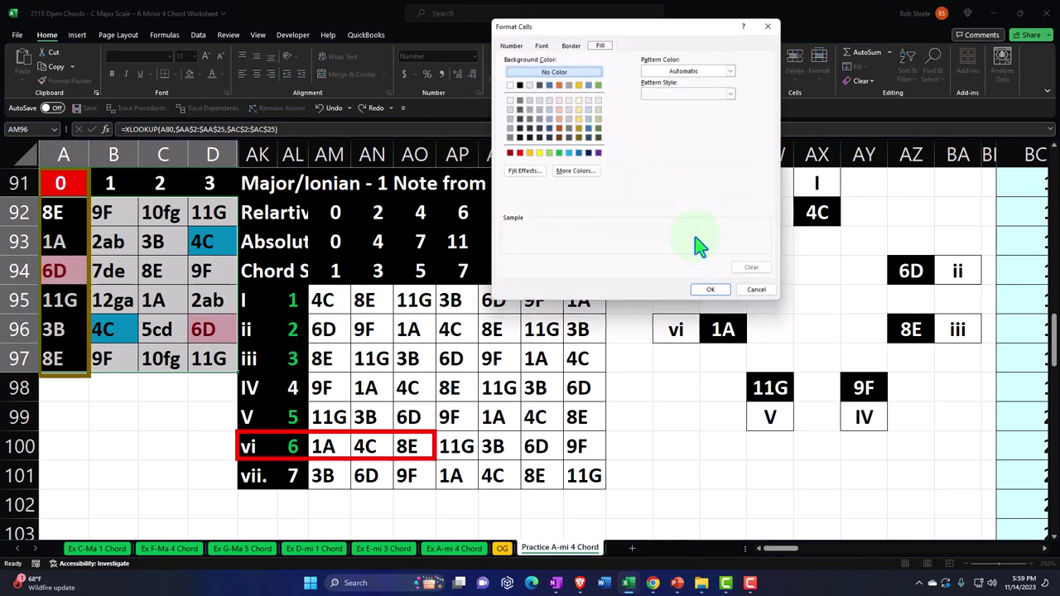
click(569, 153)
click(711, 288)
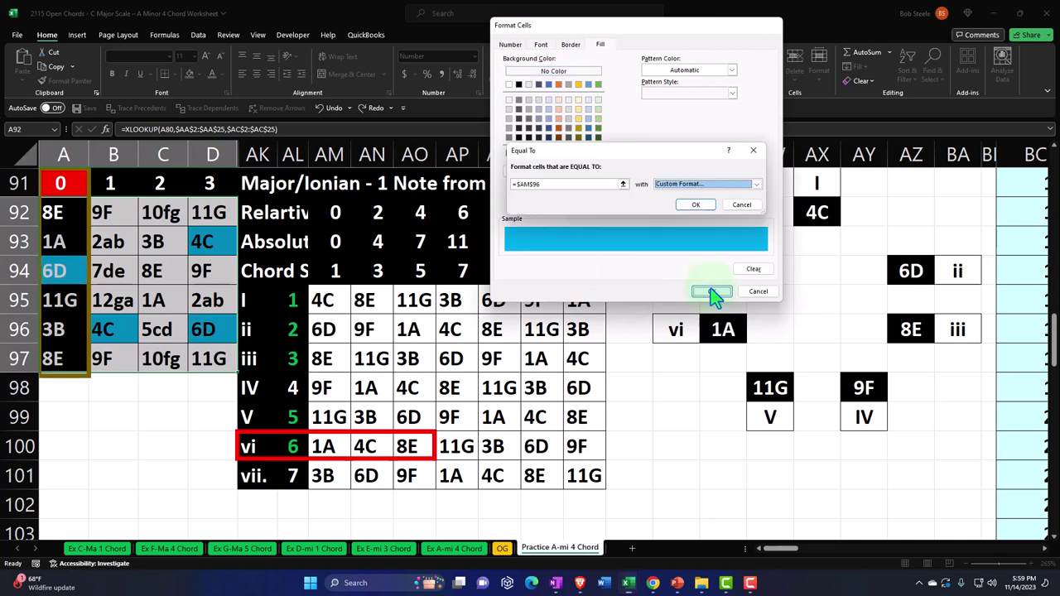
click(687, 207)
Highlight cells equal to the 8E note in AM97 with a light-blue fill
click(507, 66)
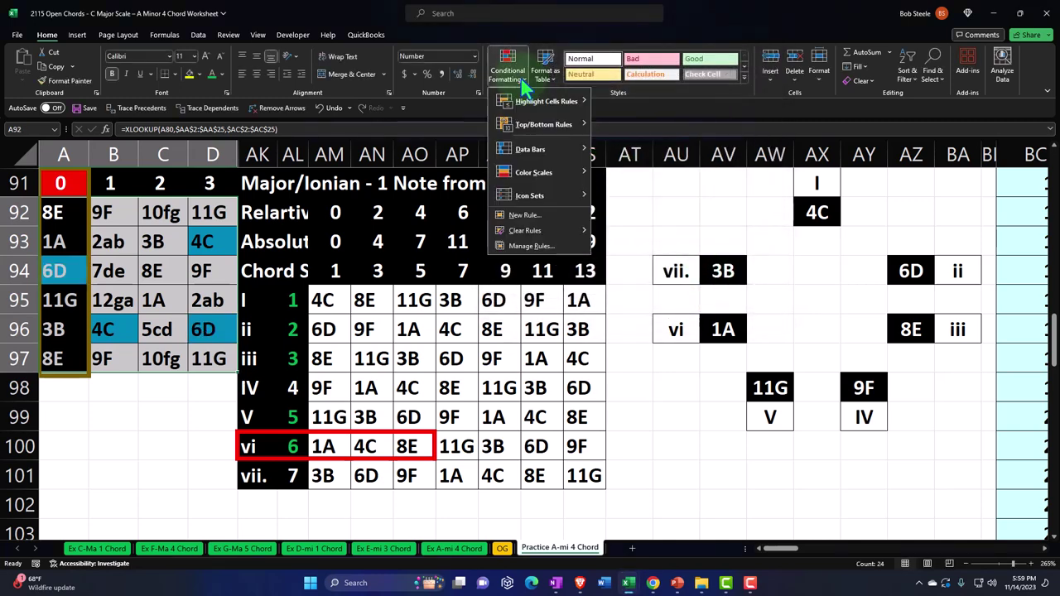
mouse_move(547, 101)
click(627, 172)
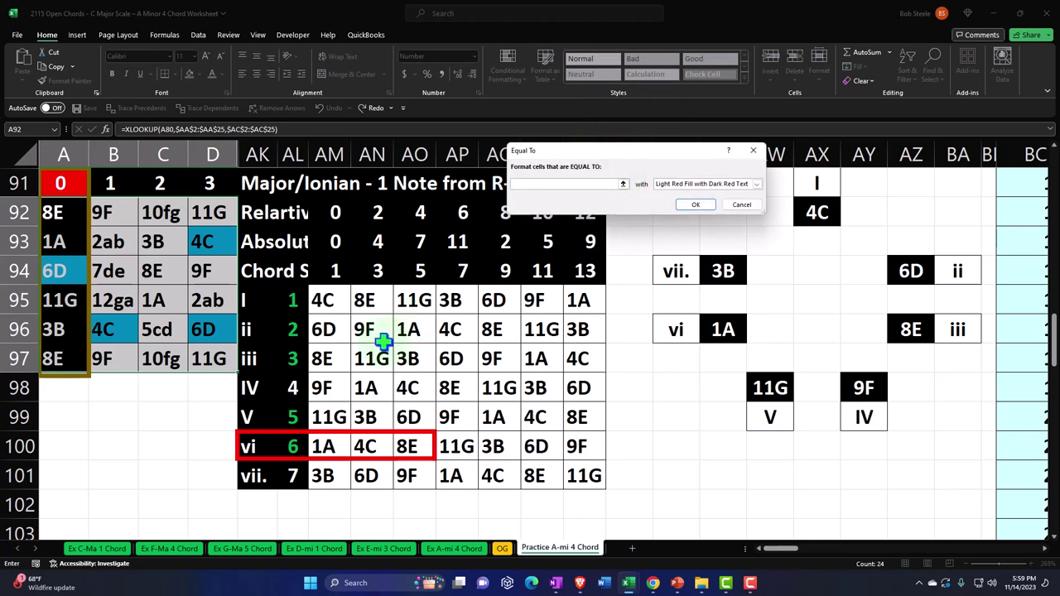
click(331, 356)
click(757, 184)
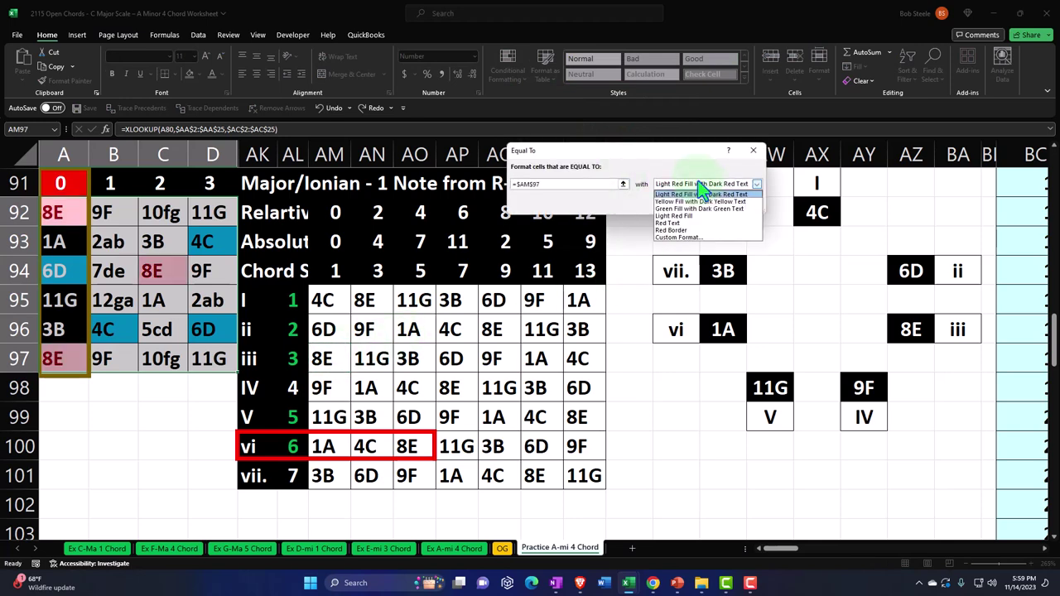
click(679, 240)
click(568, 153)
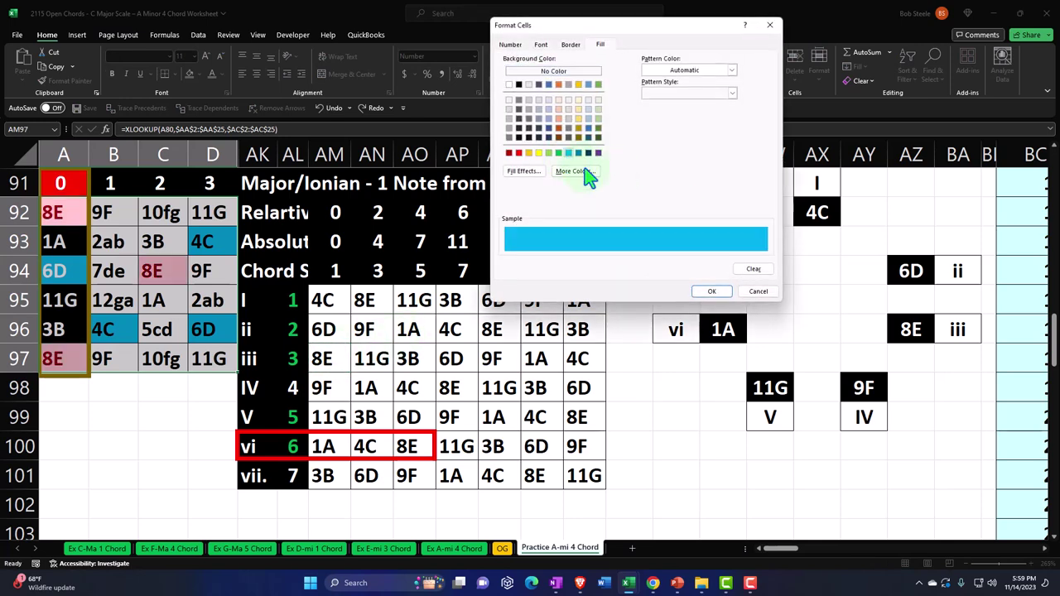
click(711, 296)
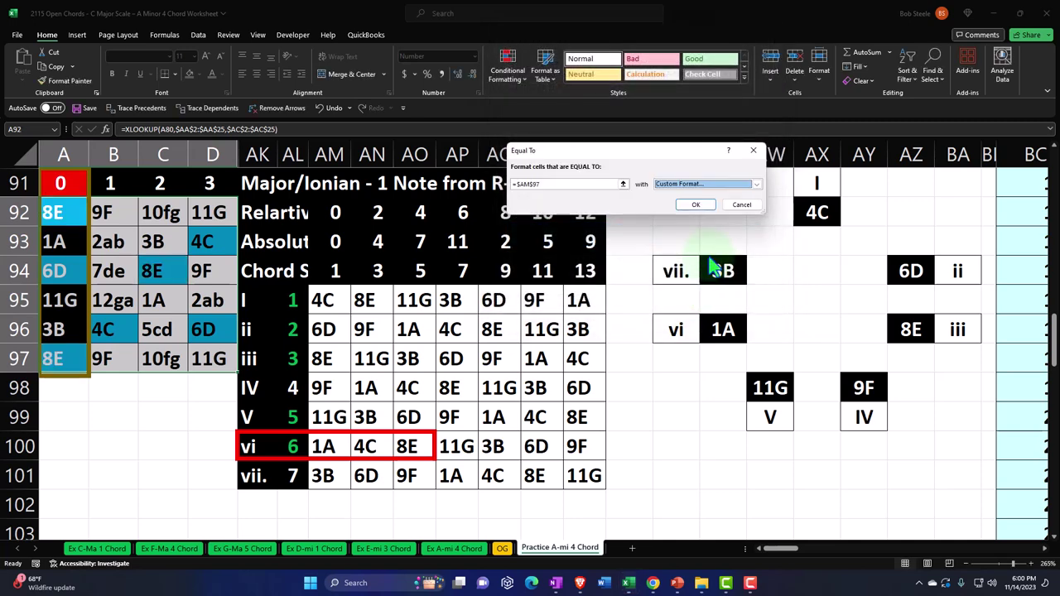
click(694, 206)
Highlight cells equal to the 9F note in AM98 with a light-blue fill
click(509, 70)
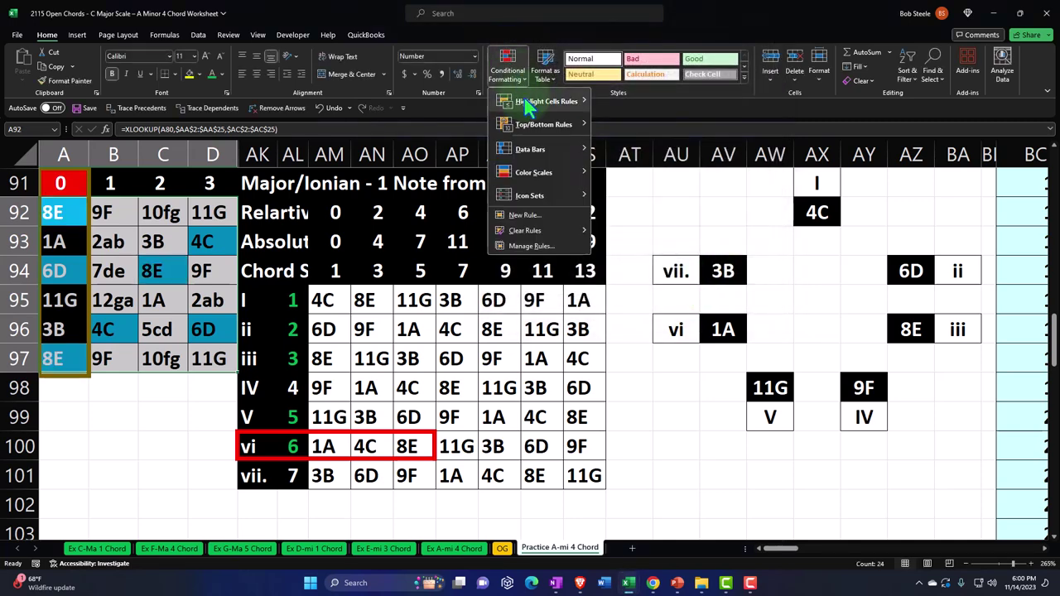
click(634, 169)
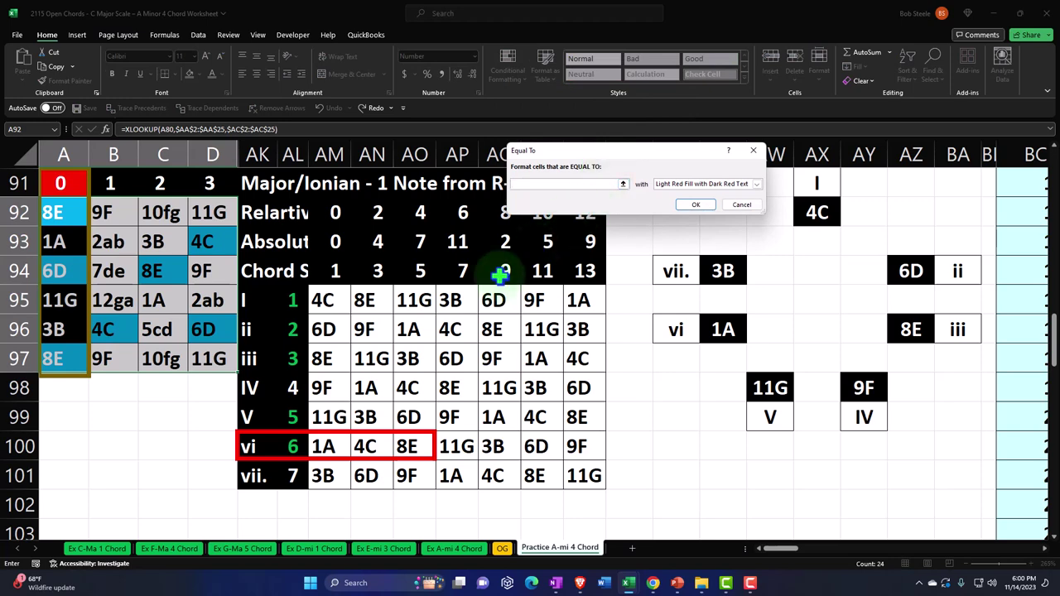
click(330, 388)
click(705, 184)
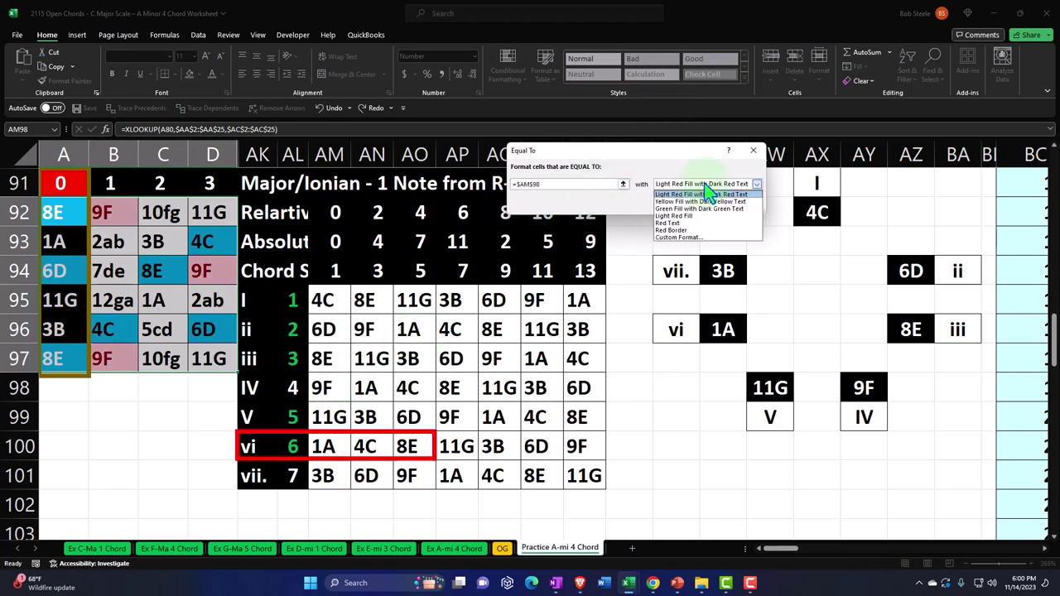
click(698, 240)
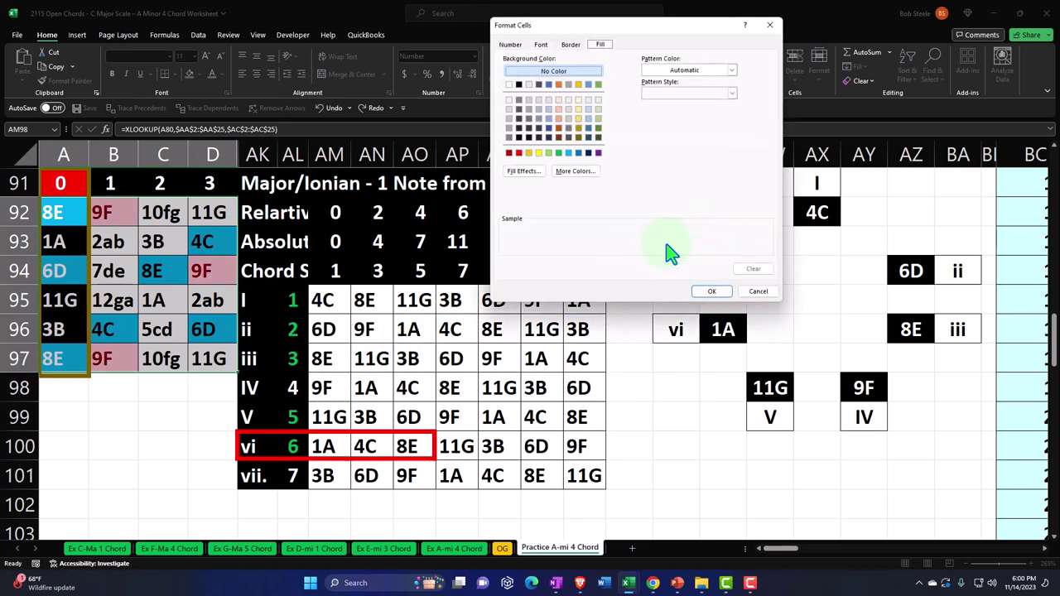
click(569, 152)
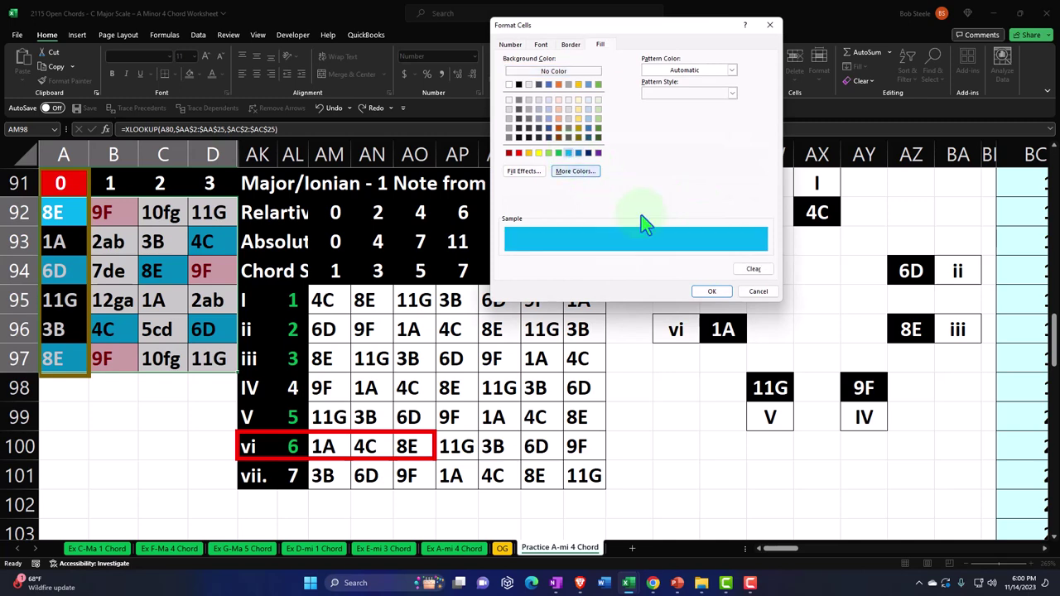
click(710, 294)
click(693, 208)
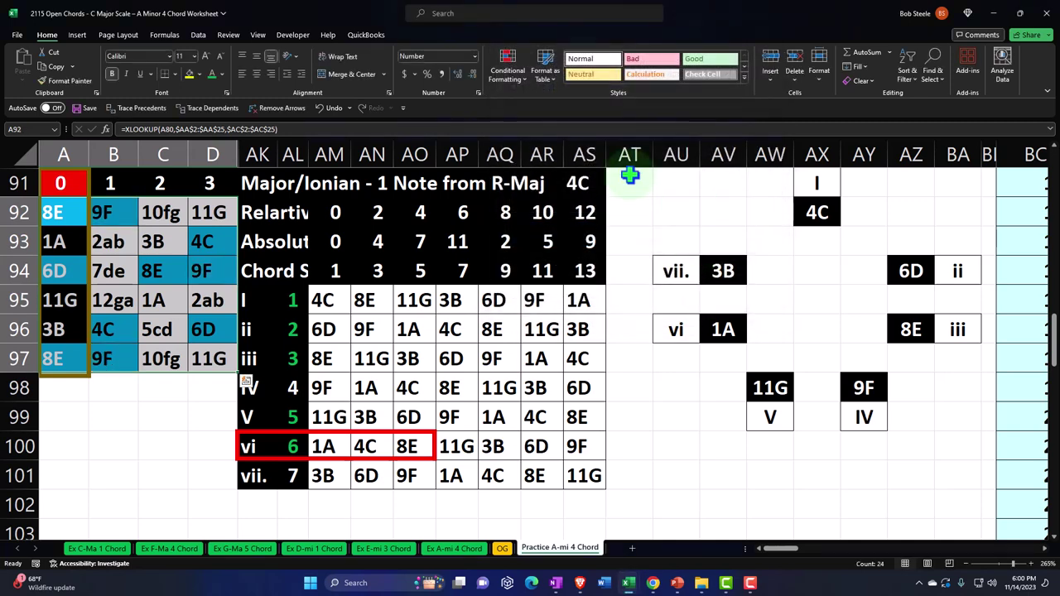
Highlight cells equal to the 11G note in AM99 with a light-blue fill
click(513, 73)
mouse_move(547, 101)
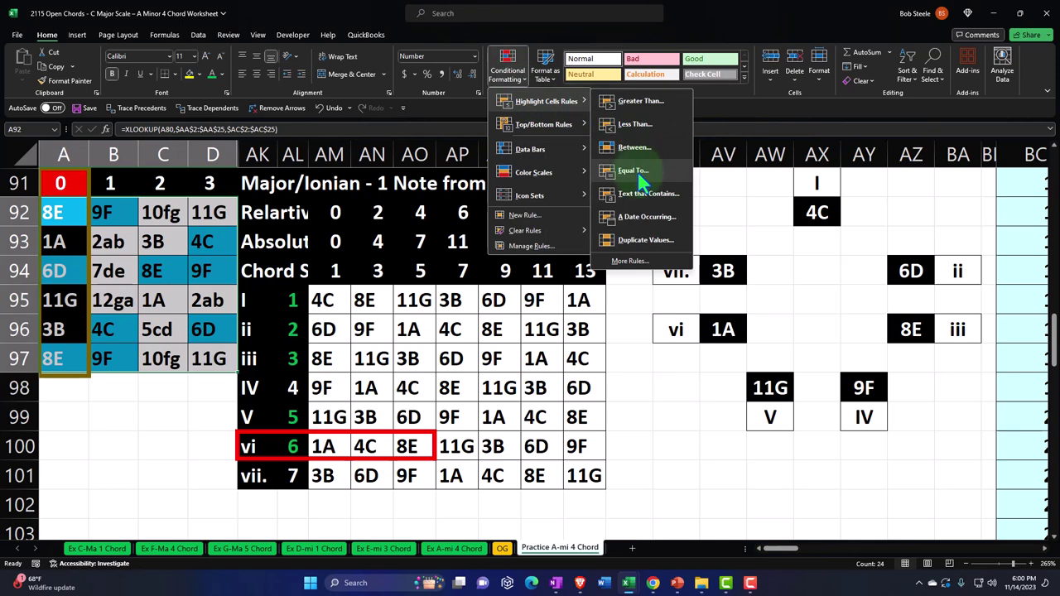
click(636, 171)
click(327, 422)
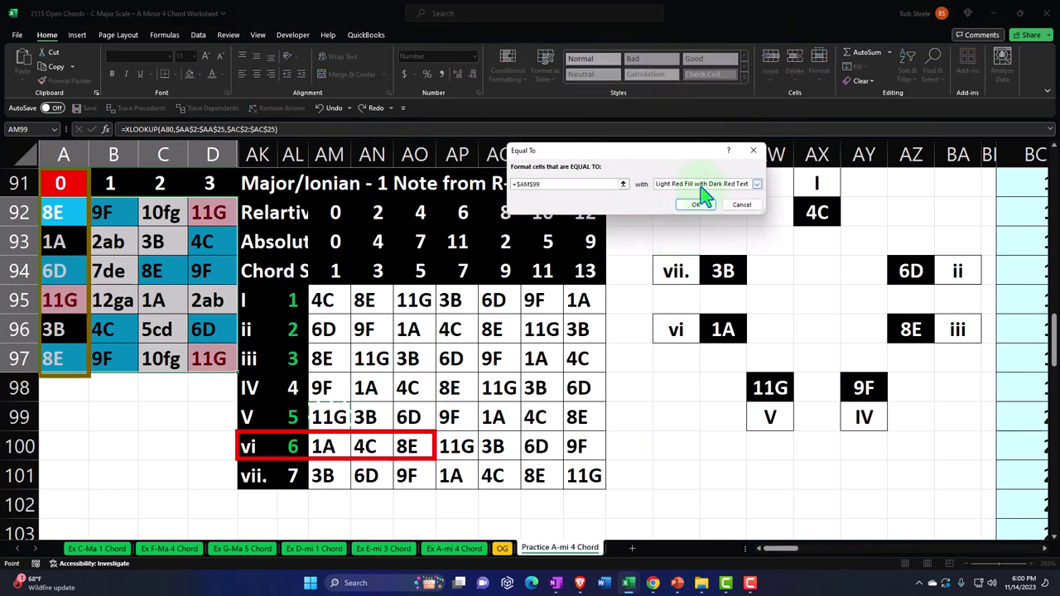
click(701, 186)
click(684, 249)
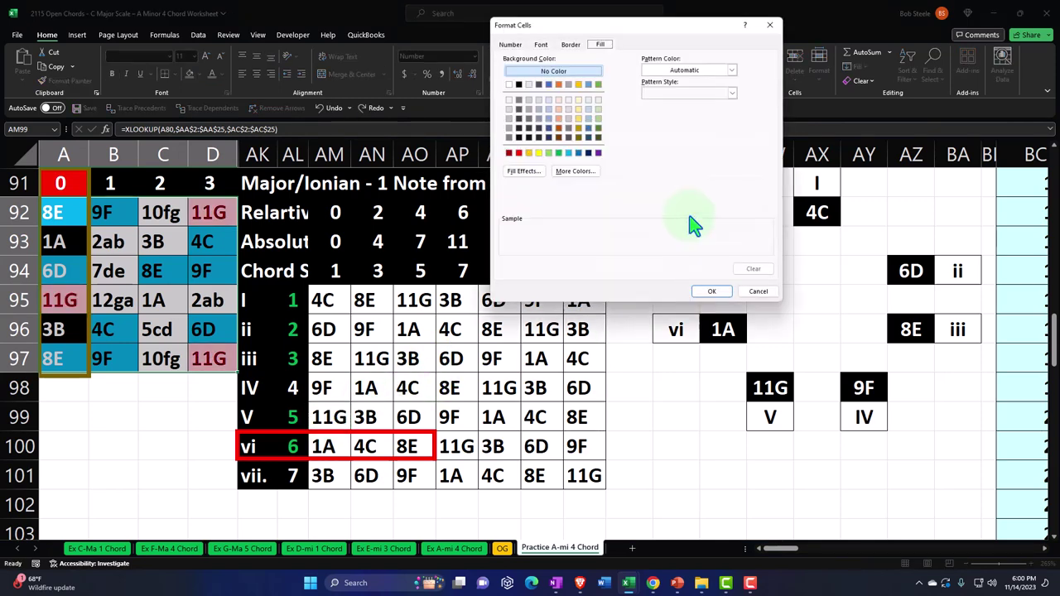
click(569, 154)
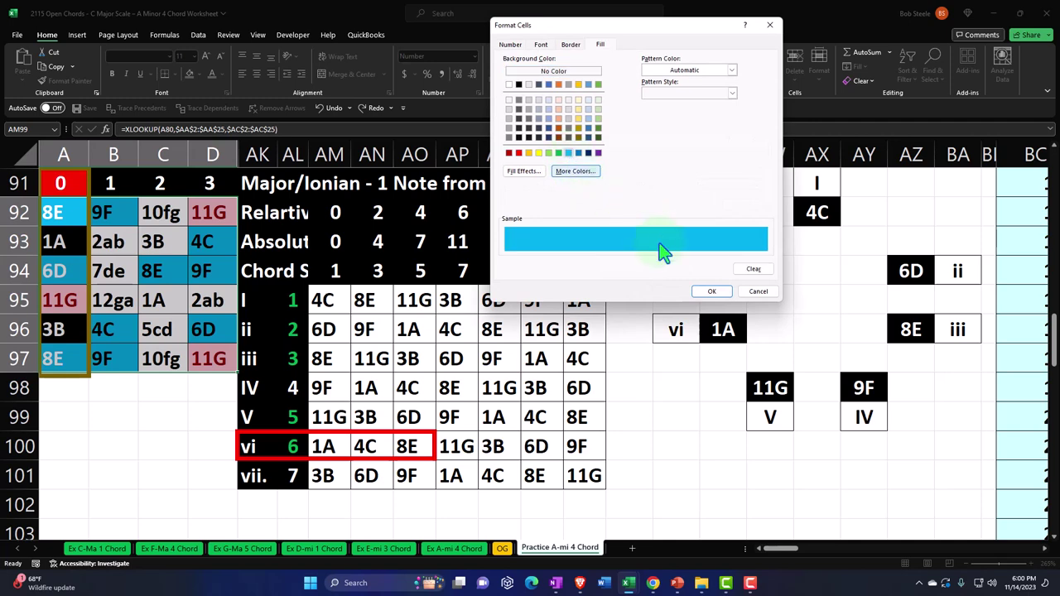
click(710, 292)
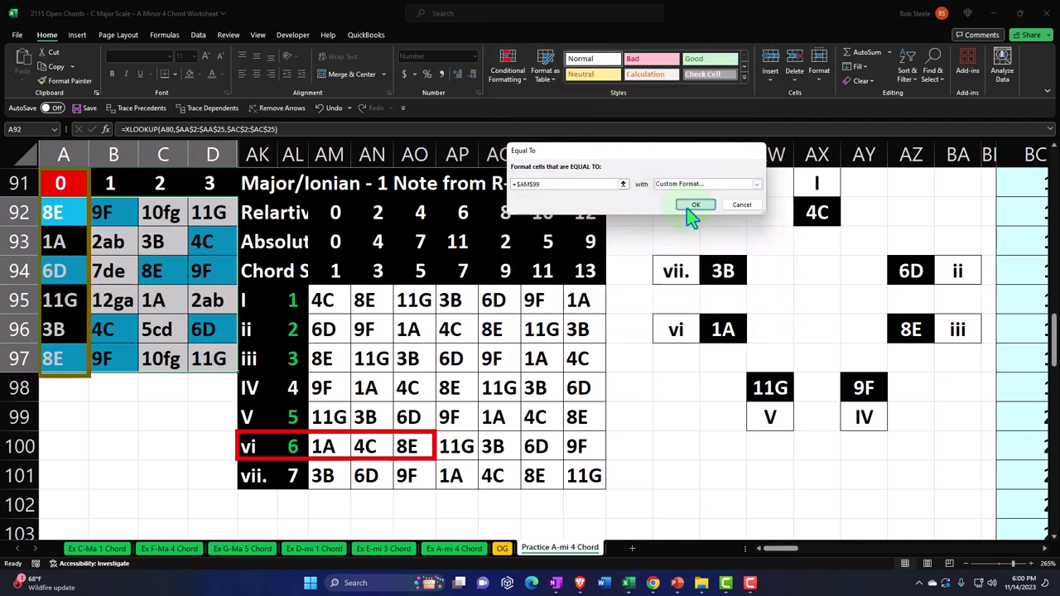
click(687, 208)
Highlight cells equal to the 1A note in AM100 with a light-blue fill
click(507, 66)
mouse_move(538, 99)
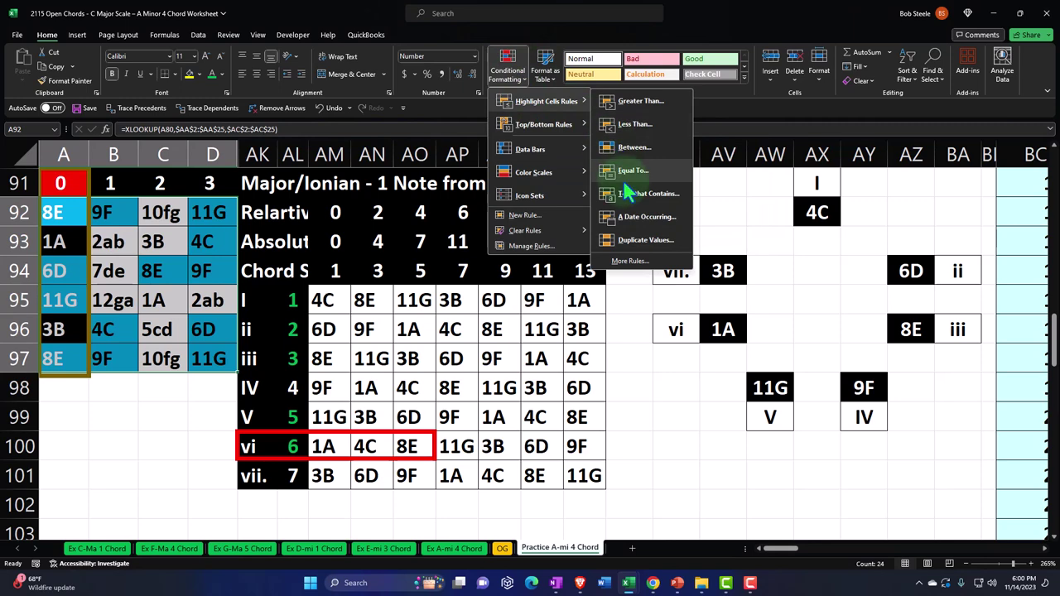
click(627, 184)
click(334, 445)
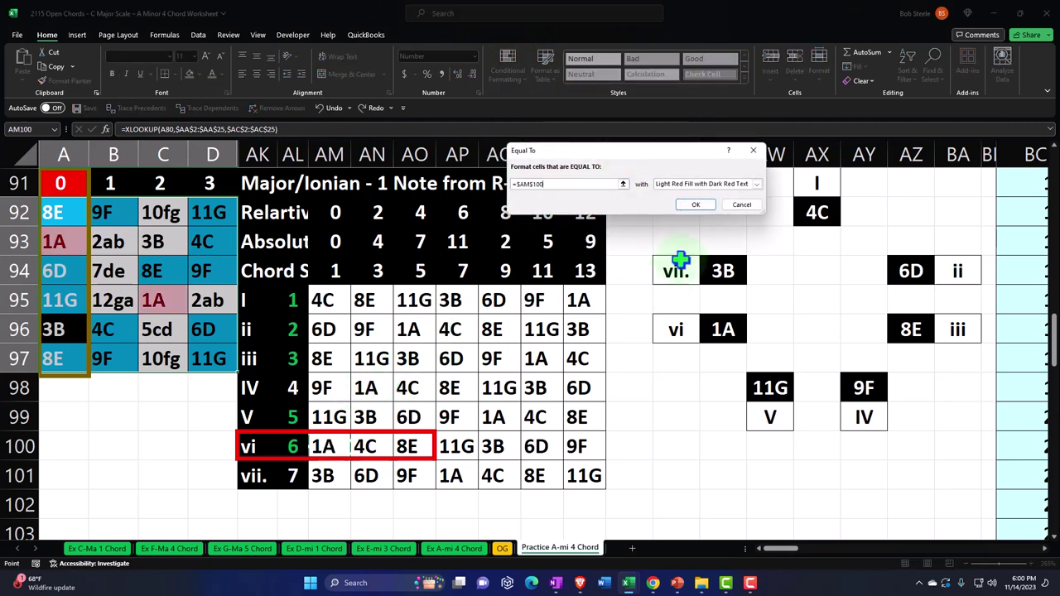
click(757, 184)
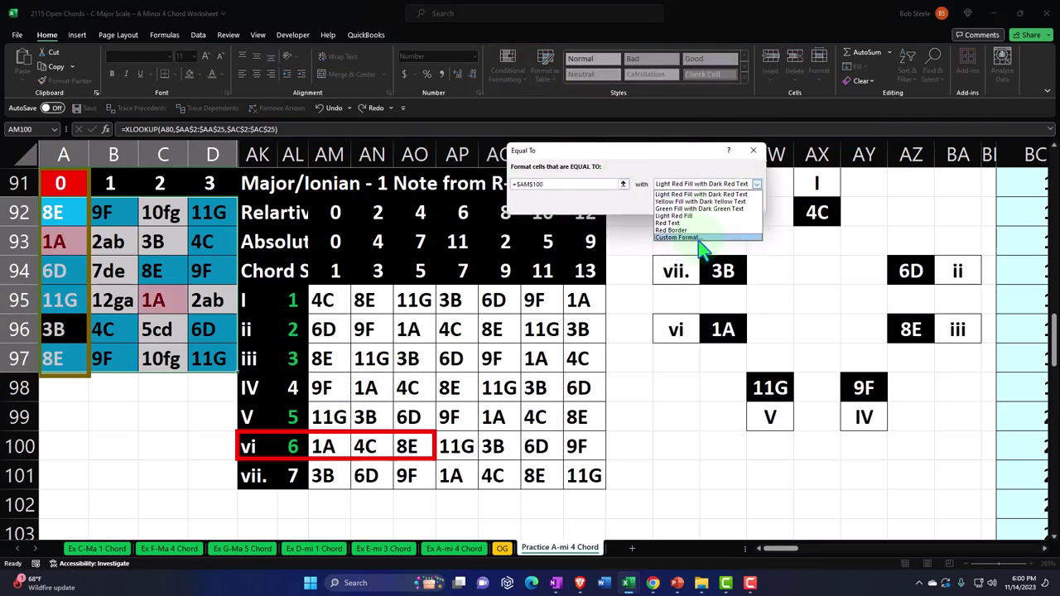
click(704, 240)
click(568, 152)
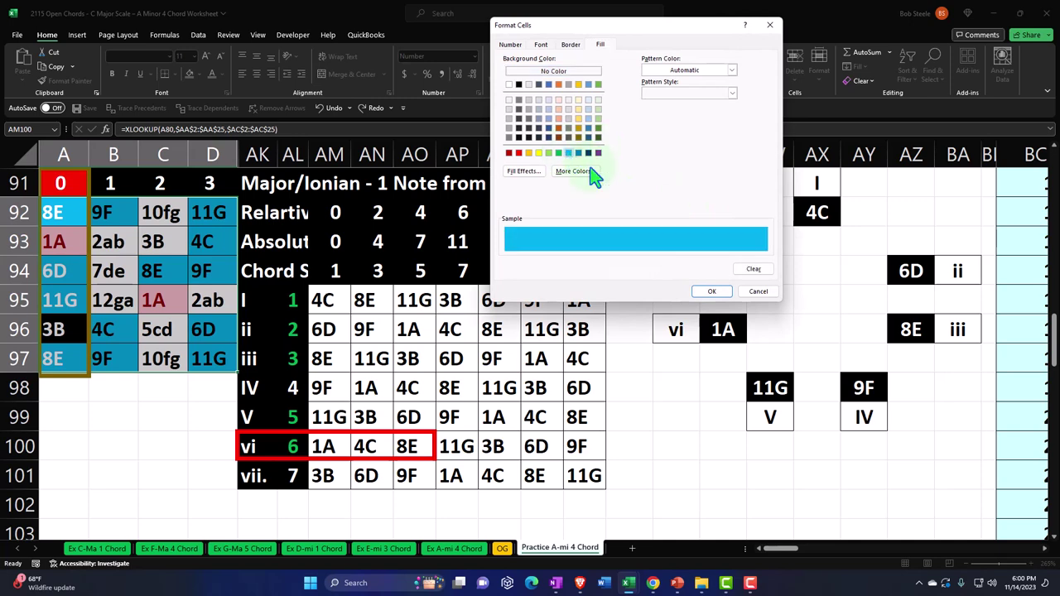
click(717, 291)
click(698, 205)
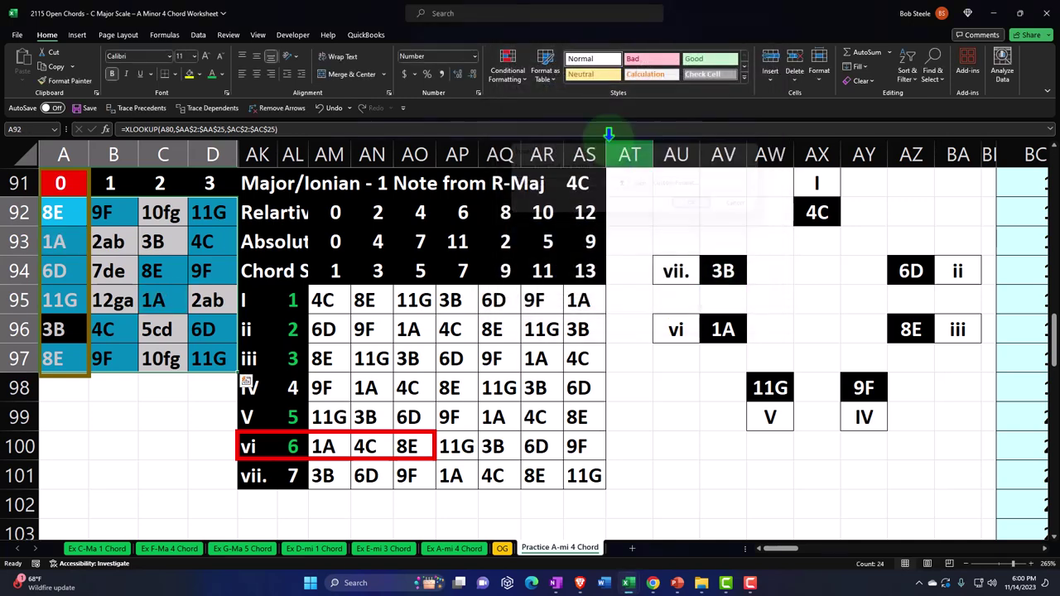
Highlight cells equal to the 3B note in AM101 with a light-blue fill
click(511, 87)
mouse_move(530, 108)
click(644, 168)
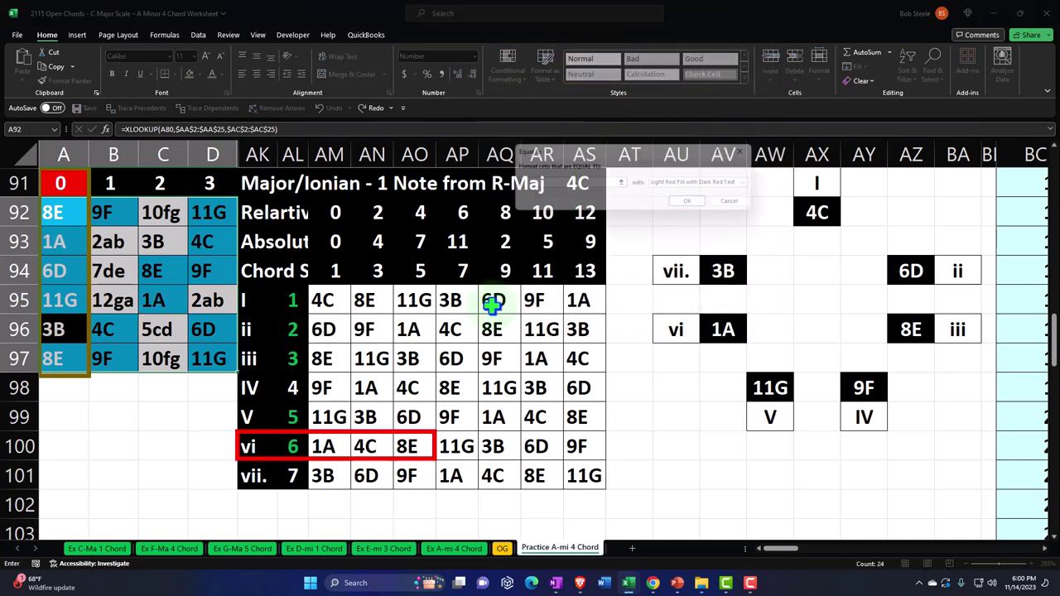
click(340, 466)
click(712, 184)
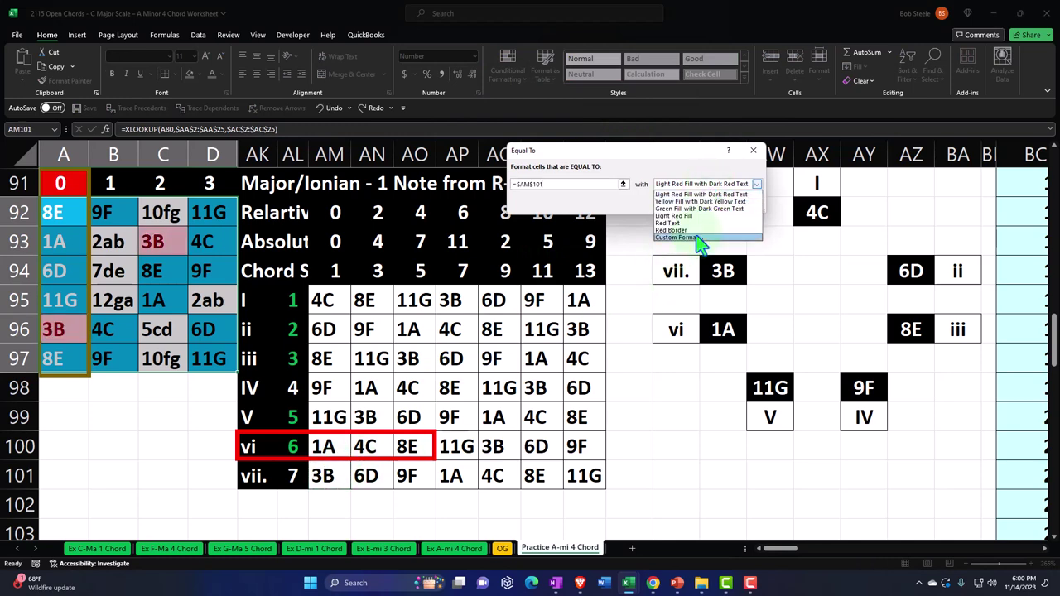
click(679, 238)
click(568, 154)
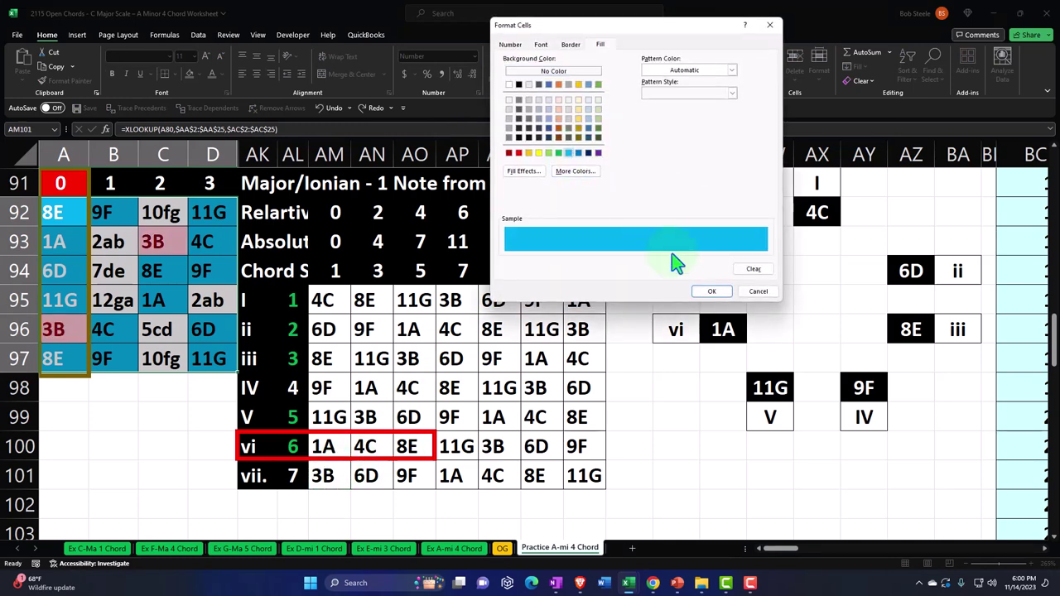
click(712, 291)
click(696, 207)
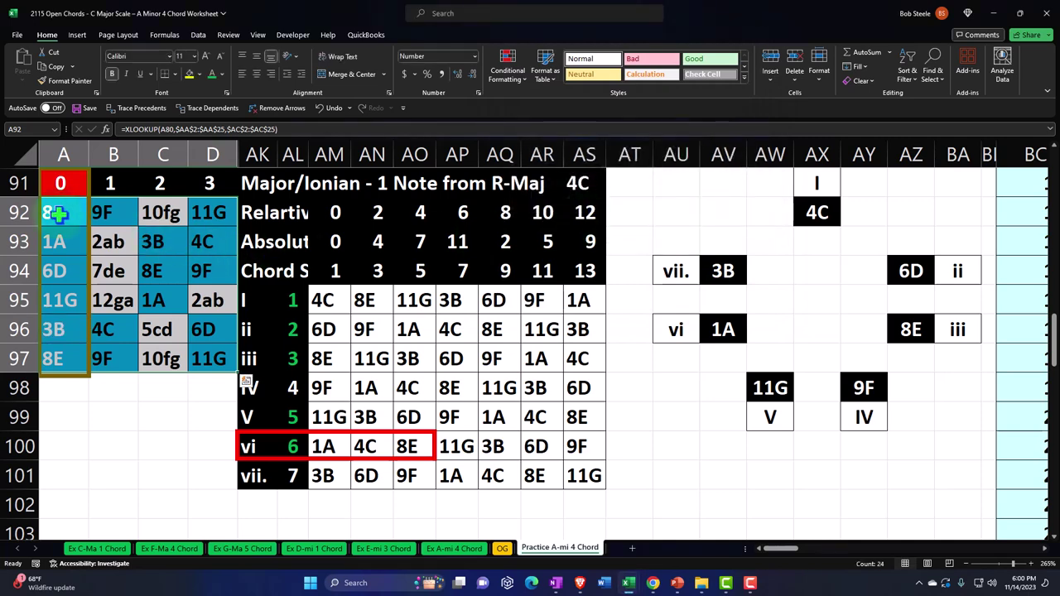
drag(52, 212, 202, 358)
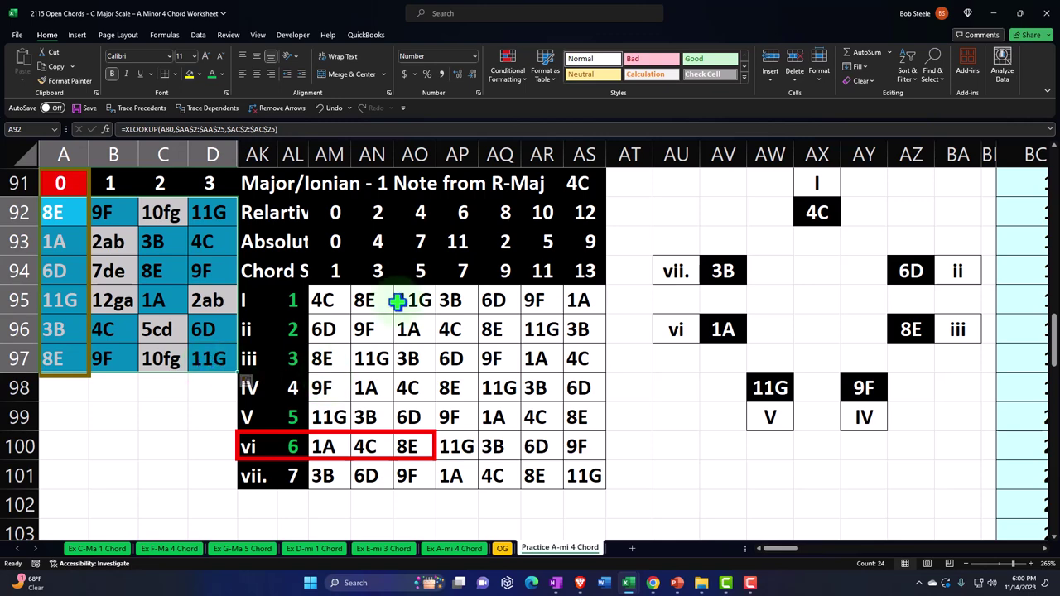
Add an Equal To rule turning cells matching the 4C note in AM95 green
click(507, 71)
mouse_move(518, 100)
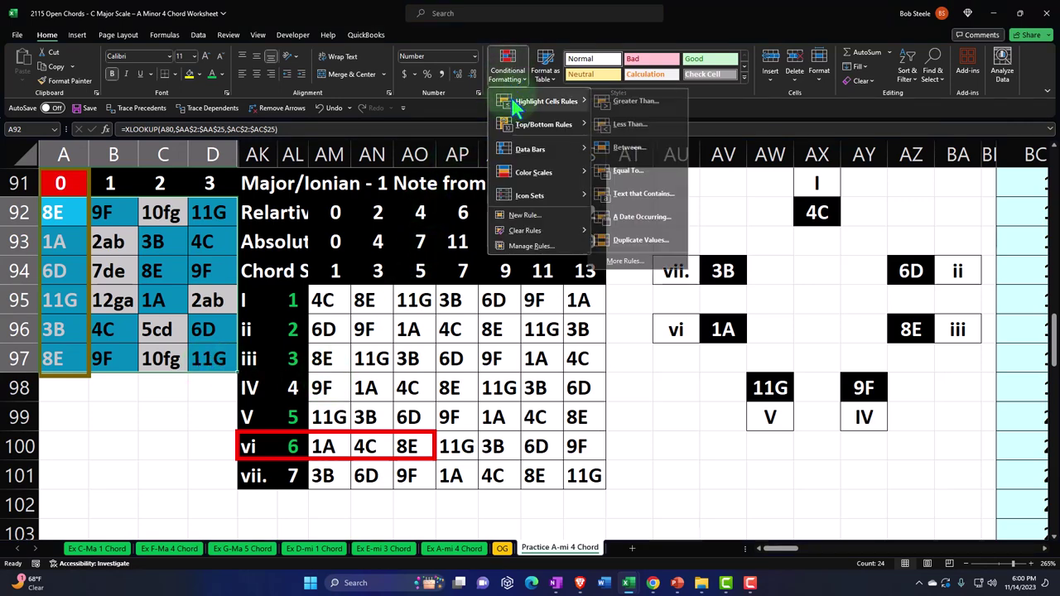
click(627, 171)
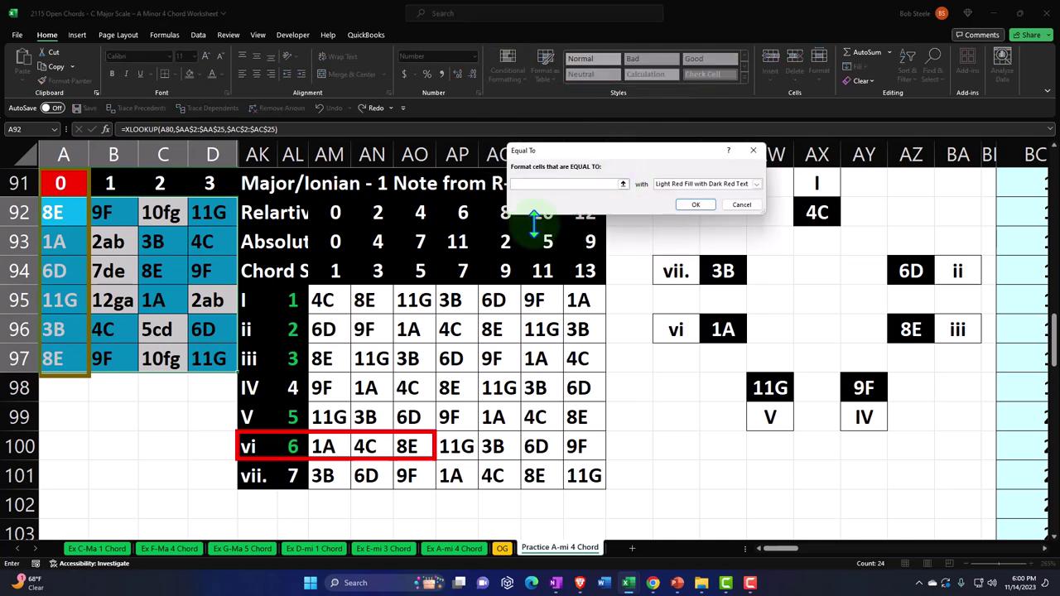
click(322, 300)
click(717, 181)
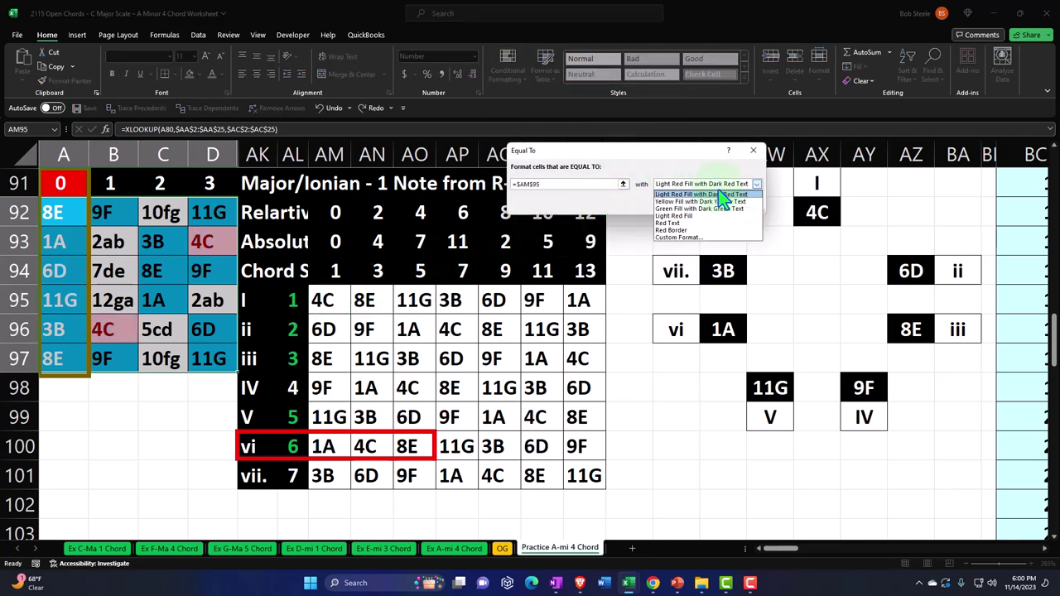
click(705, 244)
click(744, 185)
click(709, 238)
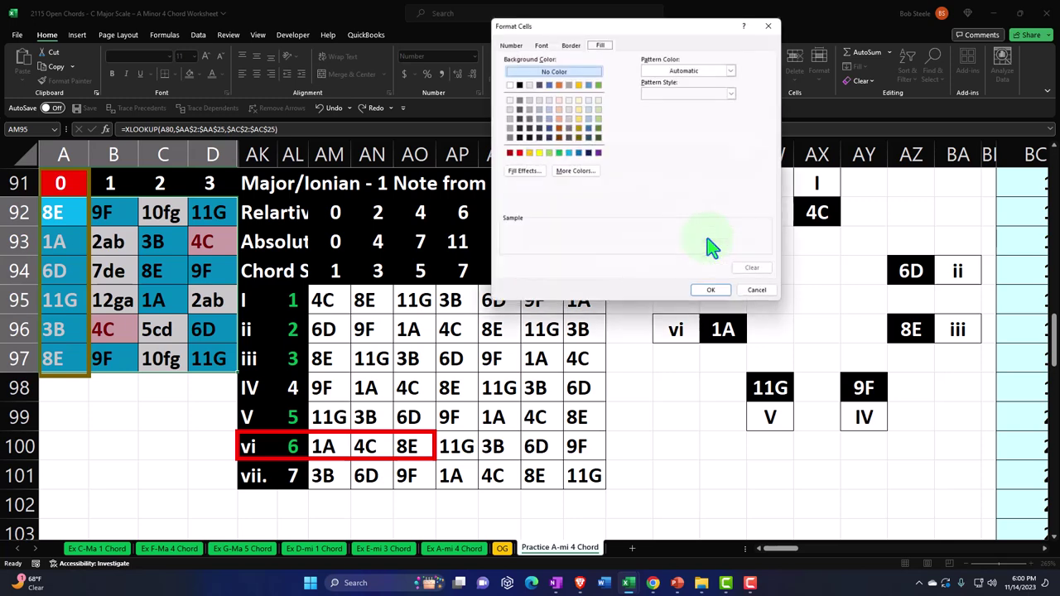
click(558, 154)
click(711, 290)
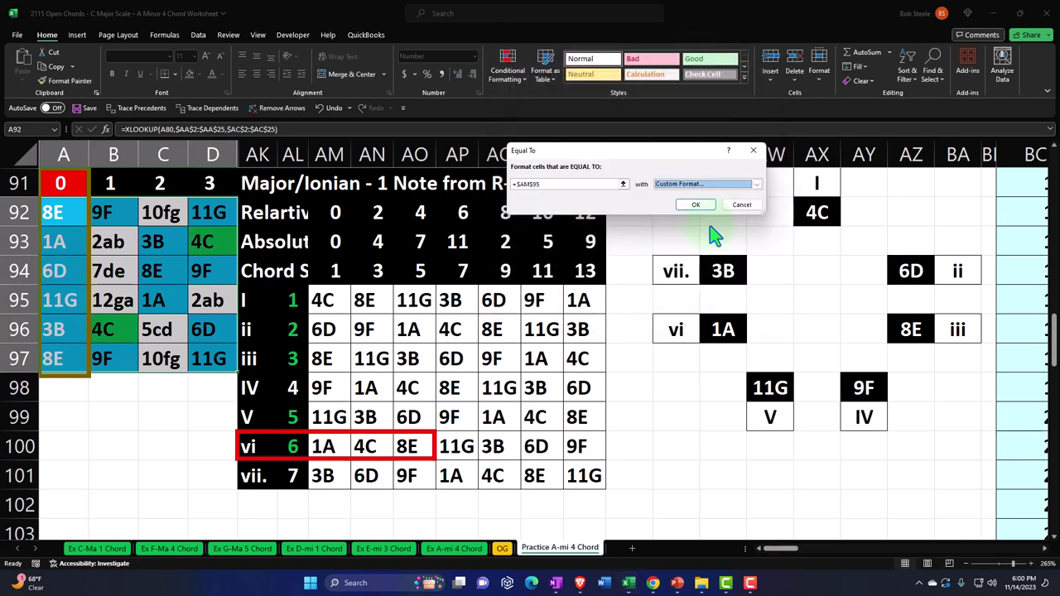
click(700, 204)
Add an Equal To rule turning cells matching the 6D note in AM96 green
click(508, 66)
mouse_move(546, 104)
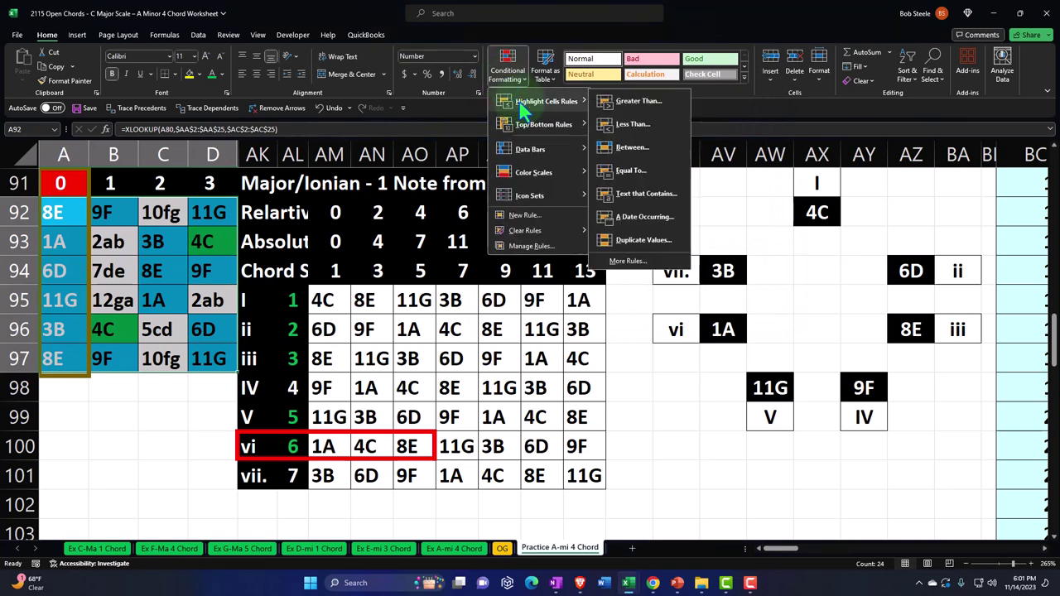
click(629, 164)
click(323, 330)
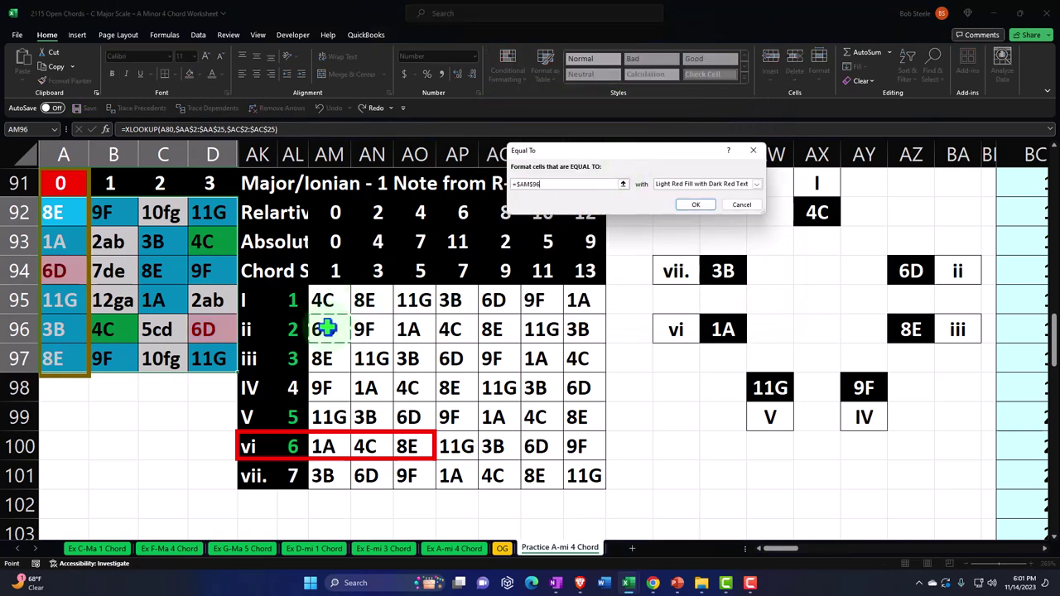
click(756, 184)
click(680, 237)
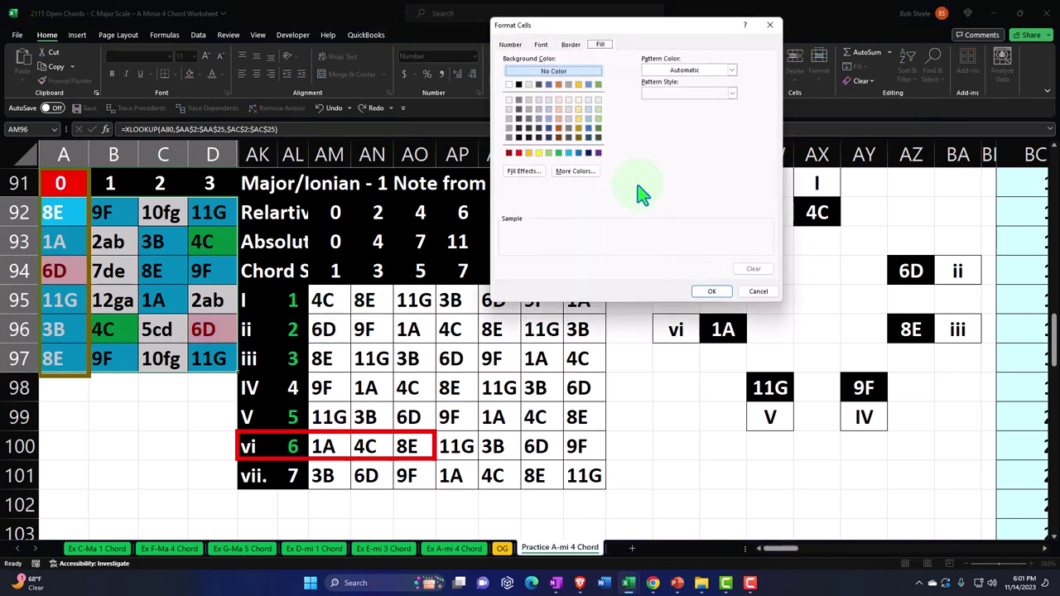
click(558, 154)
click(705, 291)
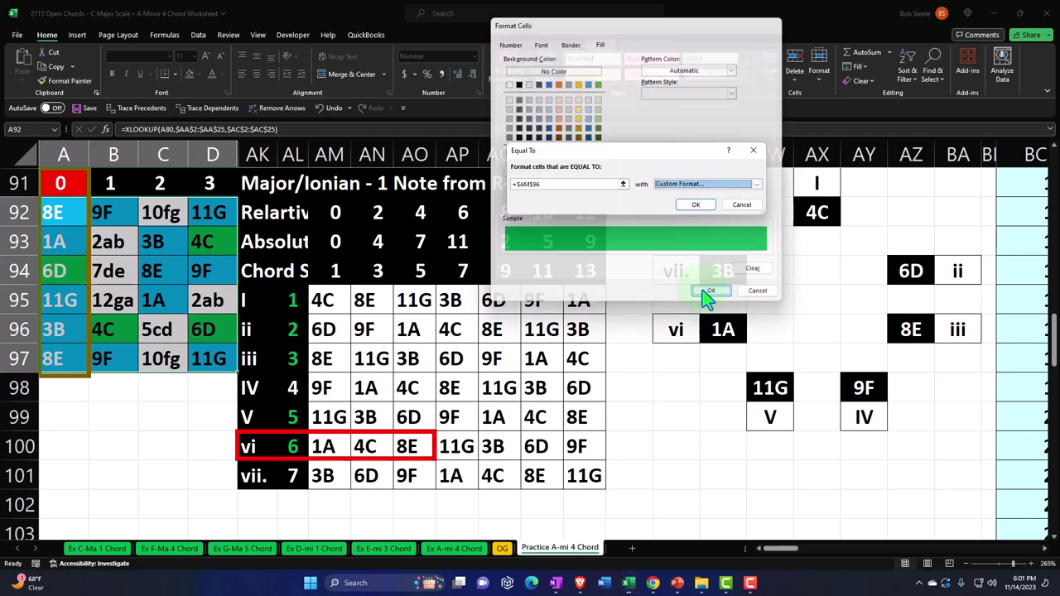
click(688, 206)
Add an Equal To rule turning cells matching the 8E note in AM97 green
click(499, 80)
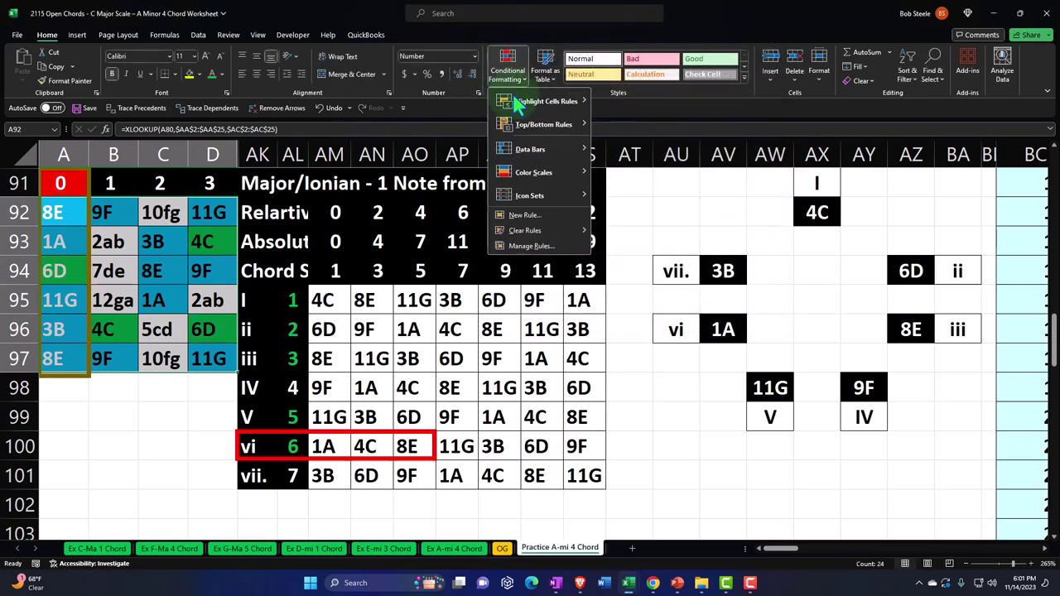
mouse_move(580, 100)
click(630, 180)
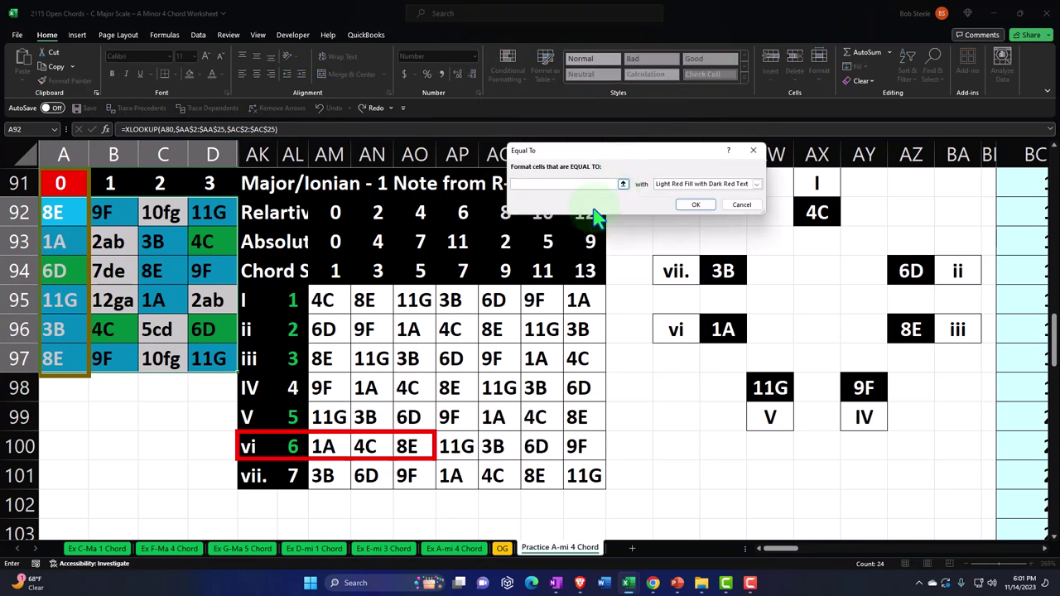
click(343, 352)
click(711, 184)
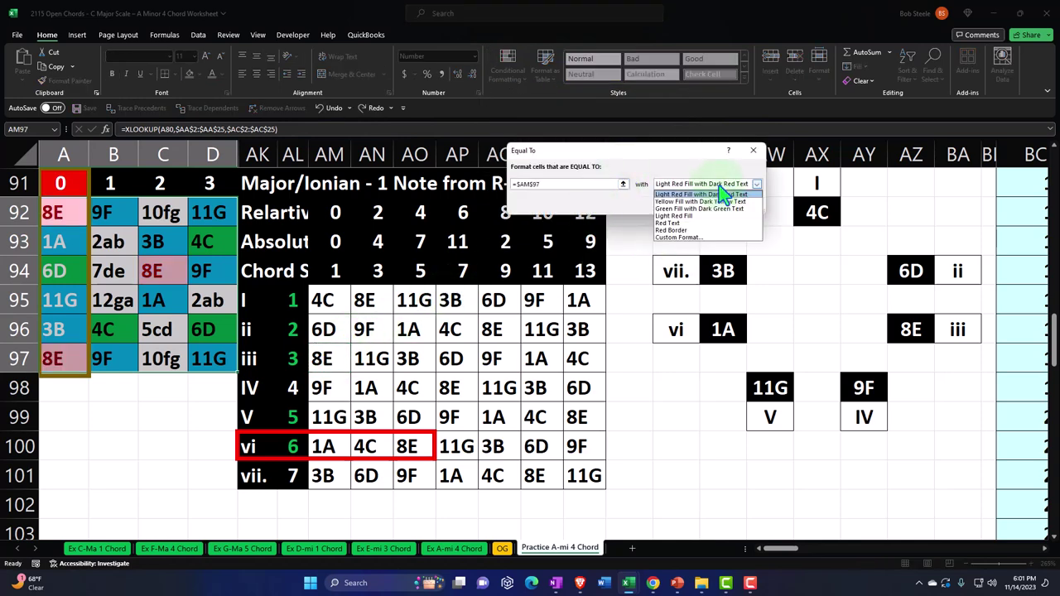
click(687, 237)
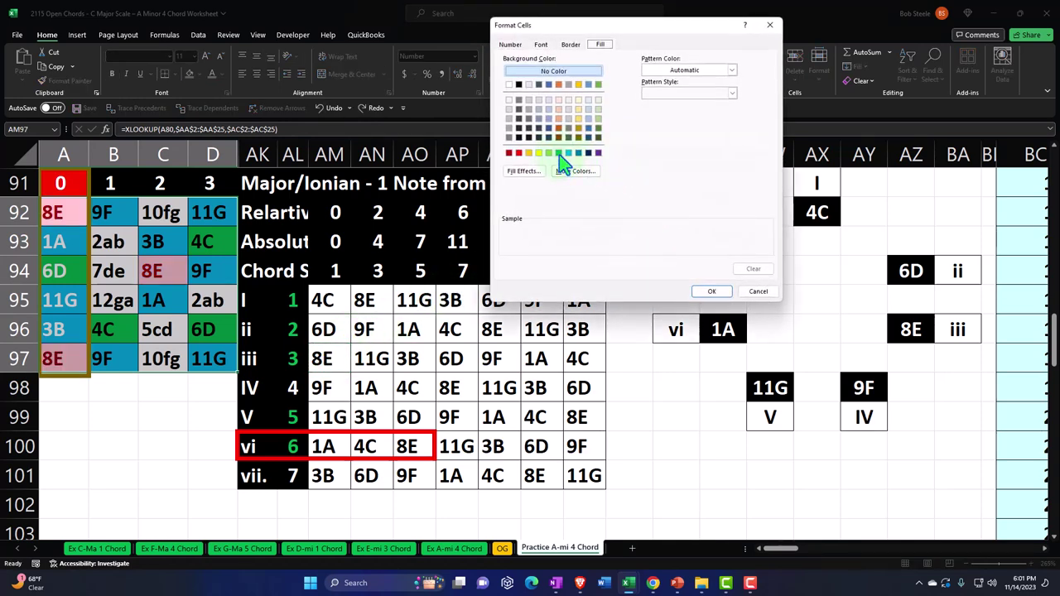
click(558, 154)
click(711, 291)
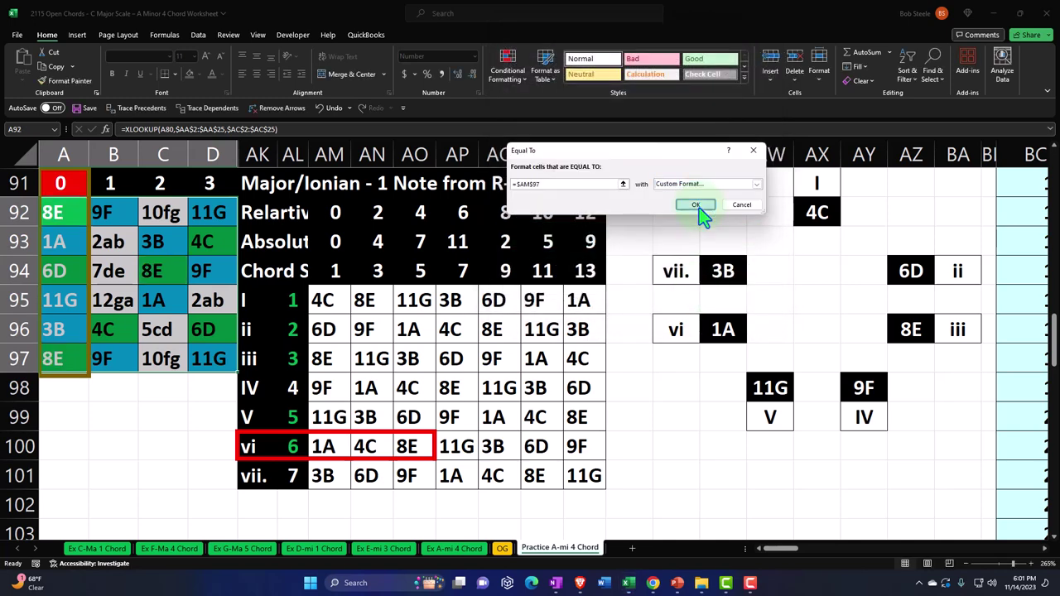
click(695, 205)
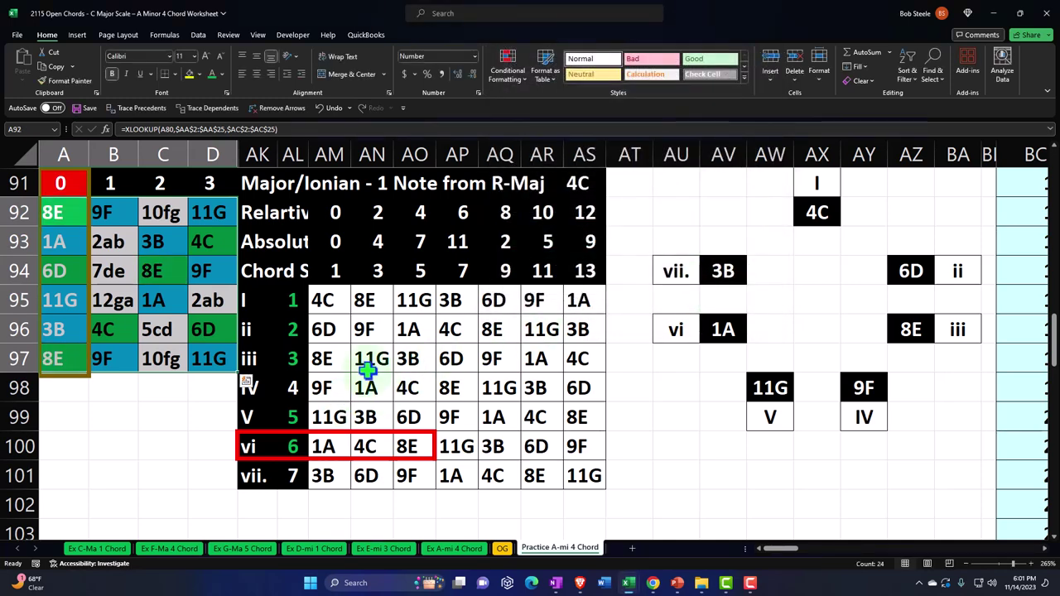
Add an Equal To rule turning the 11G note cells green
click(511, 86)
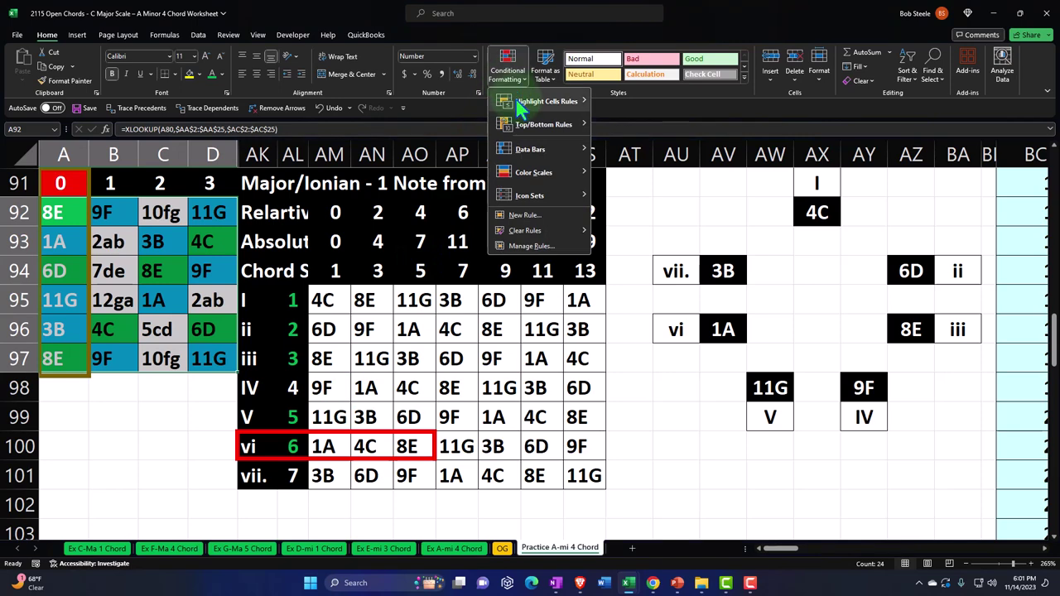
click(607, 184)
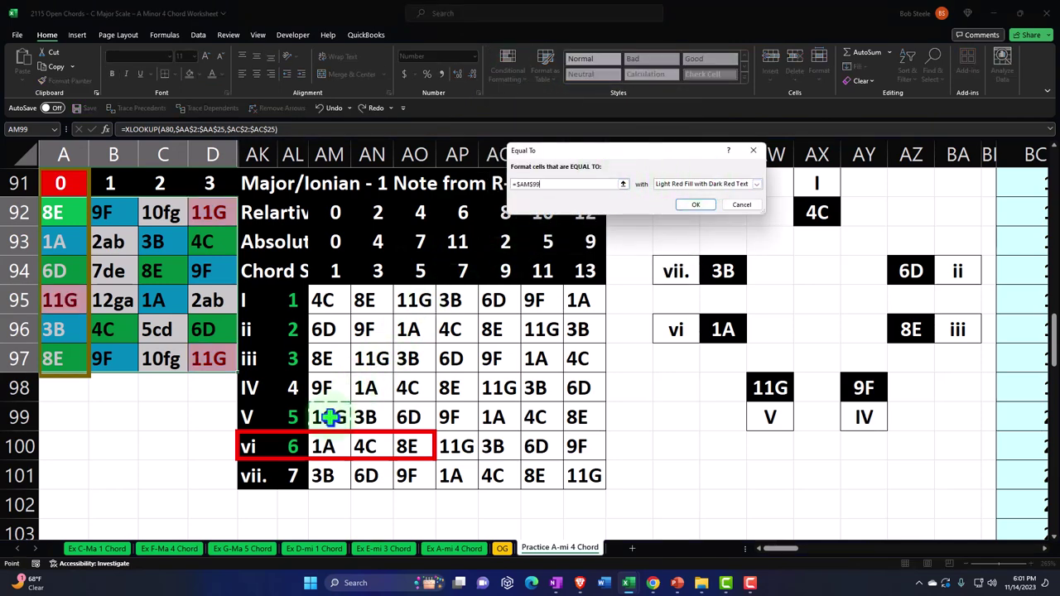
click(702, 184)
click(679, 245)
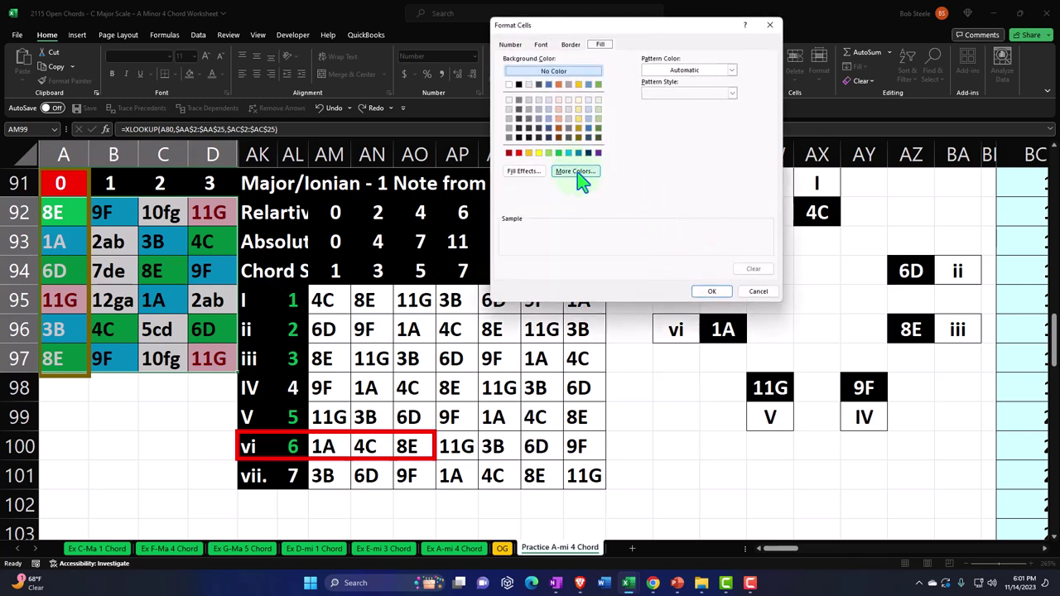
click(559, 152)
click(708, 292)
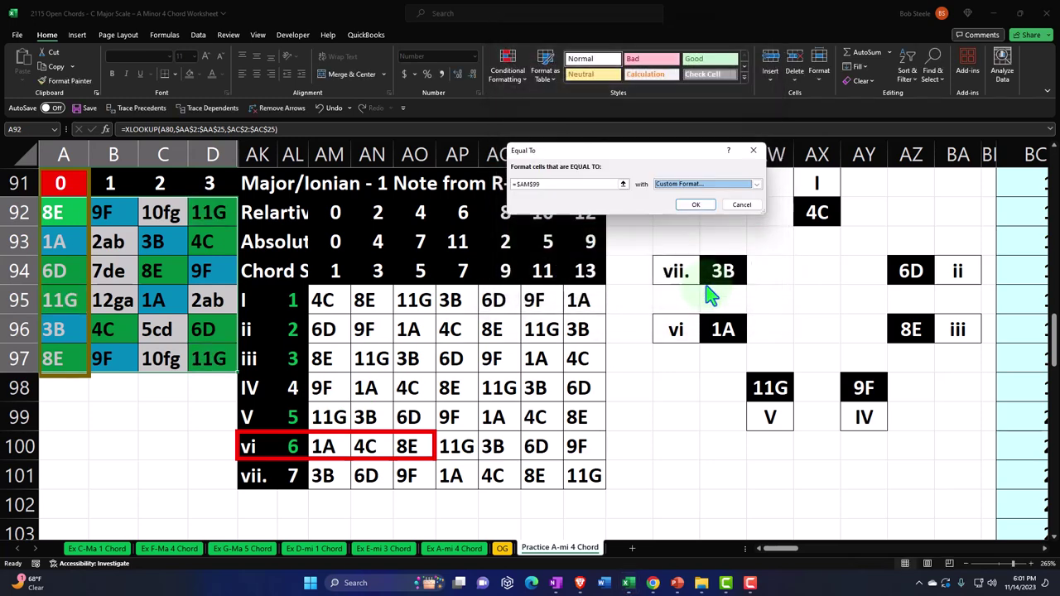
click(691, 207)
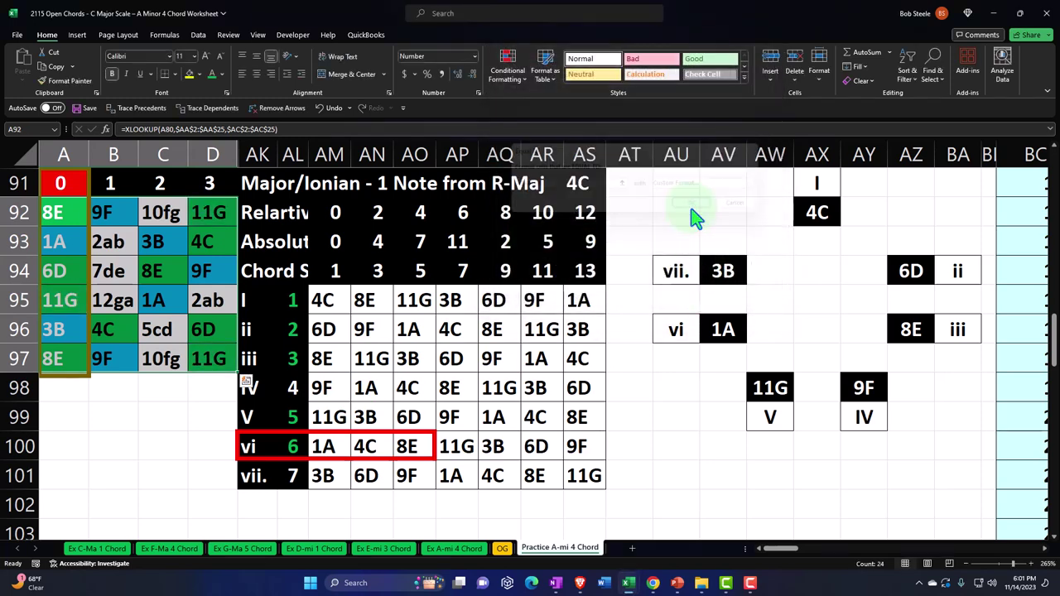
Add an Equal To rule turning cells matching the 1A note in AM100 green
click(508, 66)
mouse_move(547, 101)
click(636, 168)
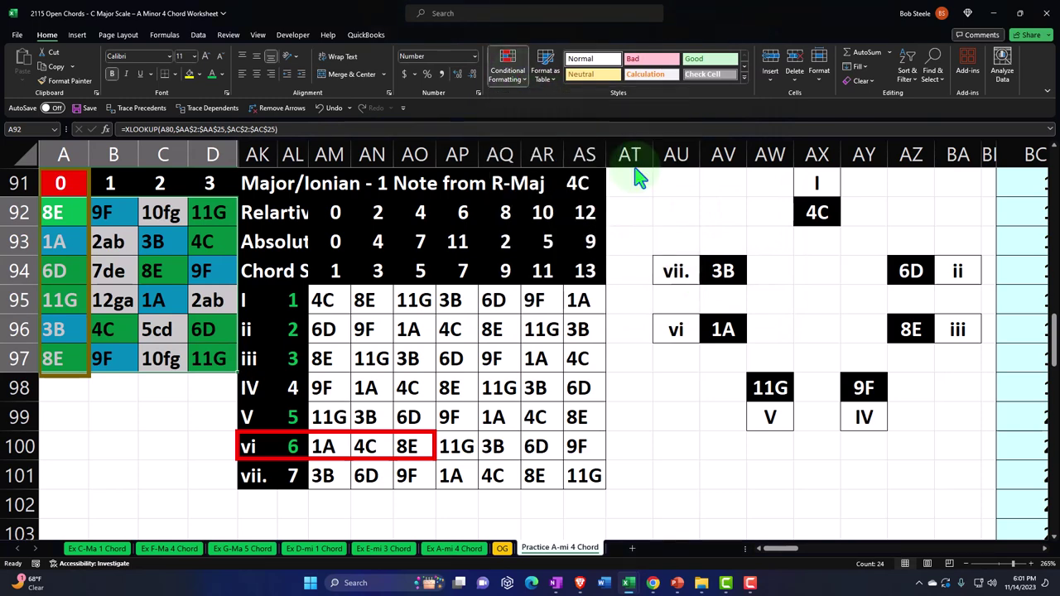
click(317, 447)
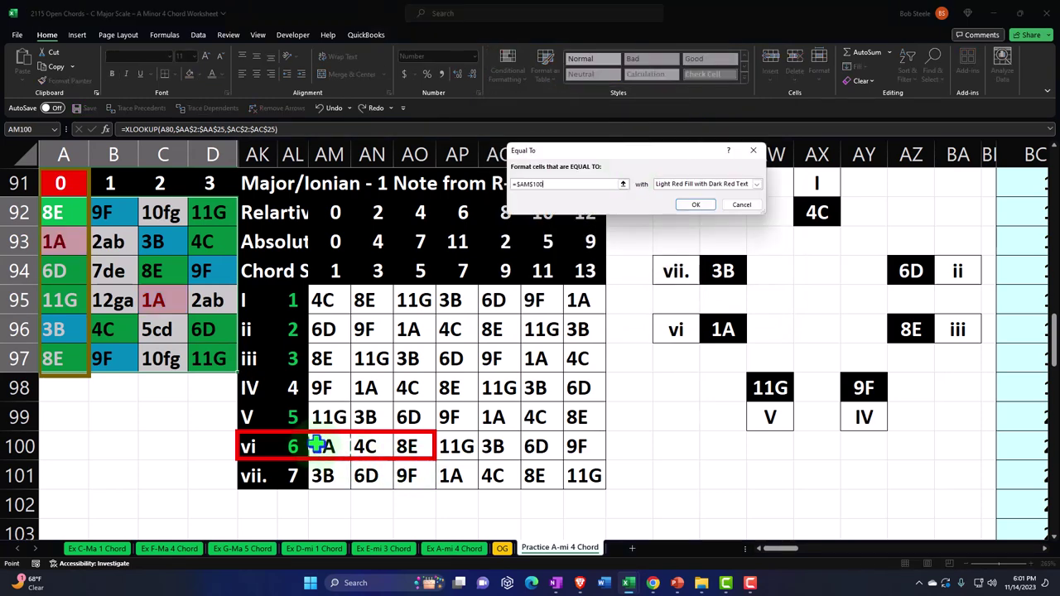
click(681, 184)
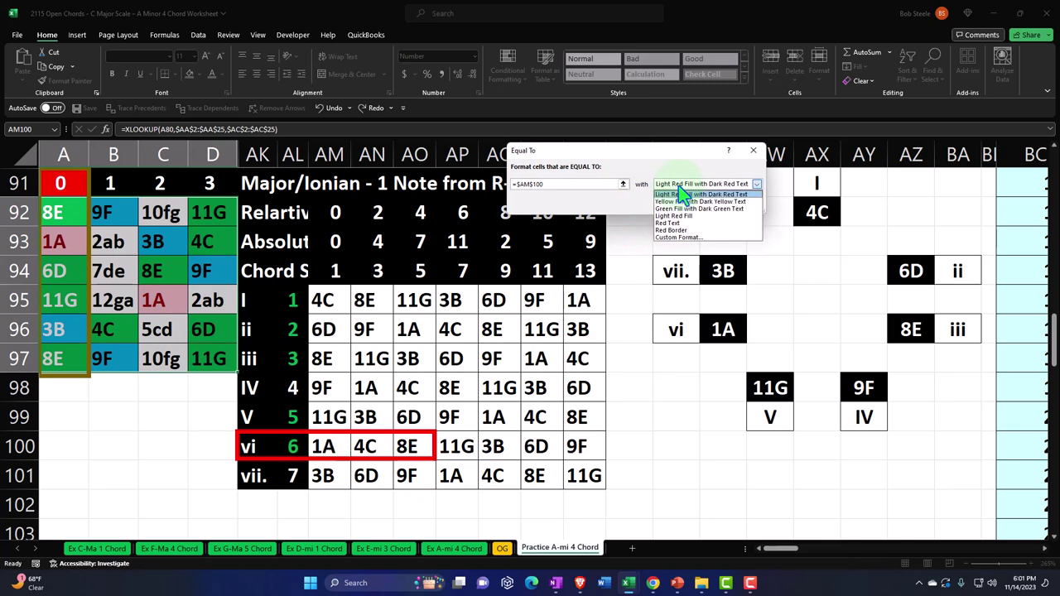
click(679, 237)
click(559, 153)
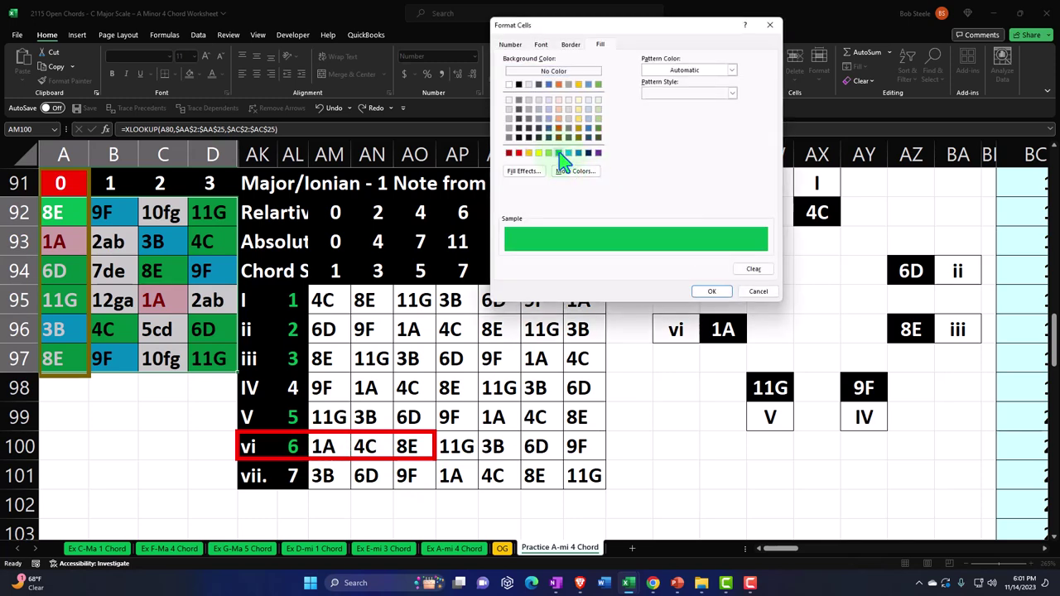
click(720, 292)
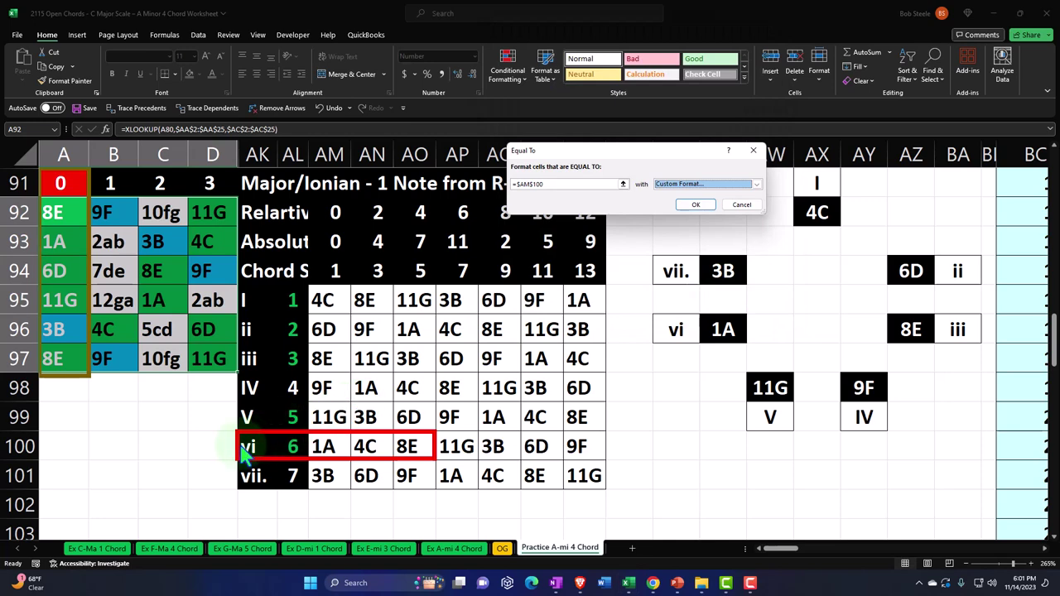
key(Return)
click(161, 412)
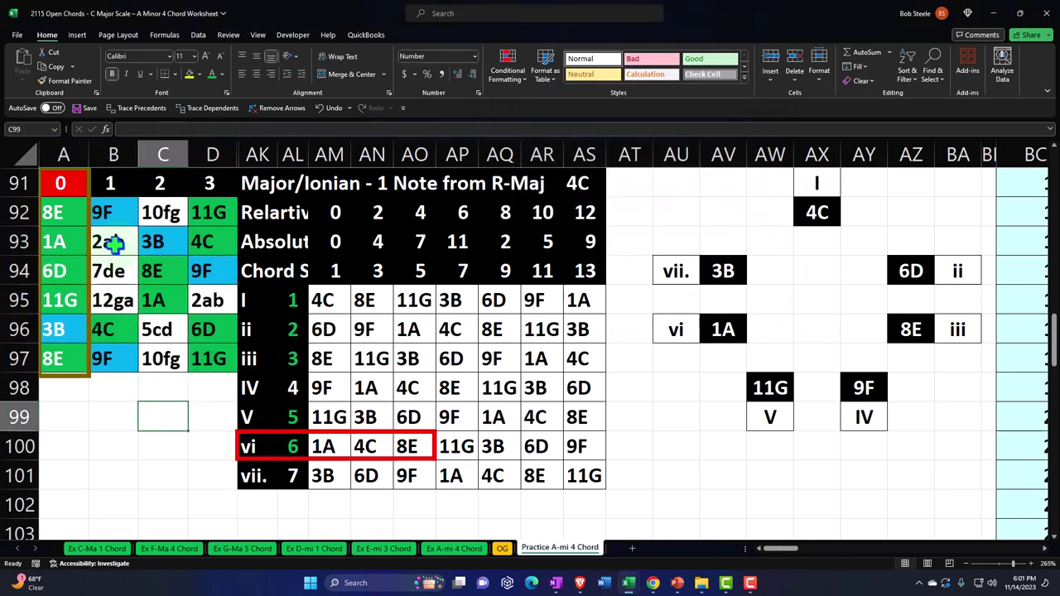
Check the lookup formulas in the A92:D97 note cells and review the chord note block
drag(61, 214, 208, 358)
click(184, 406)
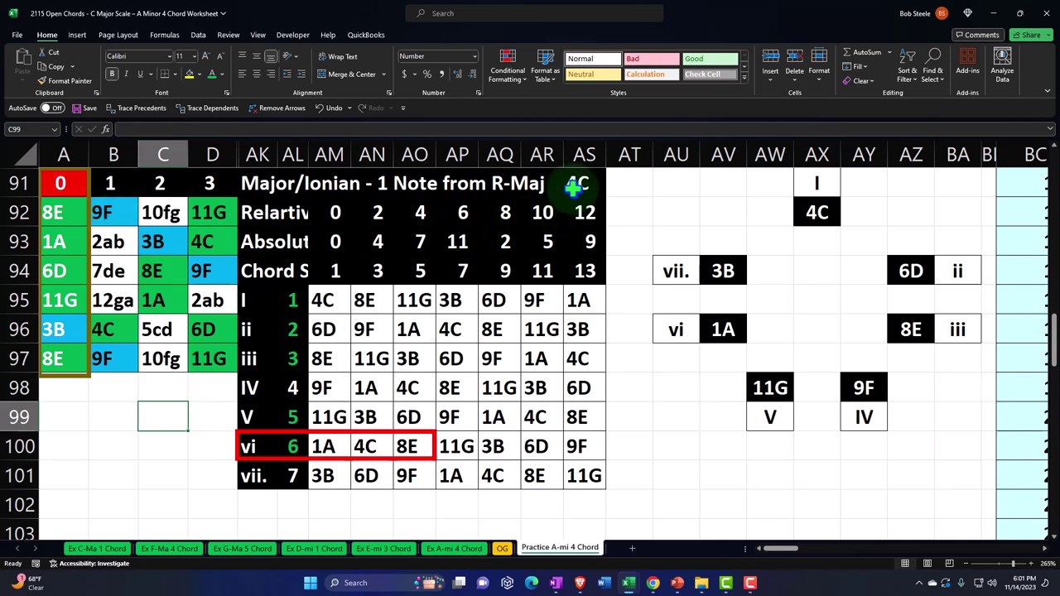
click(119, 213)
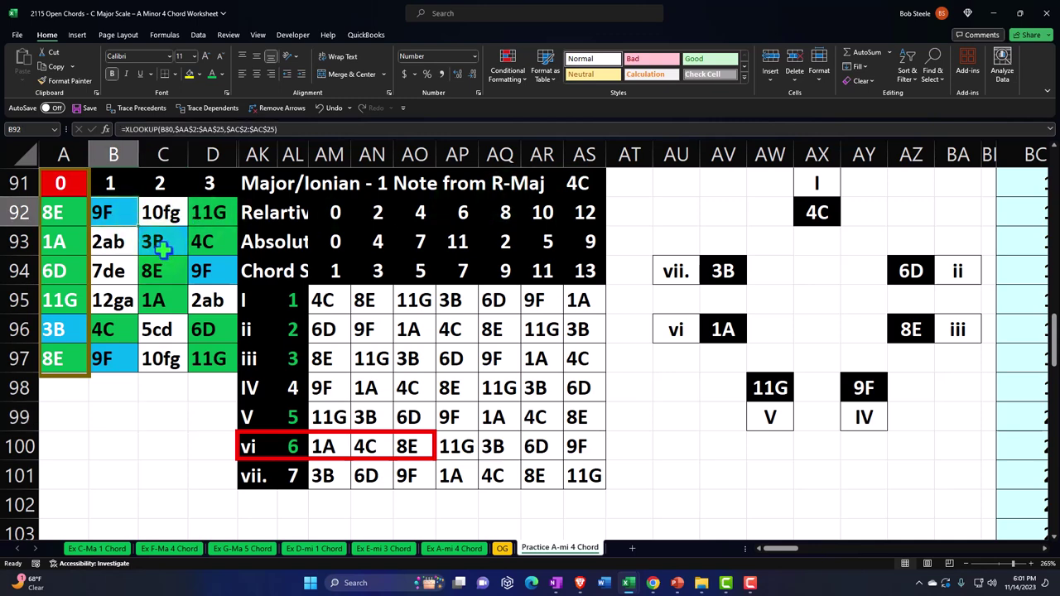
click(163, 248)
click(202, 267)
click(111, 364)
click(79, 335)
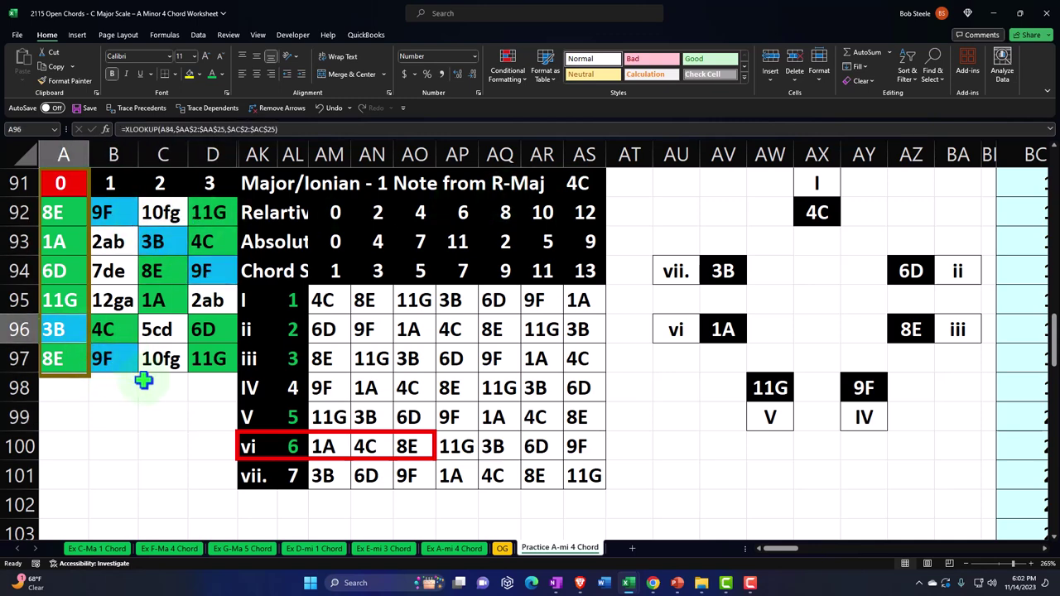
drag(342, 442, 404, 445)
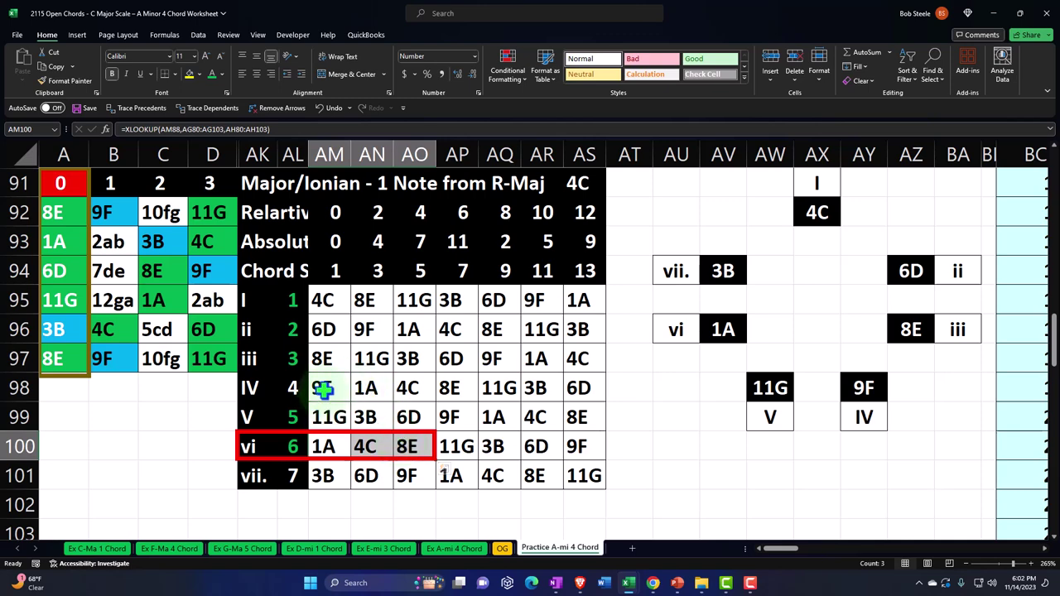
drag(319, 325, 411, 406)
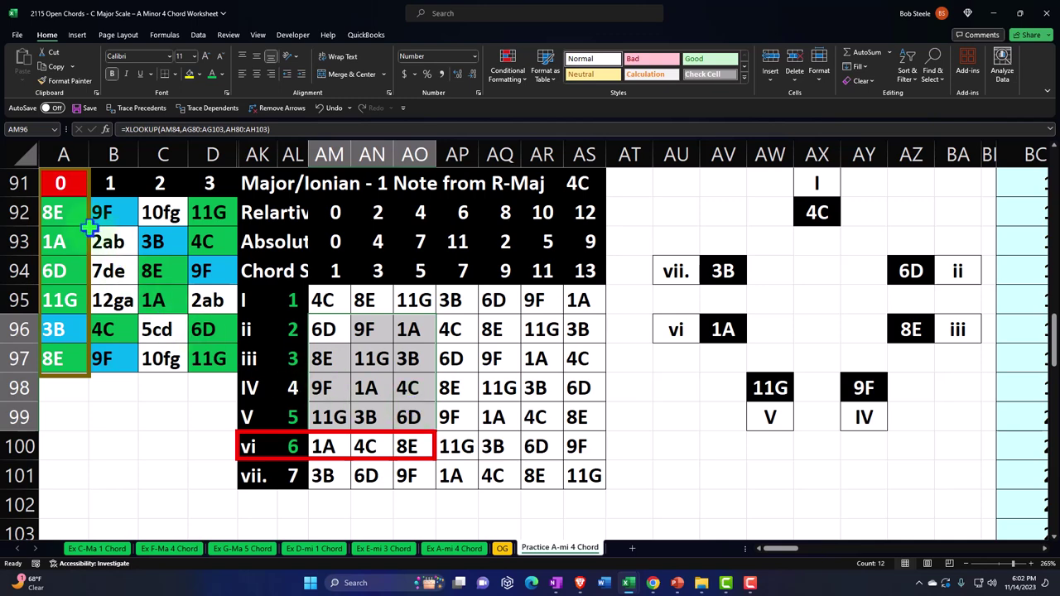
drag(56, 212, 193, 352)
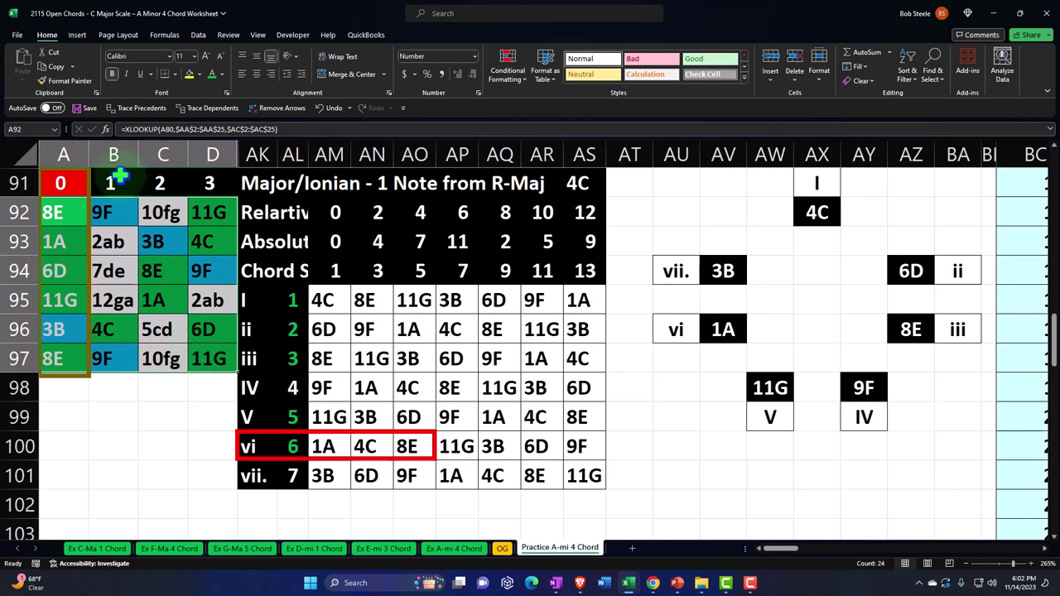
Highlight grid cells equal to 1A (AM100) with green fill and dark green text
click(508, 68)
mouse_move(524, 102)
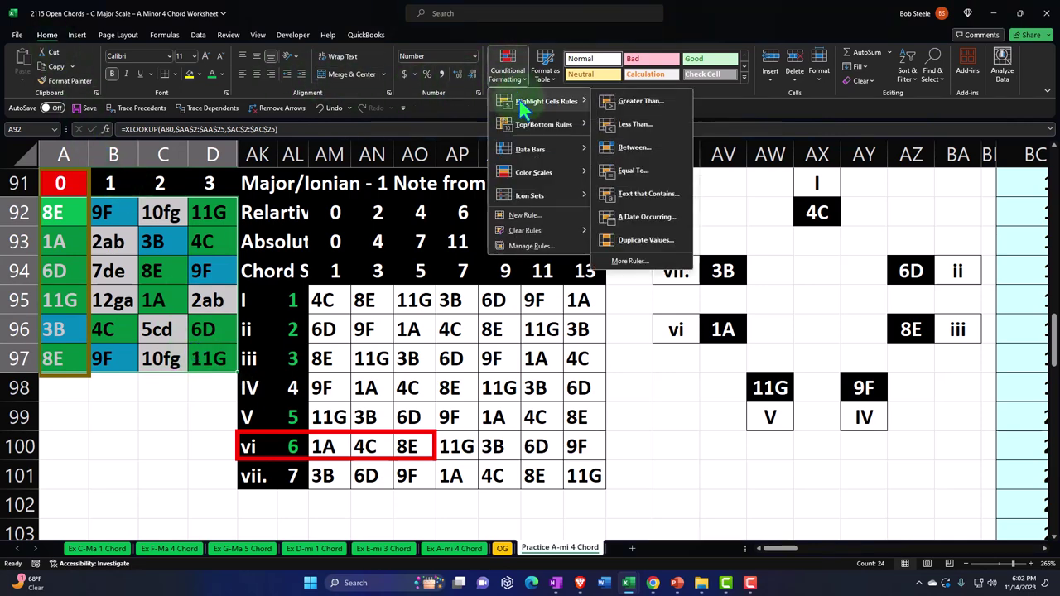
click(656, 172)
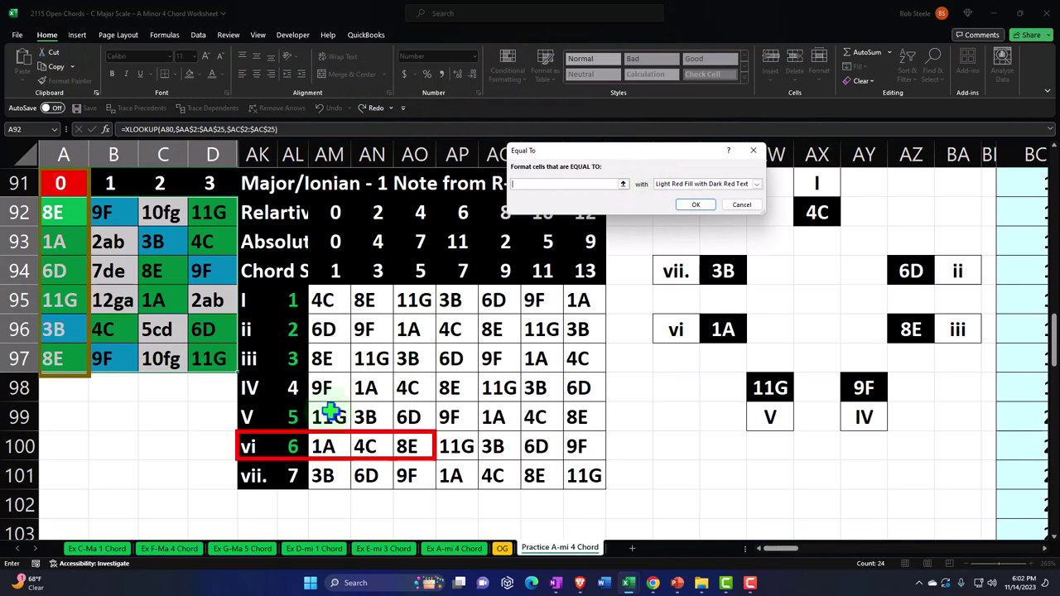
click(323, 445)
click(713, 184)
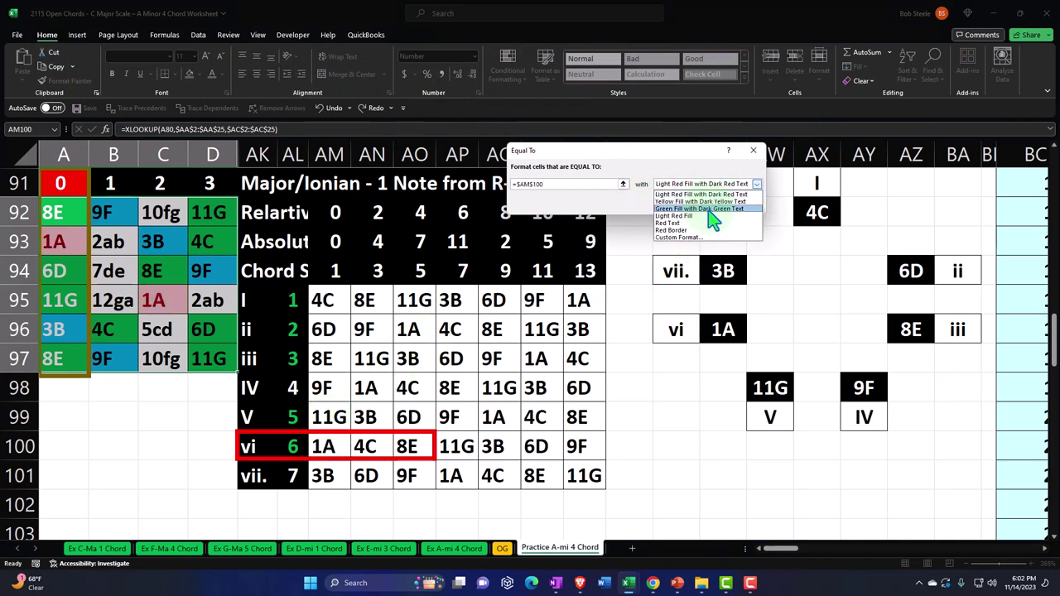
click(711, 208)
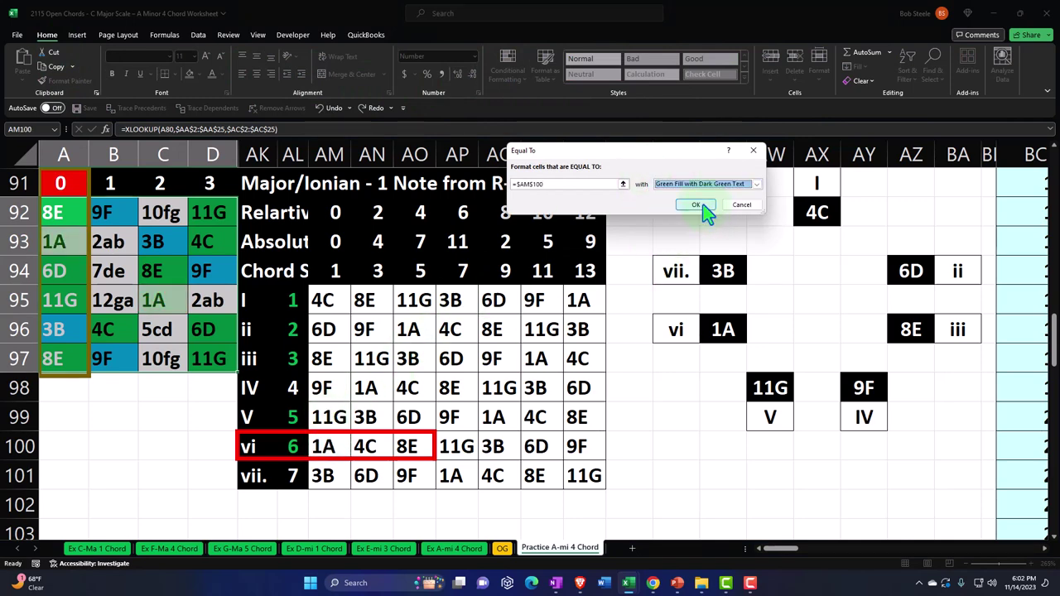
click(699, 205)
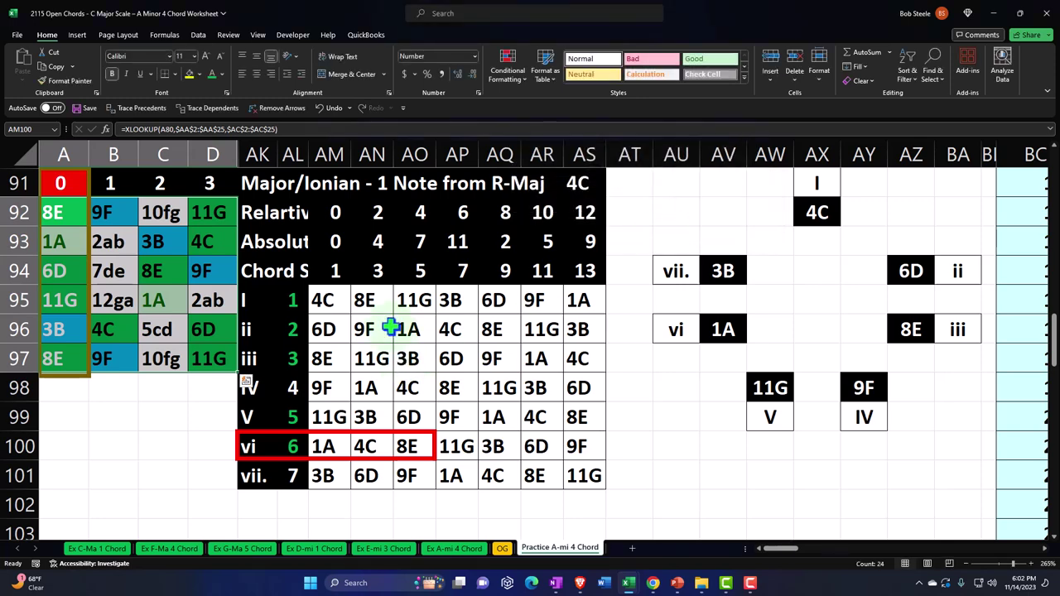
Highlight grid cells equal to 4C (AN100) with Light Red Fill
click(518, 50)
mouse_move(539, 101)
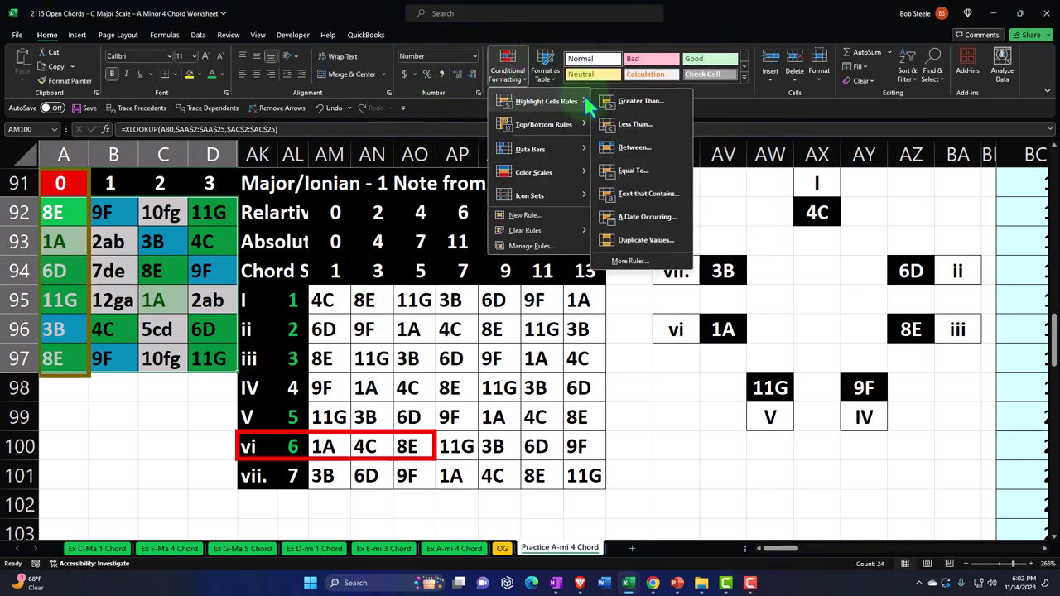
click(620, 169)
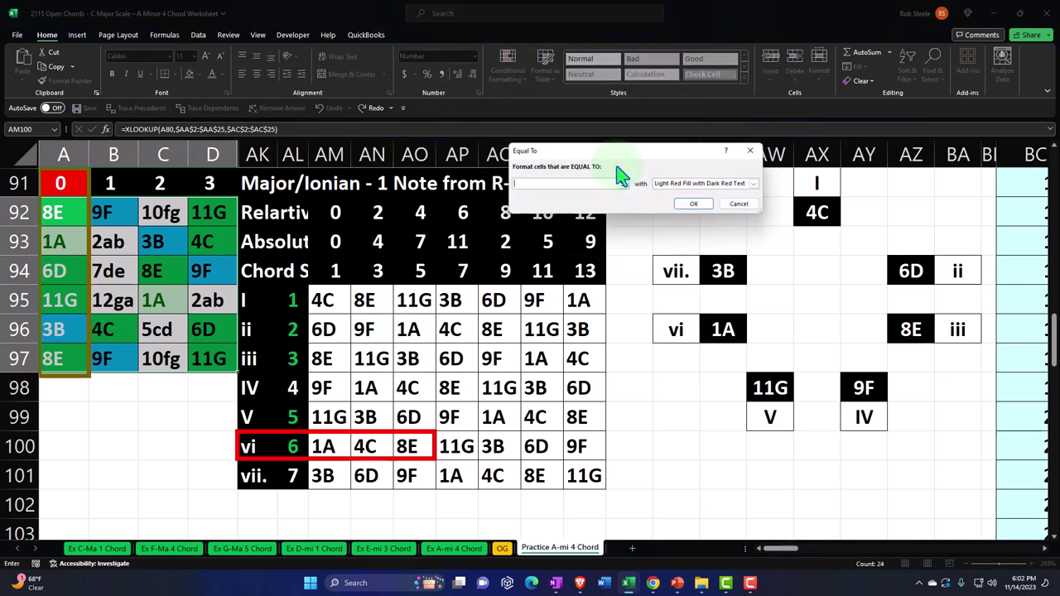
click(365, 446)
click(745, 185)
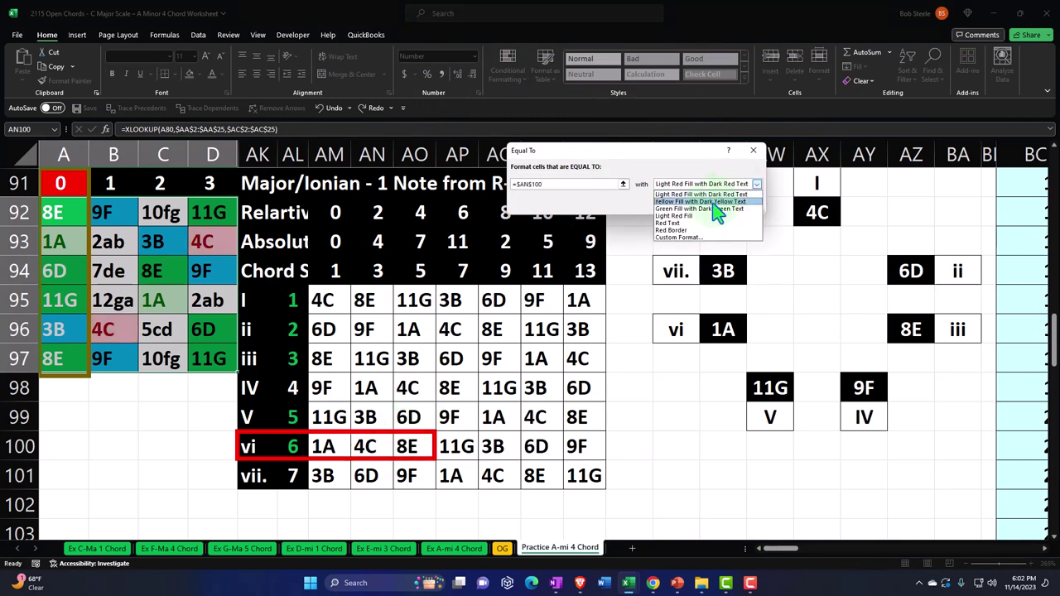
click(714, 202)
click(688, 204)
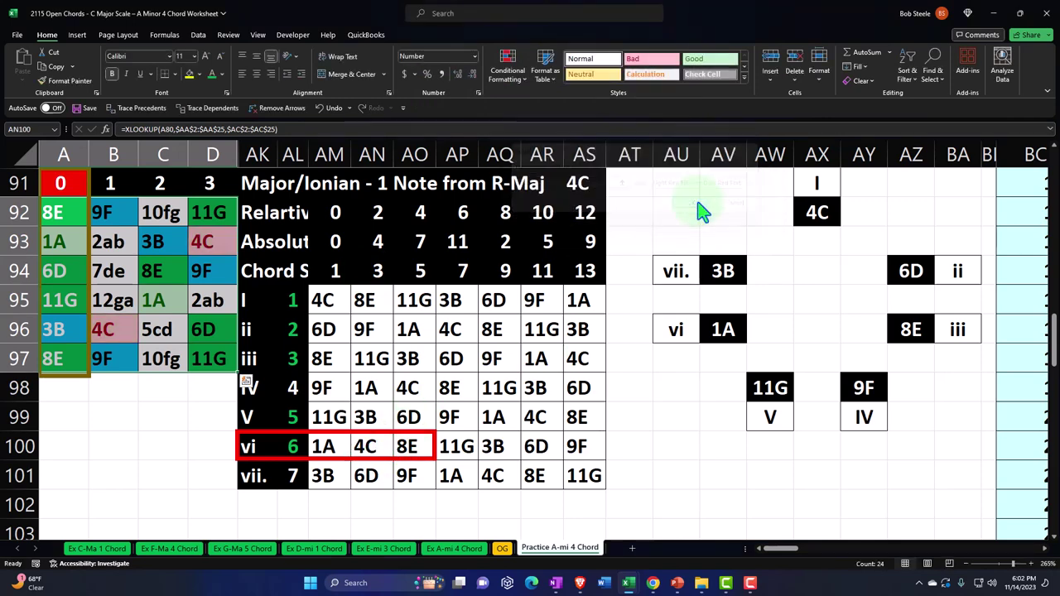
Highlight grid cells equal to 8E (AO100) with yellow fill and dark yellow text
click(520, 64)
mouse_move(538, 101)
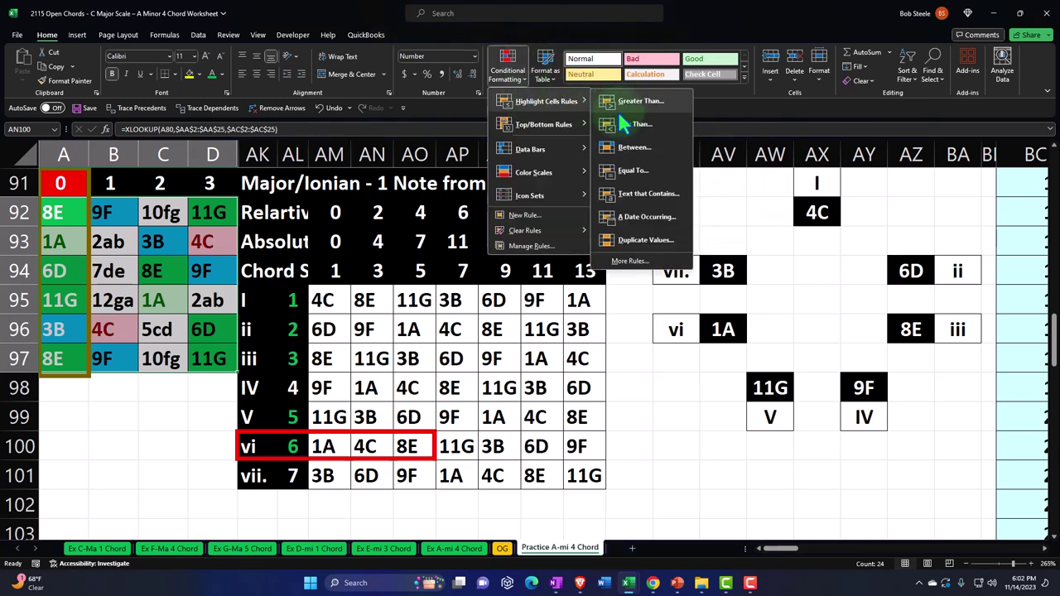
click(627, 174)
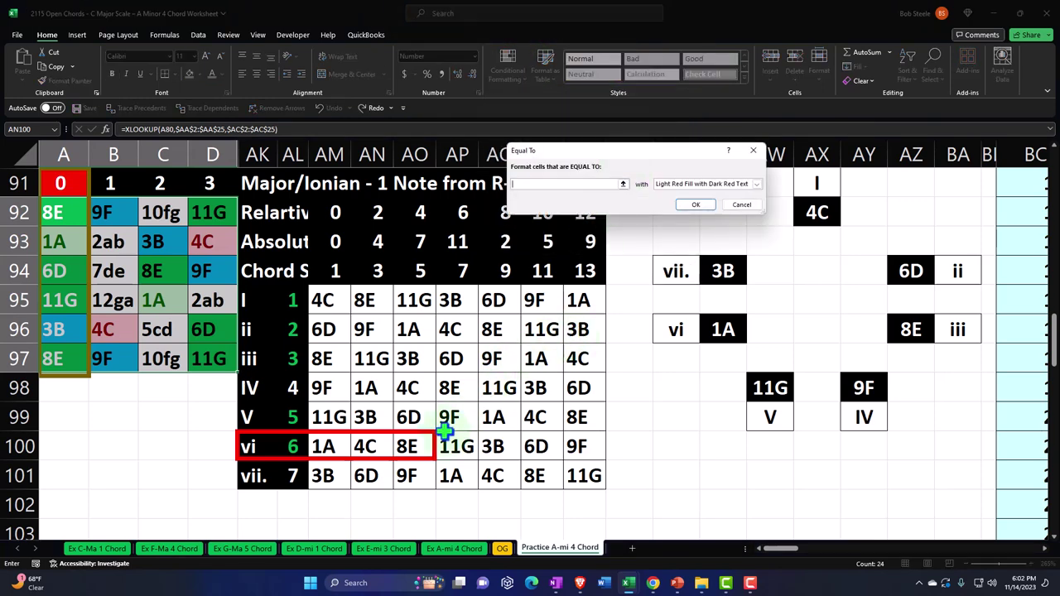
click(410, 446)
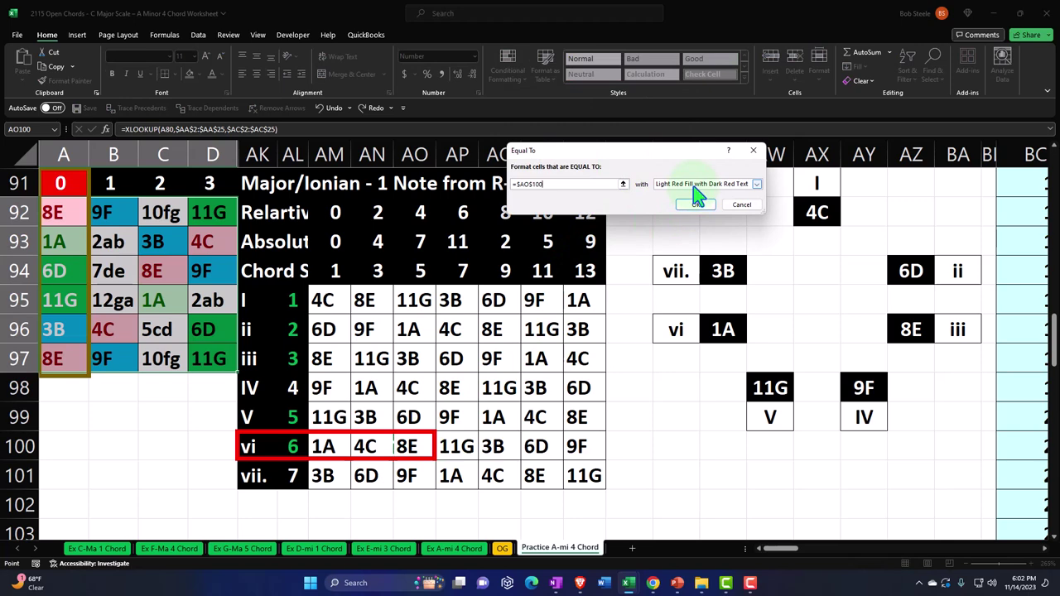
click(694, 184)
click(687, 201)
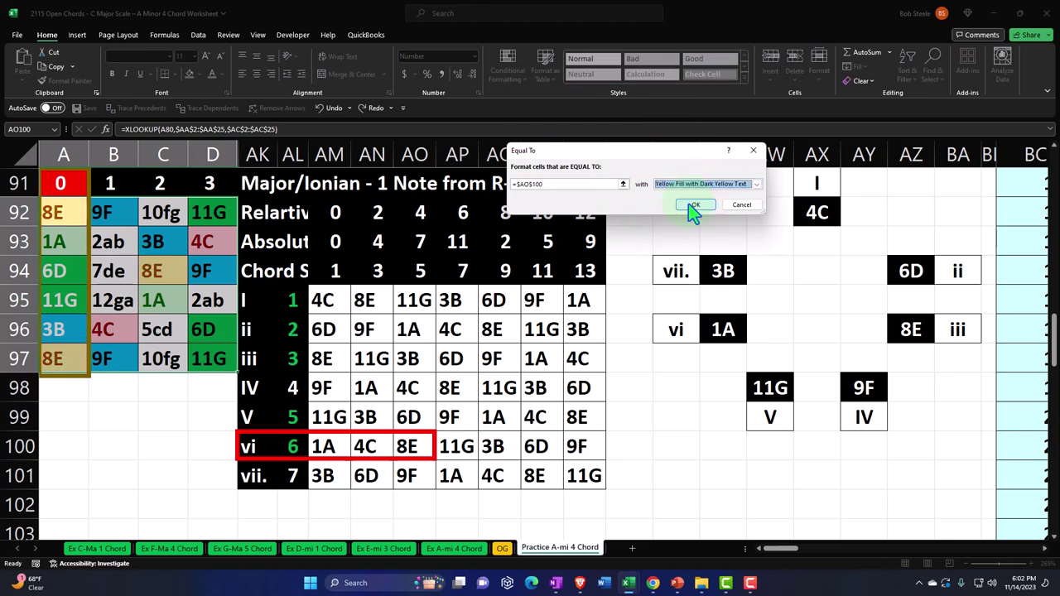
click(692, 206)
click(150, 302)
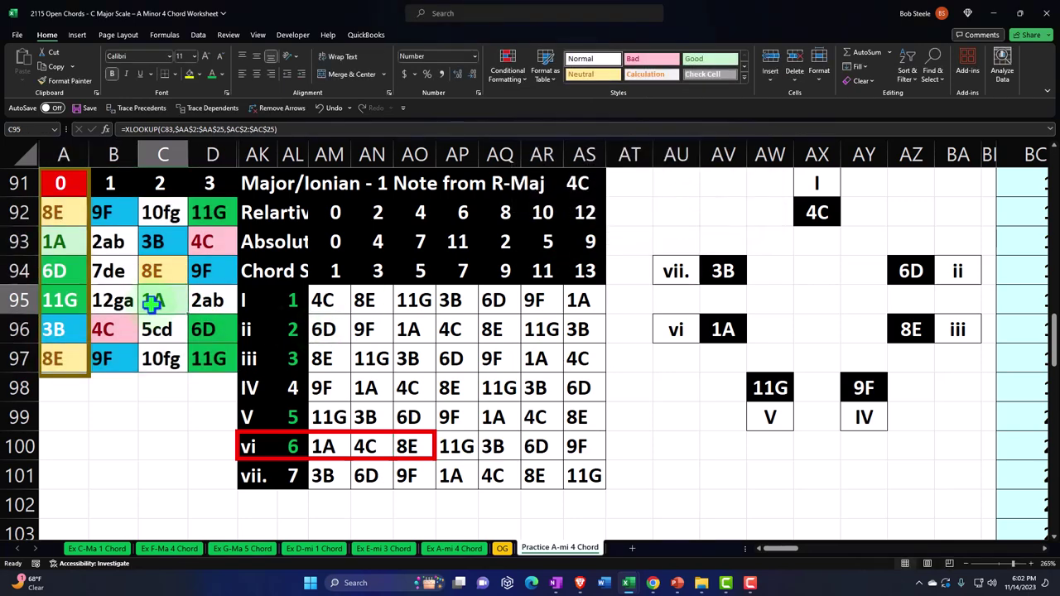
click(65, 83)
Paint the green format onto 1A in AM100 and D93's pink format onto 4C in AN100
click(339, 444)
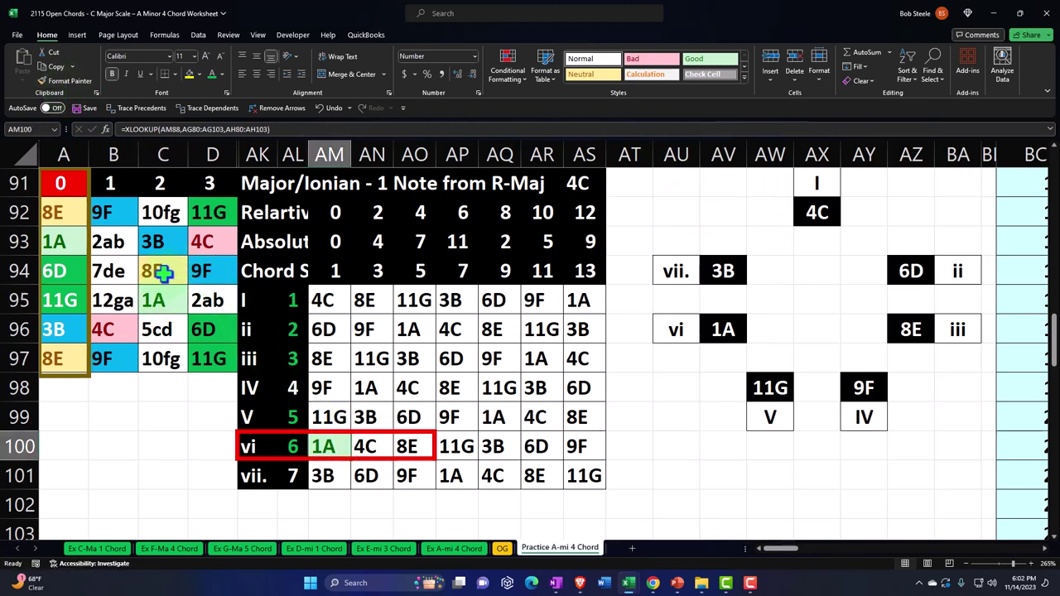
click(204, 242)
click(65, 81)
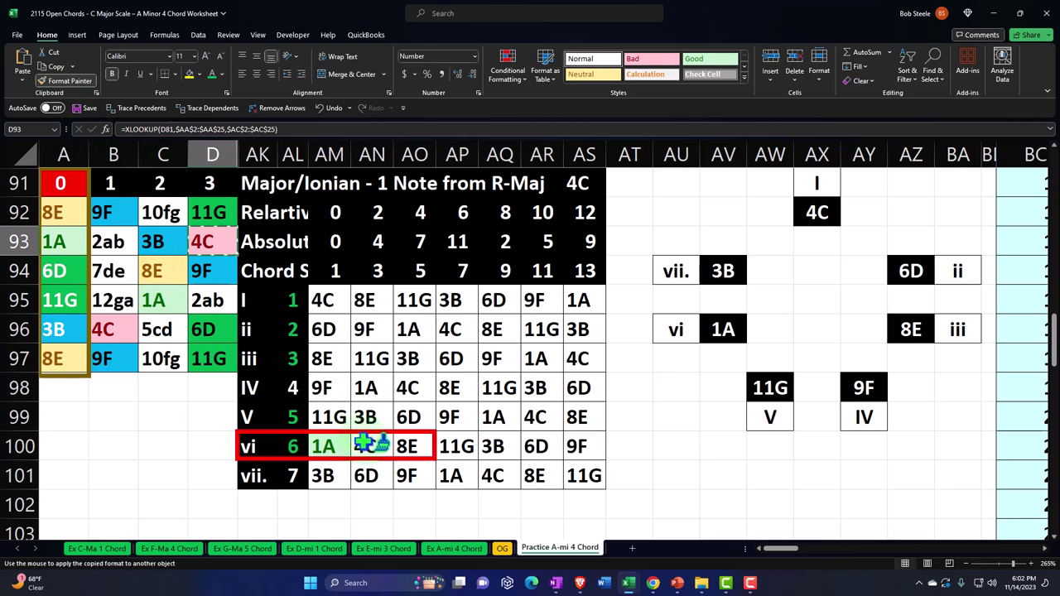
click(371, 445)
Copy C94's yellow format onto the 8E cell AO100
click(159, 267)
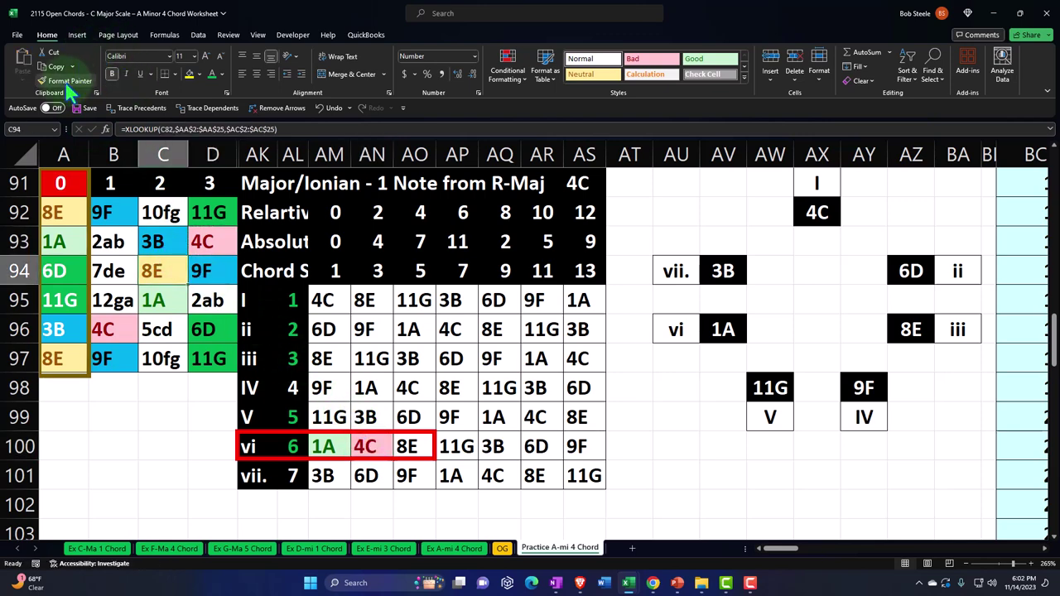
click(369, 445)
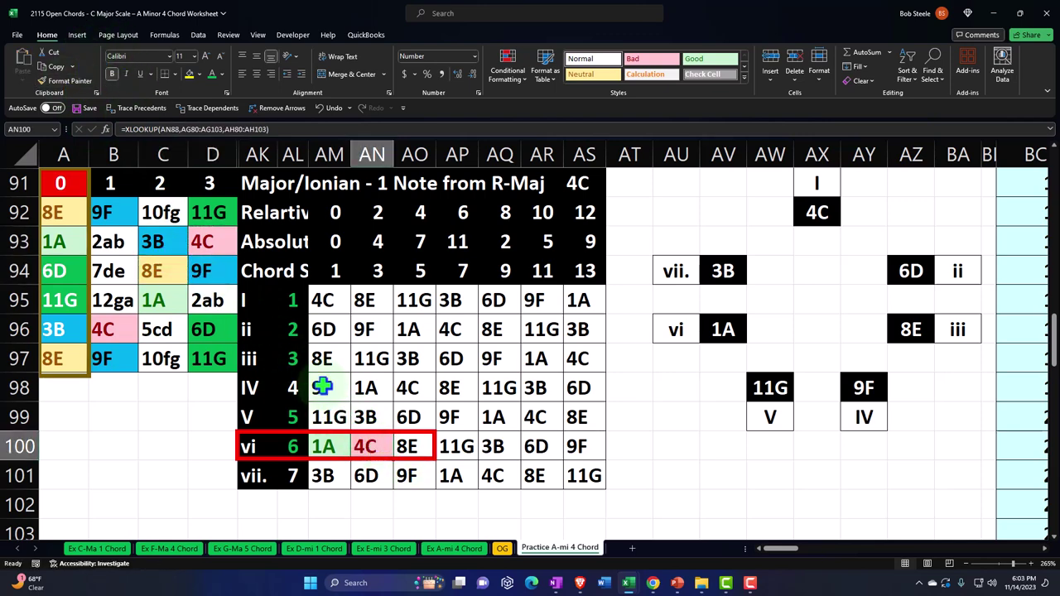
click(151, 271)
click(67, 81)
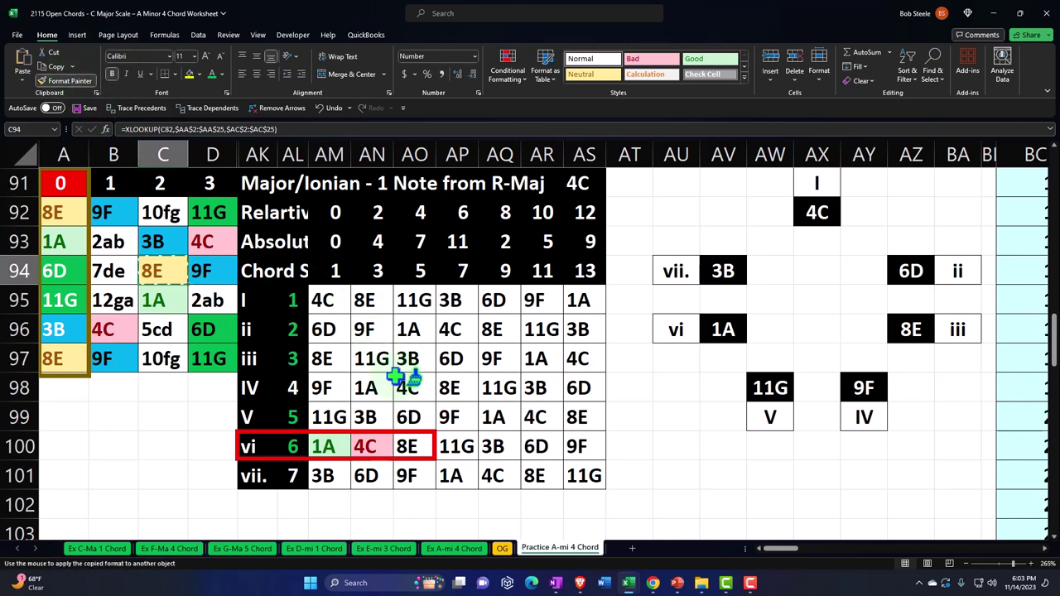
click(407, 445)
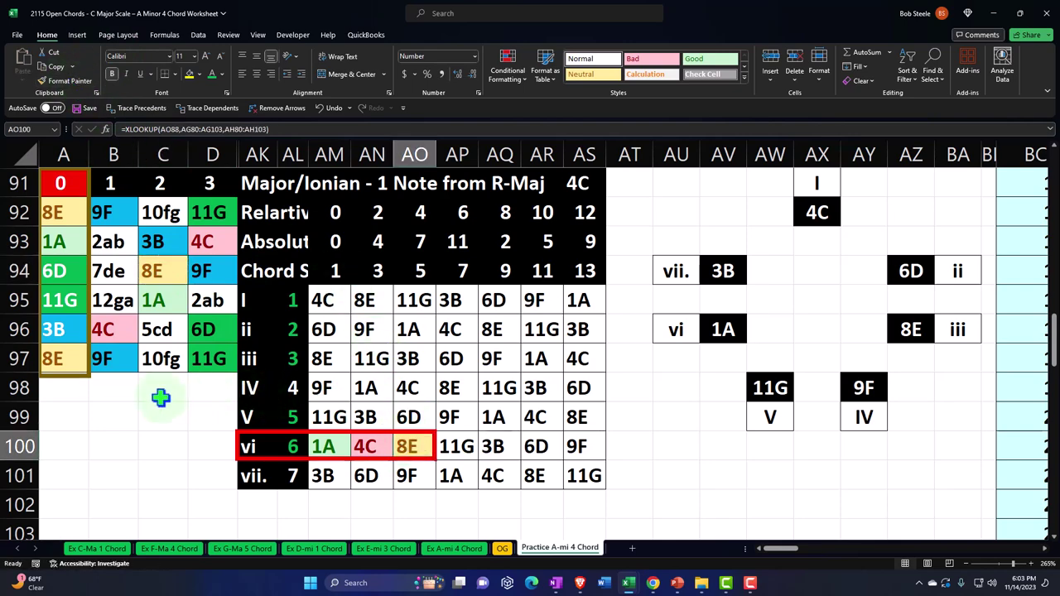
Copy the red outlines around A67, C68, C69 and B70 and paste them onto the lower grid
scroll(158, 397, up, 9)
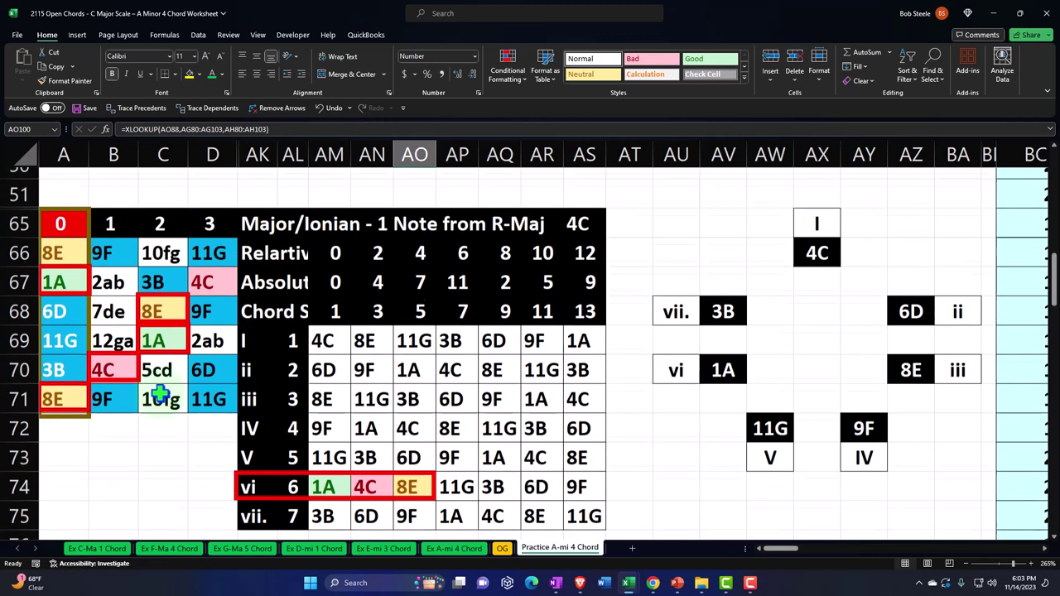
click(73, 287)
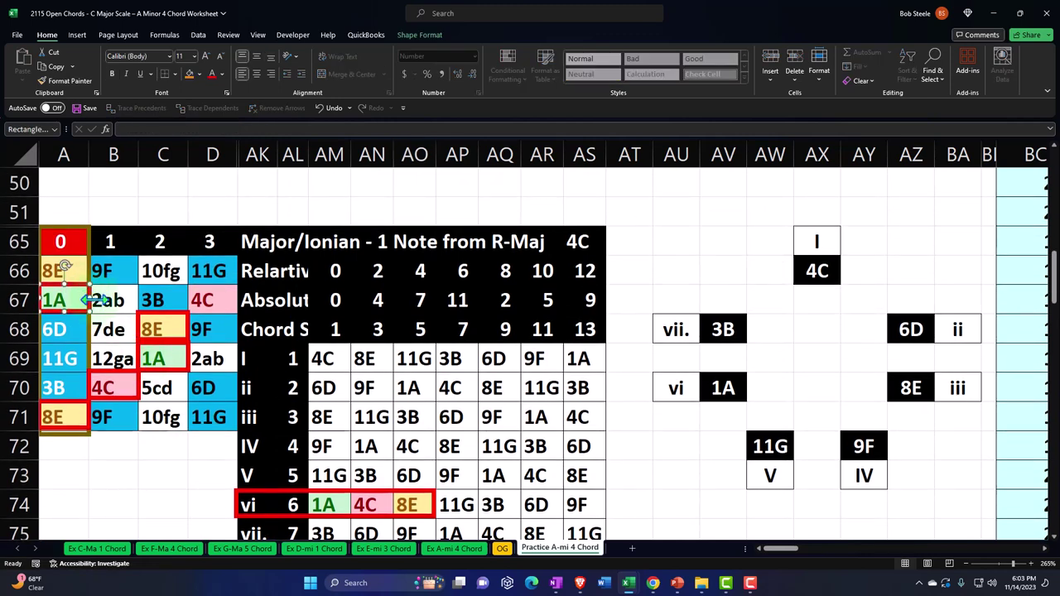
shift+click(141, 343)
shift+click(147, 364)
shift+click(123, 384)
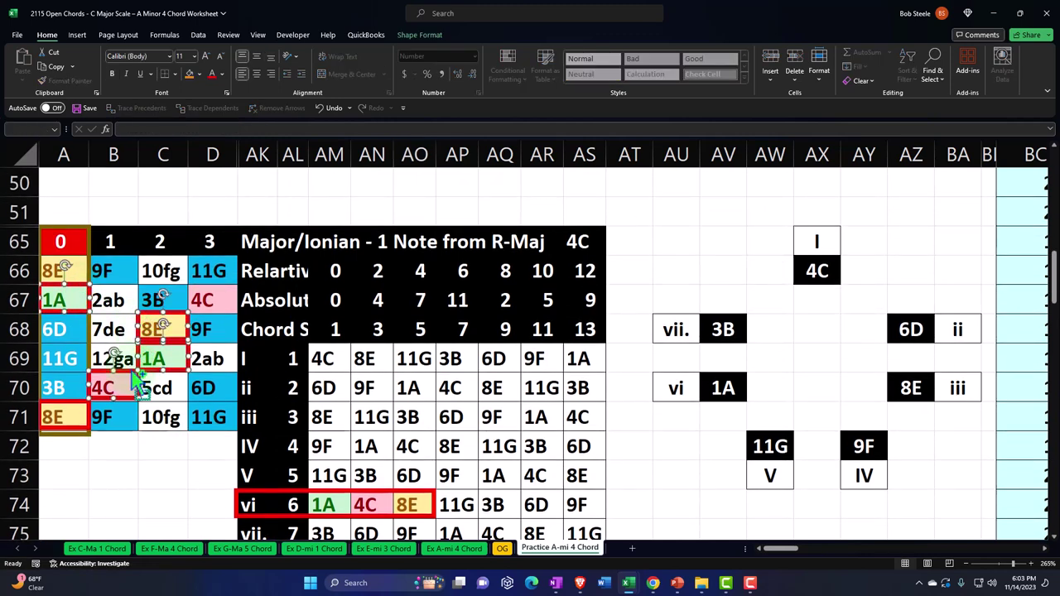
key(ctrl+c)
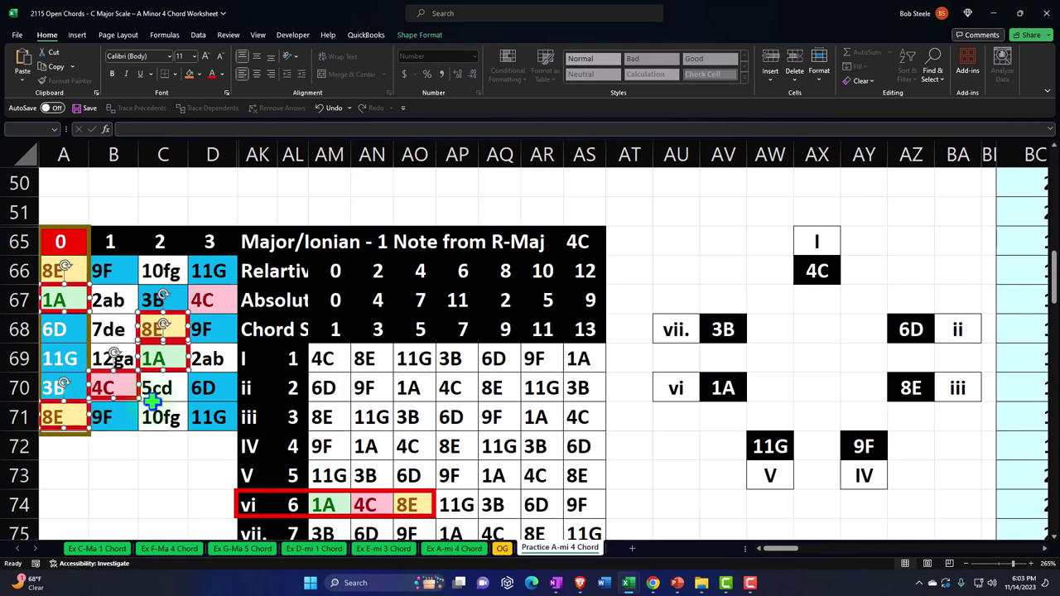
scroll(75, 373, down, 4)
key(ctrl+v)
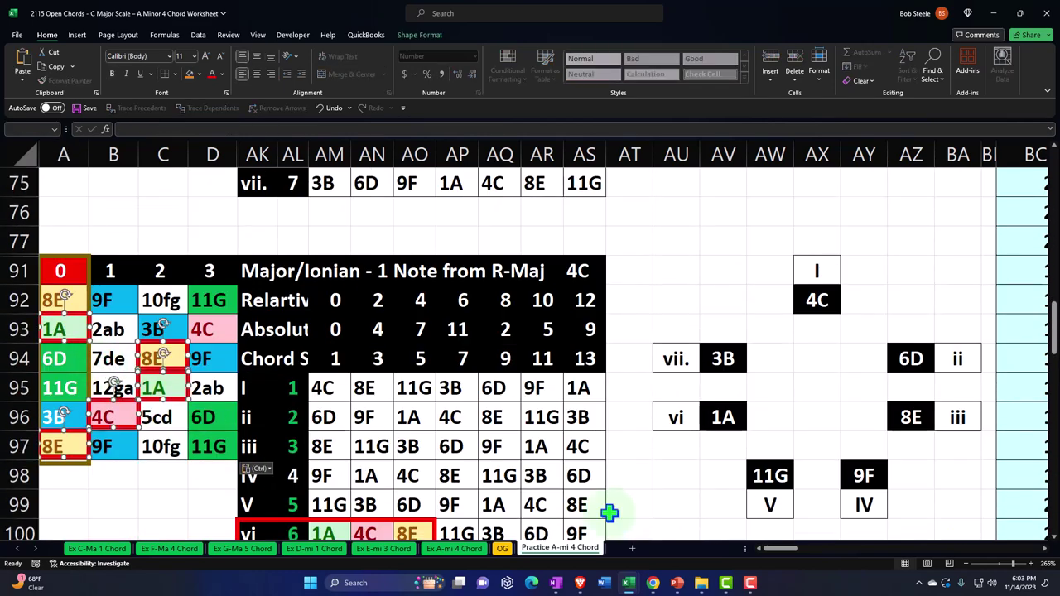
scroll(530, 348, down, 1)
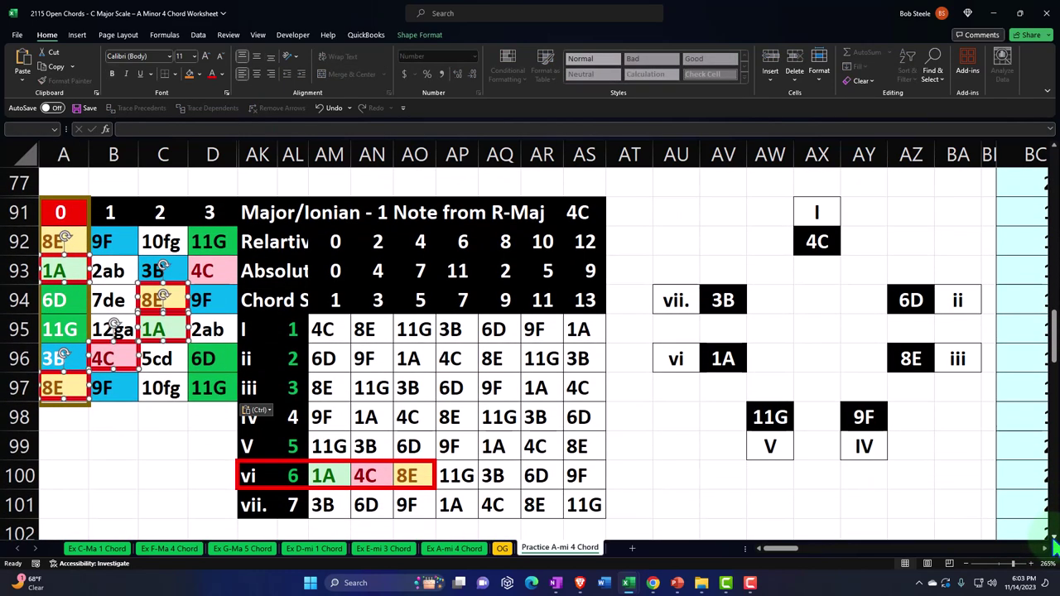
click(108, 407)
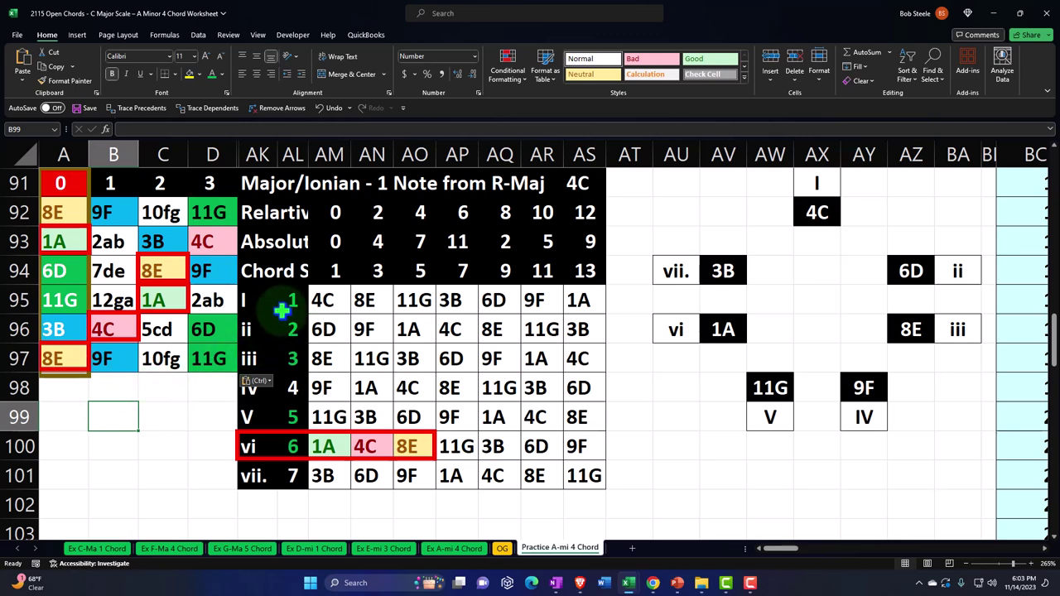
drag(293, 303, 291, 361)
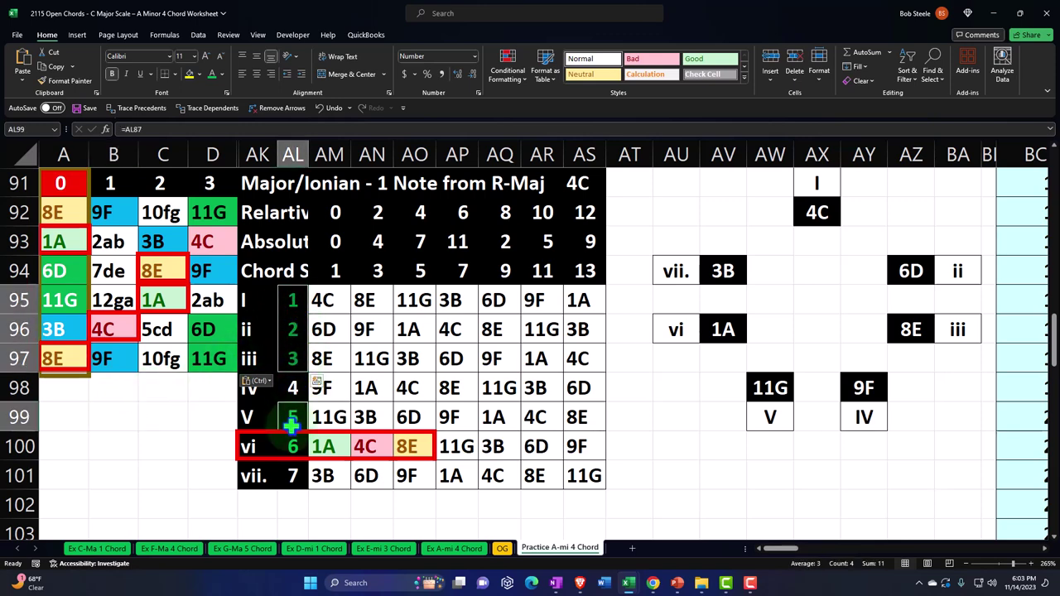
drag(324, 445, 398, 447)
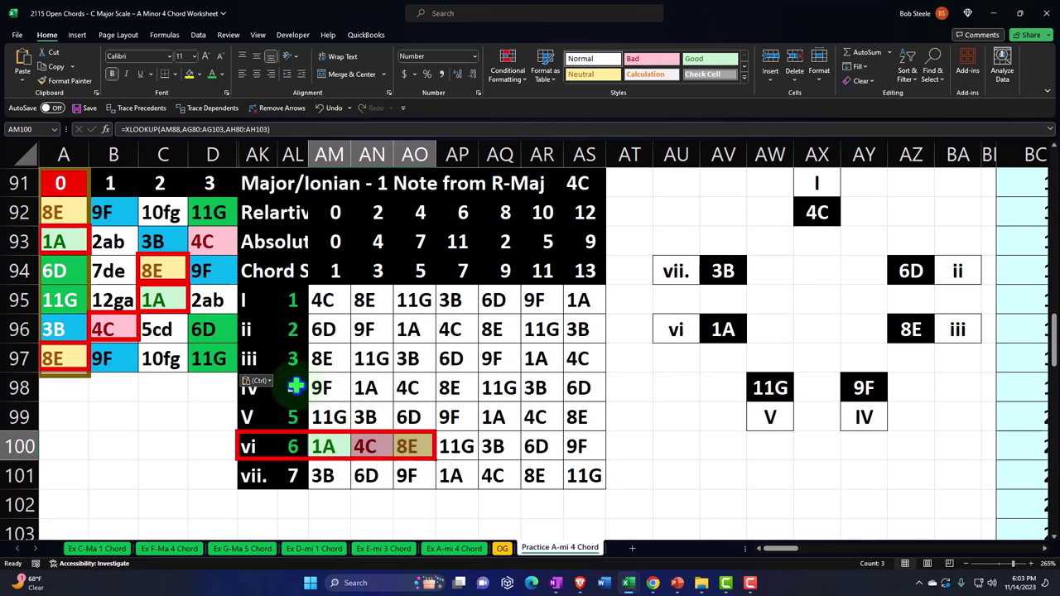
click(291, 383)
ctrl+click(294, 470)
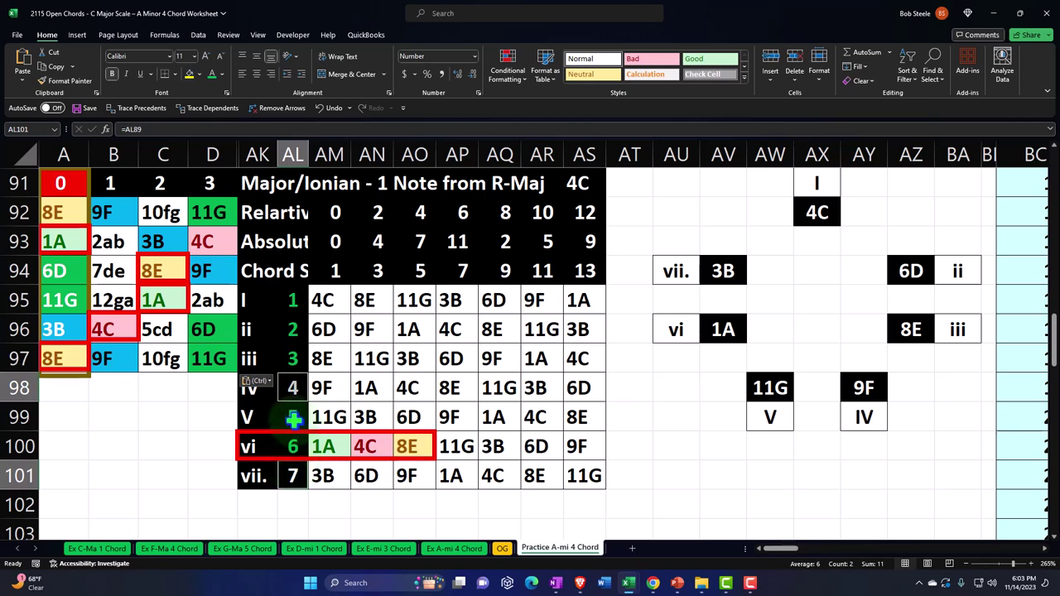
drag(292, 418, 379, 414)
drag(297, 387, 417, 359)
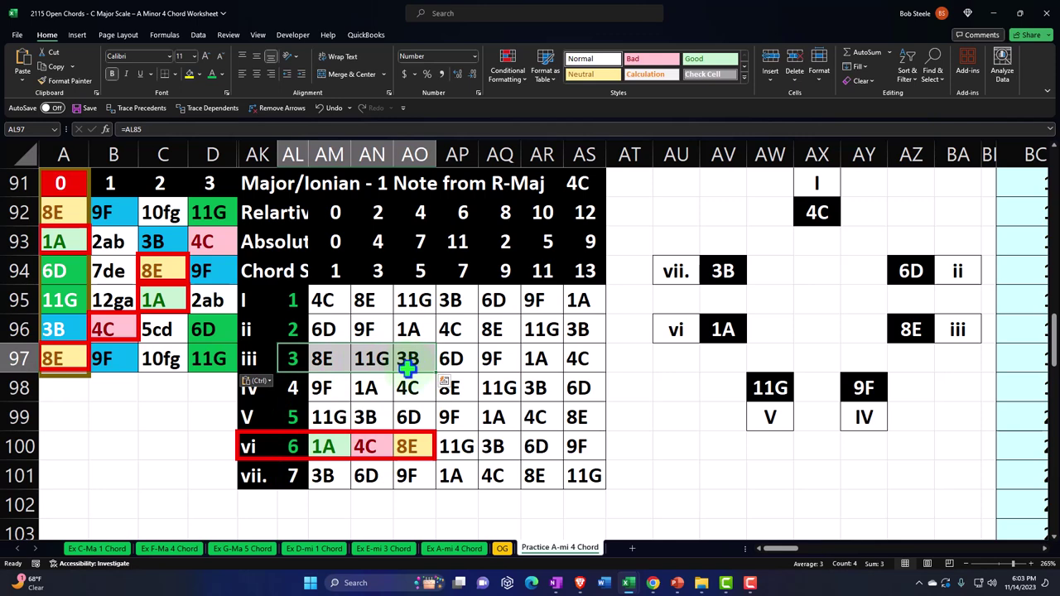
drag(293, 446, 406, 447)
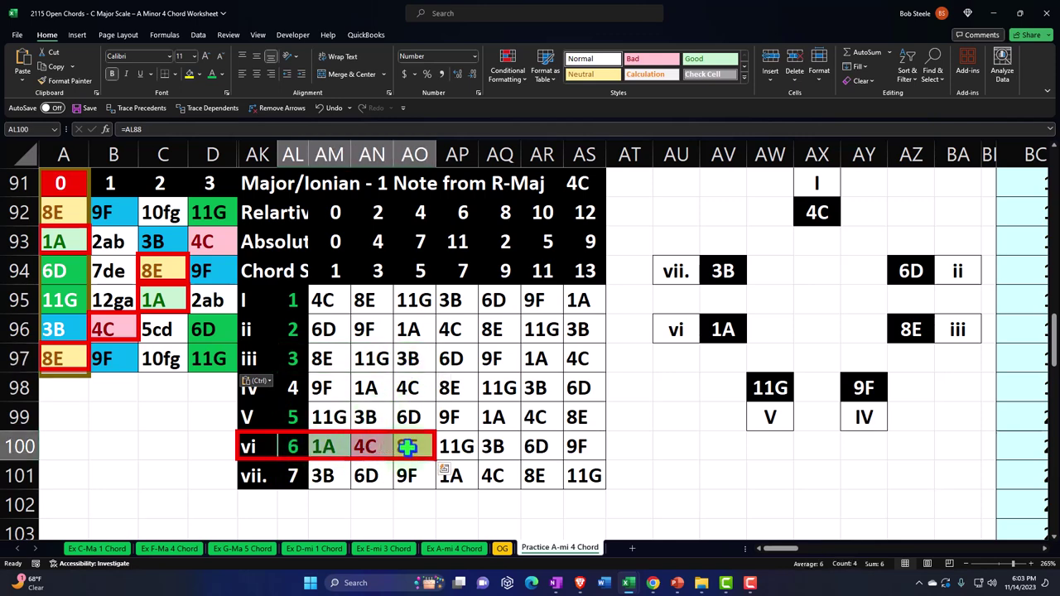
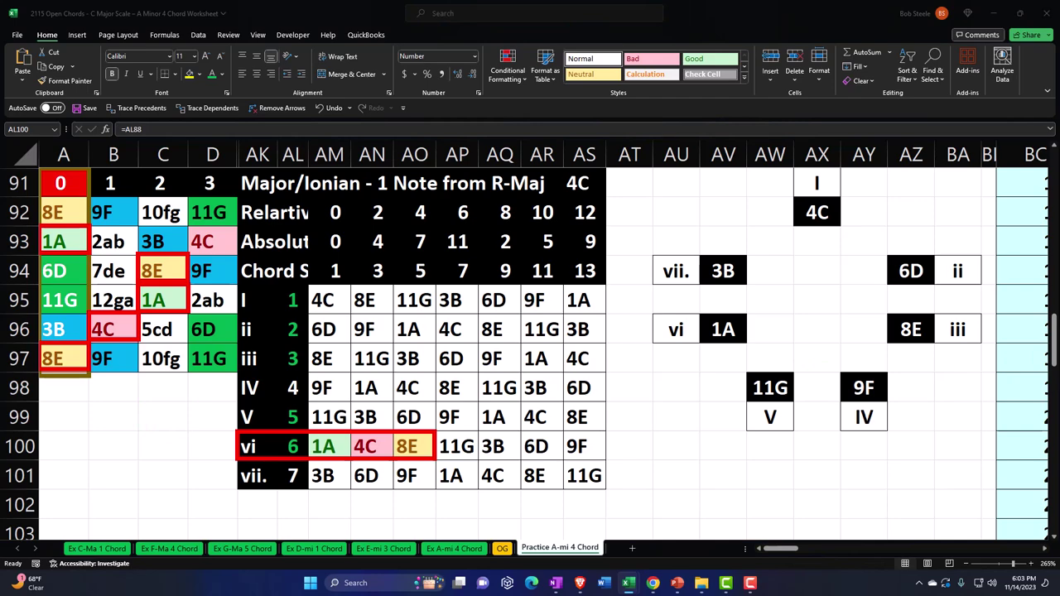
Move the red rectangle down onto the lower chord table over the vi row
scroll(182, 433, down, 2)
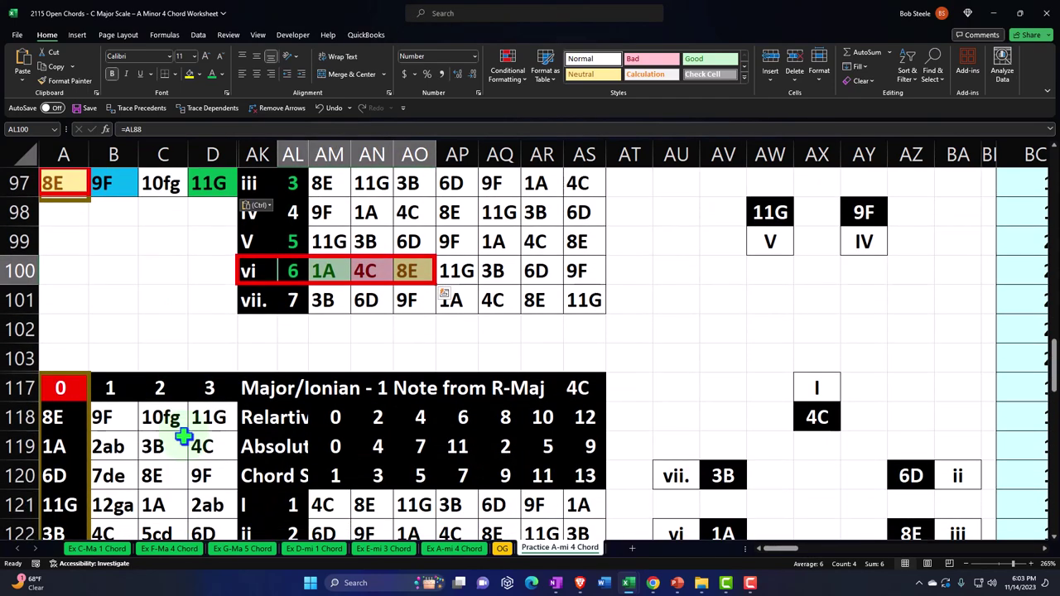
scroll(184, 437, down, 2)
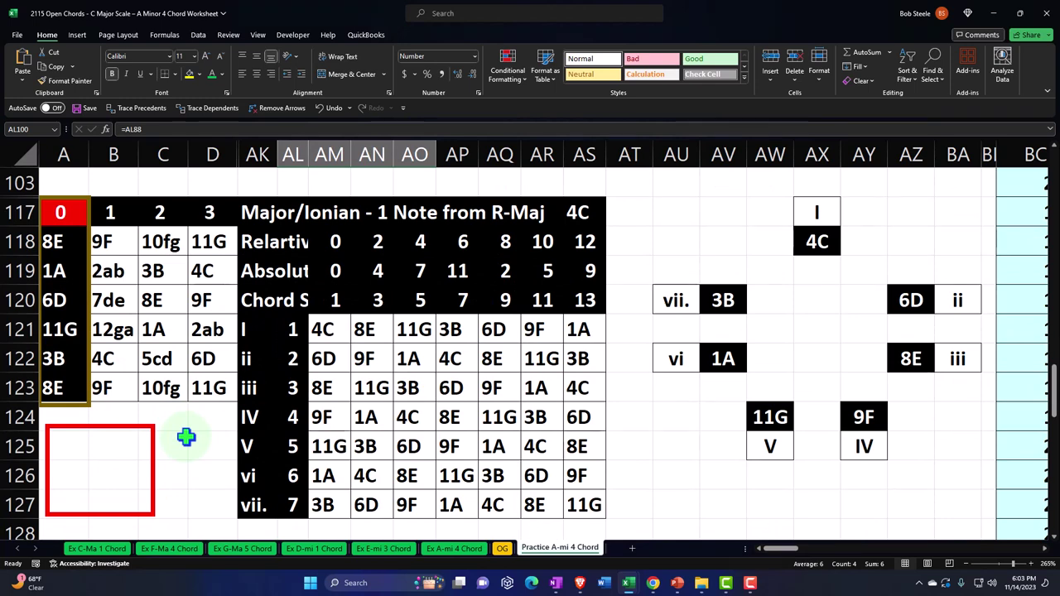
drag(151, 450, 374, 462)
scroll(582, 473, down, 1)
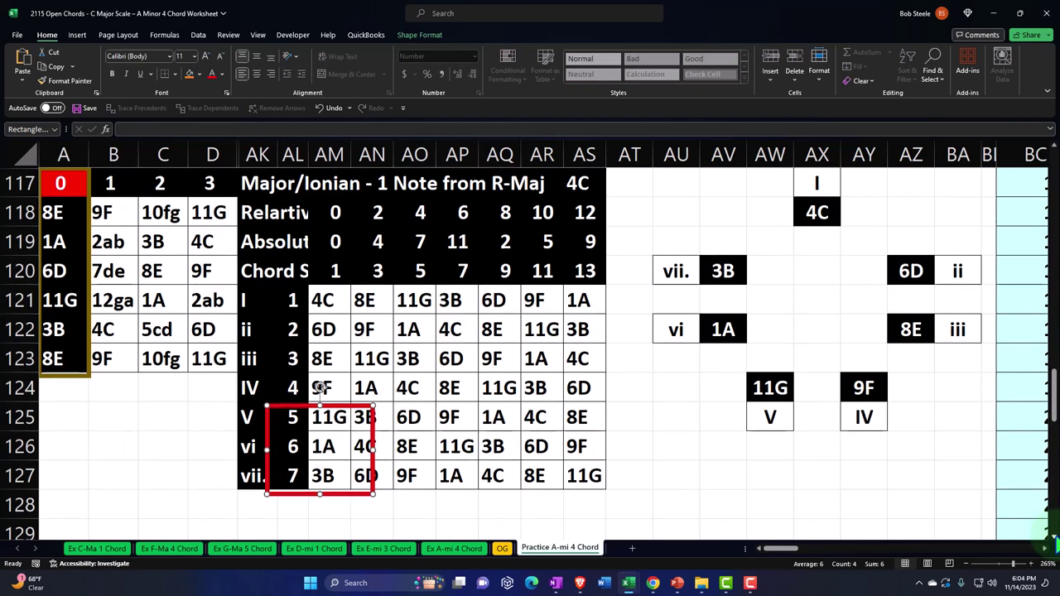
scroll(407, 303, up, 1)
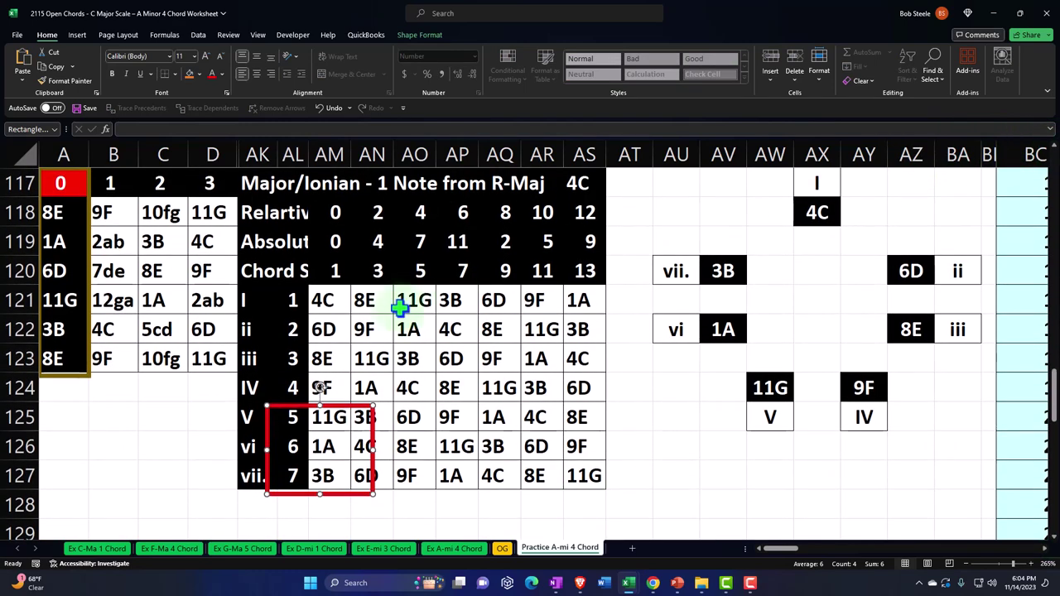
drag(298, 408, 269, 434)
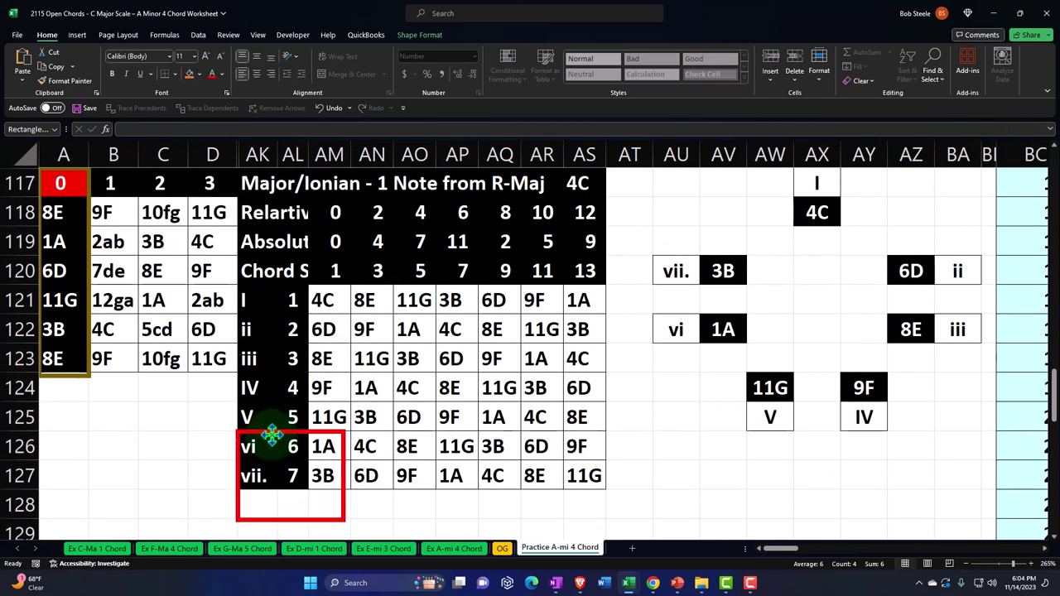
Resize the rectangle to fit the vi row 126, then move another rectangle onto the ii row
drag(345, 519, 435, 460)
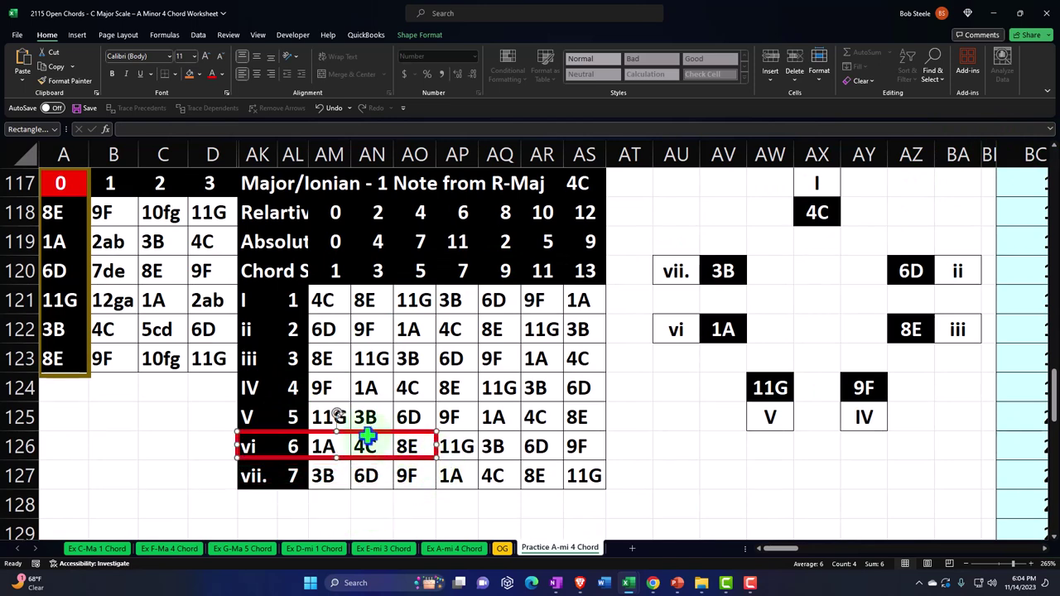
drag(337, 426, 279, 360)
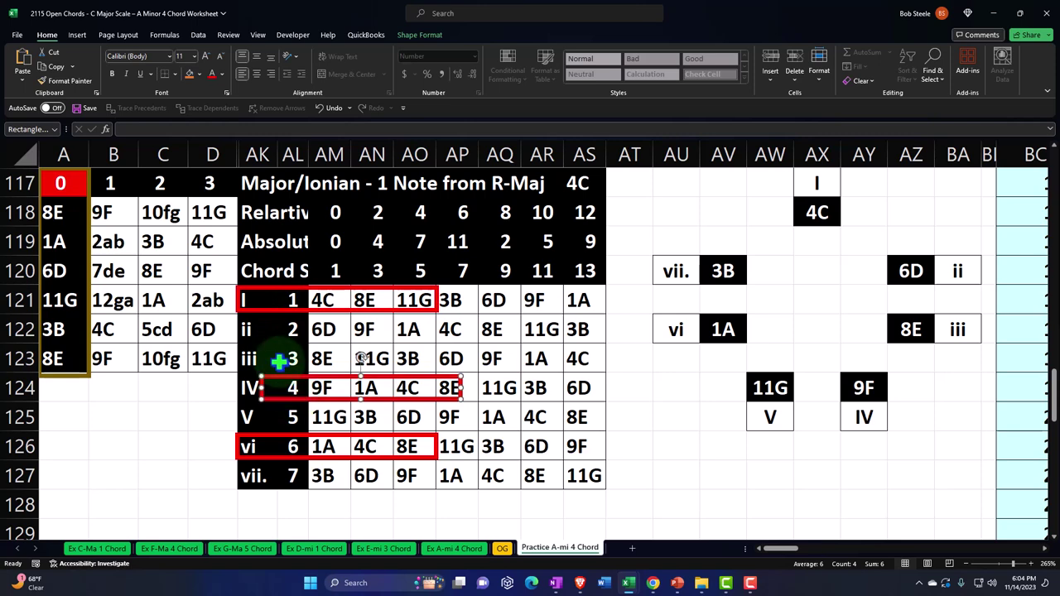
drag(273, 312, 273, 341)
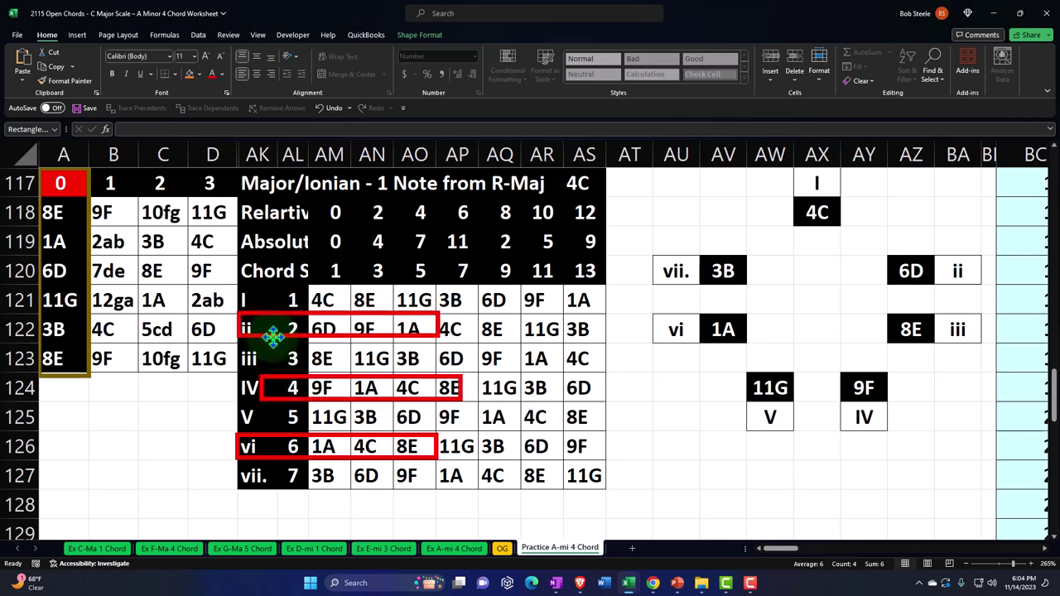
drag(273, 336, 279, 345)
Change the ii row rectangle's outline to yellow
click(417, 36)
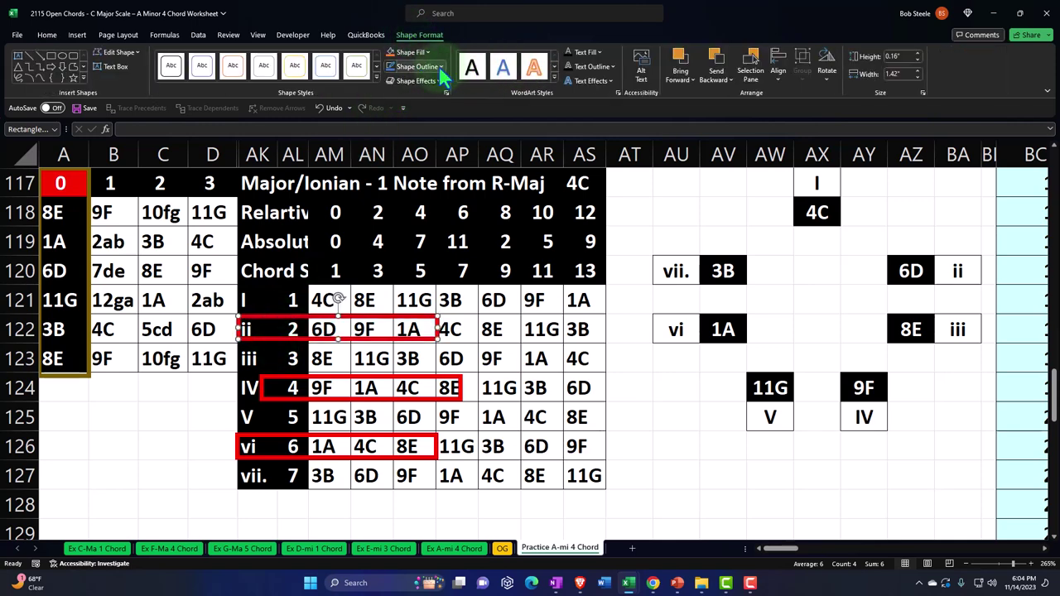
click(441, 66)
click(429, 189)
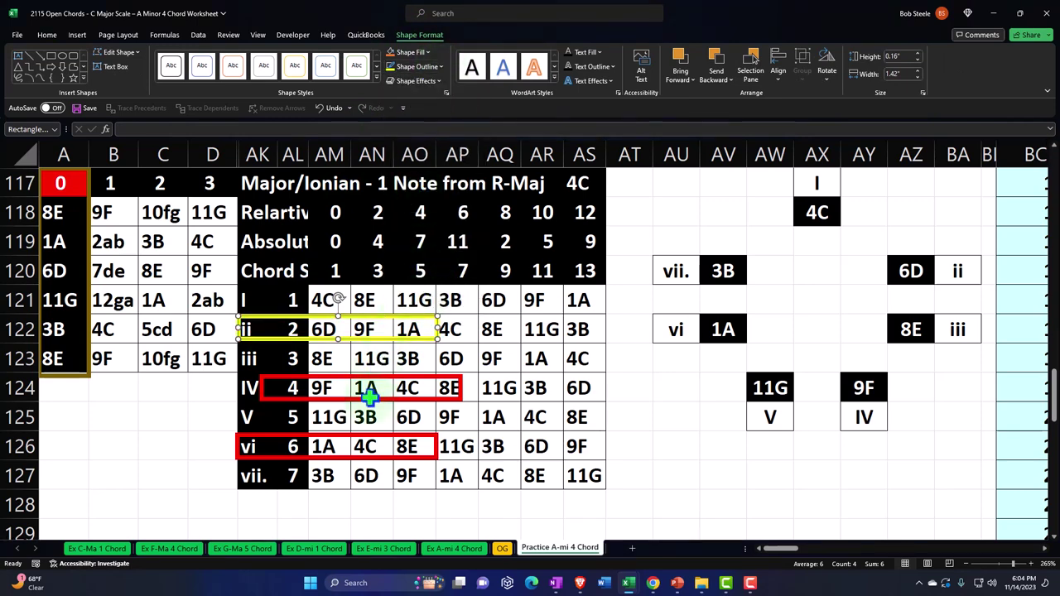
Move the IV rectangle up onto the iii row and outline it in green
drag(354, 390, 346, 372)
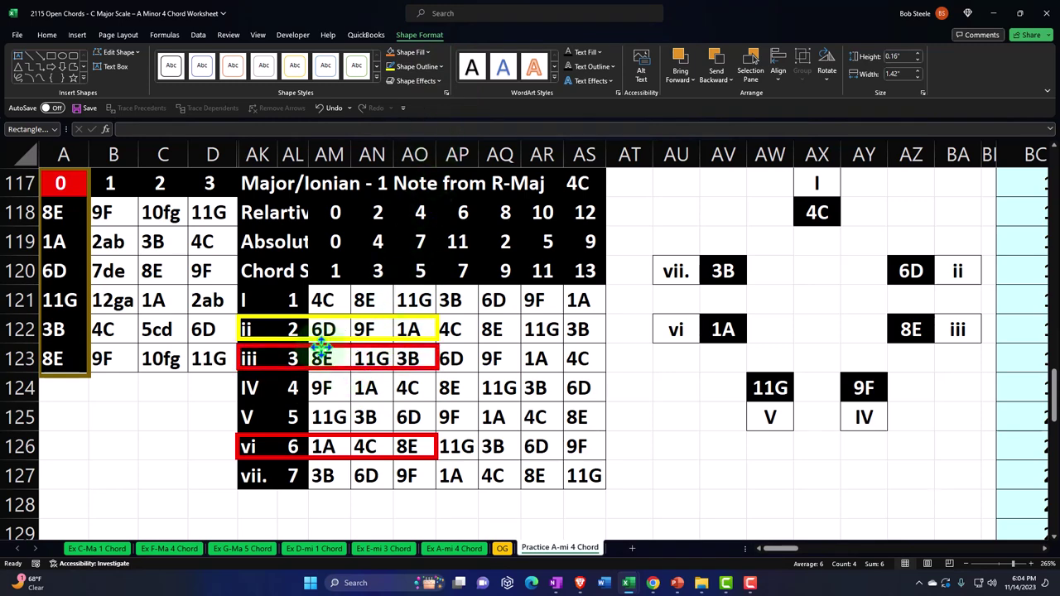
click(418, 68)
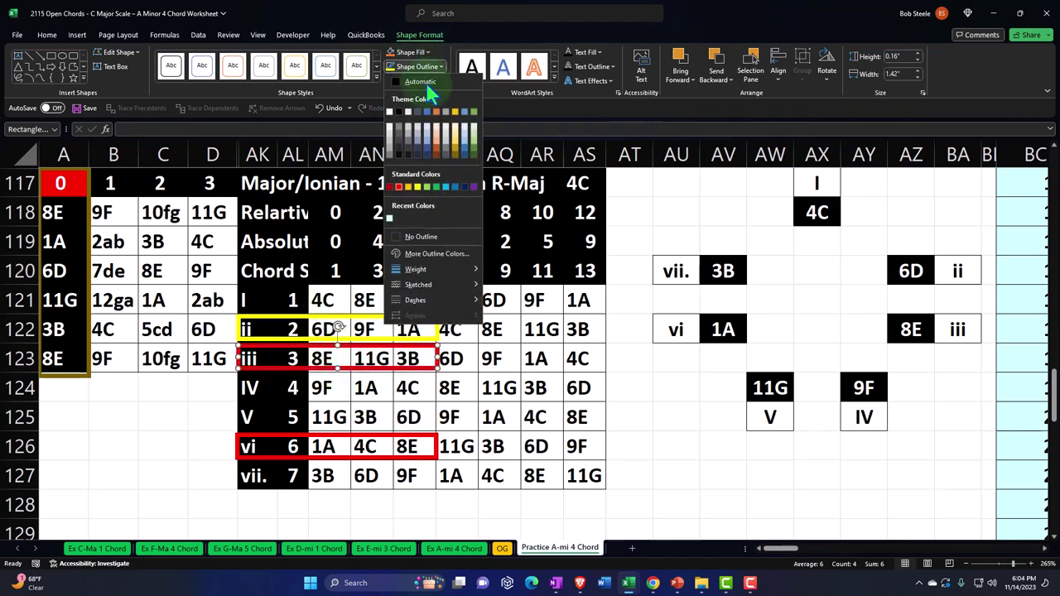
click(428, 189)
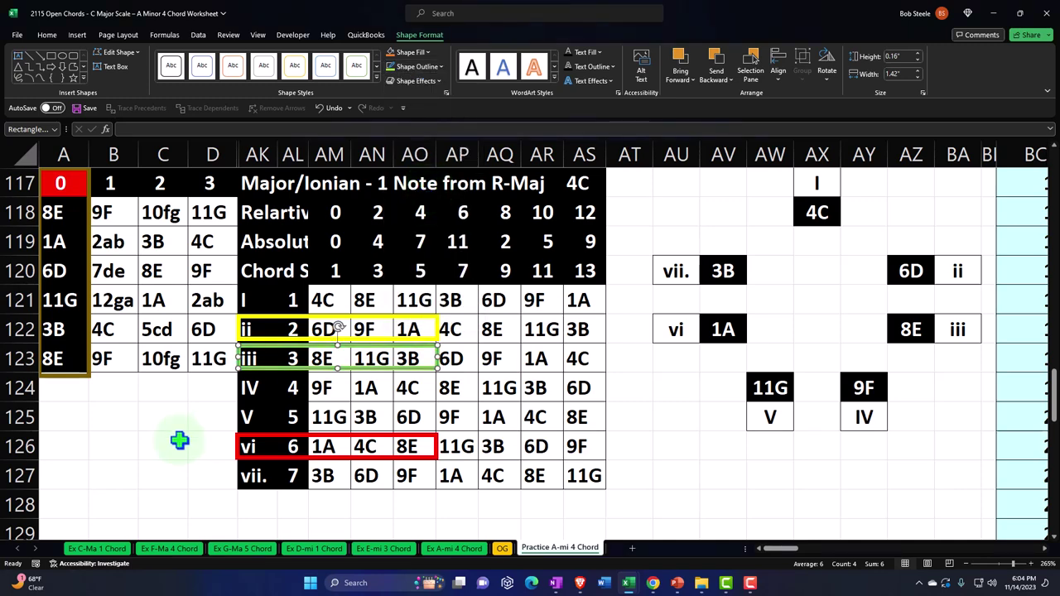
click(131, 439)
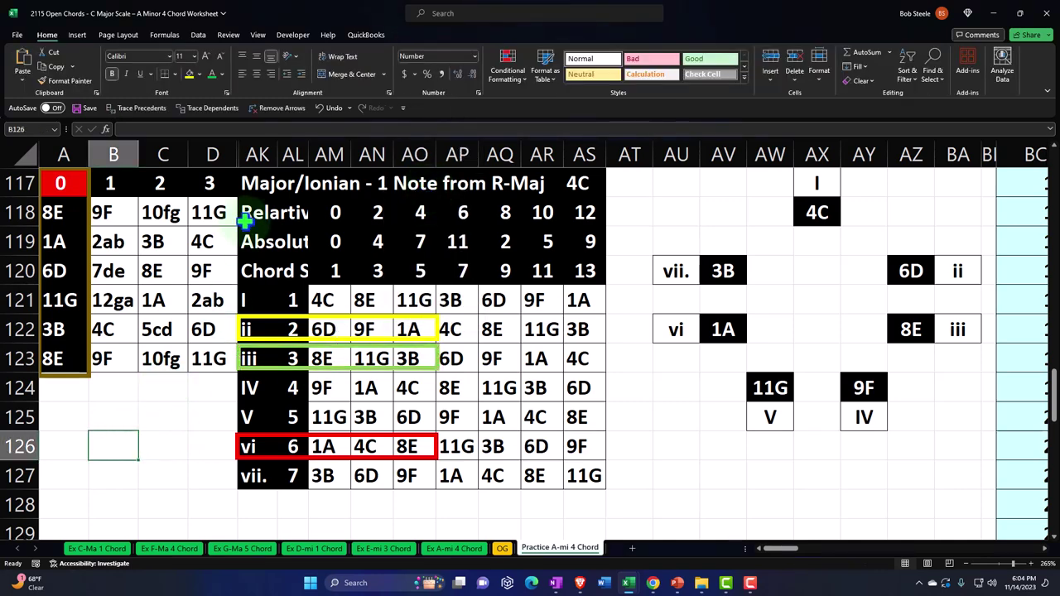
Unhide the hidden columns between D and AK
drag(215, 152, 257, 155)
right_click(204, 238)
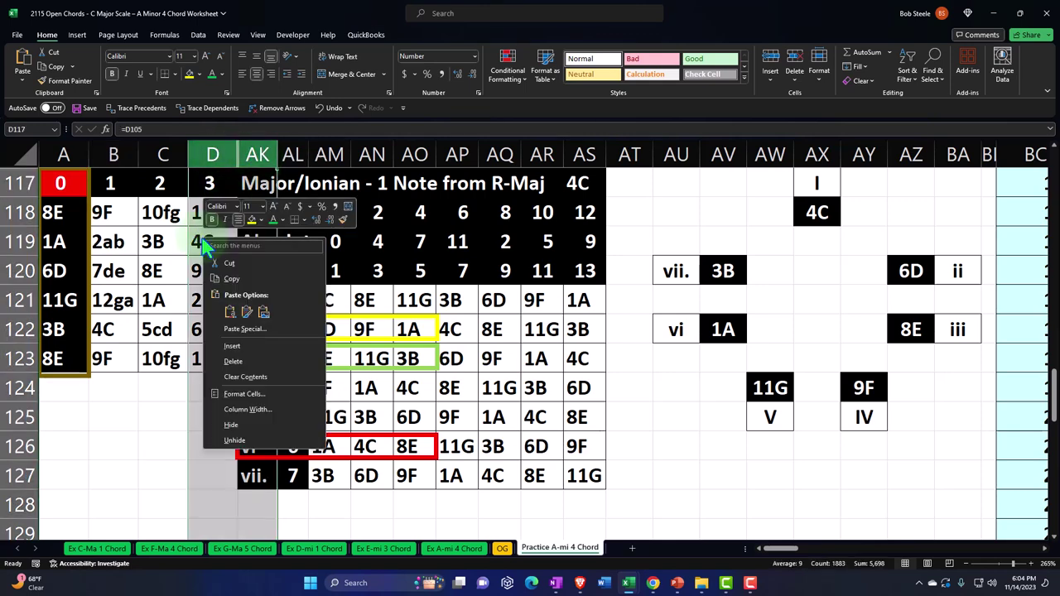
click(235, 439)
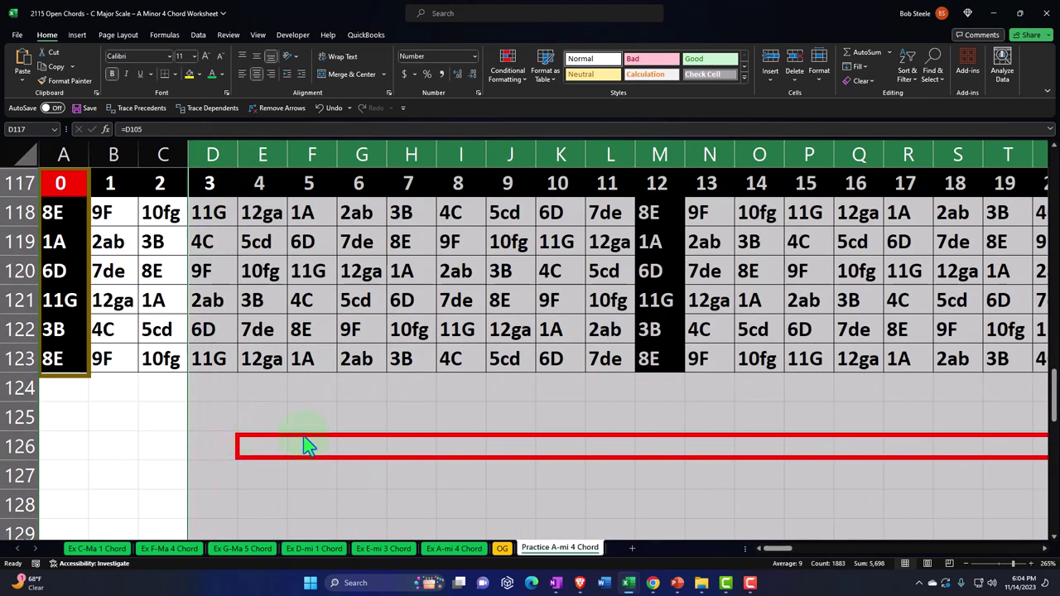
Move the stretched vi rectangle back into place over the vi chord row
click(318, 441)
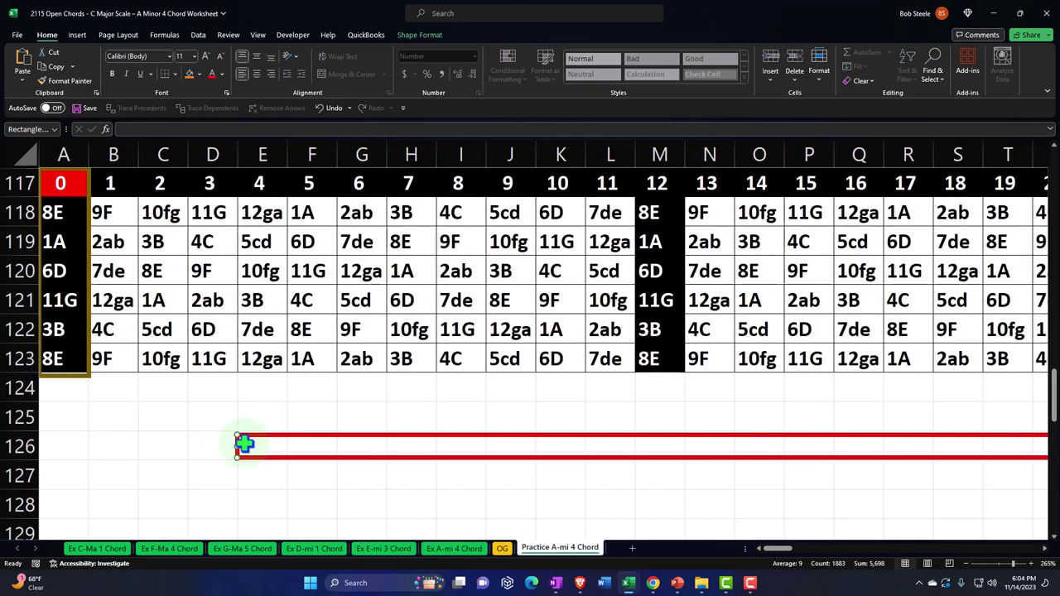
drag(244, 445, 894, 466)
scroll(778, 555, right, 7)
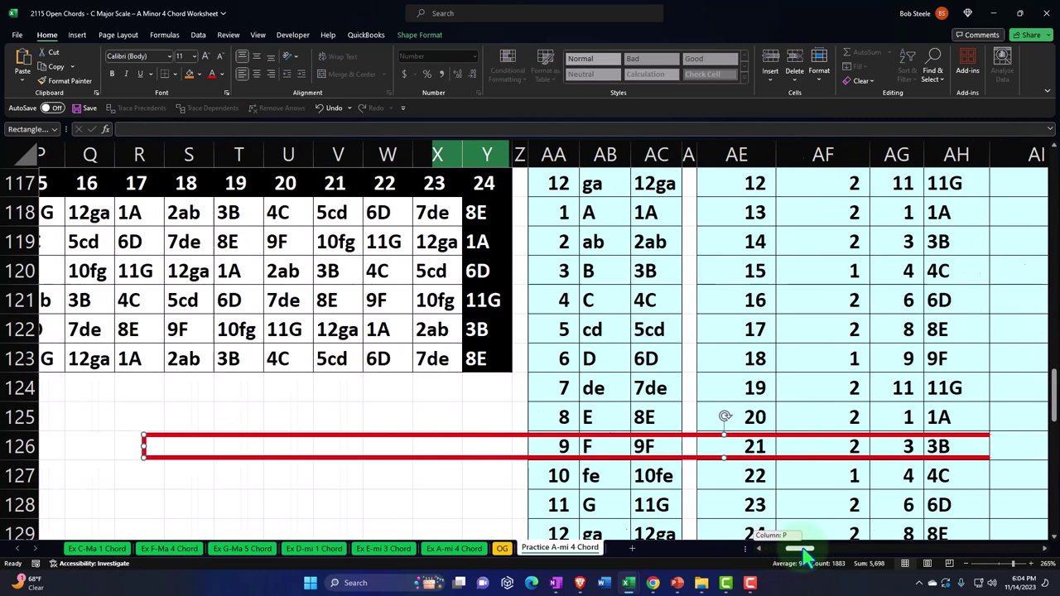
scroll(770, 559, down, 2)
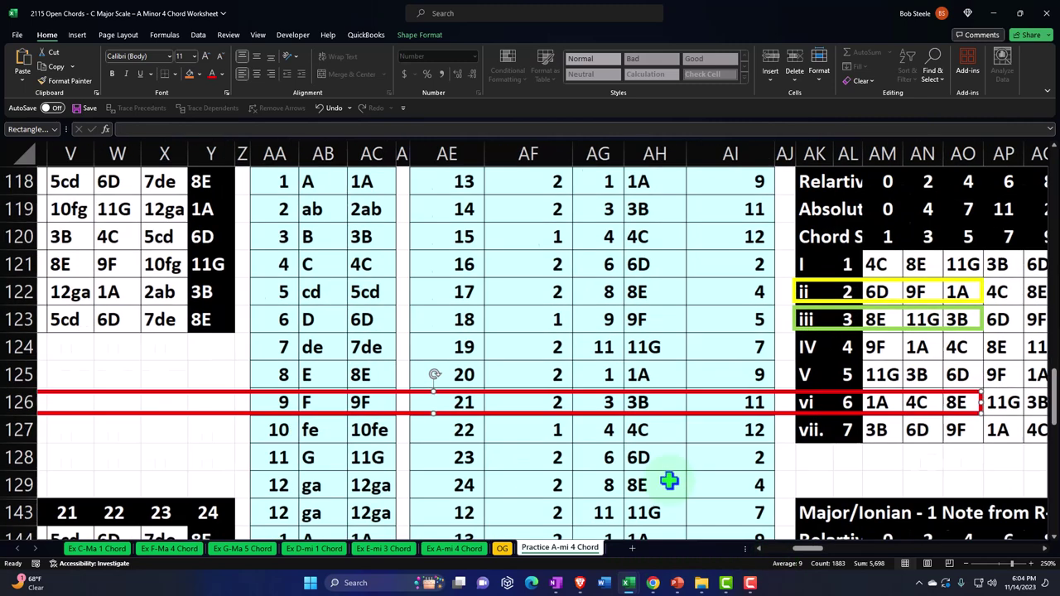
scroll(812, 555, left, 2)
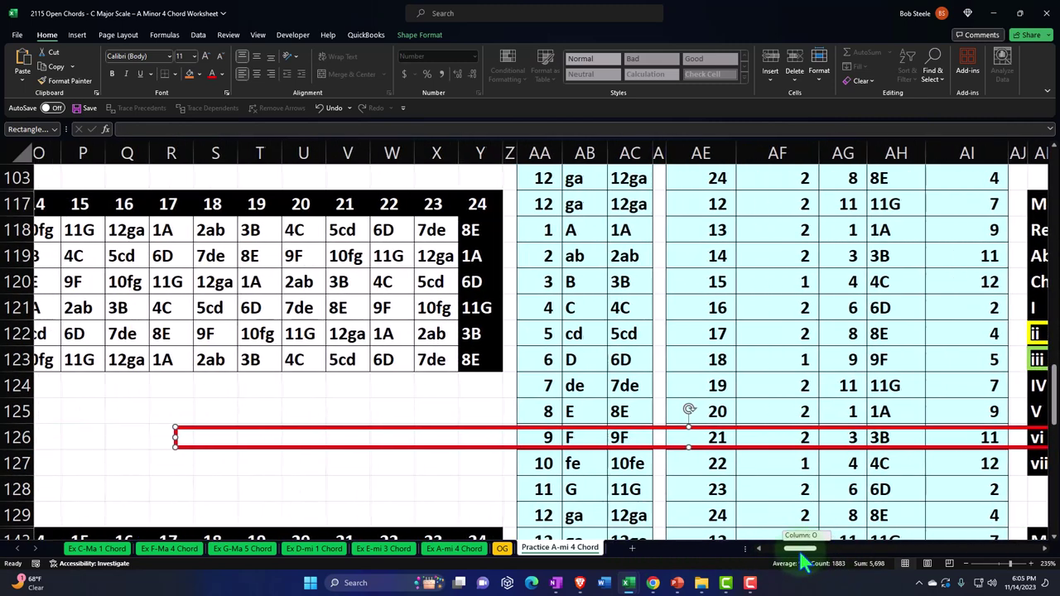
drag(180, 438, 1029, 439)
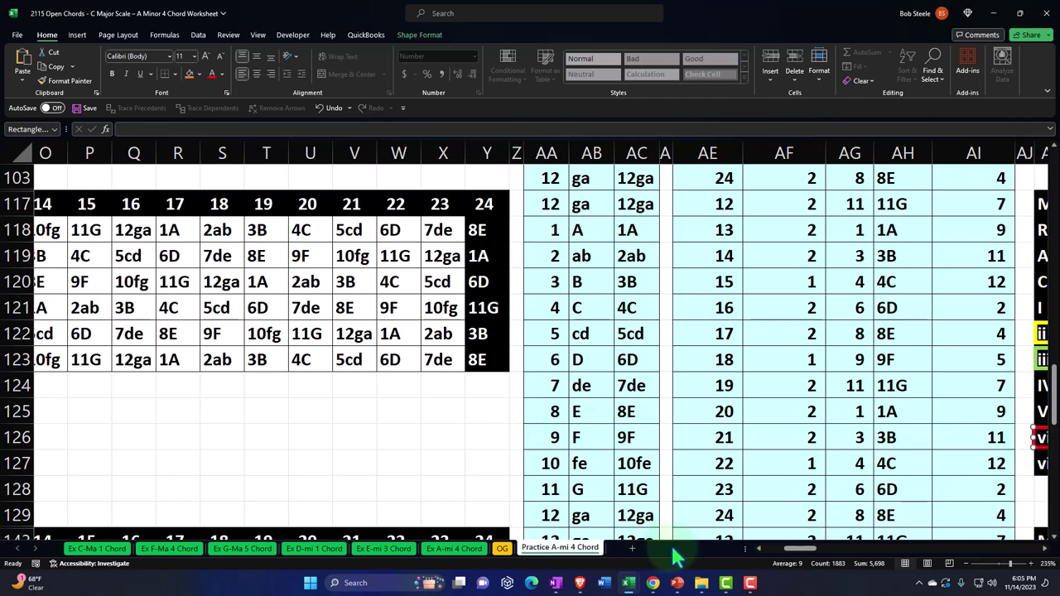
drag(799, 549, 778, 560)
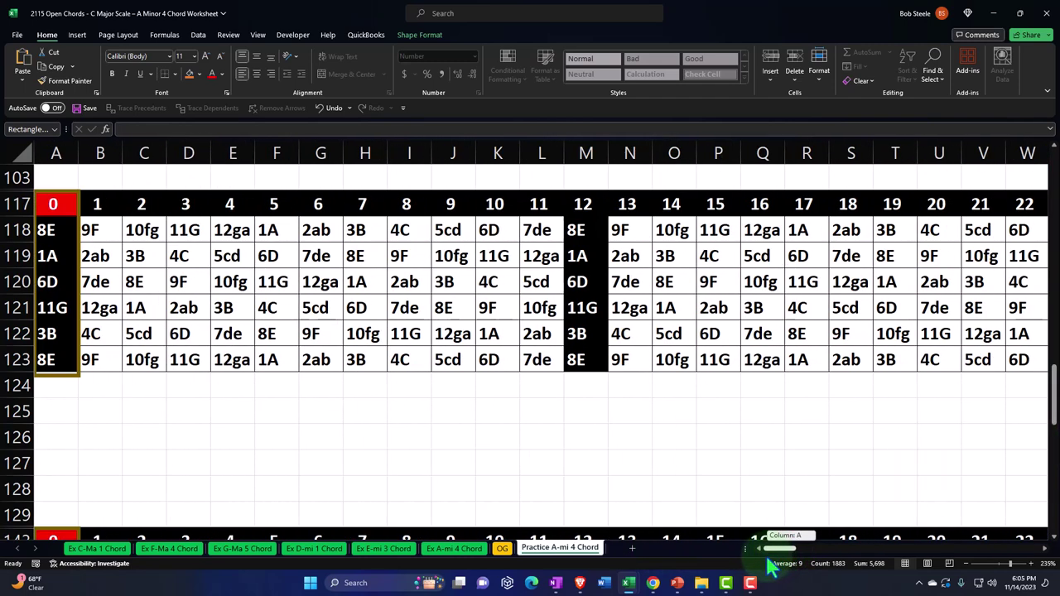
Hide columns M through AJ
click(598, 152)
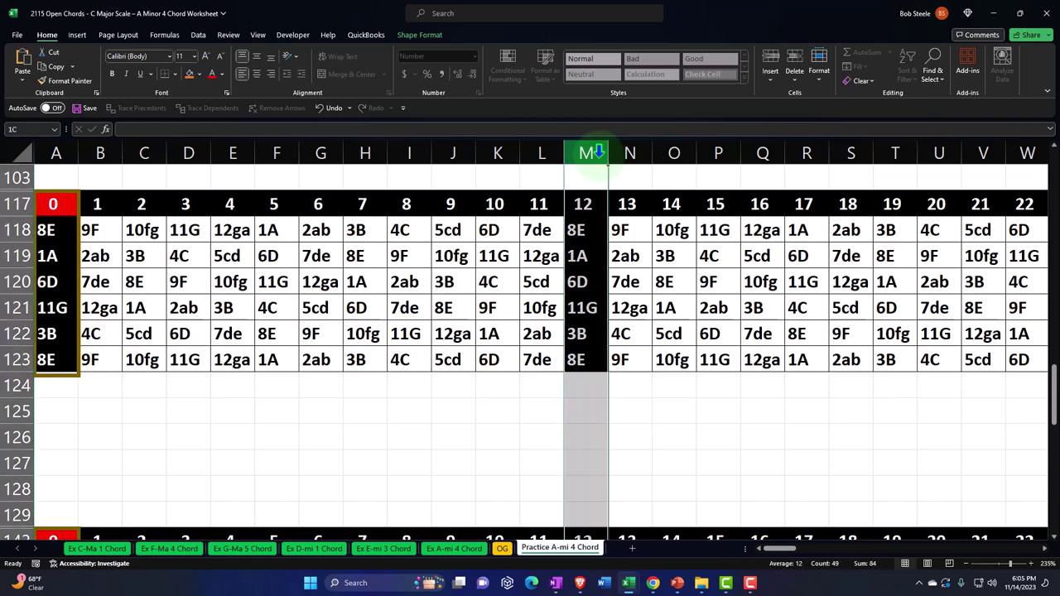
drag(598, 152, 858, 177)
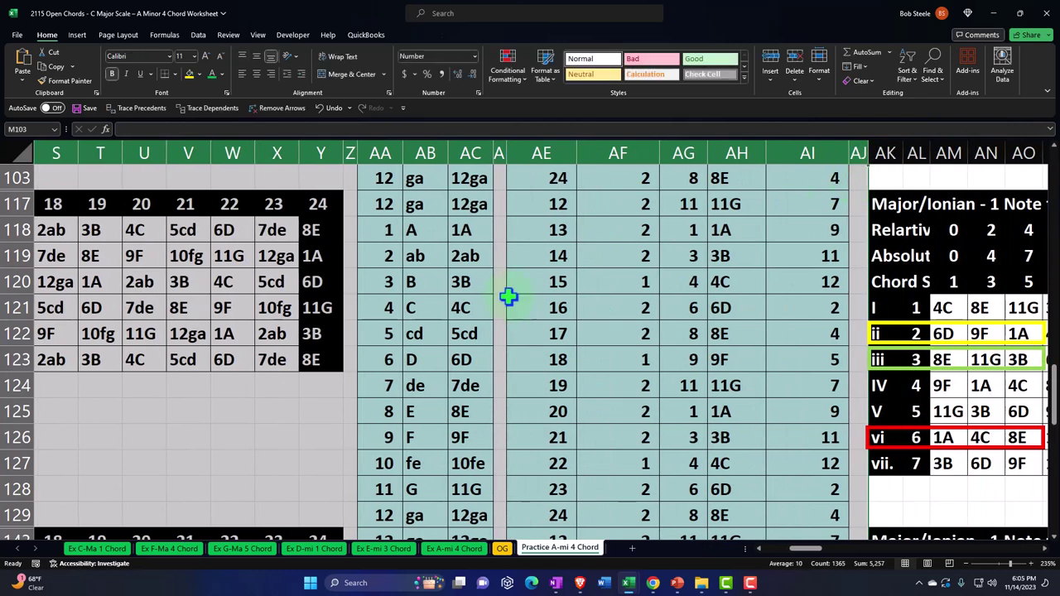
right_click(511, 296)
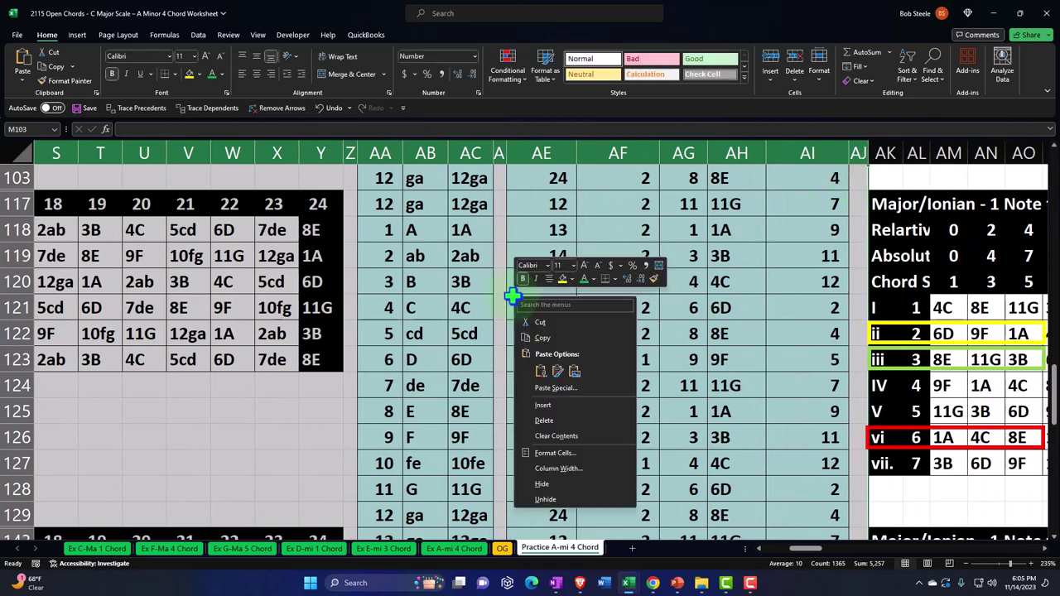
click(531, 482)
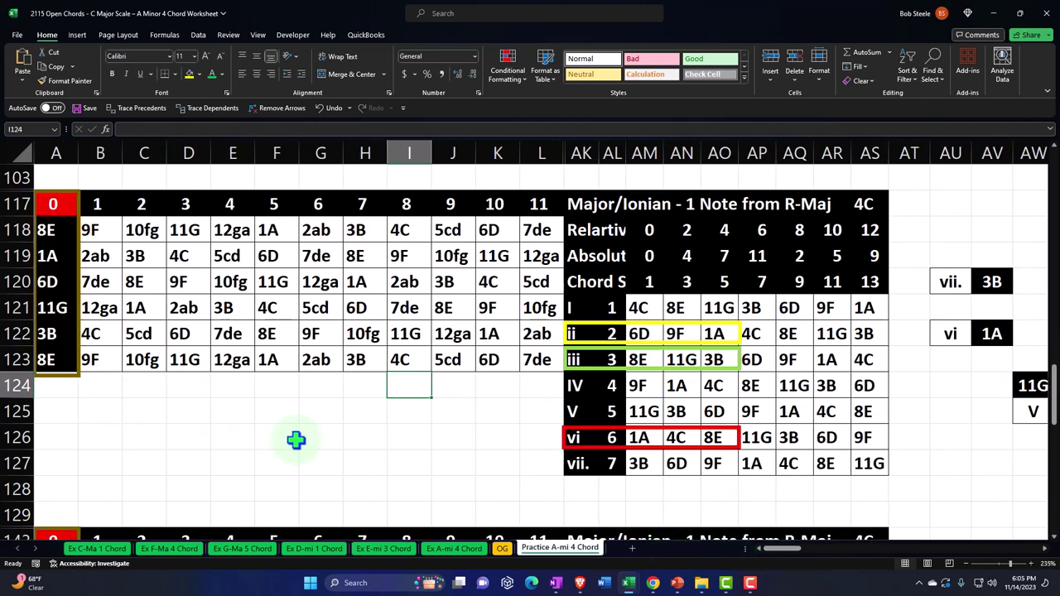
Move the red vi outline onto the note grid, stretching it over A117:D123
click(1052, 535)
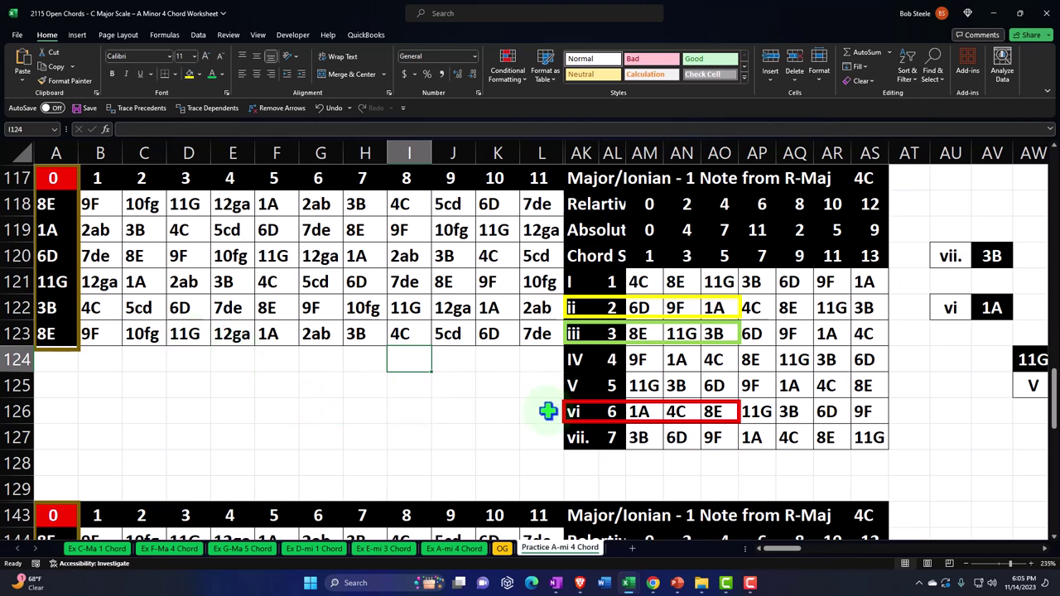
click(583, 403)
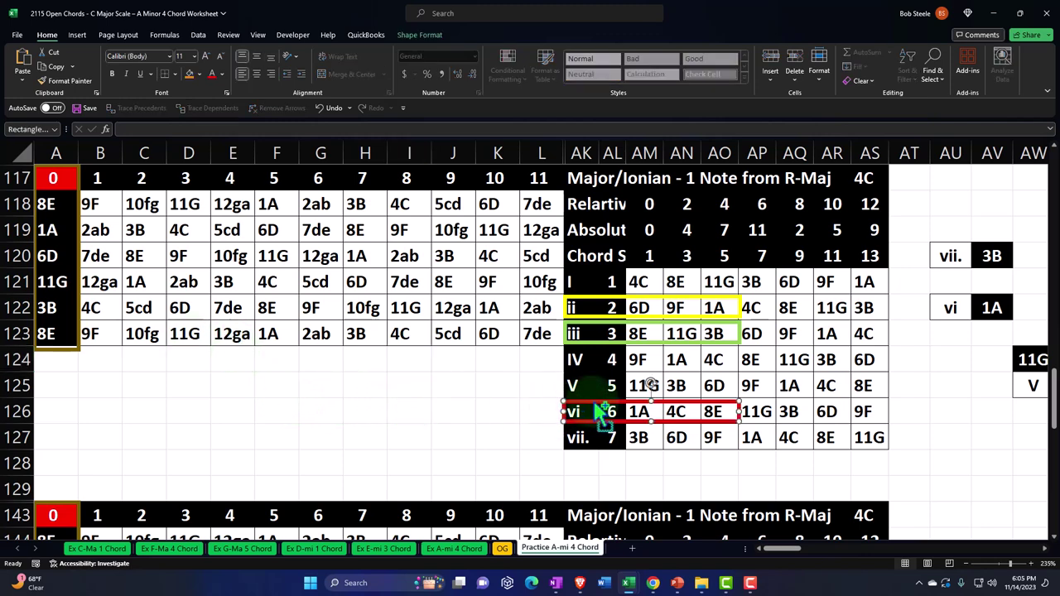
click(619, 427)
drag(610, 424, 100, 168)
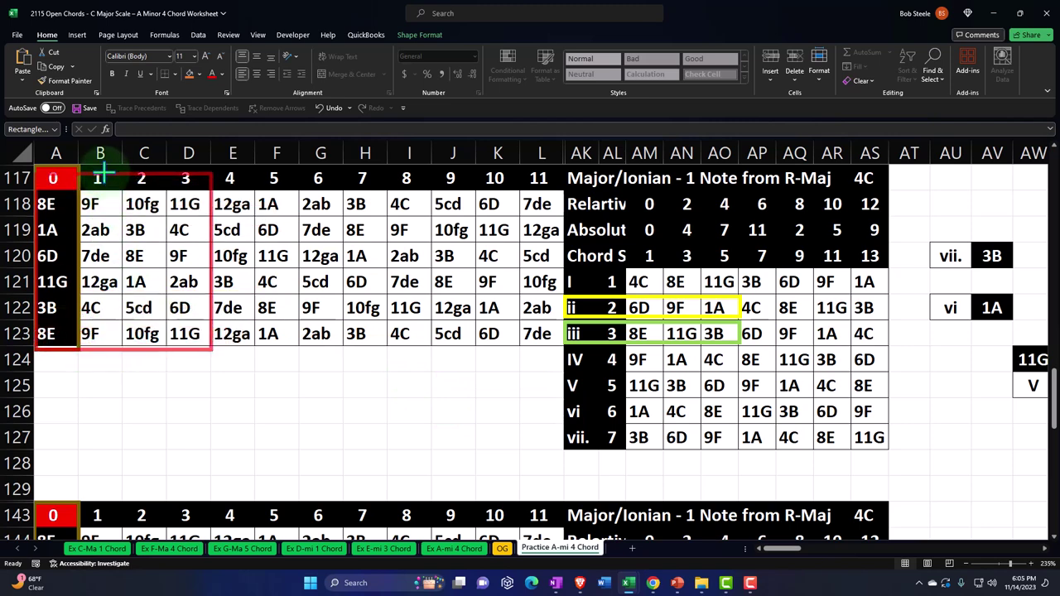
drag(168, 351, 208, 347)
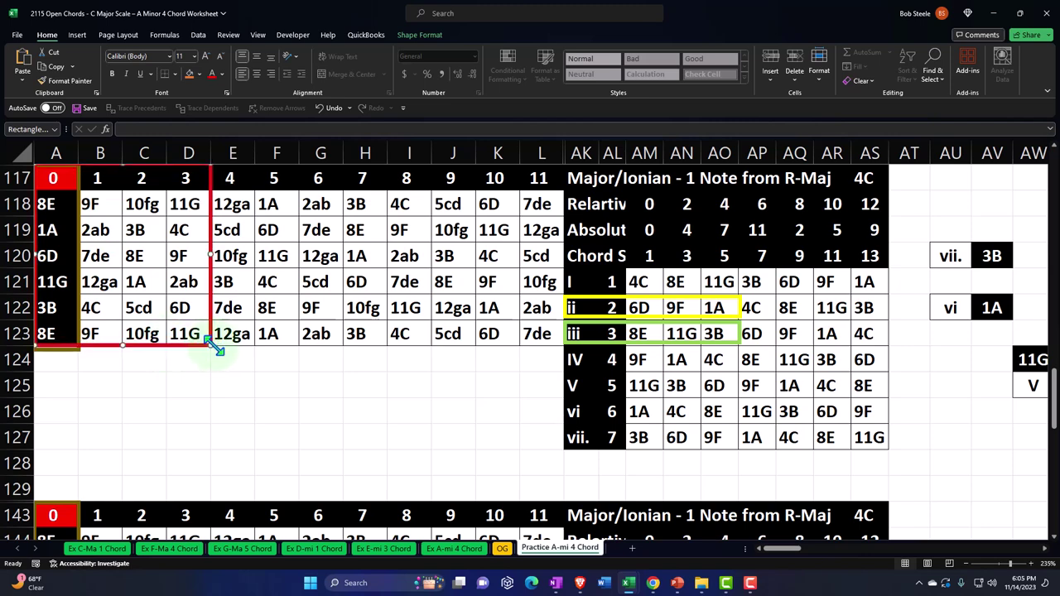
Copy the red outline back onto the vi row 1A, 4C, 8E cells, then select A118:D123
drag(211, 310, 300, 329)
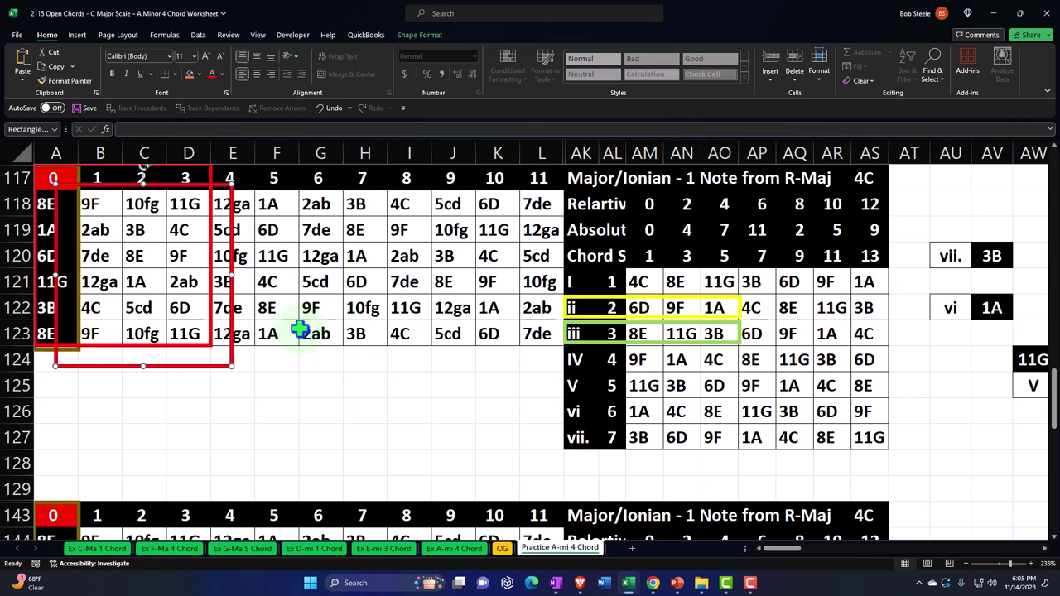
drag(232, 244, 568, 403)
drag(765, 485, 735, 422)
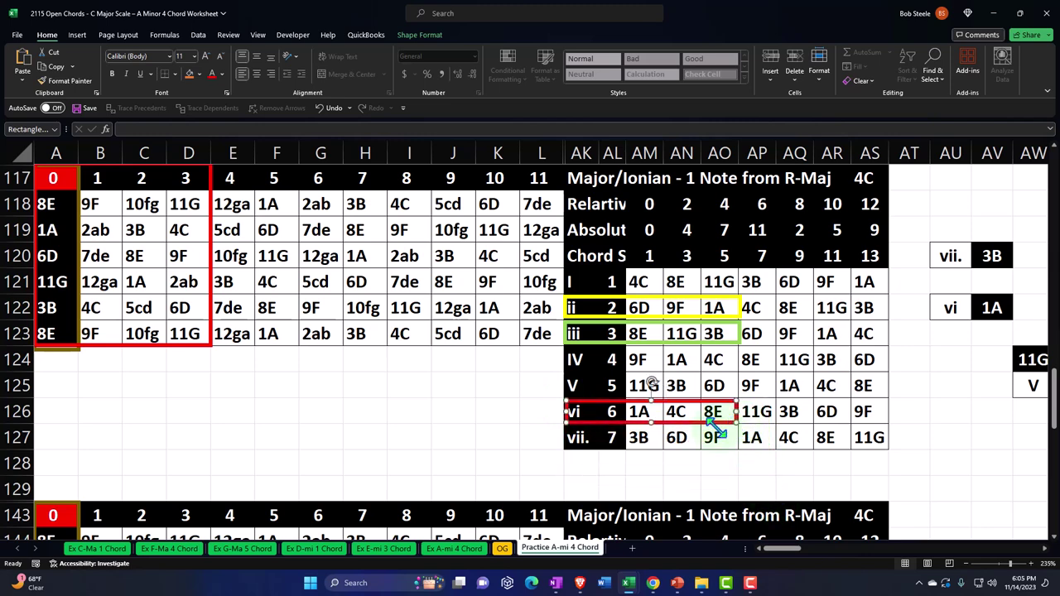
drag(48, 204, 182, 333)
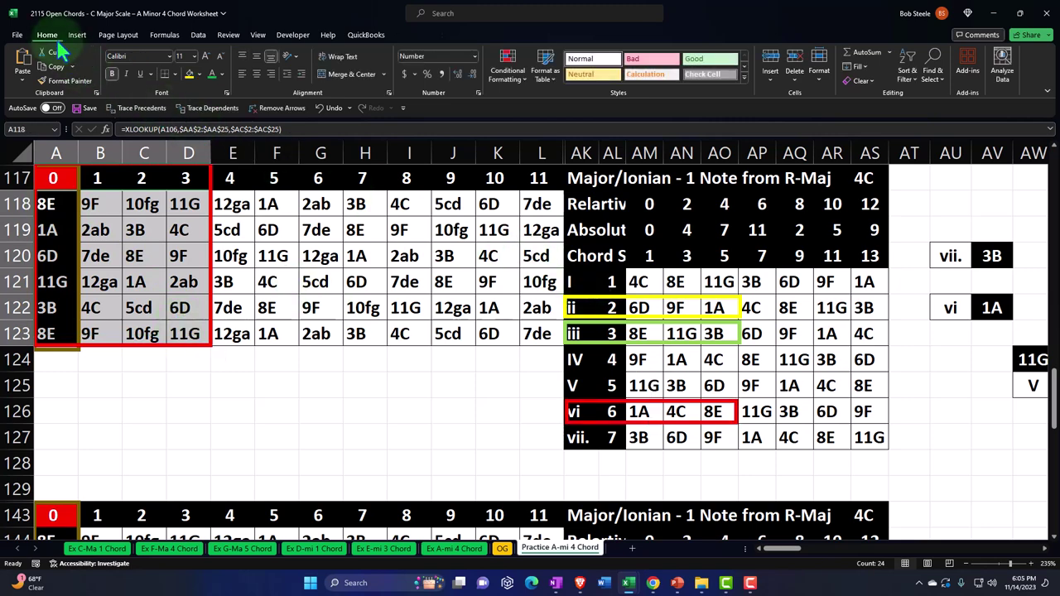
Add an Equal To rule highlighting notes matching AM126 (1A) in green
click(507, 83)
mouse_move(547, 101)
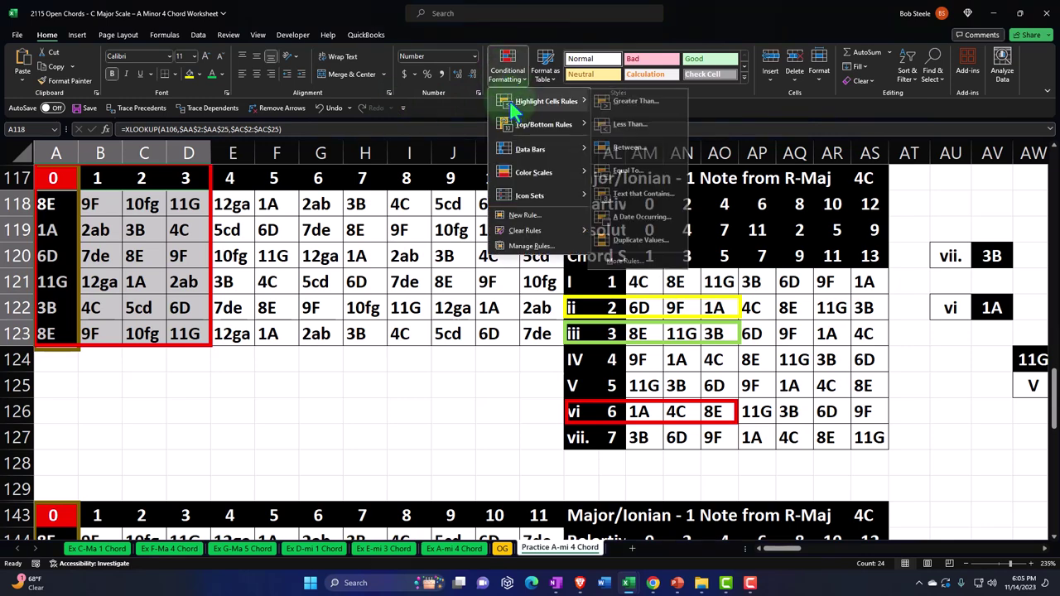
click(617, 172)
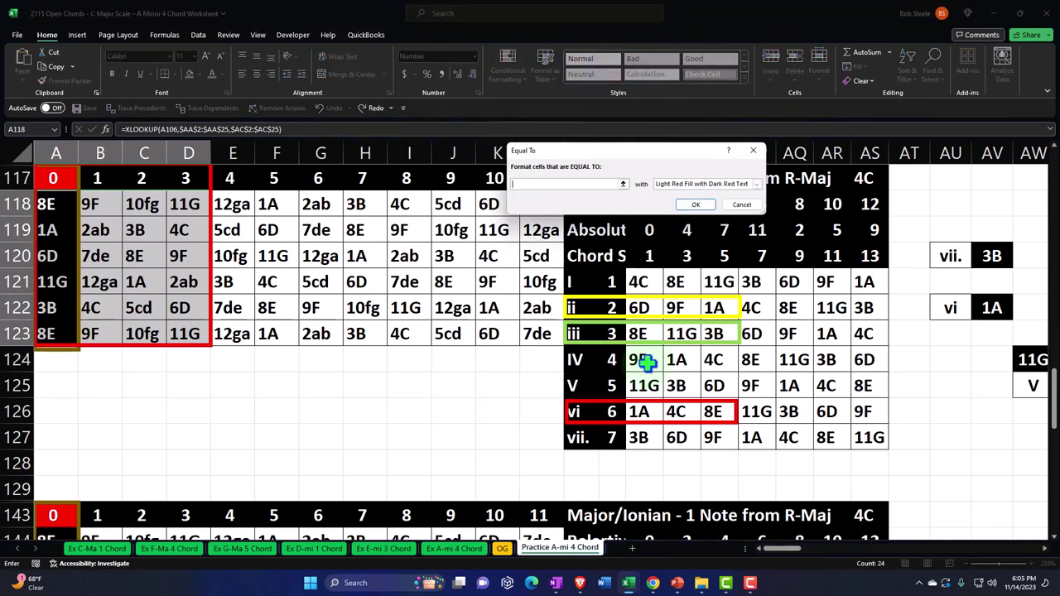
click(638, 411)
click(713, 184)
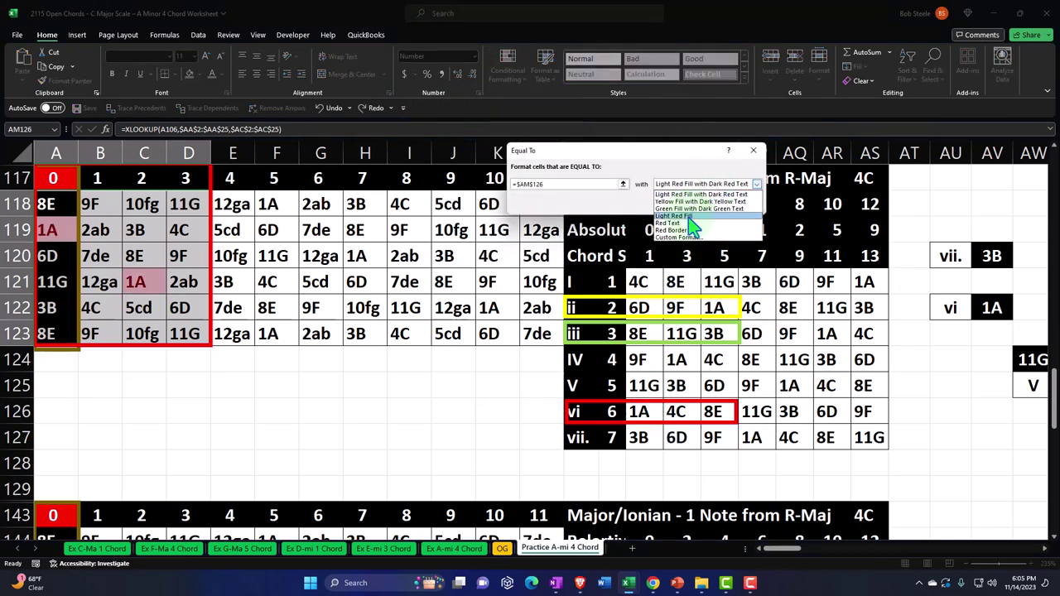
click(691, 207)
click(694, 206)
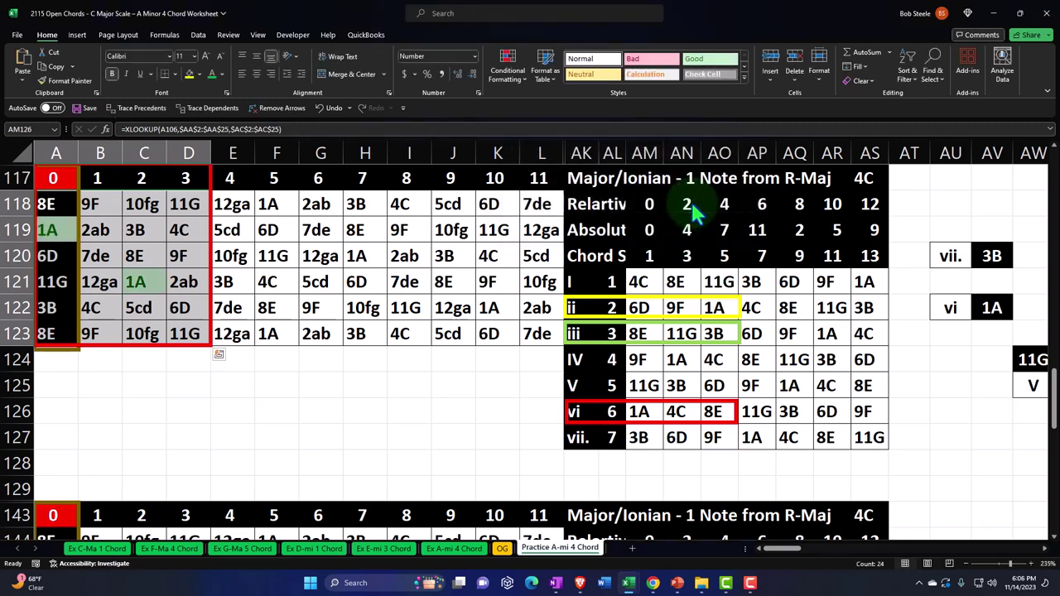
Add an Equal To rule highlighting notes matching AN126 (4C) in light red
click(507, 71)
mouse_move(520, 108)
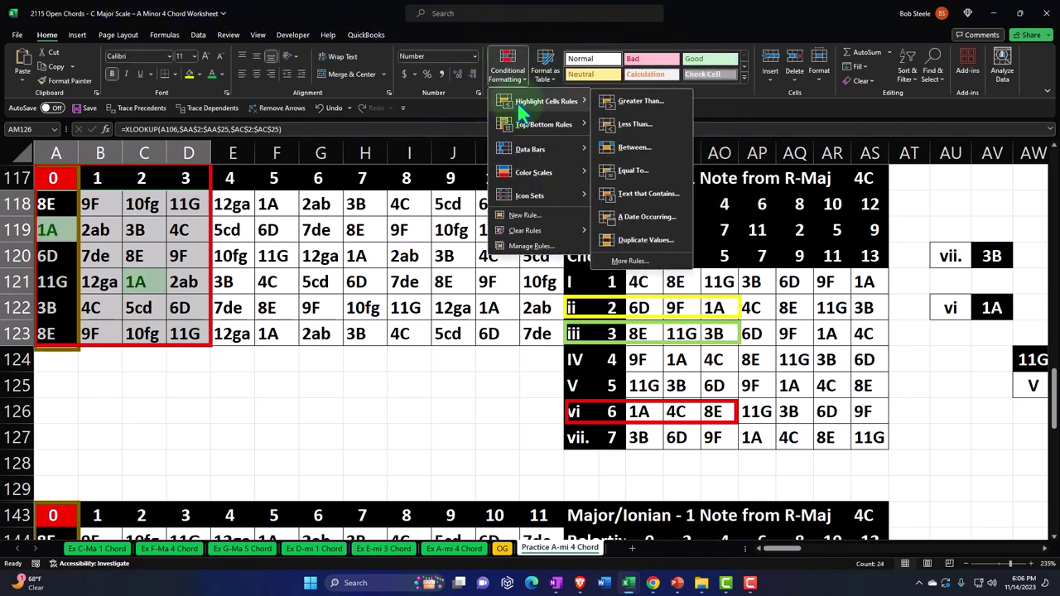
click(633, 170)
click(687, 411)
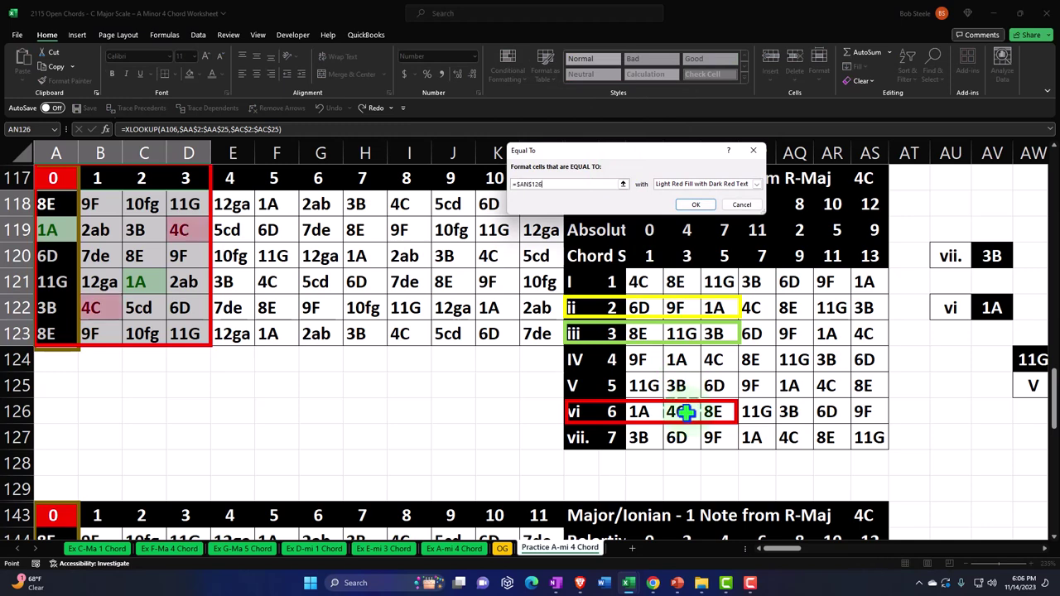
click(696, 206)
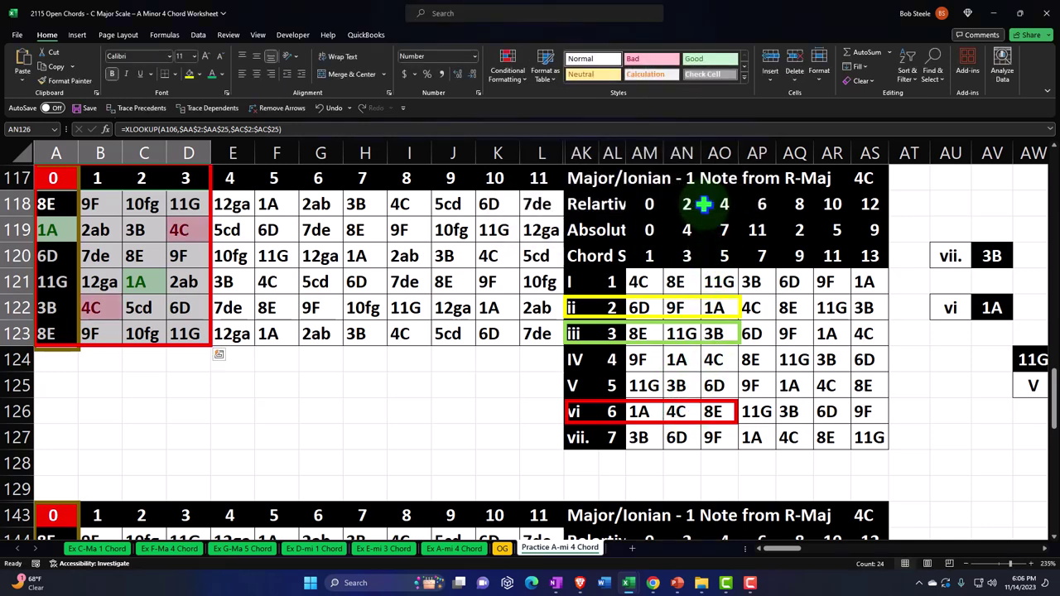
Add an Equal To rule highlighting notes matching AO126 (8E) in yellow
click(515, 76)
mouse_move(546, 103)
click(629, 170)
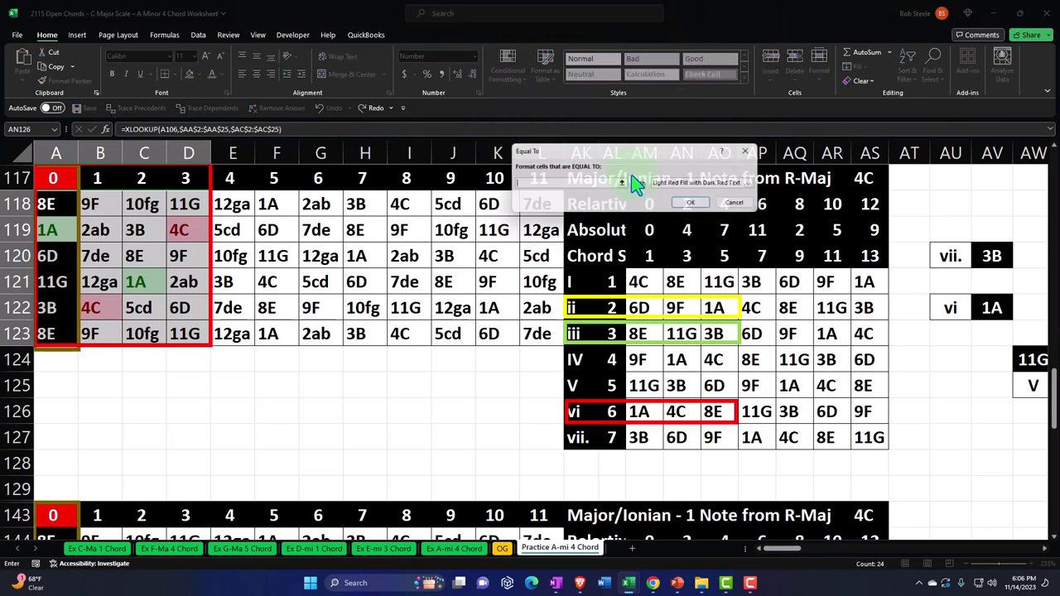
click(722, 411)
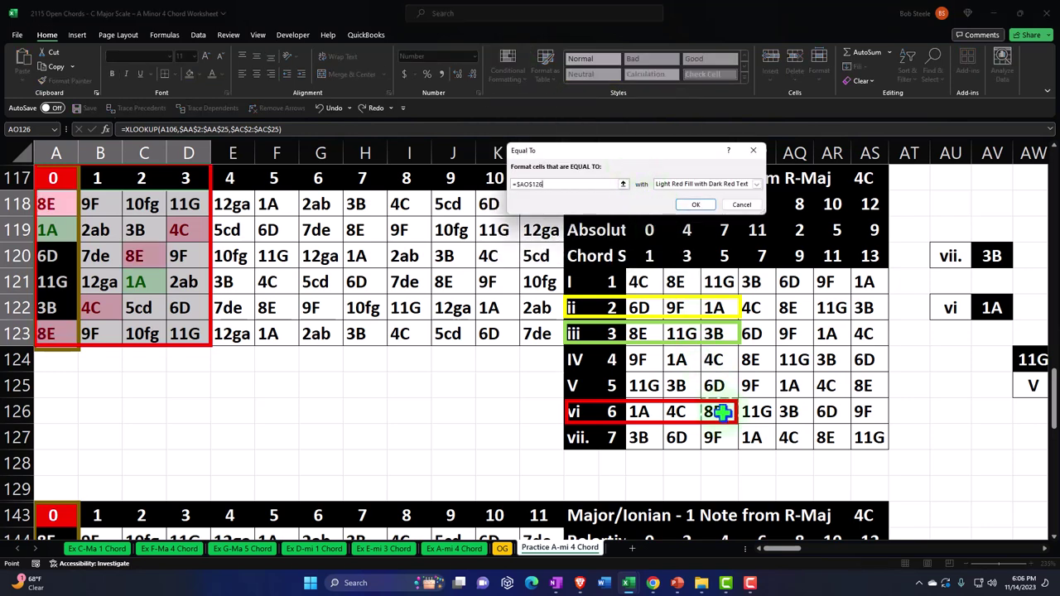
click(756, 184)
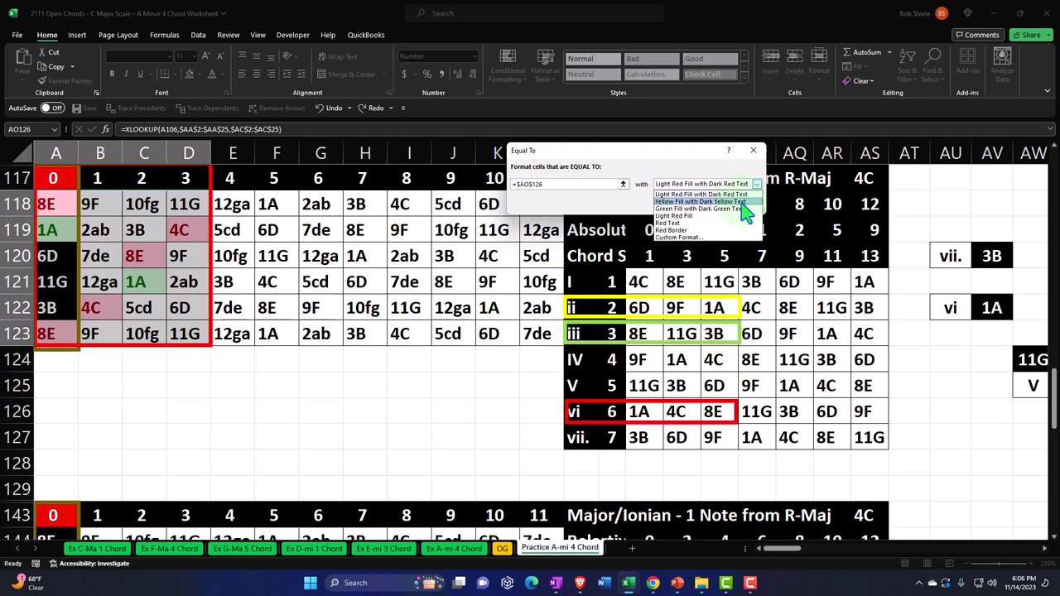
click(742, 202)
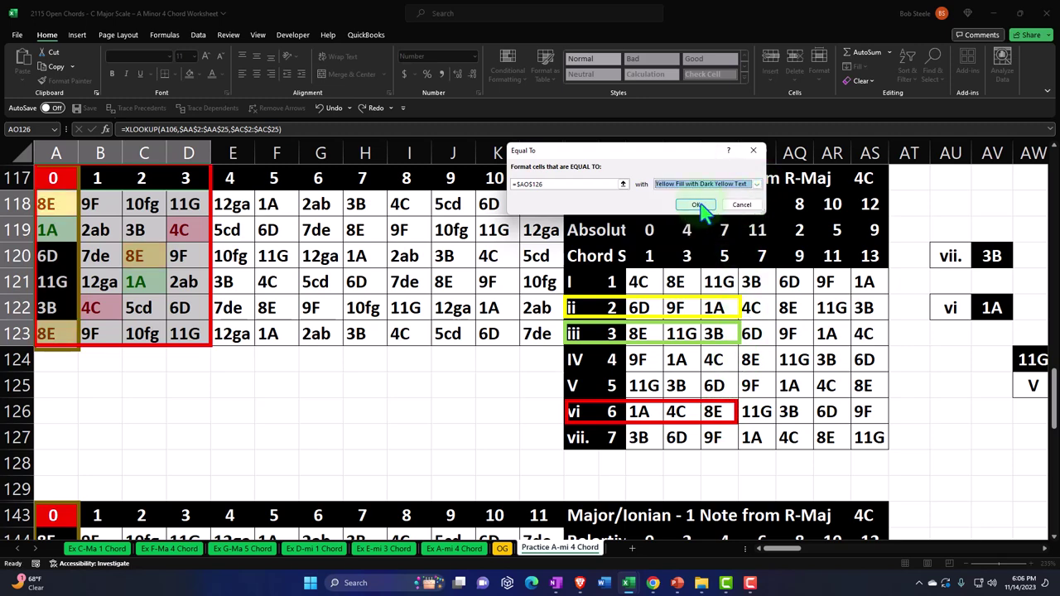
click(698, 206)
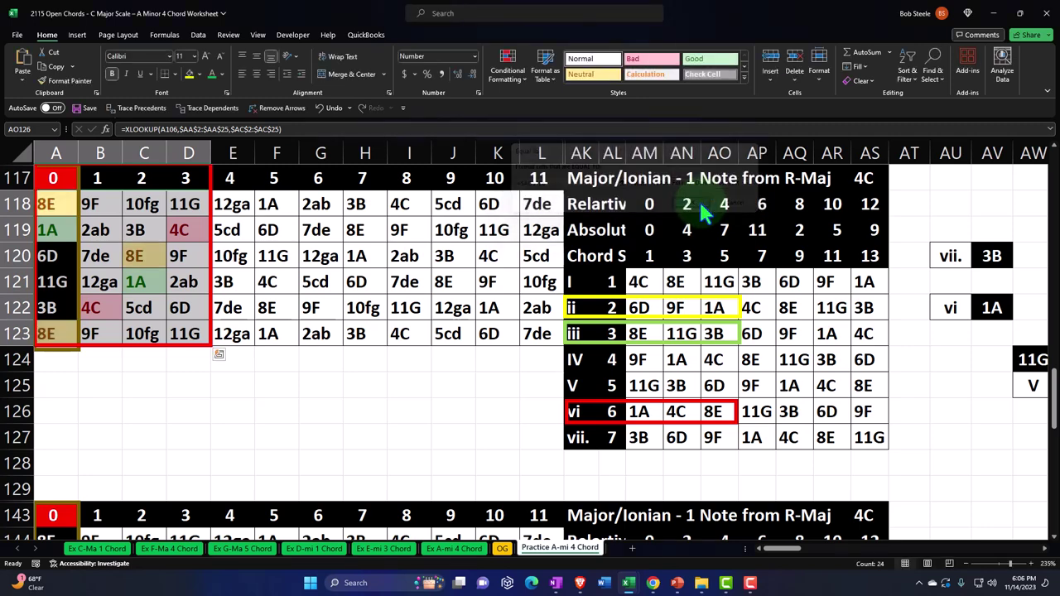
Copy the yellow ii outline onto the note grid and stretch it up to row 118
click(631, 296)
drag(631, 295, 385, 362)
drag(316, 352, 321, 207)
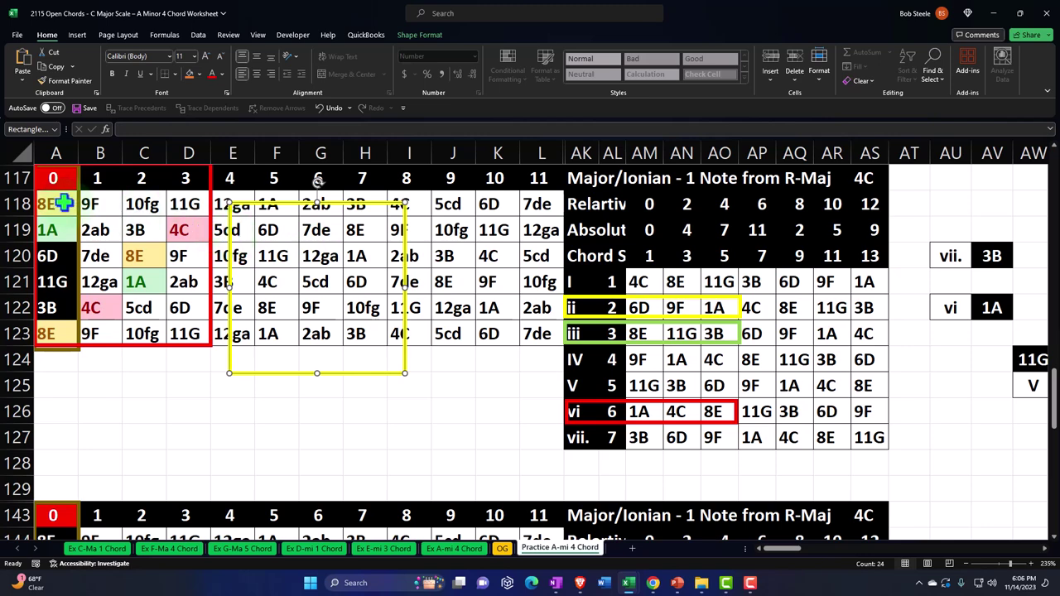
click(56, 230)
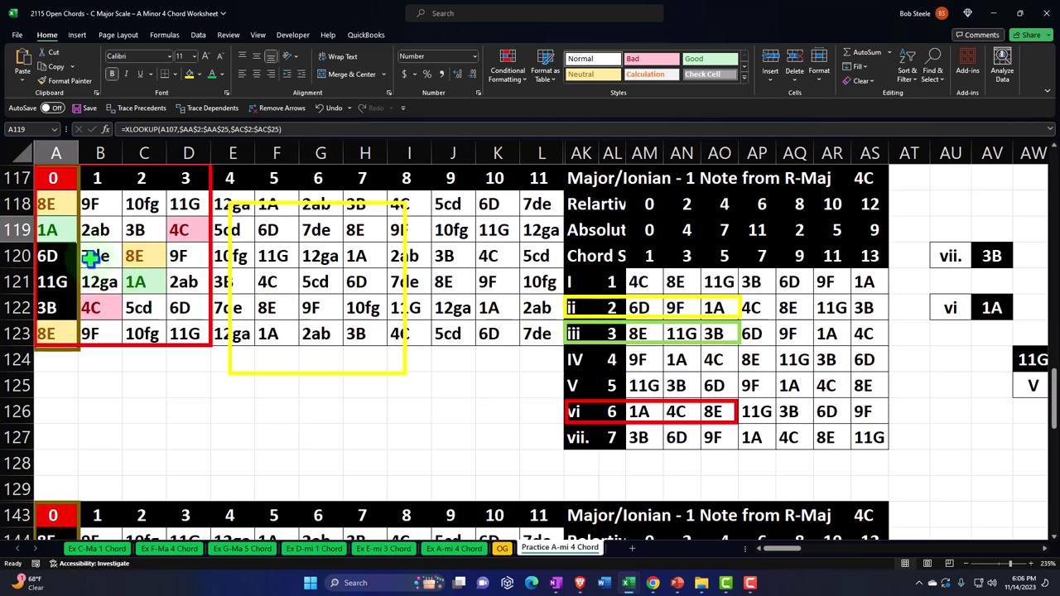
Position the yellow outline to frame F117:I123, then select F118:I123
key(Right)
key(Right)
key(Right)
key(Right)
key(Right)
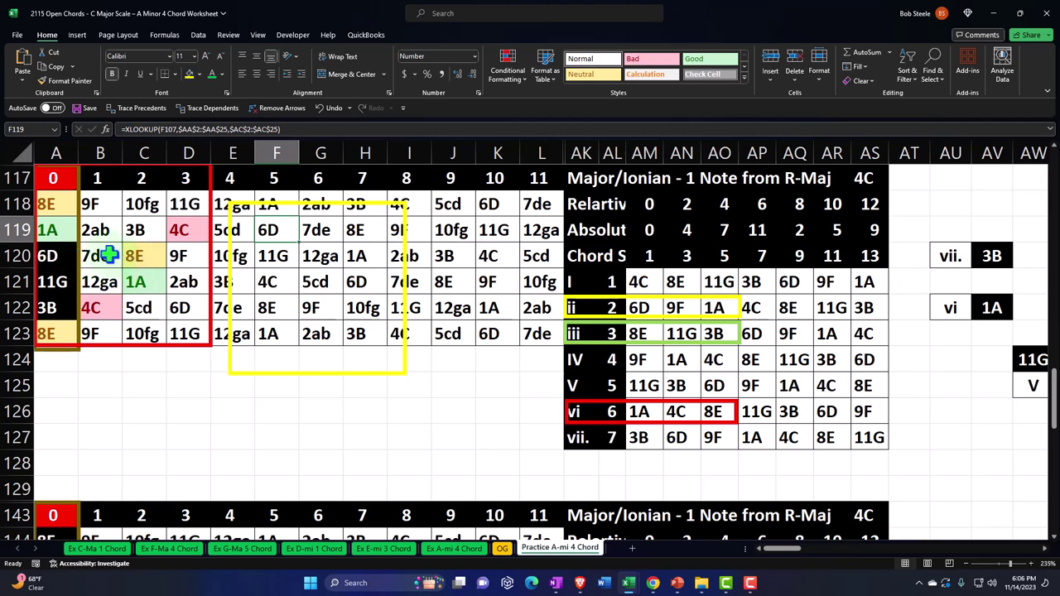
drag(110, 256, 133, 306)
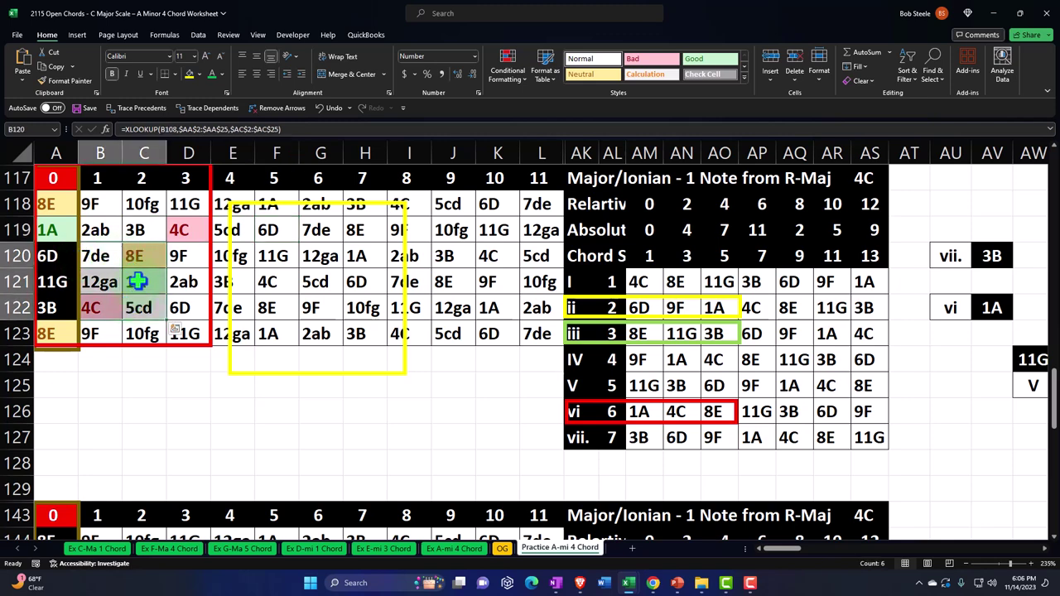
click(138, 282)
key(Right)
key(Right)
key(Right)
key(Right)
key(Right)
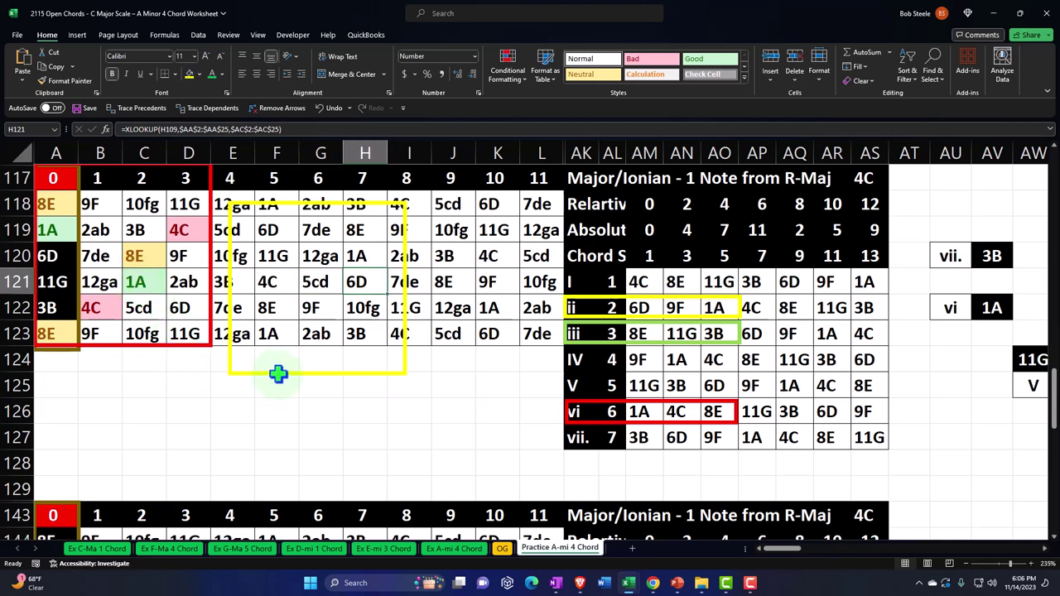
drag(277, 372, 301, 338)
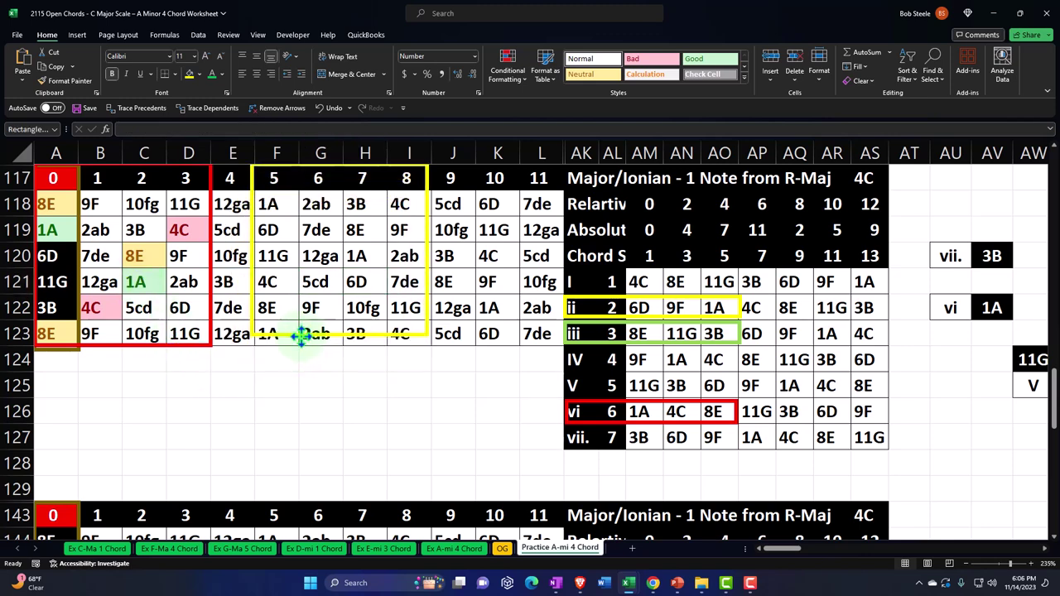
click(301, 338)
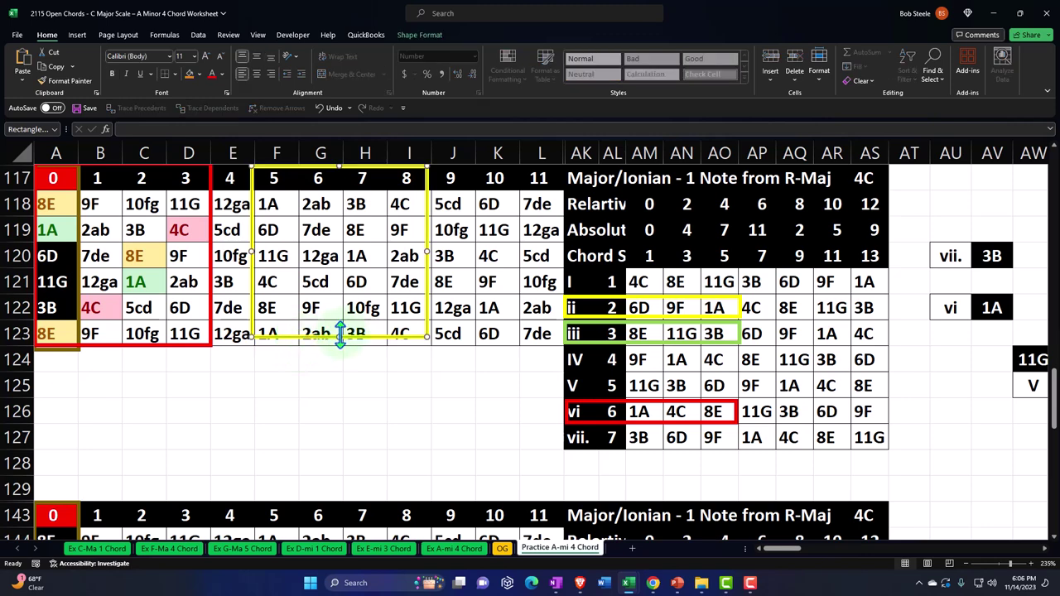
drag(340, 334, 338, 346)
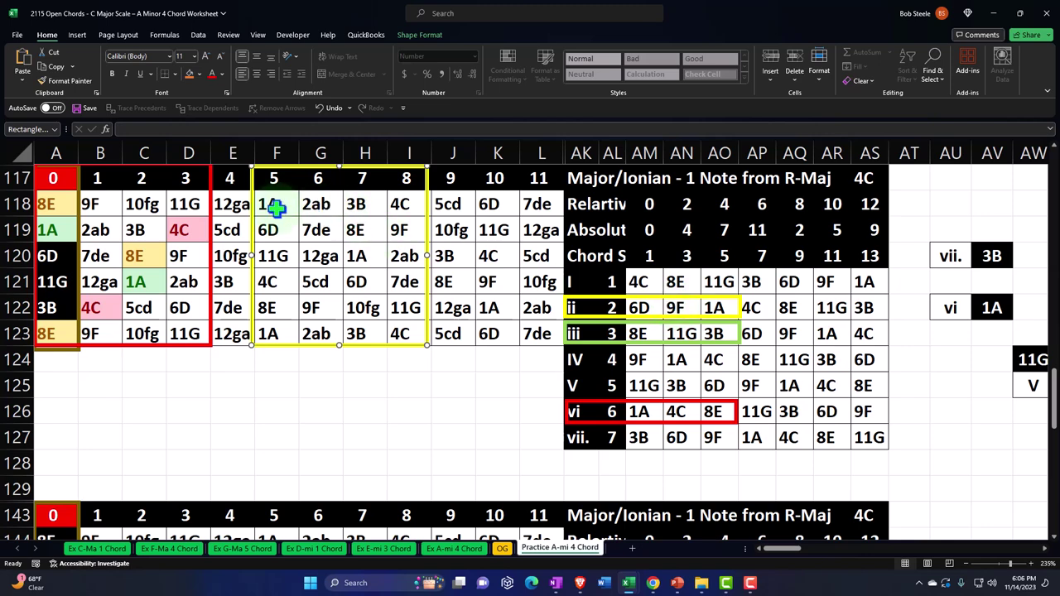
drag(274, 208, 401, 327)
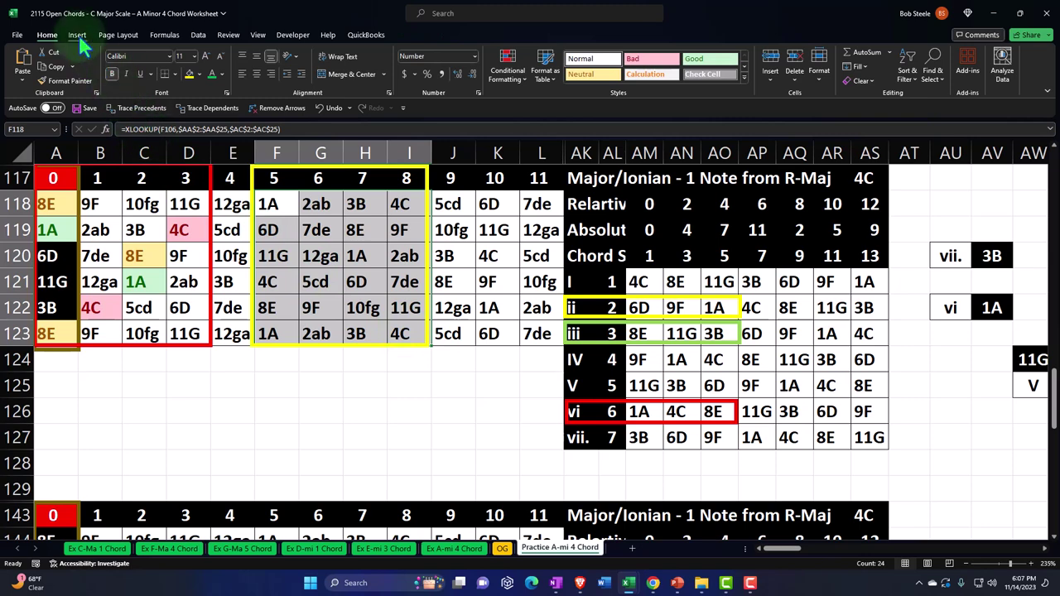
Add an Equal To rule highlighting cells matching AM122 (6D) in green
click(505, 70)
mouse_move(521, 101)
click(611, 174)
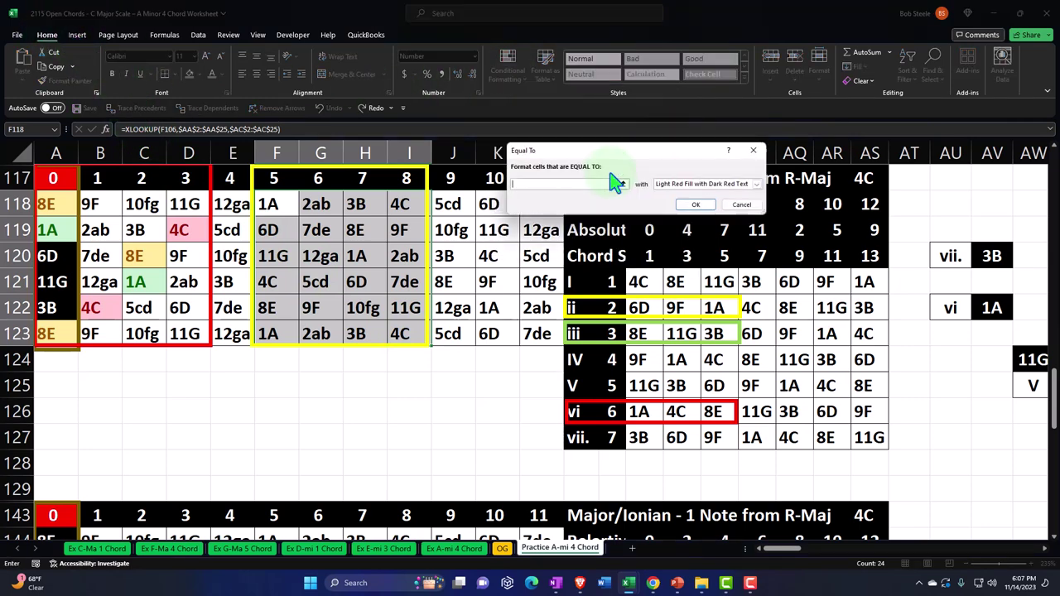
click(654, 308)
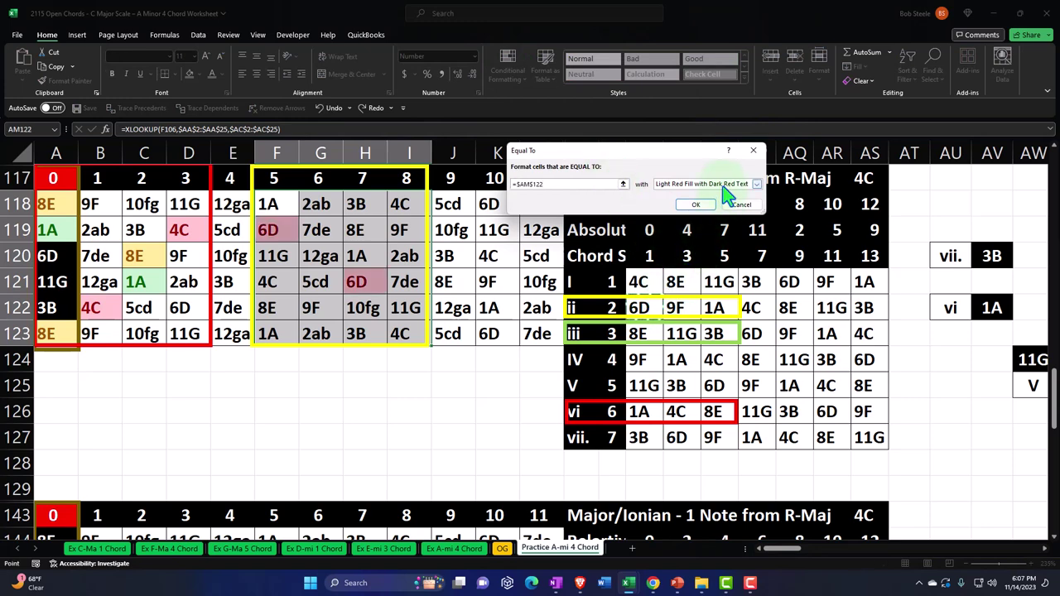
click(723, 184)
click(709, 208)
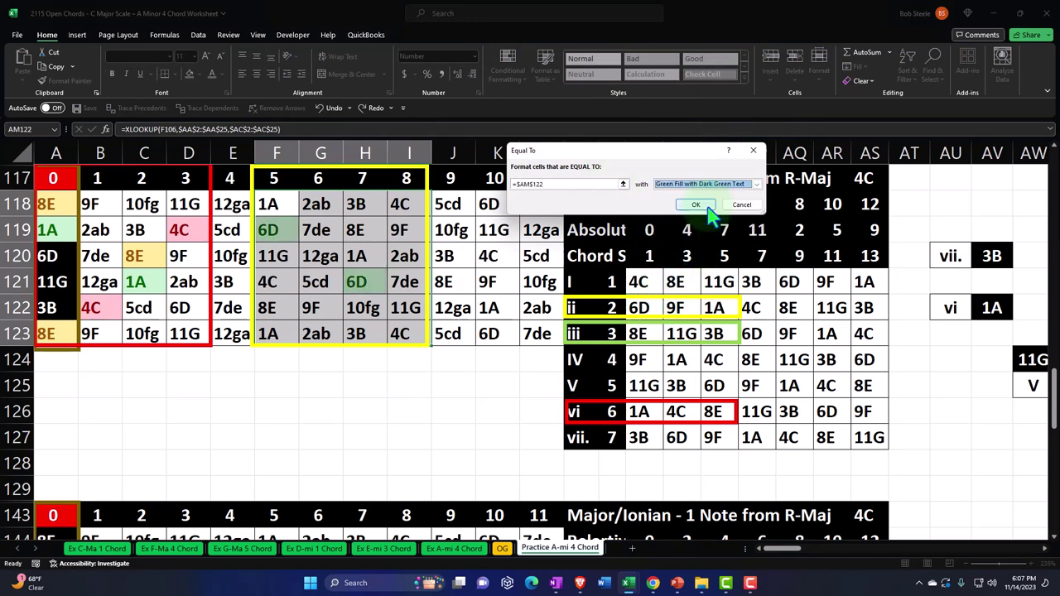
click(696, 206)
Add an Equal To rule highlighting cells matching AN122 (9F) in light red
click(494, 73)
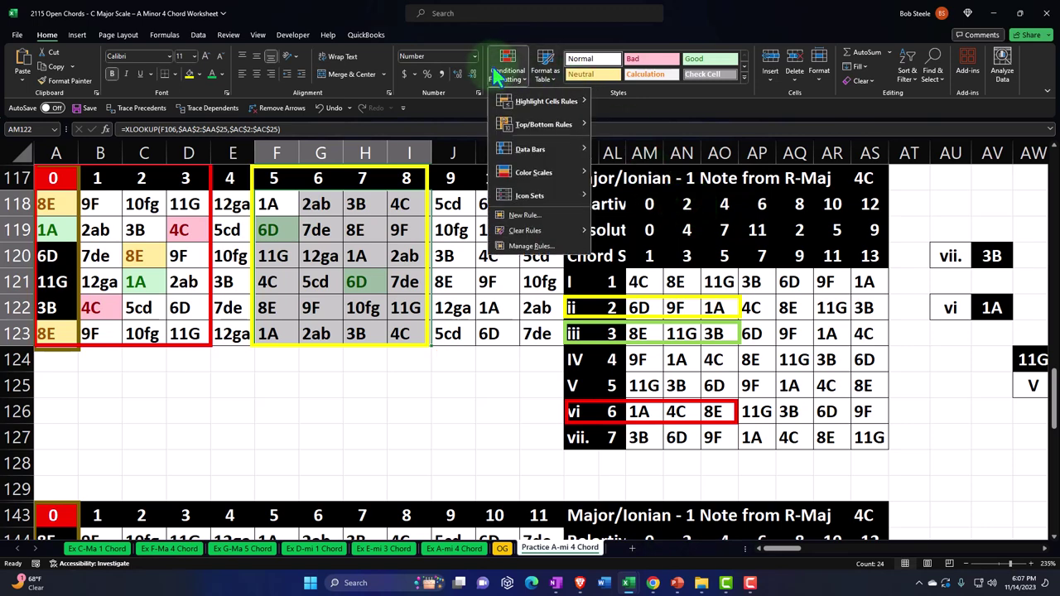
mouse_move(546, 101)
click(629, 173)
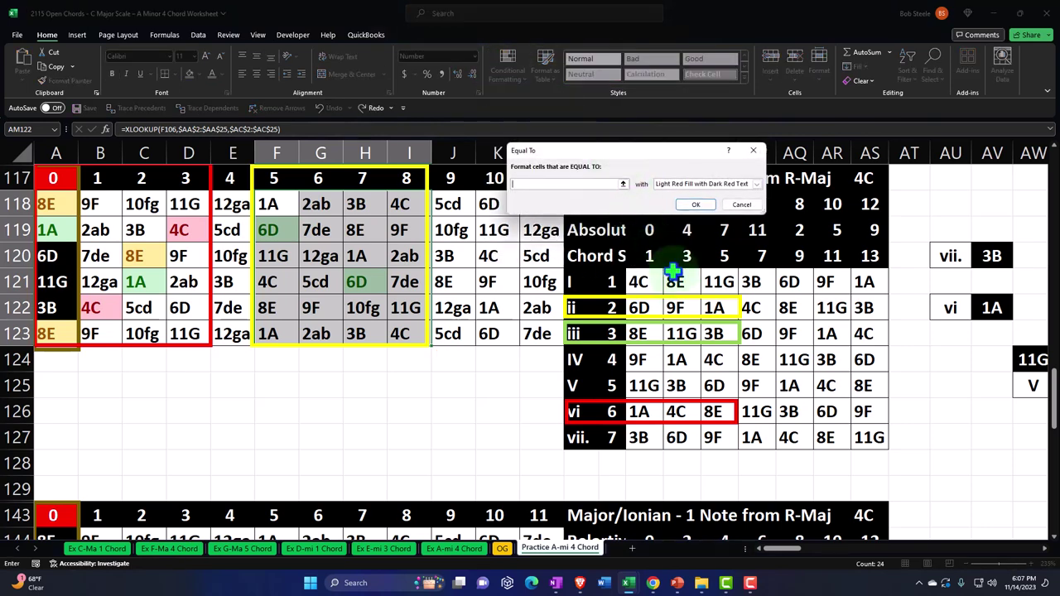
click(684, 307)
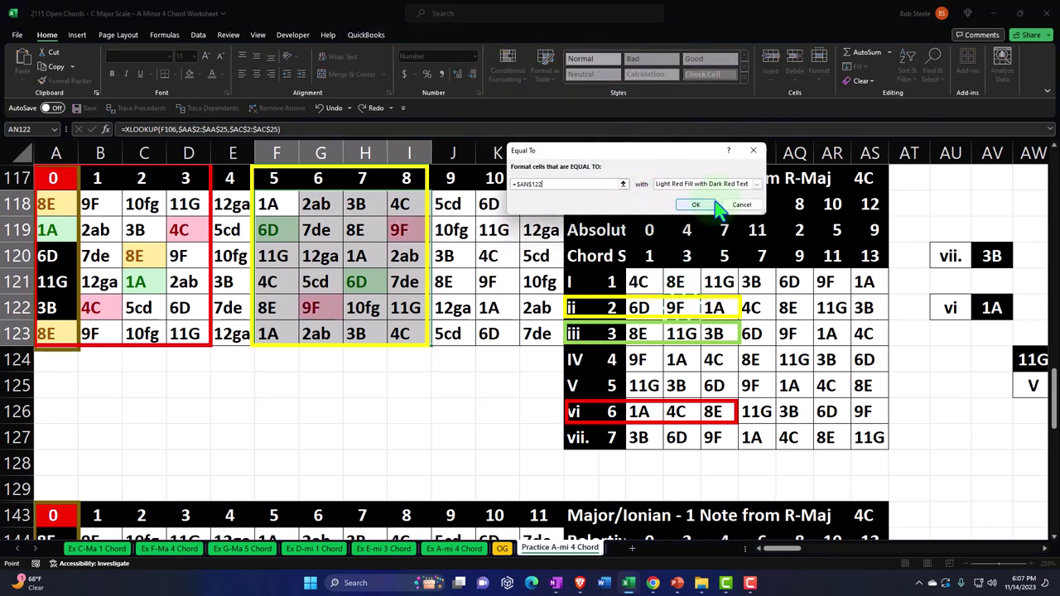
click(696, 206)
Add an Equal To rule highlighting cells matching AO122 (1A) in yellow
click(511, 83)
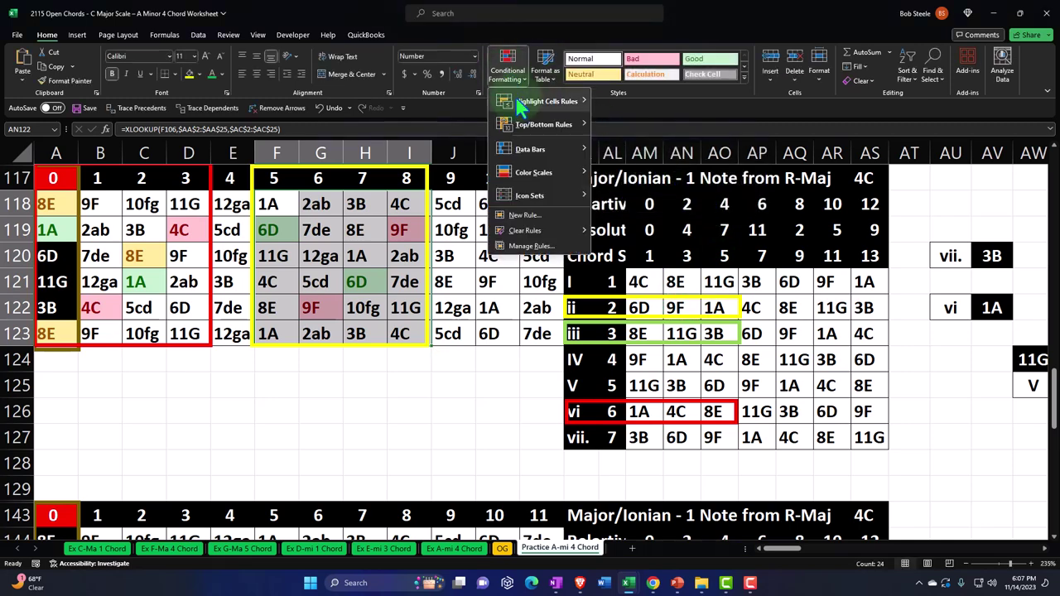
mouse_move(522, 107)
click(615, 174)
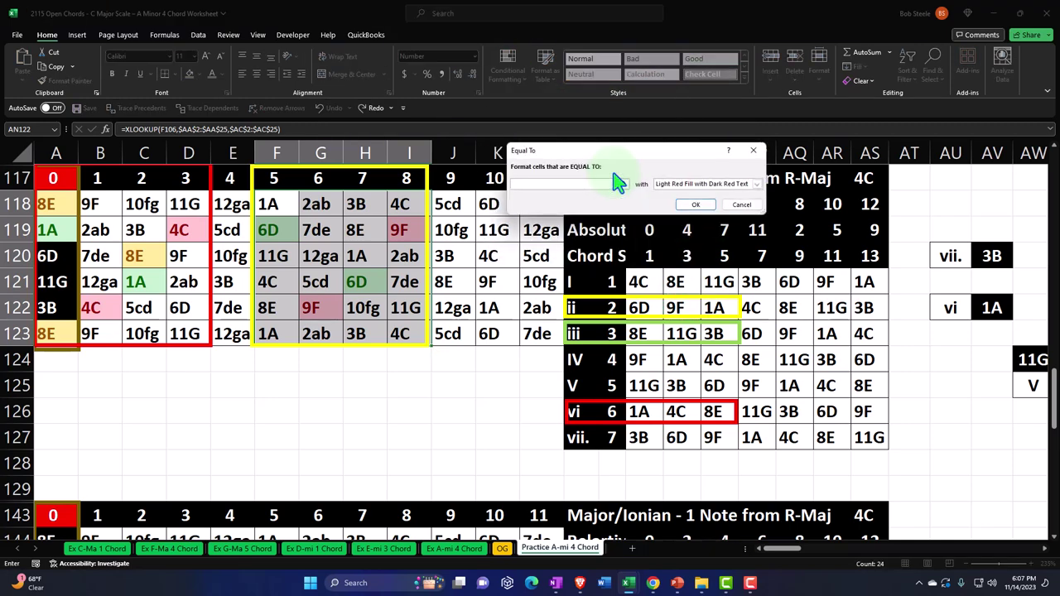
click(717, 307)
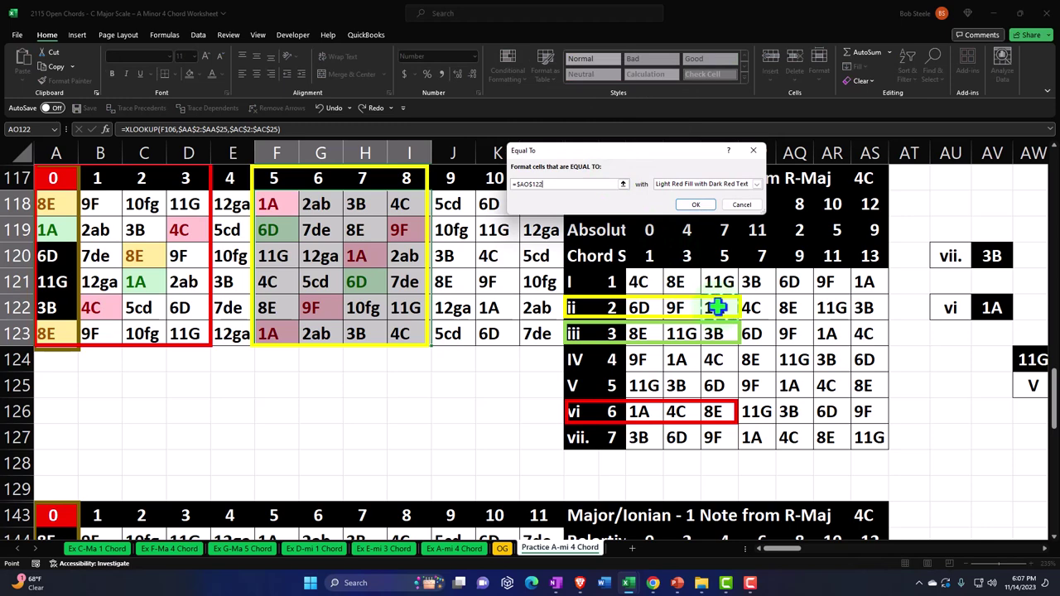
click(757, 184)
click(745, 209)
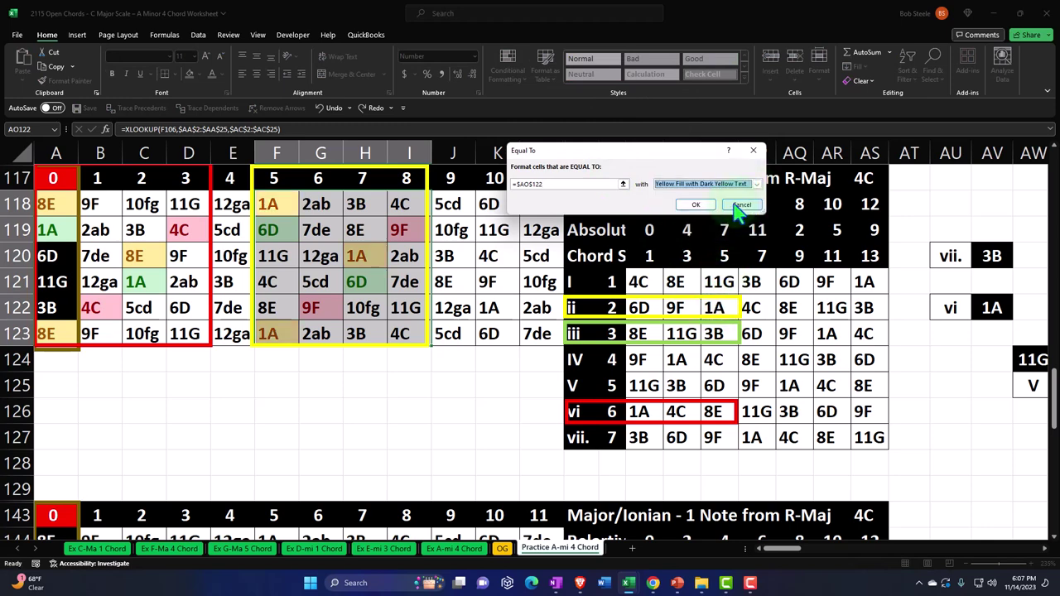
click(708, 207)
click(416, 414)
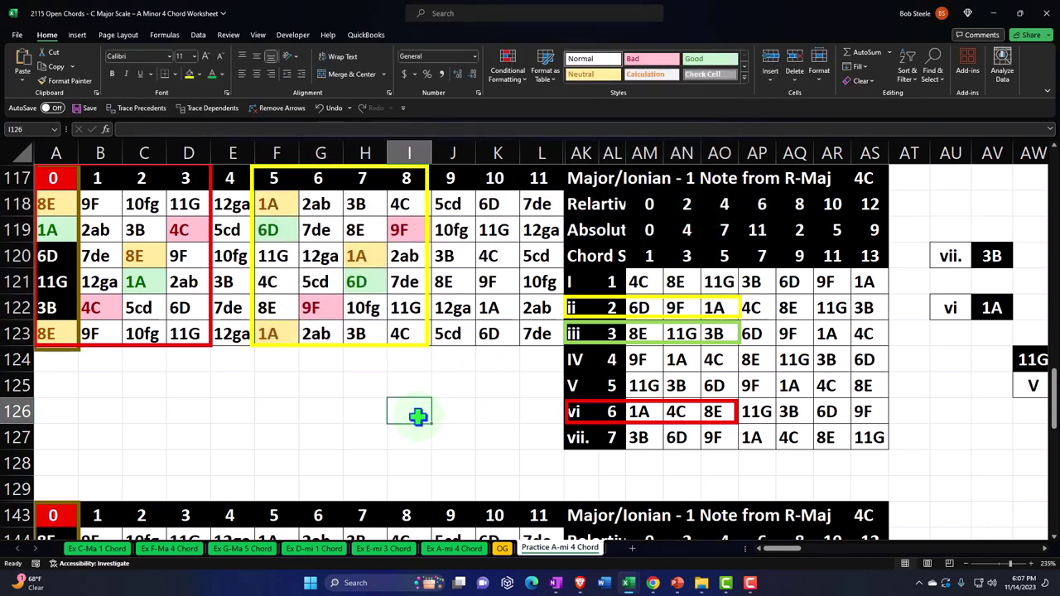
Format-paint the vi chord cells AM126:AO126 green, pink and yellow from the note grid
click(145, 280)
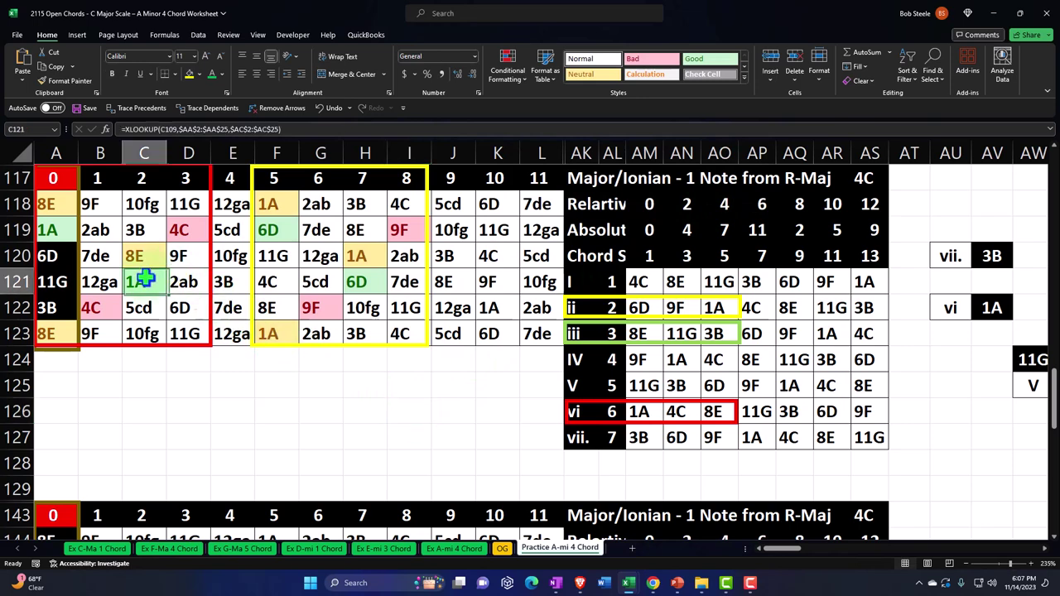
click(70, 82)
click(643, 411)
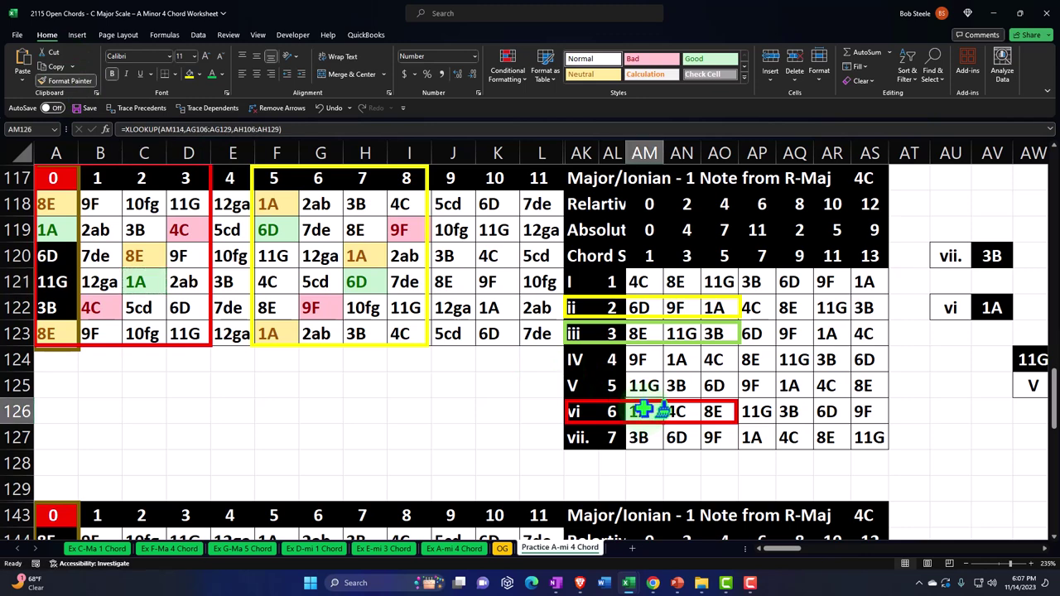
click(182, 230)
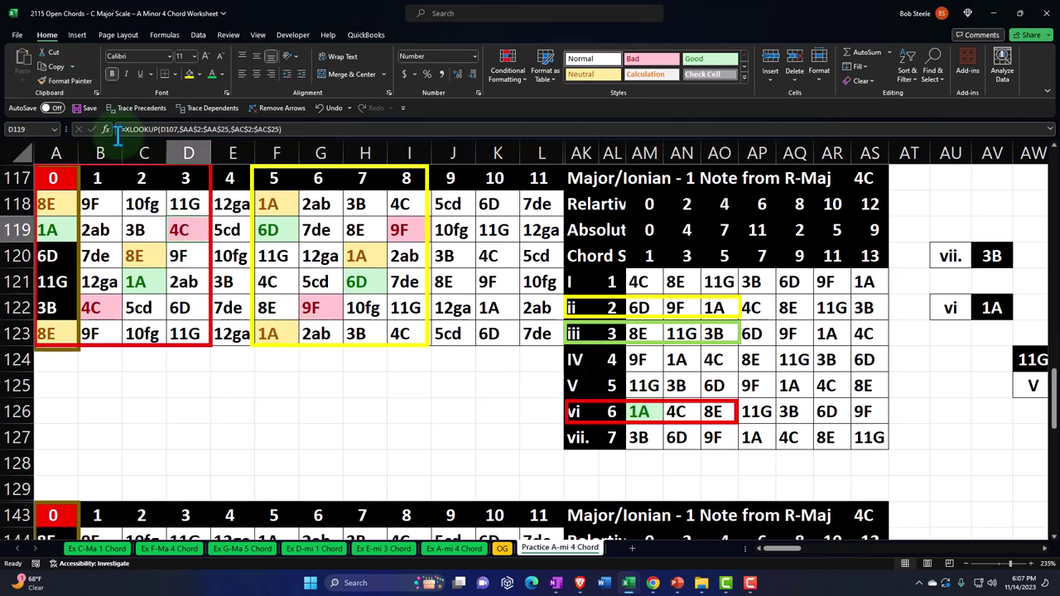
click(70, 81)
click(685, 409)
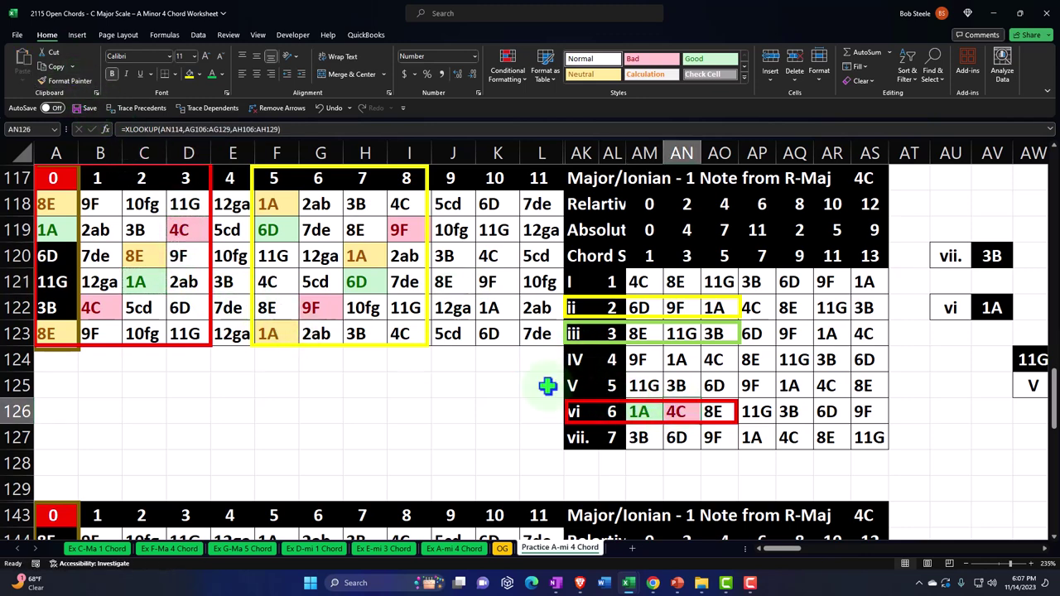
click(140, 256)
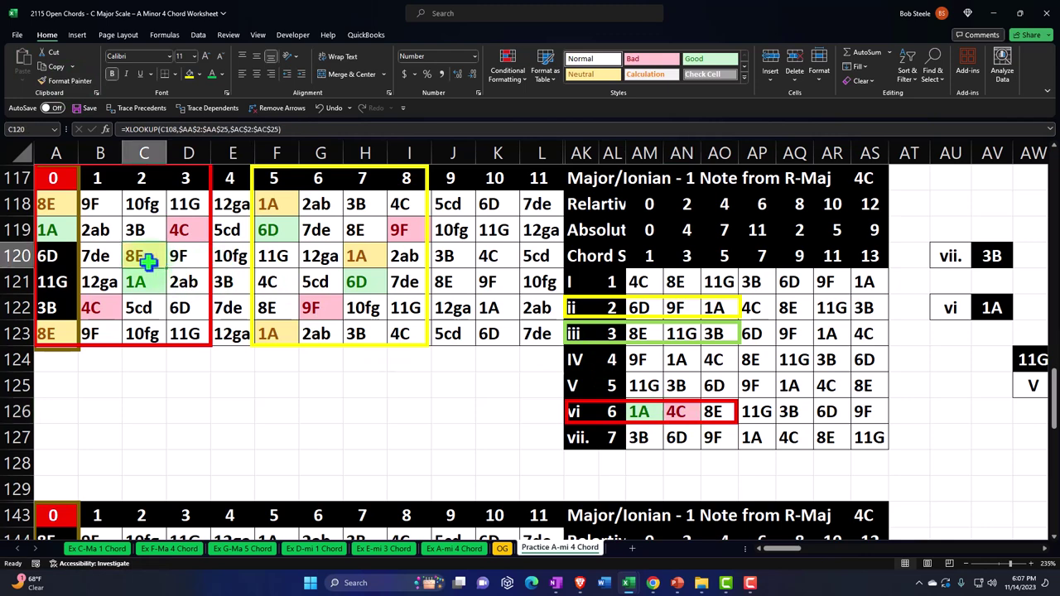
click(70, 81)
click(718, 412)
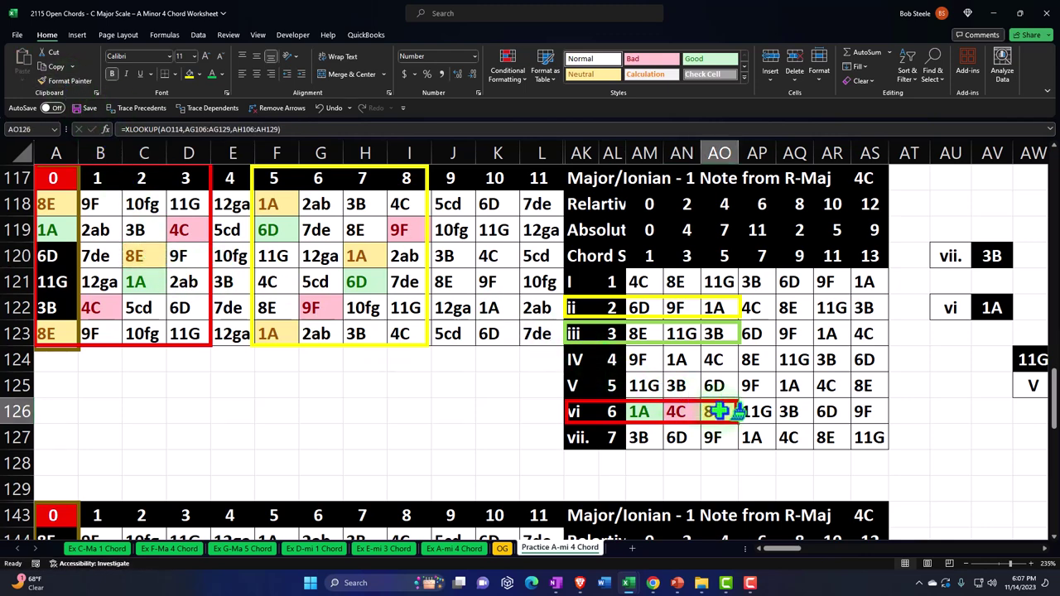
Format-paint the ii chord cells AM122:AO122 green, pink and yellow from F119, I119, H120
click(263, 232)
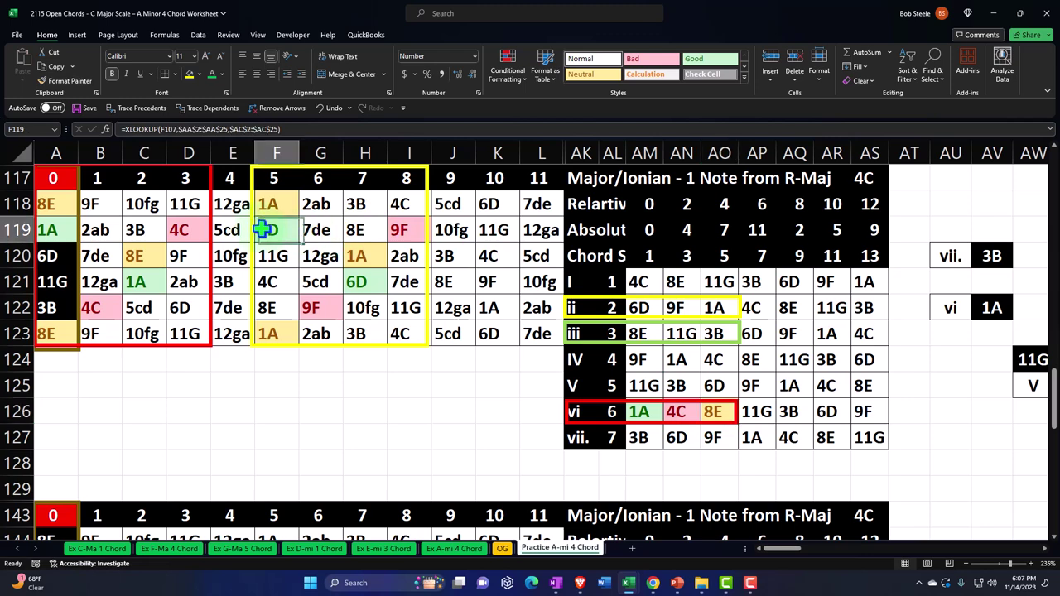
click(70, 81)
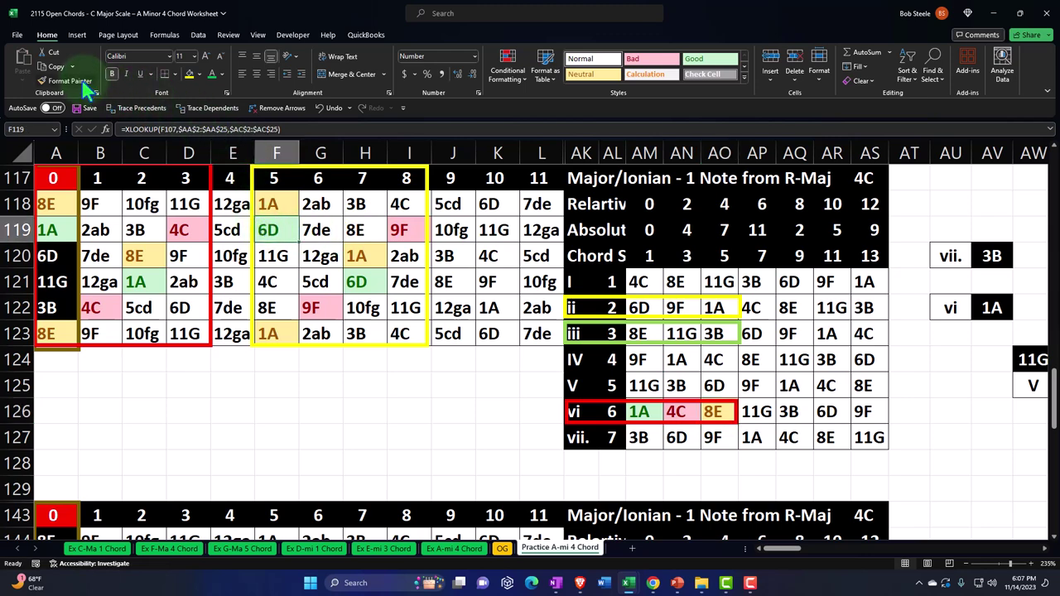
click(643, 307)
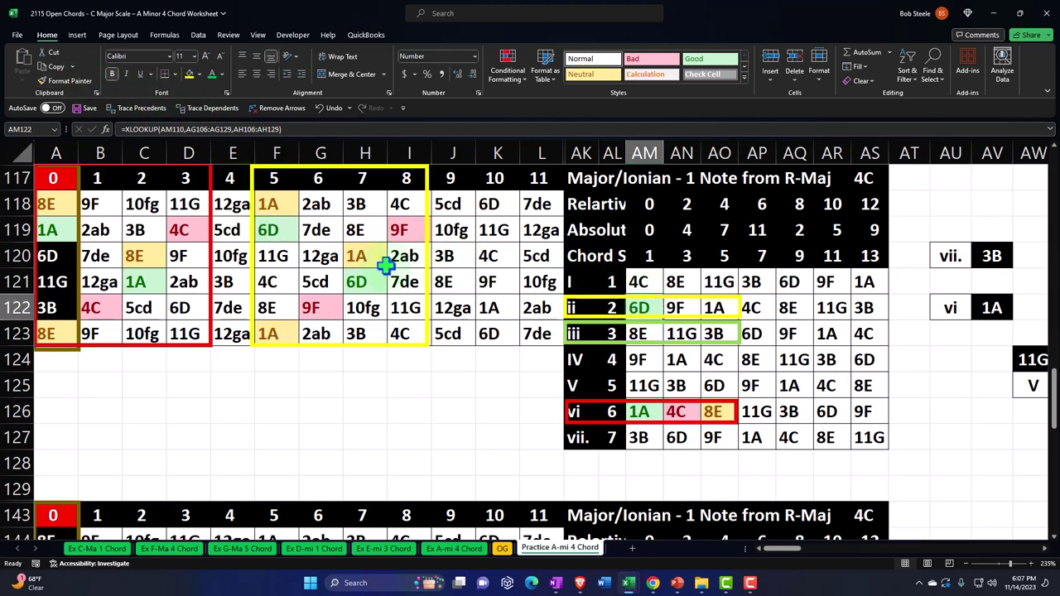
click(399, 230)
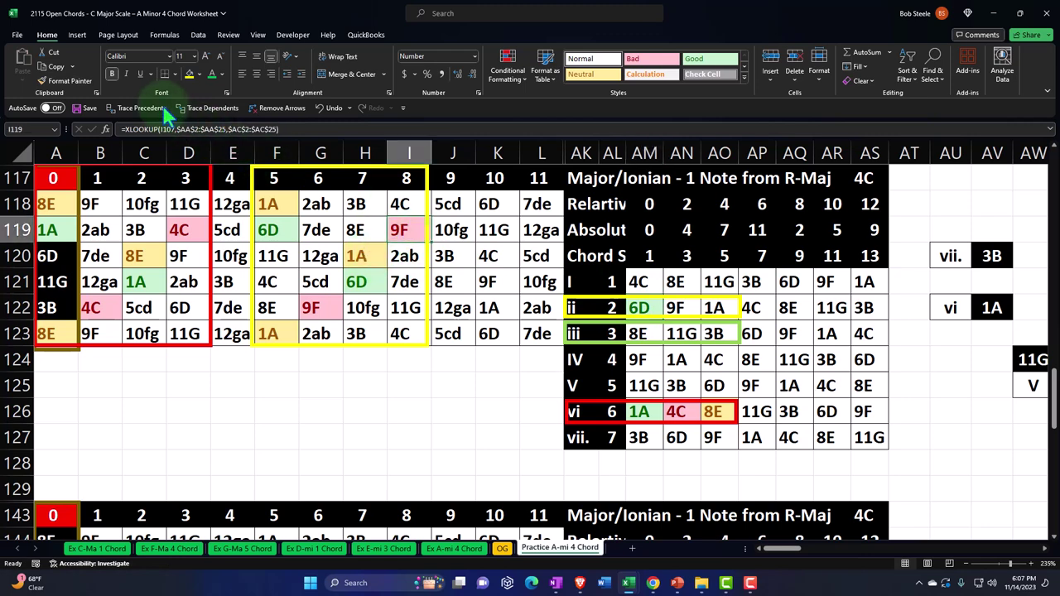
click(70, 81)
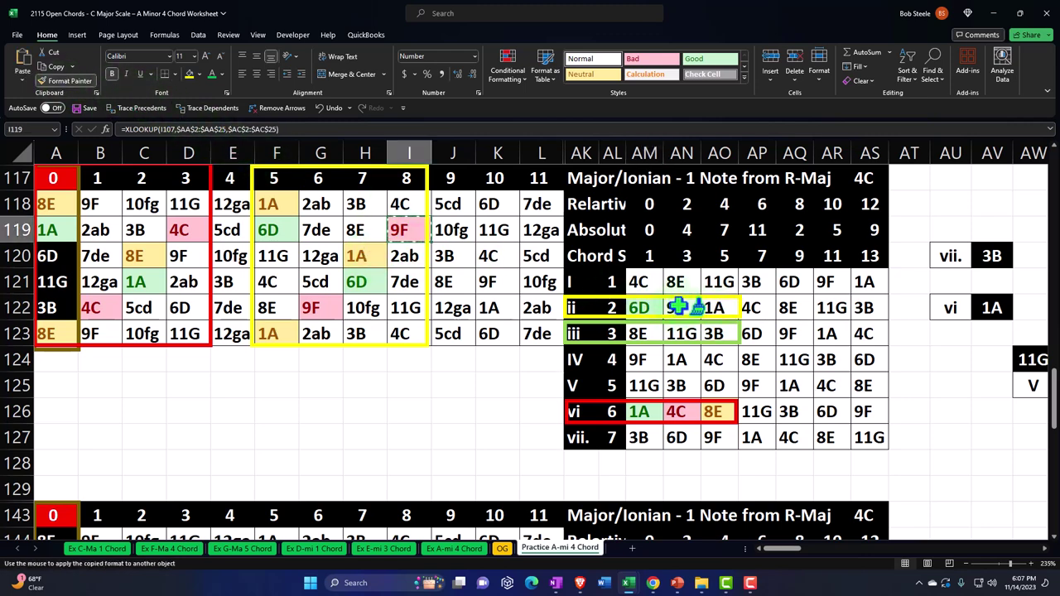
click(679, 307)
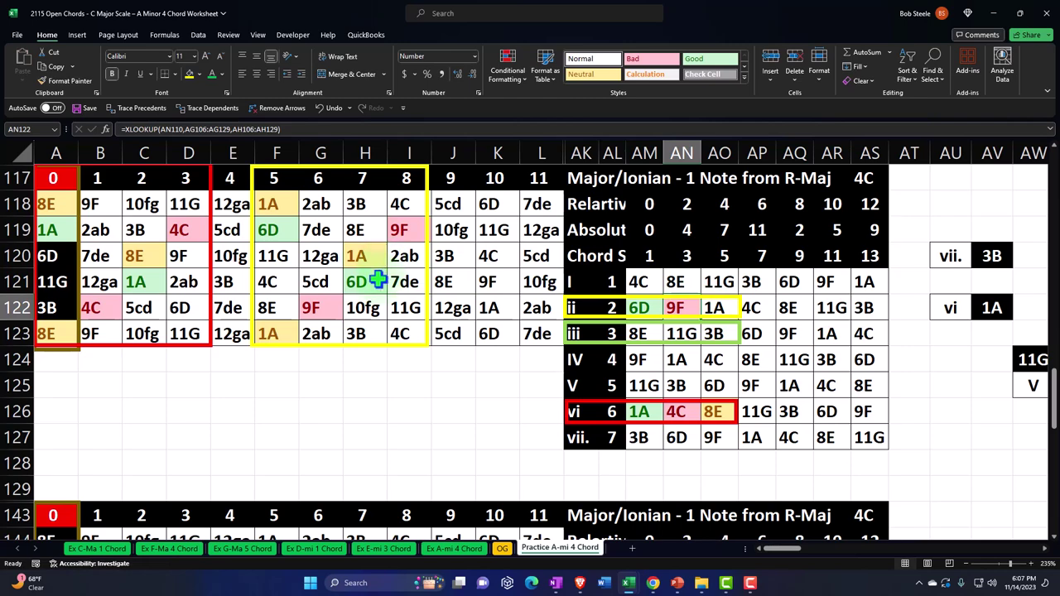
click(356, 256)
click(70, 81)
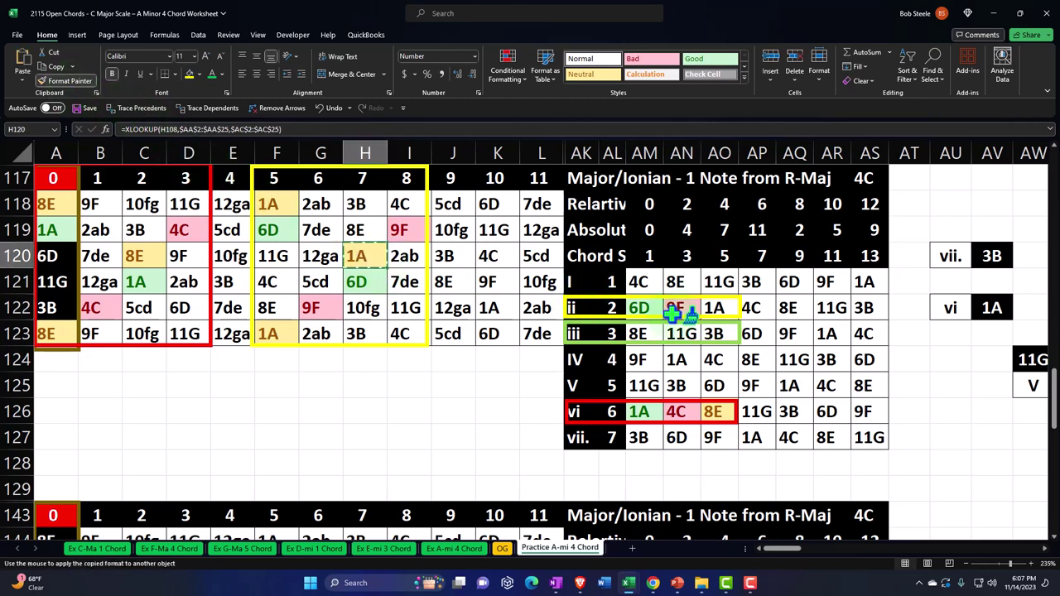
click(717, 307)
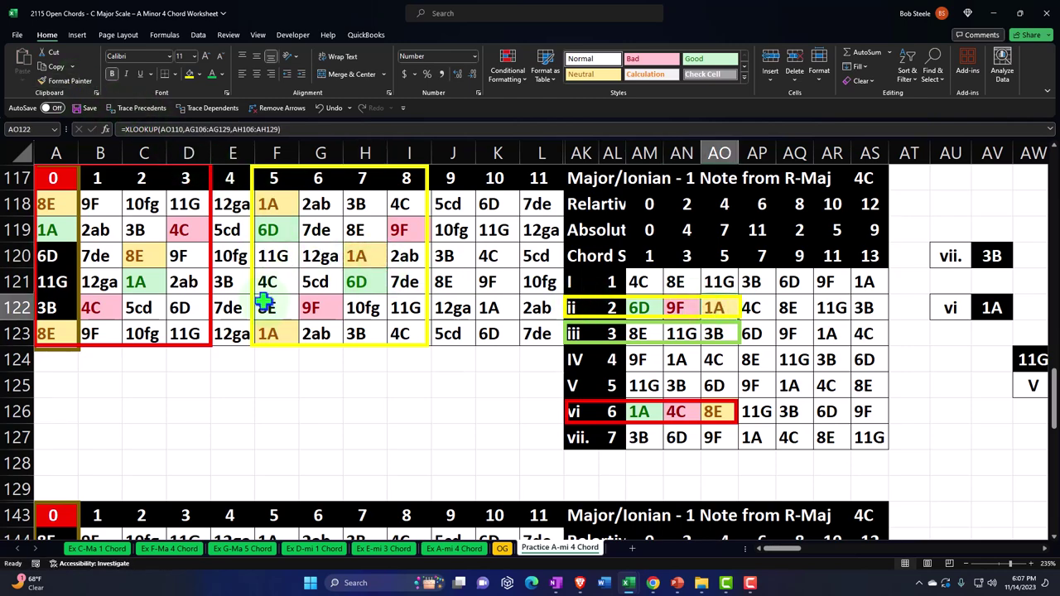
Copy the red note boxes from the upper table and paste two copies onto the lower table
scroll(263, 305, up, 9)
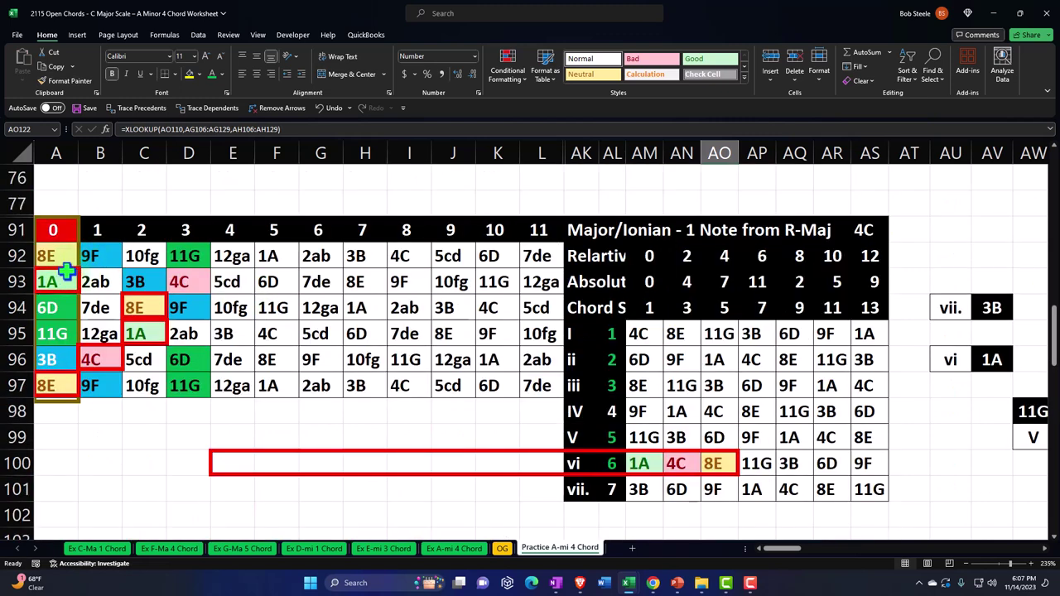
click(64, 270)
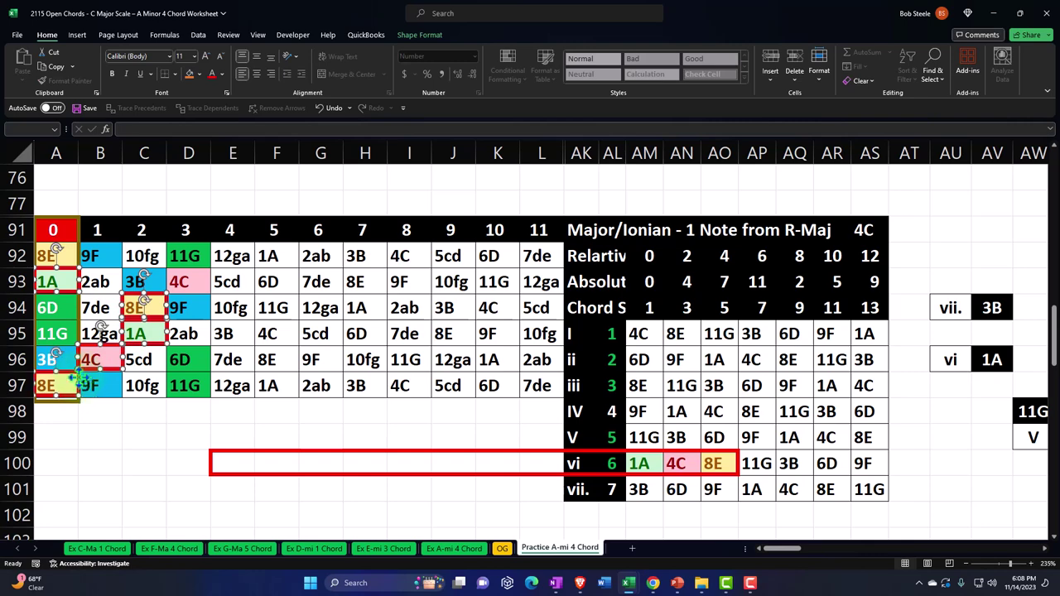
key(ctrl+c)
scroll(136, 381, down, 3)
click(50, 385)
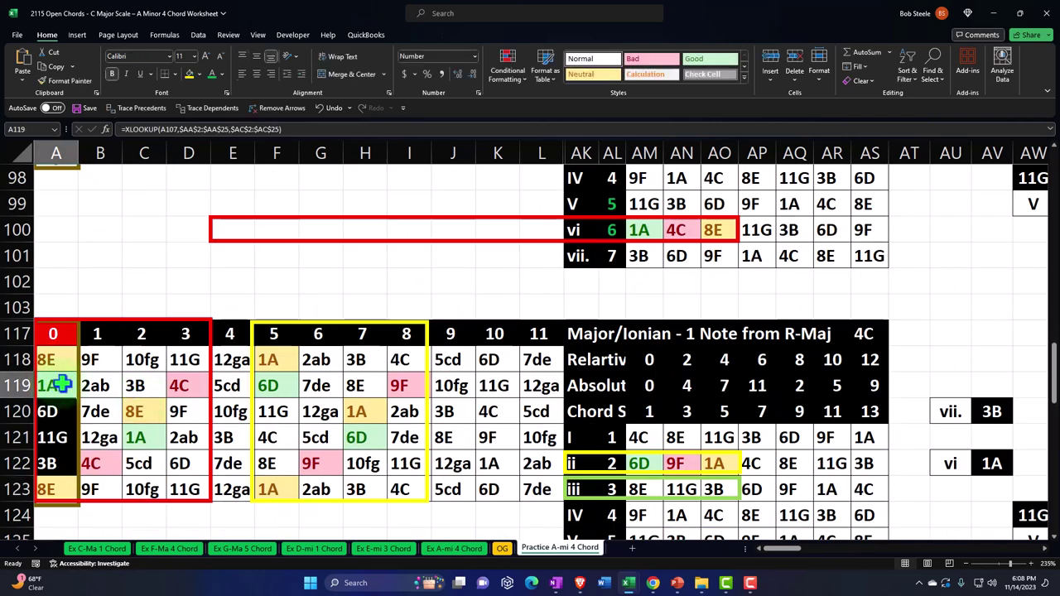
key(ctrl+v)
scroll(233, 357, down, 1)
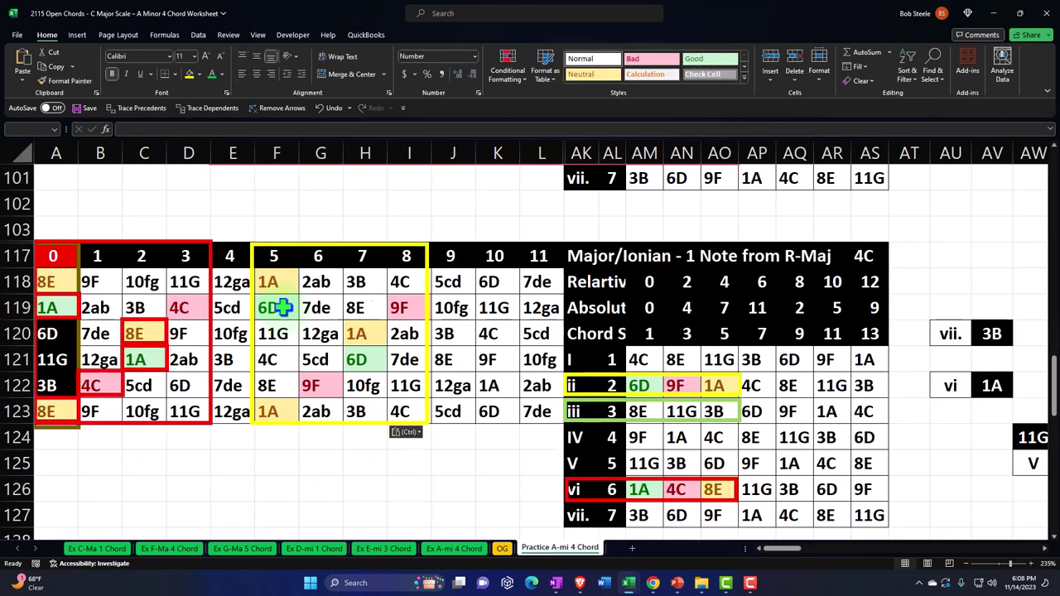
key(ctrl+v)
scroll(284, 311, down, 1)
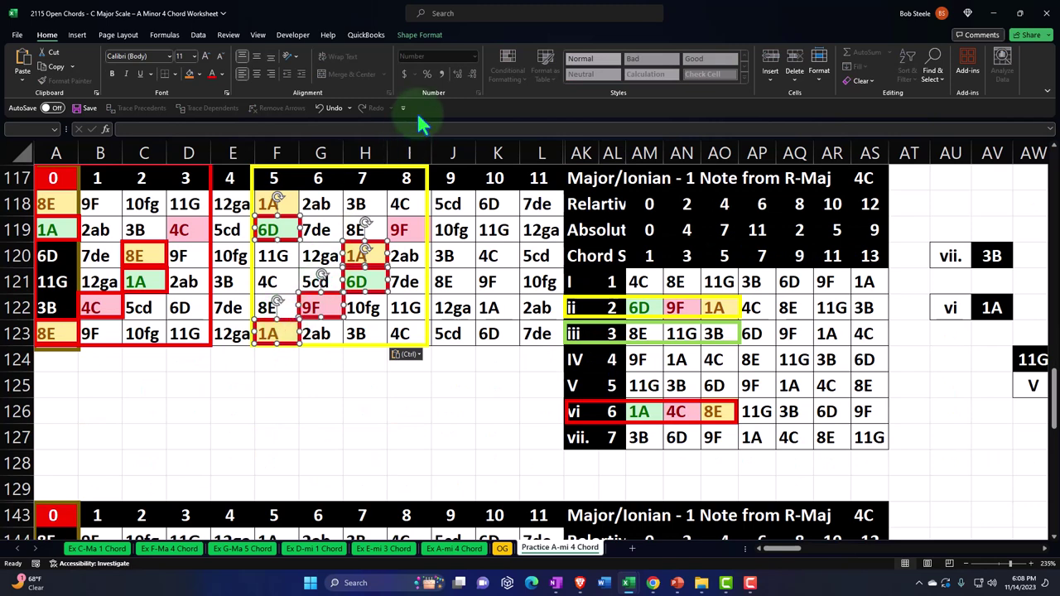
Give the pasted note boxes in the 5–8 block a yellow outline
click(419, 35)
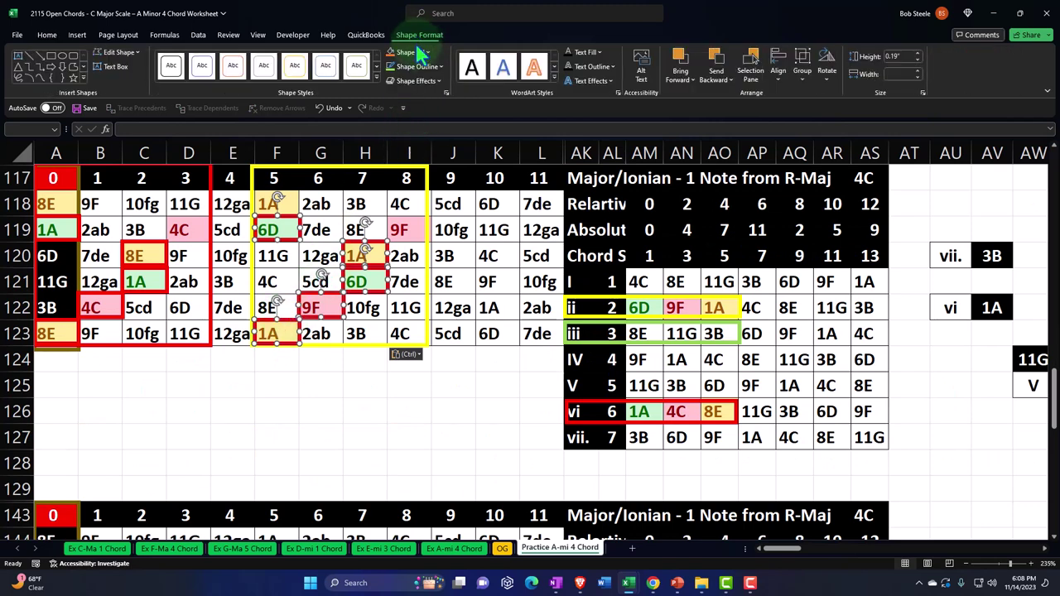
click(416, 67)
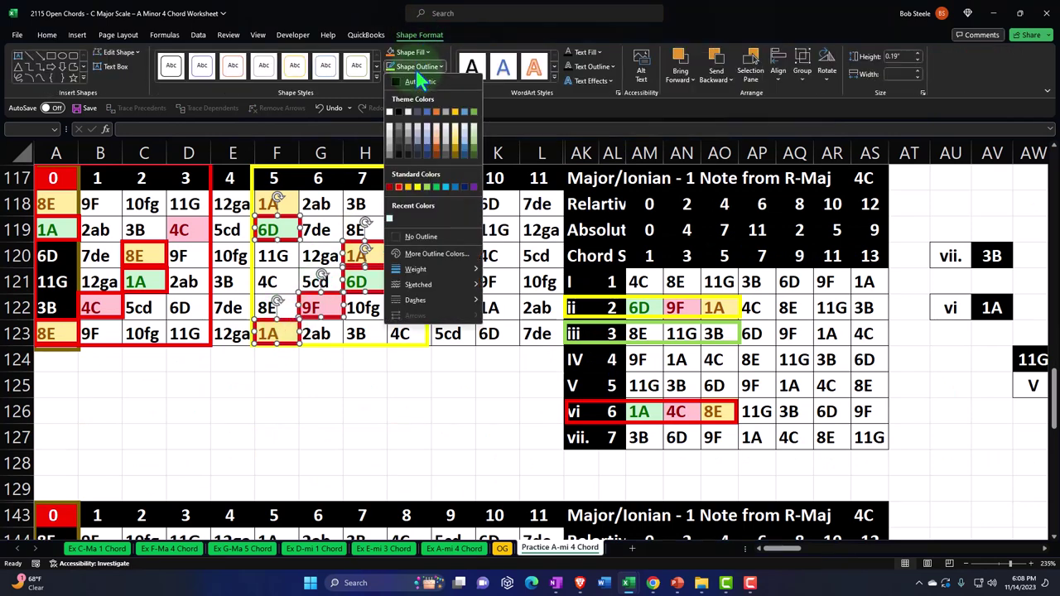
click(419, 187)
click(411, 357)
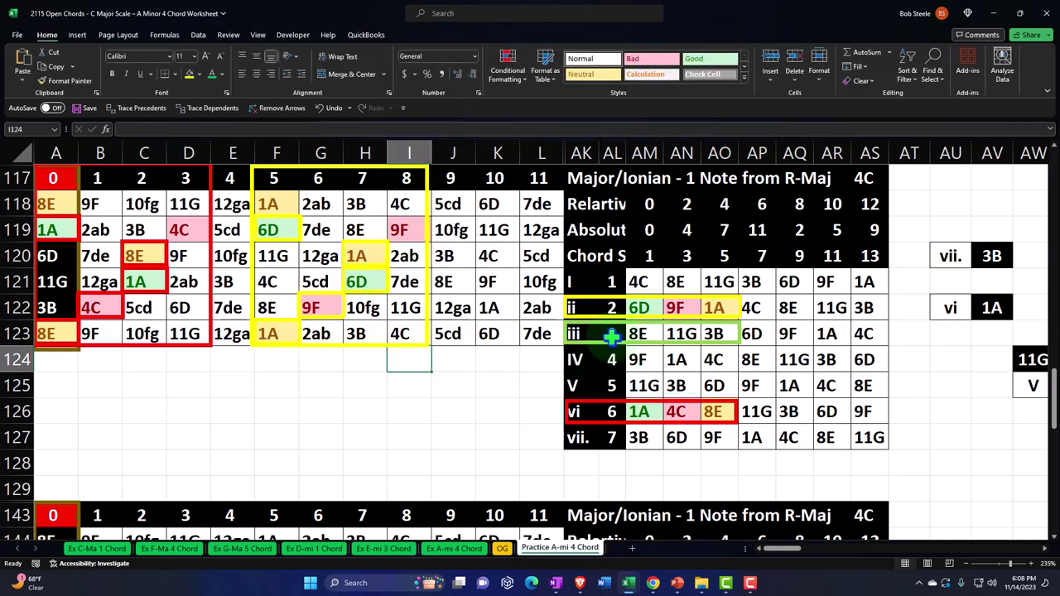
Move the yellow chord outline over columns H–K
click(276, 224)
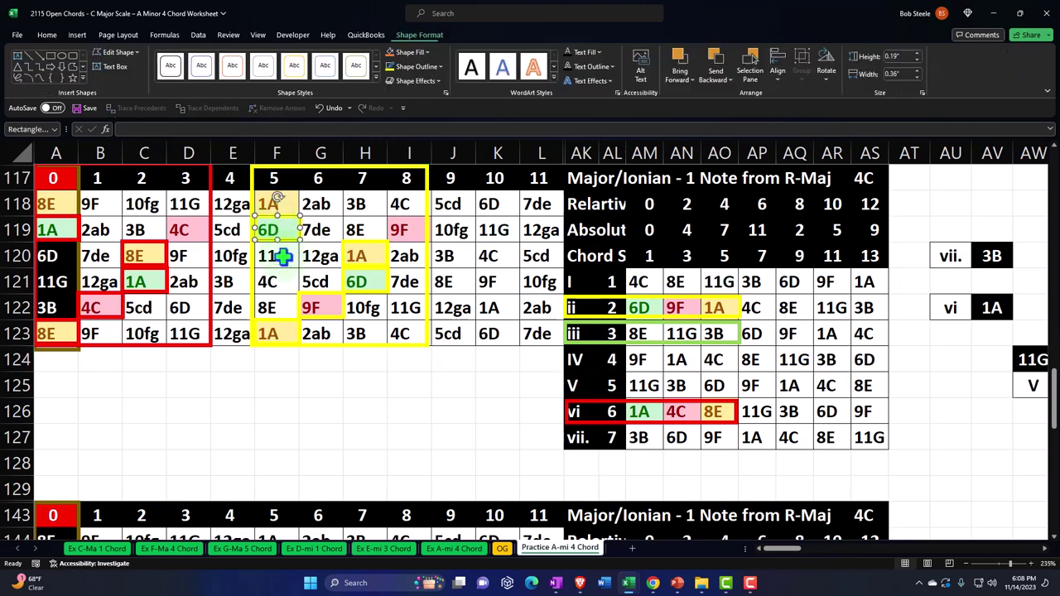
click(360, 232)
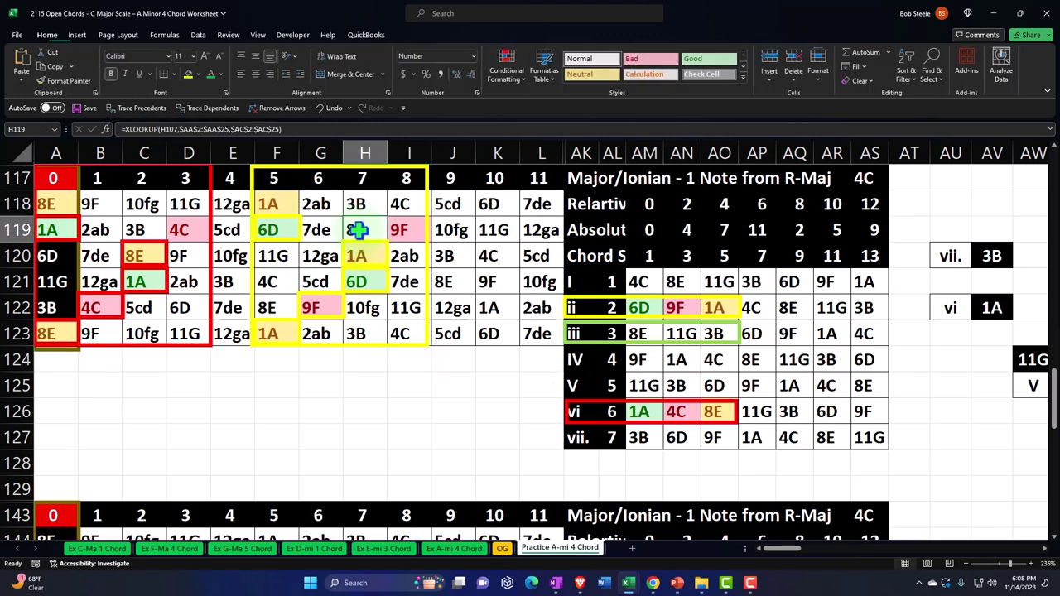
click(251, 188)
drag(250, 189, 340, 180)
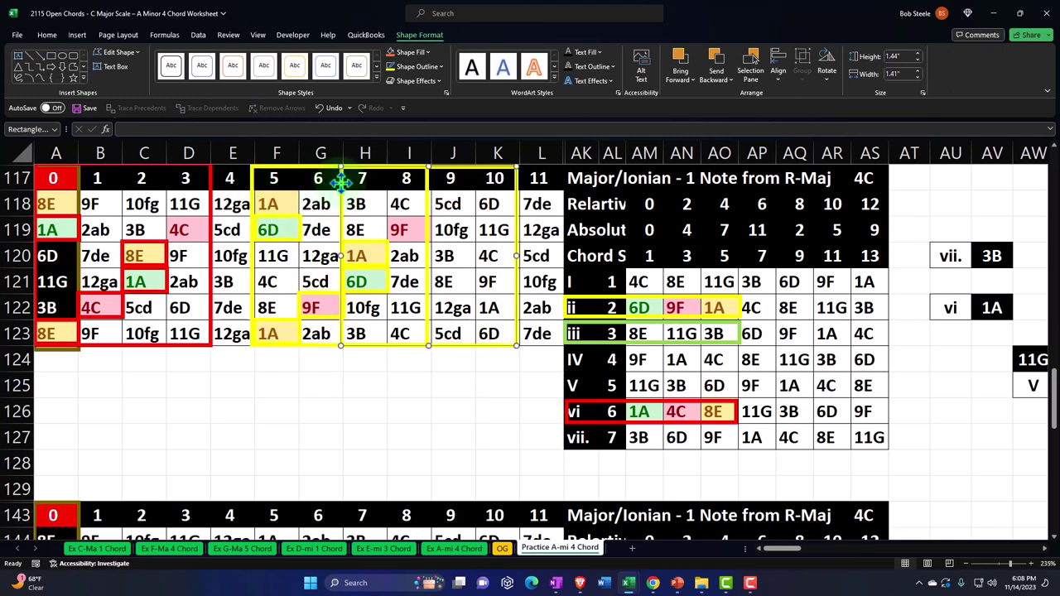
Make the outline light green, duplicate it for the next group, and delete the stray rectangle
click(418, 66)
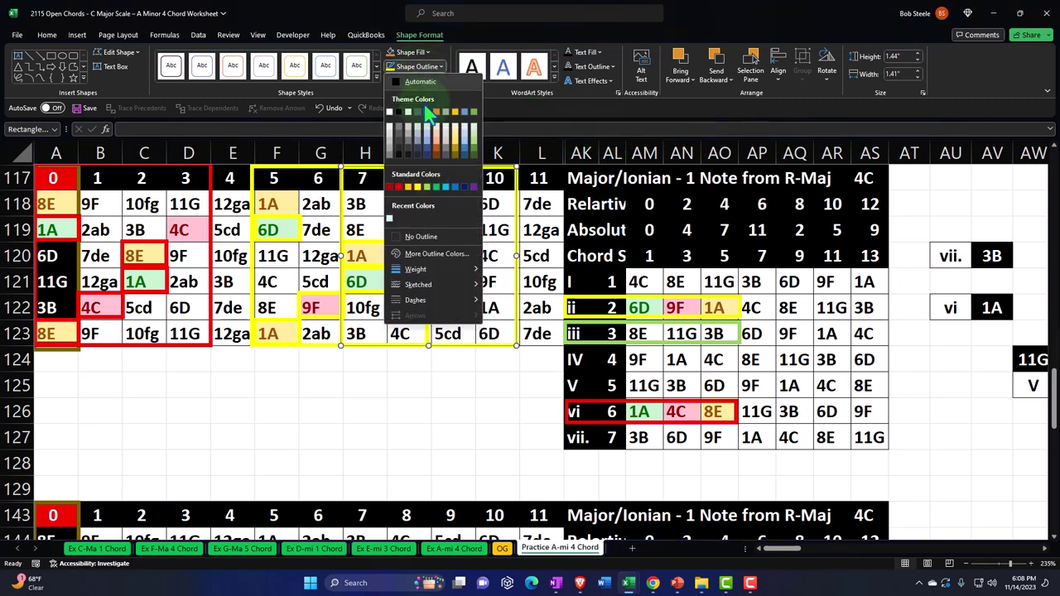
click(430, 188)
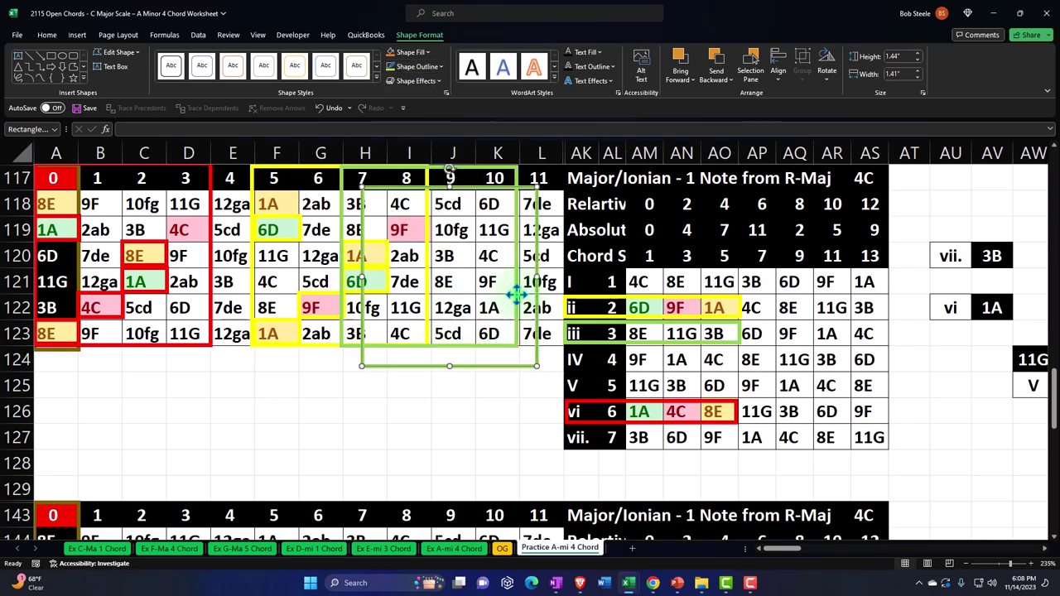
drag(361, 365, 386, 420)
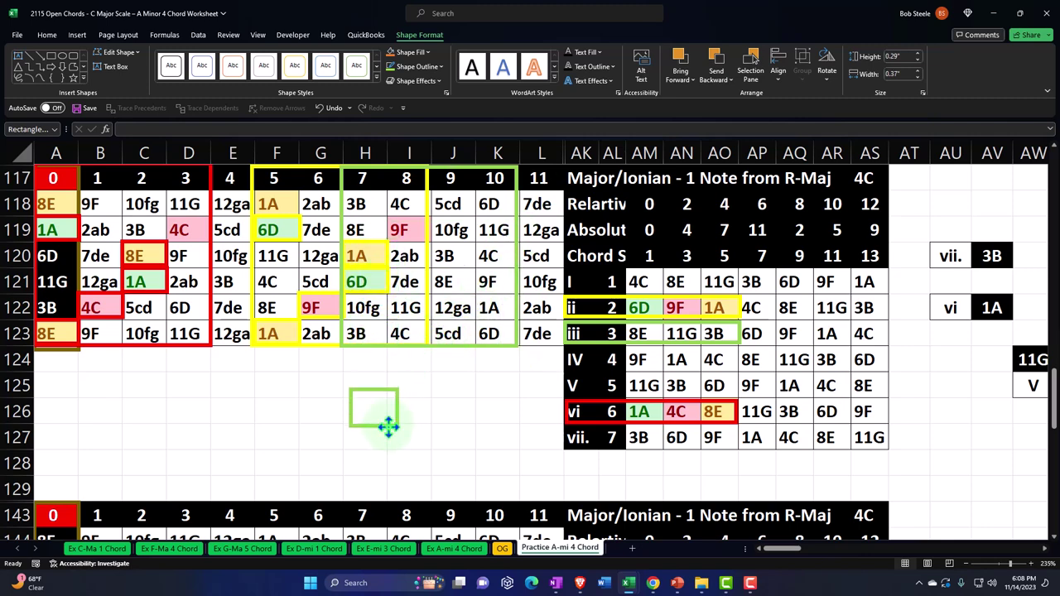
key(ctrl+x)
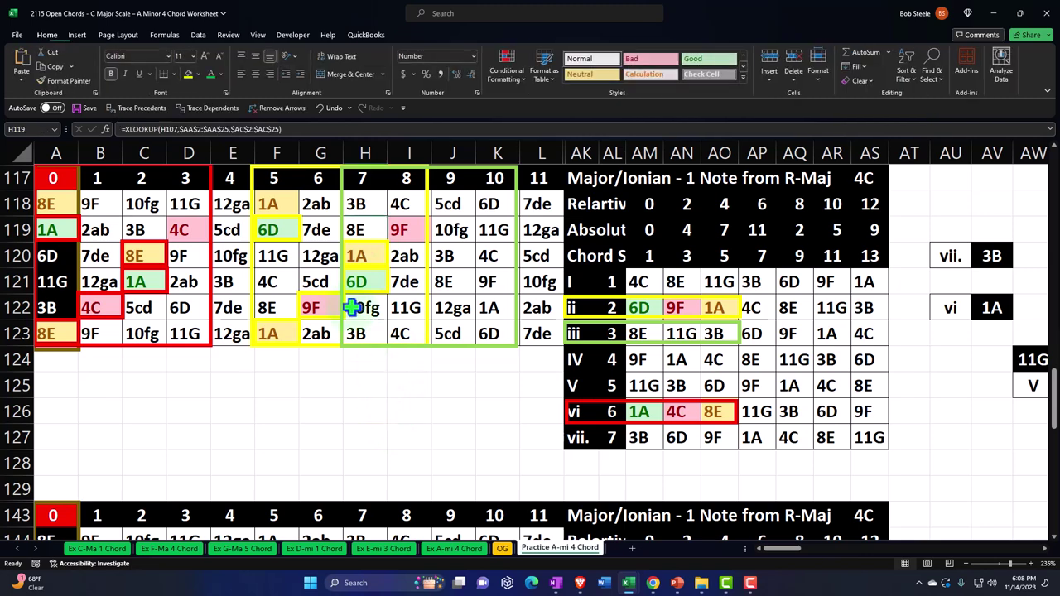
Copy the note boxes (8E, 9F, 3B, 11G) into the frets 7–10 block and outline them light green
click(281, 228)
key(ctrl+v)
drag(363, 255, 364, 256)
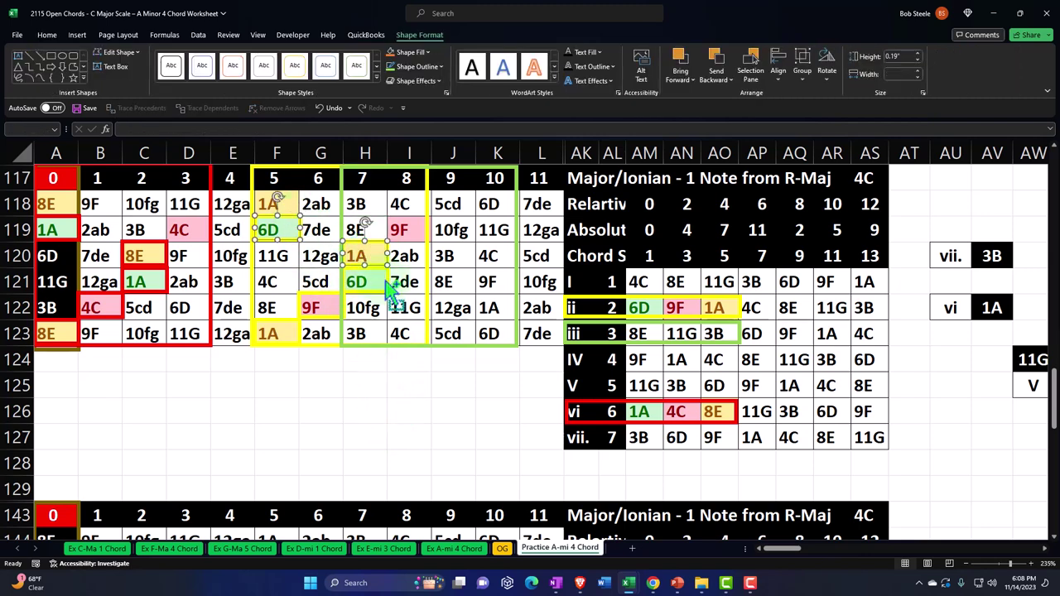
shift+click(329, 305)
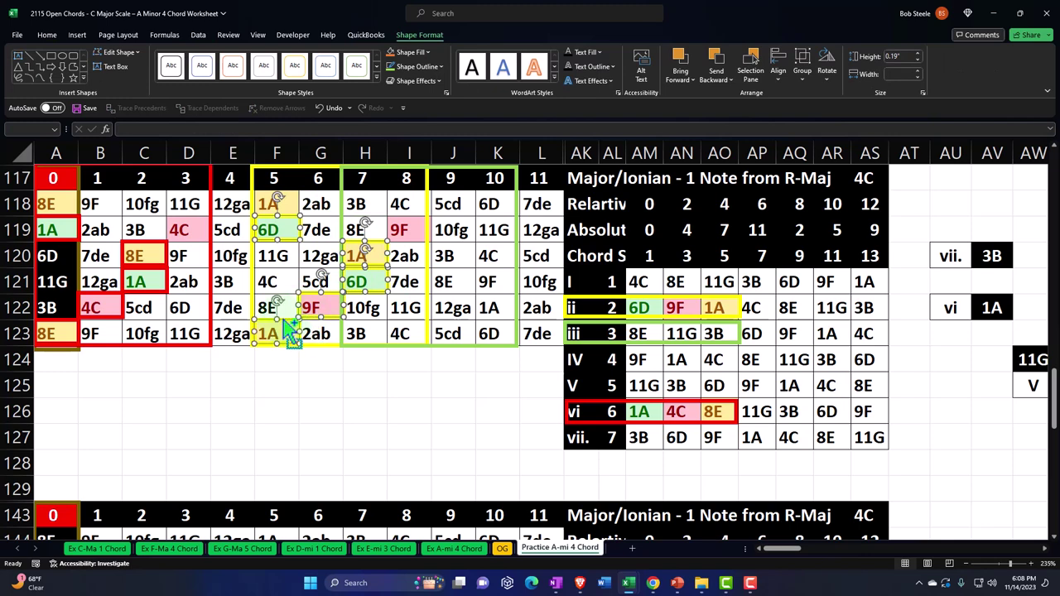
drag(336, 308, 387, 231)
key(ctrl+v)
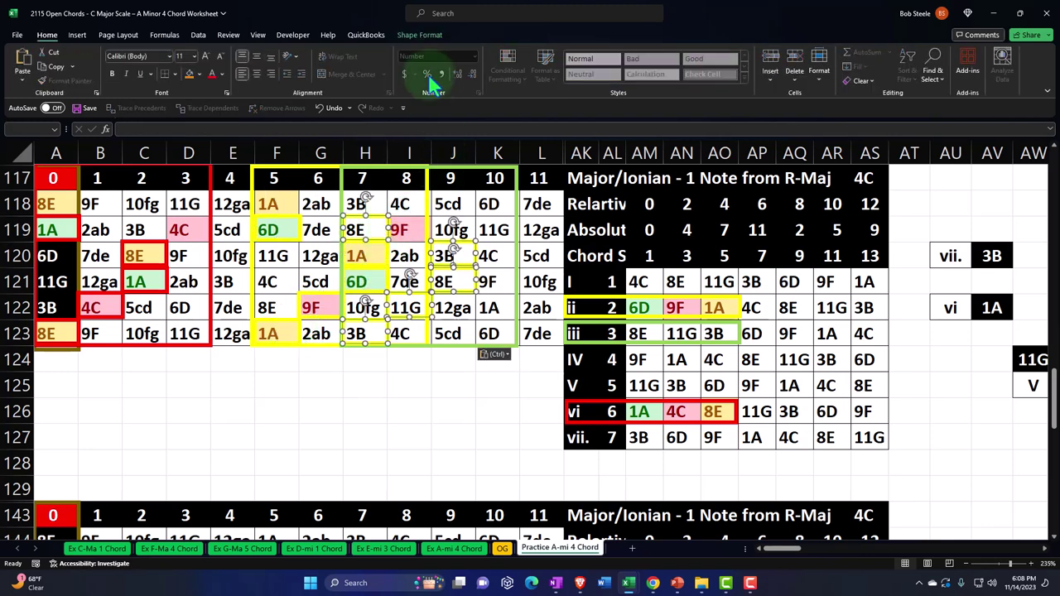
click(423, 36)
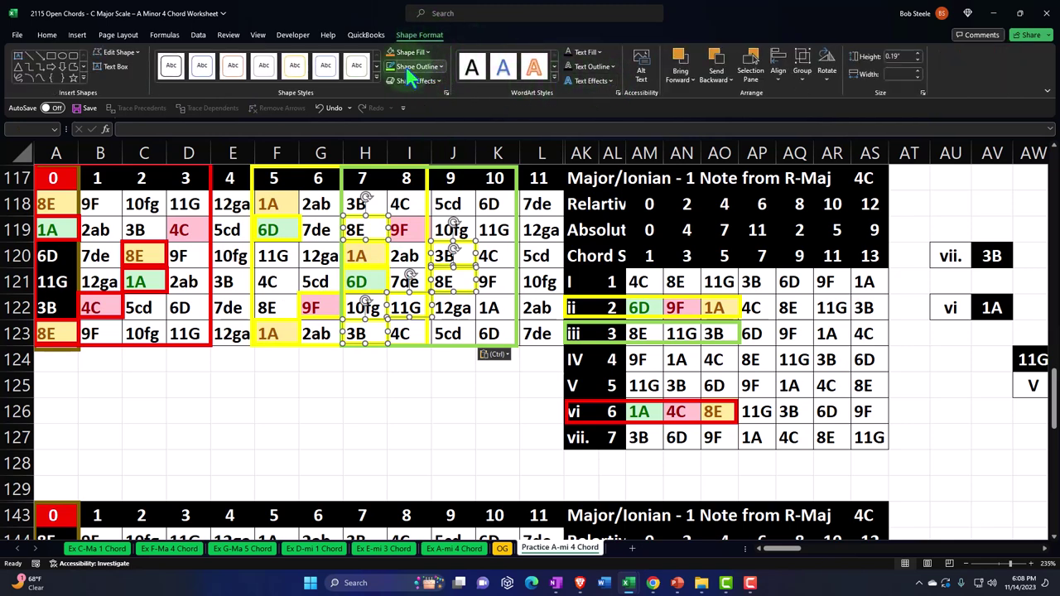
click(423, 404)
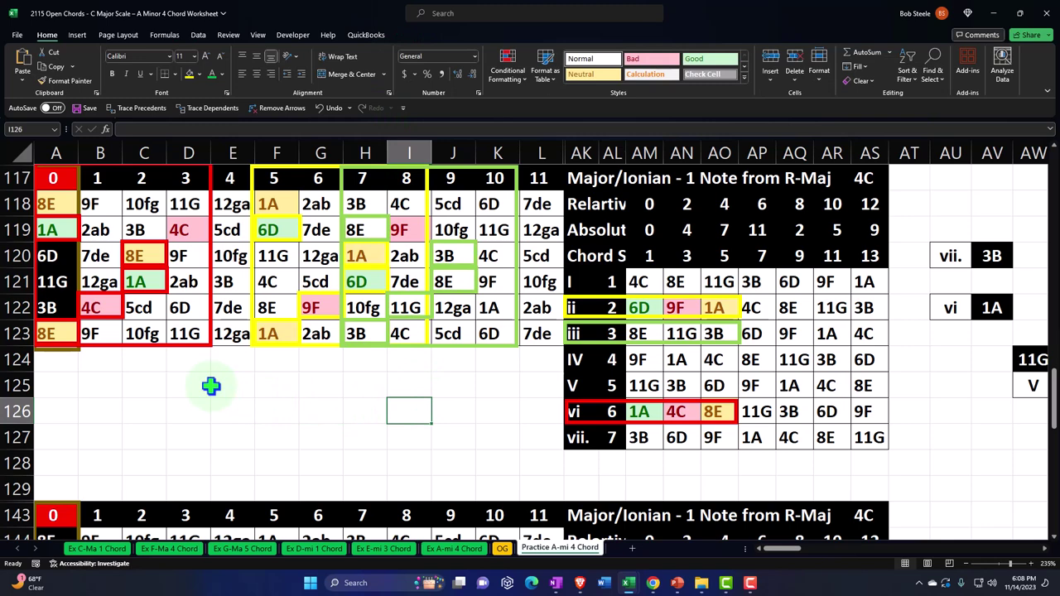
click(609, 411)
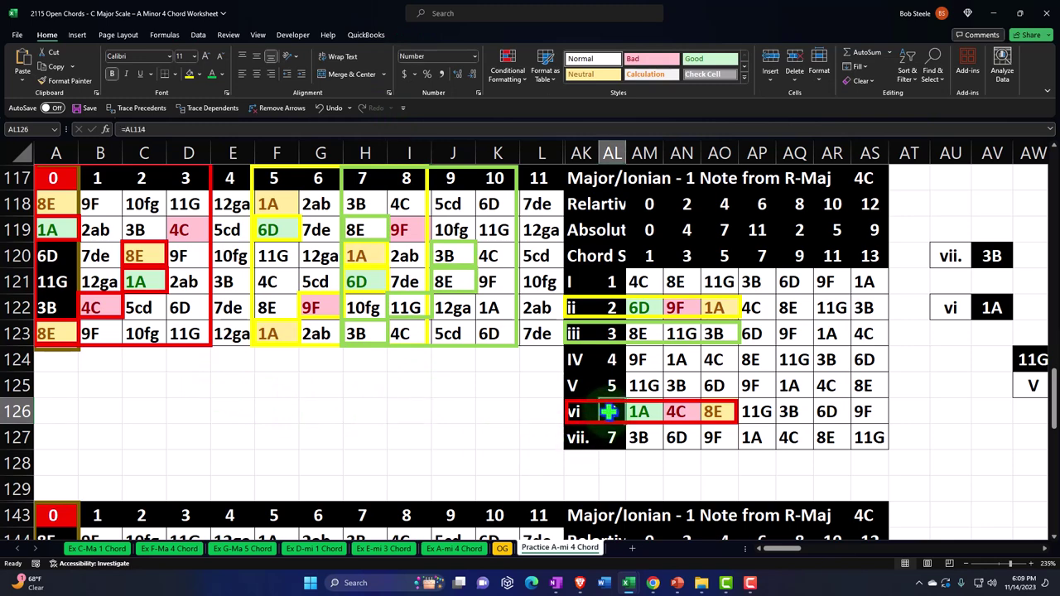
drag(100, 255, 145, 308)
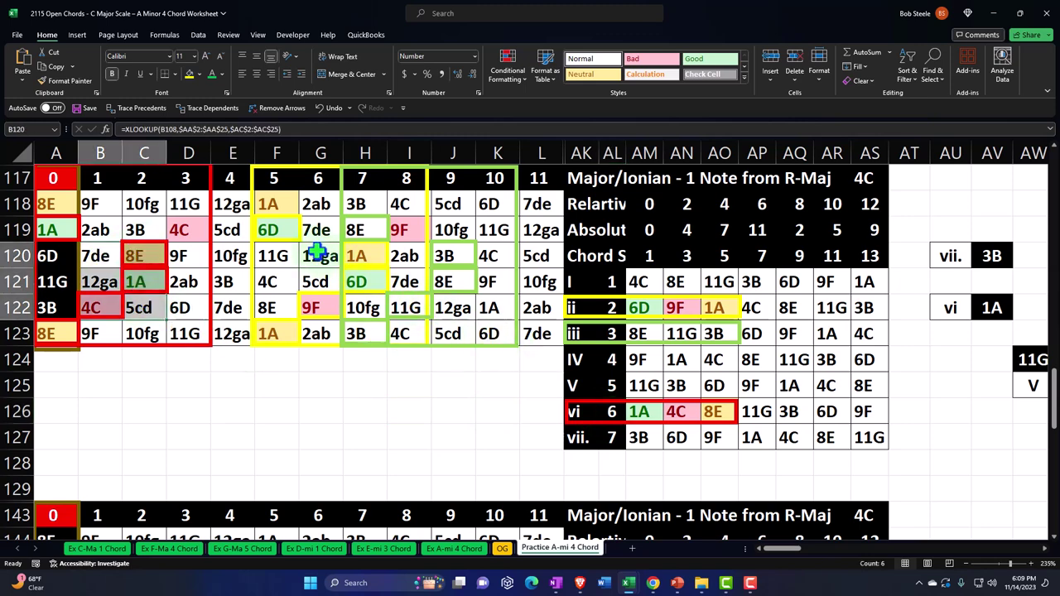
drag(317, 253, 367, 303)
click(420, 260)
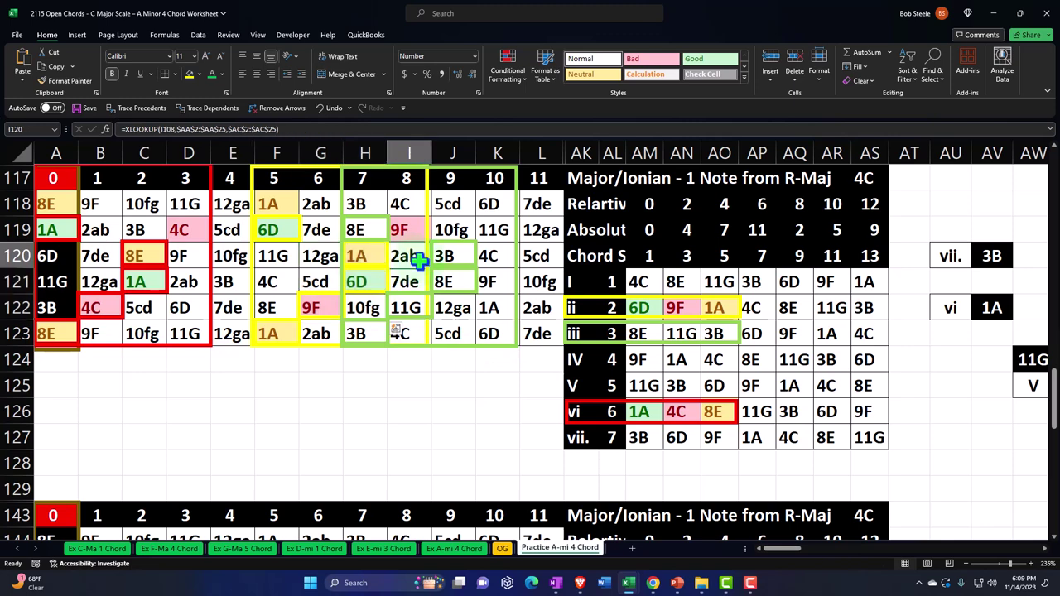
drag(420, 259, 455, 303)
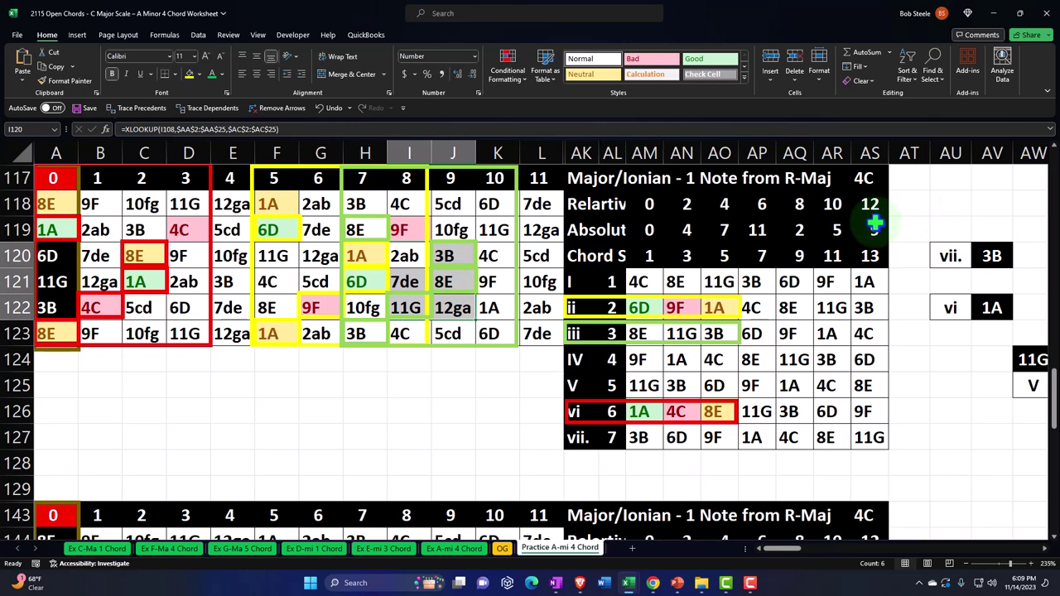
drag(910, 150, 958, 187)
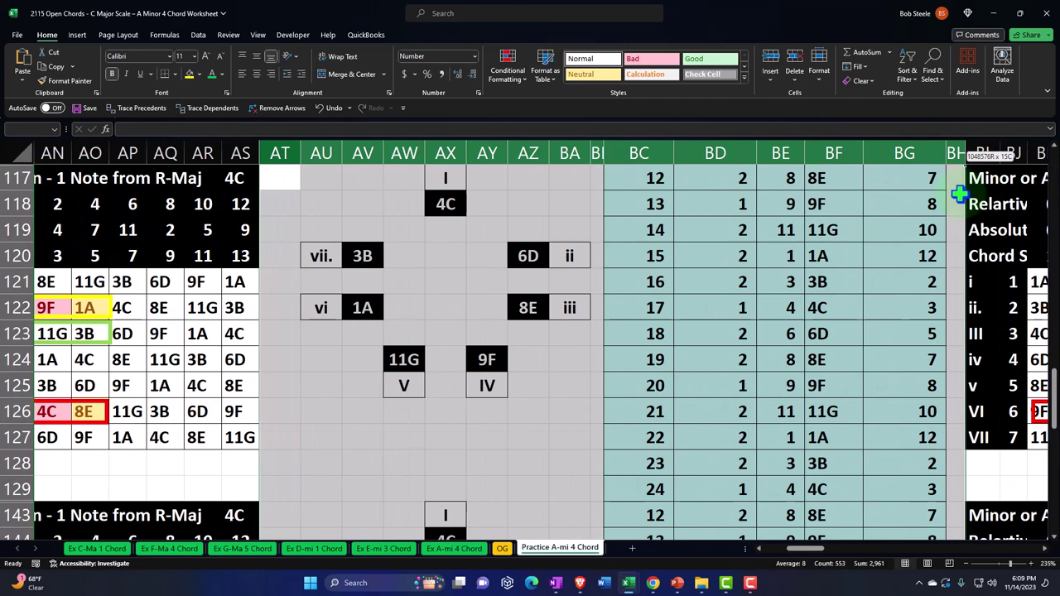
Hide helper columns AT:BH and scroll back to the main chord table
right_click(445, 247)
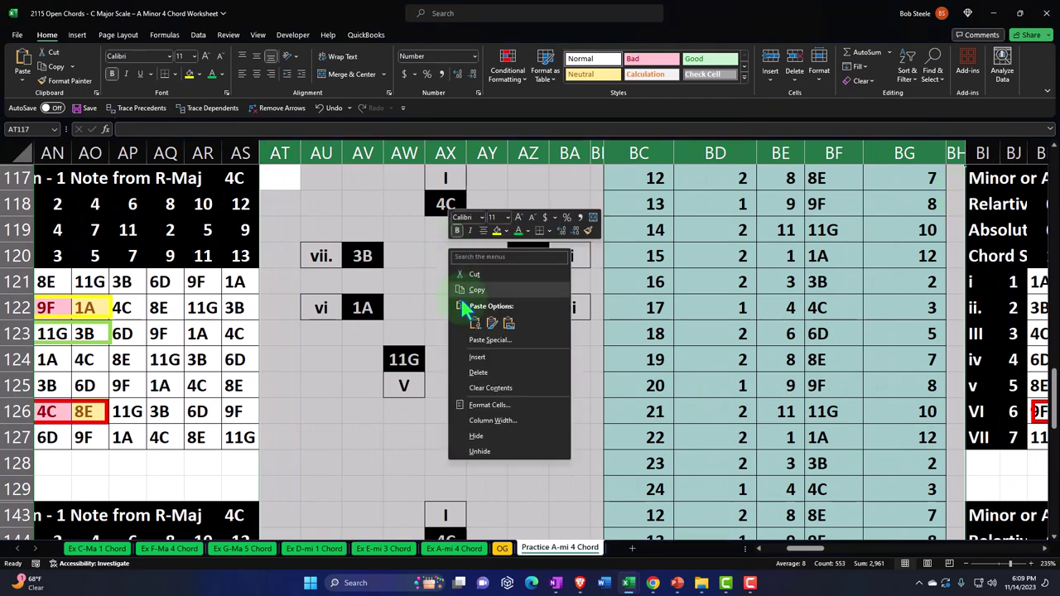
click(477, 436)
drag(808, 548, 762, 550)
click(334, 415)
scroll(334, 414, down, 3)
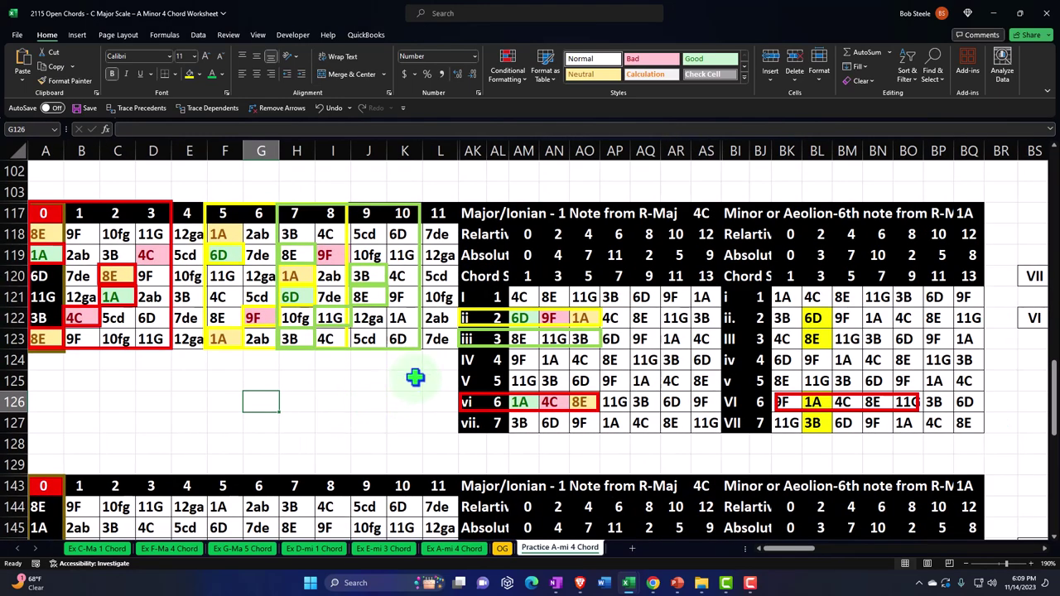
Move the red outline from row 126 up to the i row and resize it around 1A, 4C and 8E
click(1052, 537)
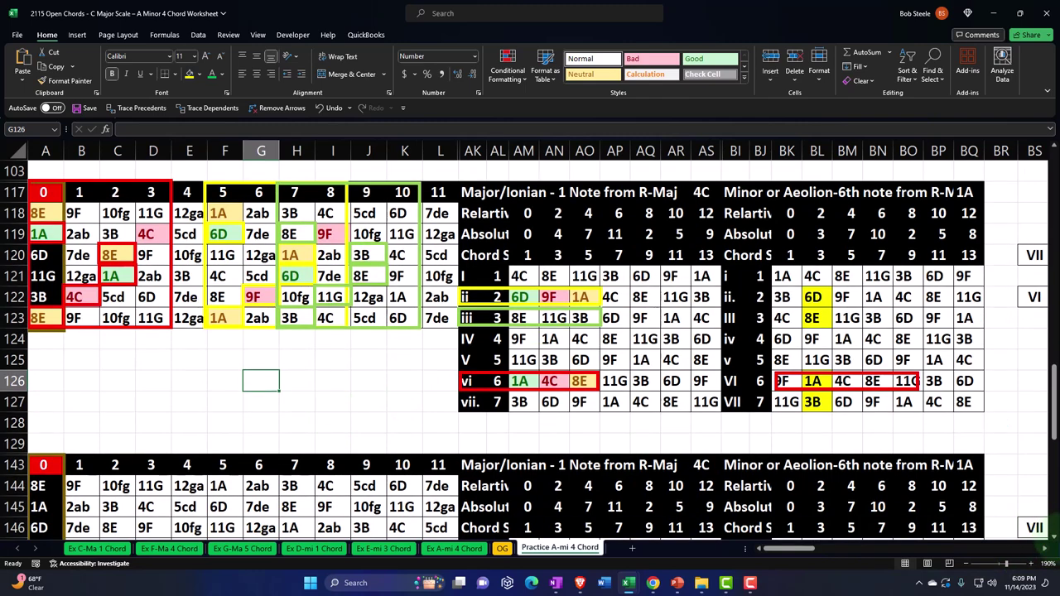
click(1053, 536)
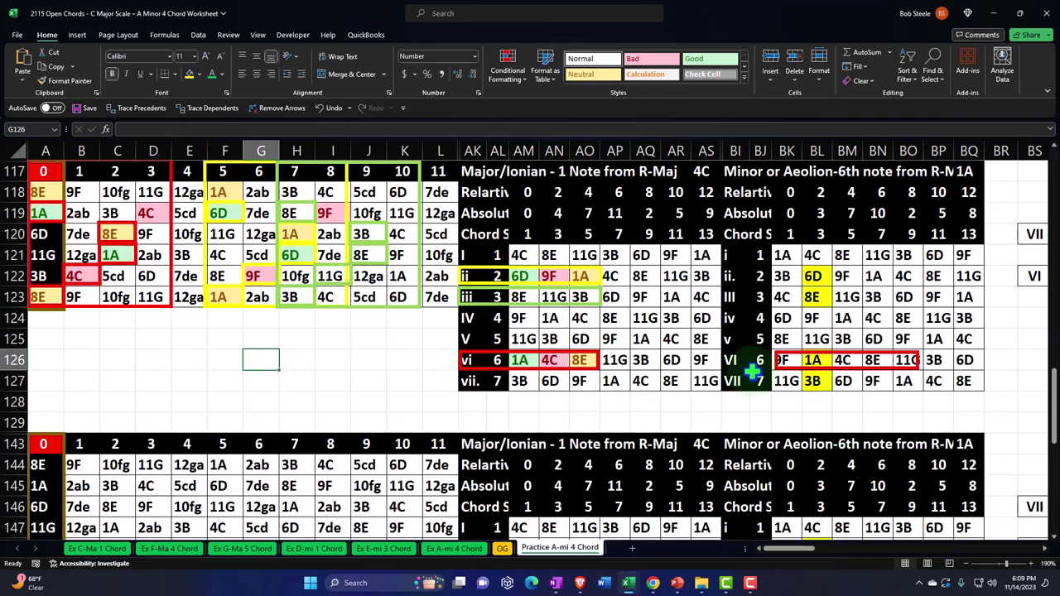
drag(784, 367, 735, 264)
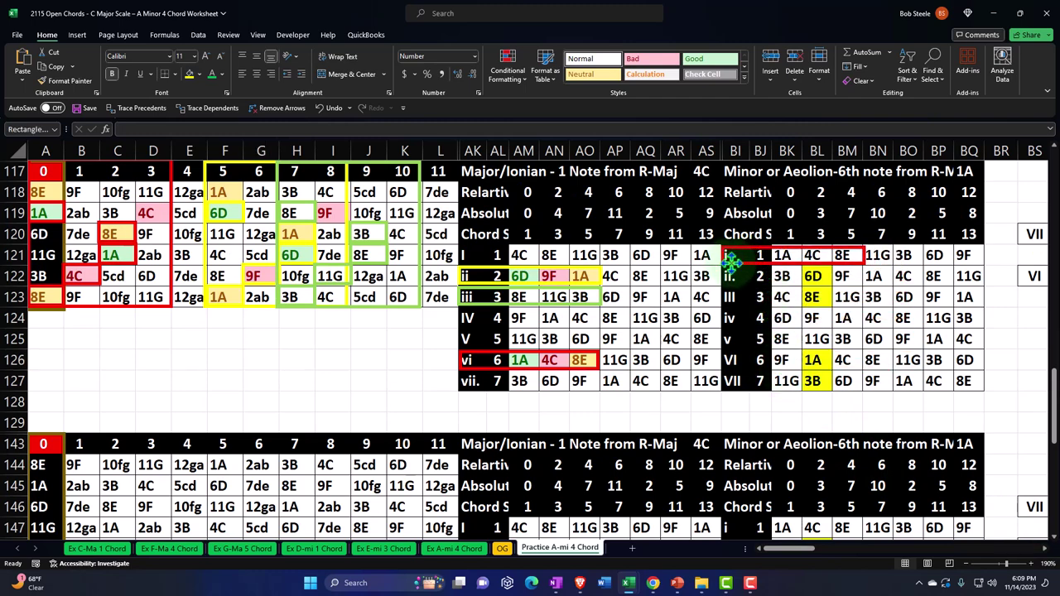
drag(793, 247, 779, 249)
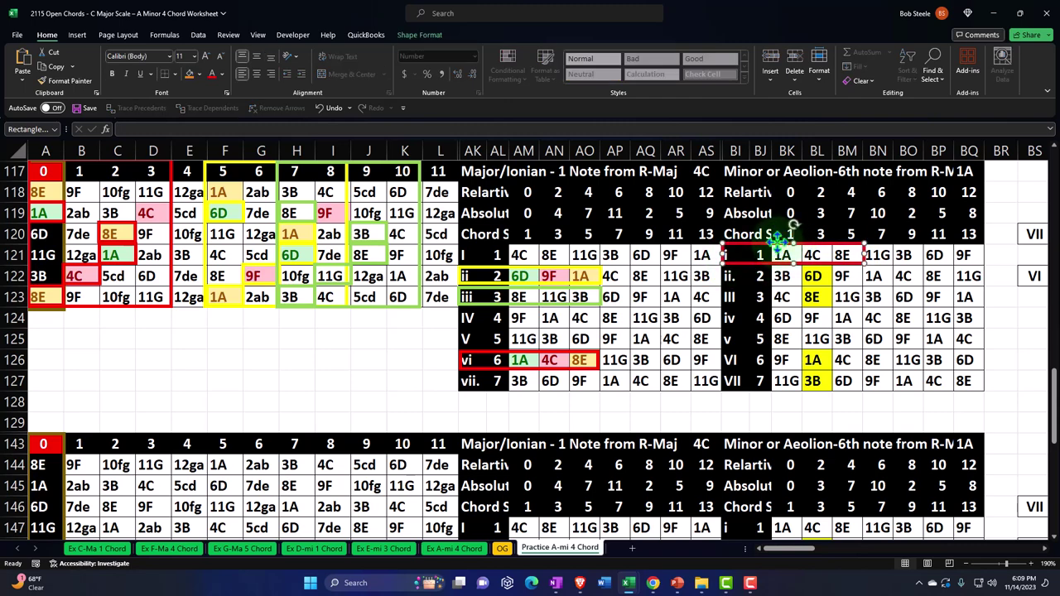
Place a copy of the yellow outline around the minor table's iv chord (6D, 9F, 1A)
click(490, 304)
drag(489, 305, 745, 309)
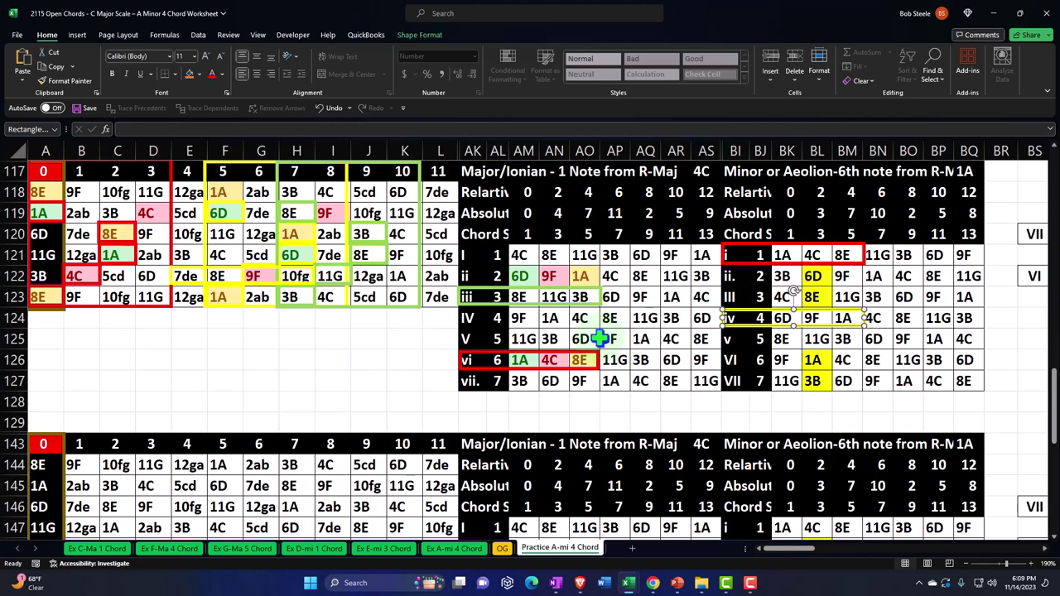
click(326, 108)
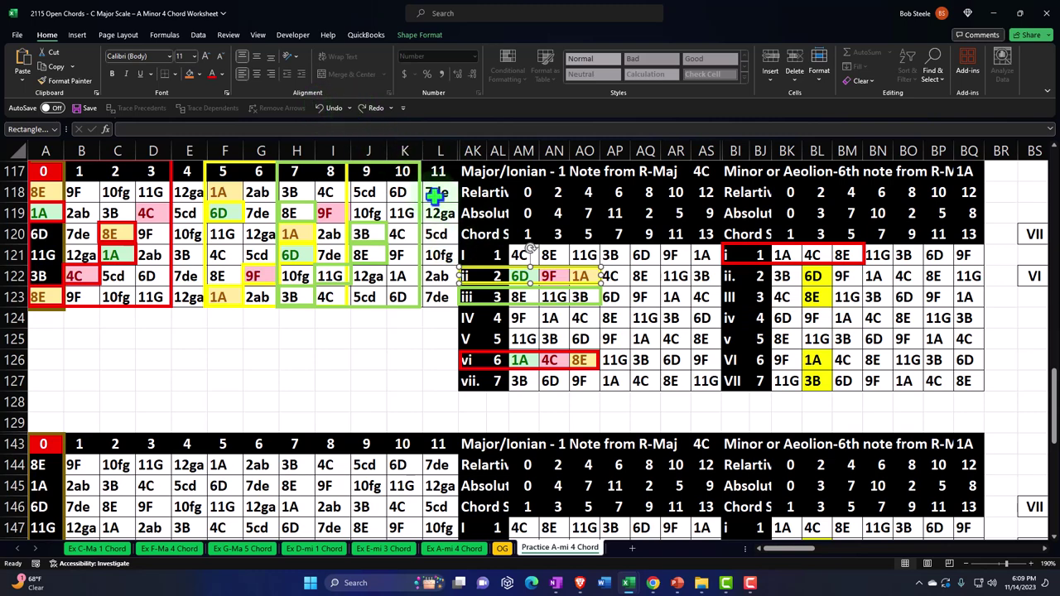
click(371, 108)
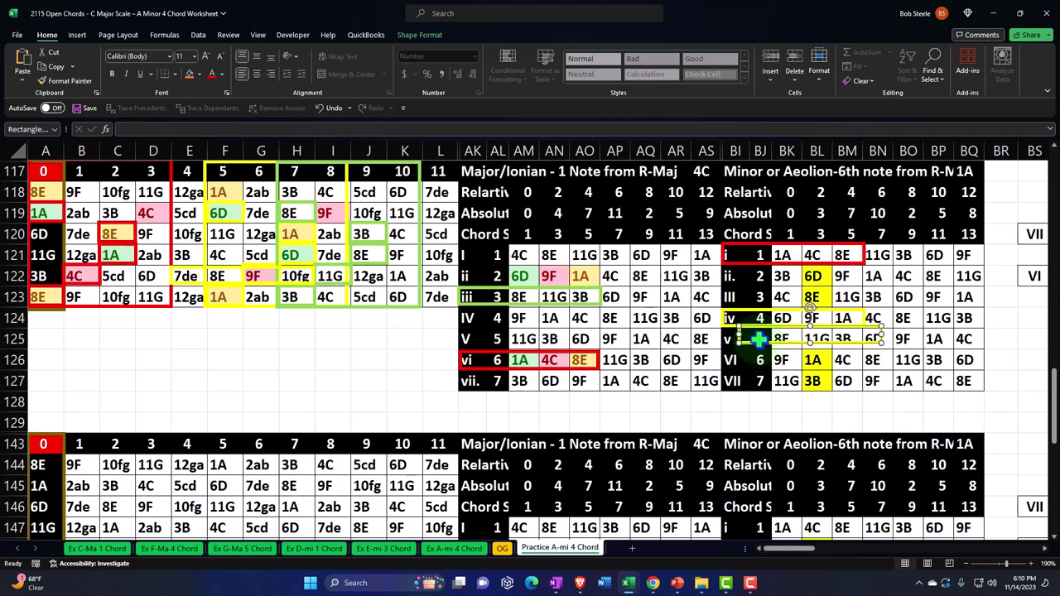
drag(742, 319, 482, 283)
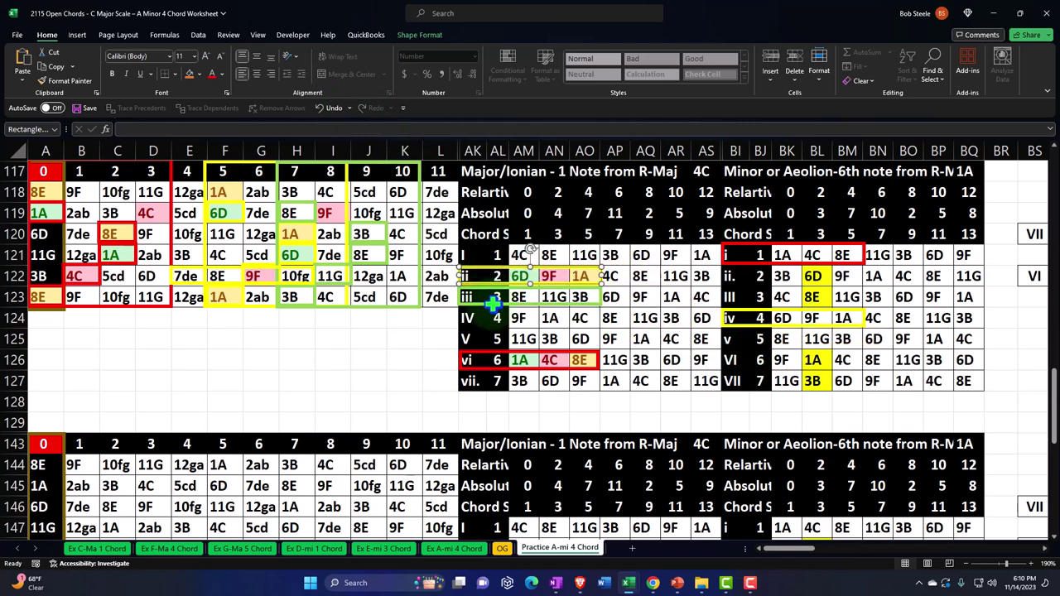
Copy the green outline onto the minor table's v row (8E, 11G, 3B)
click(494, 305)
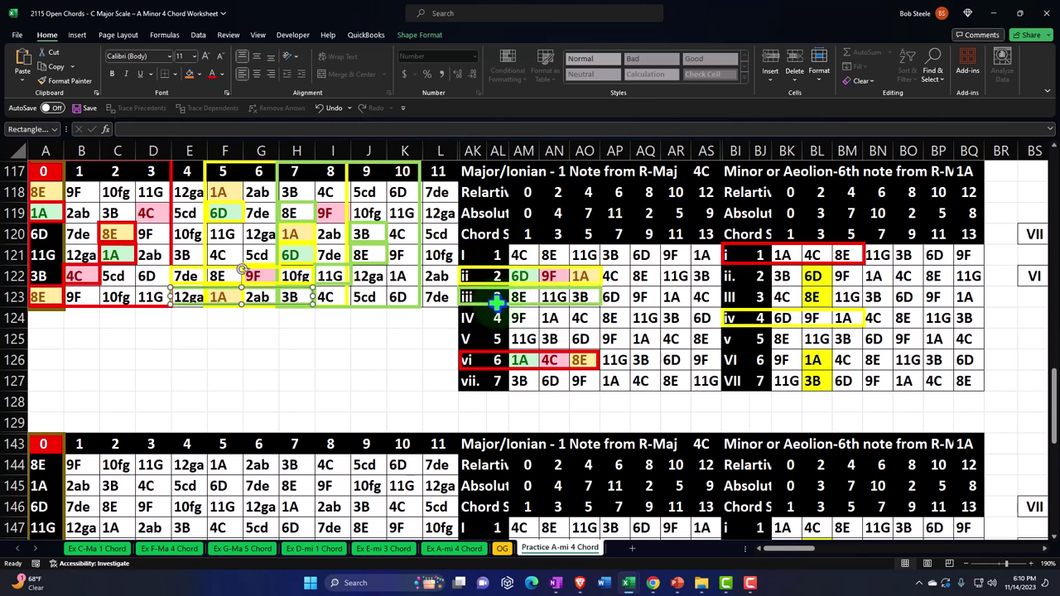
mouse_move(493, 305)
mouse_down()
mouse_move(512, 319)
mouse_move(496, 301)
mouse_up()
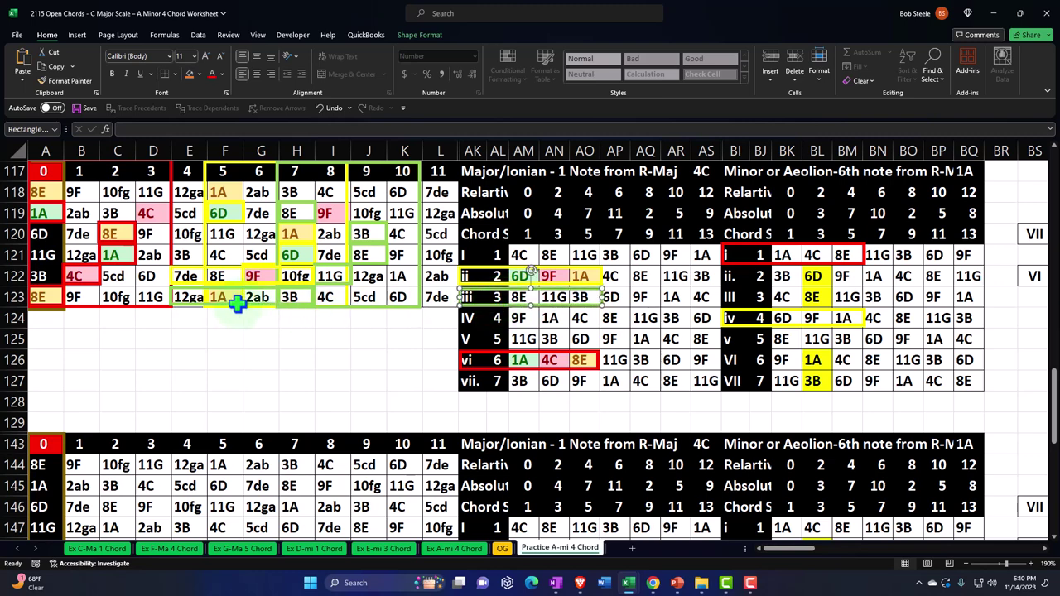
drag(208, 300, 739, 349)
key(Escape)
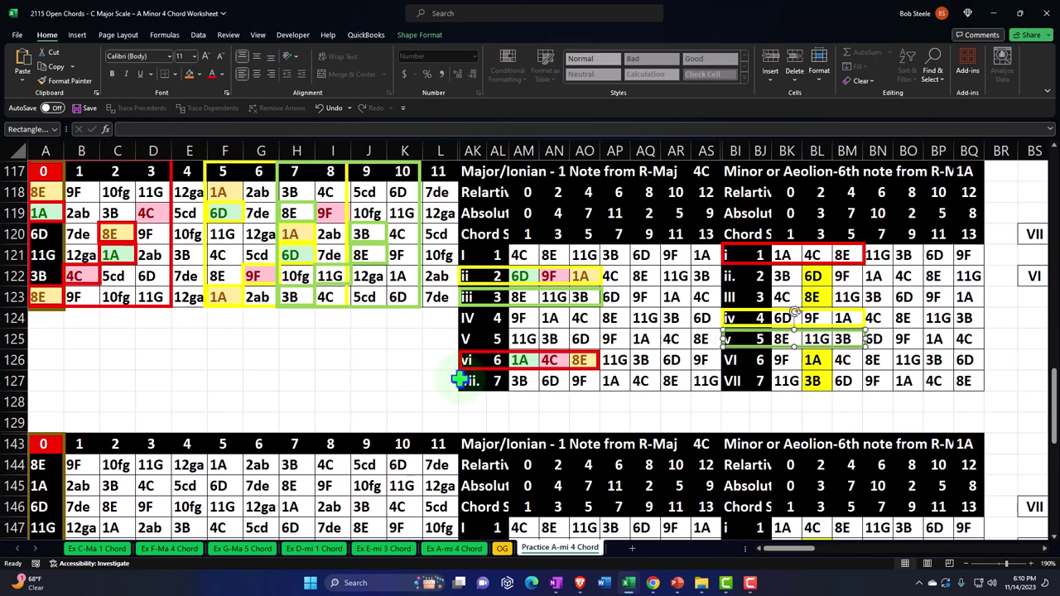
click(434, 357)
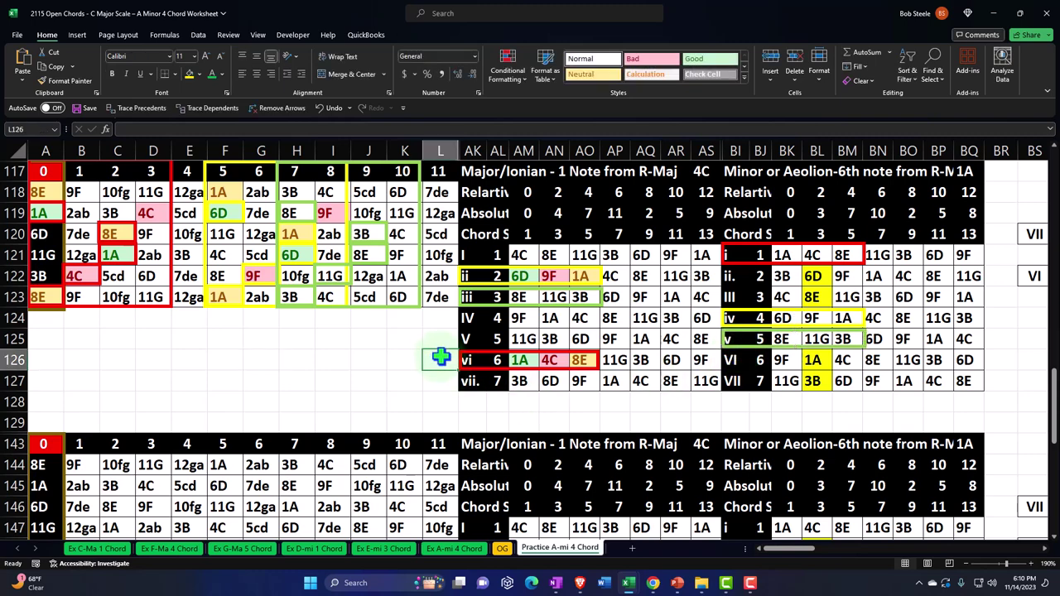
Format-paint the i row fills: BK121 green (1A), BL121 pink (4C), BM121 orange (8E)
click(791, 256)
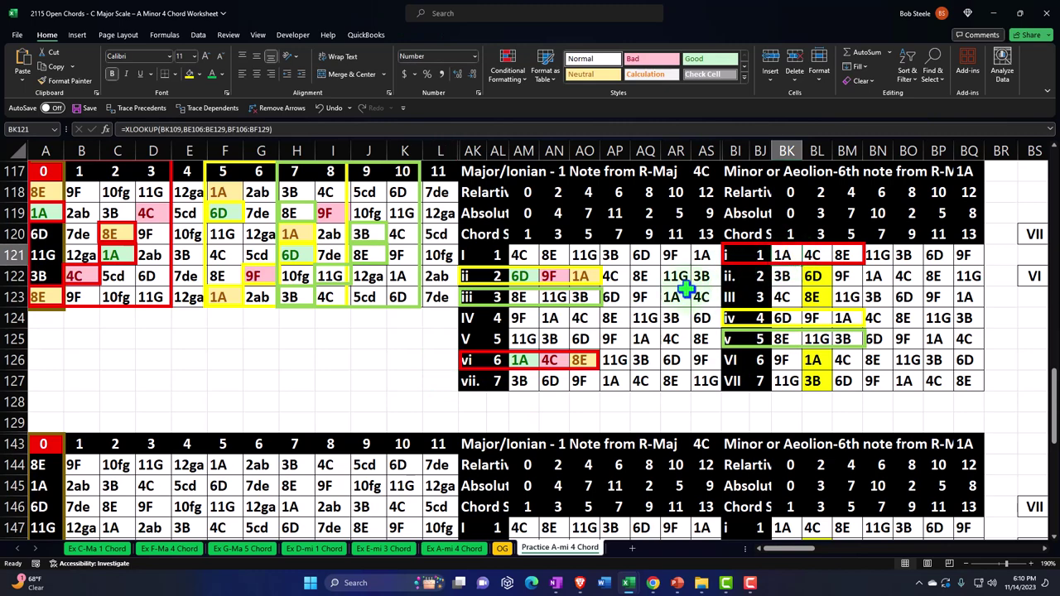
click(47, 213)
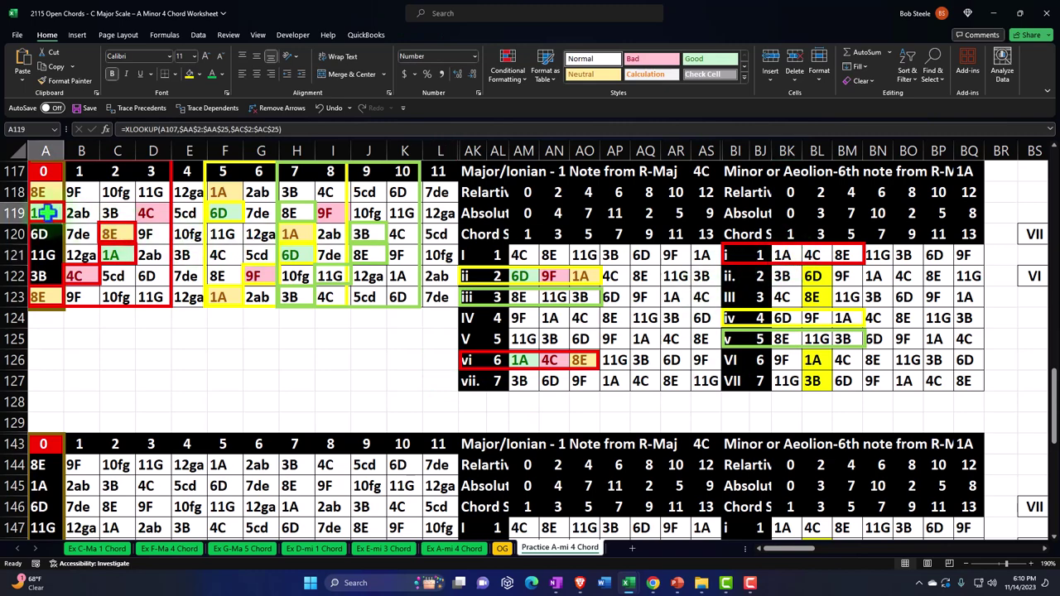
click(68, 81)
click(782, 255)
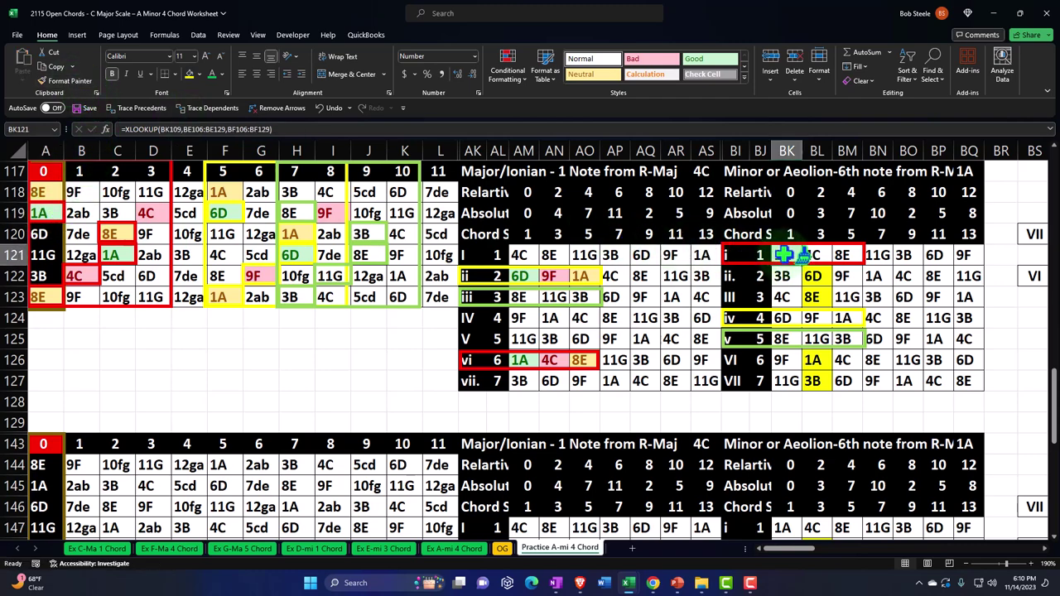
click(144, 213)
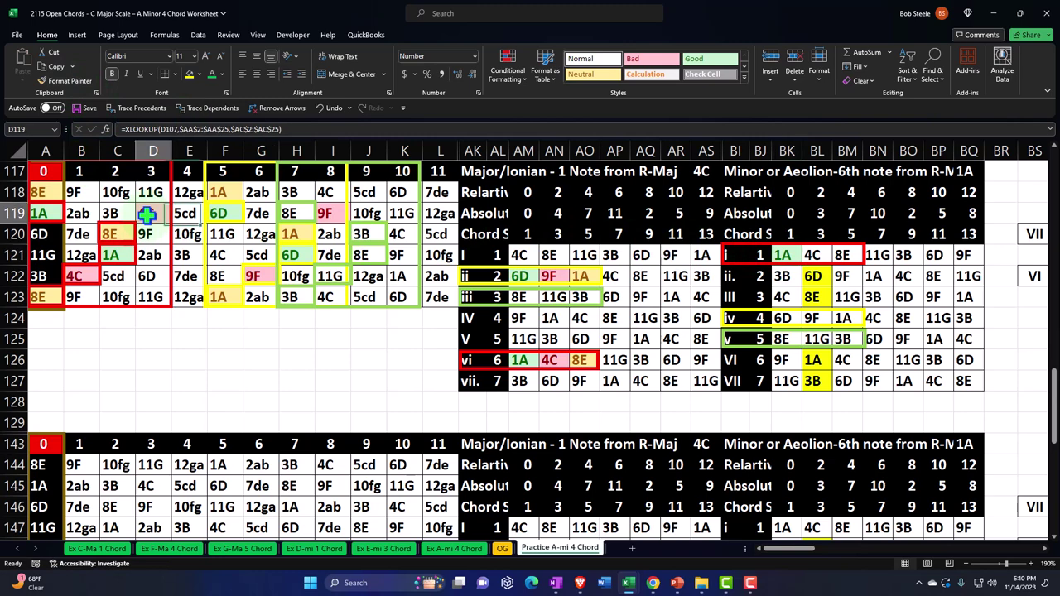
click(68, 80)
click(811, 256)
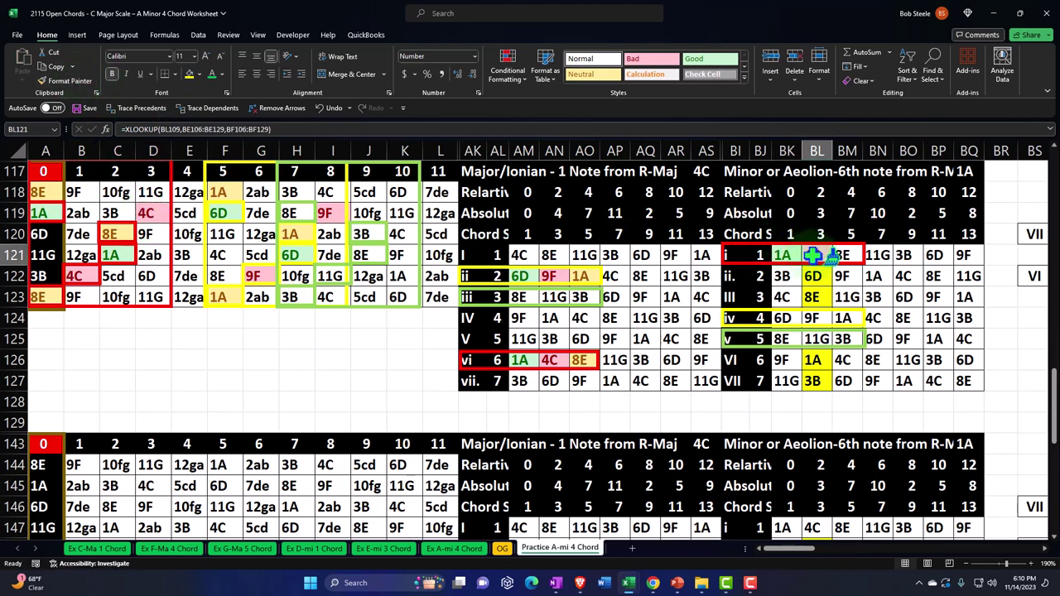
click(119, 236)
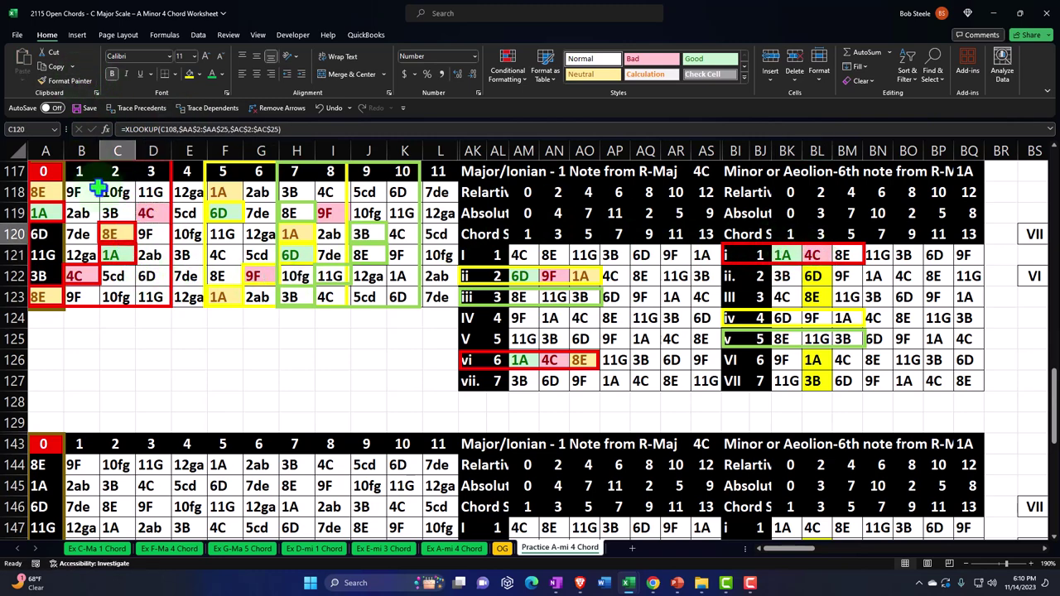
click(68, 80)
click(844, 256)
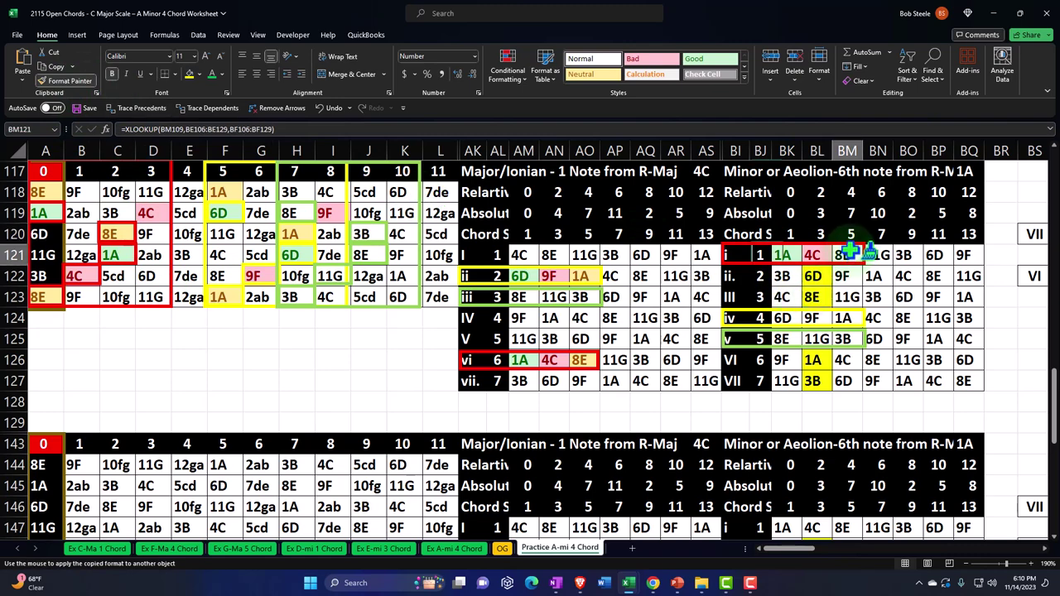
Format-paint the iv row fills: BK124 green (6D), BL124 pink (9F), BM124 yellow (1A)
click(218, 213)
click(66, 81)
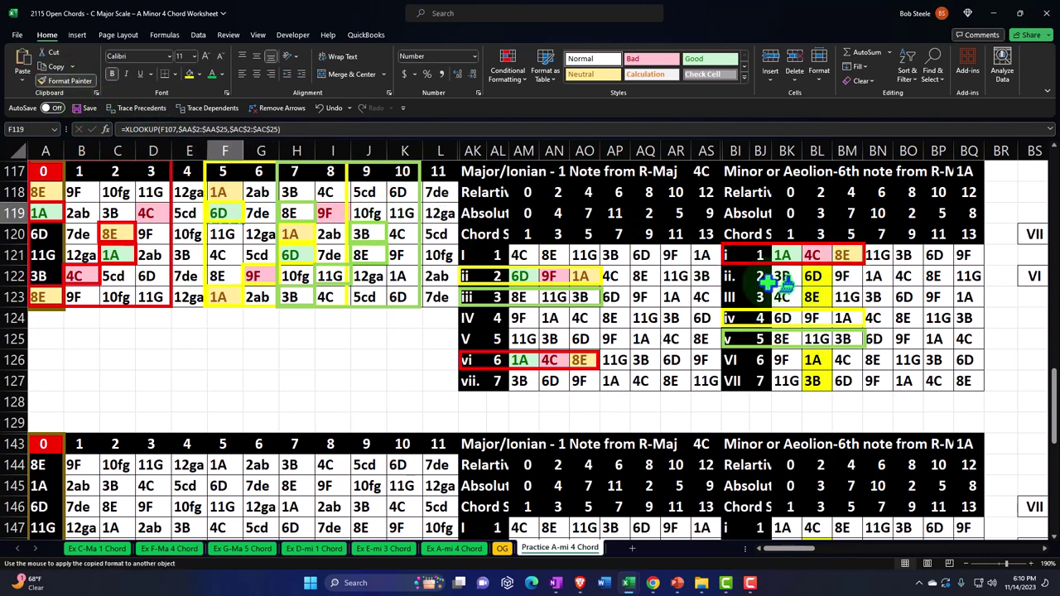
click(783, 318)
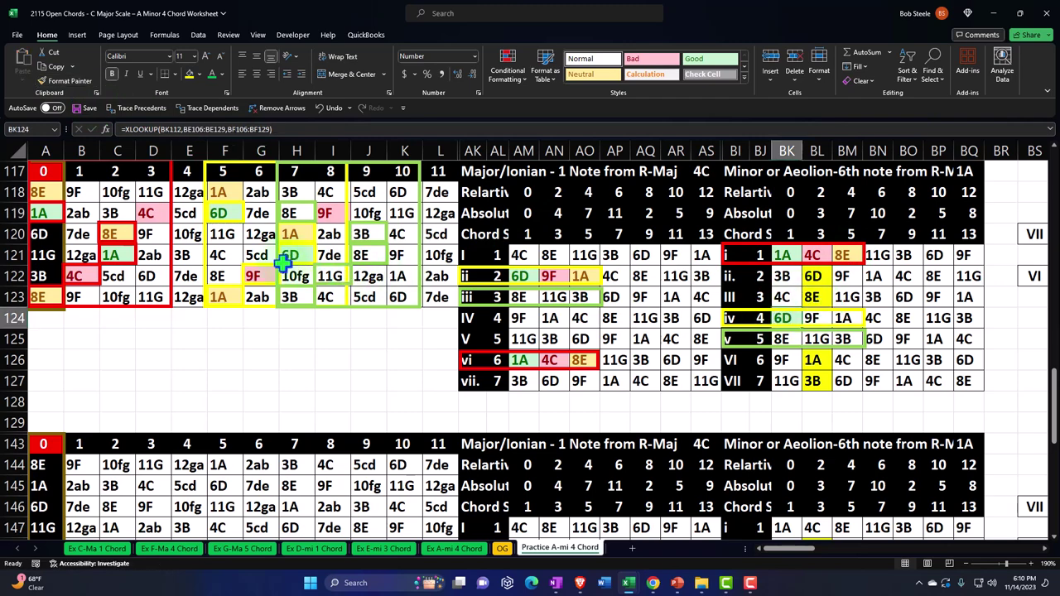
click(260, 275)
click(66, 81)
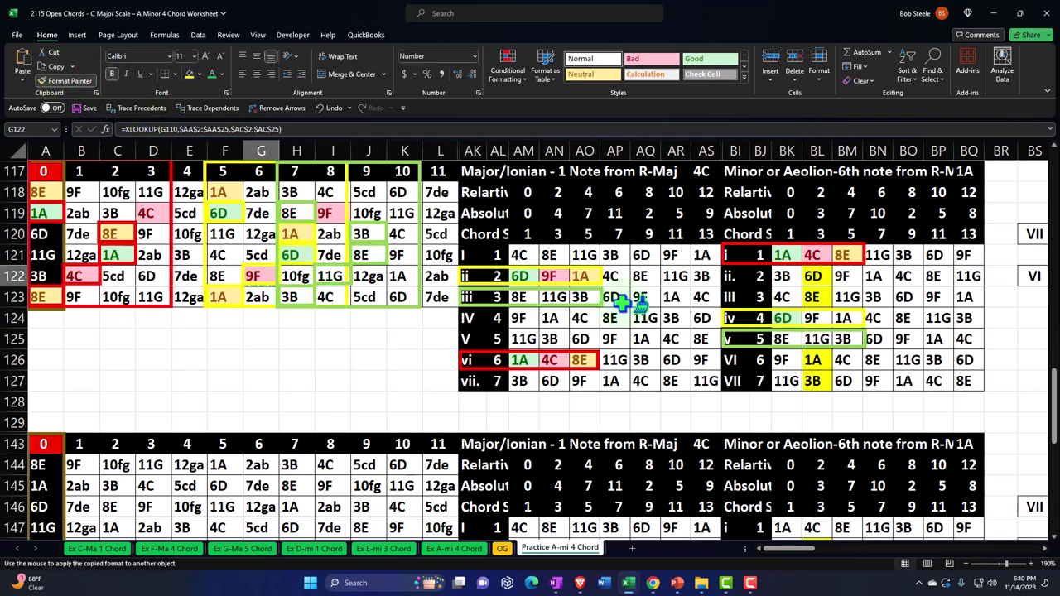
click(824, 321)
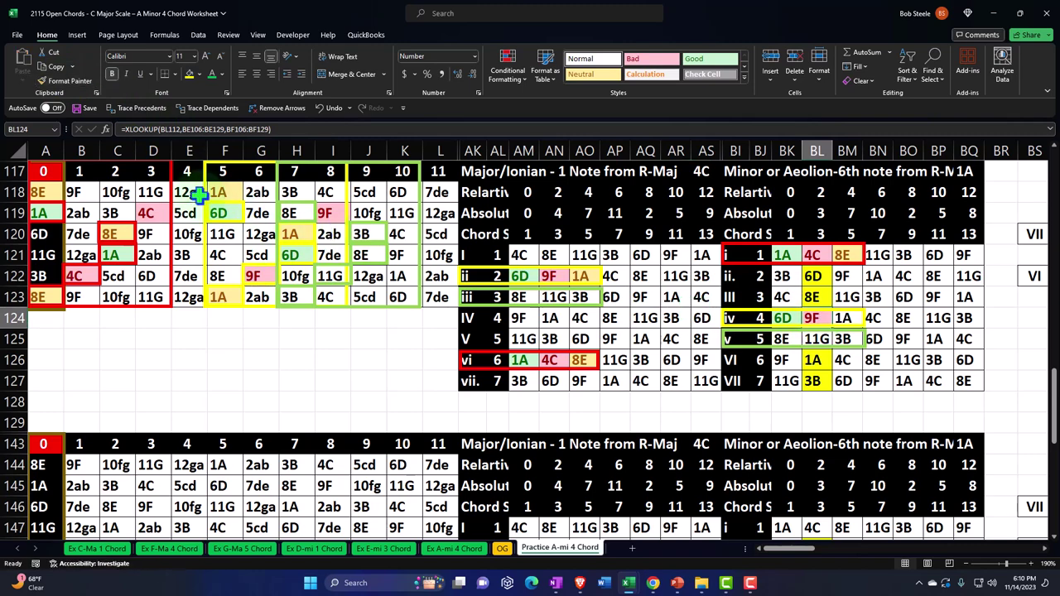
click(300, 234)
click(66, 81)
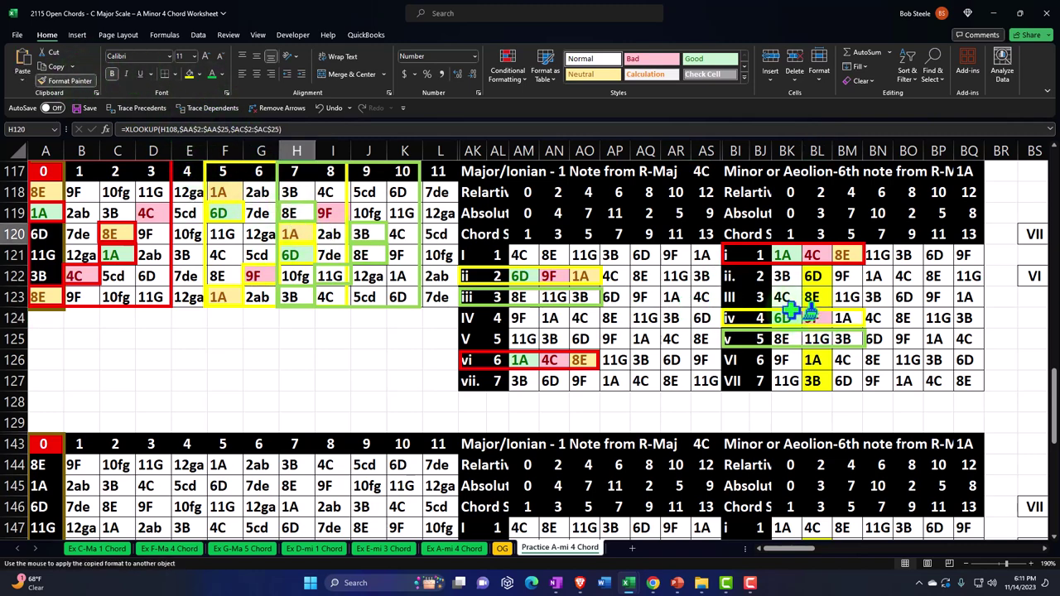
click(842, 318)
click(424, 347)
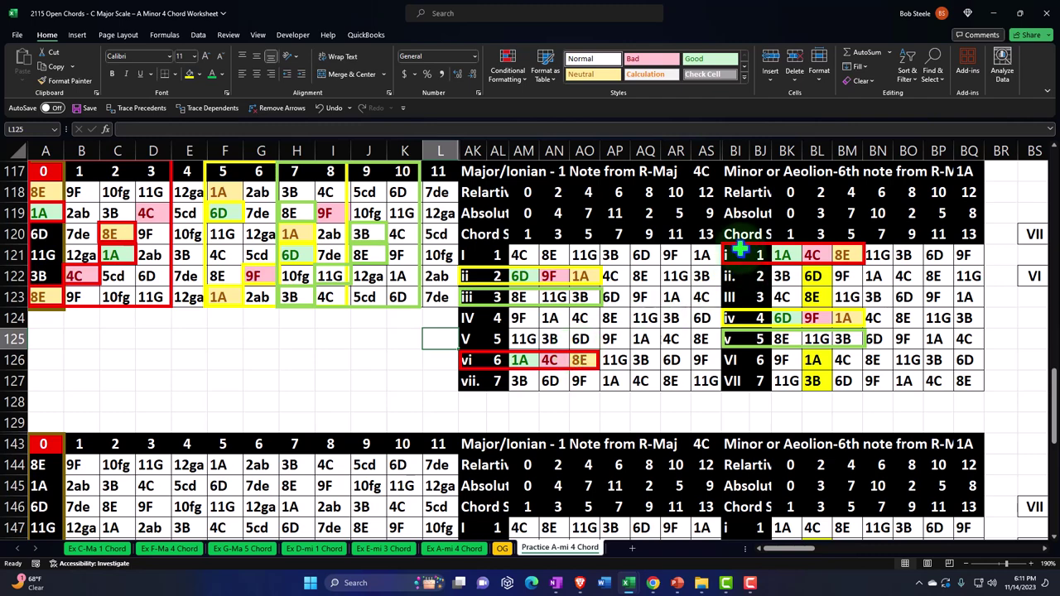
Check the v chord's first note in BK125 and the ii chord's 6D note in AM122
click(785, 257)
click(785, 318)
click(787, 339)
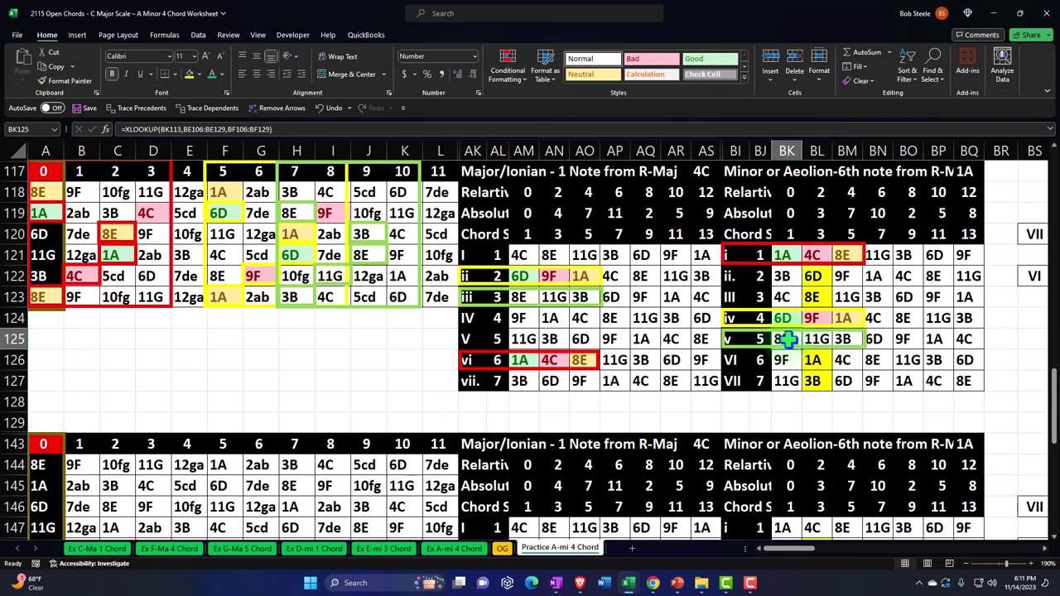
click(520, 277)
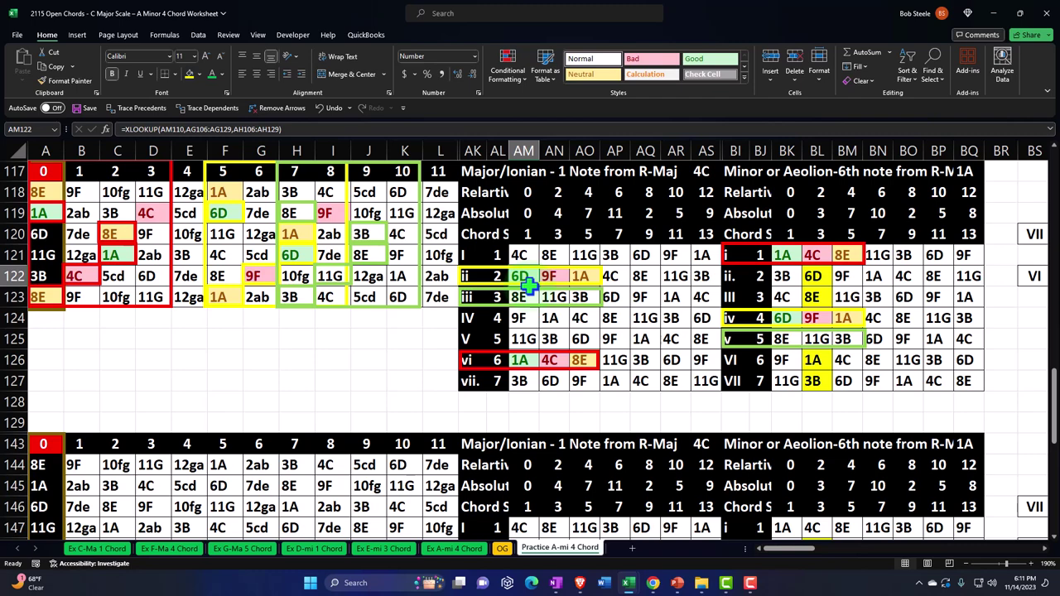
click(528, 362)
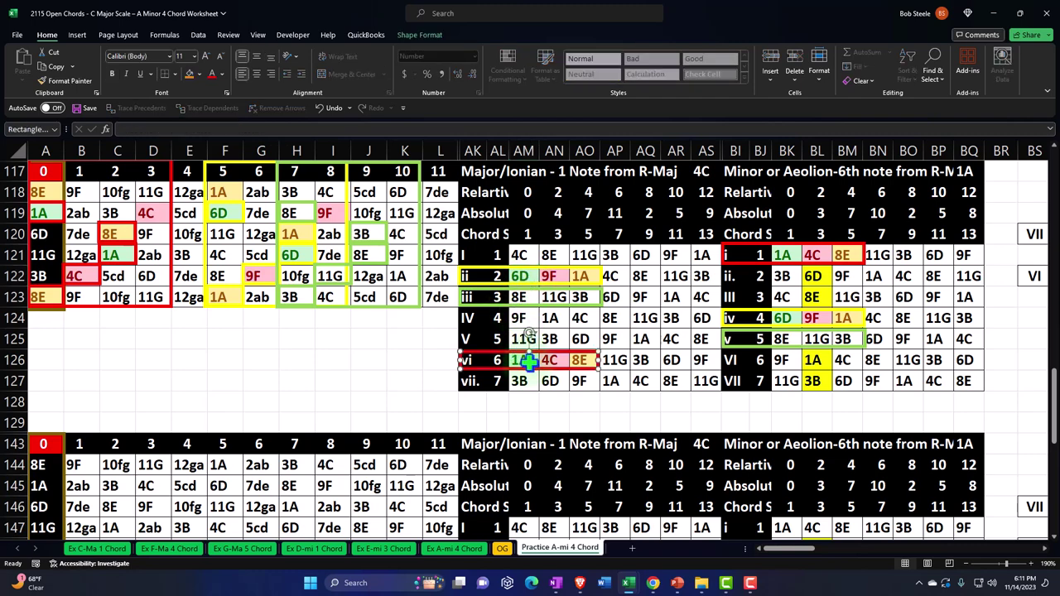
click(523, 362)
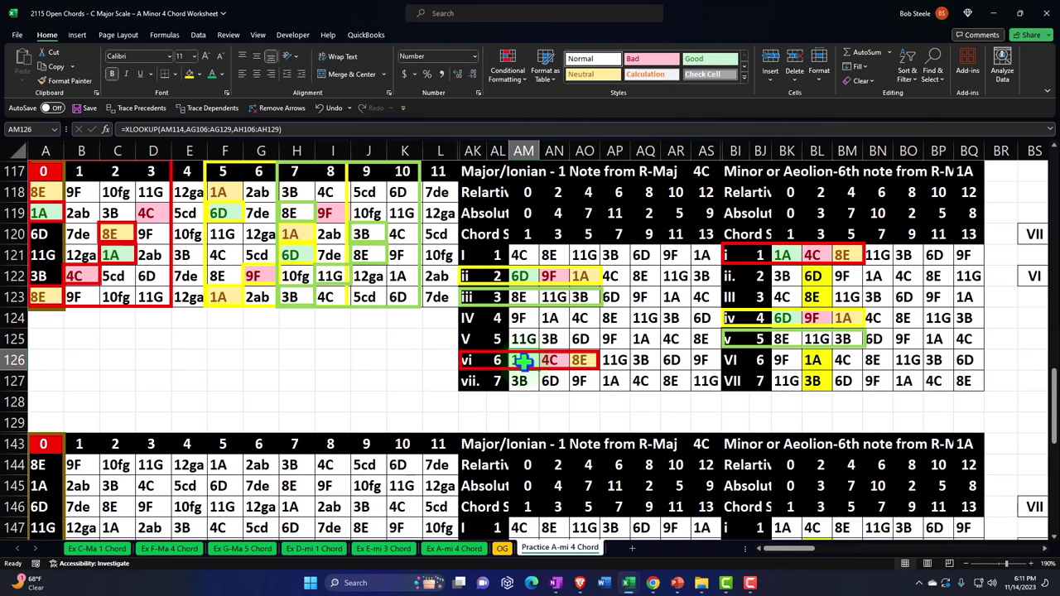
click(500, 362)
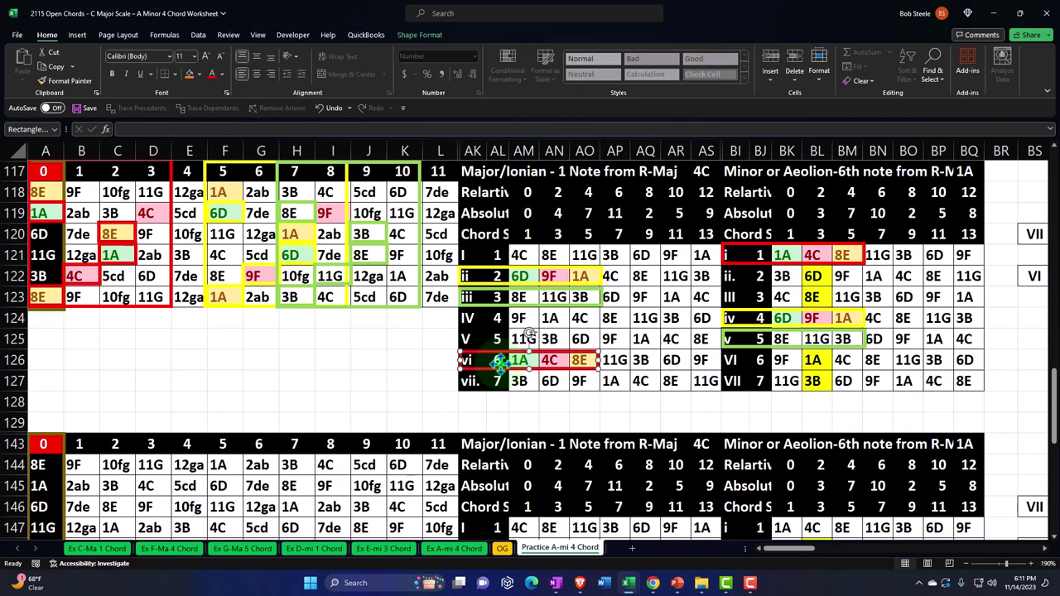
click(494, 361)
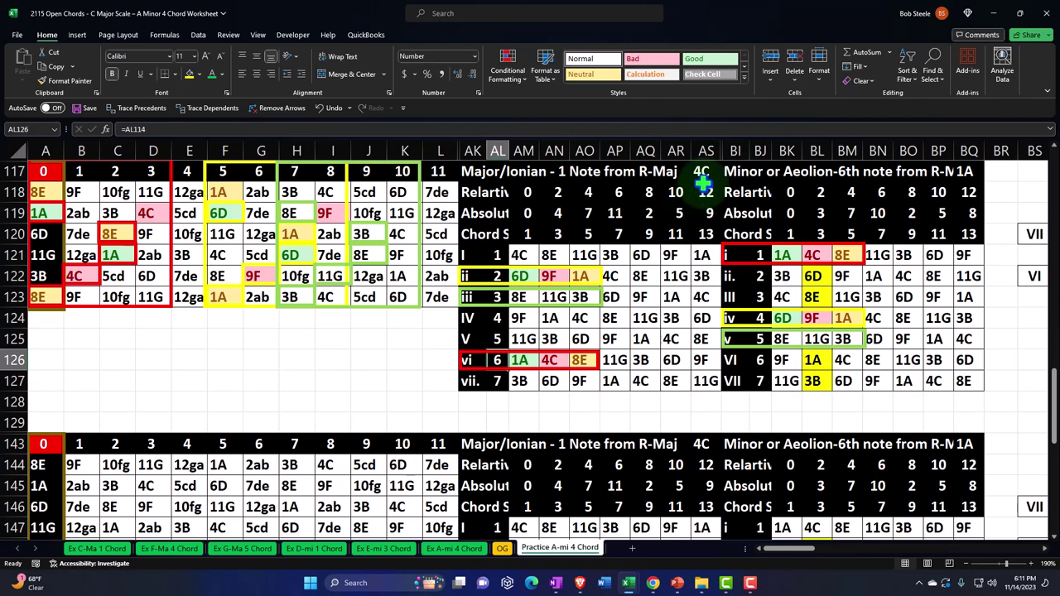
click(760, 253)
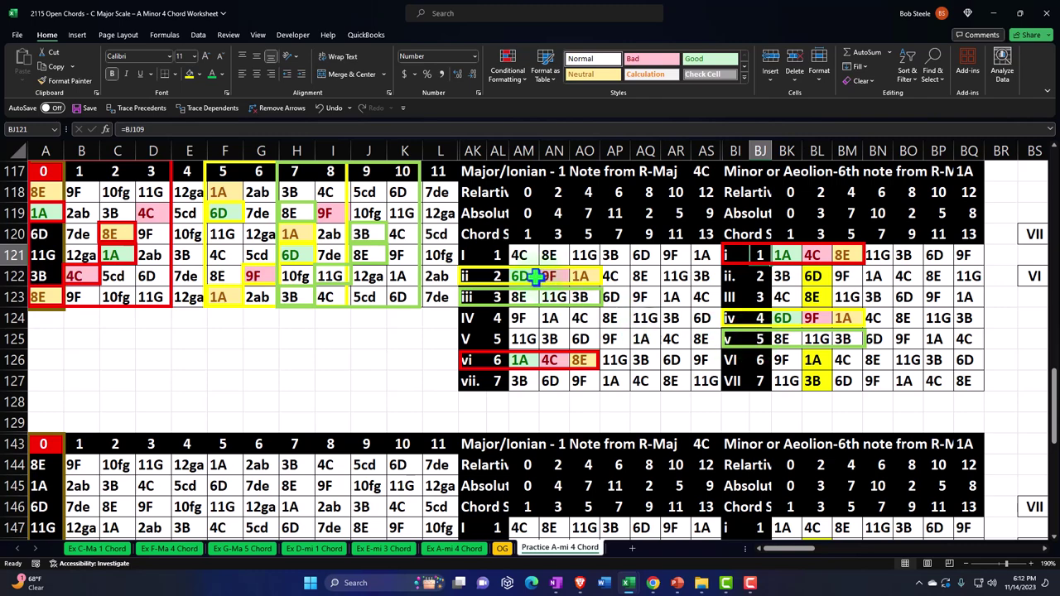
click(497, 255)
click(497, 308)
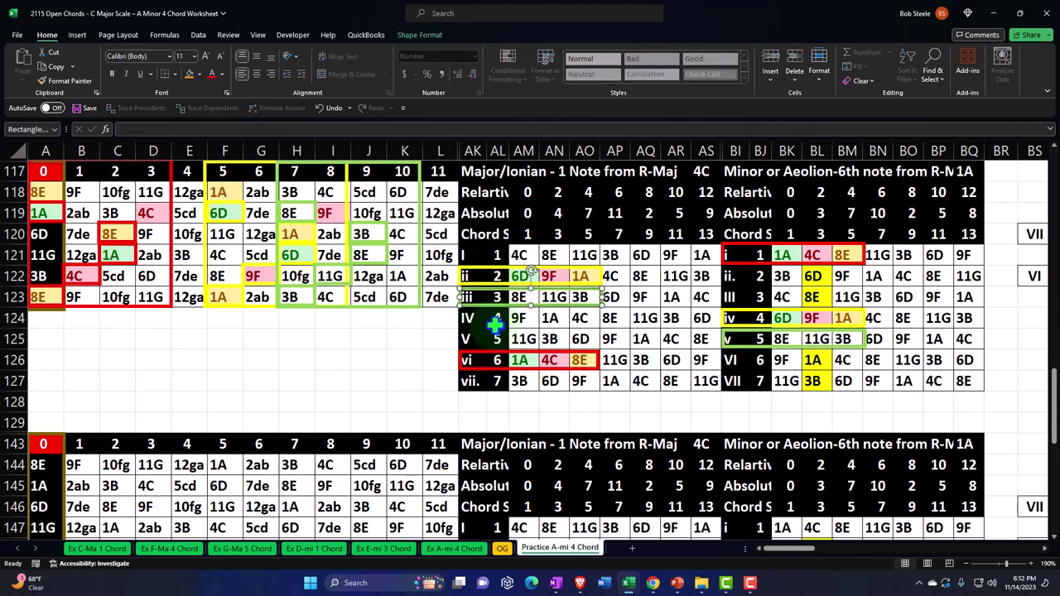
click(496, 255)
ctrl+click(500, 315)
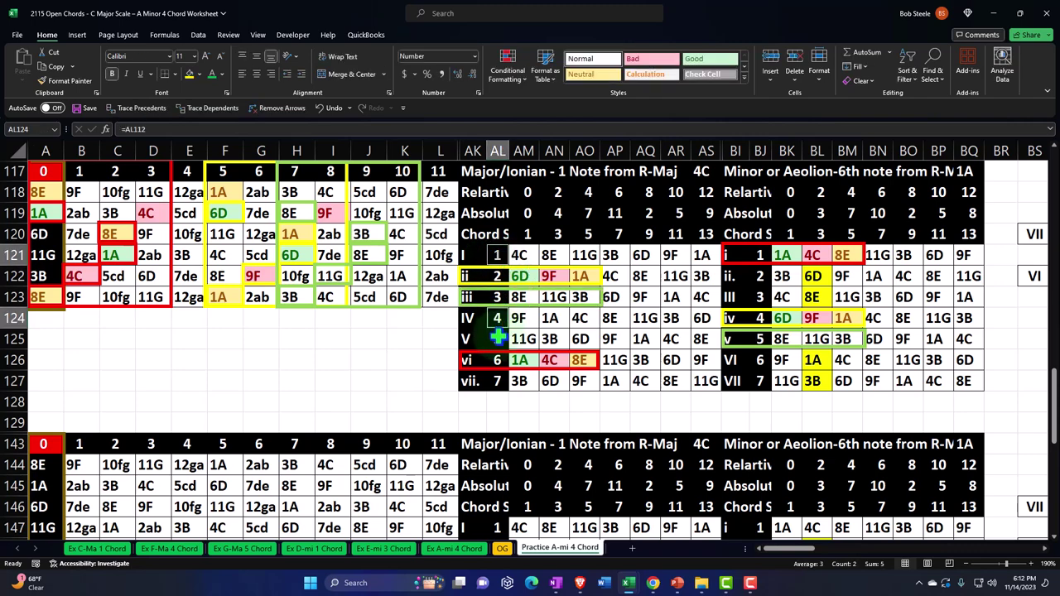
ctrl+click(498, 337)
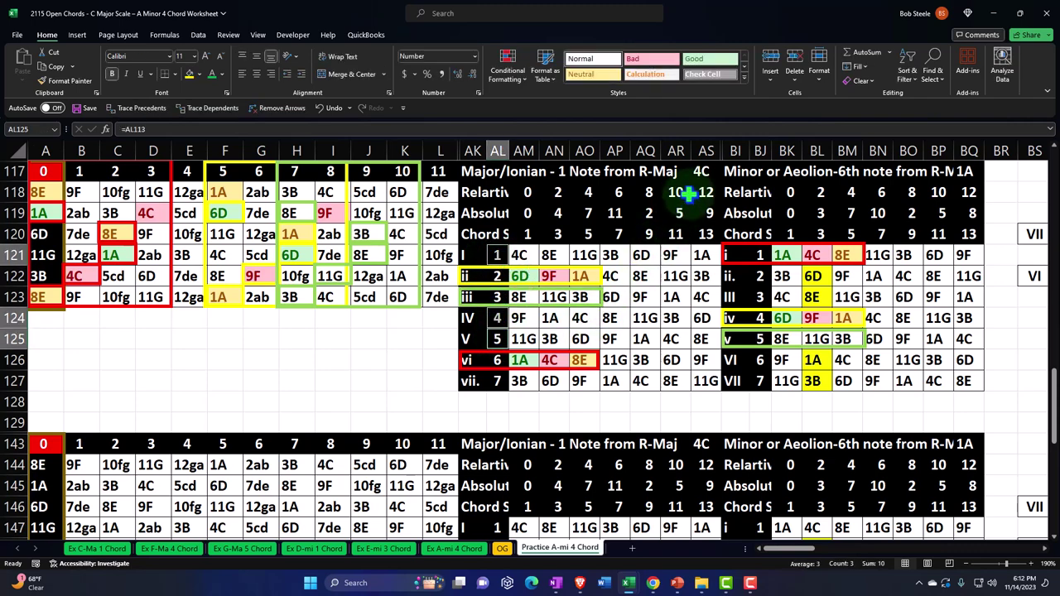
key(Left)
key(Left)
key(Left)
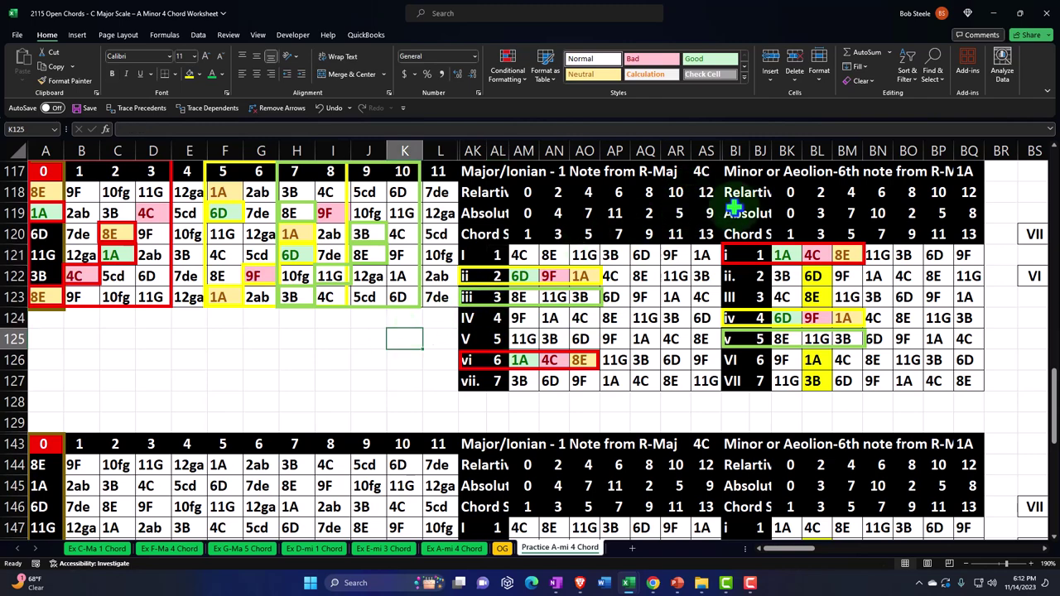
Unhide the hidden columns between AS and BI
drag(705, 150, 734, 150)
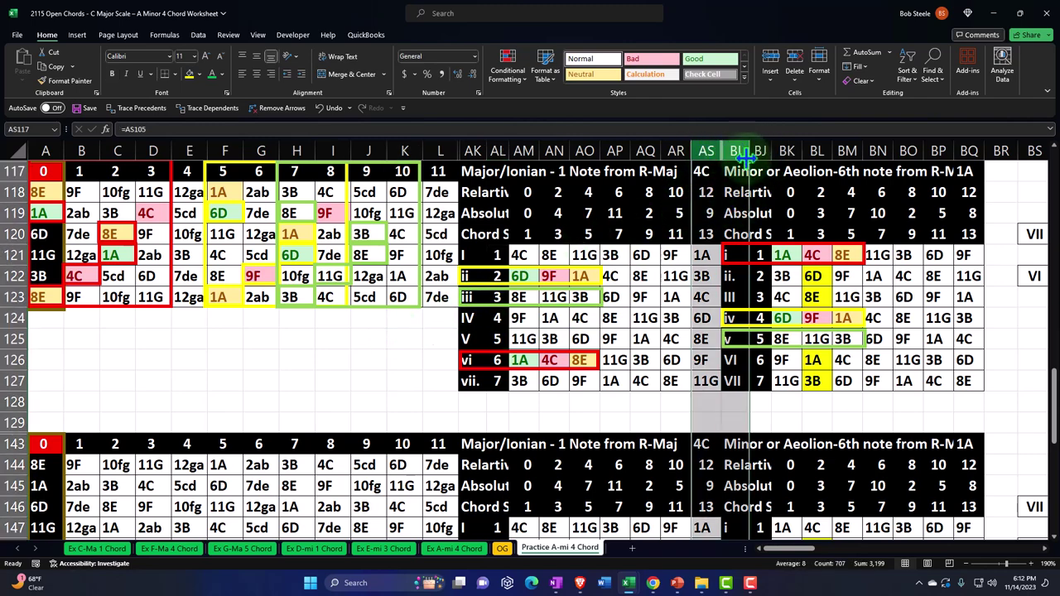
right_click(734, 150)
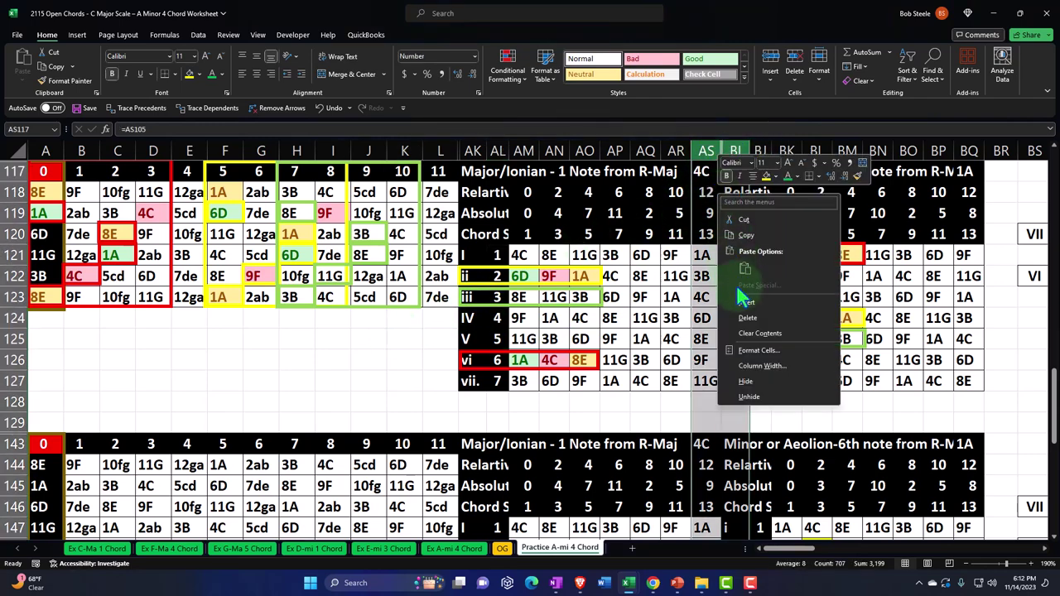
click(748, 396)
drag(781, 551, 750, 563)
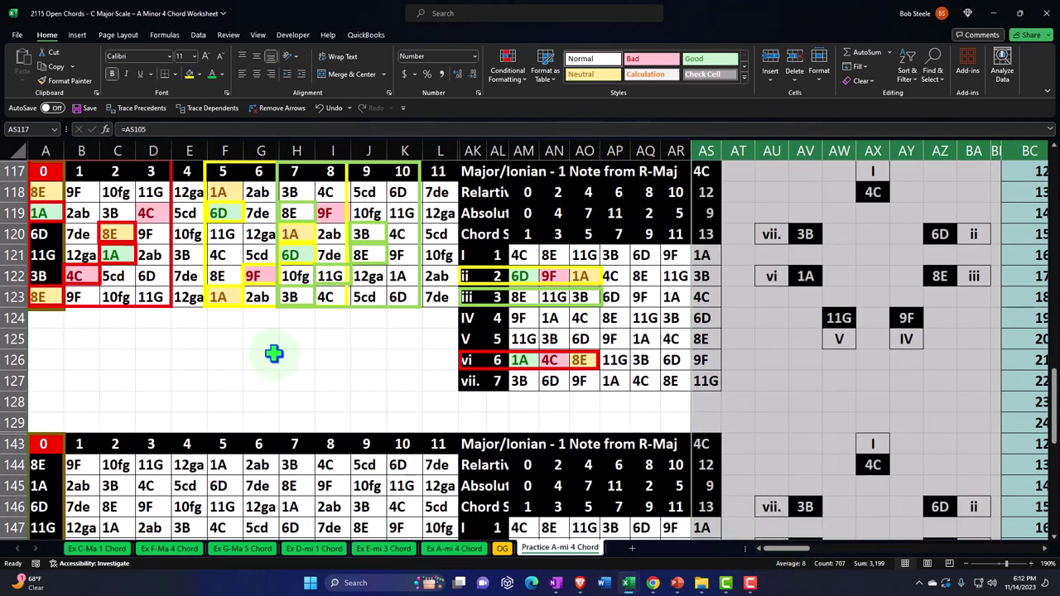
scroll(273, 354, up, 20)
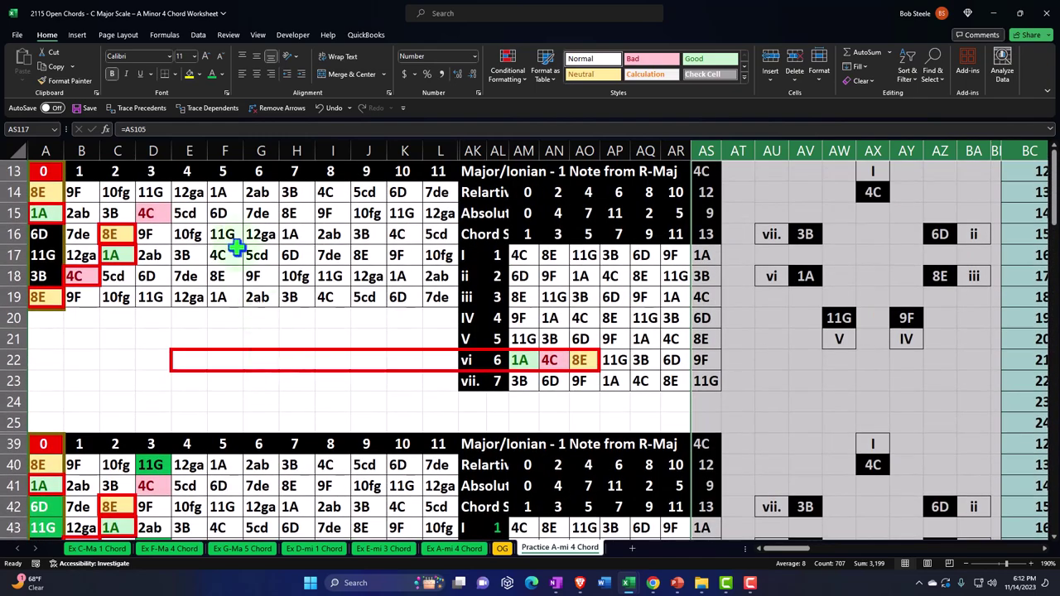
Hide columns E through BH
mouse_move(189, 151)
mouse_down()
mouse_move(1044, 212)
mouse_move(710, 215)
mouse_up()
right_click(581, 217)
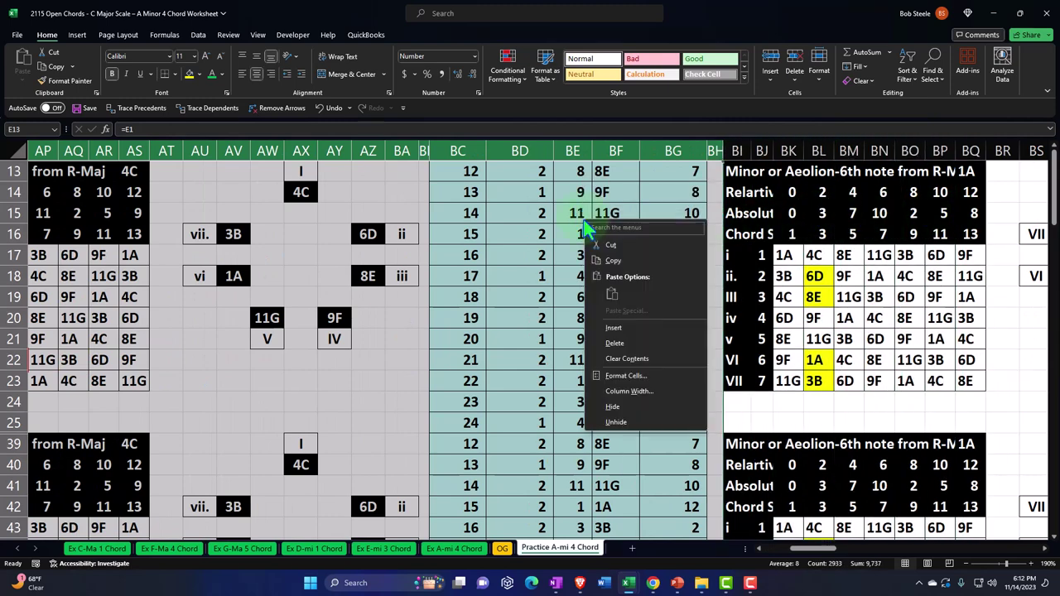
key(Escape)
right_click(583, 214)
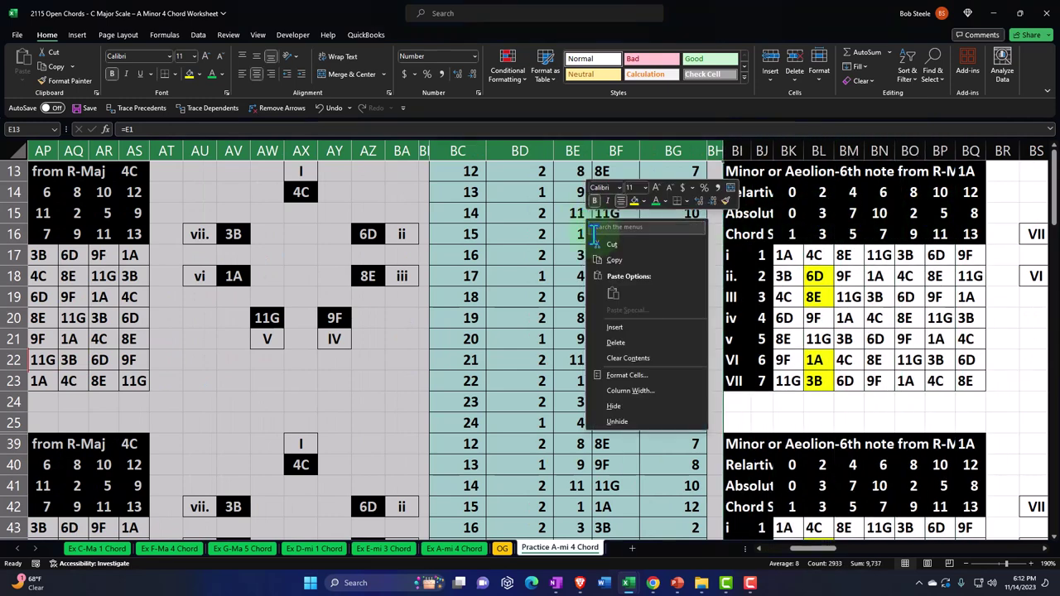
click(614, 406)
drag(799, 548, 702, 560)
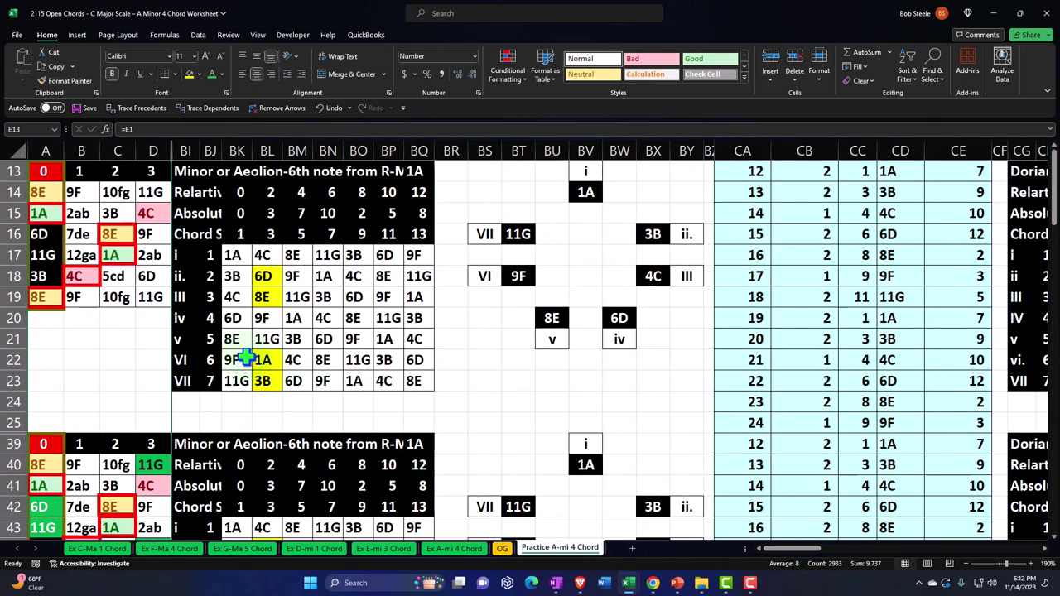
click(119, 336)
Select columns D through BI and unhide everything between them
scroll(118, 336, up, 2)
scroll(119, 336, up, 4)
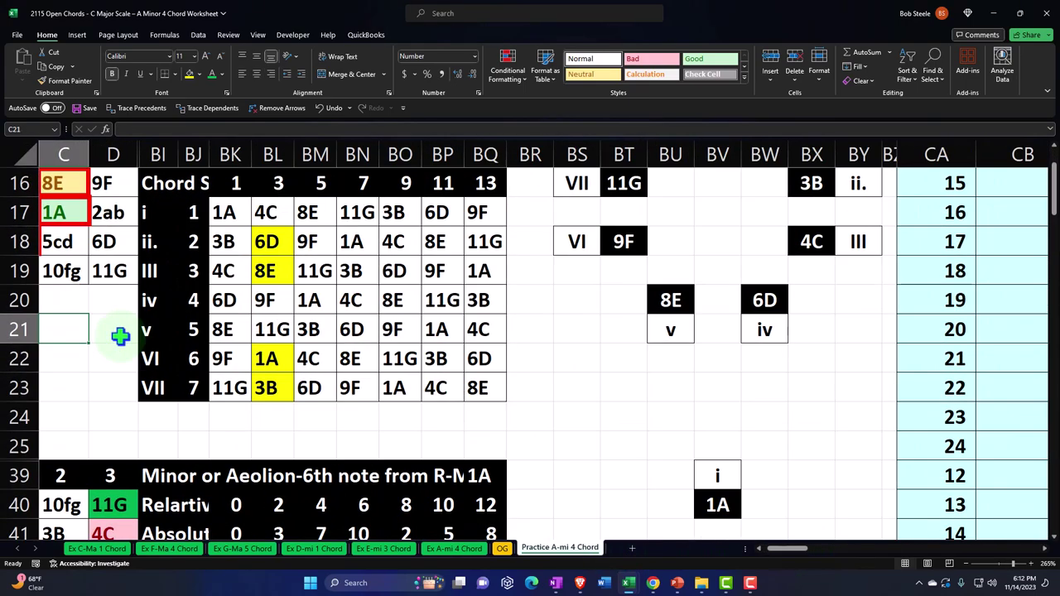
drag(781, 550, 634, 556)
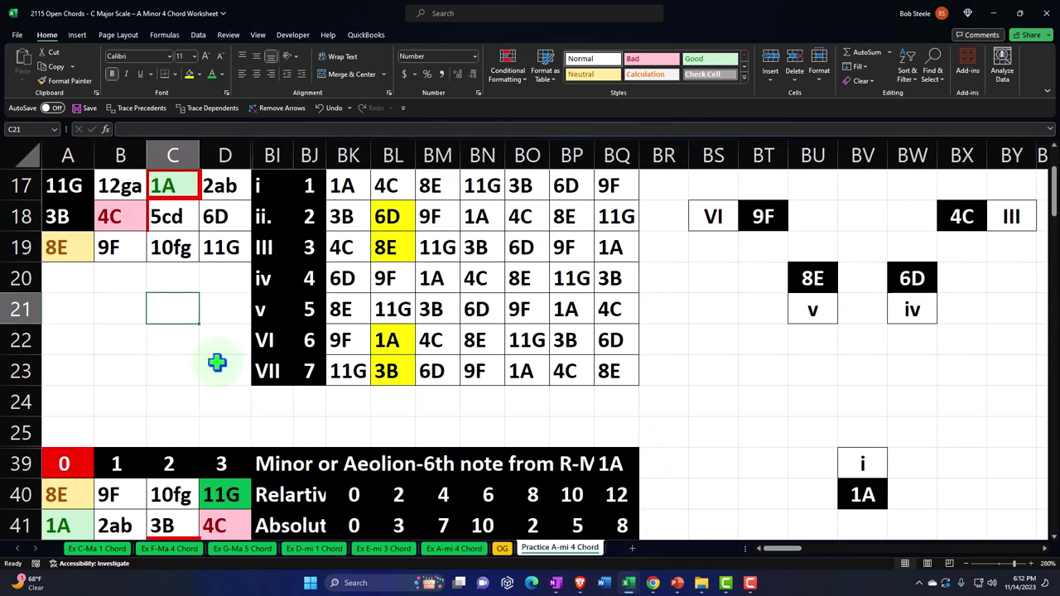
scroll(215, 360, up, 1)
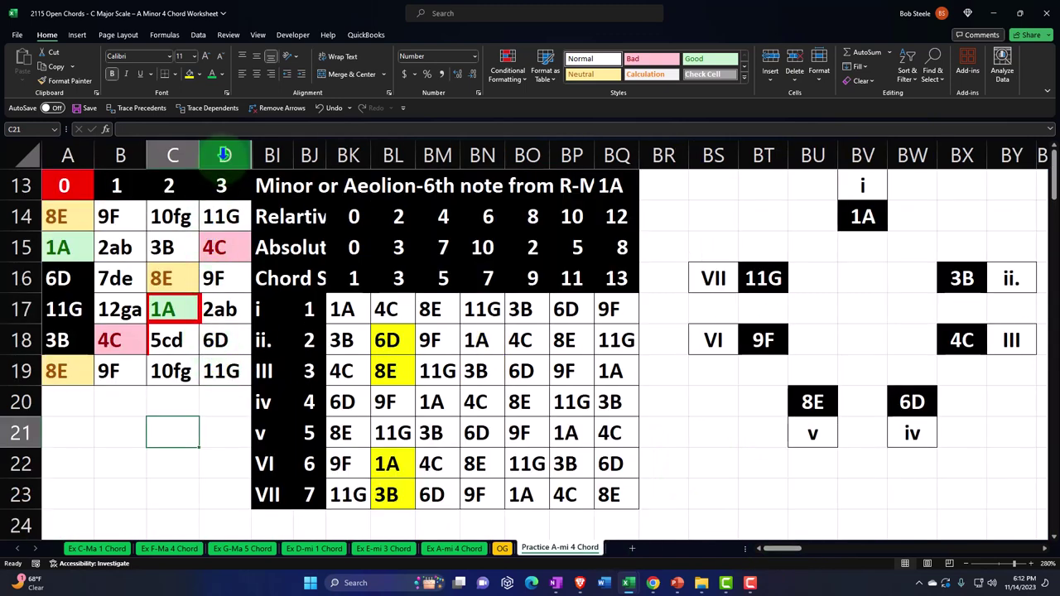
drag(224, 154, 271, 154)
right_click(272, 155)
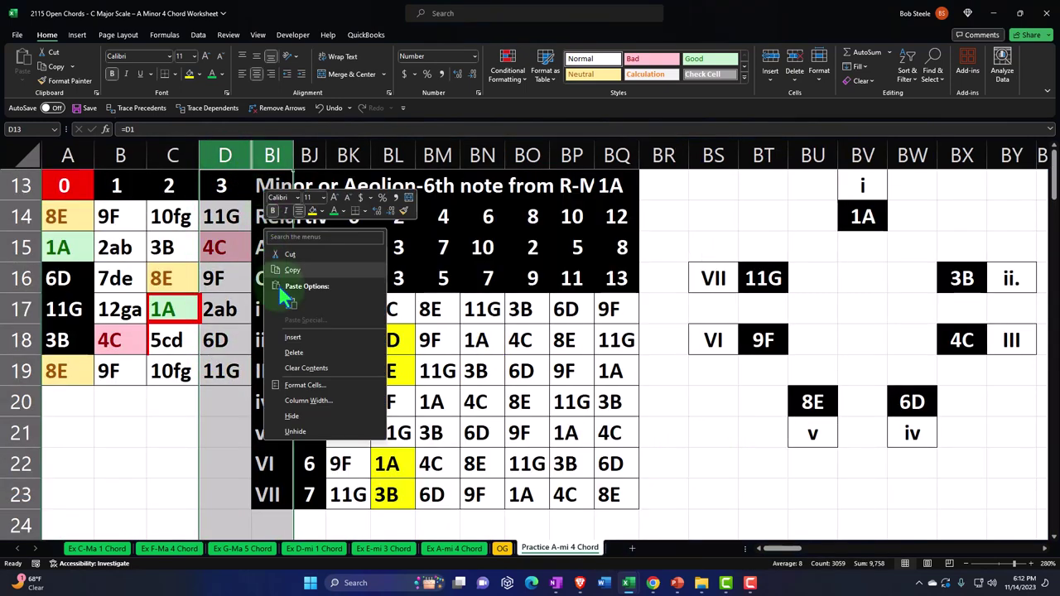
click(301, 438)
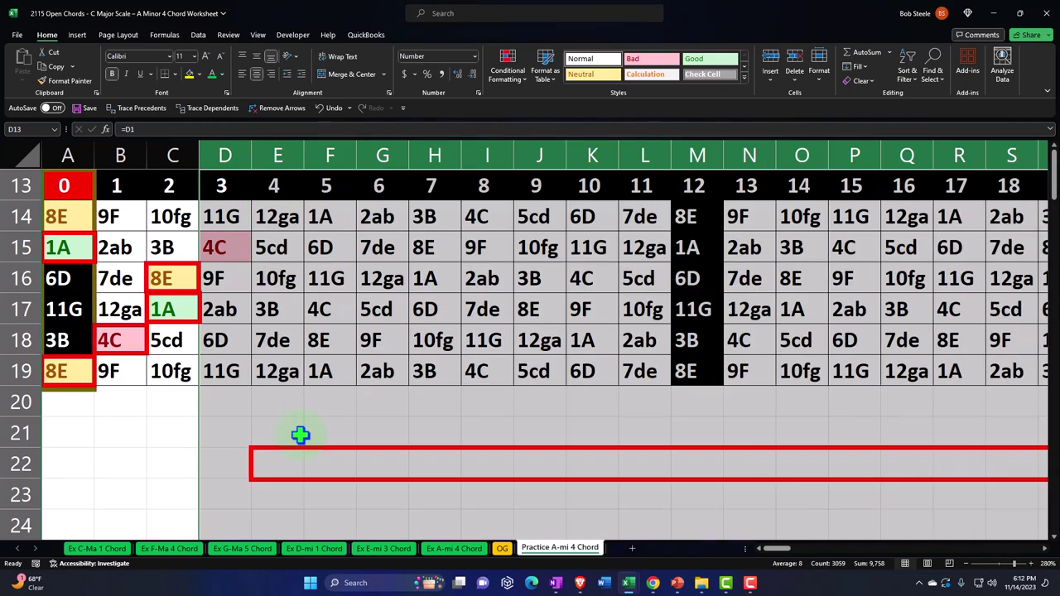
Drag the red rectangle over toward the Major/Ionian chord table
click(341, 412)
drag(253, 464, 854, 463)
drag(782, 549, 807, 549)
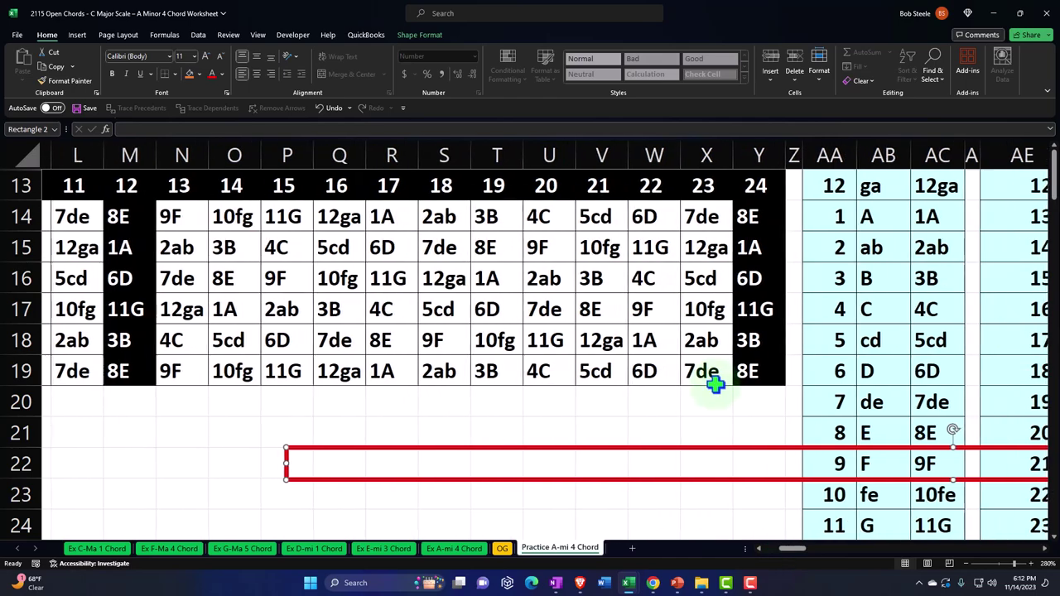
scroll(713, 383, left, 1)
scroll(718, 385, down, 3)
scroll(720, 389, left, 1)
scroll(724, 395, down, 2)
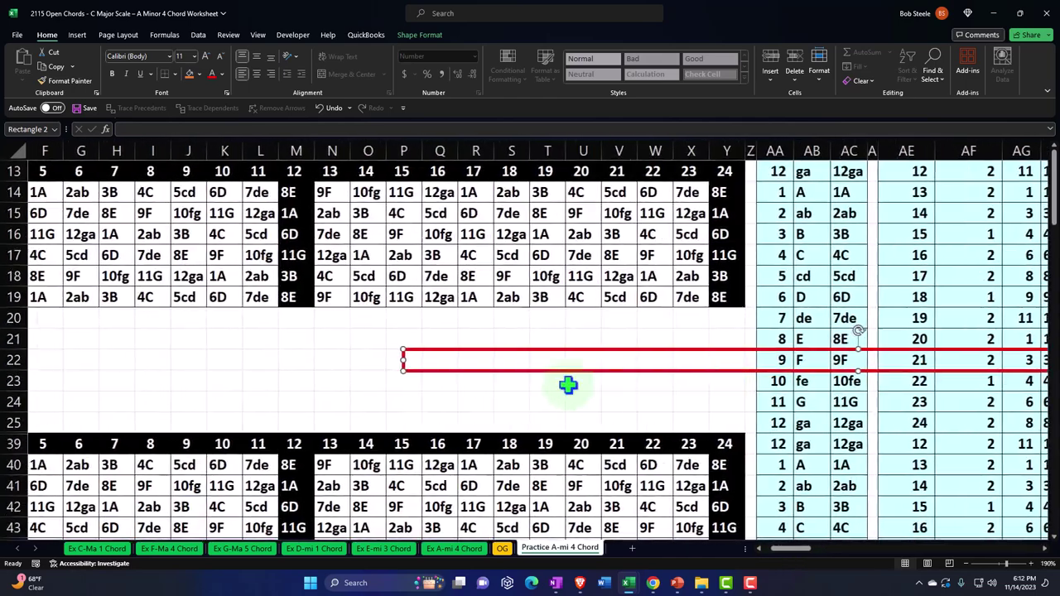
Shorten the red rectangle so it starts at the vi label in column AK
drag(403, 362, 944, 360)
drag(810, 549, 833, 549)
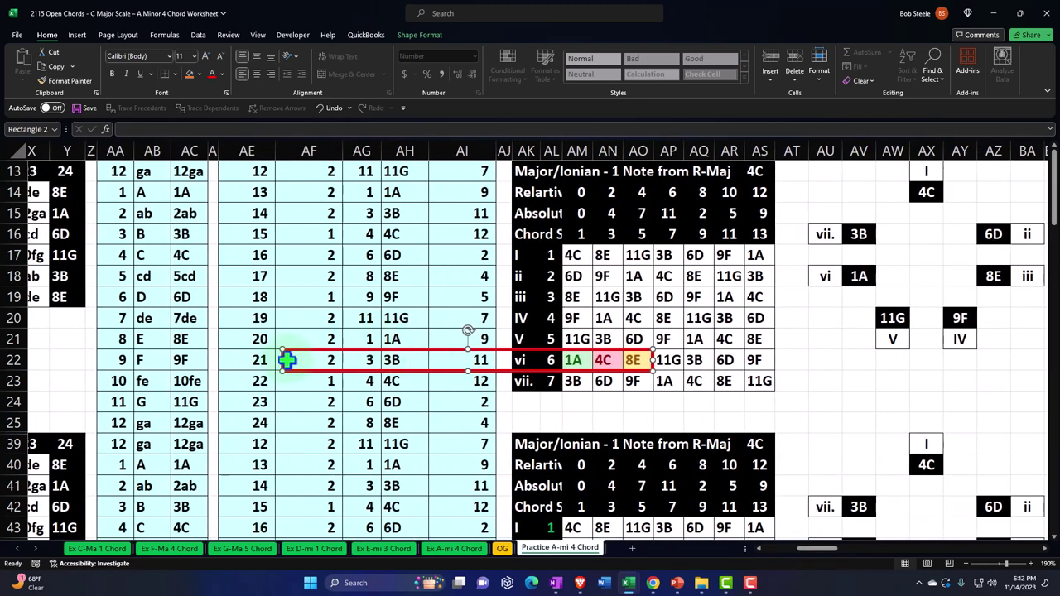
drag(284, 359, 513, 360)
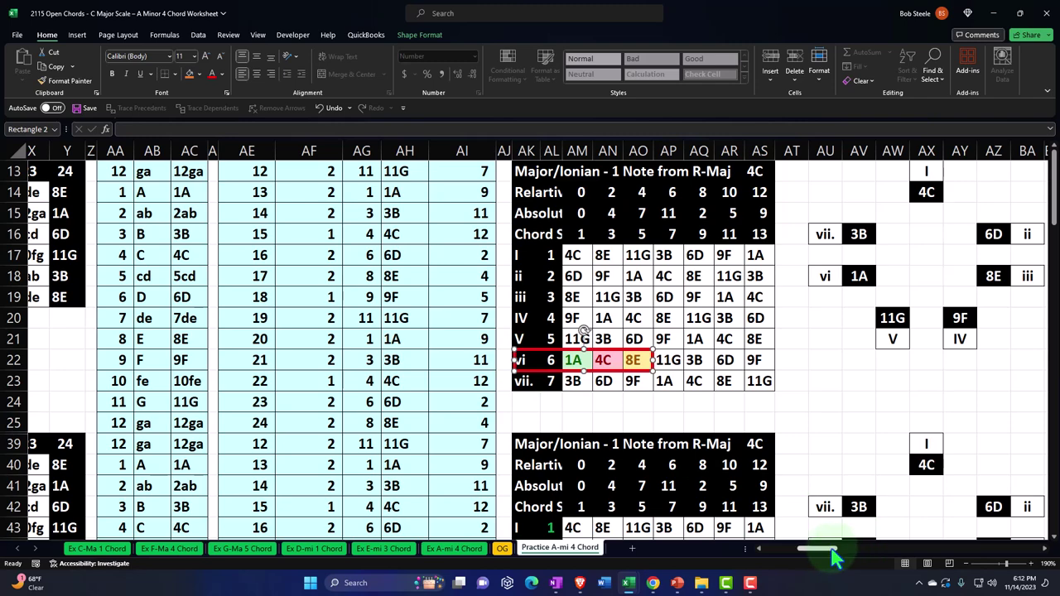
drag(834, 549, 807, 549)
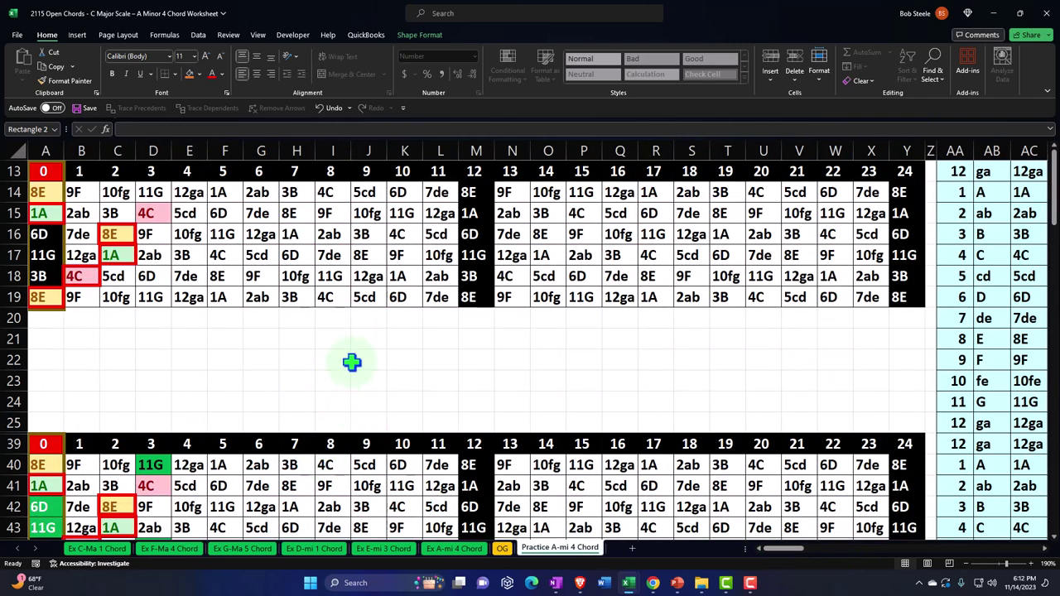
drag(189, 150, 700, 165)
Hide columns E through AJ, then zoom in to check the layout
right_click(500, 217)
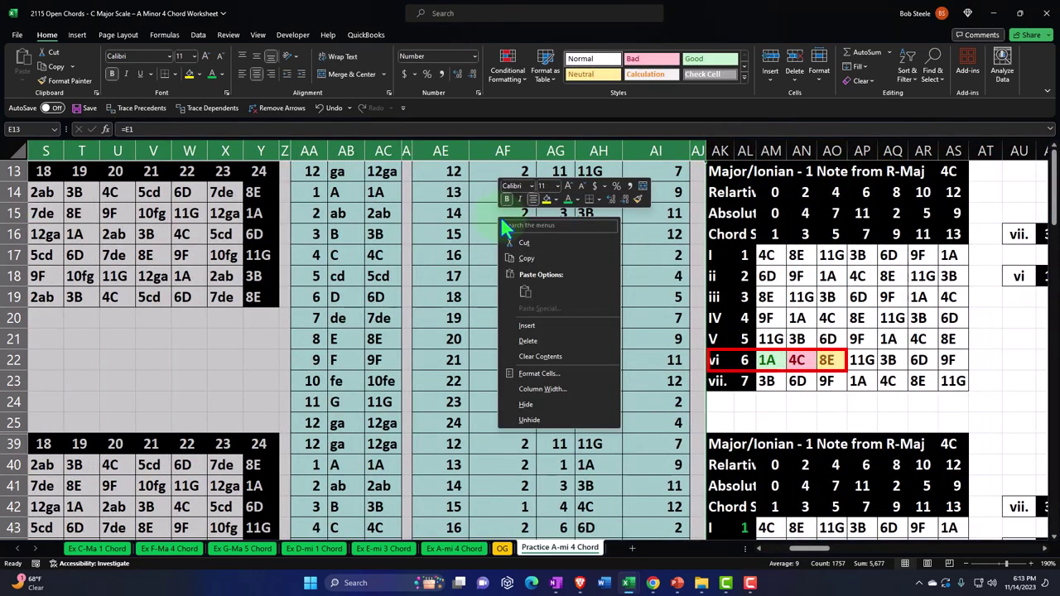
click(528, 405)
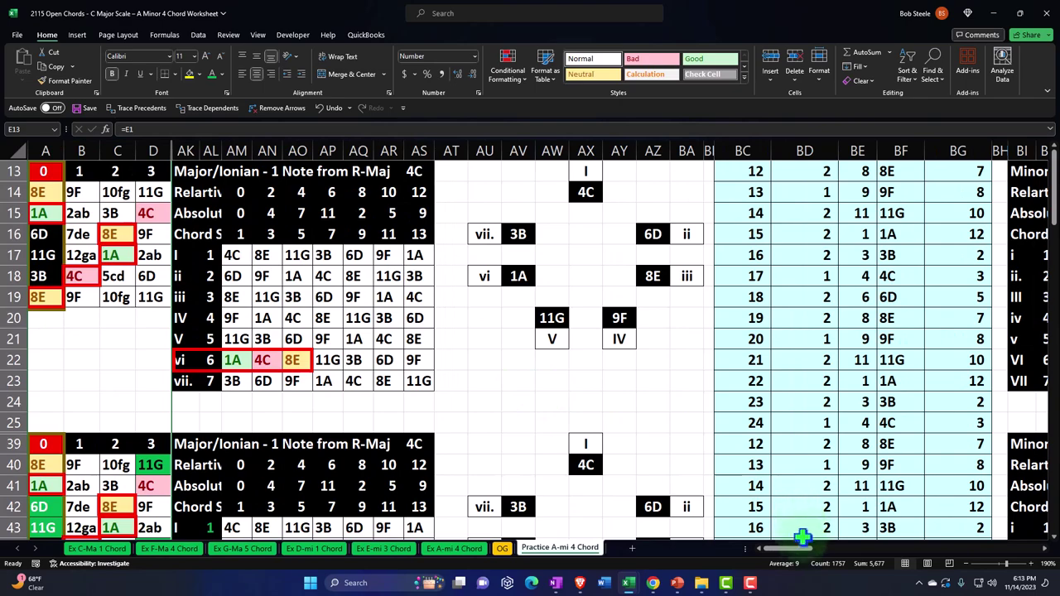
click(124, 366)
scroll(124, 366, up, 7)
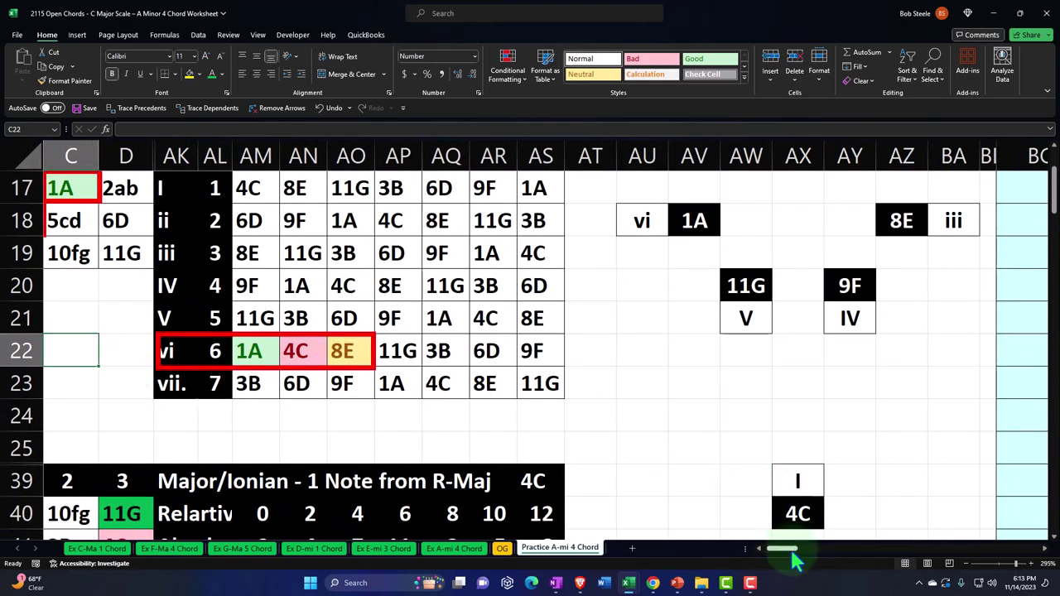
scroll(794, 550, left, 1)
scroll(221, 429, up, 1)
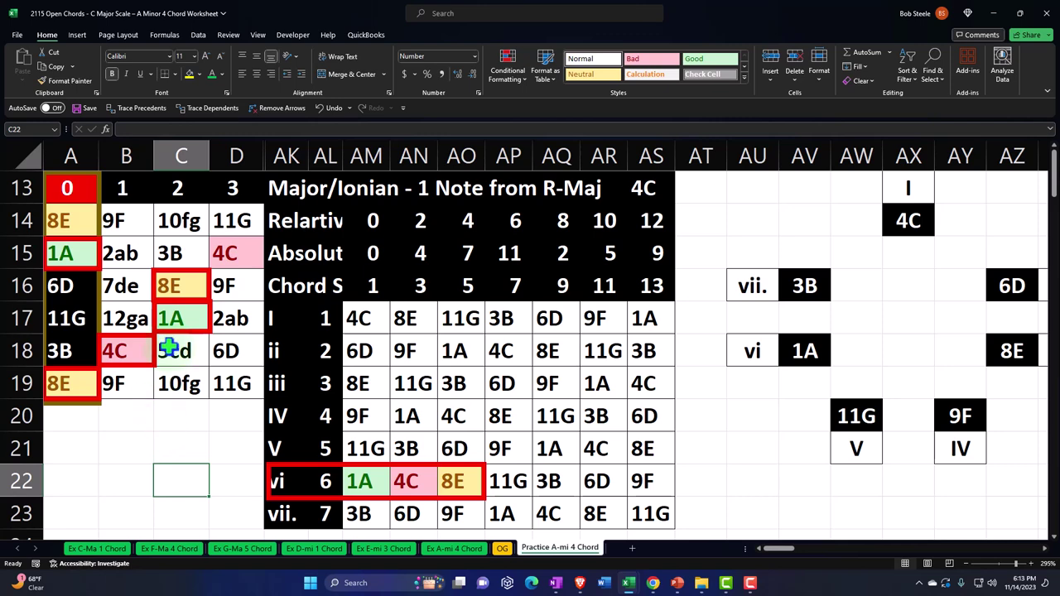
scroll(169, 348, down, 3)
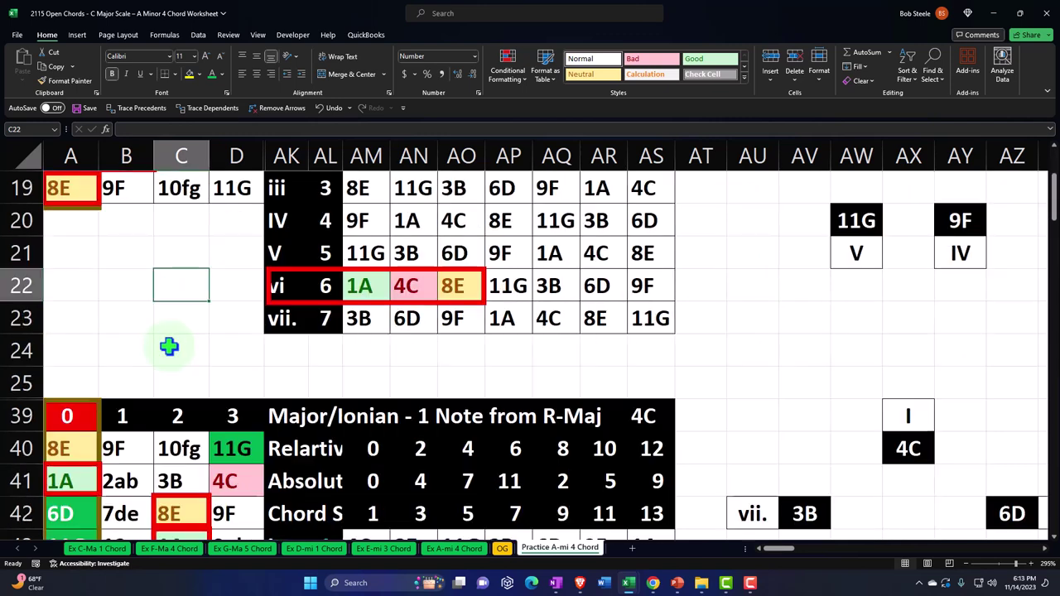
scroll(168, 348, up, 3)
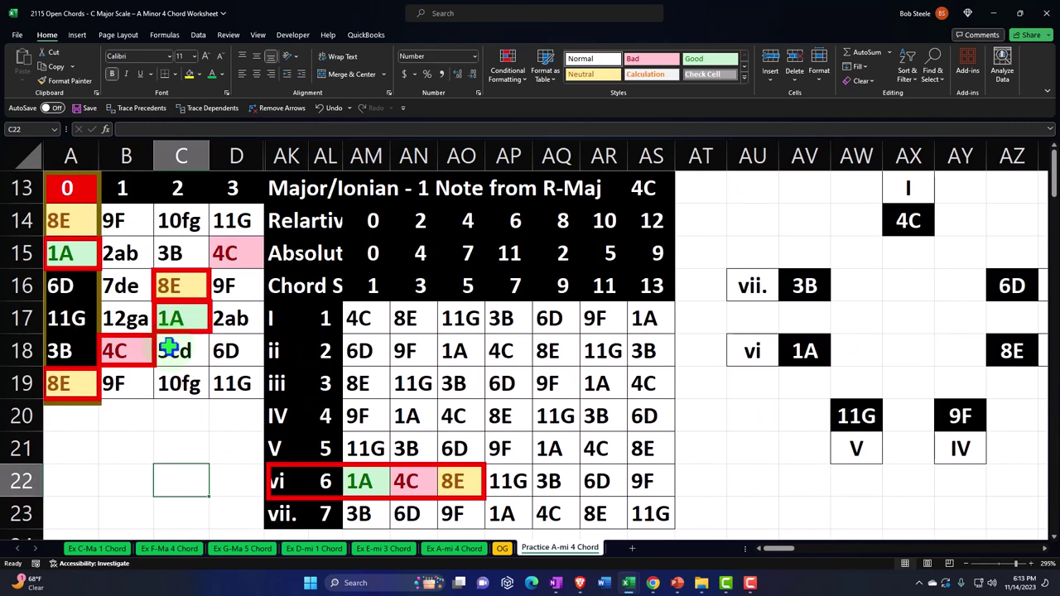